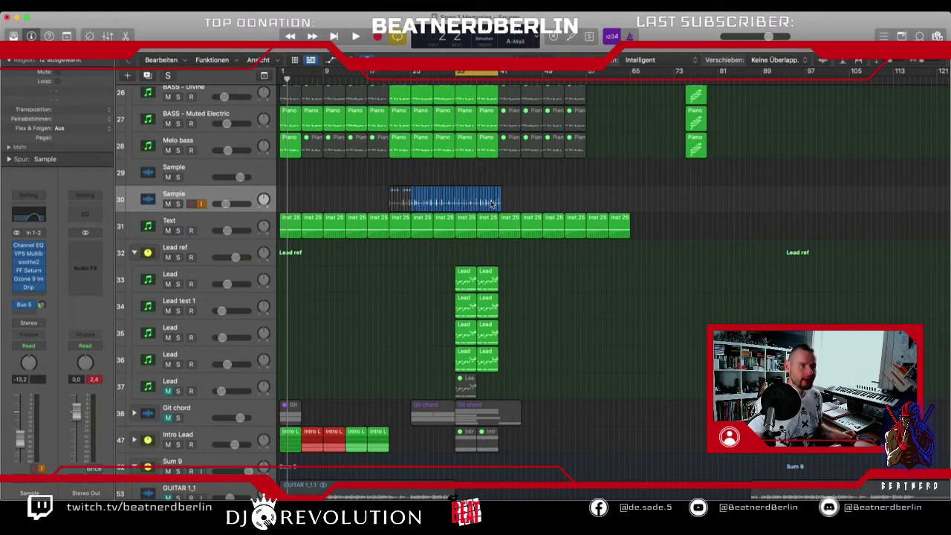
- Shorten the looped regions on both Kick tracks so they end at bar 25
{"action": "scroll", "coordinate": [513, 348], "scroll_direction": "up", "scroll_amount": 15}
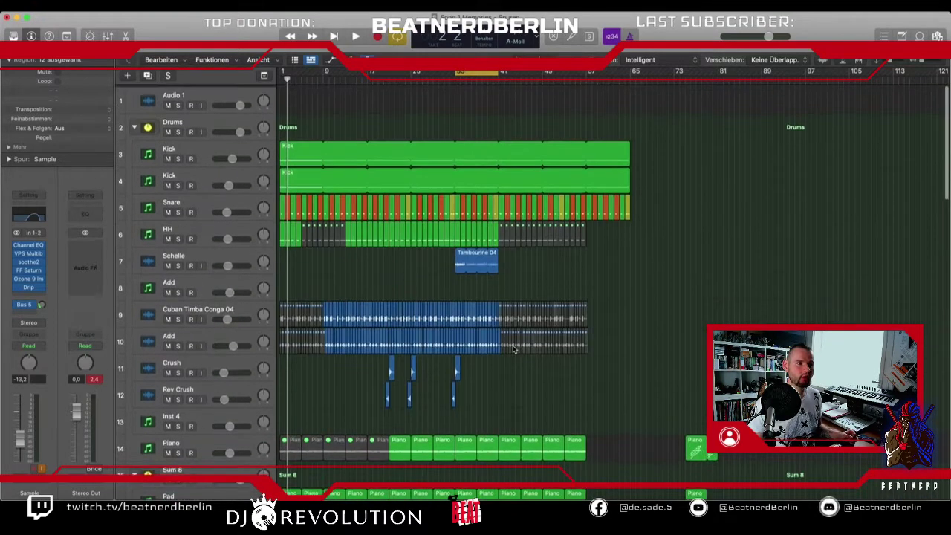
{"action": "key", "text": "super+Right"}
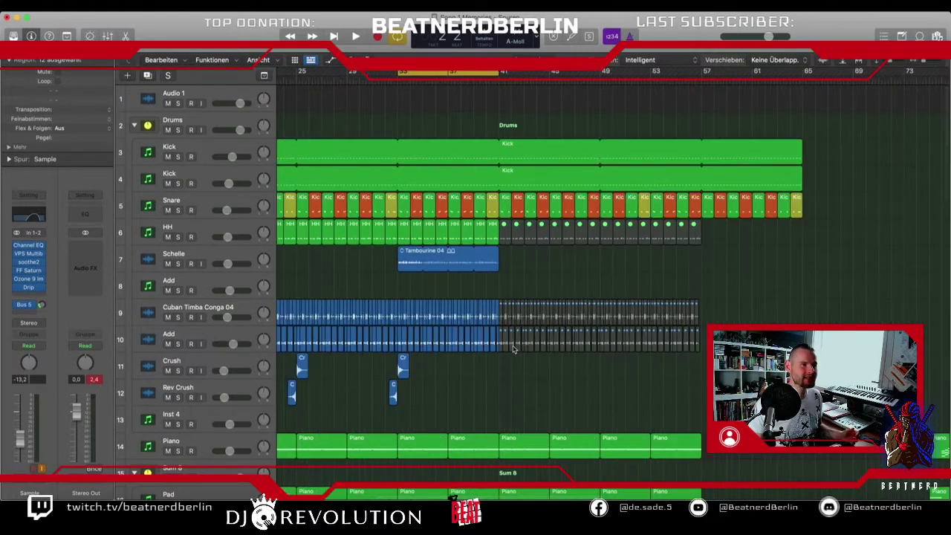
{"action": "scroll", "coordinate": [428, 237], "scroll_direction": "left", "scroll_amount": 6}
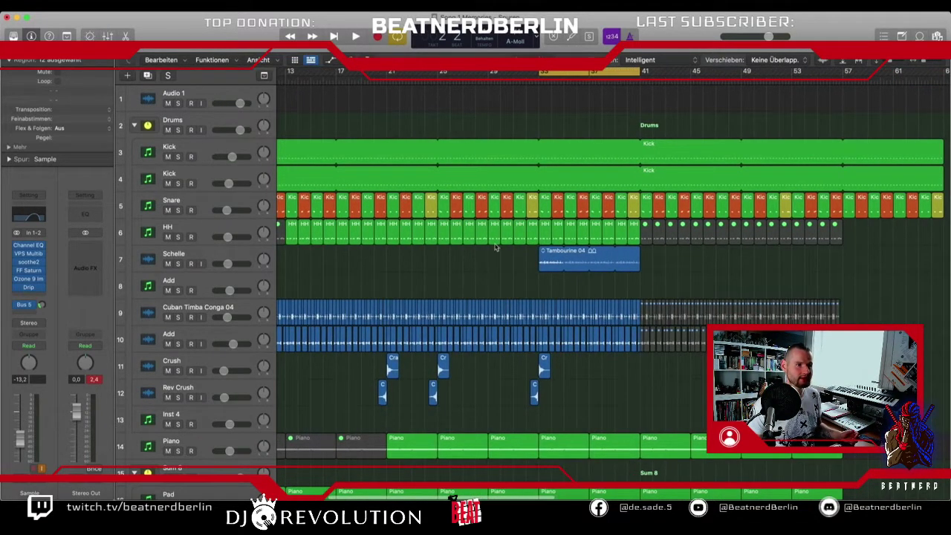
{"action": "left_click", "coordinate": [441, 146]}
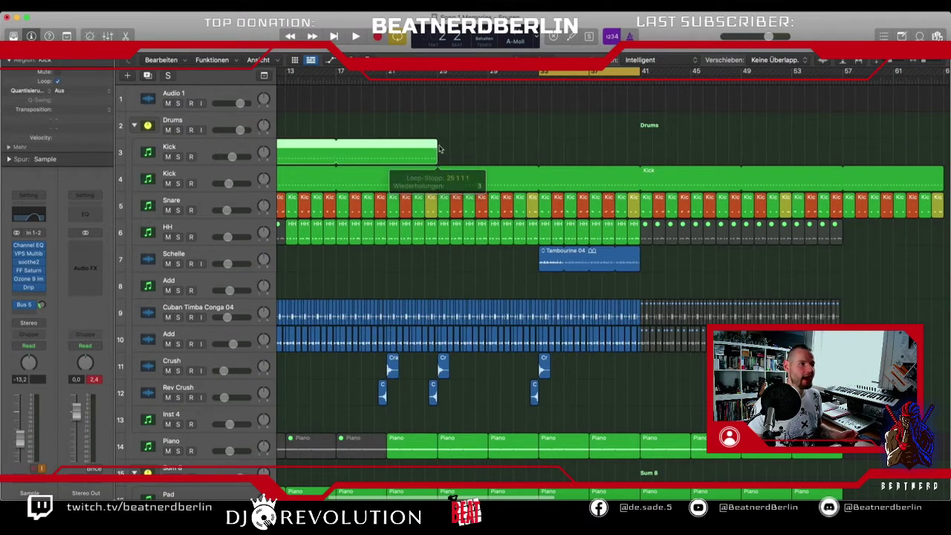
{"action": "left_click", "coordinate": [441, 173]}
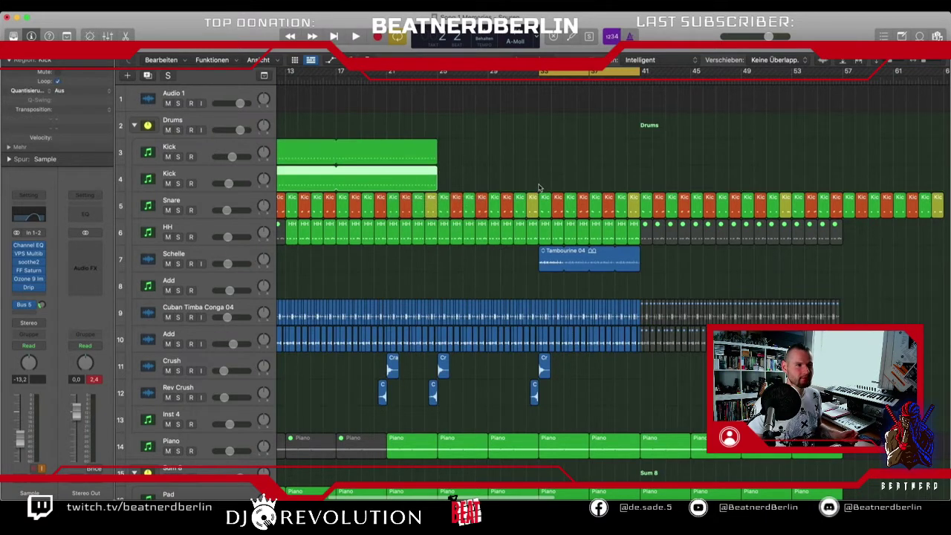
- Mute the Snare and HH regions between bars 25 and 33
{"action": "left_click_drag", "start_coordinate": [538, 185], "coordinate": [457, 250]}
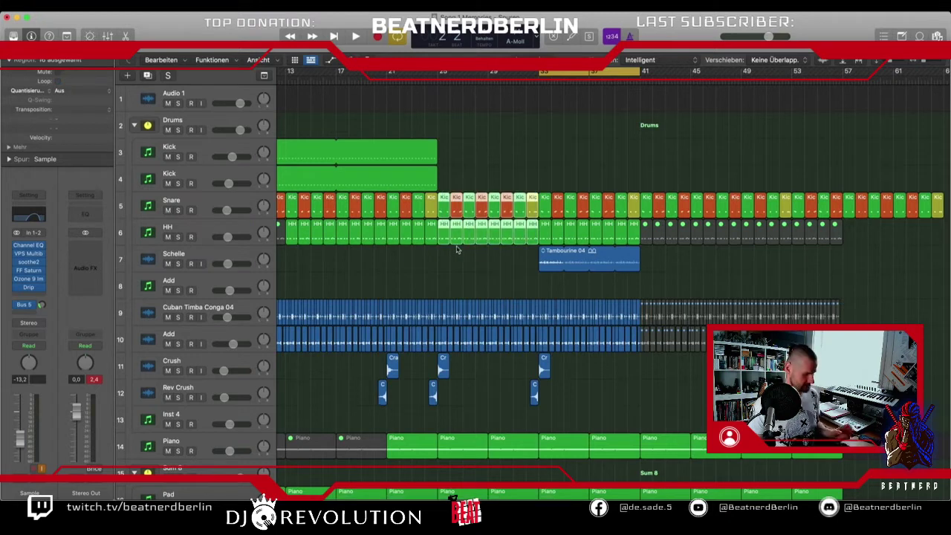
{"action": "key", "text": "ctrl+m"}
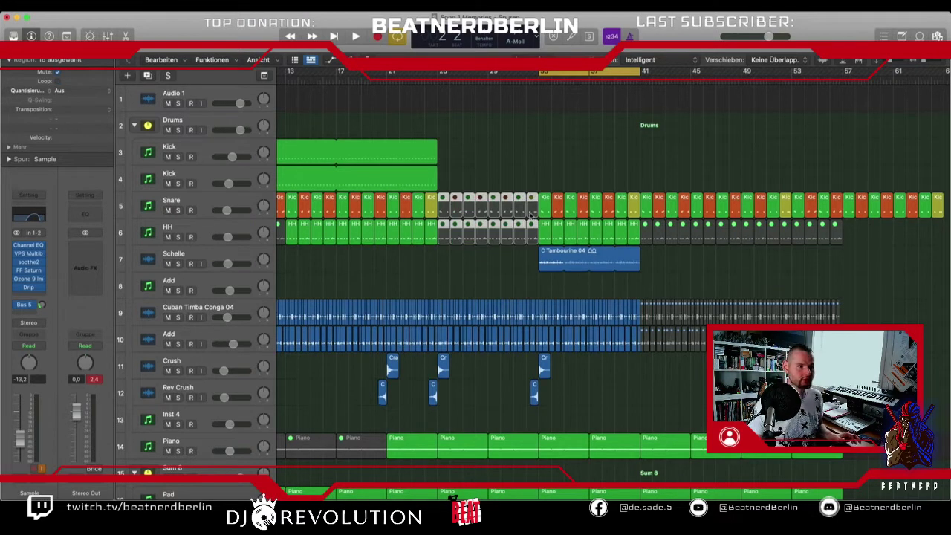
{"action": "scroll", "coordinate": [527, 223], "scroll_direction": "down", "scroll_amount": 1}
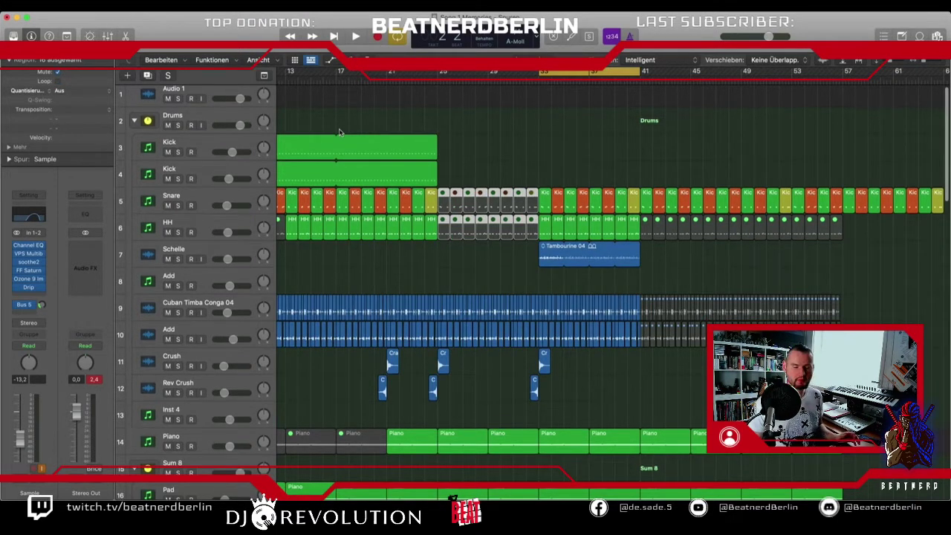
- Copy both looped Kick regions from the song start to bar 33
{"action": "key", "text": "super+Left"}
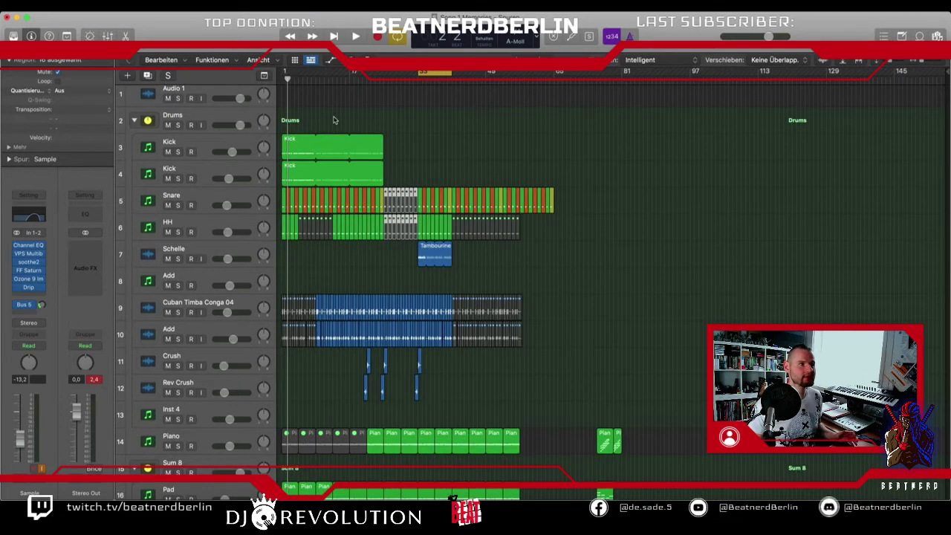
{"action": "left_click_drag", "start_coordinate": [334, 119], "coordinate": [288, 185]}
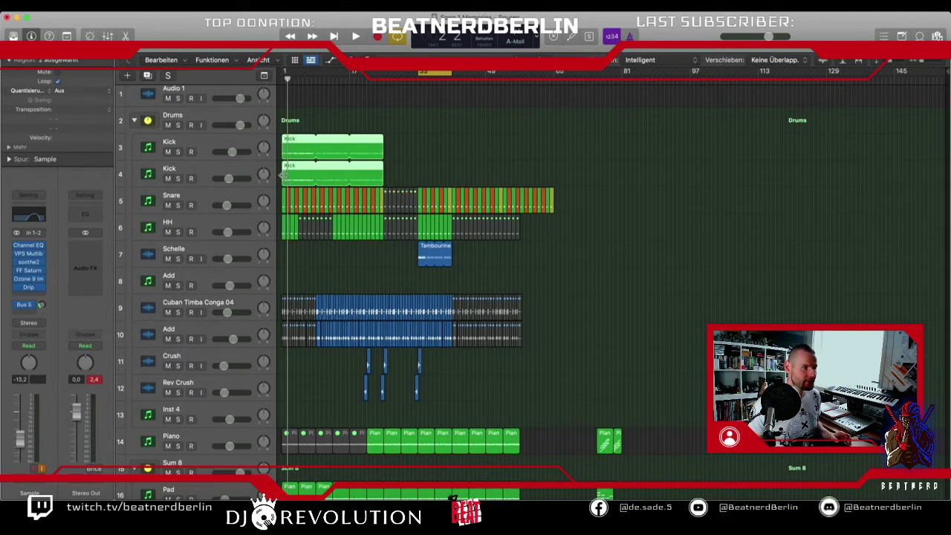
{"action": "key", "text": "super+Right"}
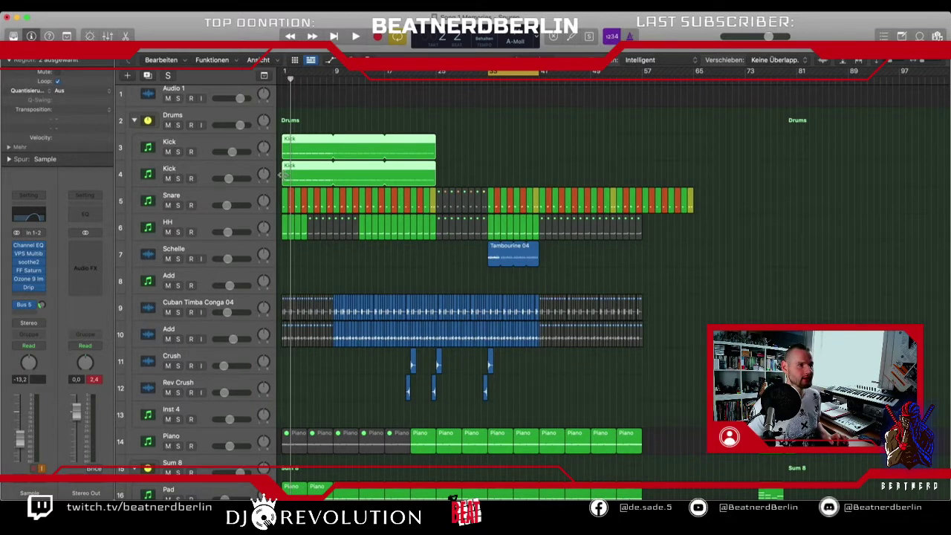
{"action": "key", "text": "super+Right"}
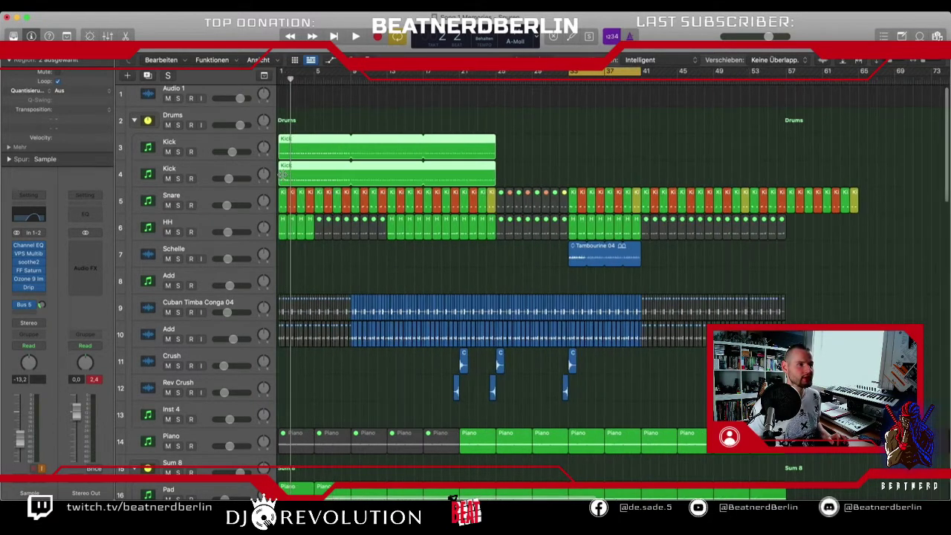
{"action": "left_click_drag", "start_coordinate": [299, 169], "coordinate": [588, 165]}
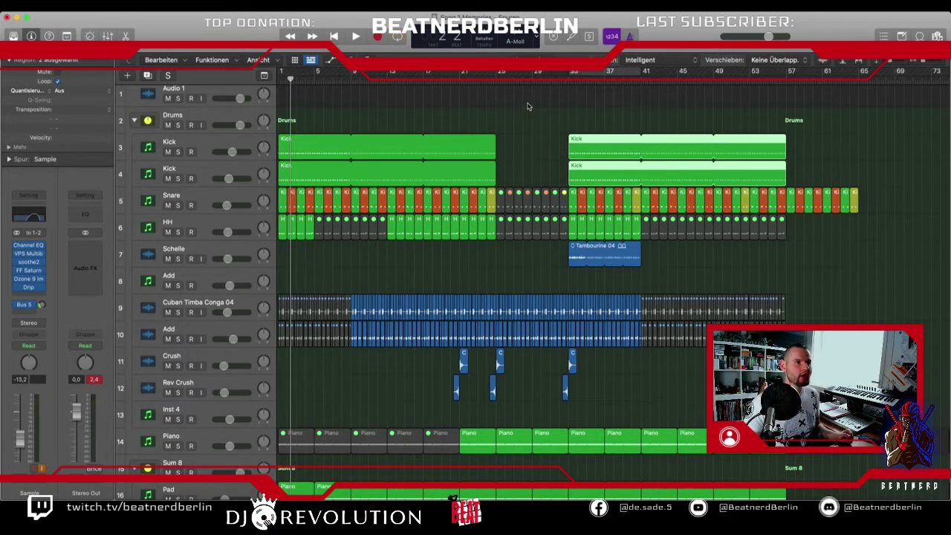
- Set the cycle range to bars 25–33 and mute the Cuban Timba Conga 04 and Add regions below it within that range
{"action": "left_click_drag", "start_coordinate": [498, 80], "coordinate": [569, 80]}
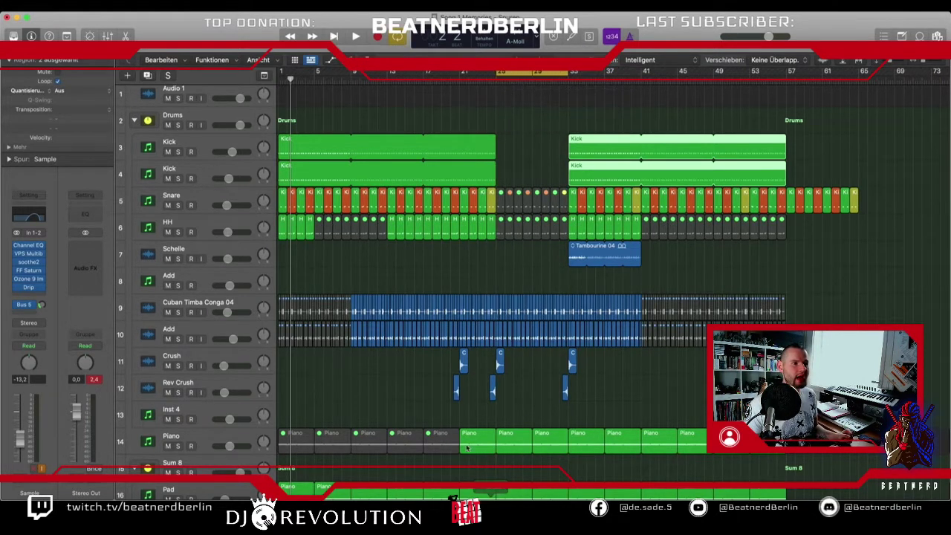
{"action": "key", "text": "super+Right"}
{"action": "key", "text": "super+Right"}
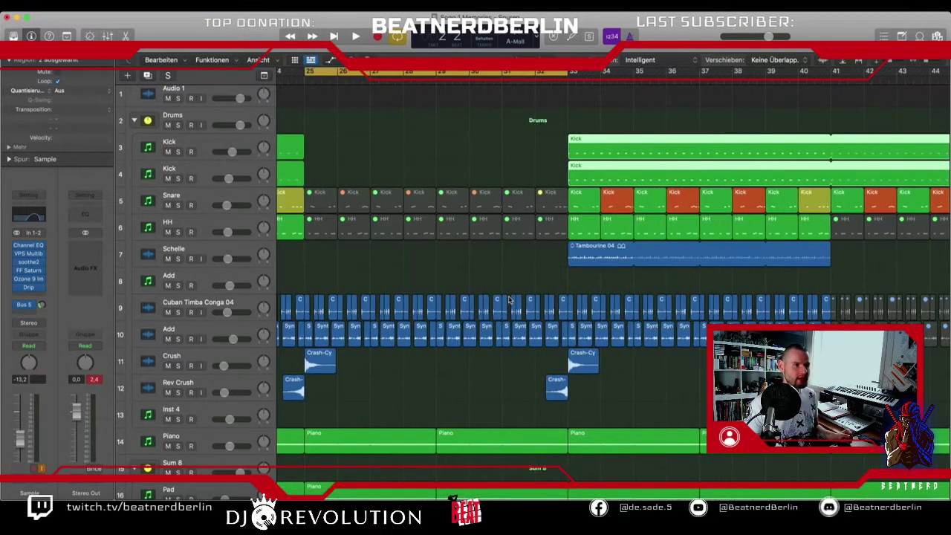
{"action": "left_click_drag", "start_coordinate": [307, 272], "coordinate": [563, 341]}
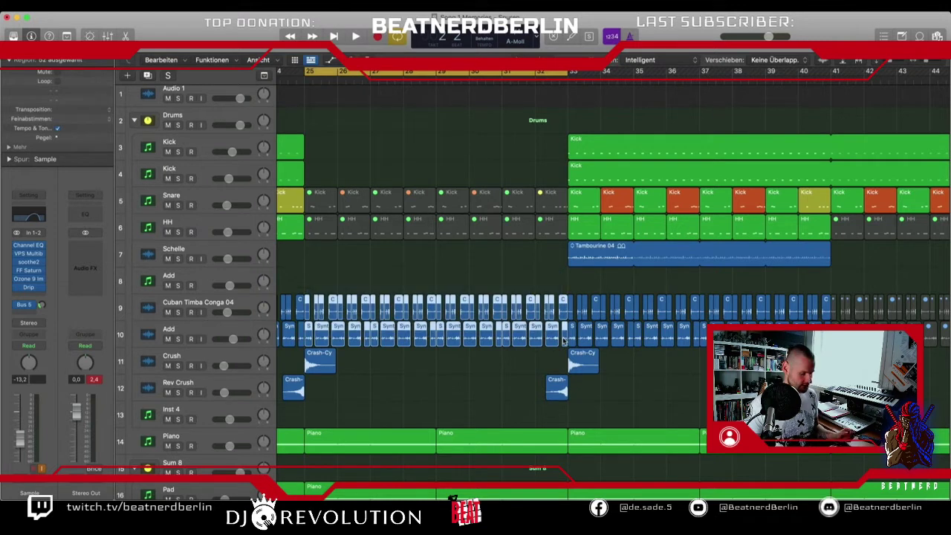
{"action": "key", "text": "ctrl+m"}
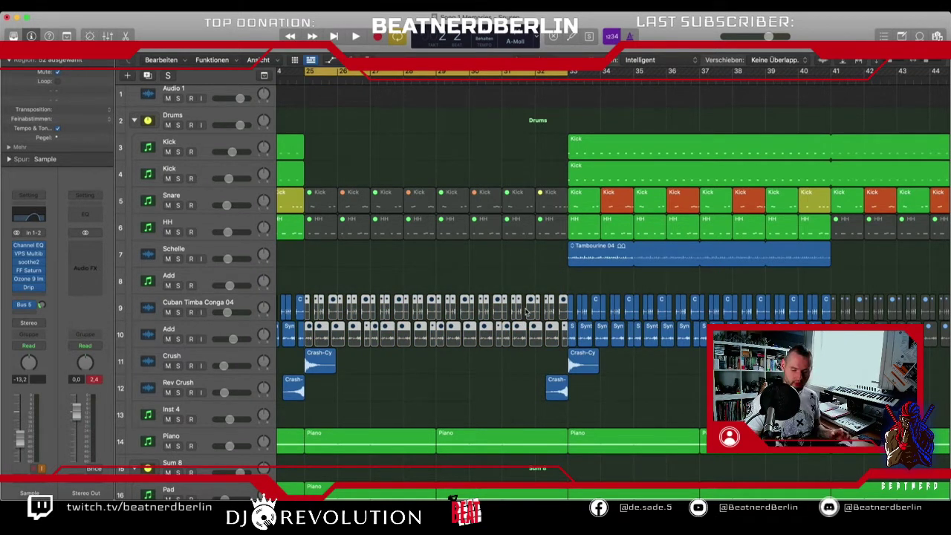
- Turn off cycle mode and mute the regions on the three BASS tracks and Melo bass between bars 25 and 33
{"action": "scroll", "coordinate": [526, 312], "scroll_direction": "down", "scroll_amount": 3}
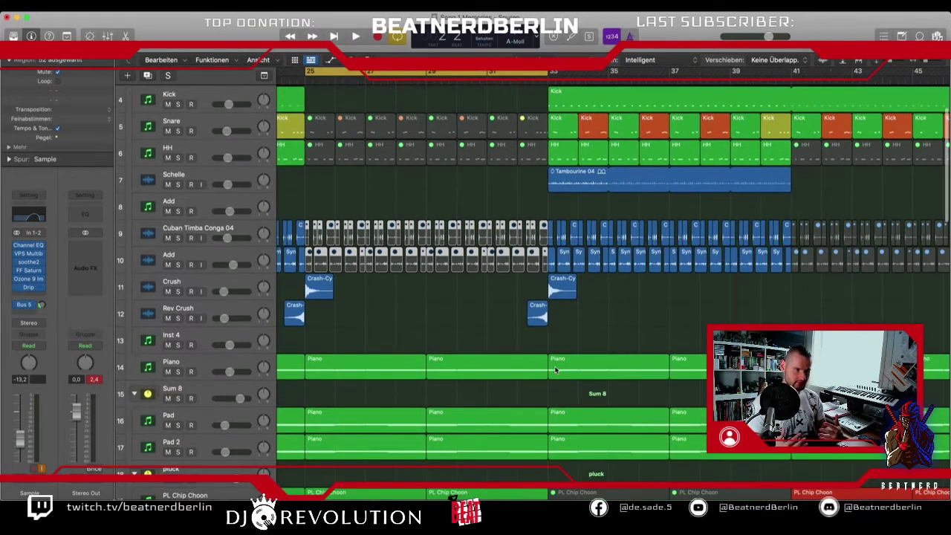
{"action": "scroll", "coordinate": [554, 369], "scroll_direction": "left", "scroll_amount": 5}
{"action": "scroll", "coordinate": [554, 370], "scroll_direction": "down", "scroll_amount": 7}
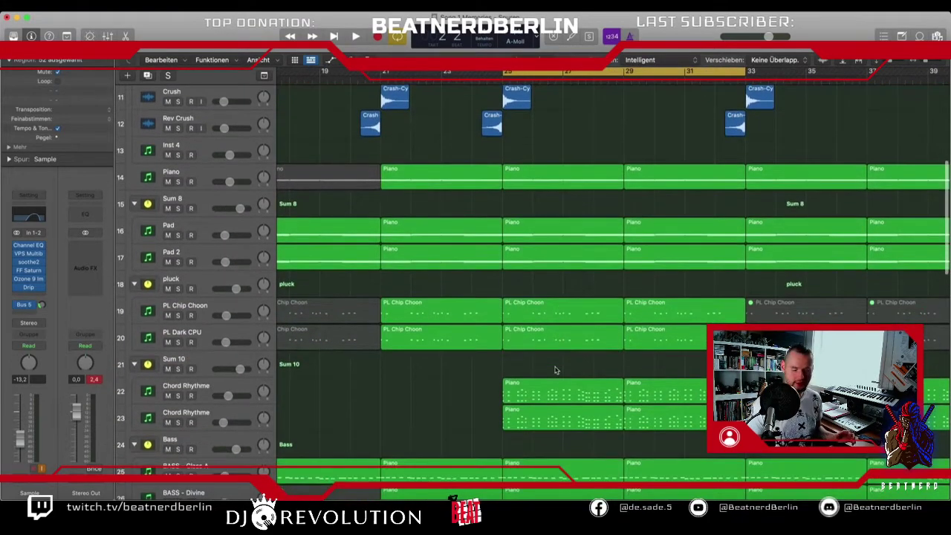
{"action": "scroll", "coordinate": [554, 369], "scroll_direction": "down", "scroll_amount": 2}
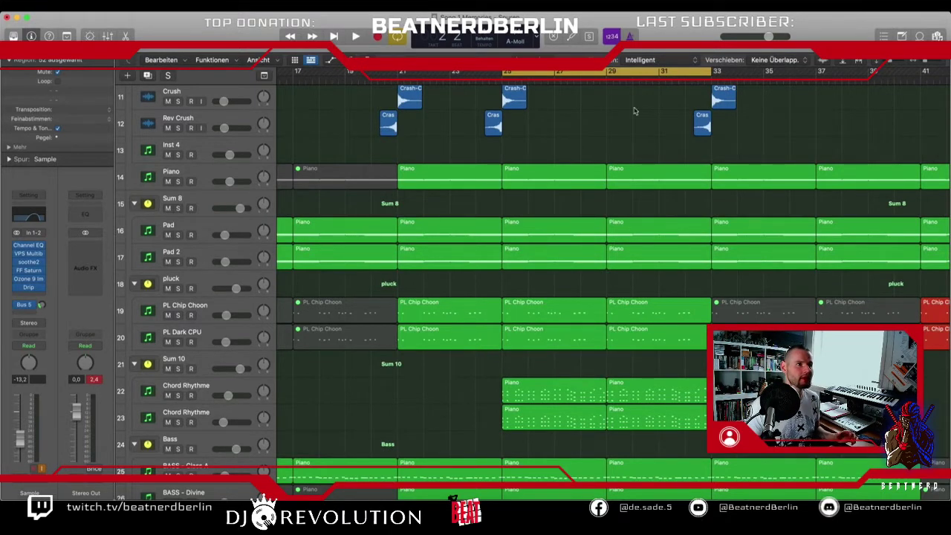
{"action": "left_click", "coordinate": [611, 69]}
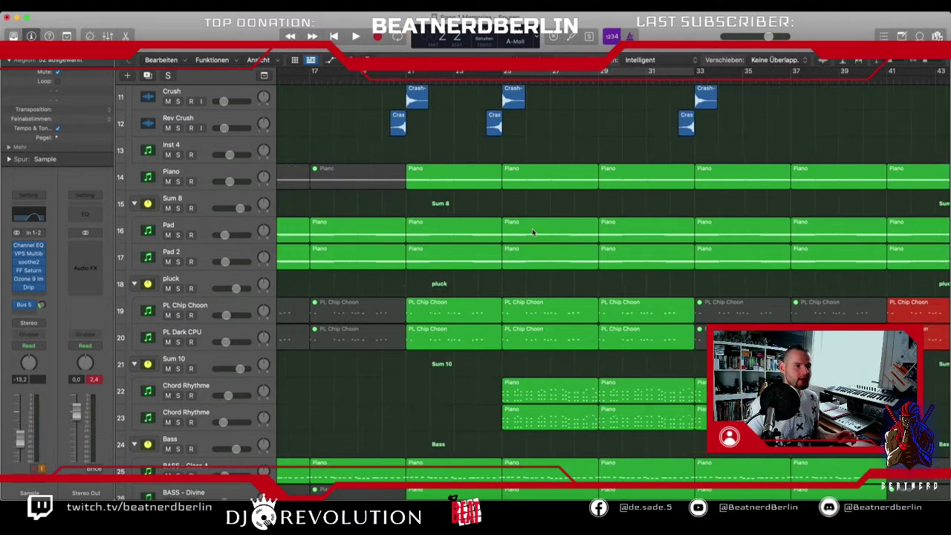
{"action": "scroll", "coordinate": [532, 228], "scroll_direction": "down", "scroll_amount": 5}
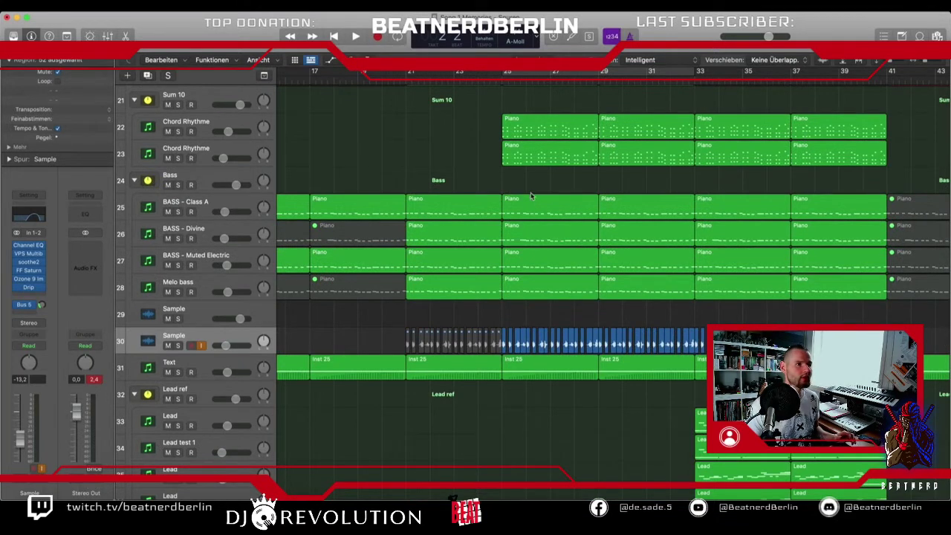
{"action": "left_click_drag", "start_coordinate": [528, 186], "coordinate": [674, 291]}
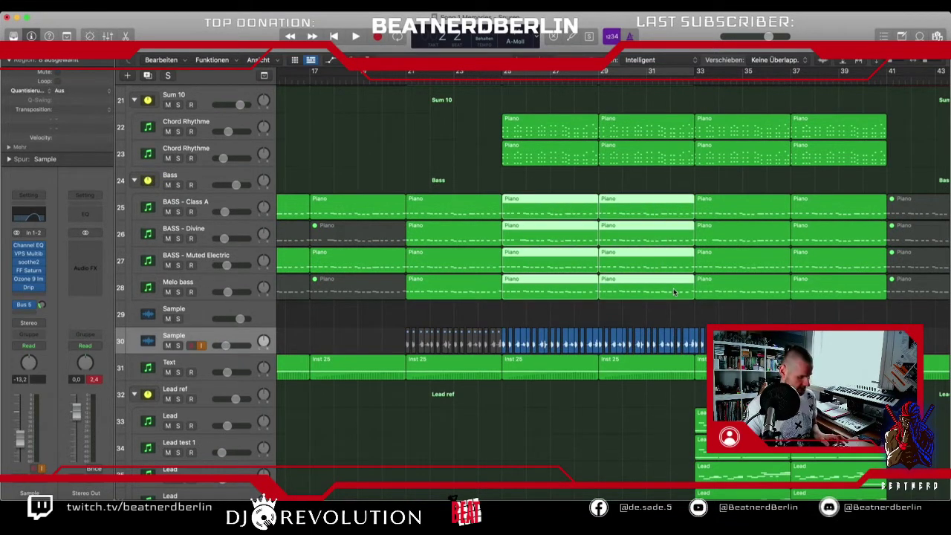
{"action": "key", "text": "ctrl+m"}
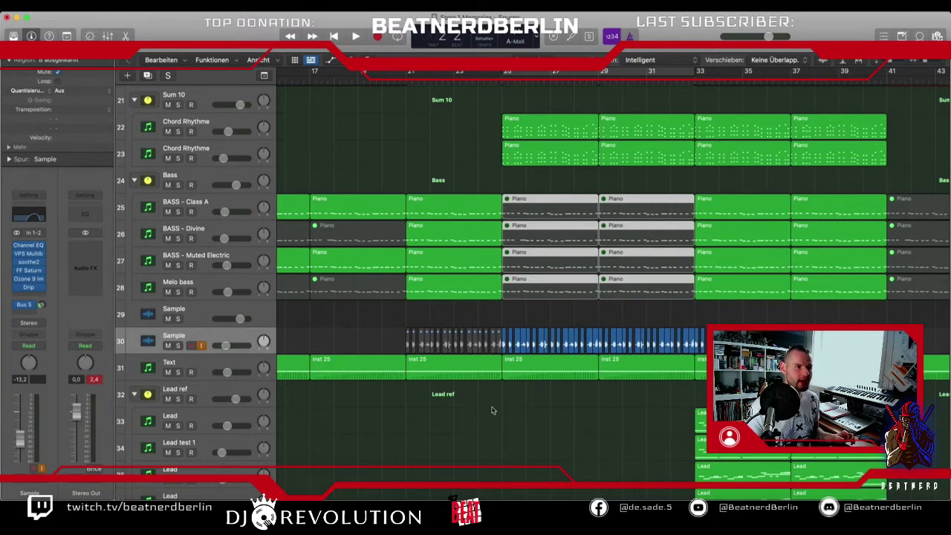
- Review the lead, guitar, vocal and drum tracks around bars 25 to 33 to see what plays in the break
{"action": "scroll", "coordinate": [676, 371], "scroll_direction": "down", "scroll_amount": 12}
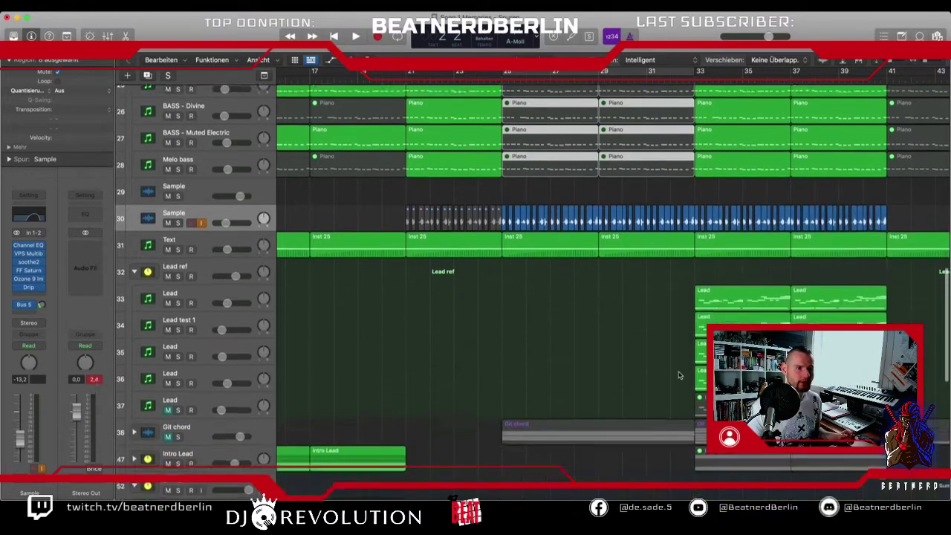
{"action": "scroll", "coordinate": [678, 375], "scroll_direction": "up", "scroll_amount": 8}
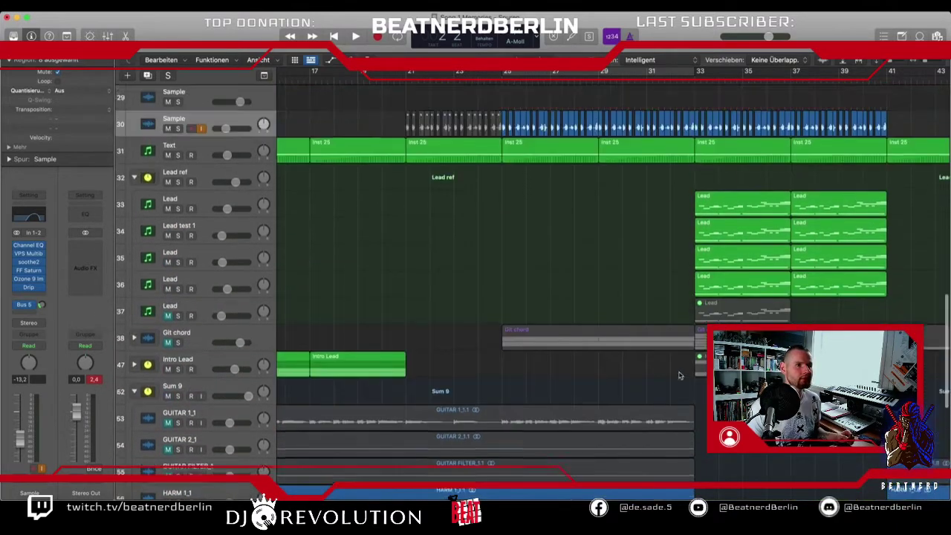
{"action": "scroll", "coordinate": [682, 375], "scroll_direction": "down", "scroll_amount": 13}
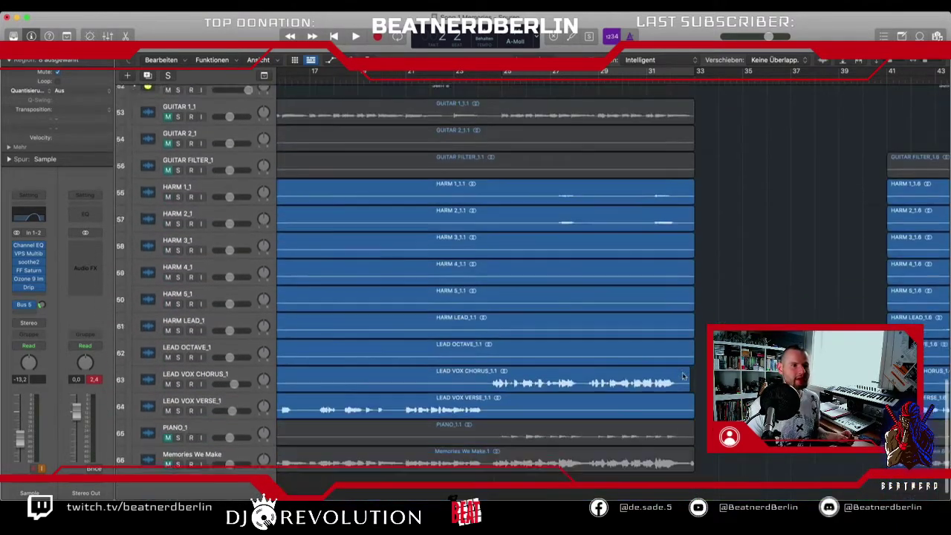
{"action": "scroll", "coordinate": [593, 321], "scroll_direction": "up", "scroll_amount": 1}
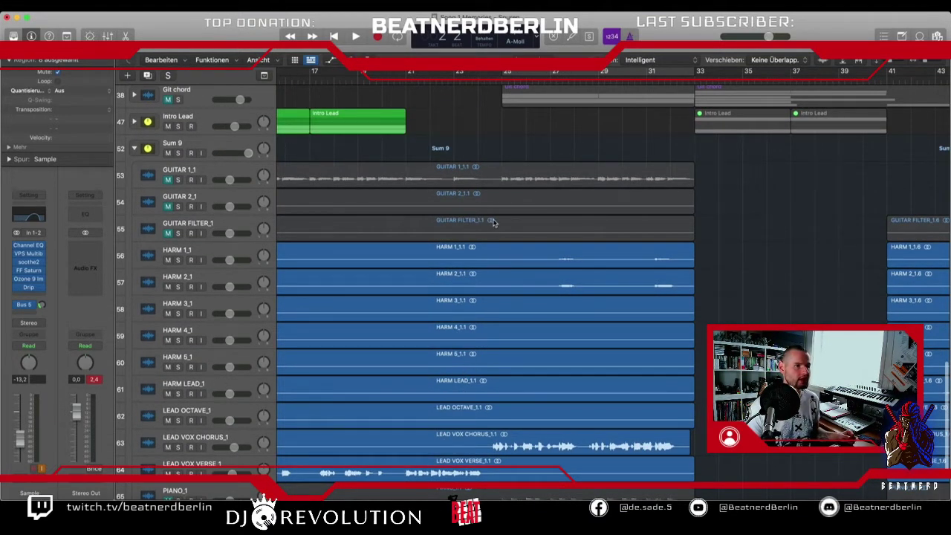
{"action": "scroll", "coordinate": [494, 223], "scroll_direction": "up", "scroll_amount": 15}
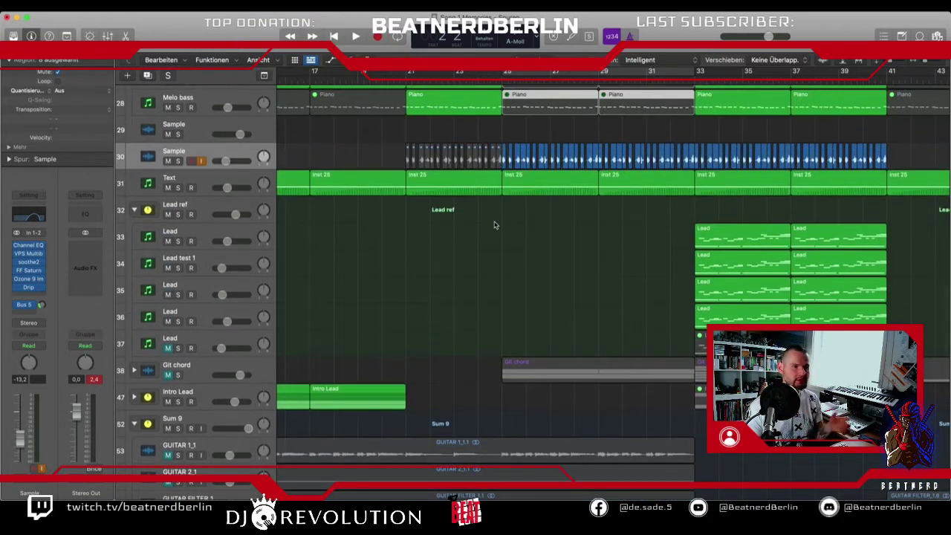
{"action": "scroll", "coordinate": [494, 222], "scroll_direction": "up", "scroll_amount": 10}
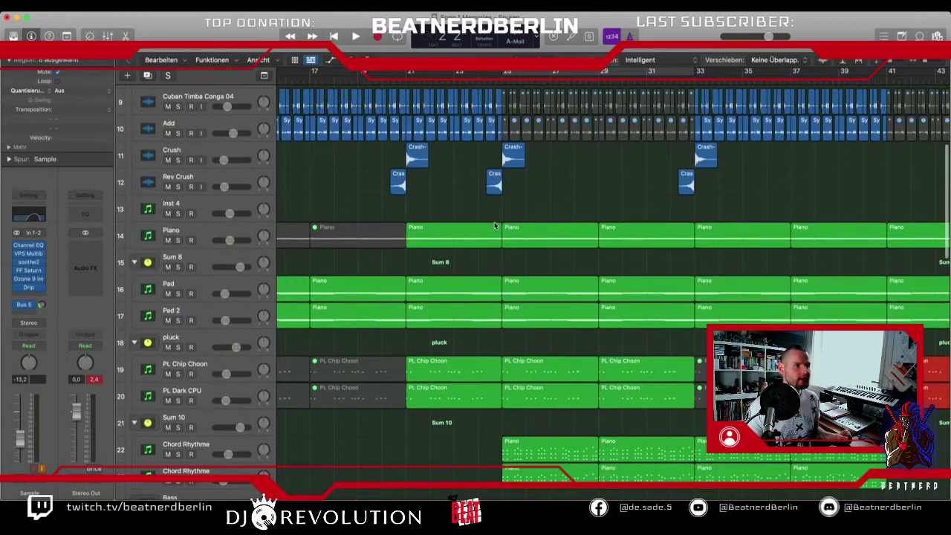
{"action": "scroll", "coordinate": [501, 168], "scroll_direction": "up", "scroll_amount": 6}
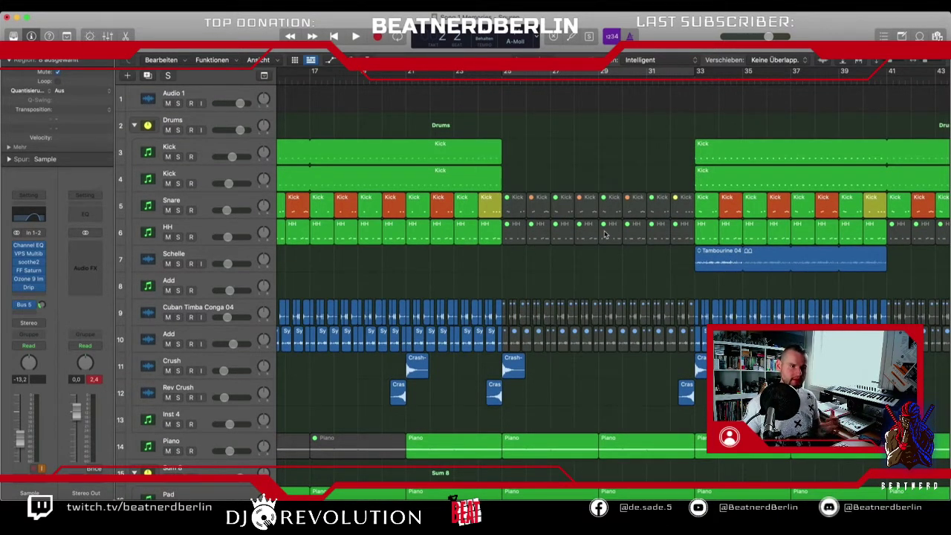
{"action": "scroll", "coordinate": [606, 235], "scroll_direction": "down", "scroll_amount": 10}
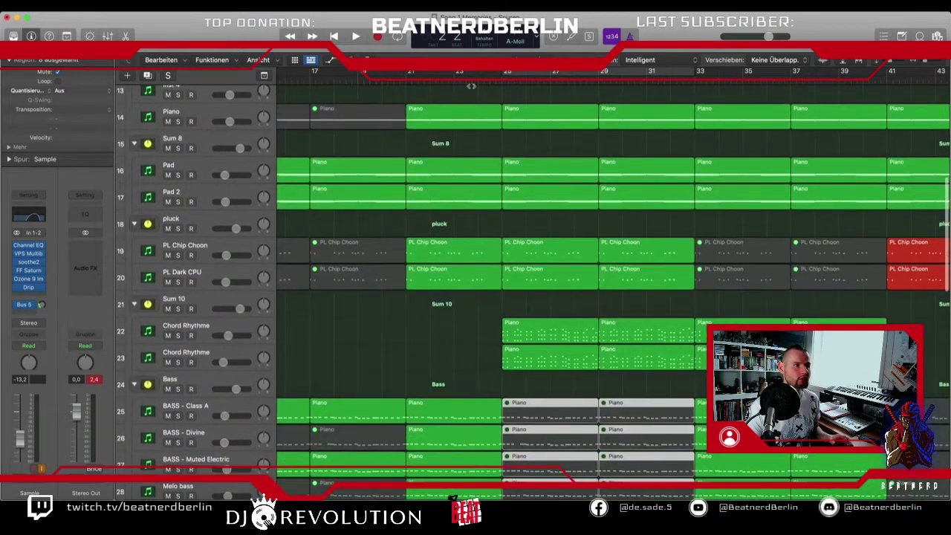
- Play the arrangement from bar 21 and mute the Sum 10 track stack during playback
{"action": "left_click", "coordinate": [408, 82]}
{"action": "key", "text": "space"}
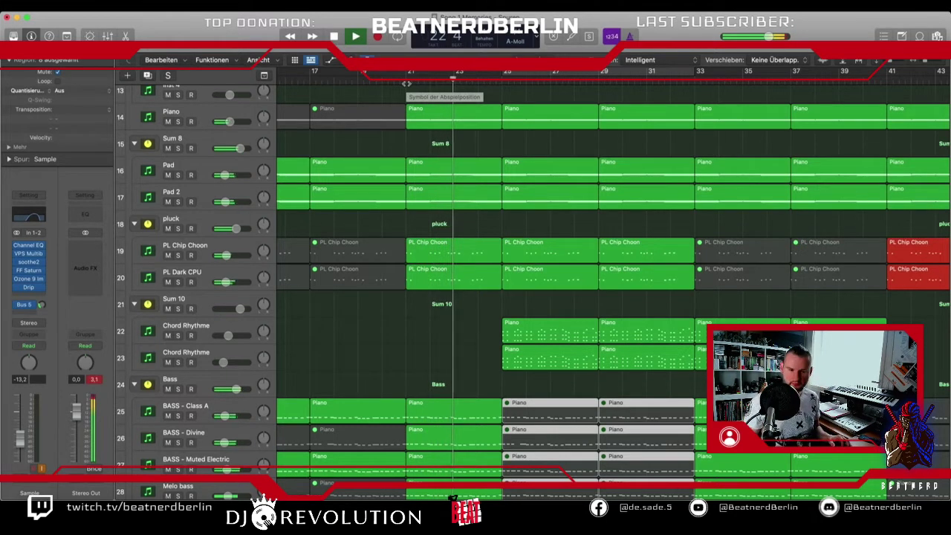
{"action": "left_click", "coordinate": [168, 308]}
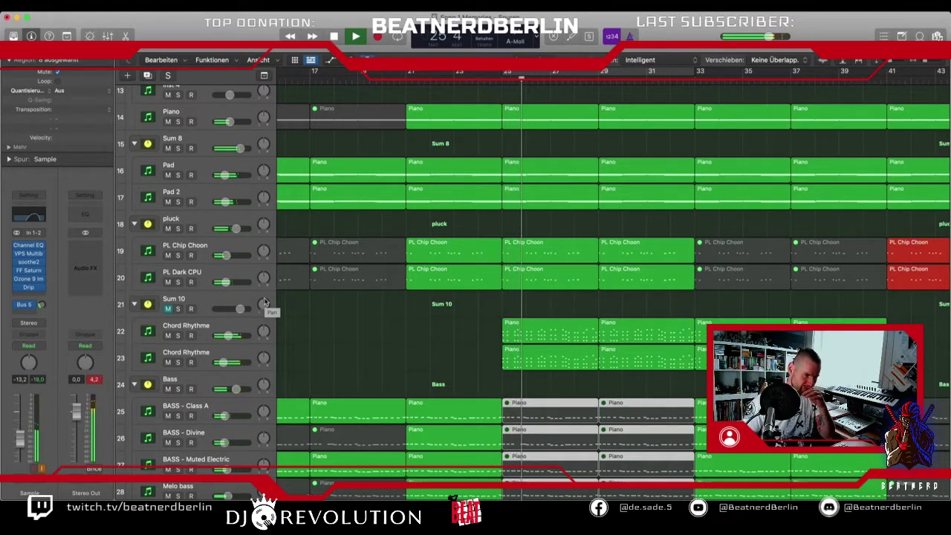
{"action": "scroll", "coordinate": [454, 435], "scroll_direction": "down", "scroll_amount": 2}
{"action": "scroll", "coordinate": [454, 434], "scroll_direction": "down", "scroll_amount": 1}
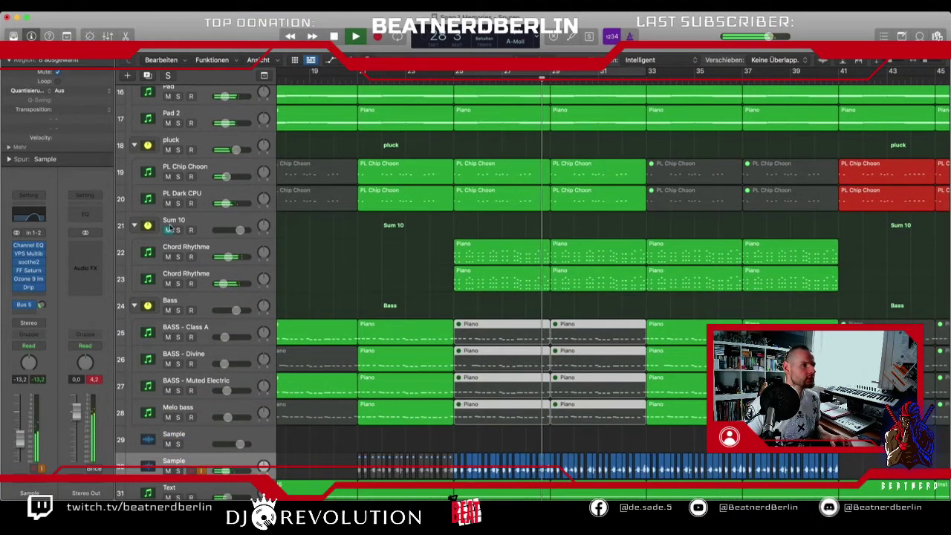
- Mute the regions on both Chord Rhythme tracks from bar 25 to 29, and stop playback after bar 33
{"action": "left_click_drag", "start_coordinate": [430, 251], "coordinate": [512, 305]}
{"action": "key", "text": "ctrl+m"}
{"action": "scroll", "coordinate": [520, 298], "scroll_direction": "up", "scroll_amount": 3}
{"action": "scroll", "coordinate": [558, 255], "scroll_direction": "up", "scroll_amount": 10}
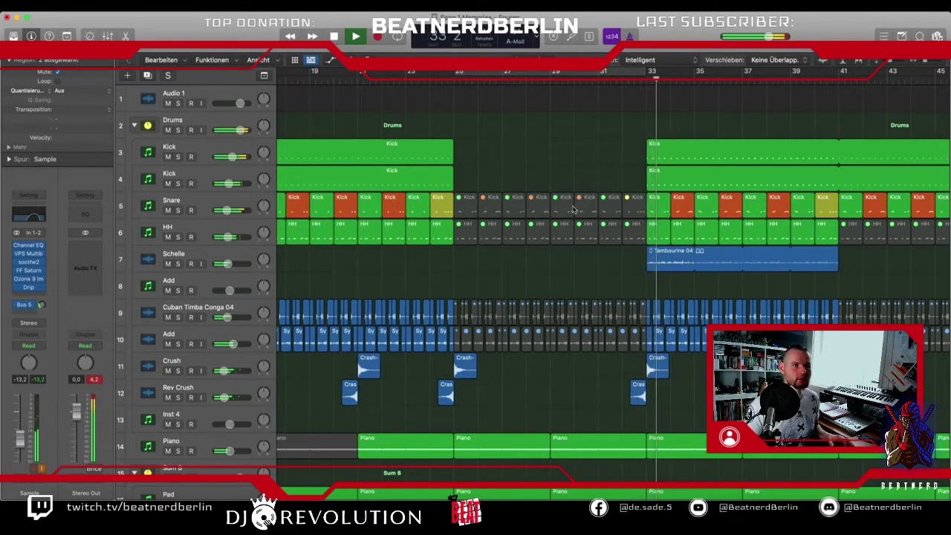
{"action": "key", "text": "space"}
- Unmute the last Snare region before bar 33 and delete its early notes in the Piano Roll, keeping only the closing four-note fill
{"action": "left_click", "coordinate": [634, 200]}
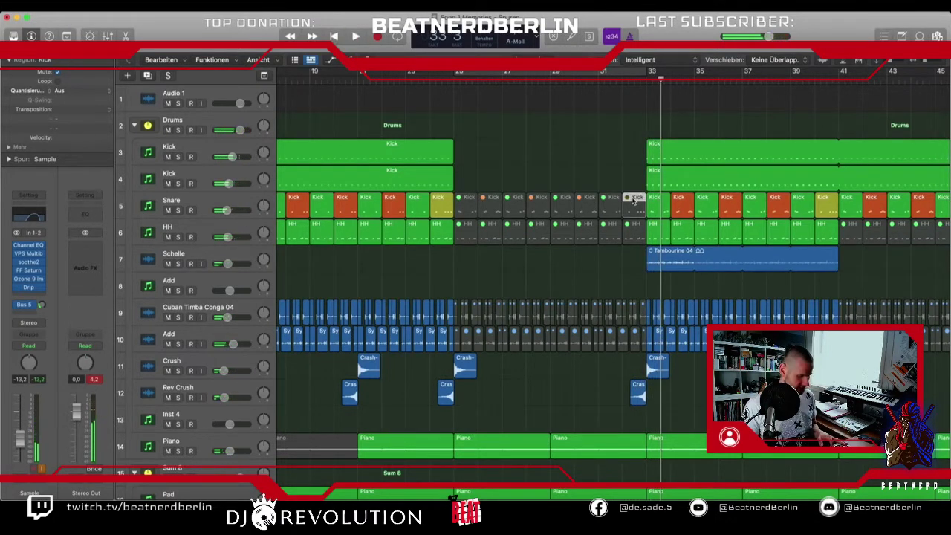
{"action": "left_click", "coordinate": [631, 200]}
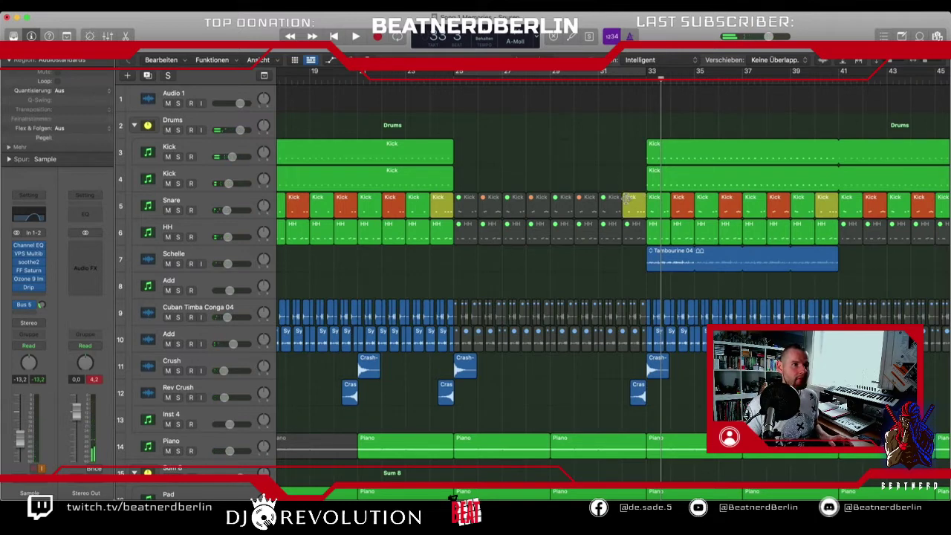
{"action": "double_click", "coordinate": [627, 200]}
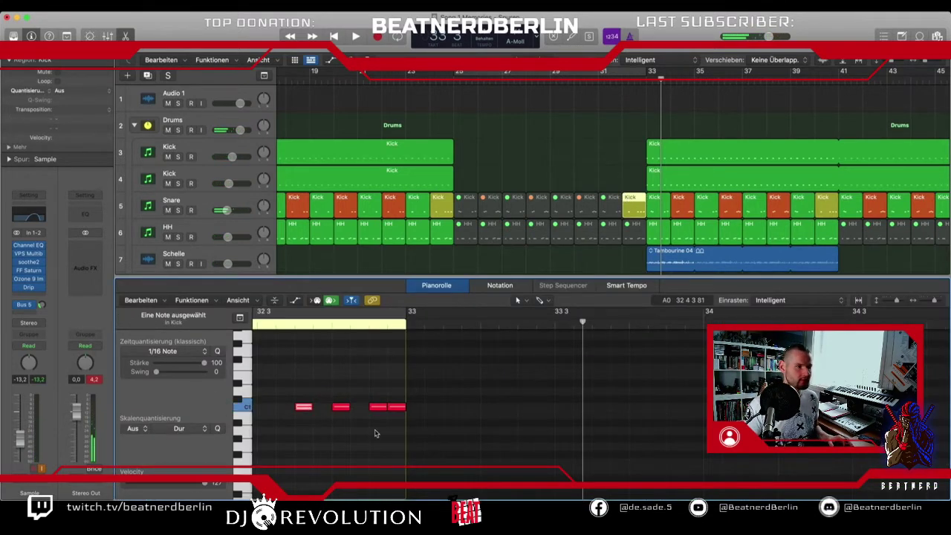
{"action": "scroll", "coordinate": [375, 433], "scroll_direction": "left", "scroll_amount": 4}
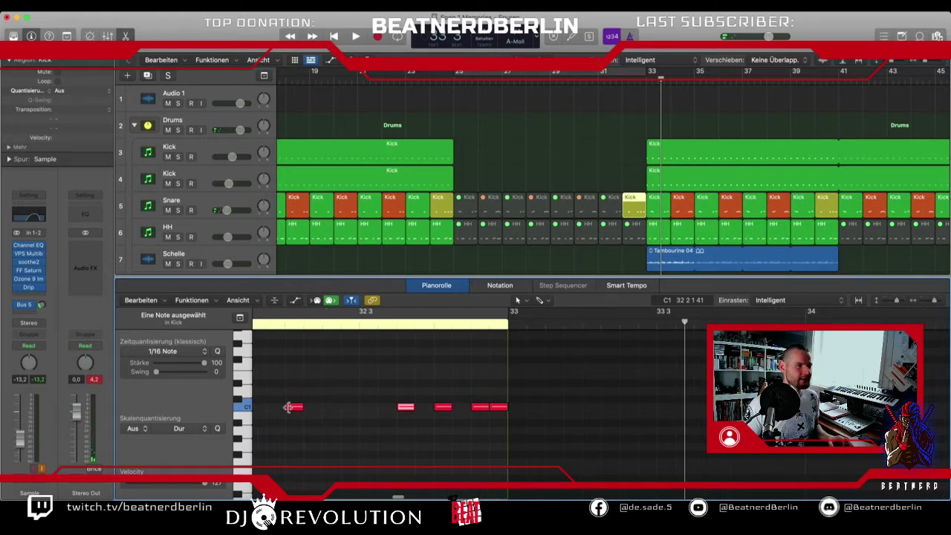
{"action": "key", "text": "Delete"}
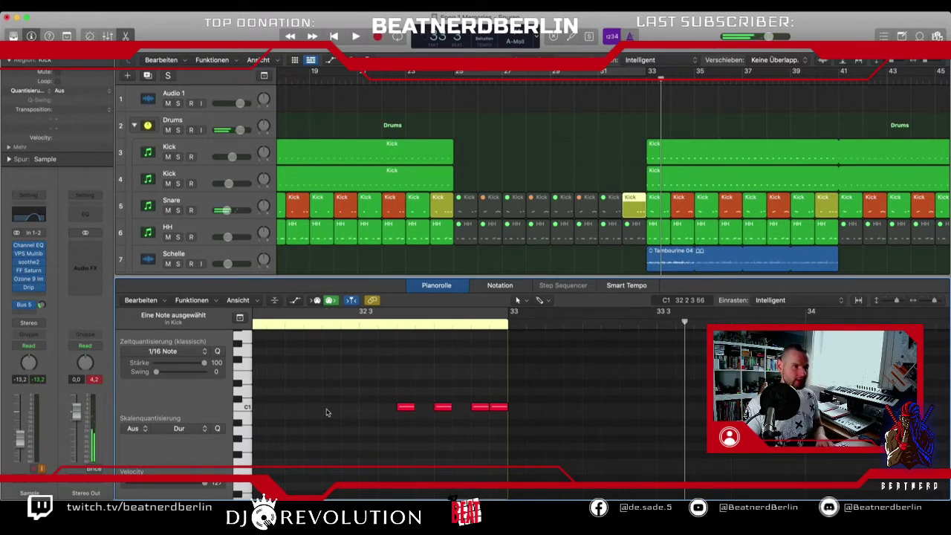
{"action": "key", "text": "p"}
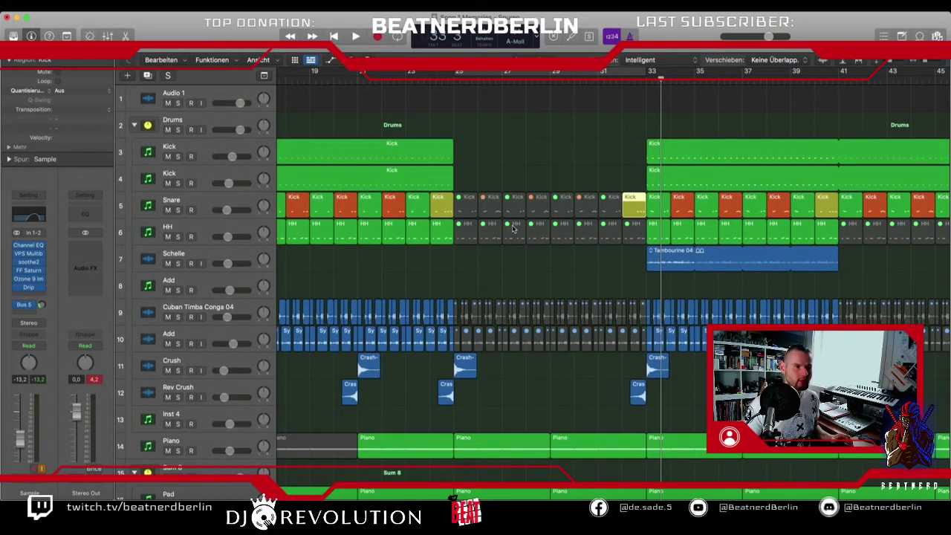
- Create one new audio track directly below the Inst 4 track
{"action": "scroll", "coordinate": [513, 229], "scroll_direction": "down", "scroll_amount": 3}
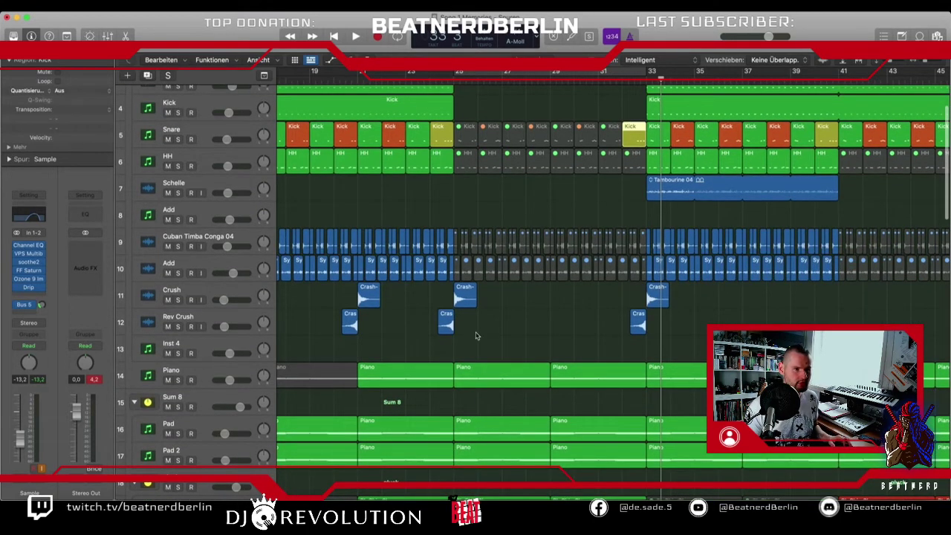
{"action": "scroll", "coordinate": [371, 319], "scroll_direction": "down", "scroll_amount": 2}
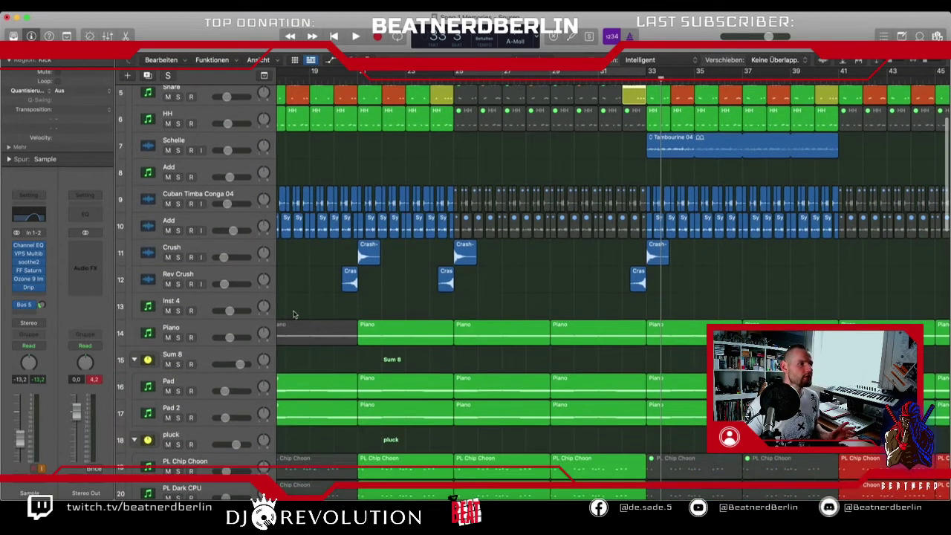
{"action": "left_click", "coordinate": [171, 297]}
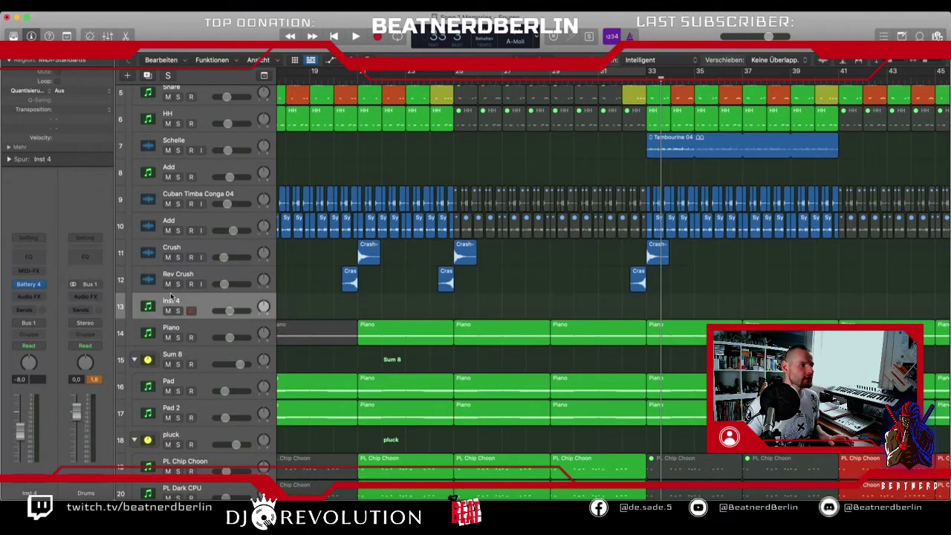
{"action": "left_click", "coordinate": [126, 76]}
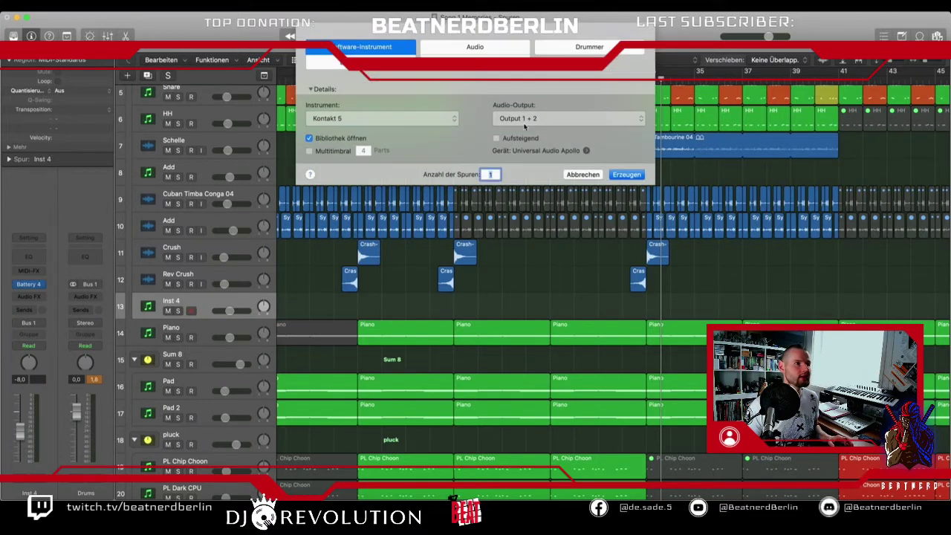
{"action": "left_click", "coordinate": [470, 48]}
{"action": "left_click", "coordinate": [625, 201]}
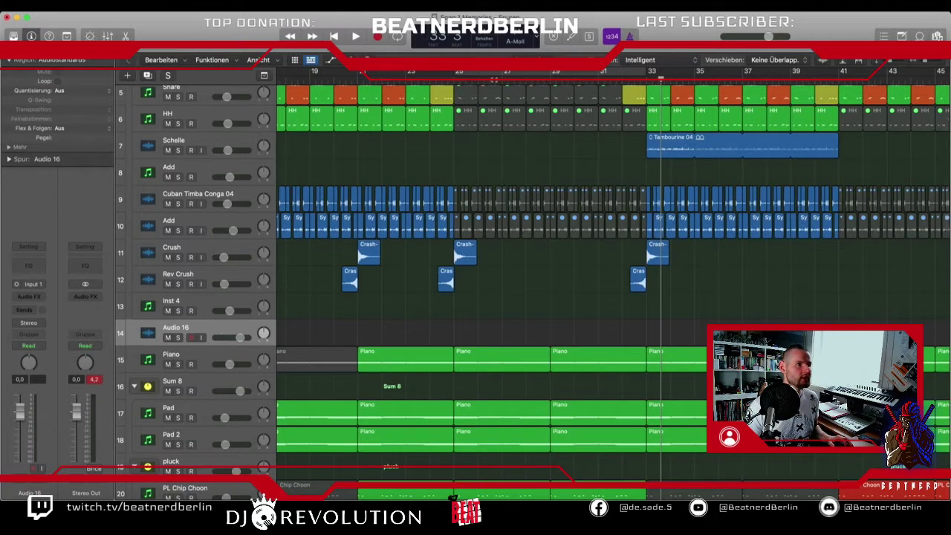
- Set the cycle range to bars 25–33 and look over the tracks playing in that section
{"action": "left_click_drag", "start_coordinate": [457, 73], "coordinate": [647, 73]}
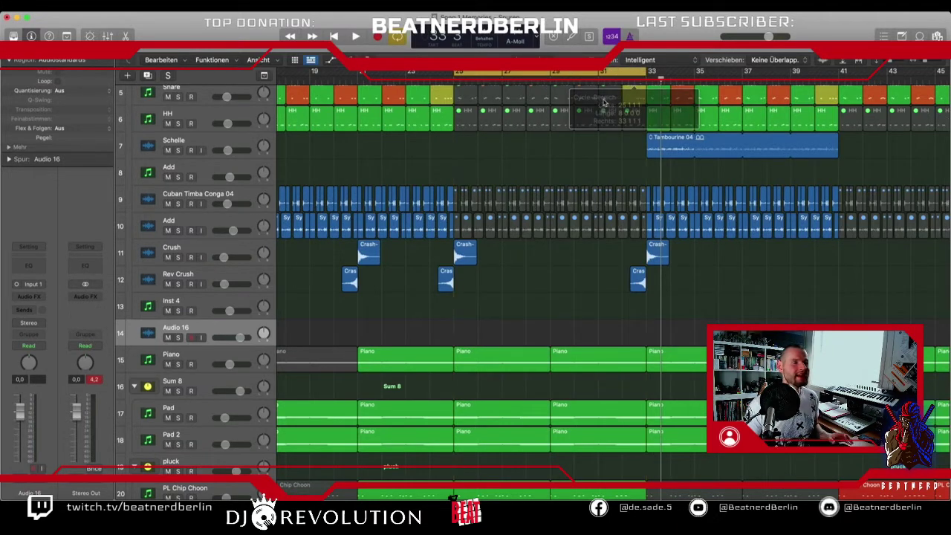
{"action": "scroll", "coordinate": [470, 406], "scroll_direction": "down", "scroll_amount": 10}
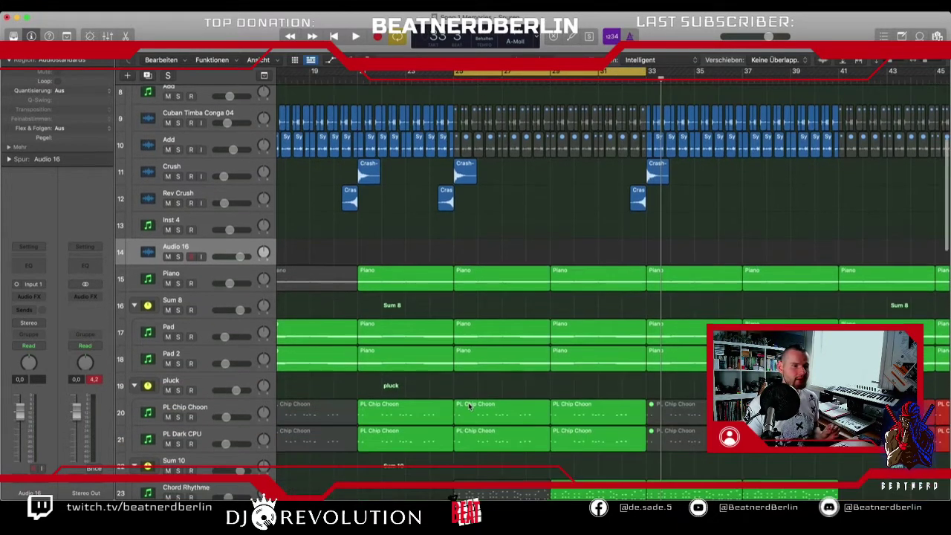
{"action": "scroll", "coordinate": [470, 406], "scroll_direction": "down", "scroll_amount": 8}
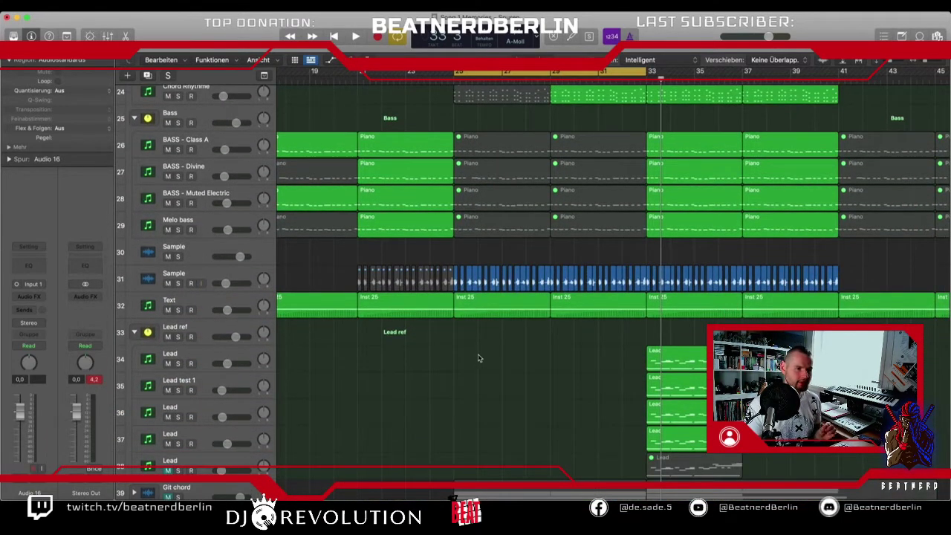
{"action": "scroll", "coordinate": [480, 358], "scroll_direction": "down", "scroll_amount": 6}
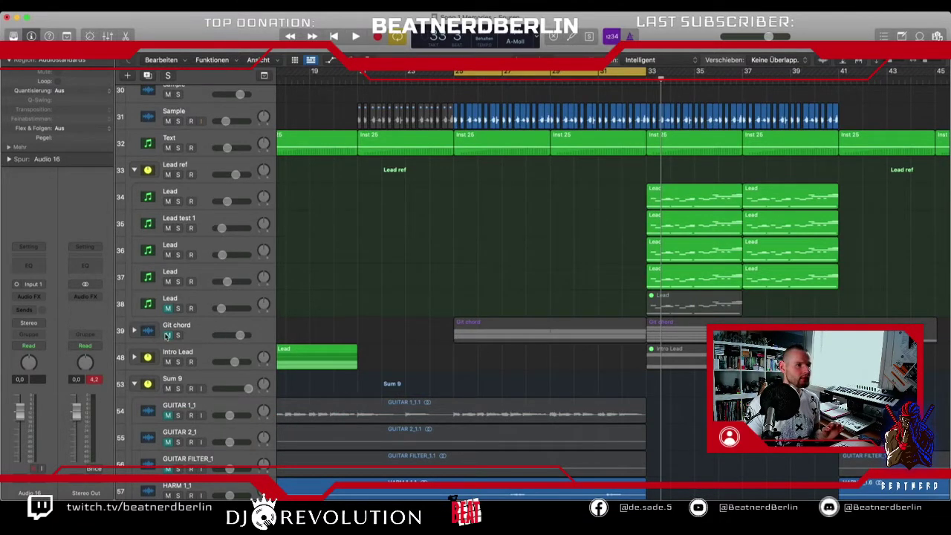
- Unmute the Git chord track stack, expand it to show its guitar tracks, and turn off cycle mode
{"action": "left_click", "coordinate": [167, 335]}
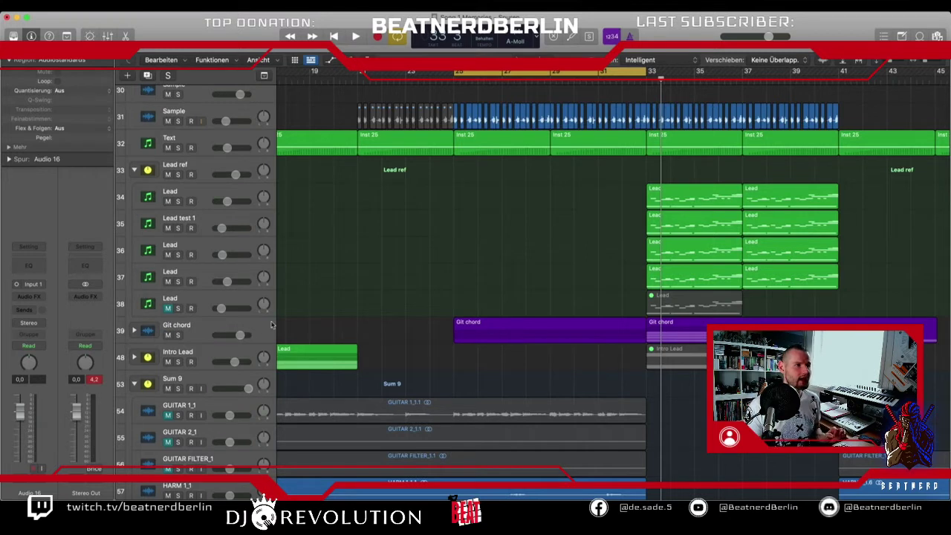
{"action": "left_click", "coordinate": [134, 330]}
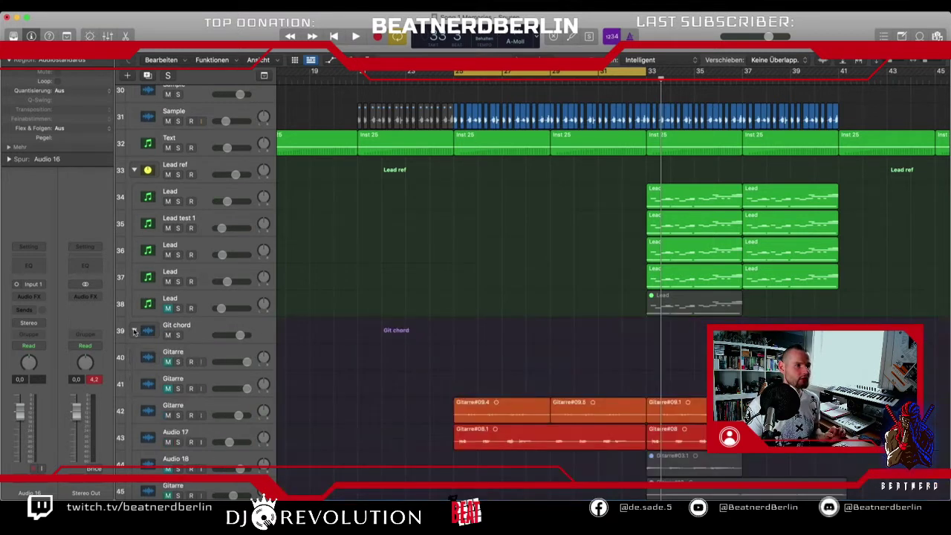
{"action": "left_click", "coordinate": [134, 331]}
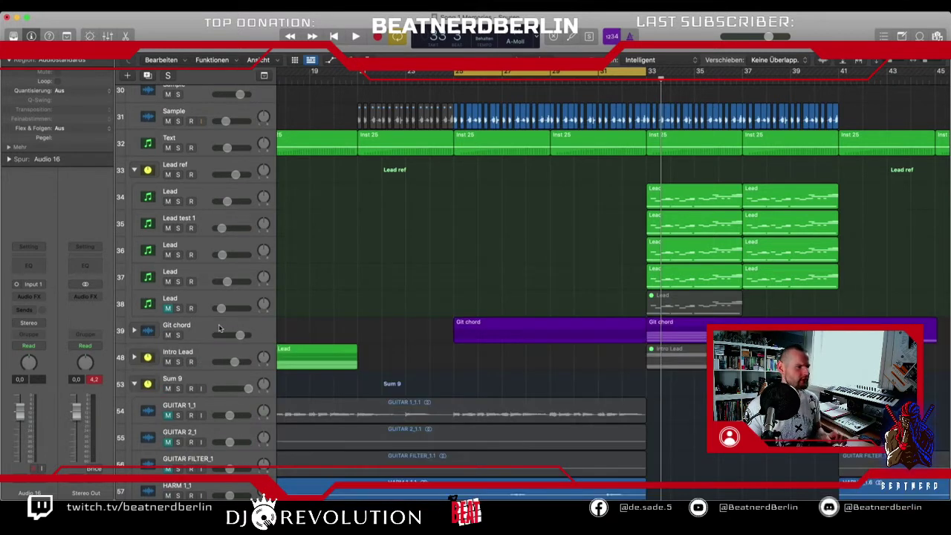
{"action": "left_click", "coordinate": [134, 330]}
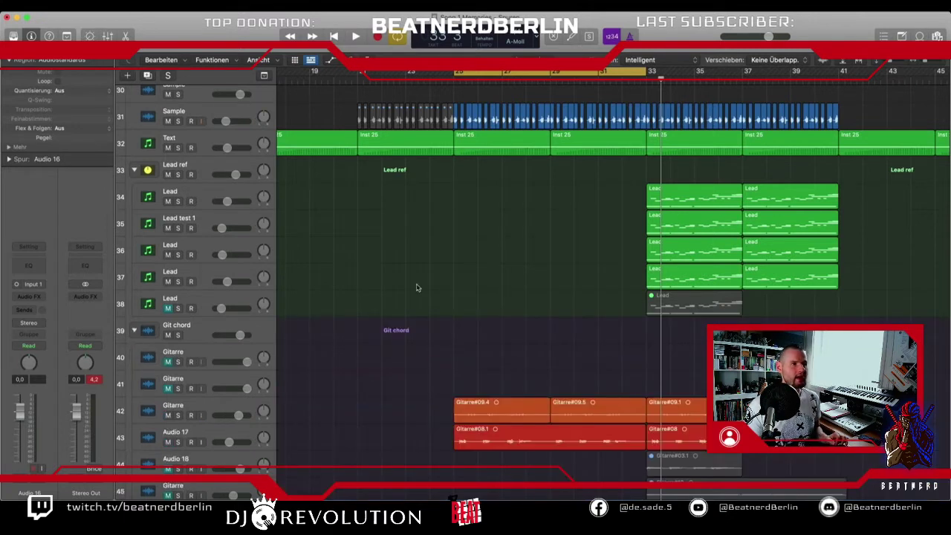
{"action": "left_click", "coordinate": [505, 71]}
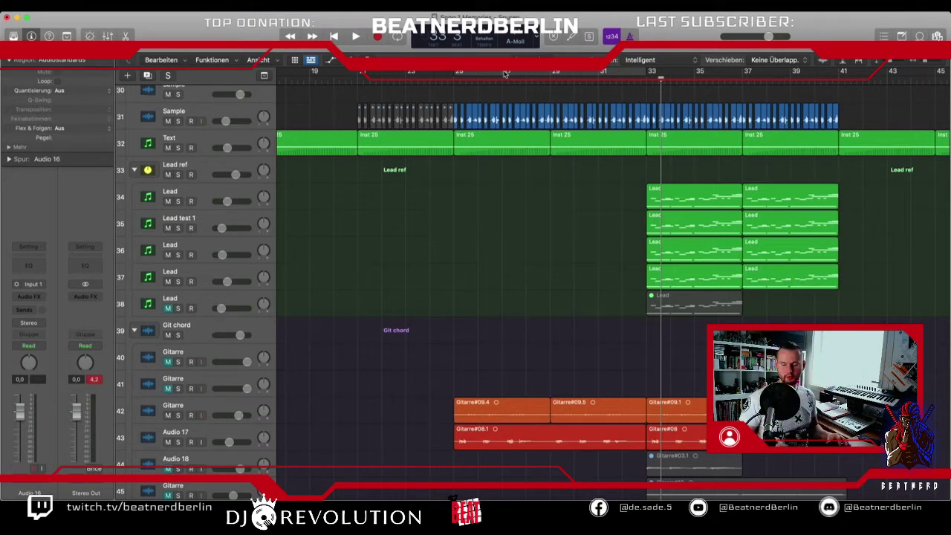
- Examine the guitar, lead, bass, chord and sample tracks to see what plays during the break
{"action": "scroll", "coordinate": [584, 263], "scroll_direction": "down", "scroll_amount": 3}
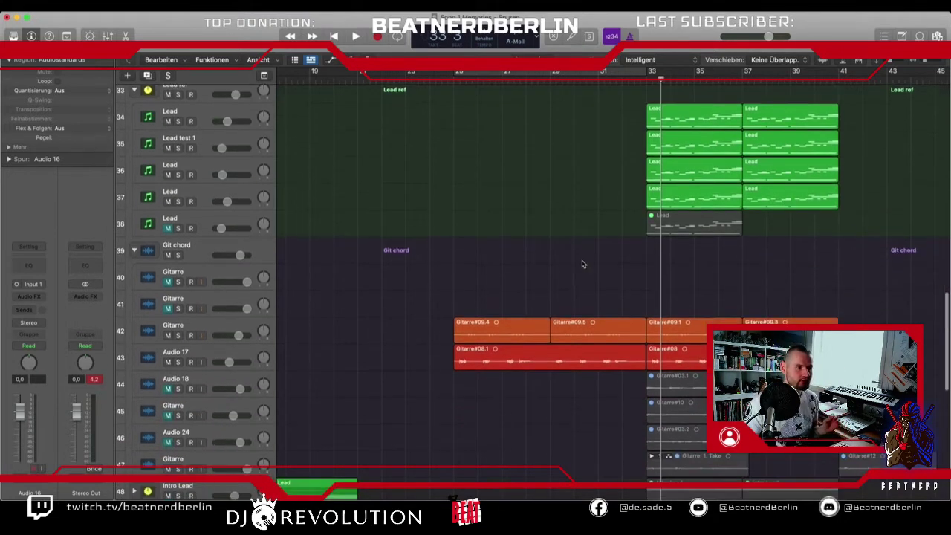
{"action": "scroll", "coordinate": [577, 265], "scroll_direction": "up", "scroll_amount": 10}
{"action": "scroll", "coordinate": [570, 267], "scroll_direction": "up", "scroll_amount": 3}
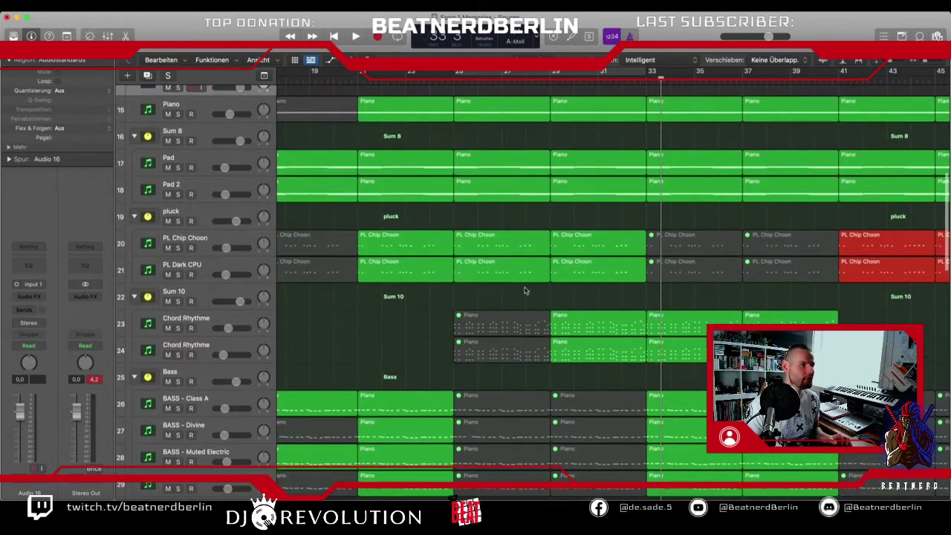
{"action": "scroll", "coordinate": [334, 347], "scroll_direction": "down", "scroll_amount": 6}
{"action": "left_click", "coordinate": [203, 331]}
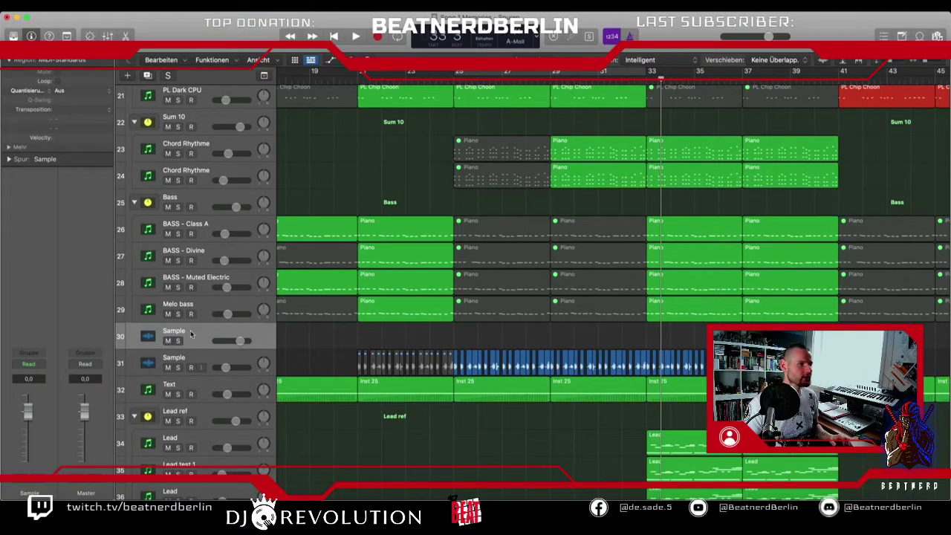
{"action": "scroll", "coordinate": [374, 337], "scroll_direction": "up", "scroll_amount": 9}
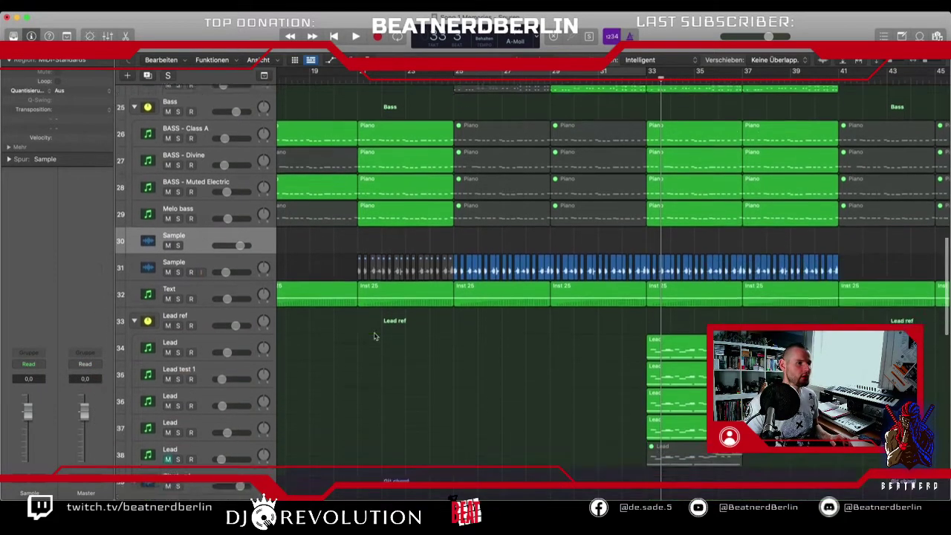
{"action": "scroll", "coordinate": [375, 337], "scroll_direction": "up", "scroll_amount": 7}
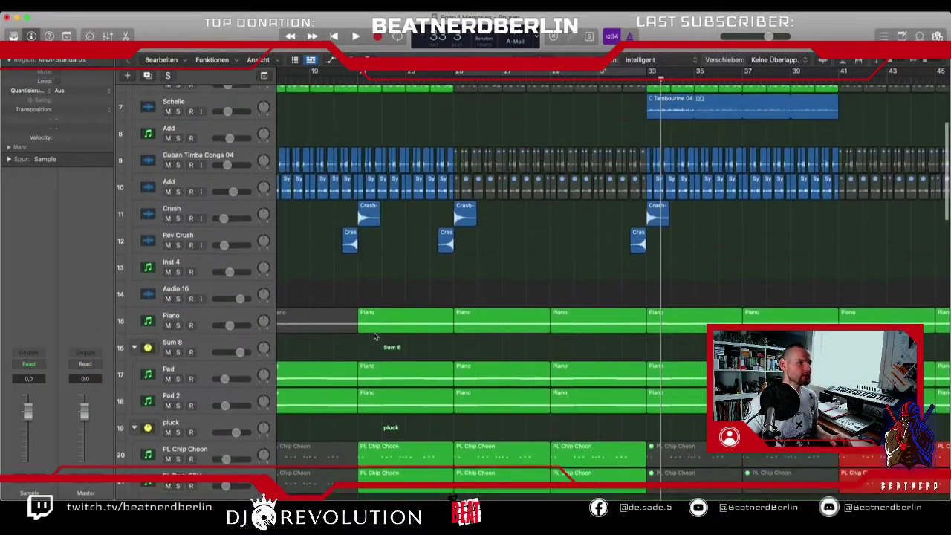
- Rename the new Audio 16 track as Riser
{"action": "double_click", "coordinate": [217, 317]}
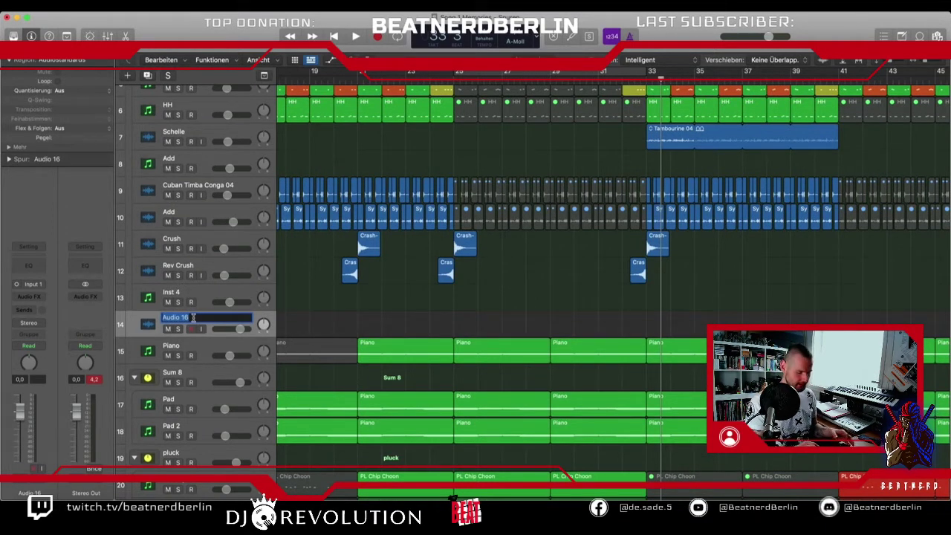
{"action": "type", "text": "Riser"}
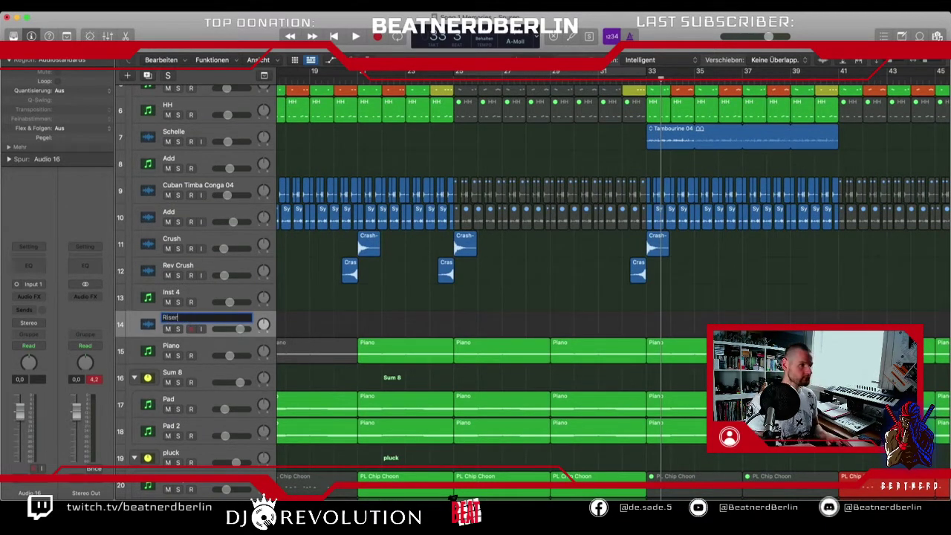
{"action": "key", "text": "Return"}
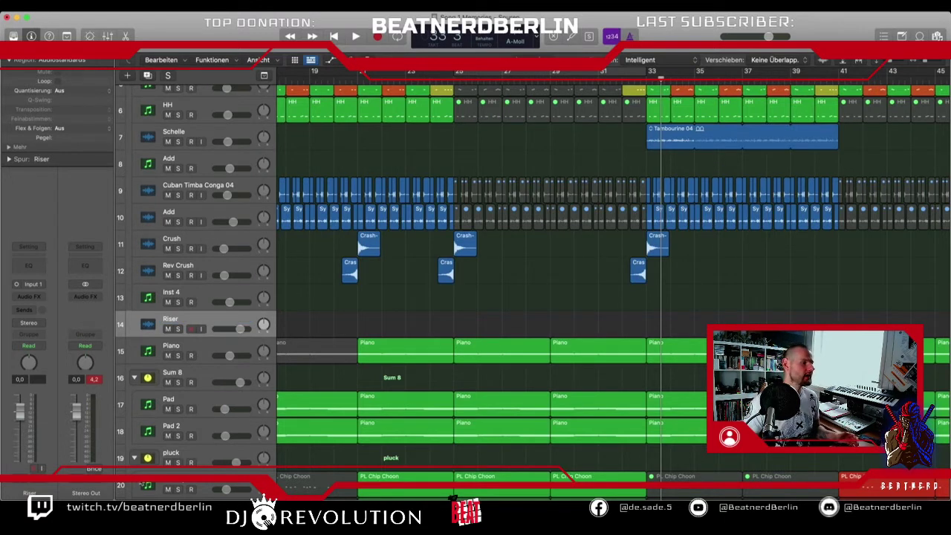
- Open a new Finder window and go to the Samples folder on the desktop
{"action": "right_click", "coordinate": [39, 512]}
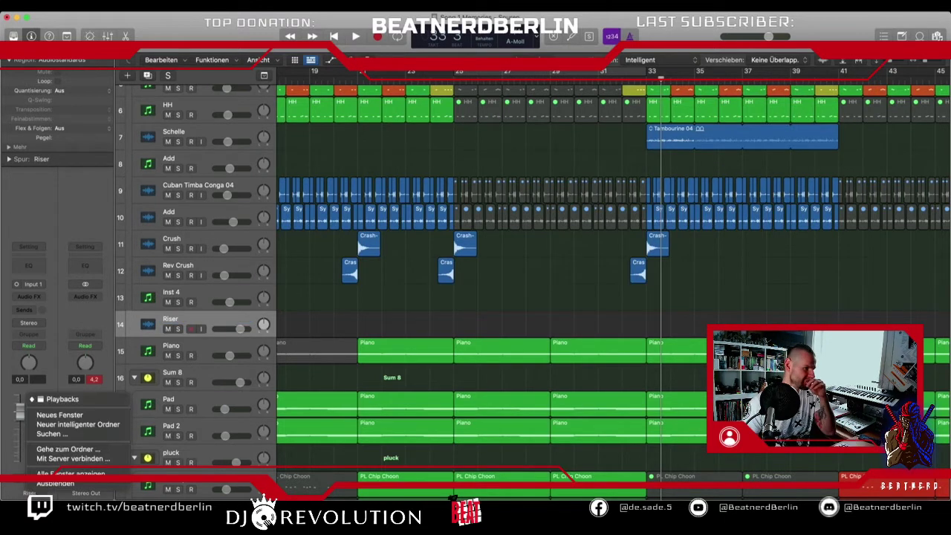
{"action": "left_click", "coordinate": [62, 416]}
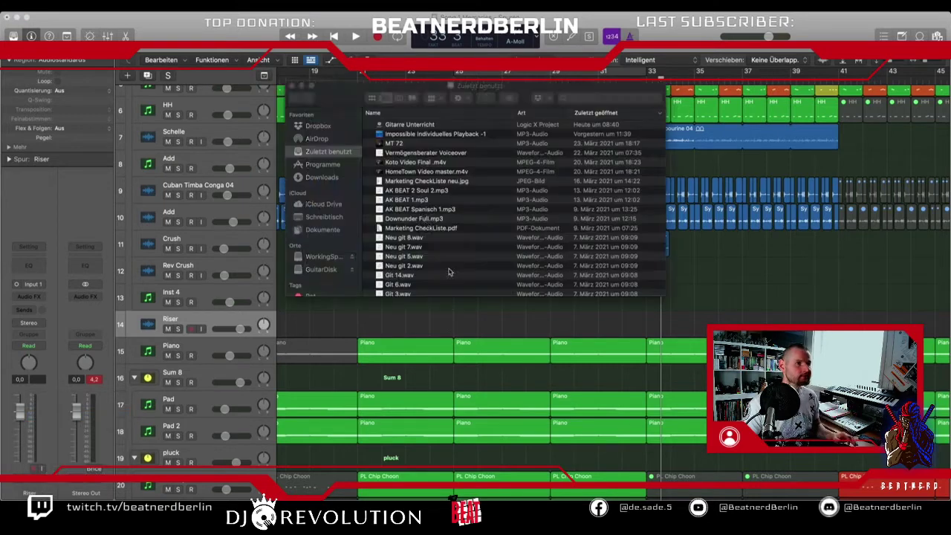
{"action": "left_click", "coordinate": [324, 216]}
{"action": "double_click", "coordinate": [394, 165]}
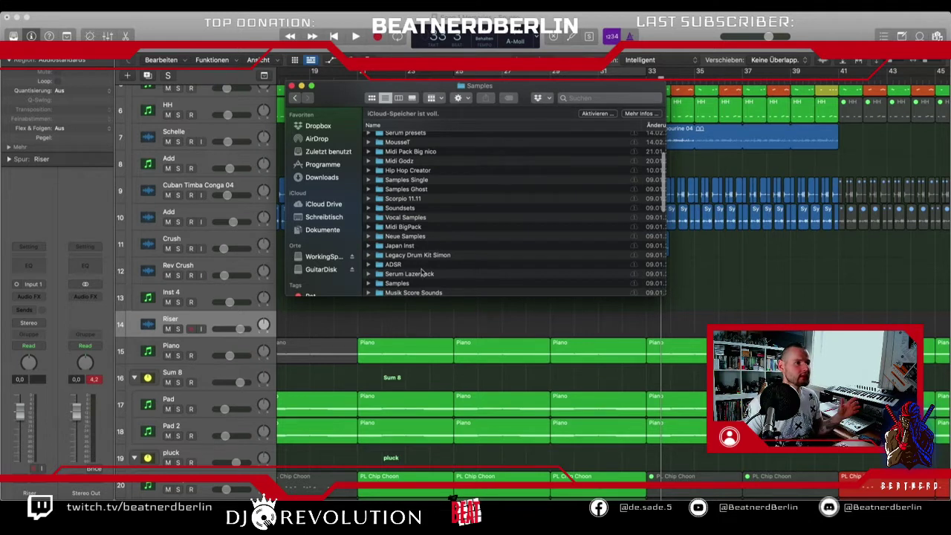
- Search the Mac for "riser" samples and move the Finder window aside to browse the matching files
{"action": "left_click", "coordinate": [578, 96]}
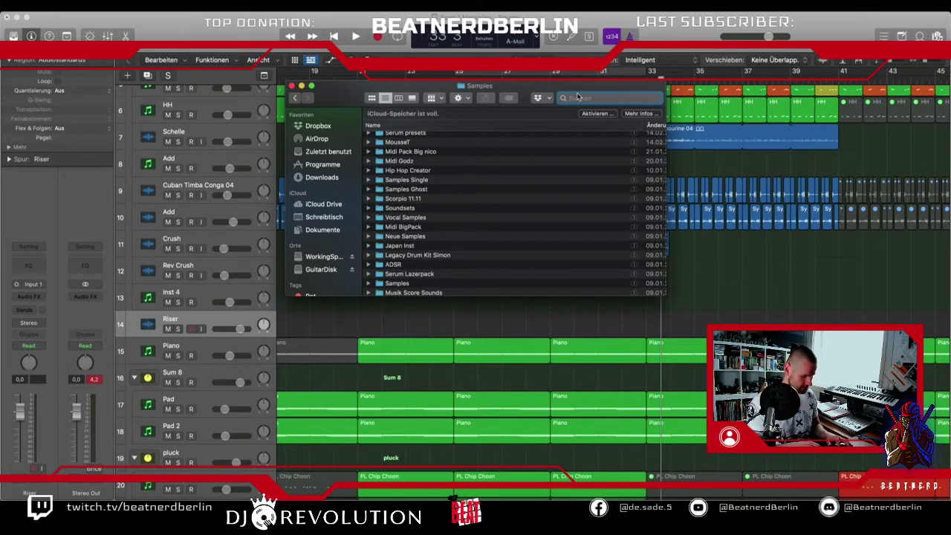
{"action": "type", "text": "riser"}
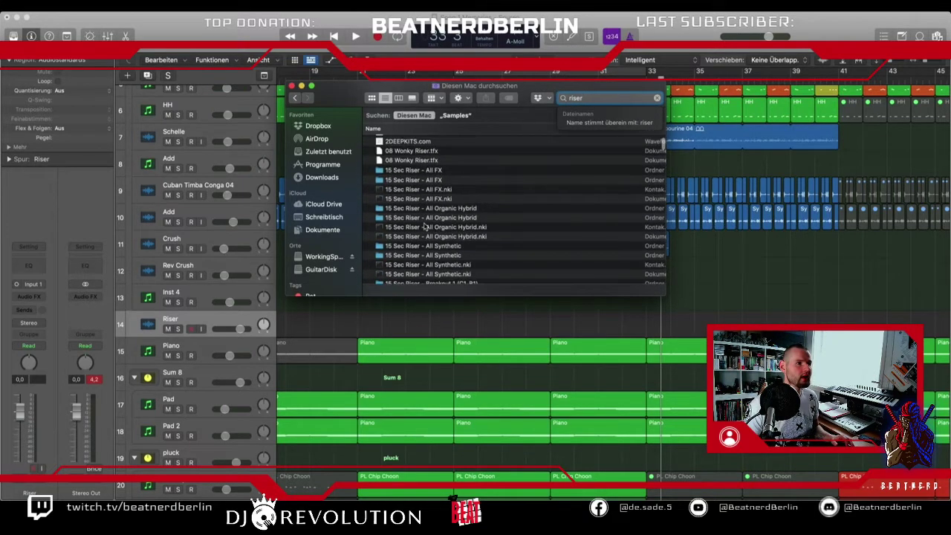
{"action": "scroll", "coordinate": [433, 213], "scroll_direction": "down", "scroll_amount": 10}
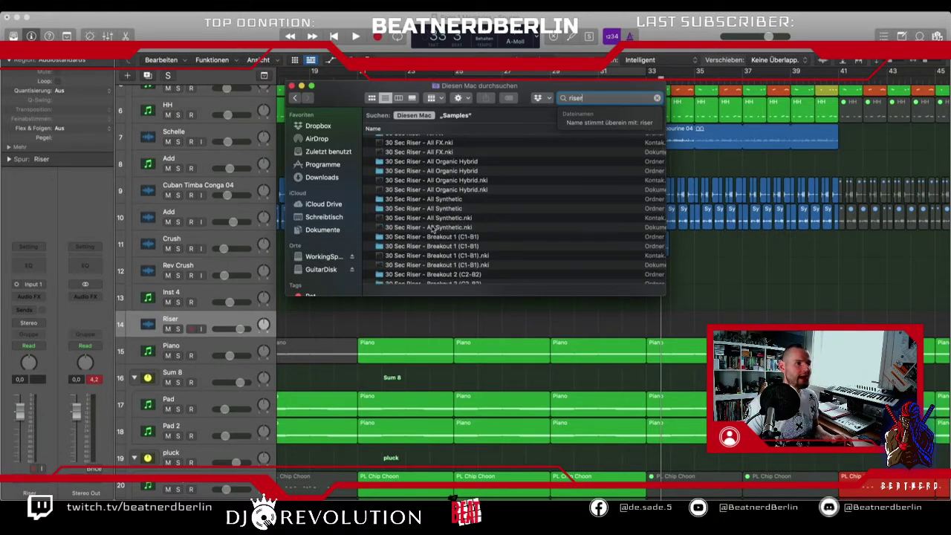
{"action": "left_click", "coordinate": [414, 228]}
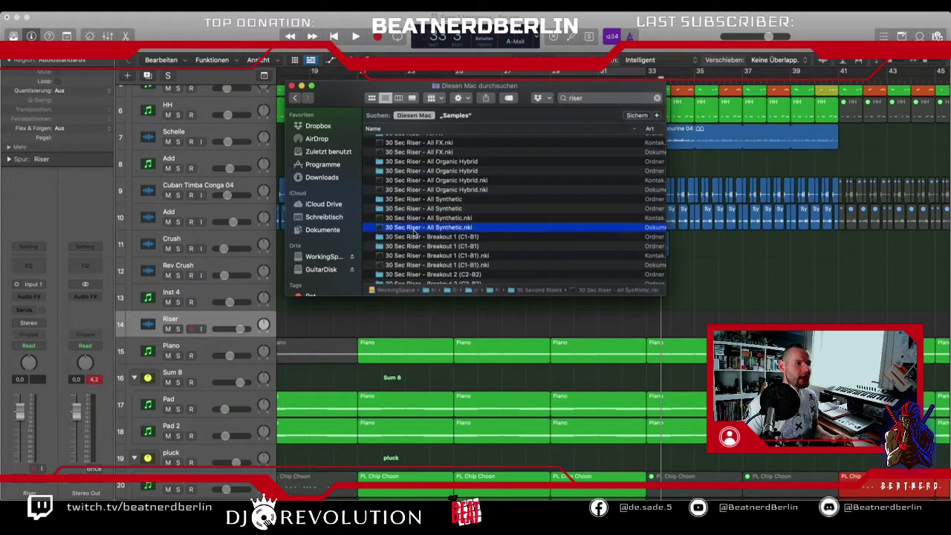
{"action": "left_click_drag", "start_coordinate": [473, 88], "coordinate": [610, 86]}
{"action": "scroll", "coordinate": [603, 207], "scroll_direction": "down", "scroll_amount": 15}
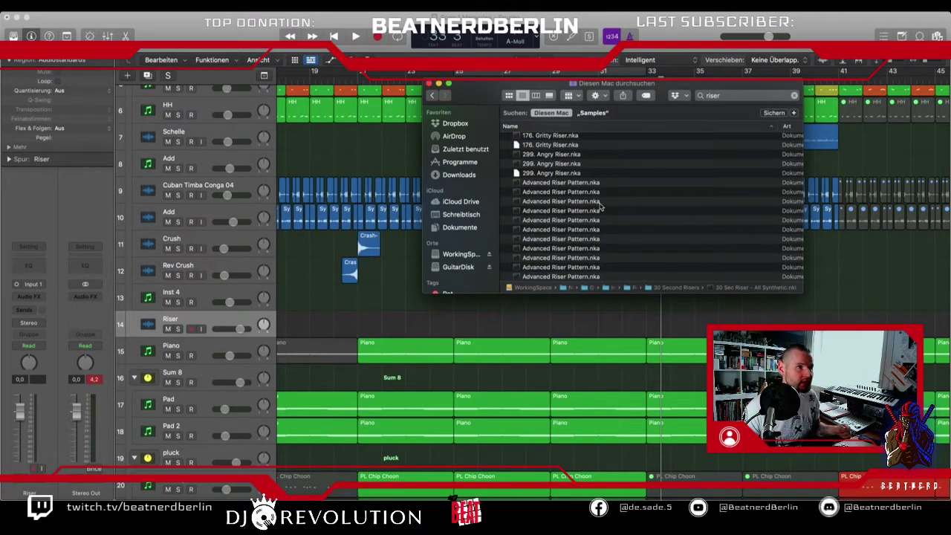
- Preview the sample Capital DK - Riser 7.wav from the search results and close the preview
{"action": "scroll", "coordinate": [602, 205], "scroll_direction": "down", "scroll_amount": 10}
{"action": "left_click", "coordinate": [577, 200]}
{"action": "key", "text": "space"}
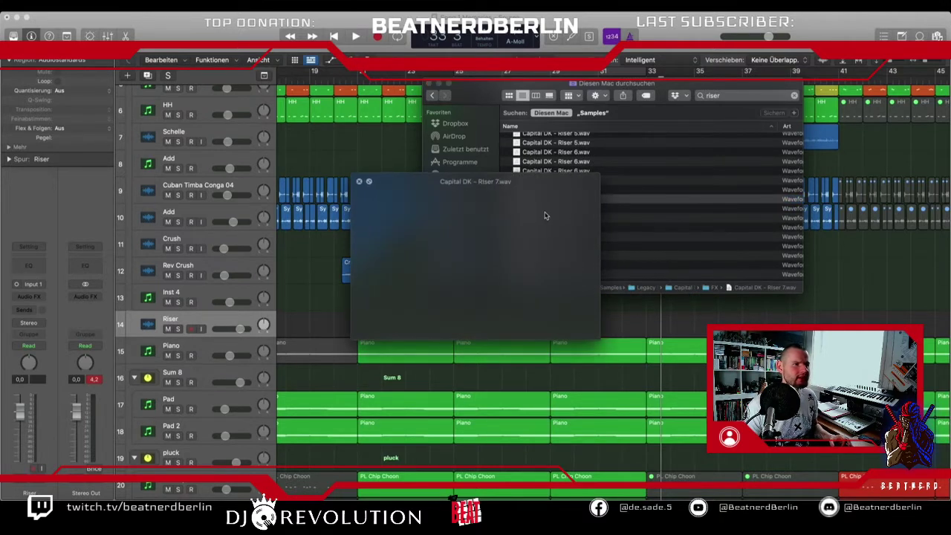
{"action": "left_click", "coordinate": [359, 181]}
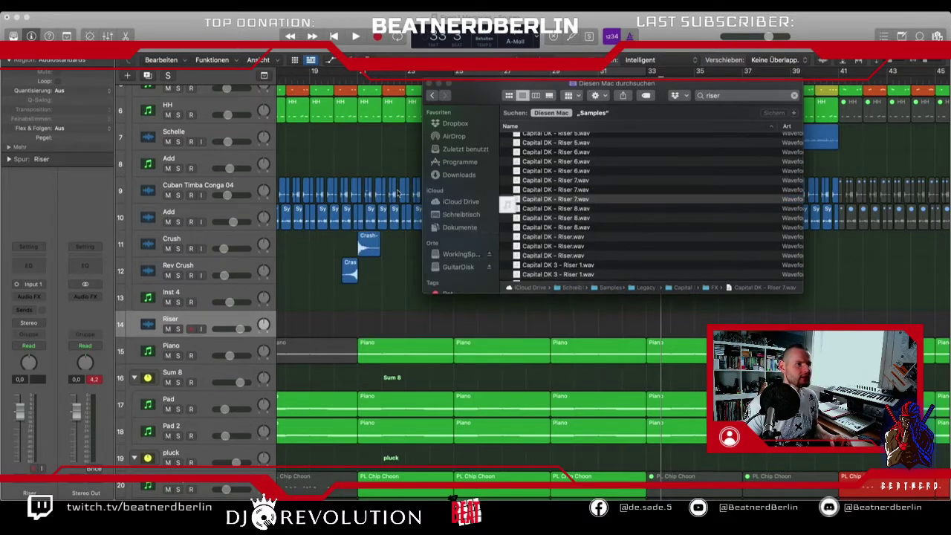
- Browse the remaining riser files in the search results and close the Finder window
{"action": "scroll", "coordinate": [592, 212], "scroll_direction": "down", "scroll_amount": 5}
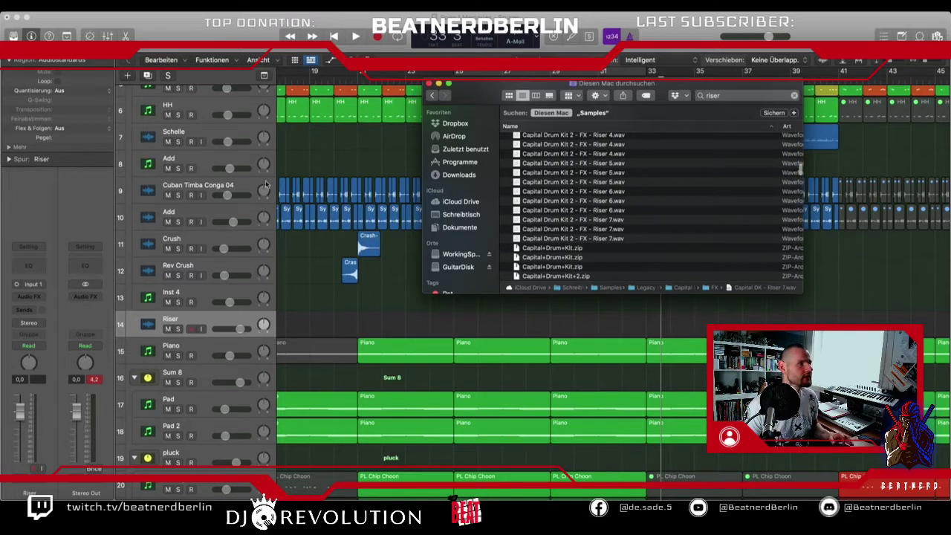
{"action": "scroll", "coordinate": [478, 151], "scroll_direction": "down", "scroll_amount": 3}
{"action": "scroll", "coordinate": [585, 195], "scroll_direction": "down", "scroll_amount": 5}
{"action": "scroll", "coordinate": [586, 195], "scroll_direction": "down", "scroll_amount": 10}
{"action": "scroll", "coordinate": [586, 194], "scroll_direction": "down", "scroll_amount": 10}
{"action": "scroll", "coordinate": [585, 195], "scroll_direction": "down", "scroll_amount": 1}
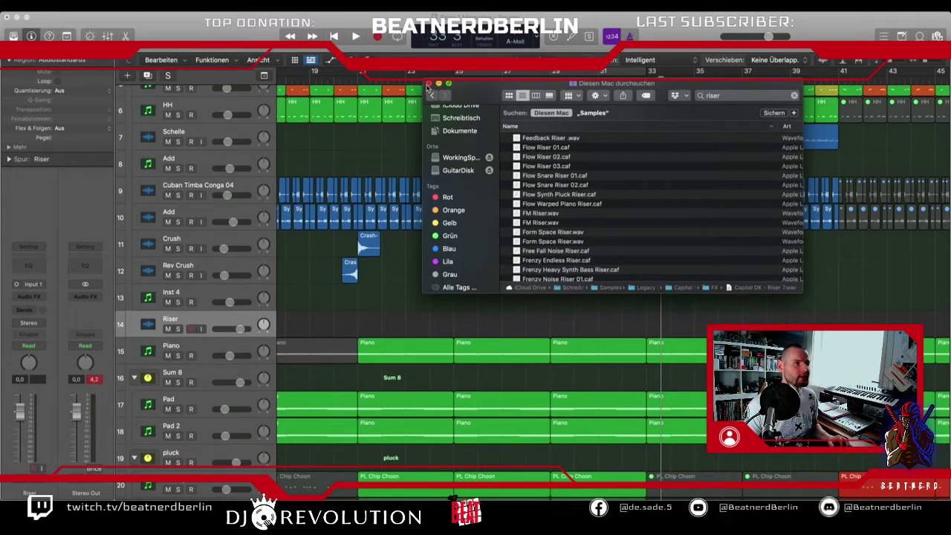
{"action": "left_click", "coordinate": [428, 84]}
- Start an audio file import for the Riser track and search the whole Mac for "riser"
{"action": "left_click", "coordinate": [71, 5]}
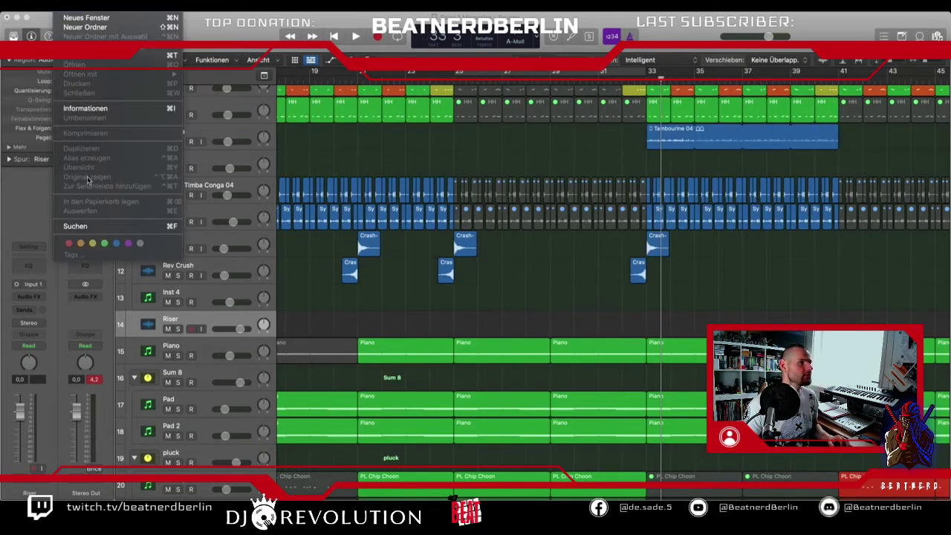
{"action": "left_click", "coordinate": [149, 282]}
{"action": "left_click", "coordinate": [89, 5]}
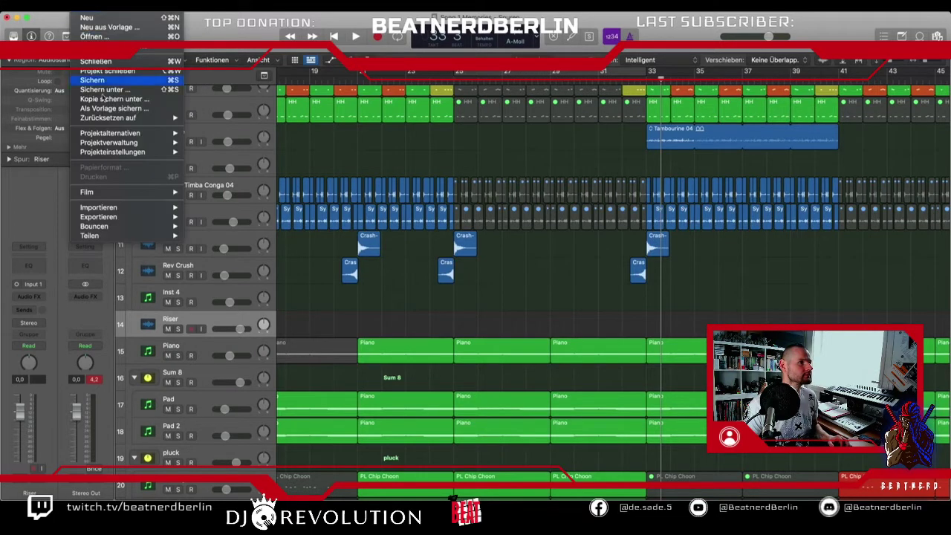
{"action": "mouse_move", "coordinate": [169, 207]}
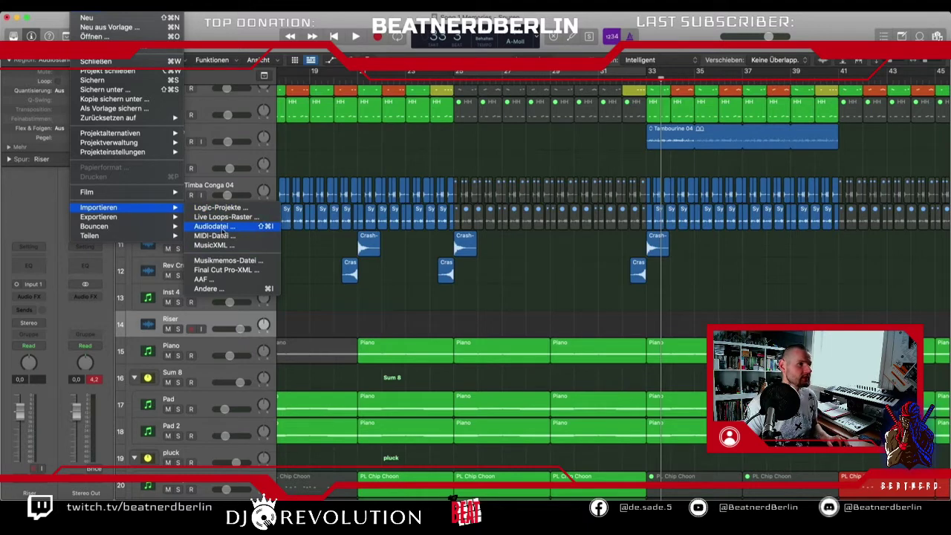
{"action": "left_click", "coordinate": [211, 226]}
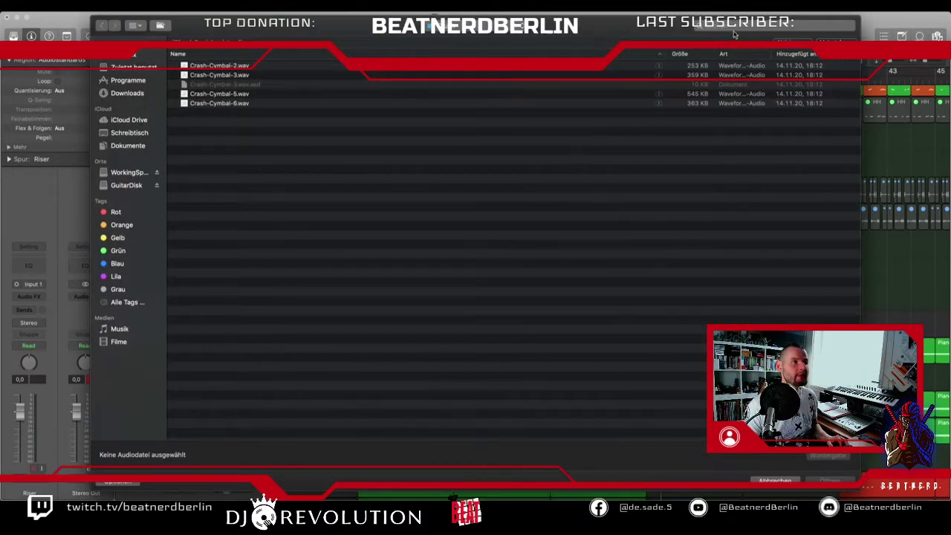
{"action": "left_click", "coordinate": [736, 28]}
{"action": "type", "text": "riser"}
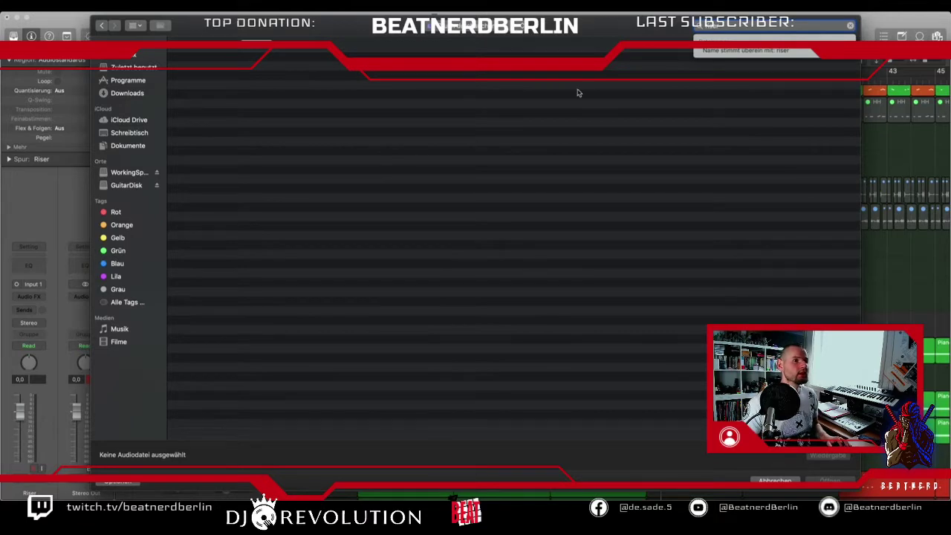
{"action": "left_click", "coordinate": [223, 42]}
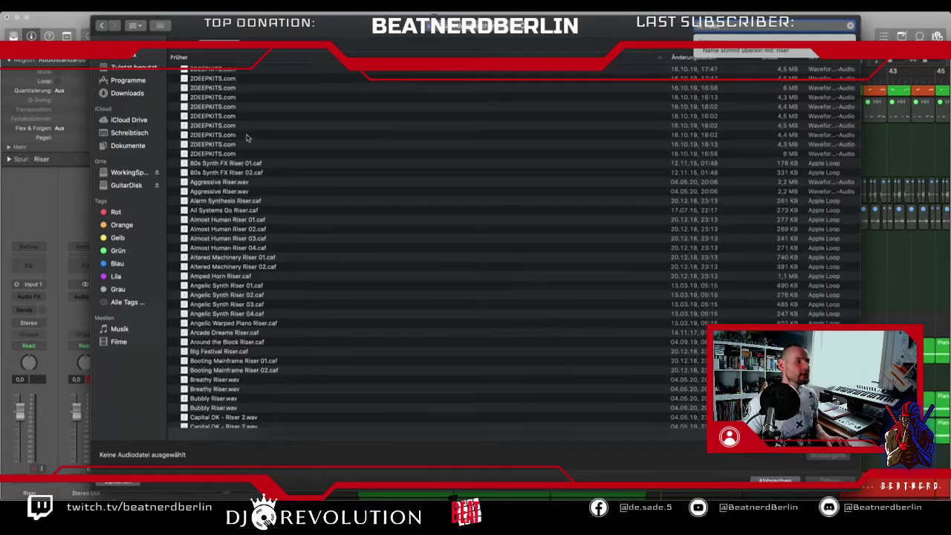
- Audition the Breathy Riser.wav and Bubbly Riser.wav samples in the import dialog
{"action": "scroll", "coordinate": [252, 269], "scroll_direction": "down", "scroll_amount": 2}
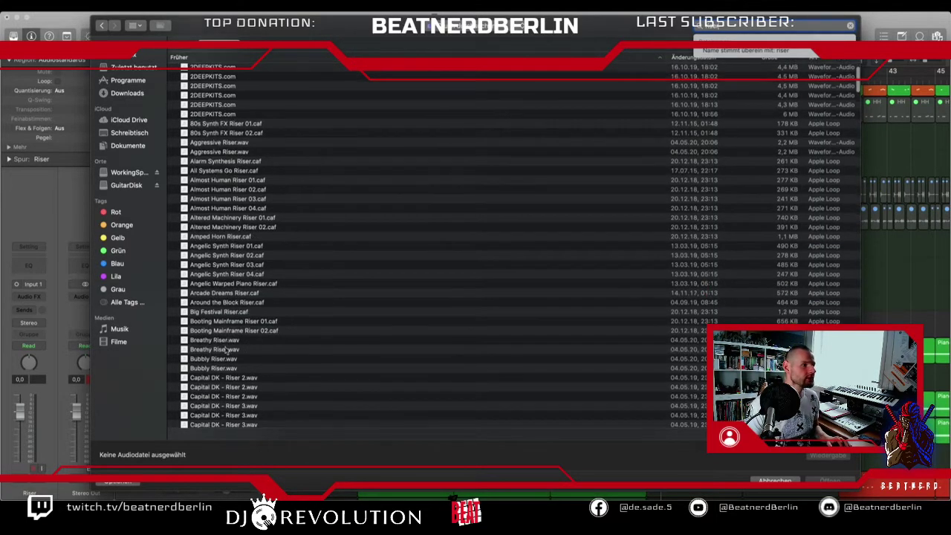
{"action": "left_click", "coordinate": [227, 349]}
{"action": "left_click", "coordinate": [818, 456]}
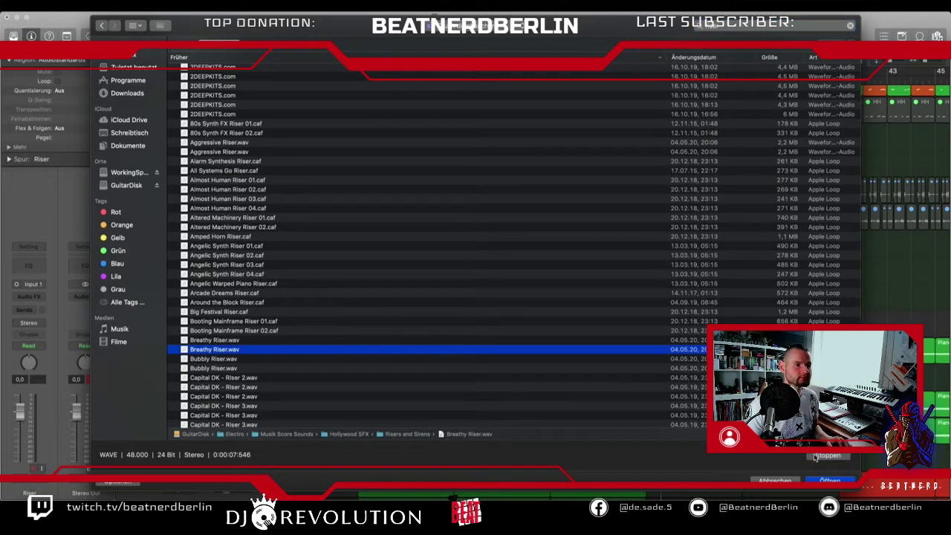
{"action": "left_click", "coordinate": [223, 359]}
{"action": "left_click", "coordinate": [796, 456]}
{"action": "key", "text": "Down"}
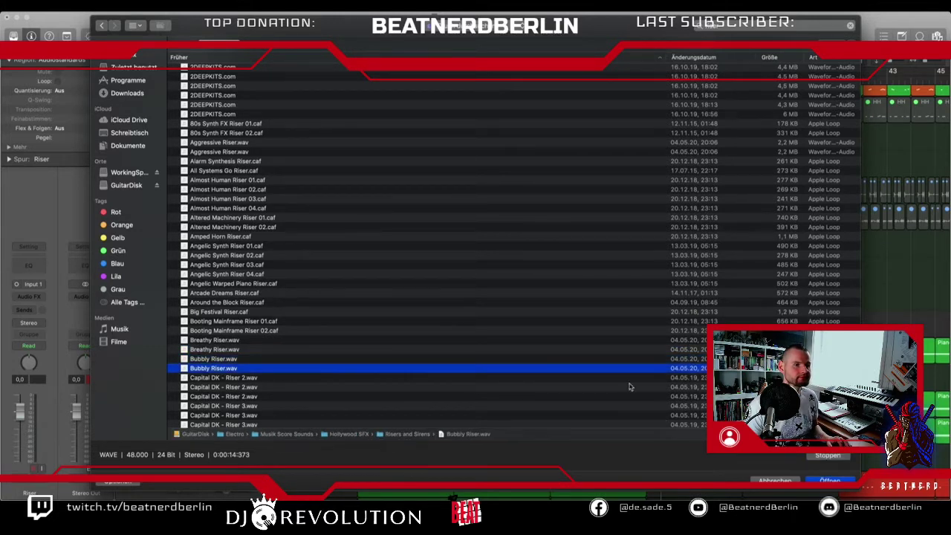
{"action": "scroll", "coordinate": [555, 367], "scroll_direction": "down", "scroll_amount": 1}
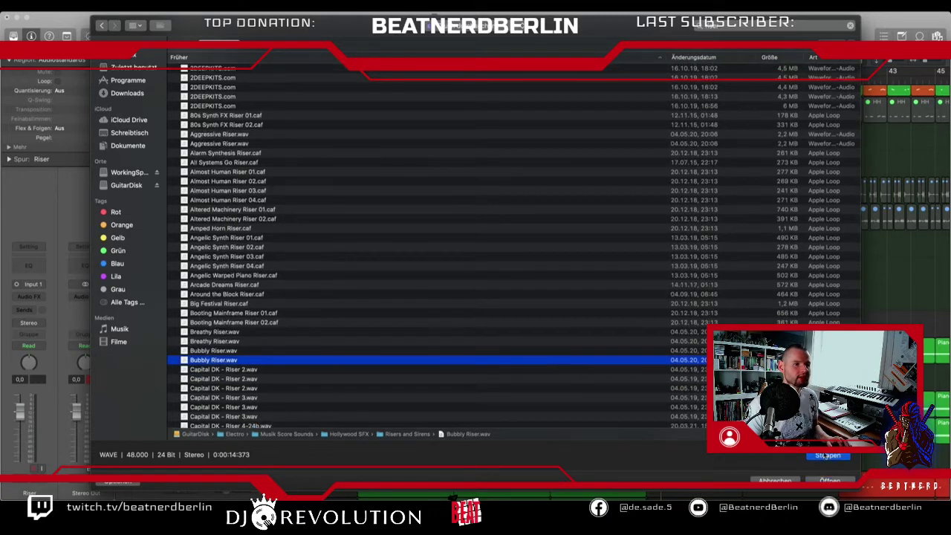
- Import Capital DK - Riser 6.wav onto the Riser track and position its region to end at bar 33
{"action": "scroll", "coordinate": [425, 376], "scroll_direction": "down", "scroll_amount": 10}
{"action": "scroll", "coordinate": [312, 361], "scroll_direction": "down", "scroll_amount": 4}
{"action": "left_click", "coordinate": [312, 357]}
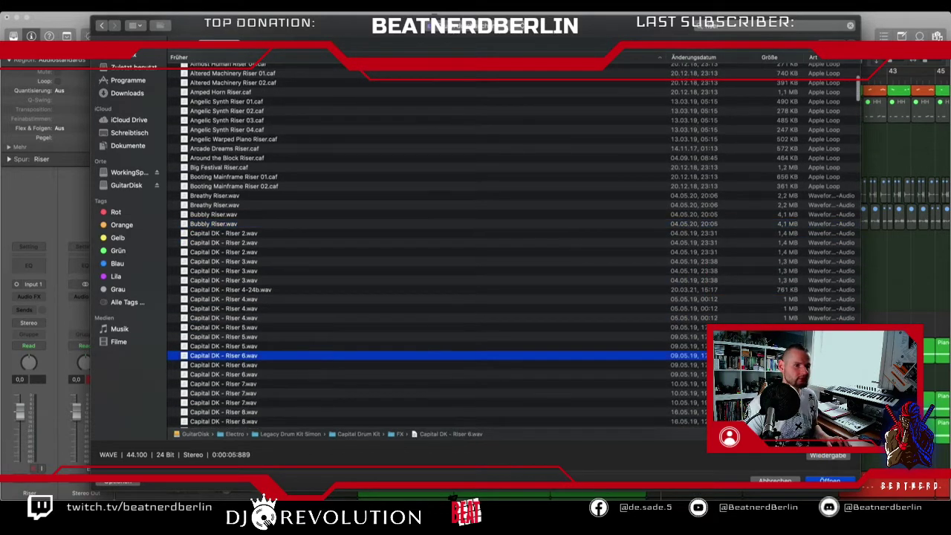
{"action": "left_click", "coordinate": [817, 456]}
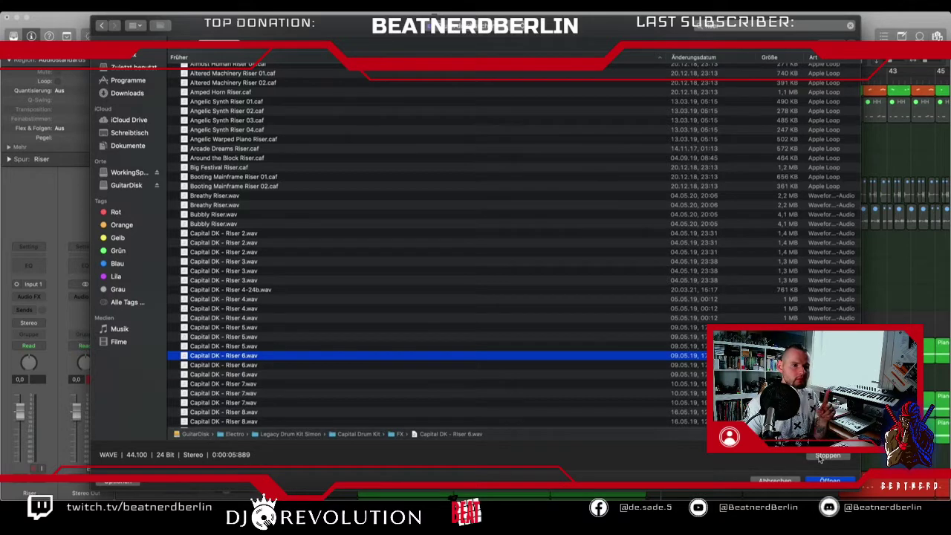
{"action": "left_click", "coordinate": [820, 457]}
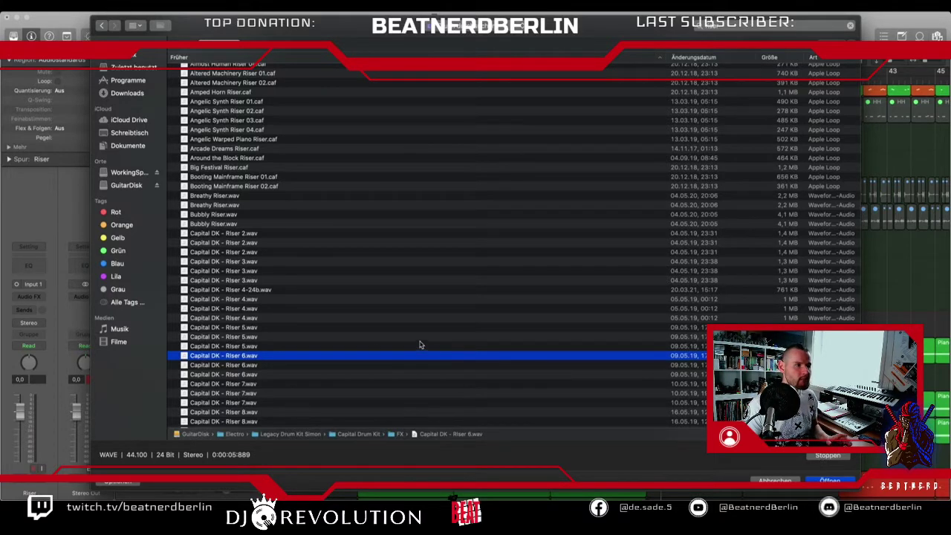
{"action": "left_click", "coordinate": [830, 481]}
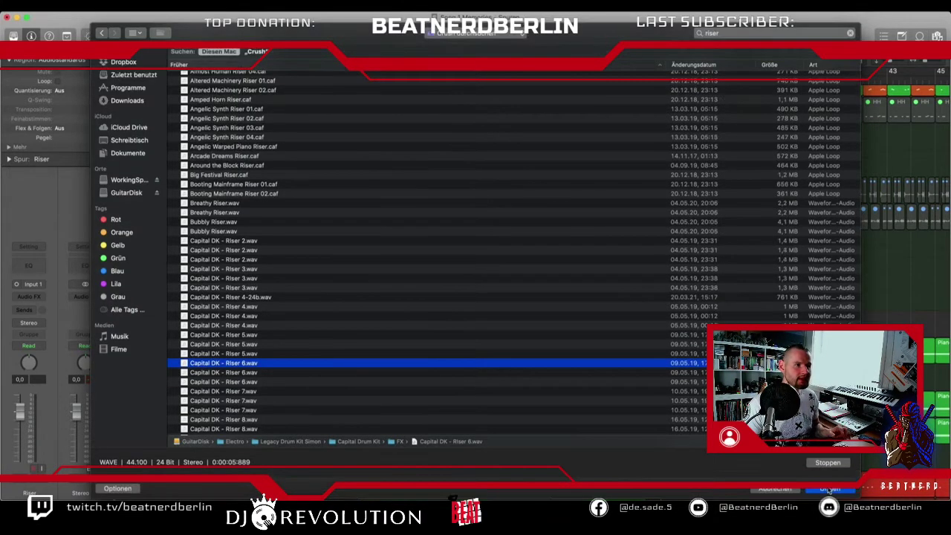
{"action": "left_click_drag", "start_coordinate": [703, 325], "coordinate": [635, 327]}
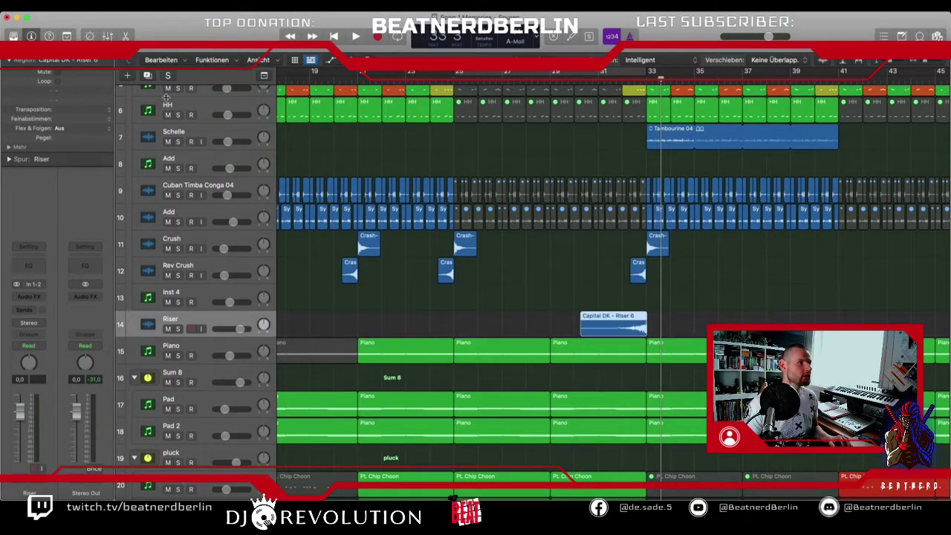
- Duplicate the Riser track twice and name the new tracks Riser 2 and Riser 3
{"action": "left_click", "coordinate": [147, 75]}
{"action": "left_click", "coordinate": [147, 75]}
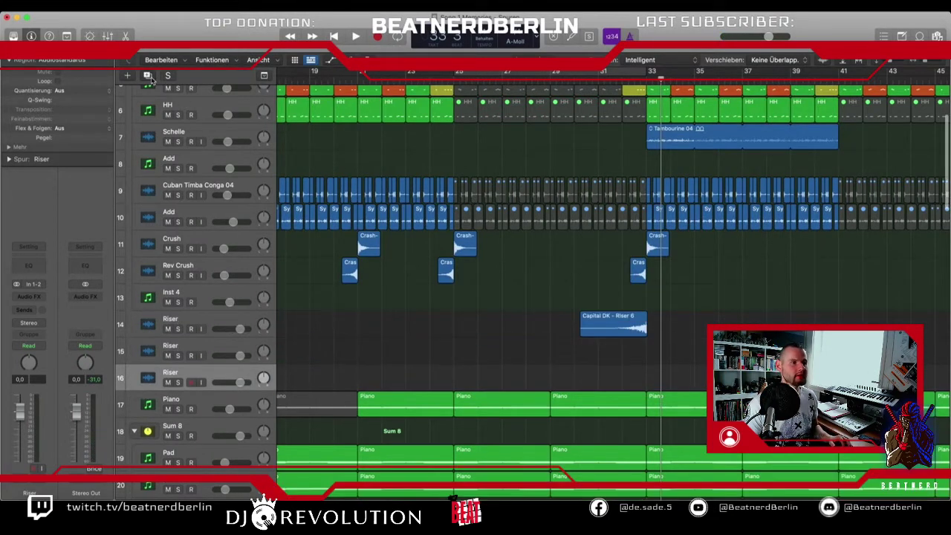
{"action": "double_click", "coordinate": [170, 344]}
{"action": "left_click", "coordinate": [184, 344]}
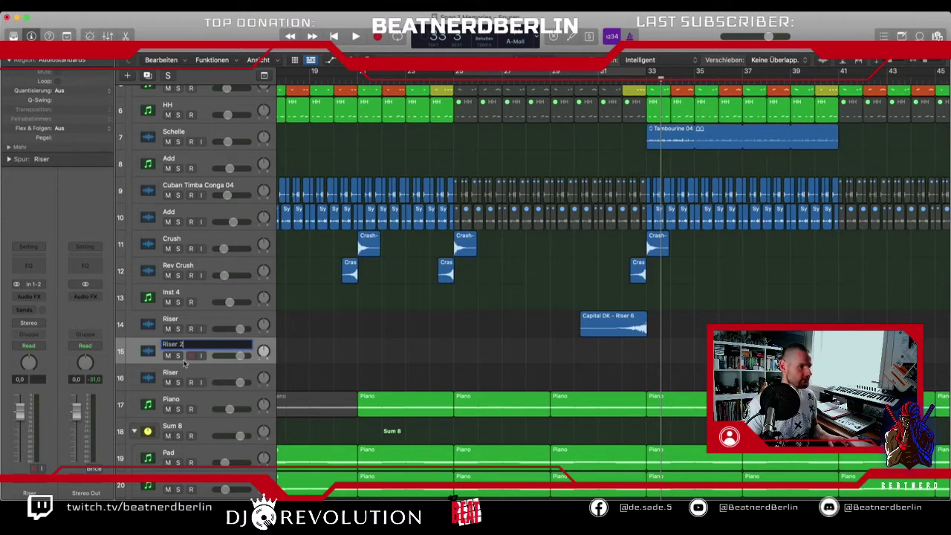
{"action": "type", "text": "2"}
{"action": "key", "text": "Tab"}
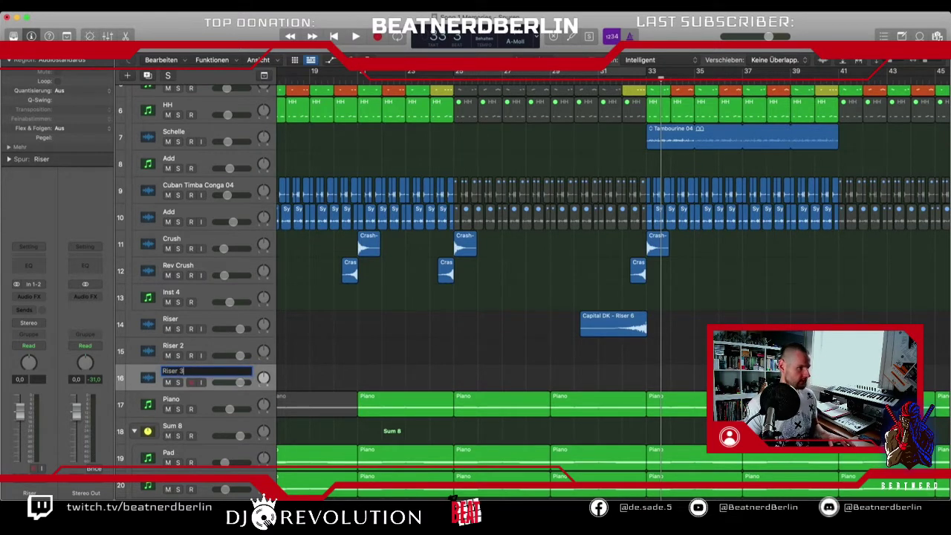
- Start an audio file import for the Riser 2 track and search for "sweep"
{"action": "left_click", "coordinate": [192, 343]}
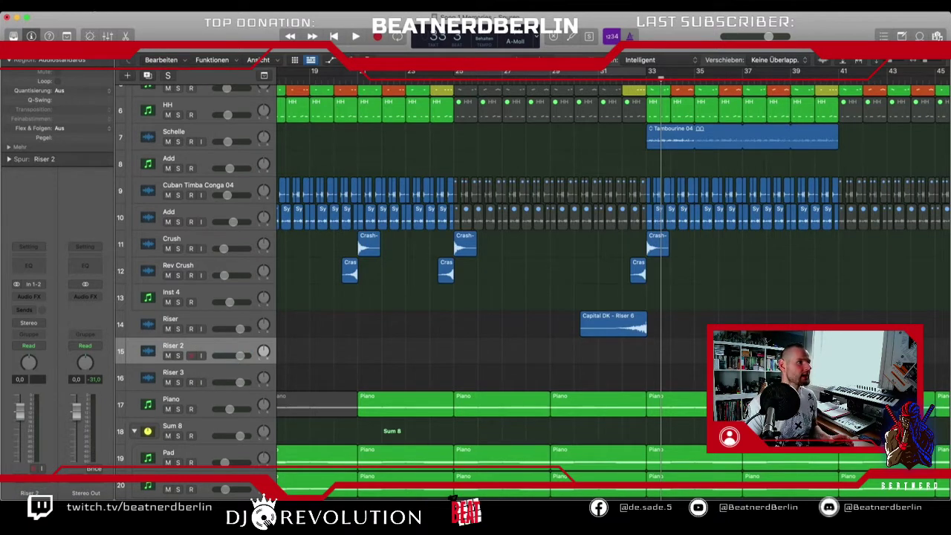
{"action": "left_click", "coordinate": [96, 8]}
{"action": "mouse_move", "coordinate": [149, 209]}
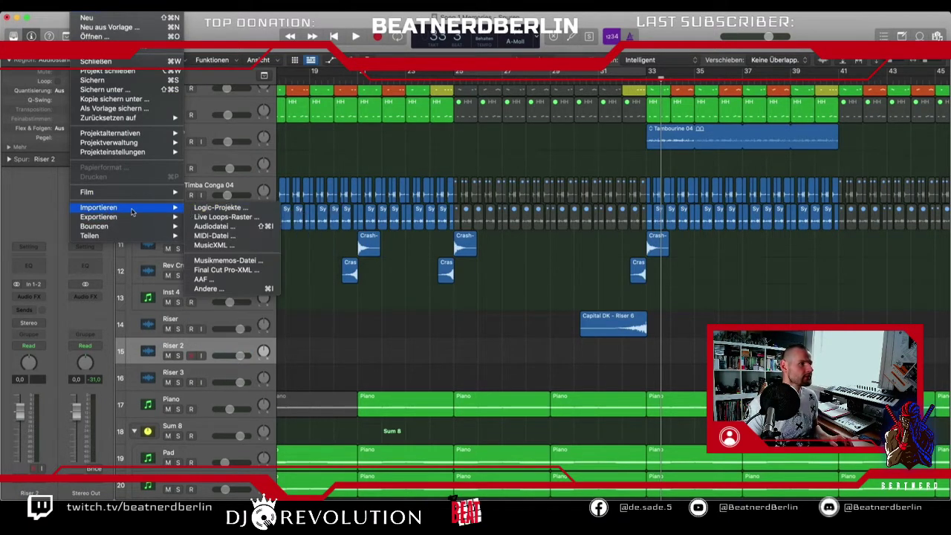
{"action": "left_click", "coordinate": [211, 226]}
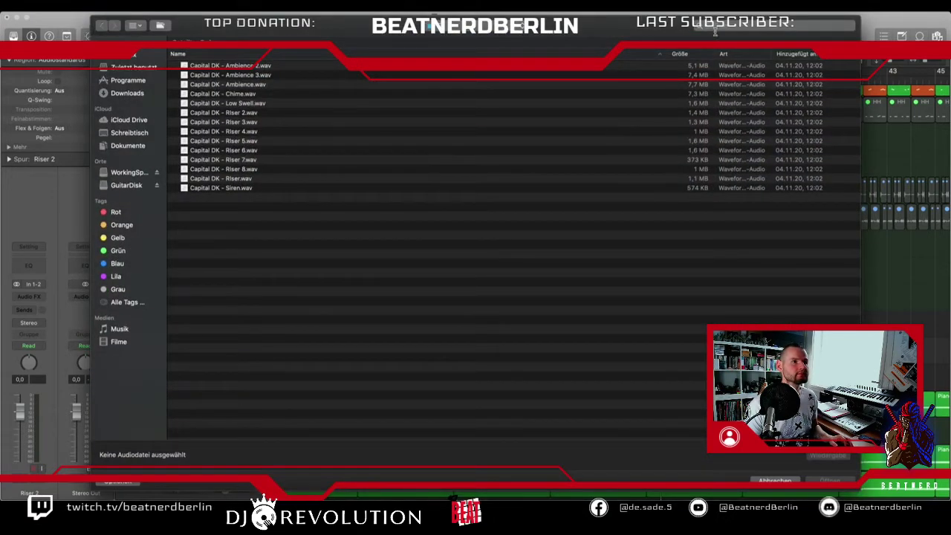
{"action": "left_click", "coordinate": [715, 32]}
{"action": "type", "text": "sww"}
{"action": "key", "text": "Escape"}
- Audition the 17 and 18 CH Noise Sweep Down.wav samples among the sweep search results
{"action": "left_click", "coordinate": [250, 108]}
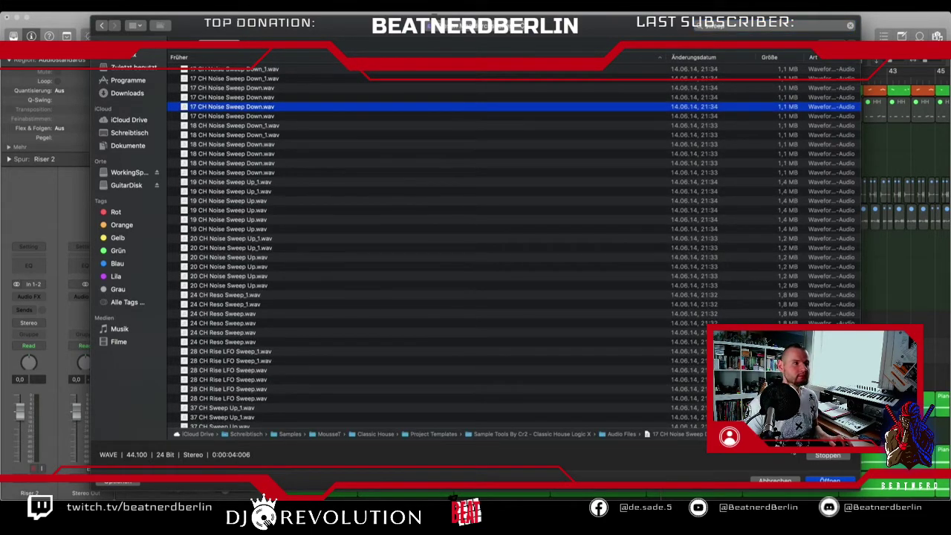
{"action": "left_click", "coordinate": [281, 116]}
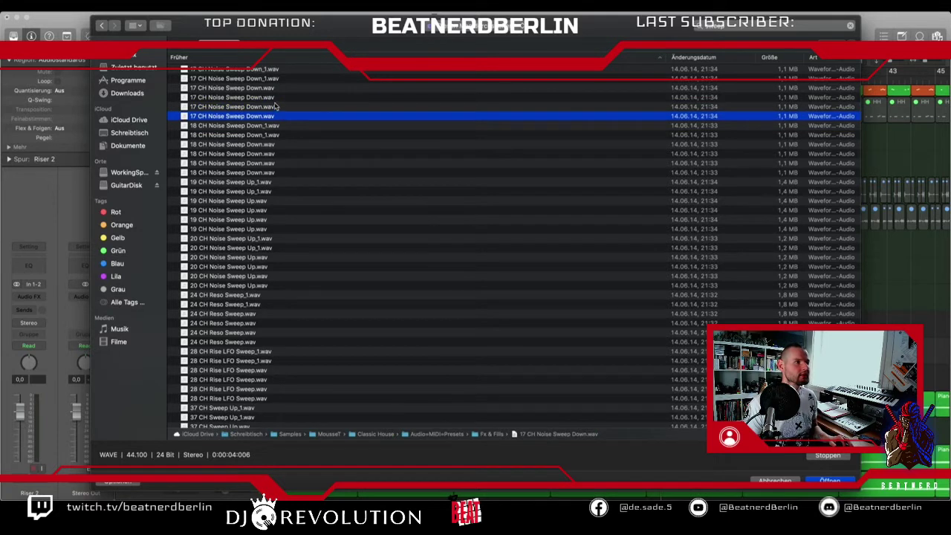
{"action": "left_click", "coordinate": [273, 89]}
{"action": "left_click", "coordinate": [274, 145]}
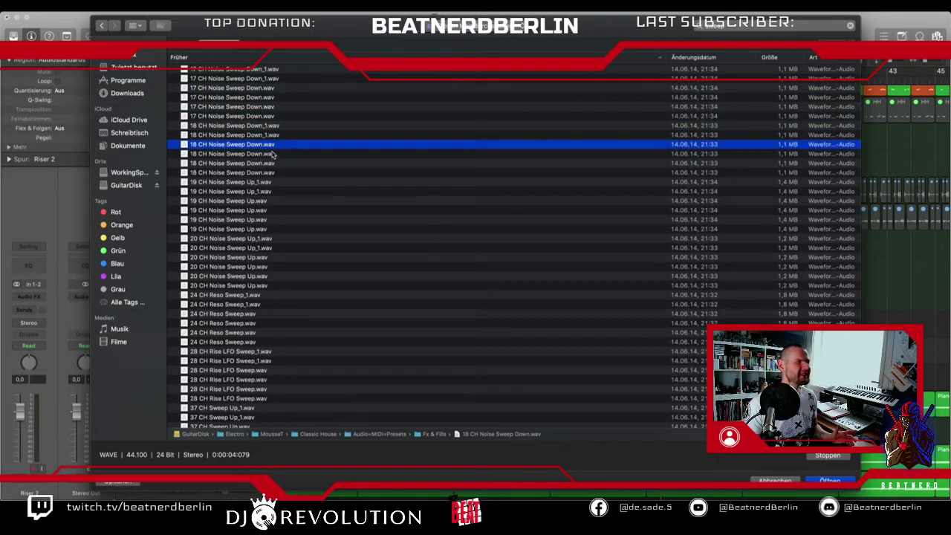
{"action": "left_click", "coordinate": [273, 154]}
{"action": "left_click", "coordinate": [273, 164]}
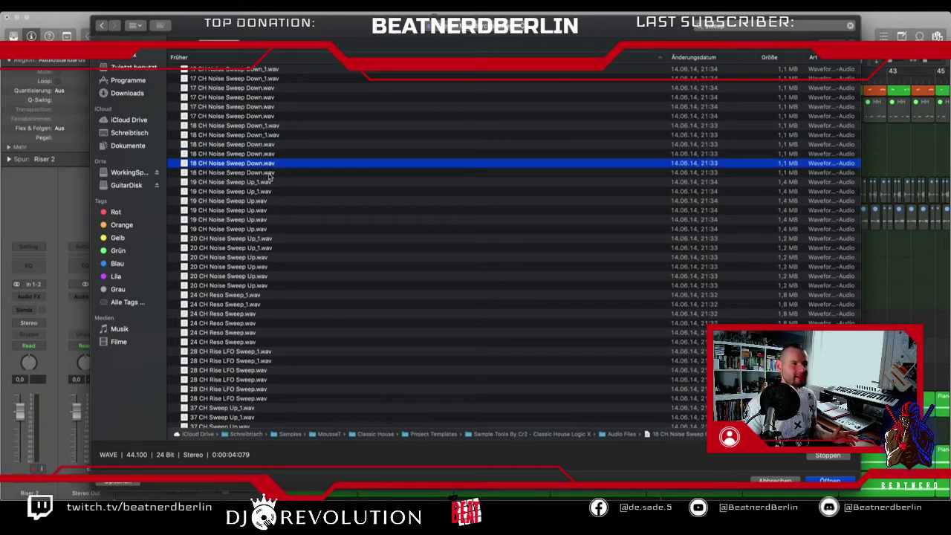
{"action": "left_click", "coordinate": [270, 174]}
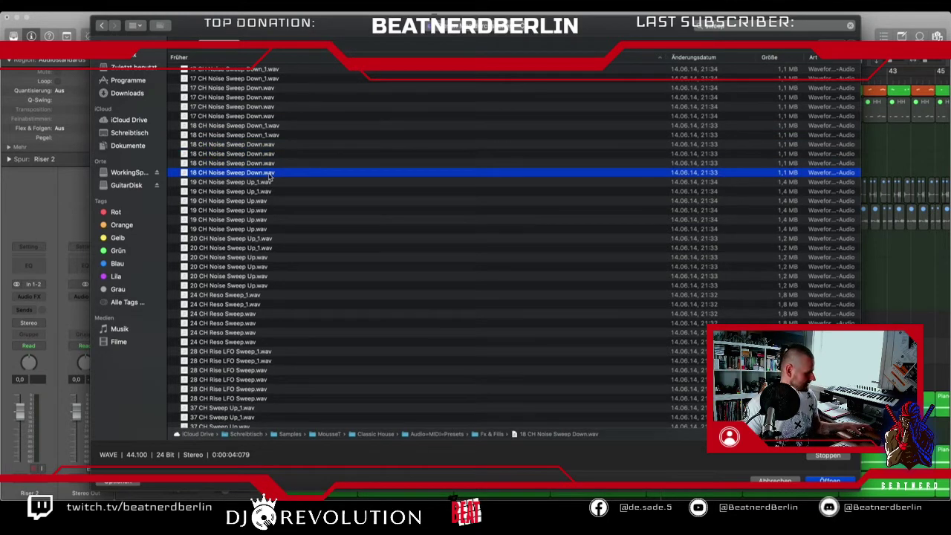
- Audition the 19 and 20 CH Noise Sweep Up samples in the results list
{"action": "left_click", "coordinate": [270, 184]}
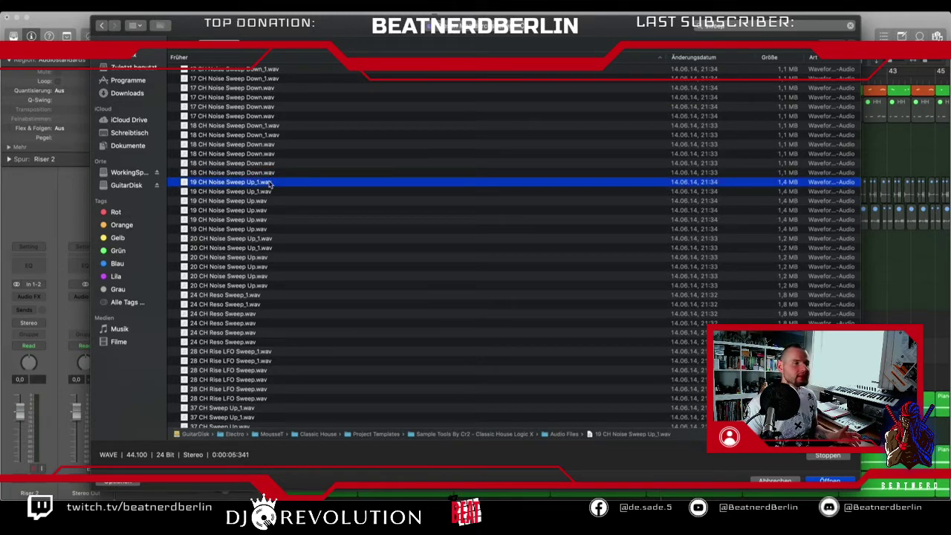
{"action": "left_click", "coordinate": [268, 191]}
{"action": "left_click", "coordinate": [265, 202]}
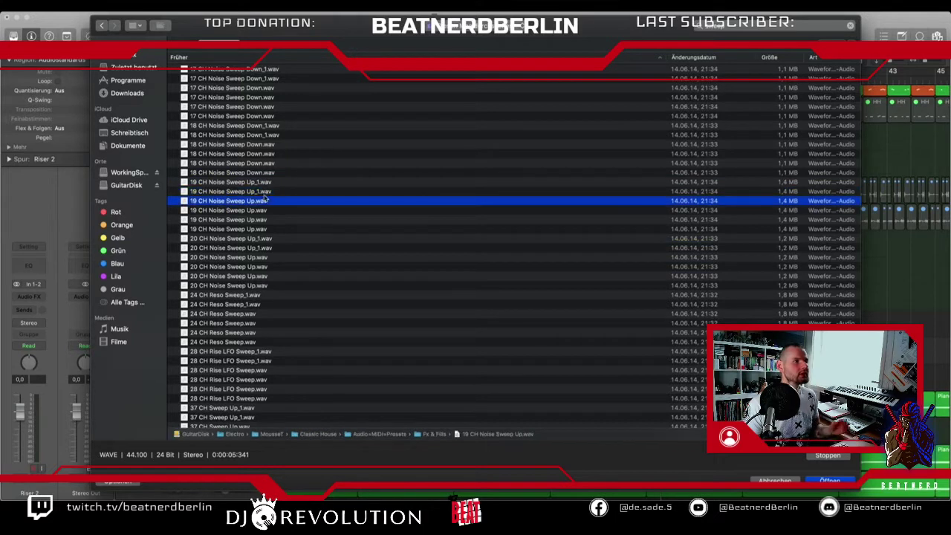
{"action": "key", "text": "Down"}
{"action": "key", "text": "Down"}
{"action": "key", "text": "Down"}
{"action": "key", "text": "Down"}
{"action": "key", "text": "Down"}
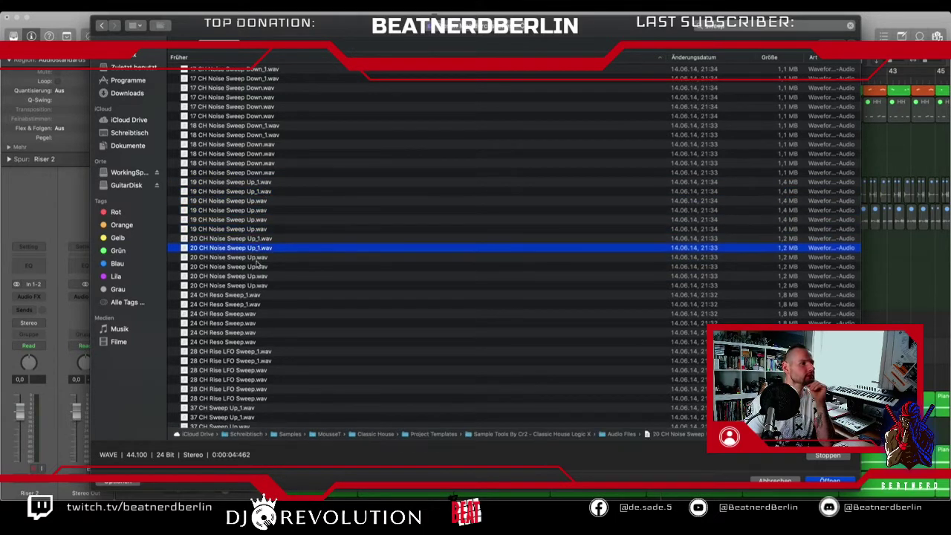
{"action": "left_click", "coordinate": [255, 266]}
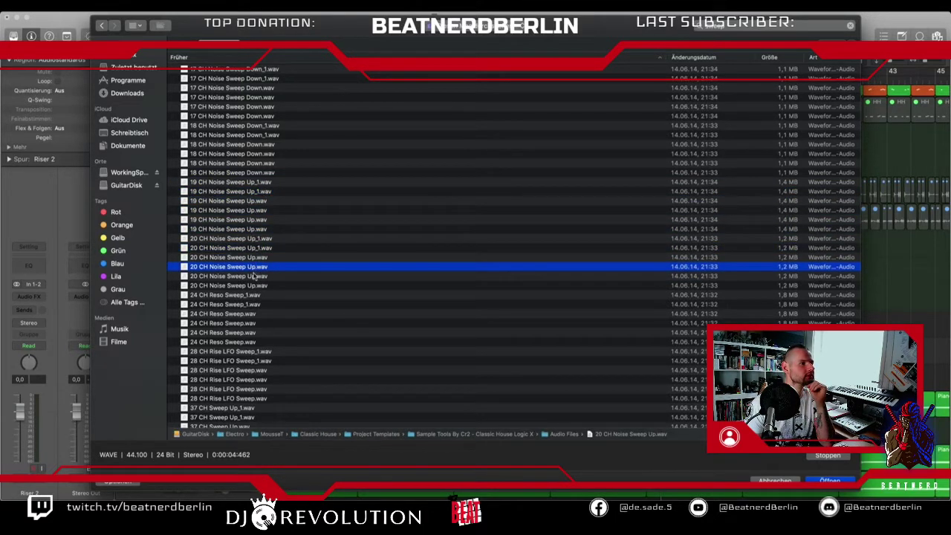
{"action": "left_click", "coordinate": [254, 277]}
- Audition the 24 CH Reso Sweep and 28 CH Rise LFO Sweep samples
{"action": "left_click", "coordinate": [254, 296]}
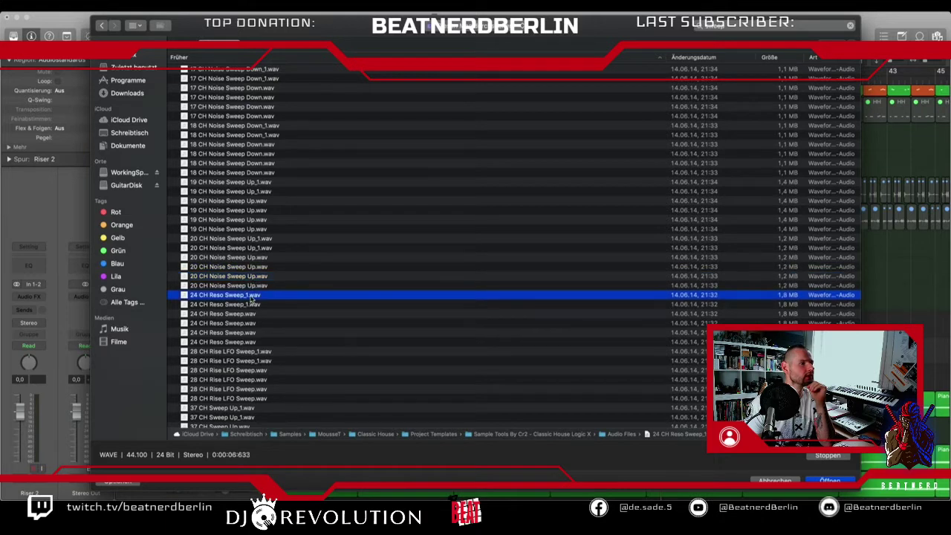
{"action": "left_click", "coordinate": [252, 305]}
{"action": "left_click", "coordinate": [252, 314]}
{"action": "left_click", "coordinate": [252, 332]}
{"action": "left_click", "coordinate": [253, 350]}
{"action": "scroll", "coordinate": [261, 359], "scroll_direction": "down", "scroll_amount": 2}
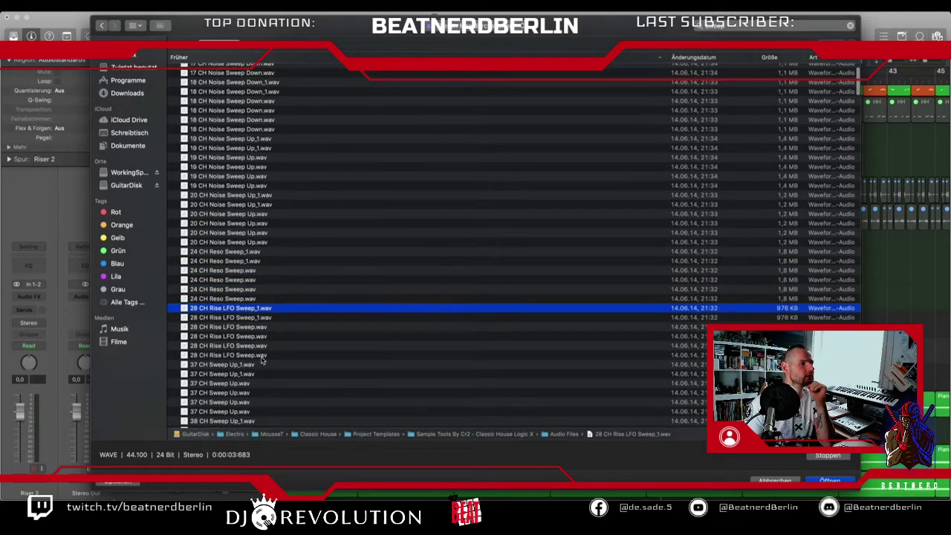
{"action": "left_click", "coordinate": [260, 346]}
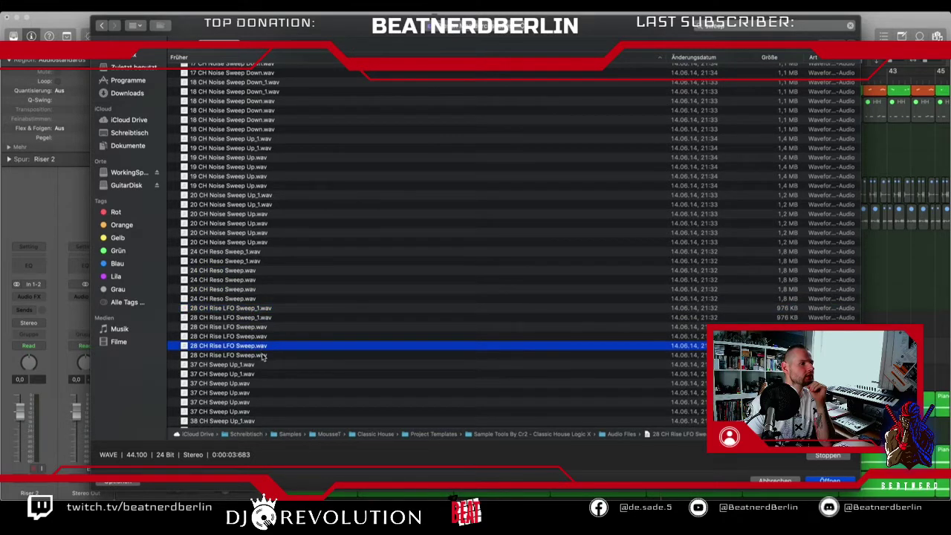
{"action": "scroll", "coordinate": [261, 361], "scroll_direction": "down", "scroll_amount": 1}
- Audition the 37 and 38 CH Sweep Up samples, 50 Synth Sweep.wav and the sweeper samples listed below them
{"action": "left_click", "coordinate": [261, 357]}
{"action": "left_click", "coordinate": [259, 385]}
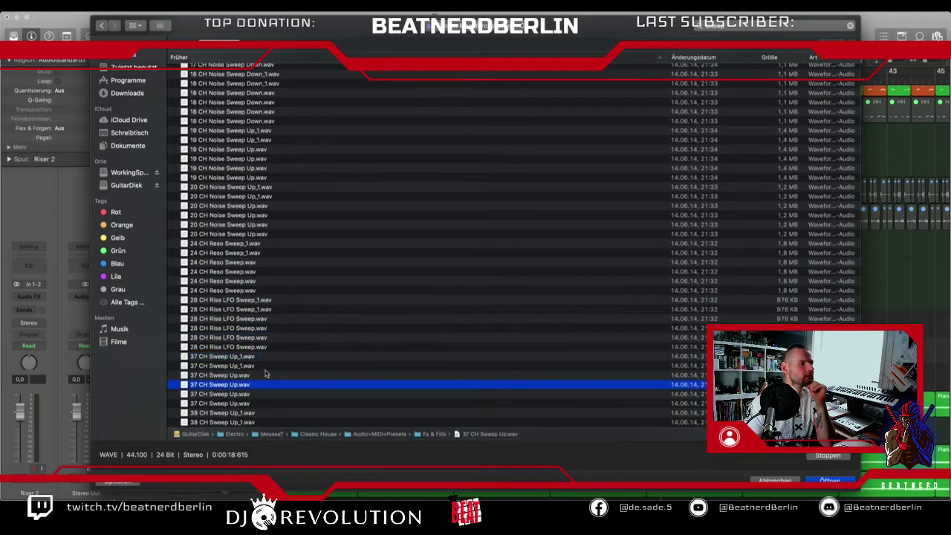
{"action": "scroll", "coordinate": [266, 368], "scroll_direction": "down", "scroll_amount": 4}
{"action": "left_click", "coordinate": [270, 352]}
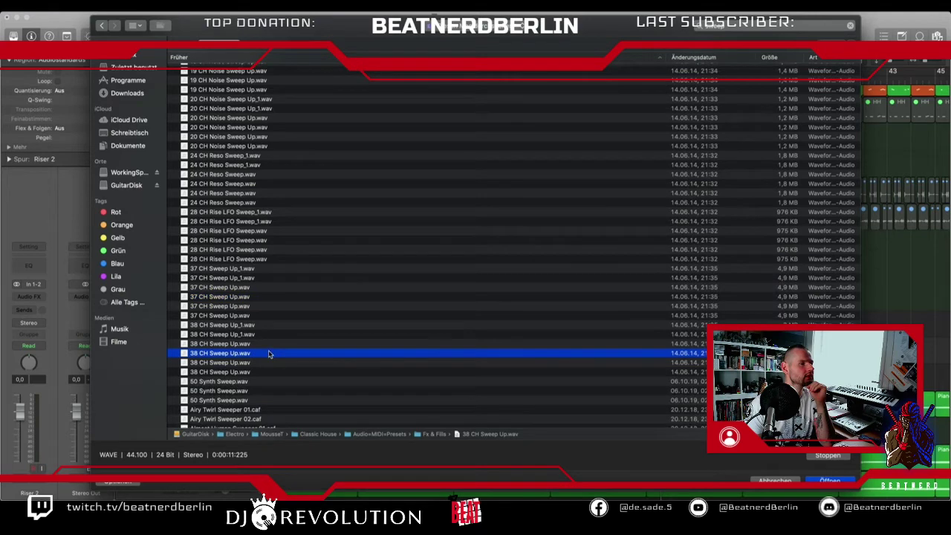
{"action": "left_click", "coordinate": [270, 363]}
{"action": "left_click", "coordinate": [266, 383]}
{"action": "scroll", "coordinate": [264, 380], "scroll_direction": "down", "scroll_amount": 2}
{"action": "left_click", "coordinate": [265, 356]}
{"action": "scroll", "coordinate": [265, 356], "scroll_direction": "down", "scroll_amount": 1}
{"action": "left_click", "coordinate": [261, 375]}
{"action": "left_click", "coordinate": [262, 385]}
{"action": "scroll", "coordinate": [261, 388], "scroll_direction": "down", "scroll_amount": 8}
- Audition the Arcade Dreams, Arcade Summer, Bass Sweep Topper, Bhangra Glow, Chaotic Sweep Bass and Buzz ZapSweep samples
{"action": "left_click", "coordinate": [265, 253]}
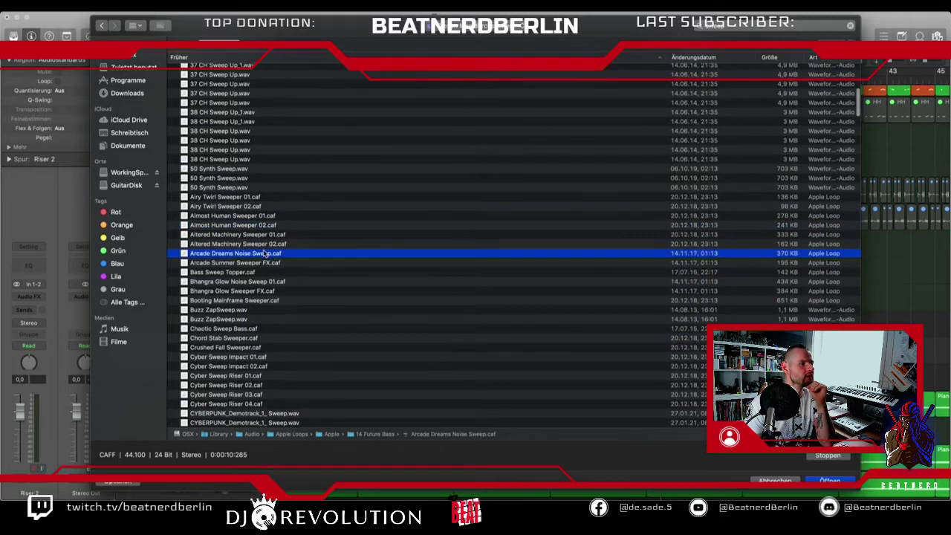
{"action": "left_click", "coordinate": [266, 263]}
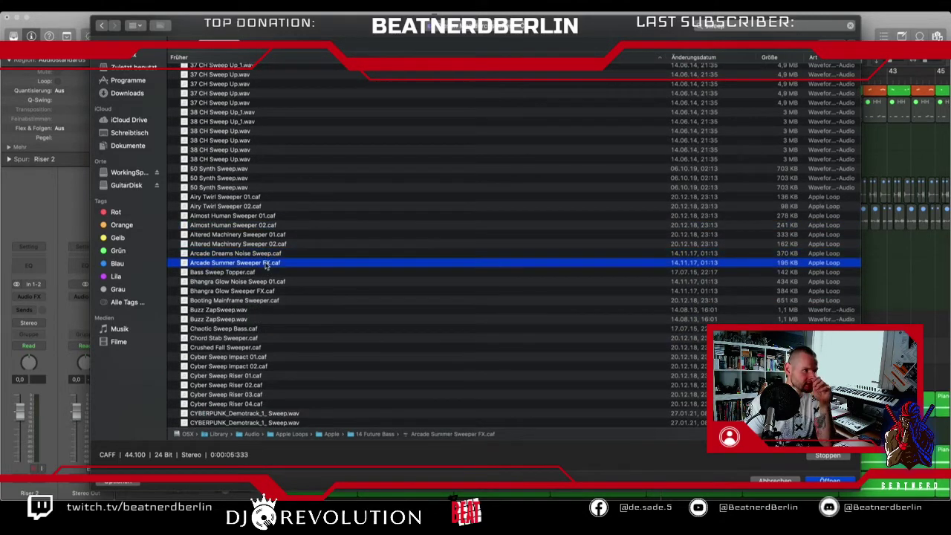
{"action": "left_click", "coordinate": [260, 272]}
{"action": "left_click", "coordinate": [261, 281]}
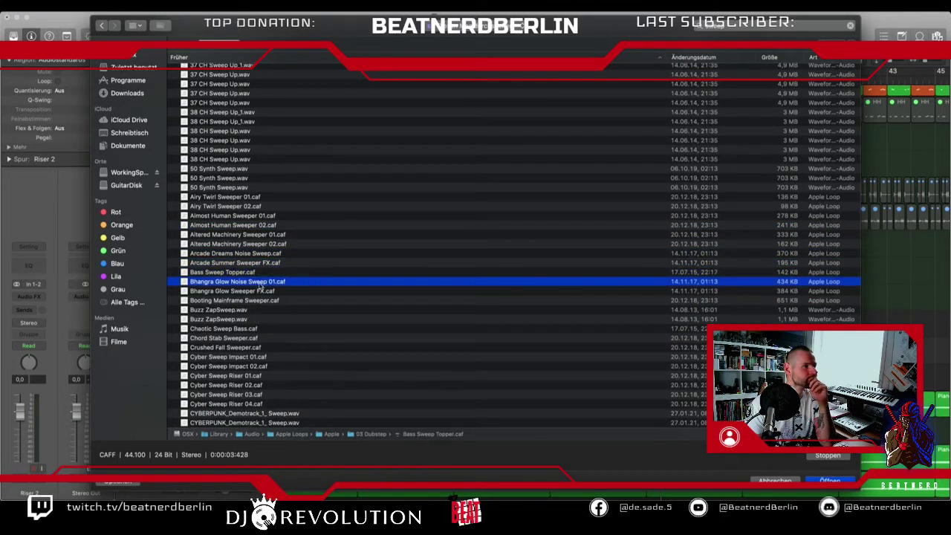
{"action": "left_click", "coordinate": [246, 329]}
{"action": "left_click", "coordinate": [244, 320]}
- Audition Cyber Sweep Impact 01, Cyber Sweep Riser 01 to 04 and the CYBERPUNK_Demotrack sweep samples
{"action": "left_click", "coordinate": [246, 358]}
{"action": "left_click", "coordinate": [247, 385]}
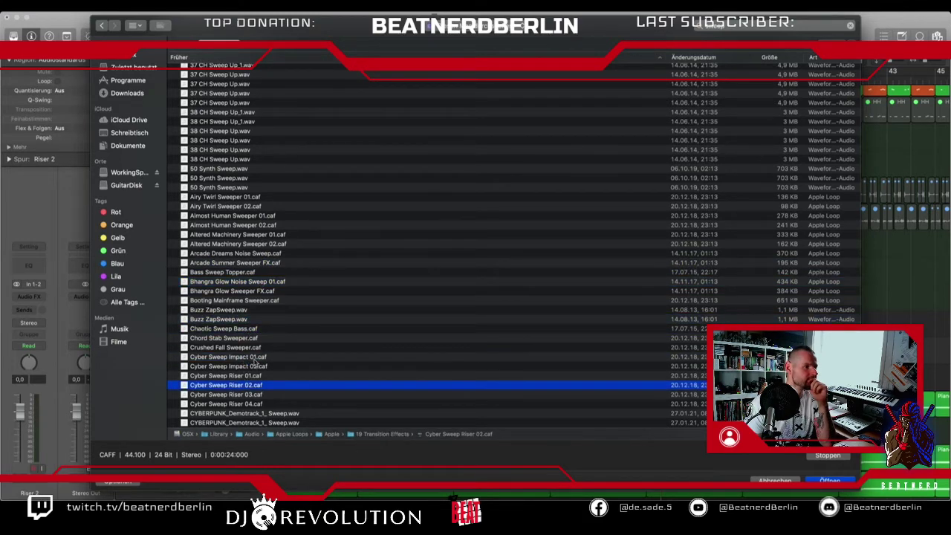
{"action": "scroll", "coordinate": [255, 360], "scroll_direction": "down", "scroll_amount": 1}
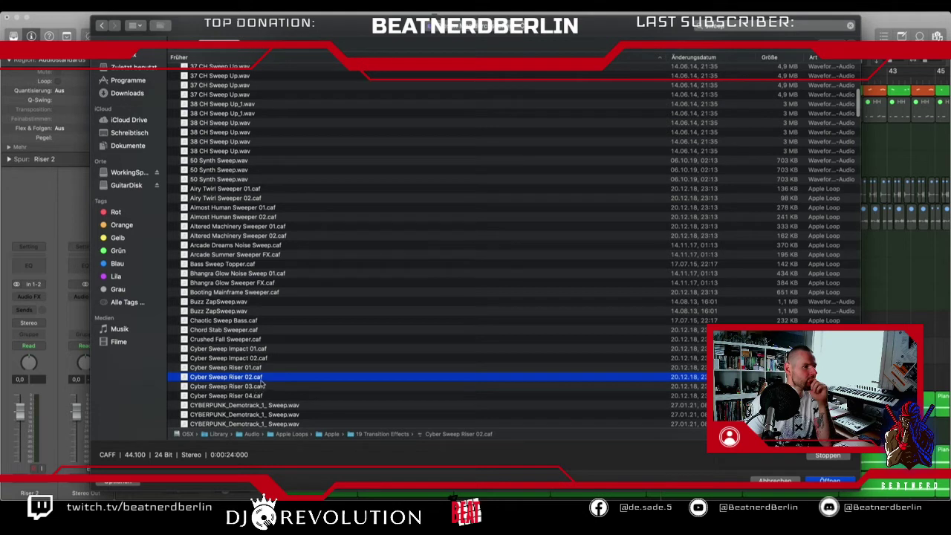
{"action": "left_click", "coordinate": [259, 369]}
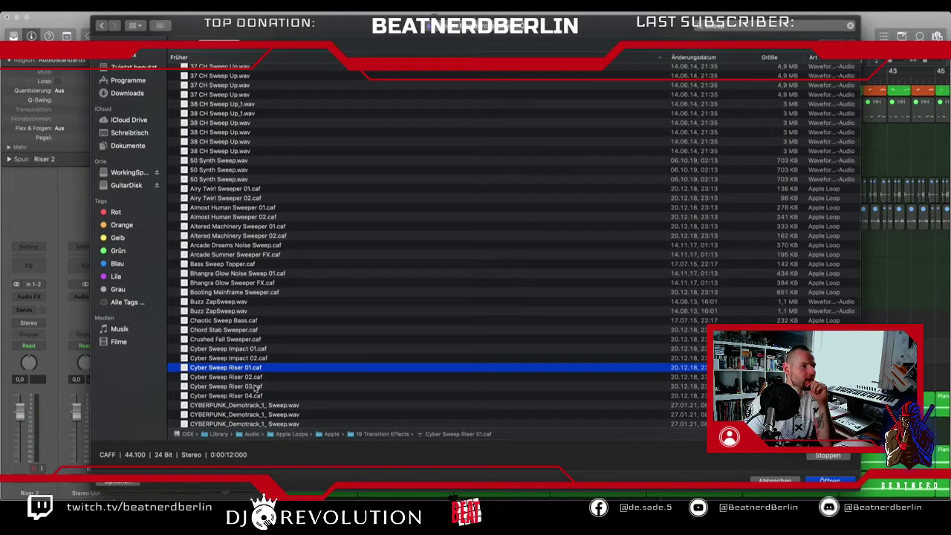
{"action": "left_click", "coordinate": [255, 388]}
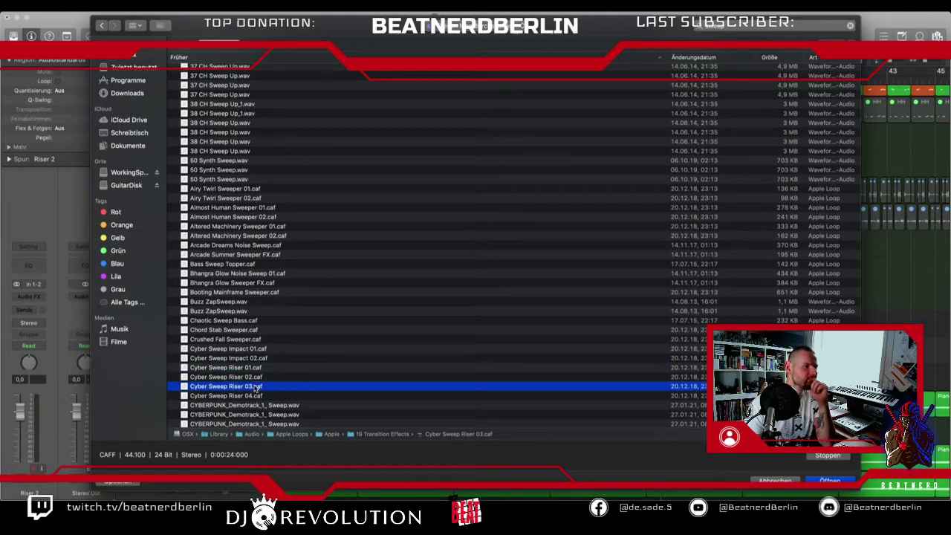
{"action": "left_click", "coordinate": [260, 397]}
{"action": "scroll", "coordinate": [269, 367], "scroll_direction": "down", "scroll_amount": 3}
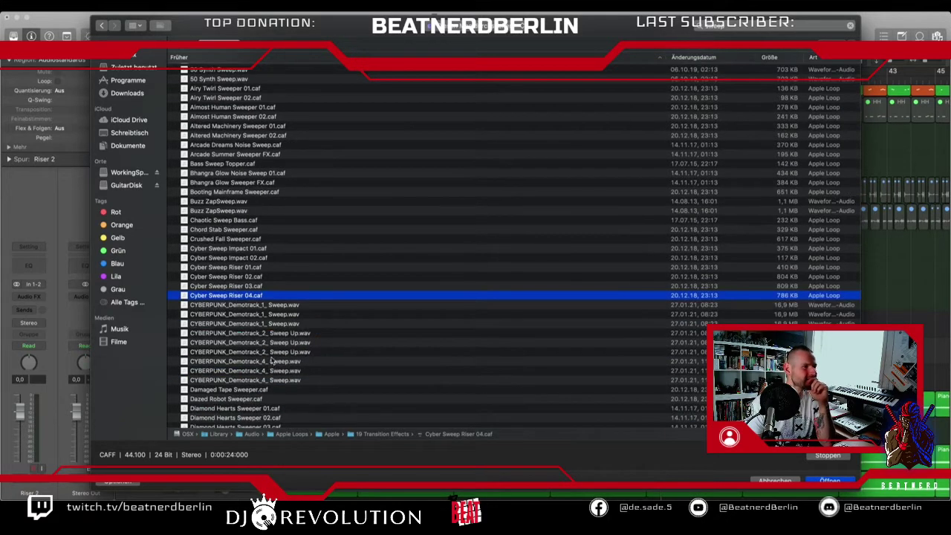
{"action": "left_click", "coordinate": [245, 354]}
{"action": "scroll", "coordinate": [246, 355], "scroll_direction": "down", "scroll_amount": 1}
{"action": "left_click", "coordinate": [260, 322]}
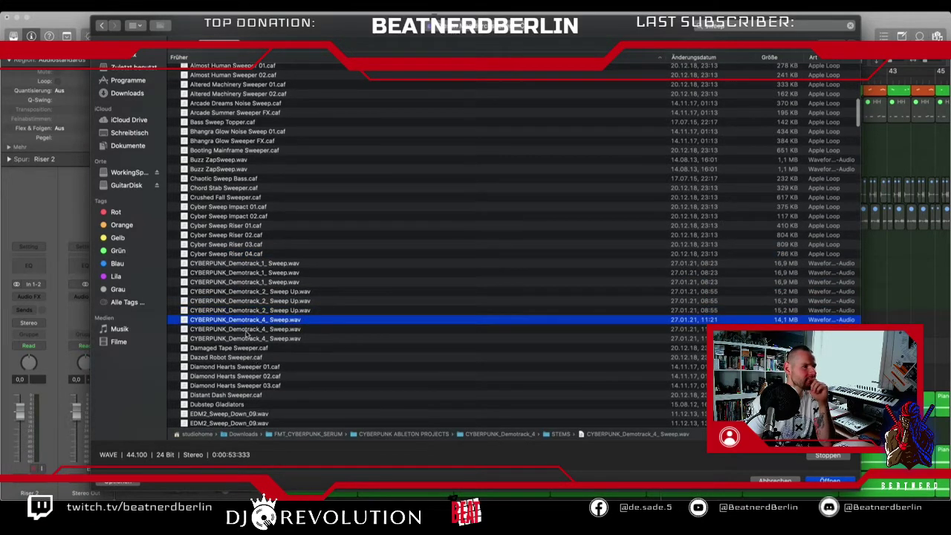
- Import Diamond Hearts Sweeper 03.caf onto the Riser 2 track and move its region to start at bar 25
{"action": "left_click", "coordinate": [243, 368]}
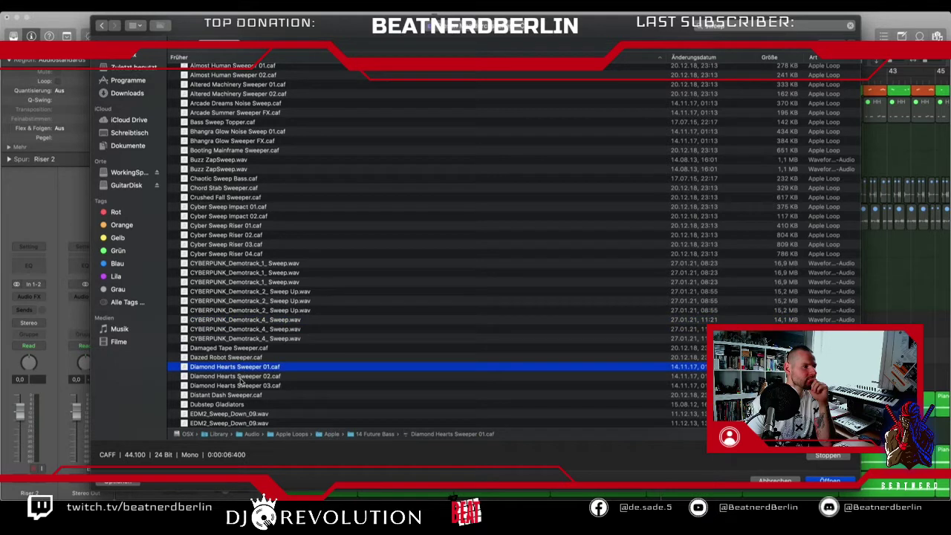
{"action": "key", "text": "Down"}
{"action": "key", "text": "Down"}
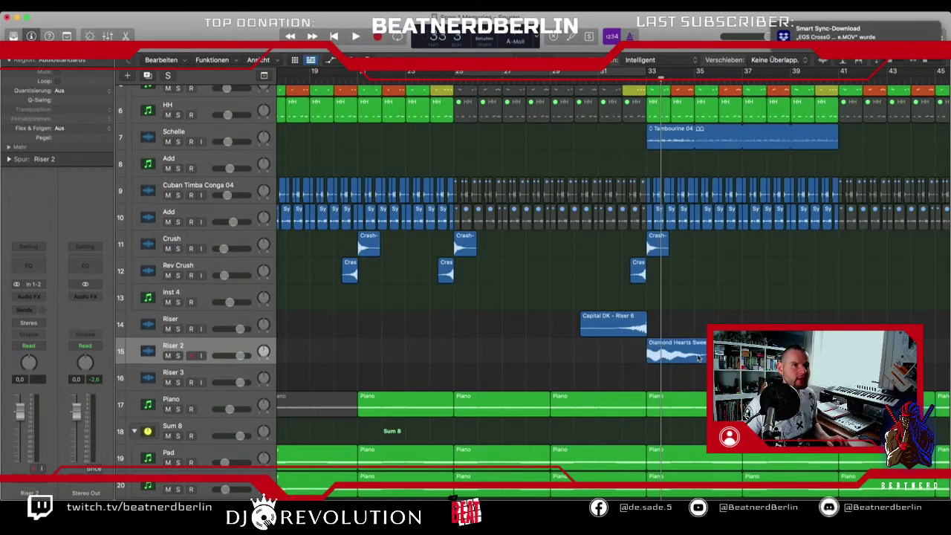
{"action": "left_click_drag", "start_coordinate": [699, 358], "coordinate": [510, 347]}
- Lower the Riser 2 track volume to -11.6 dB and play the arrangement from bar 23 to check the sweep
{"action": "left_click_drag", "start_coordinate": [240, 356], "coordinate": [229, 356]}
{"action": "double_click", "coordinate": [409, 79]}
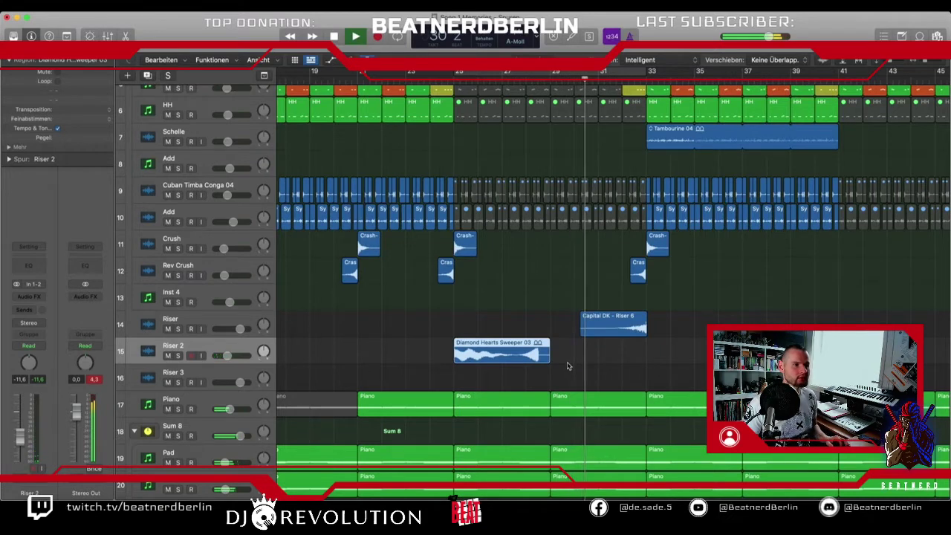
{"action": "key", "text": "space"}
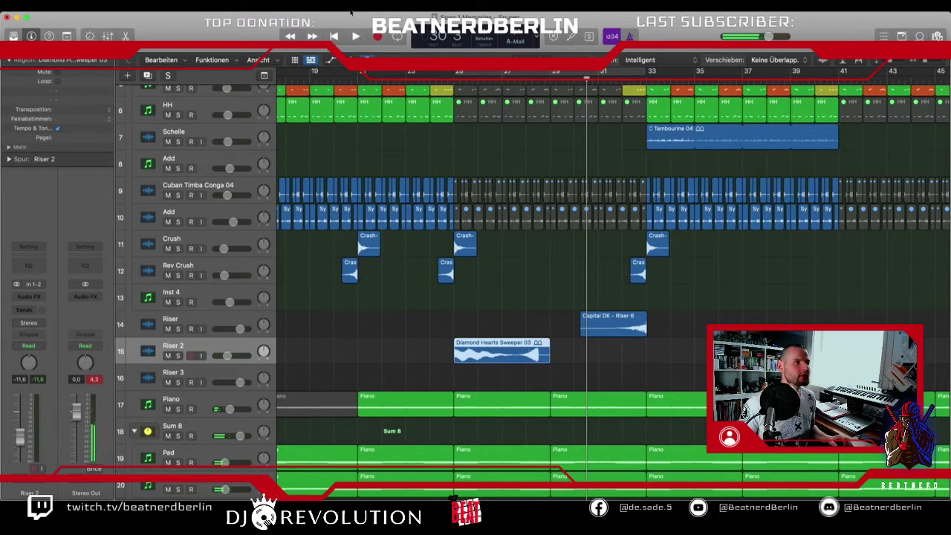
- Try stretching the Diamond Hearts Sweeper 03 region past bar 33 with Flex Time - Rhythmisch, listen to it, and undo the flex changes
{"action": "key", "text": "super+Down"}
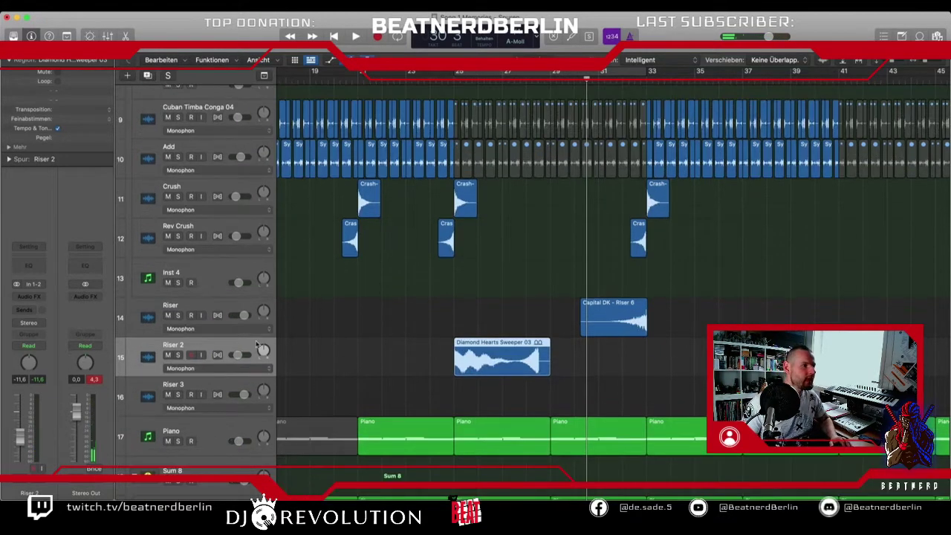
{"action": "left_click", "coordinate": [249, 368]}
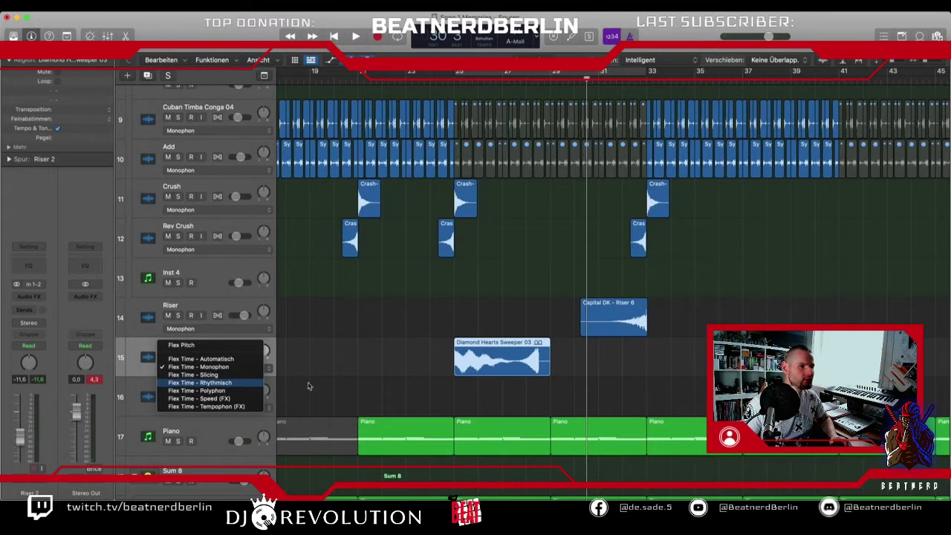
{"action": "left_click", "coordinate": [245, 385]}
{"action": "left_click_drag", "start_coordinate": [548, 341], "coordinate": [676, 358]}
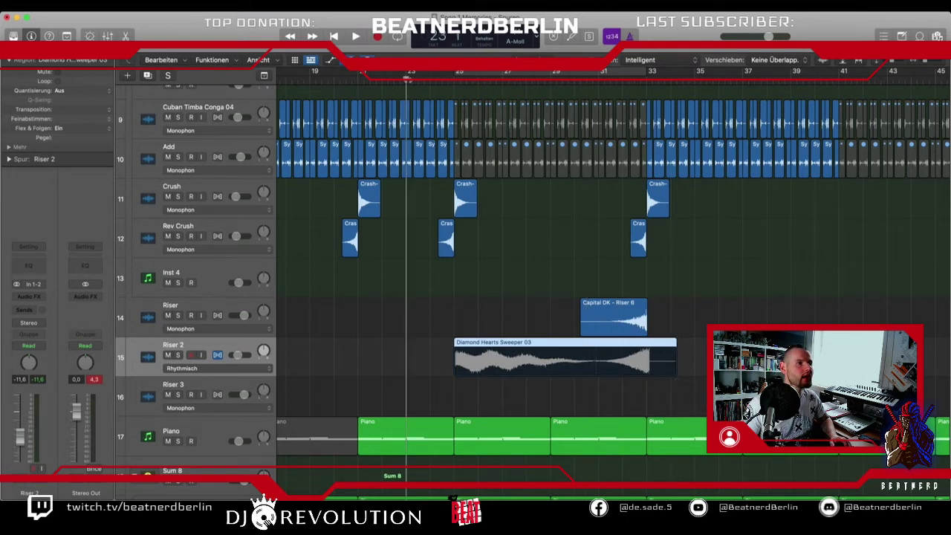
{"action": "double_click", "coordinate": [408, 79]}
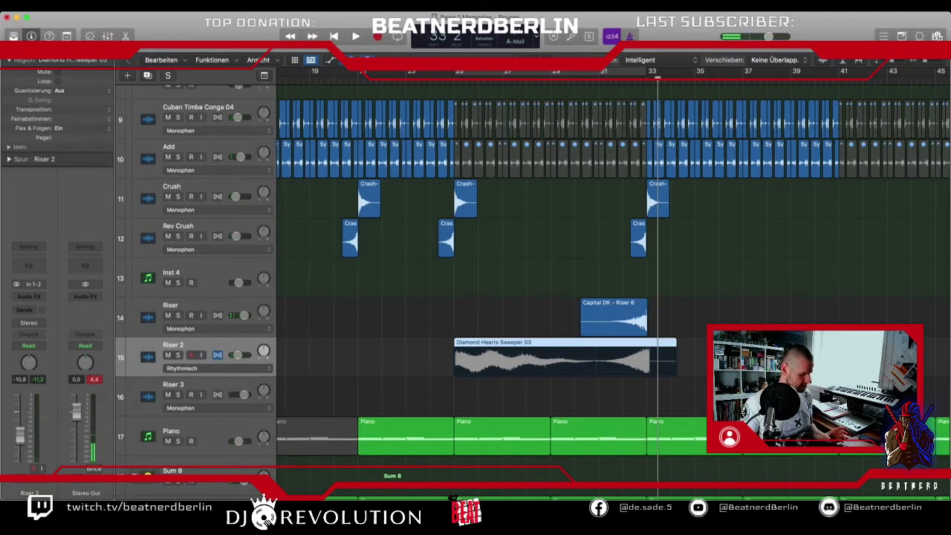
{"action": "key", "text": "super+z"}
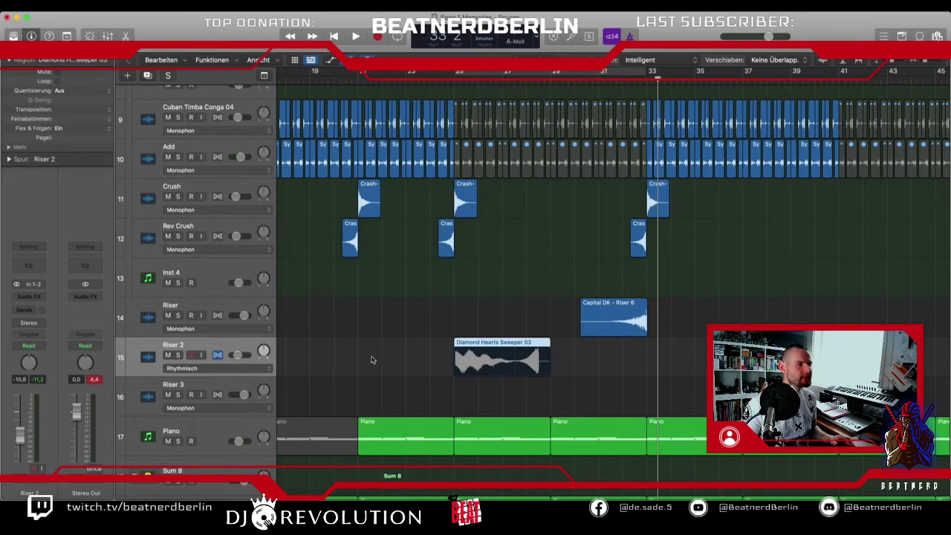
{"action": "key", "text": "super+Up"}
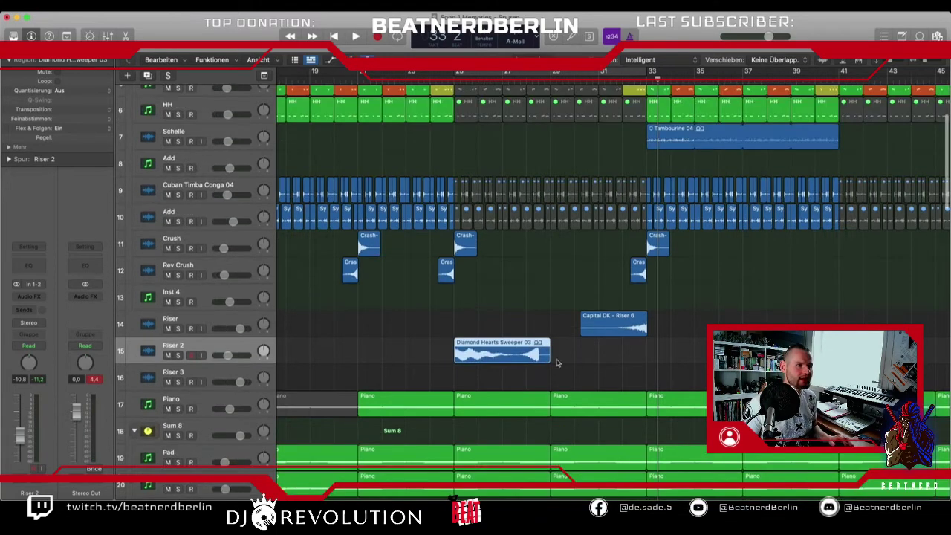
- Shorten the Diamond Hearts Sweeper 03 region on Riser 2 to end shortly before bar 28
{"action": "left_click_drag", "start_coordinate": [547, 360], "coordinate": [516, 368]}
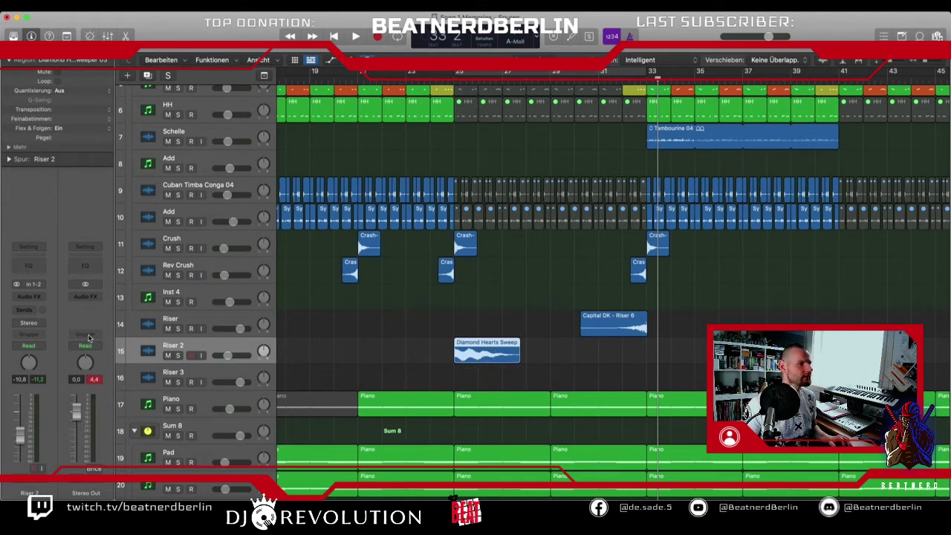
- Add a Bus 5 send to the Riser 2 track and insert a Channel EQ with a low cut at 316 Hz
{"action": "left_click", "coordinate": [30, 311]}
{"action": "mouse_move", "coordinate": [38, 324]}
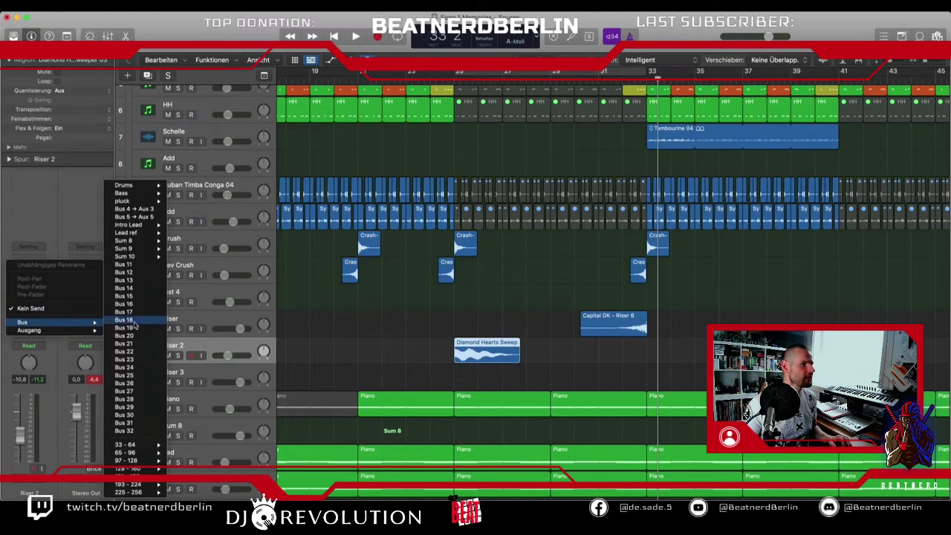
{"action": "left_click", "coordinate": [157, 219]}
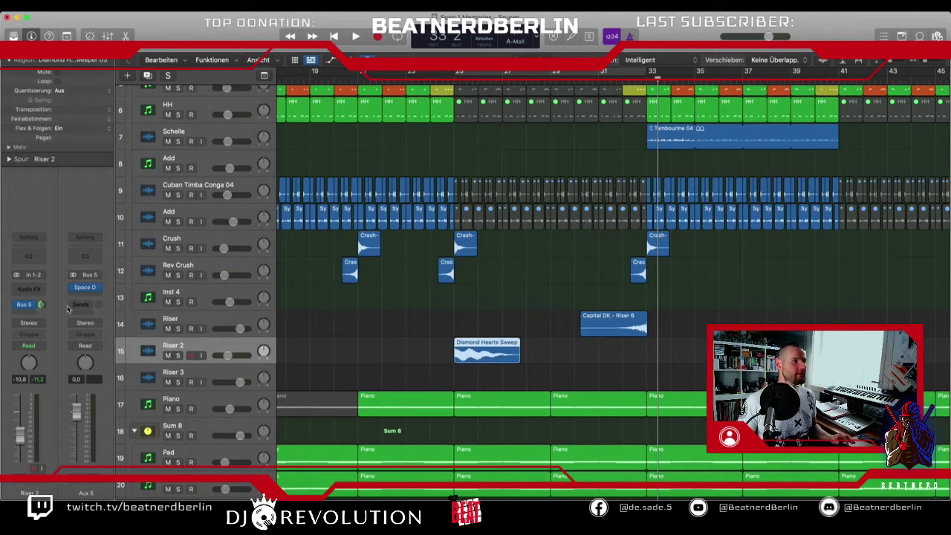
{"action": "left_click", "coordinate": [37, 260]}
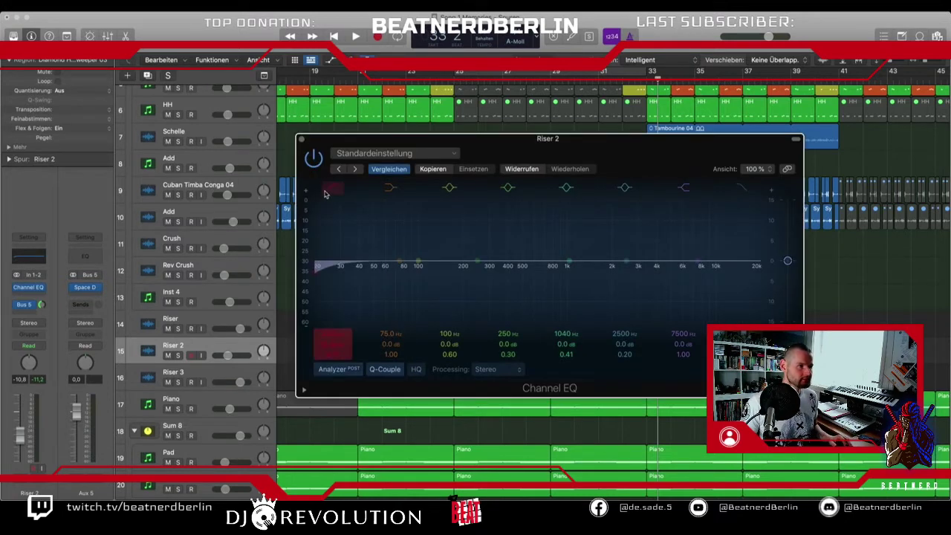
{"action": "left_click_drag", "start_coordinate": [323, 268], "coordinate": [492, 268]}
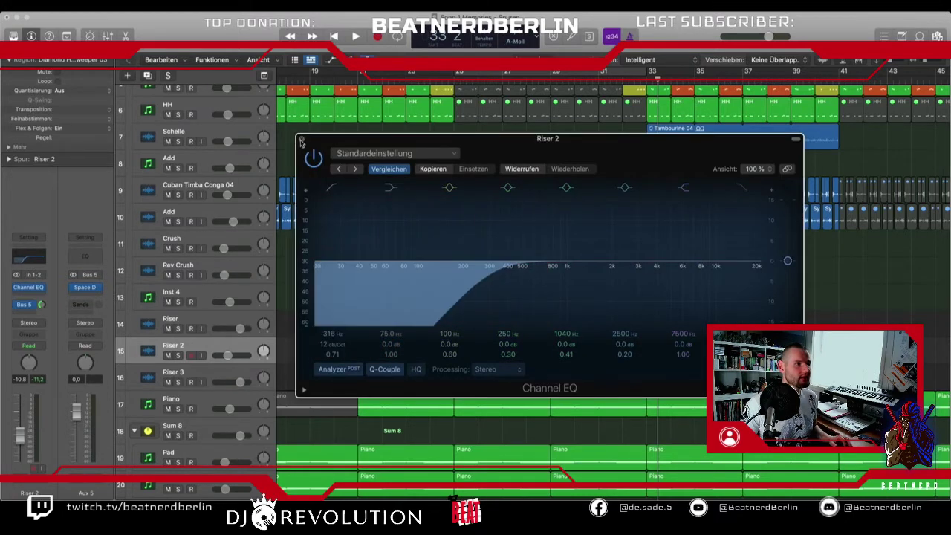
{"action": "left_click", "coordinate": [301, 140]}
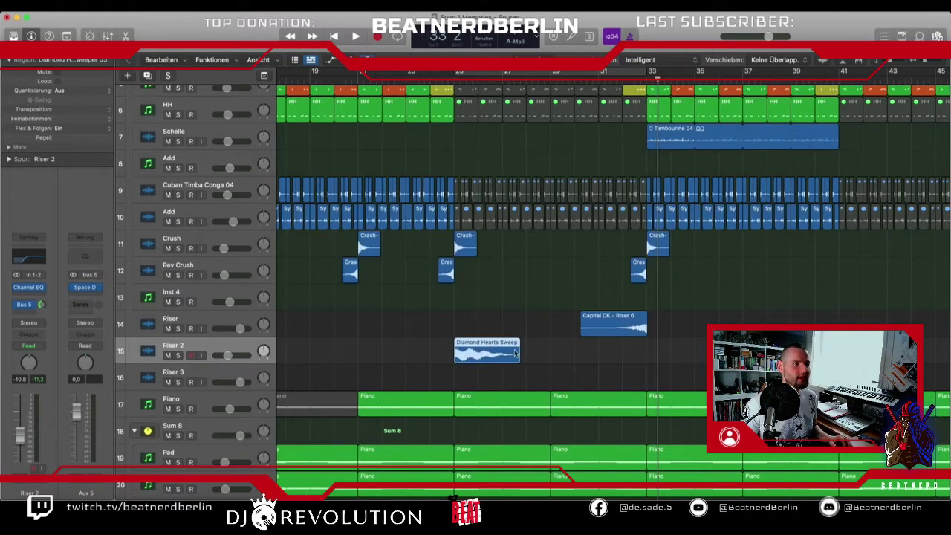
- Add a Bus 5 send to the Riser track and insert a Channel EQ with the low-cut band raised to thin the bass
{"action": "left_click", "coordinate": [220, 327]}
{"action": "left_click", "coordinate": [25, 306]}
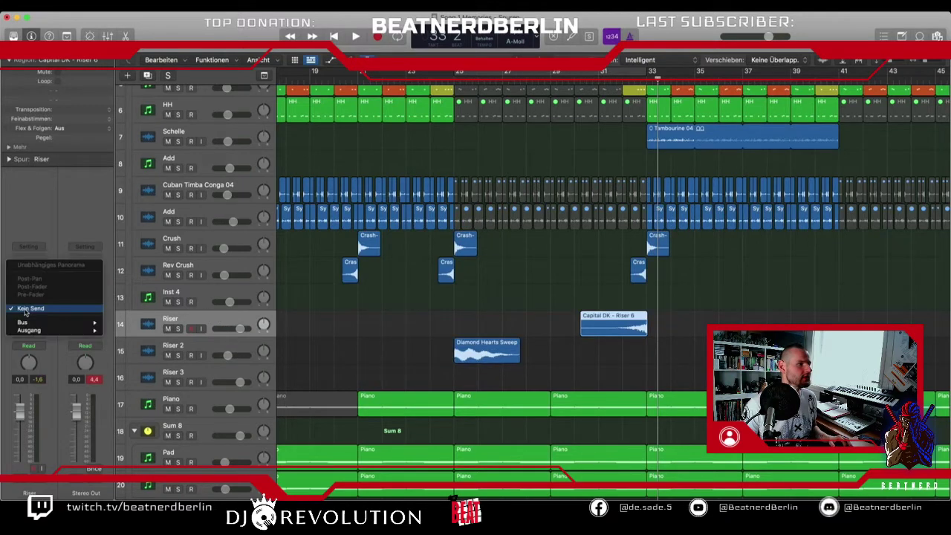
{"action": "mouse_move", "coordinate": [37, 325]}
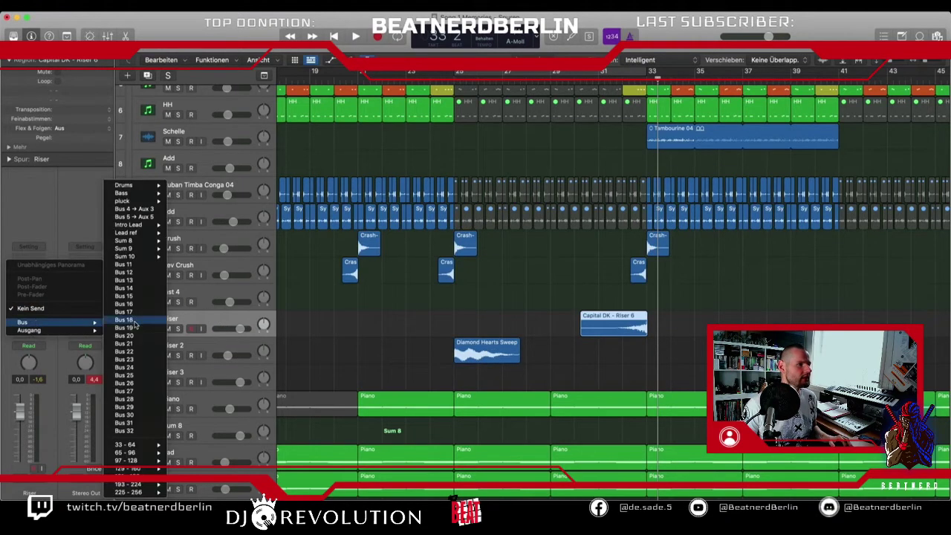
{"action": "left_click", "coordinate": [140, 217]}
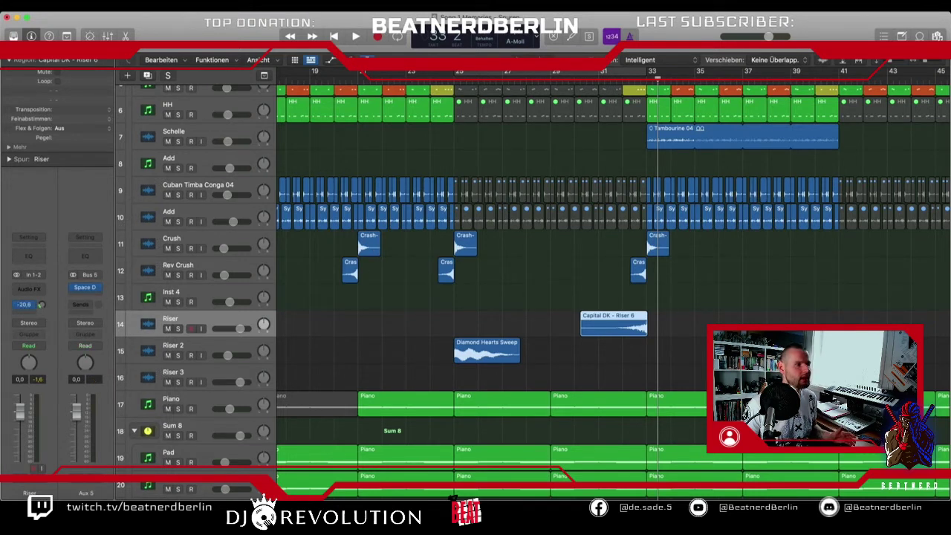
{"action": "left_click", "coordinate": [29, 256]}
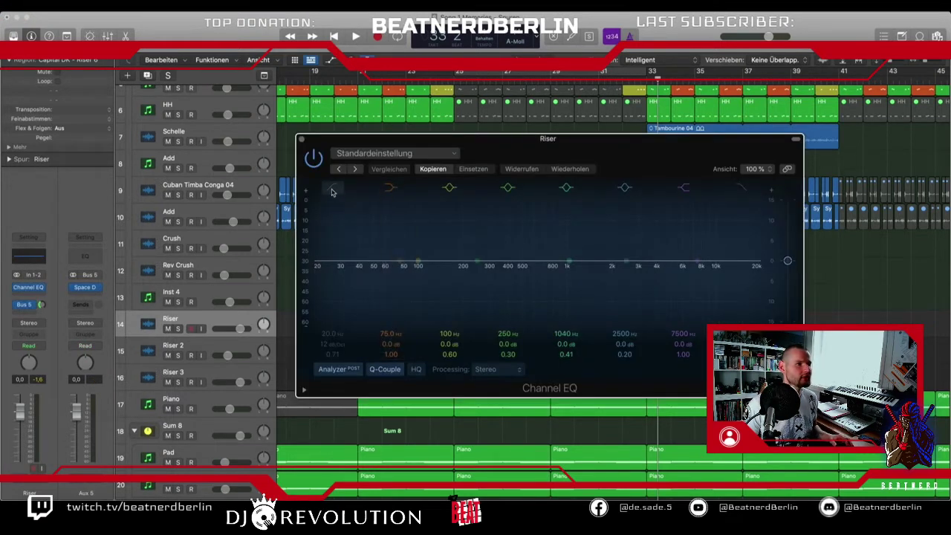
{"action": "left_click", "coordinate": [339, 273]}
{"action": "left_click", "coordinate": [302, 140]}
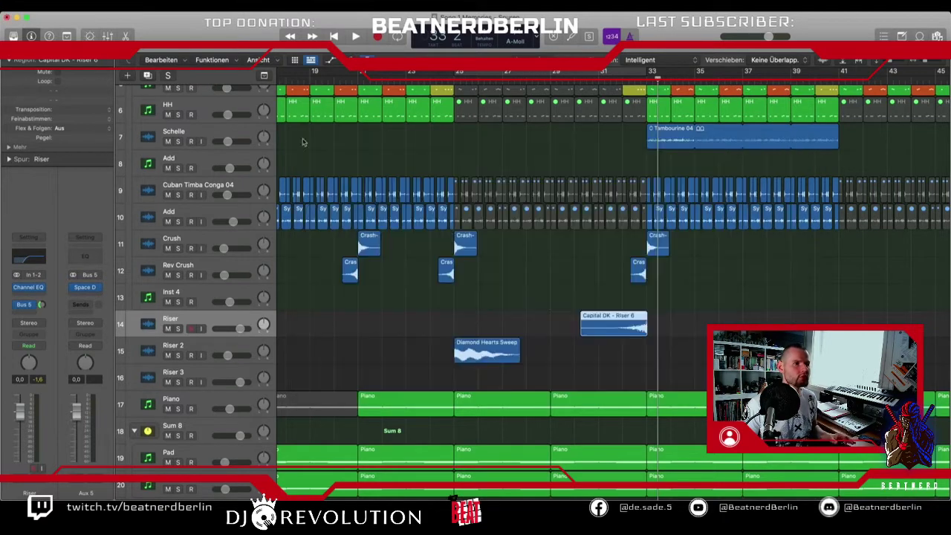
- Insert the stereo VPS Multiband Sidechain on Riser 2 and load its Multi - Fast 16th Bssline preset
{"action": "left_click", "coordinate": [486, 361]}
{"action": "left_click", "coordinate": [229, 352]}
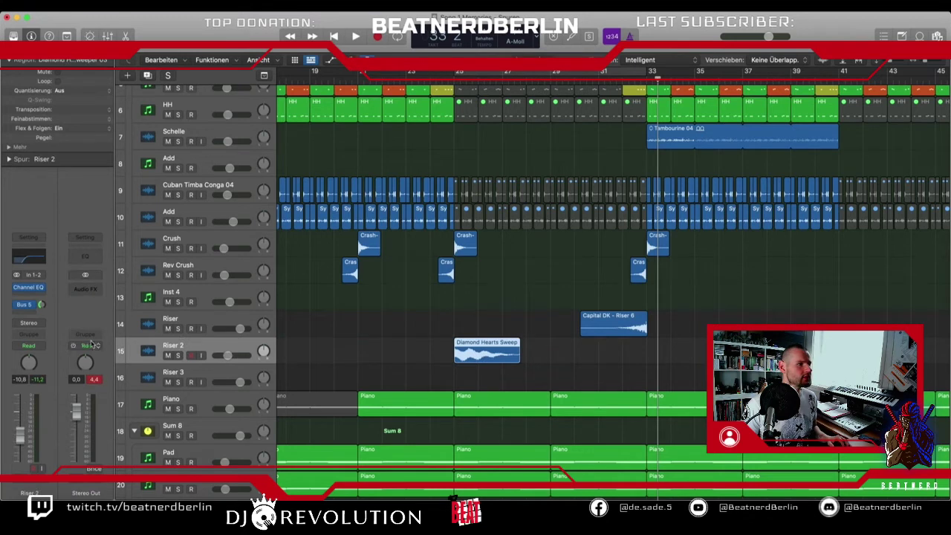
{"action": "left_click", "coordinate": [40, 300]}
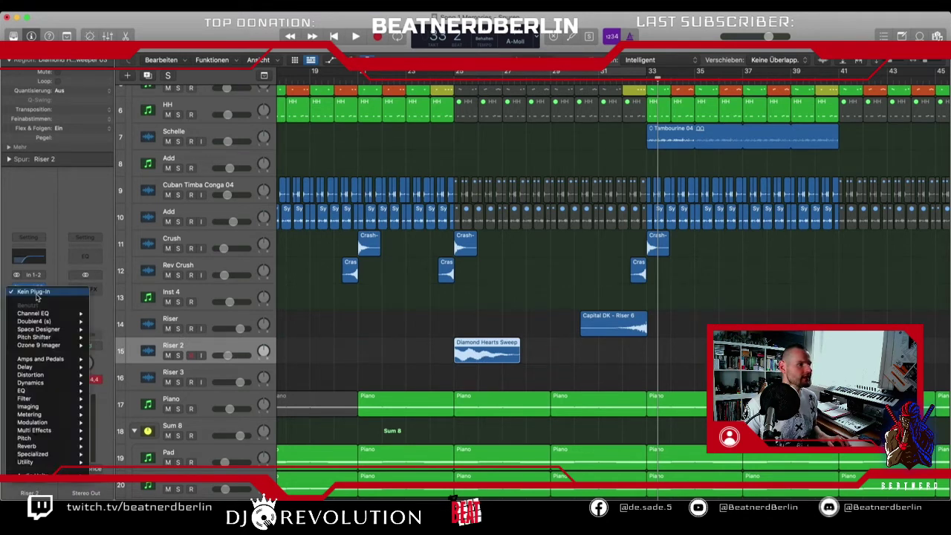
{"action": "mouse_move", "coordinate": [55, 477]}
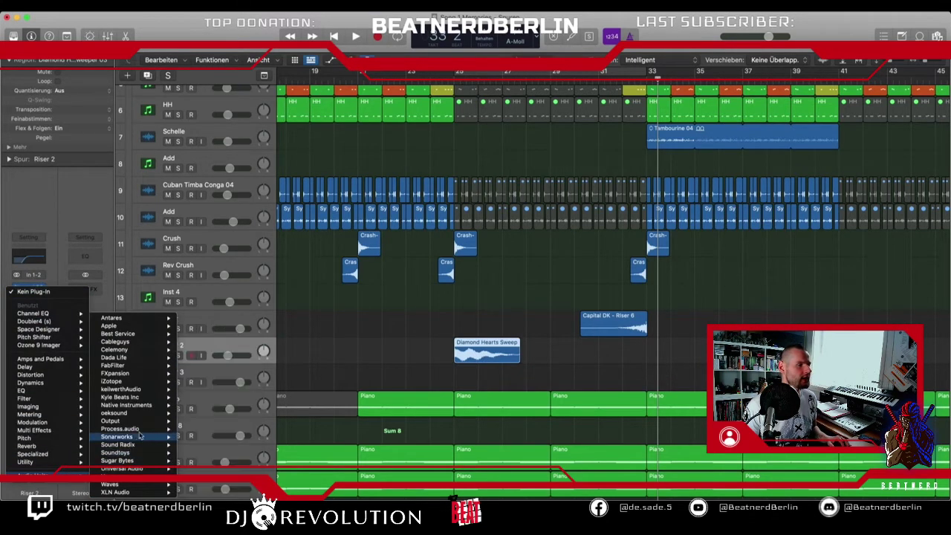
{"action": "mouse_move", "coordinate": [150, 407]}
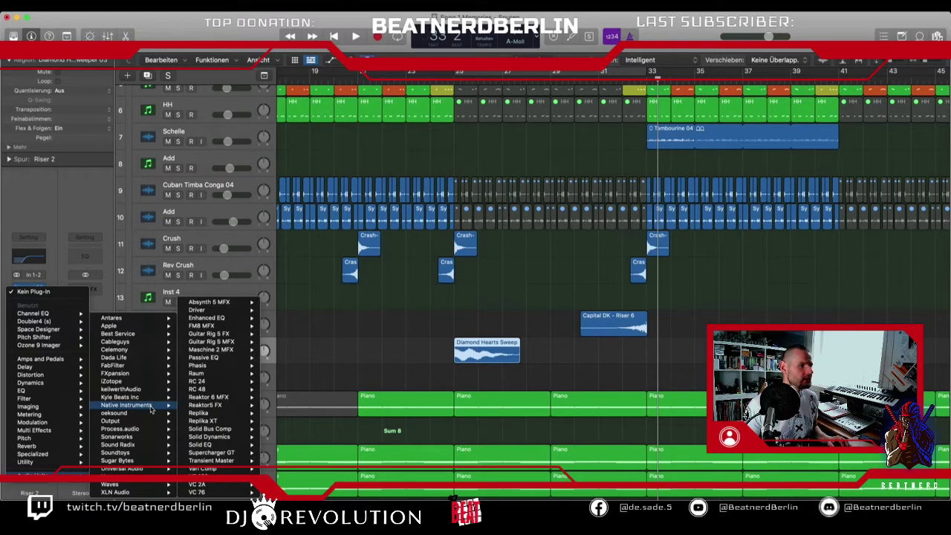
{"action": "mouse_move", "coordinate": [165, 390]}
{"action": "mouse_move", "coordinate": [226, 397]}
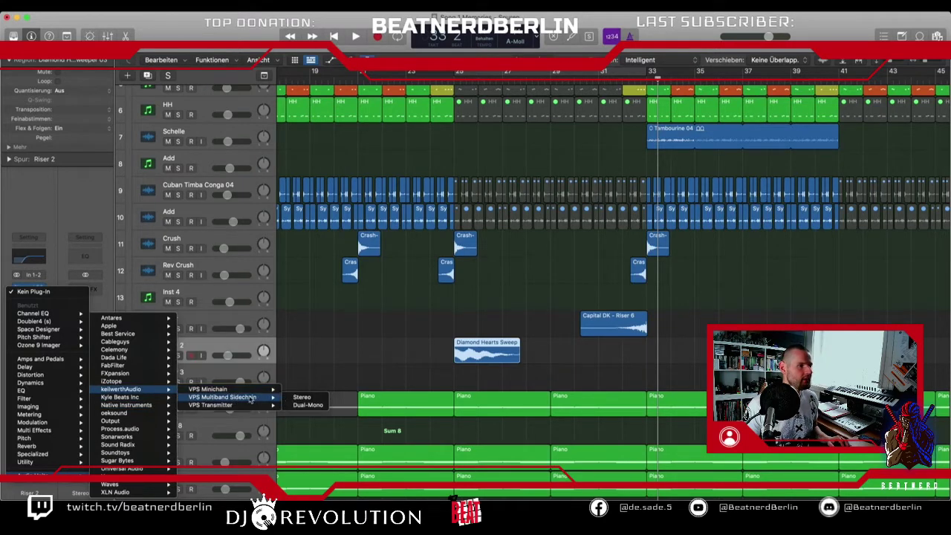
{"action": "left_click", "coordinate": [293, 398]}
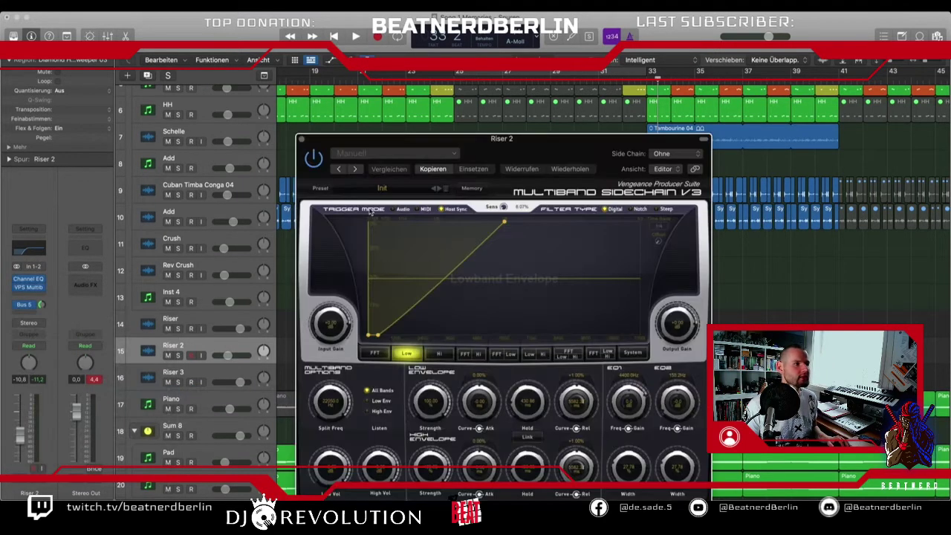
{"action": "left_click", "coordinate": [438, 189]}
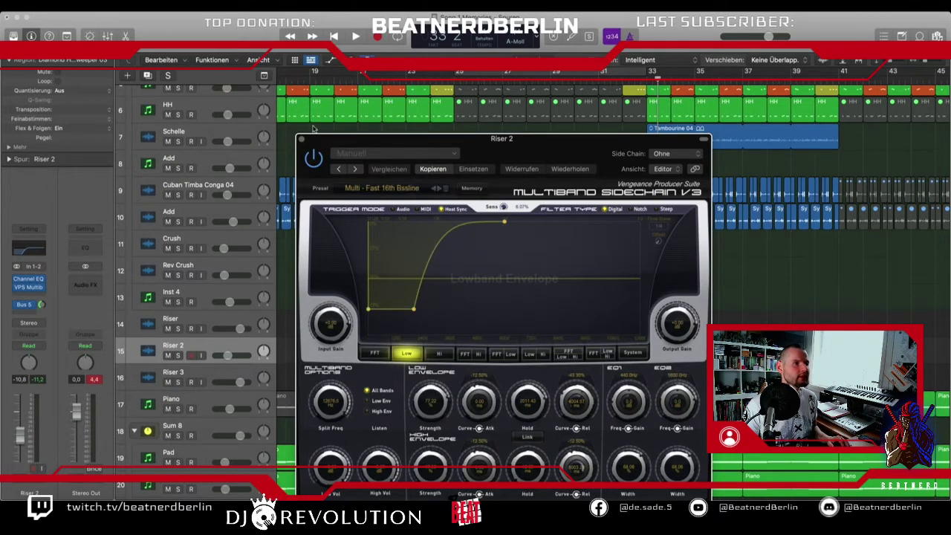
{"action": "left_click", "coordinate": [301, 140]}
- Play the arrangement from about bar 23, lowering Riser 2 to -13.2 dB and adjusting its Bus 5 send to -6.2
{"action": "left_click", "coordinate": [401, 77]}
{"action": "key", "text": "space"}
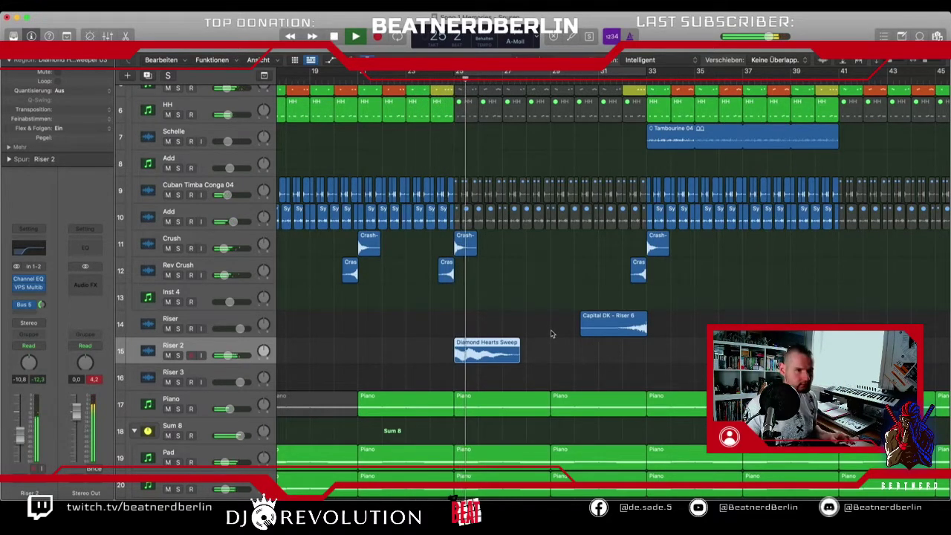
{"action": "left_click_drag", "start_coordinate": [227, 355], "coordinate": [223, 358]}
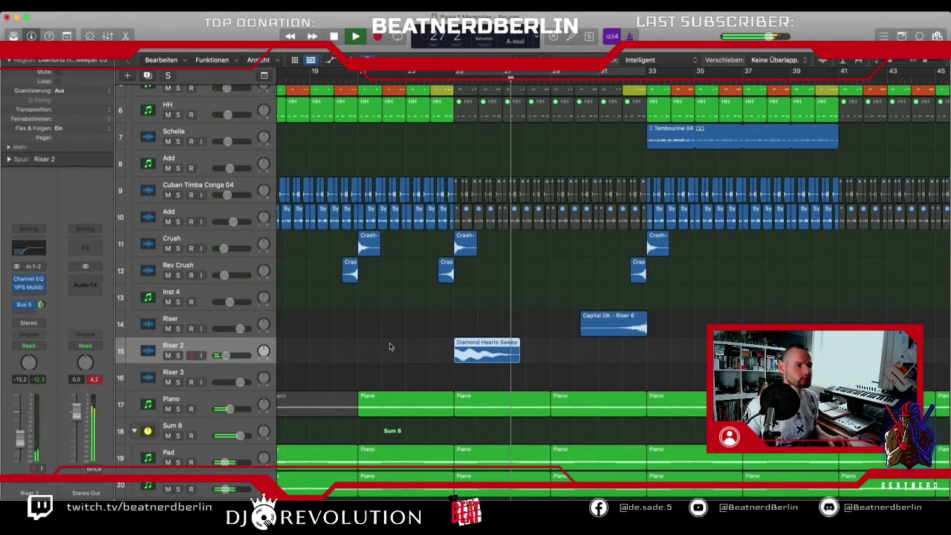
{"action": "left_click", "coordinate": [42, 305]}
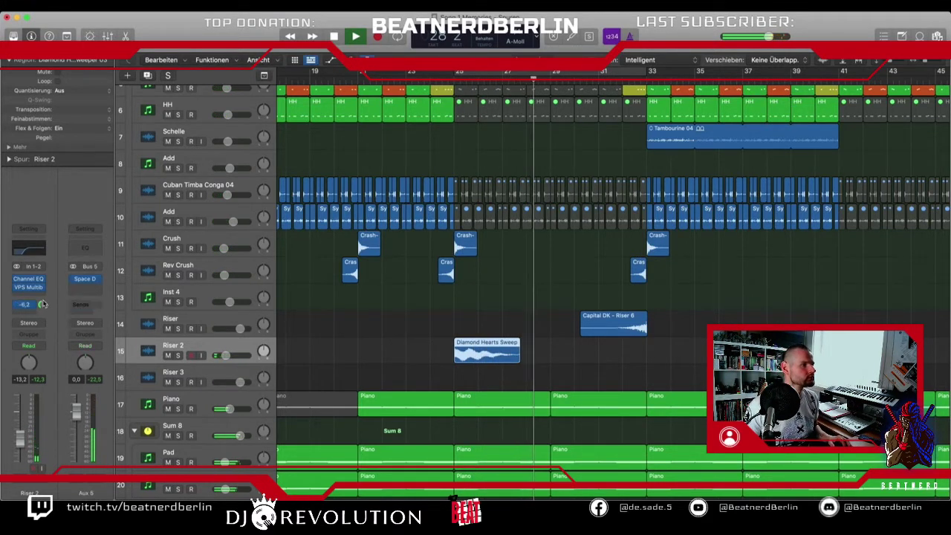
- Lower the Riser track volume slightly while listening through the break, and stop playback just after bar 33
{"action": "scroll", "coordinate": [491, 306], "scroll_direction": "up", "scroll_amount": 2}
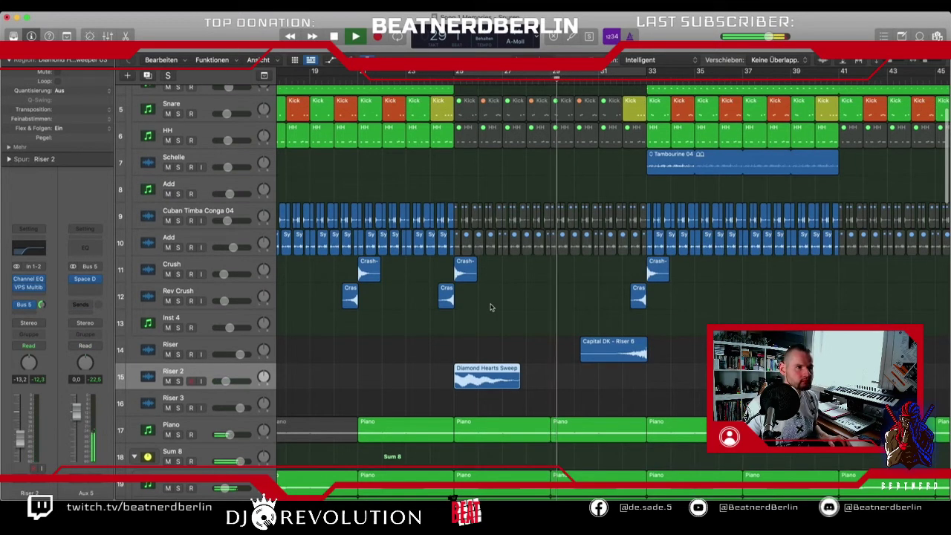
{"action": "scroll", "coordinate": [468, 305], "scroll_direction": "up", "scroll_amount": 2}
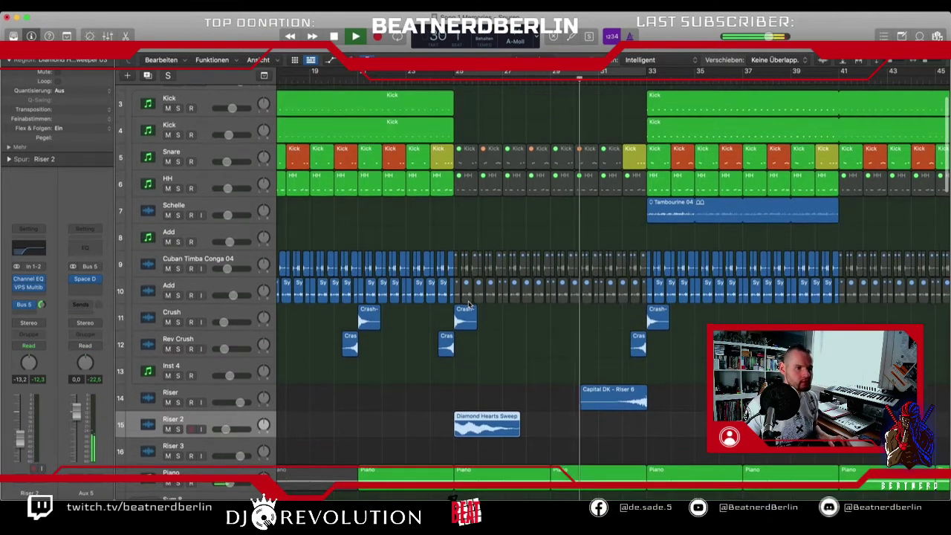
{"action": "left_click_drag", "start_coordinate": [240, 402], "coordinate": [225, 404]}
{"action": "key", "text": "space"}
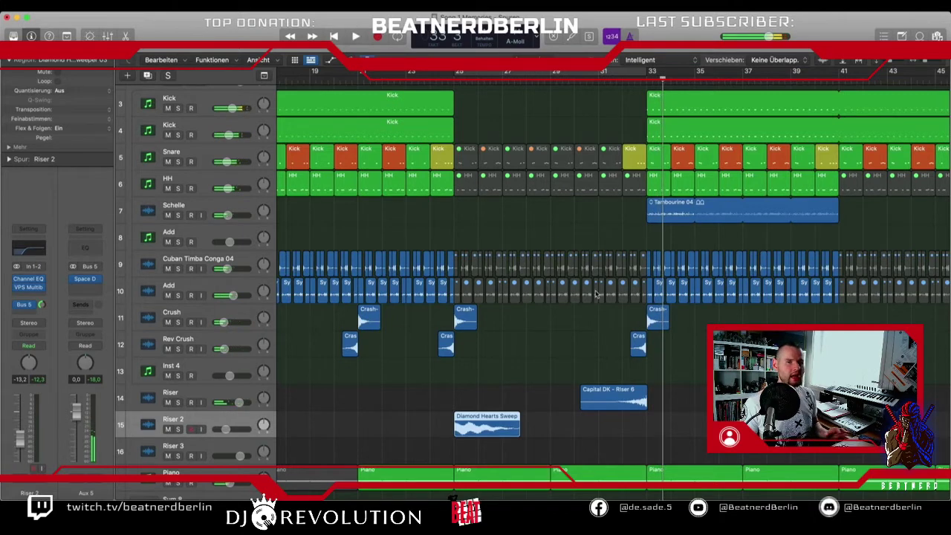
- Look through the drum, lead, guitar and pluck tracks to examine which parts play during the break
{"action": "scroll", "coordinate": [596, 294], "scroll_direction": "up", "scroll_amount": 2}
{"action": "scroll", "coordinate": [597, 293], "scroll_direction": "down", "scroll_amount": 8}
{"action": "scroll", "coordinate": [599, 292], "scroll_direction": "up", "scroll_amount": 2}
{"action": "scroll", "coordinate": [599, 292], "scroll_direction": "up", "scroll_amount": 5}
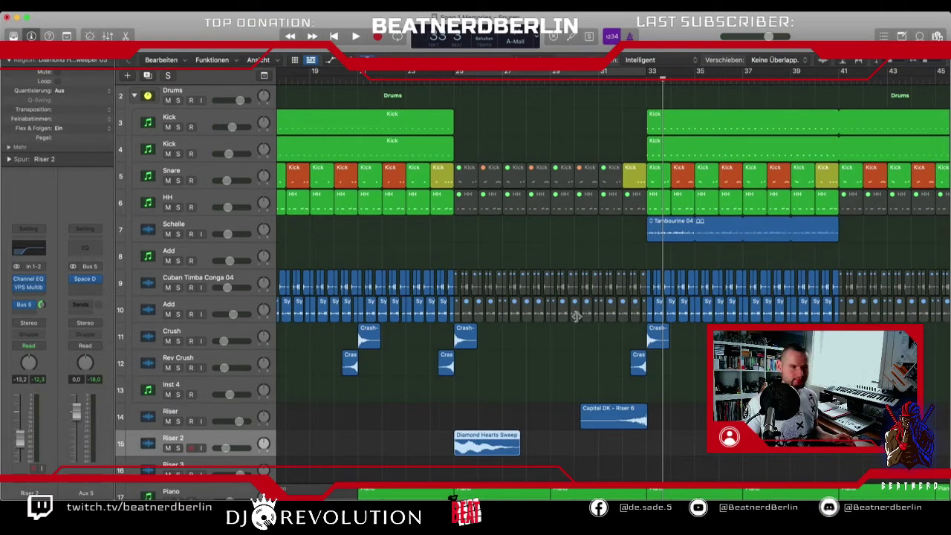
{"action": "scroll", "coordinate": [577, 316], "scroll_direction": "down", "scroll_amount": 4}
{"action": "scroll", "coordinate": [577, 316], "scroll_direction": "down", "scroll_amount": 15}
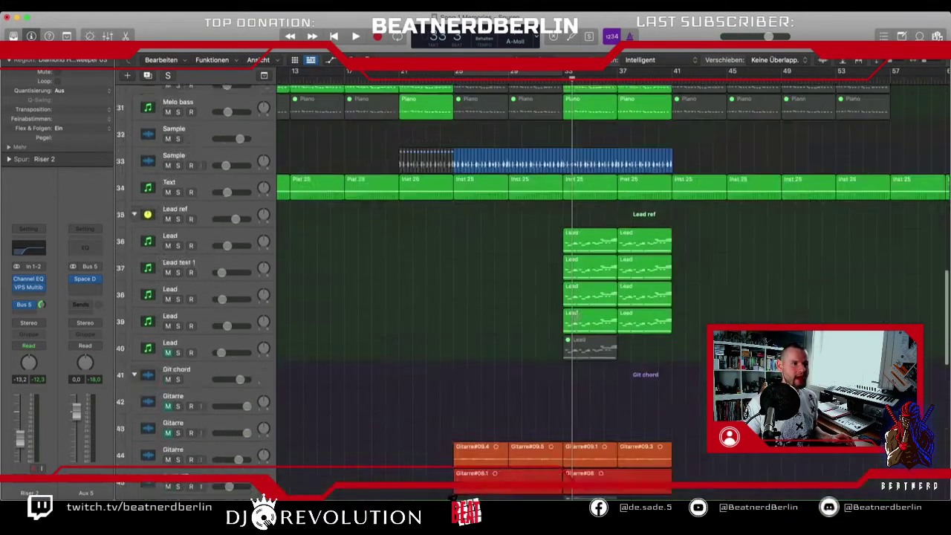
{"action": "scroll", "coordinate": [577, 316], "scroll_direction": "up", "scroll_amount": 3}
{"action": "scroll", "coordinate": [576, 316], "scroll_direction": "up", "scroll_amount": 3}
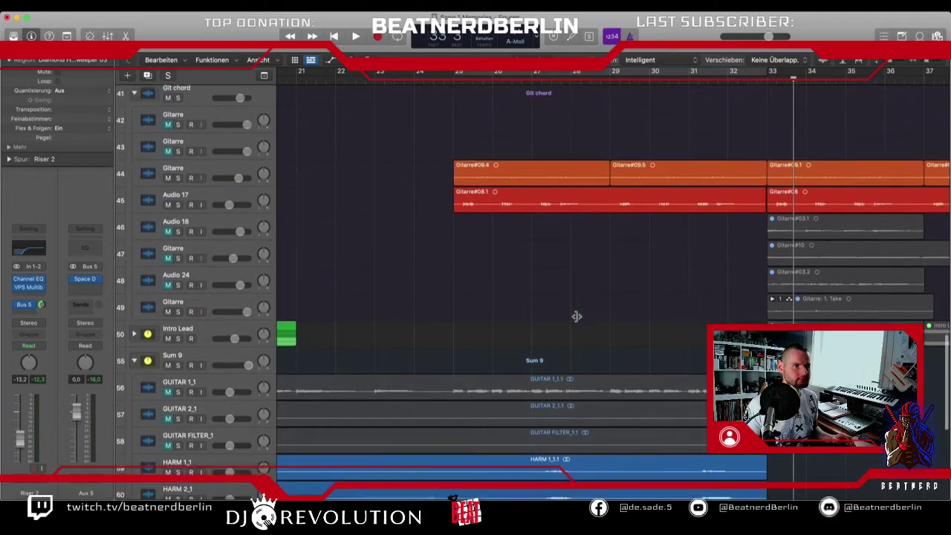
{"action": "scroll", "coordinate": [638, 252], "scroll_direction": "up", "scroll_amount": 4}
{"action": "scroll", "coordinate": [636, 254], "scroll_direction": "up", "scroll_amount": 8}
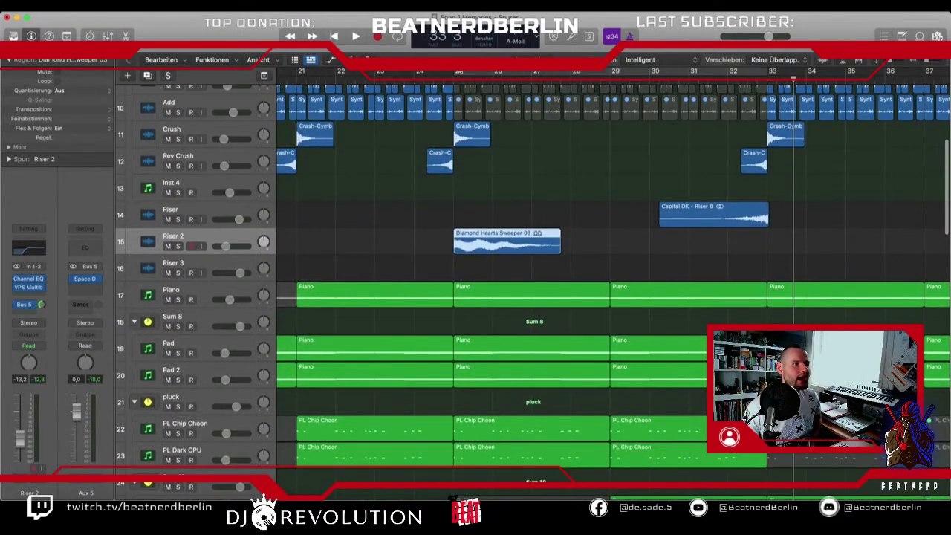
- Turn on the cycle range from bar 25 to 33 and play the break
{"action": "left_click", "coordinate": [461, 74]}
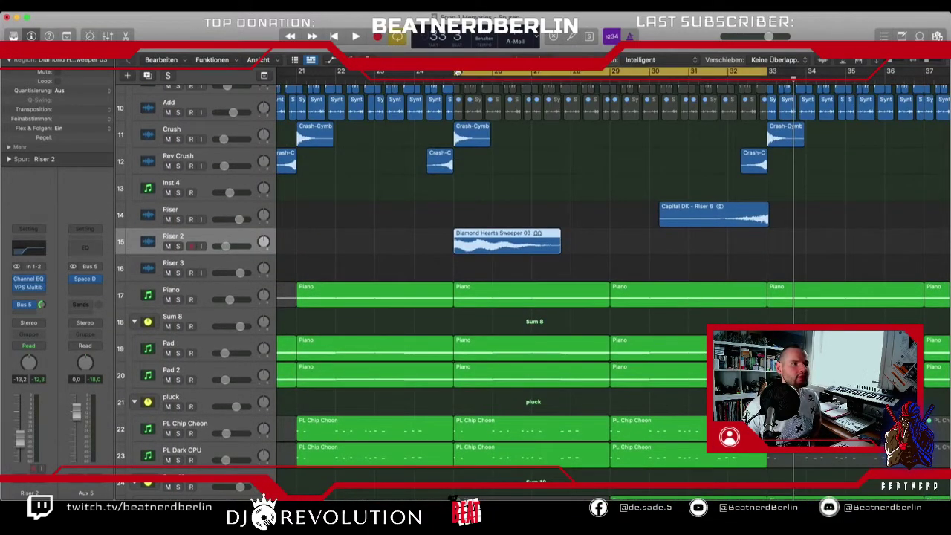
{"action": "scroll", "coordinate": [559, 191], "scroll_direction": "down", "scroll_amount": 3}
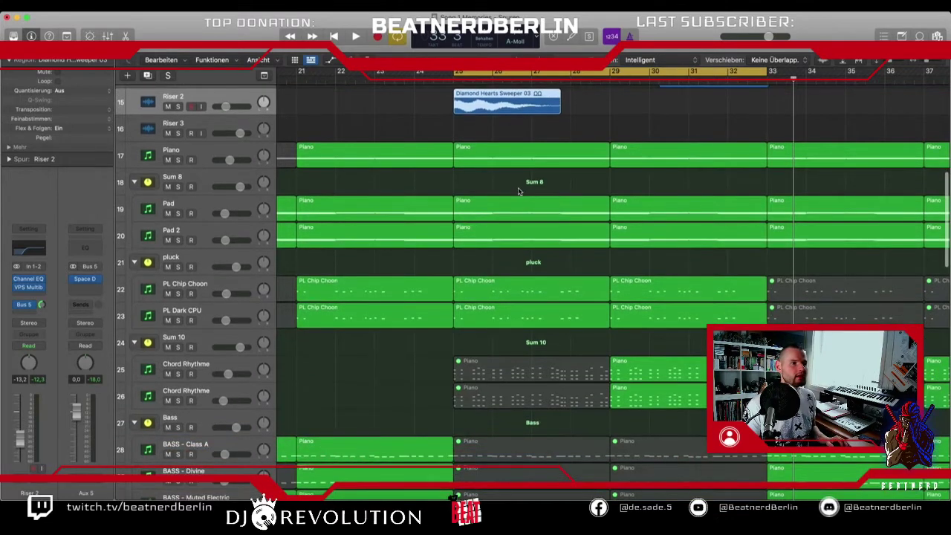
{"action": "key", "text": "space"}
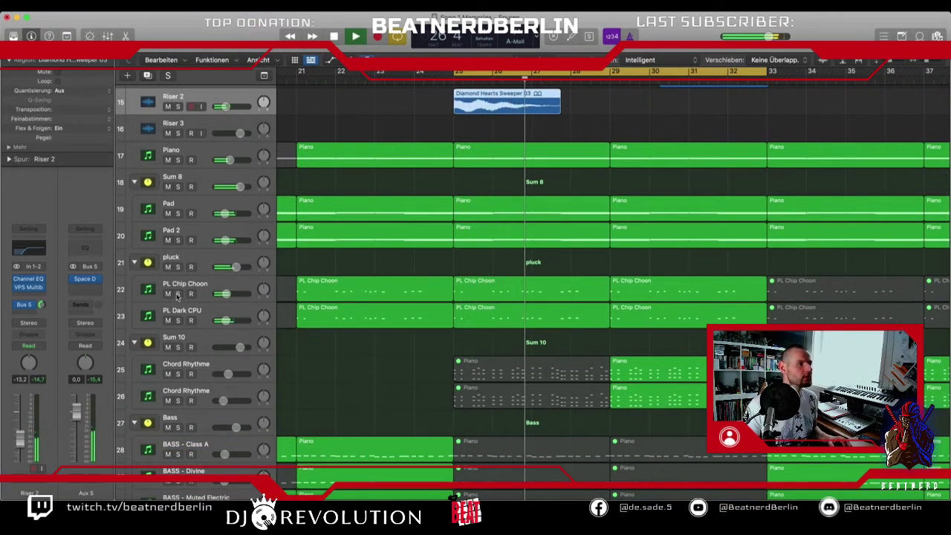
- Solo the pluck stack to hear it alone, remove the solo and replay the break with all tracks
{"action": "key", "text": "space"}
{"action": "left_click", "coordinate": [177, 267]}
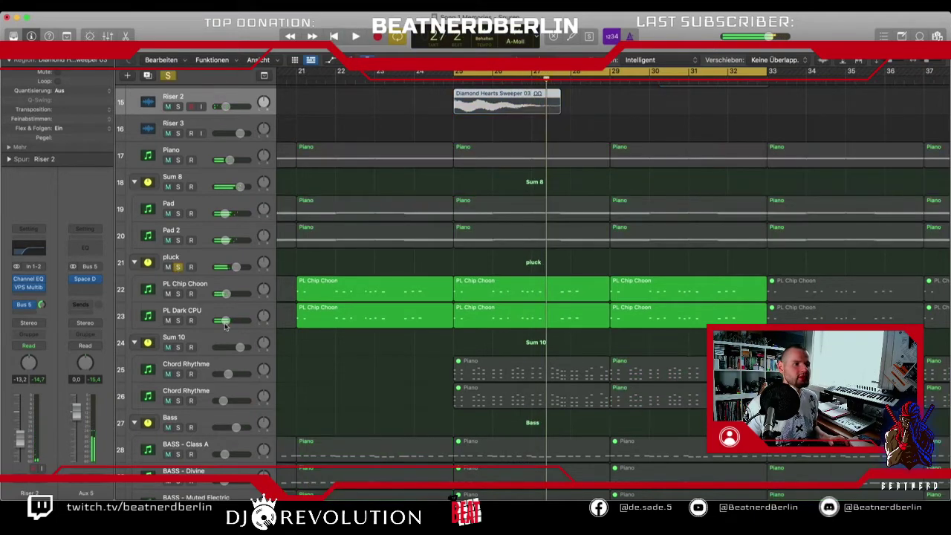
{"action": "key", "text": "space"}
{"action": "key", "text": "space"}
{"action": "left_click", "coordinate": [179, 267]}
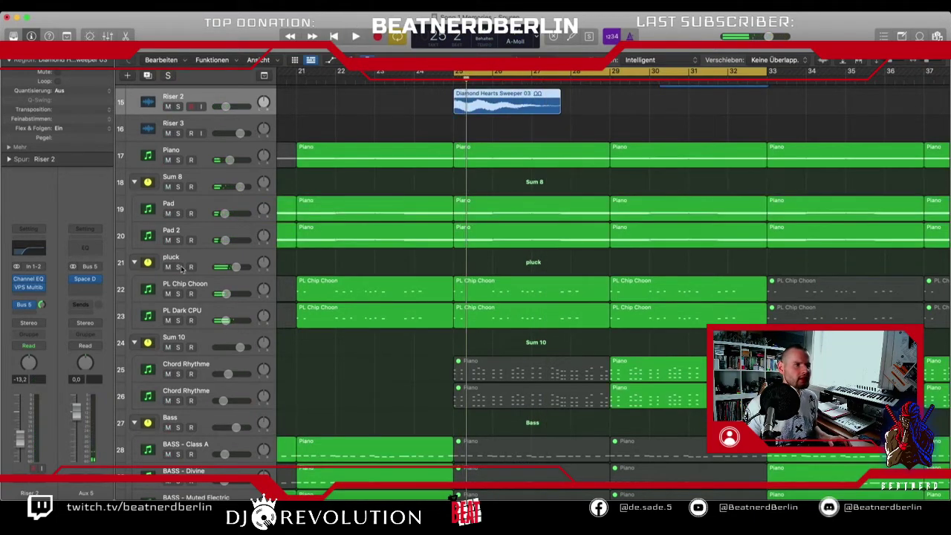
{"action": "key", "text": "space"}
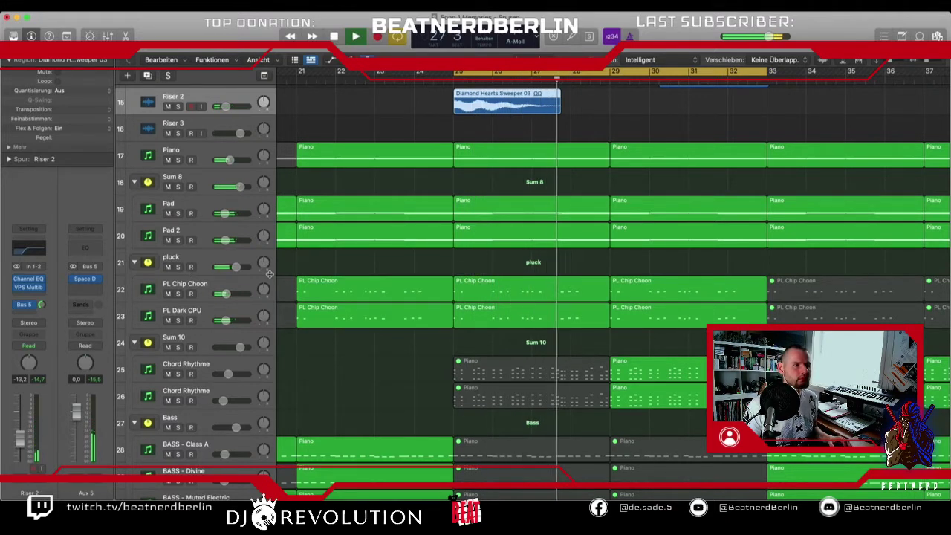
{"action": "key", "text": "space"}
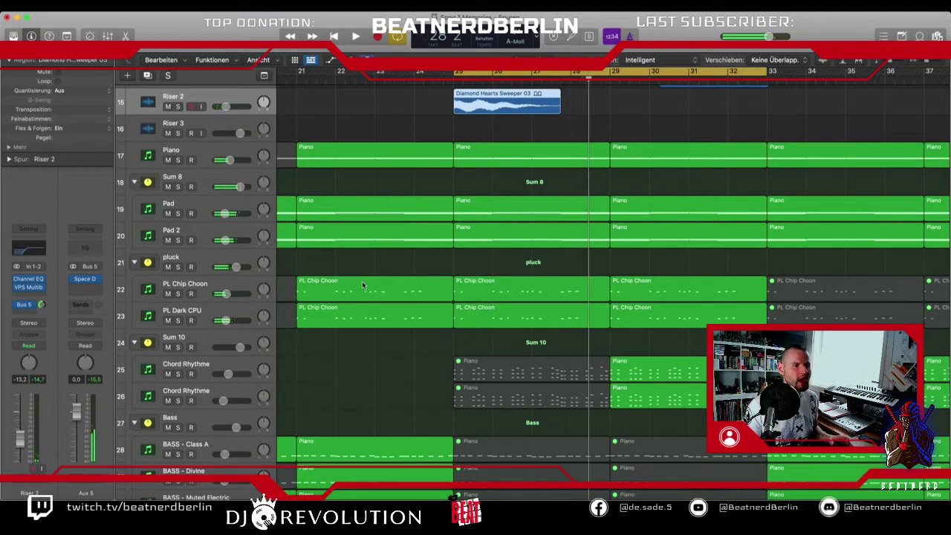
{"action": "scroll", "coordinate": [327, 305], "scroll_direction": "down", "scroll_amount": 3}
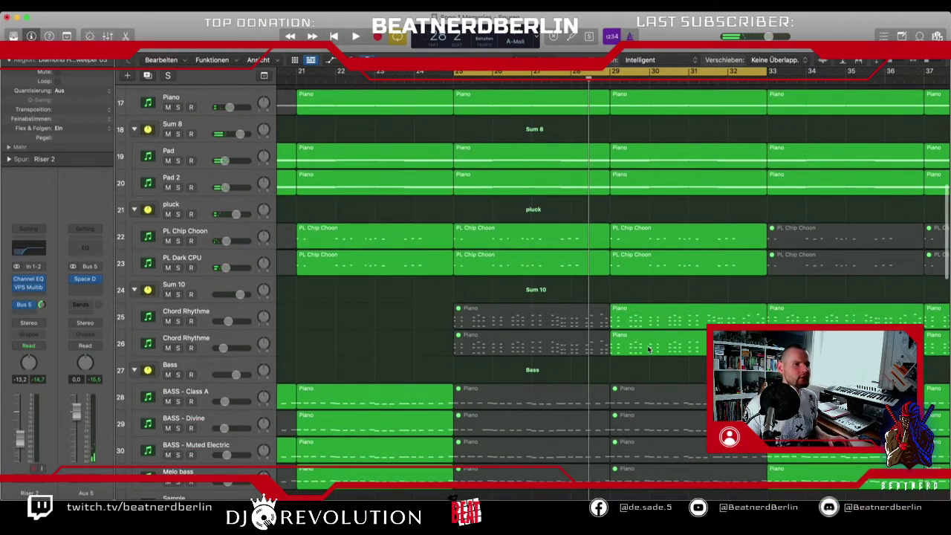
- Look through the drum, riser, pluck, chord, bass and lead tracks to examine which parts play or are muted during the break
{"action": "scroll", "coordinate": [648, 350], "scroll_direction": "down", "scroll_amount": 5}
{"action": "scroll", "coordinate": [648, 349], "scroll_direction": "up", "scroll_amount": 6}
{"action": "scroll", "coordinate": [649, 349], "scroll_direction": "up", "scroll_amount": 7}
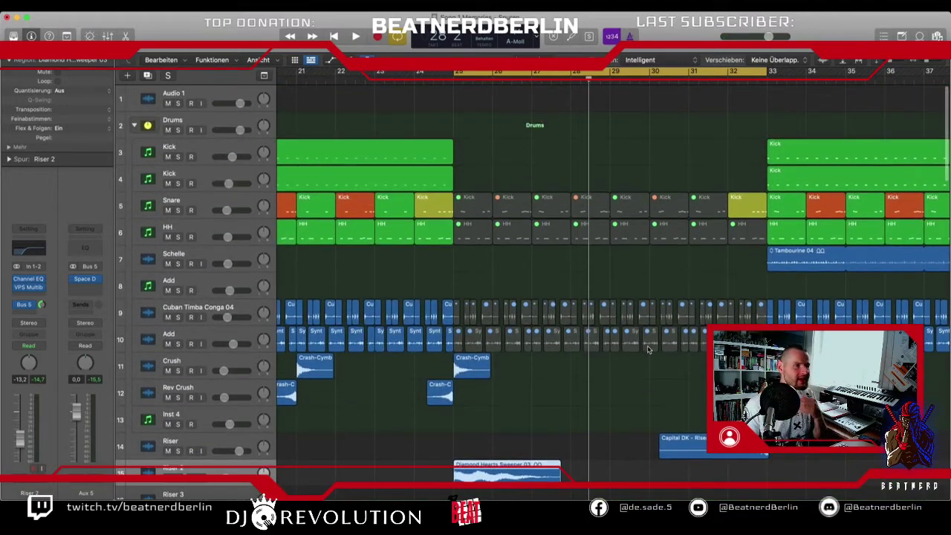
{"action": "scroll", "coordinate": [648, 349], "scroll_direction": "down", "scroll_amount": 7}
{"action": "scroll", "coordinate": [559, 348], "scroll_direction": "down", "scroll_amount": 3}
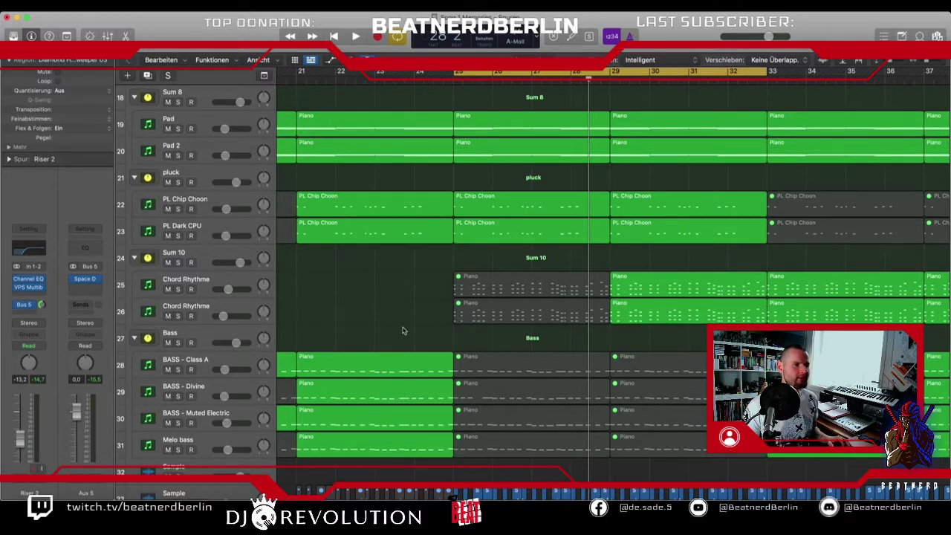
{"action": "scroll", "coordinate": [441, 301], "scroll_direction": "down", "scroll_amount": 5}
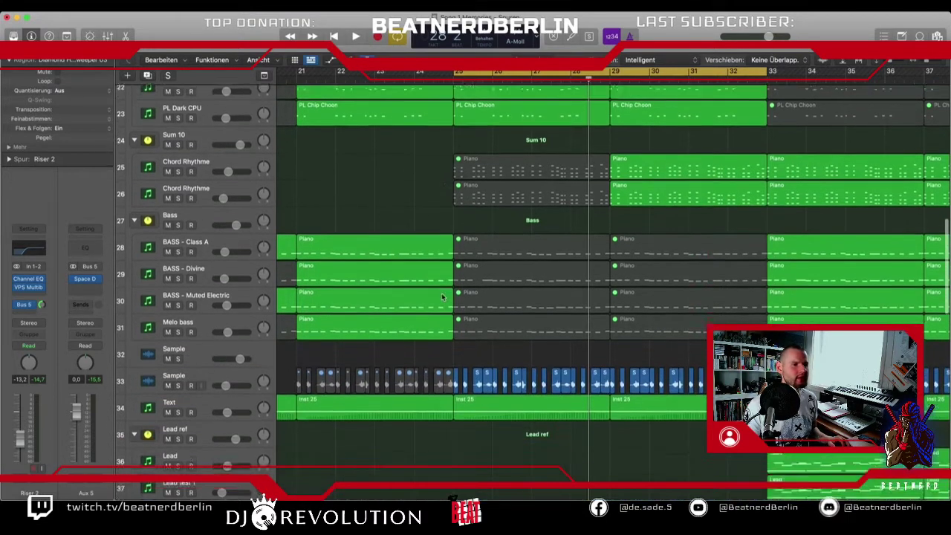
{"action": "scroll", "coordinate": [443, 290], "scroll_direction": "down", "scroll_amount": 7}
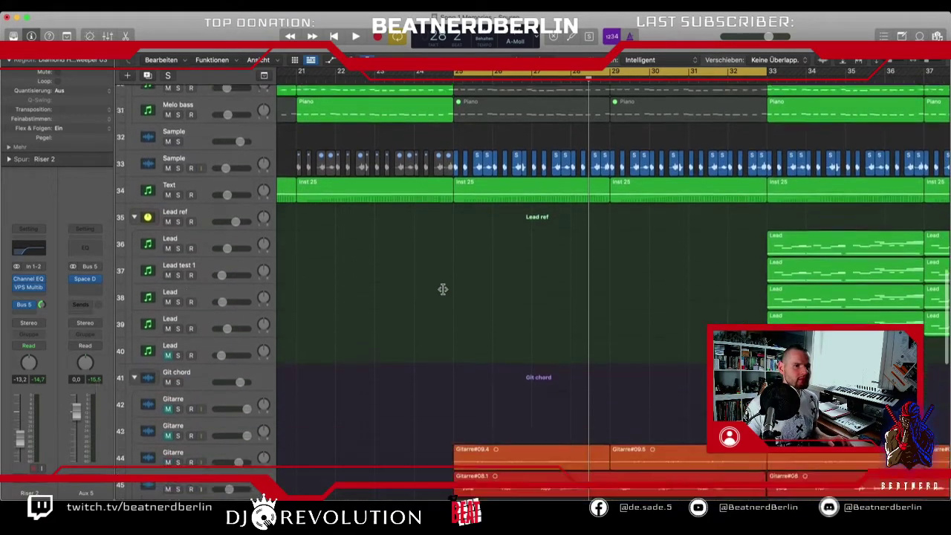
{"action": "scroll", "coordinate": [444, 290], "scroll_direction": "up", "scroll_amount": 17}
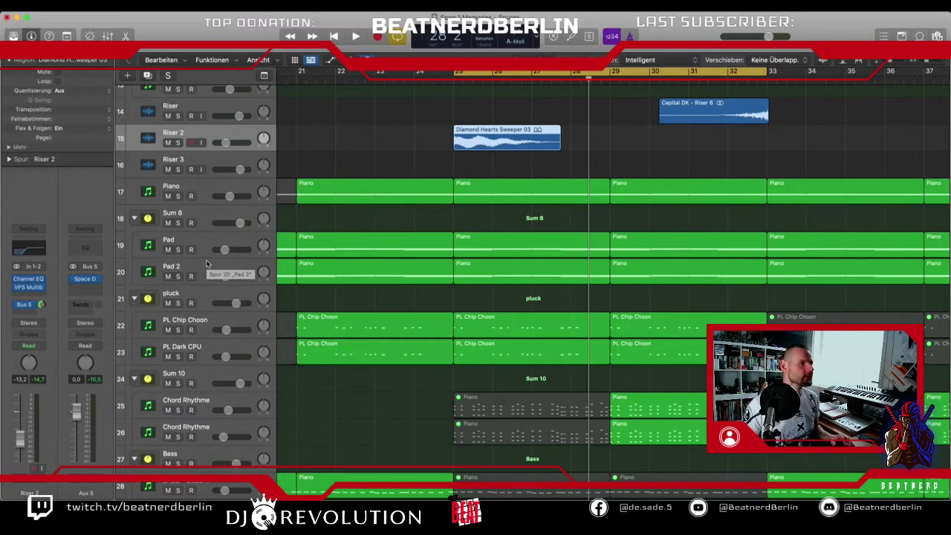
{"action": "scroll", "coordinate": [290, 336], "scroll_direction": "down", "scroll_amount": 3}
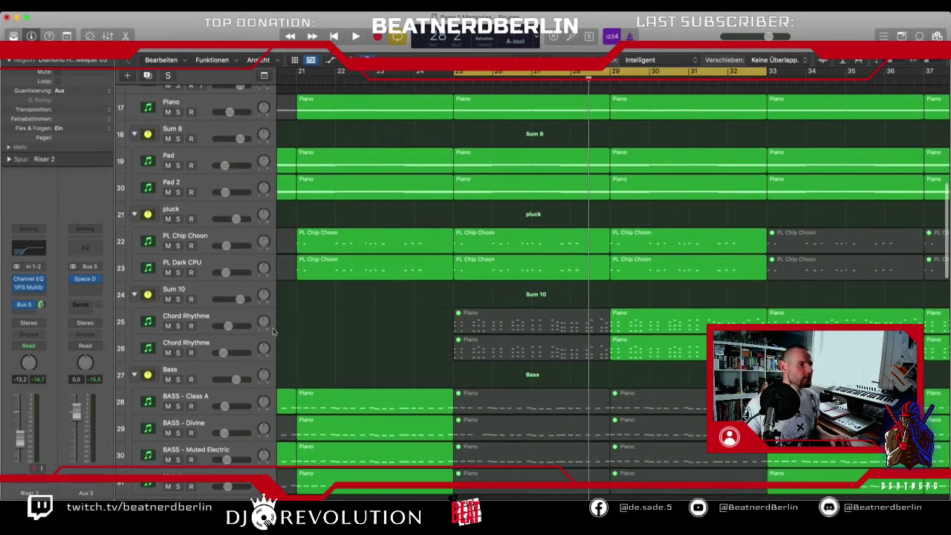
- Duplicate the second Chord Rhythme track with its settings and copy the muted Piano region at bar 25 onto the new track
{"action": "left_click", "coordinate": [190, 344]}
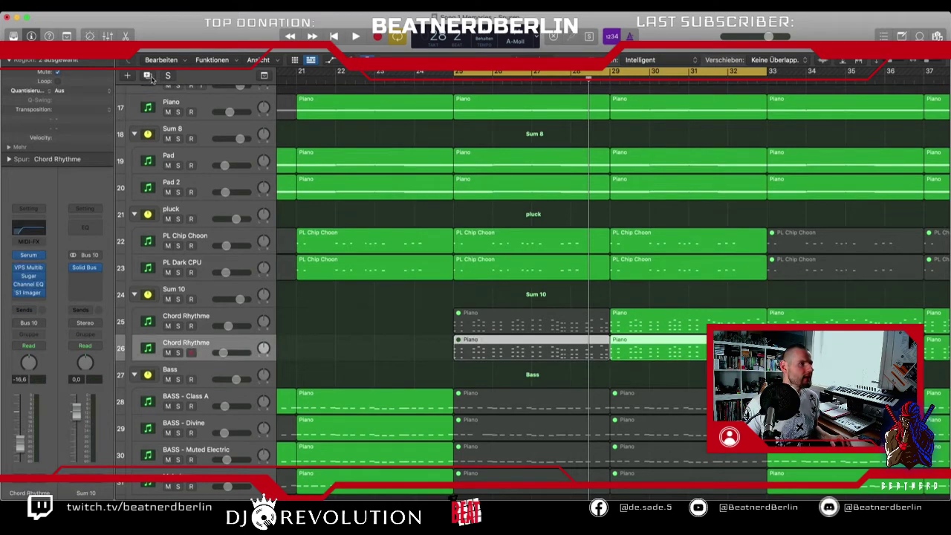
{"action": "key", "text": "super+d"}
{"action": "scroll", "coordinate": [431, 327], "scroll_direction": "down", "scroll_amount": 2}
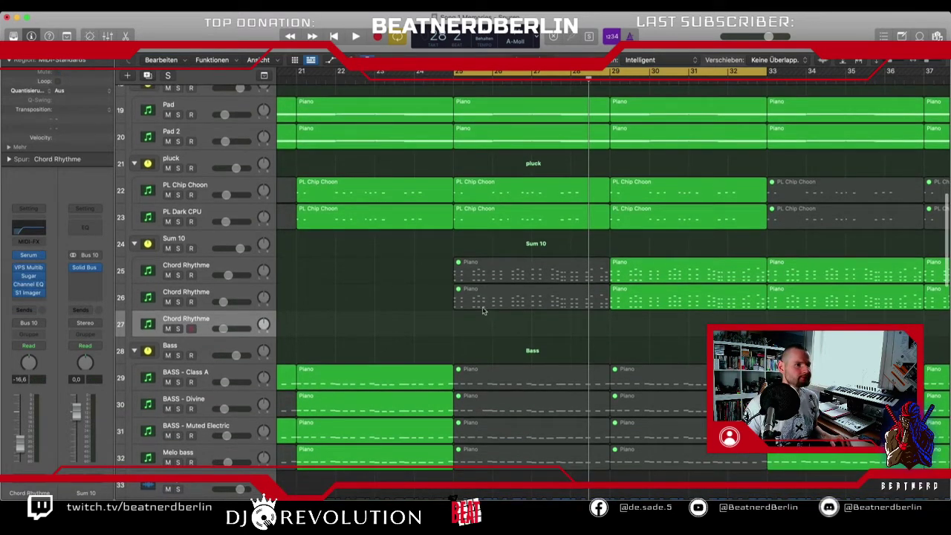
{"action": "left_click", "coordinate": [481, 306]}
{"action": "left_click_drag", "start_coordinate": [481, 305], "coordinate": [476, 324]}
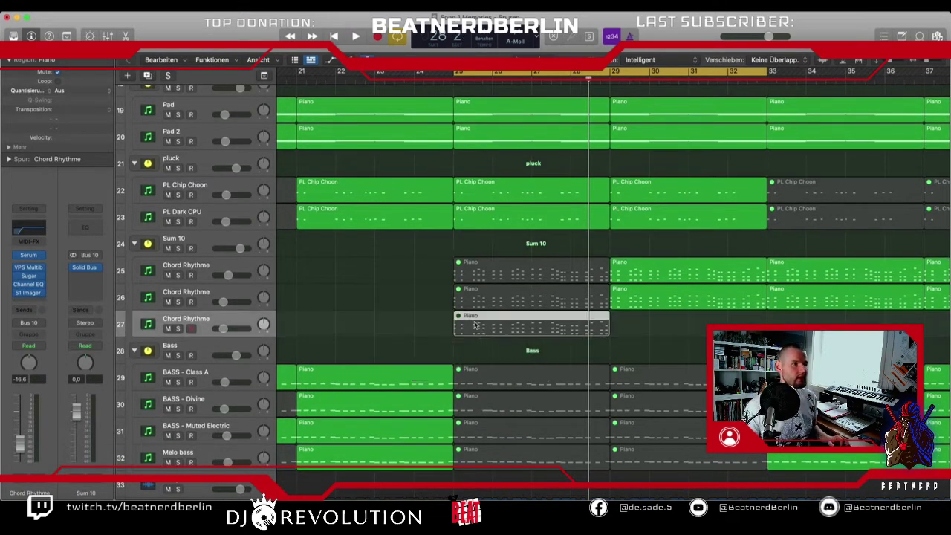
- Solo the new Chord Rhythme track and the Sum 10 stack, unmute the copied Piano region and listen to it briefly
{"action": "left_click", "coordinate": [177, 328]}
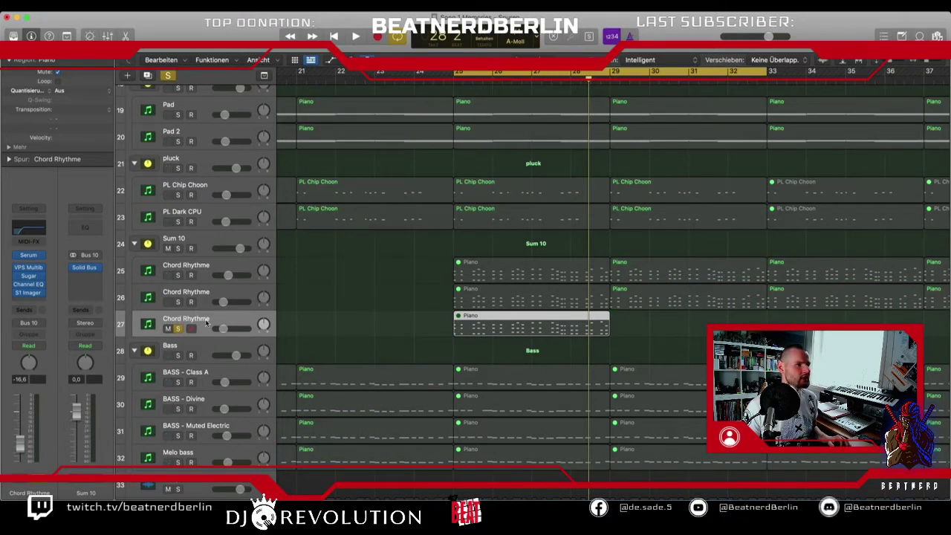
{"action": "left_click", "coordinate": [178, 248]}
{"action": "key", "text": "space"}
{"action": "left_click", "coordinate": [423, 347]}
{"action": "left_click", "coordinate": [470, 335]}
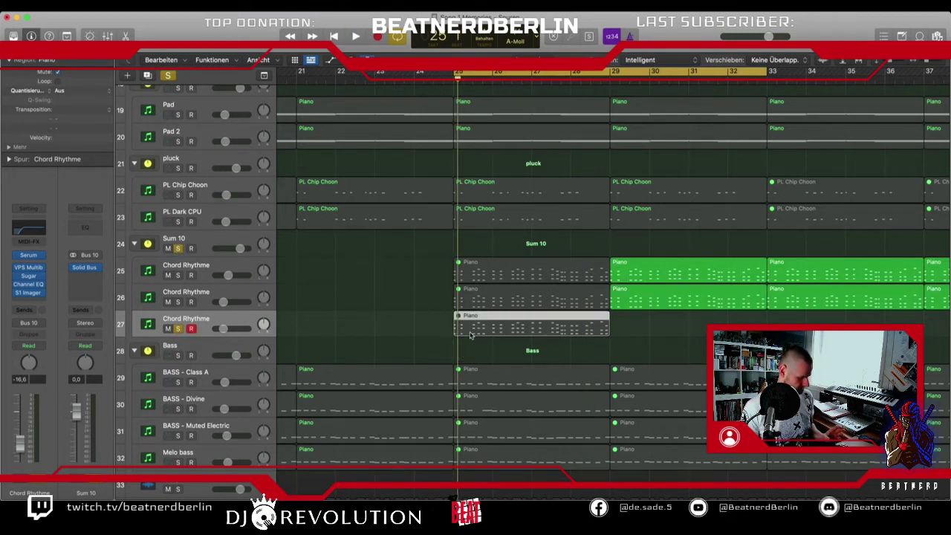
{"action": "key", "text": "ctrl+m"}
{"action": "key", "text": "space"}
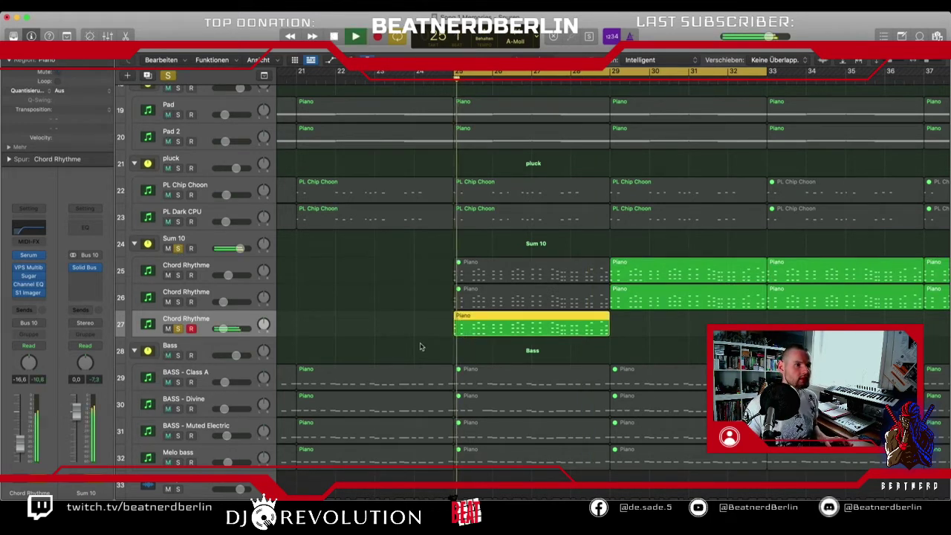
{"action": "key", "text": "space"}
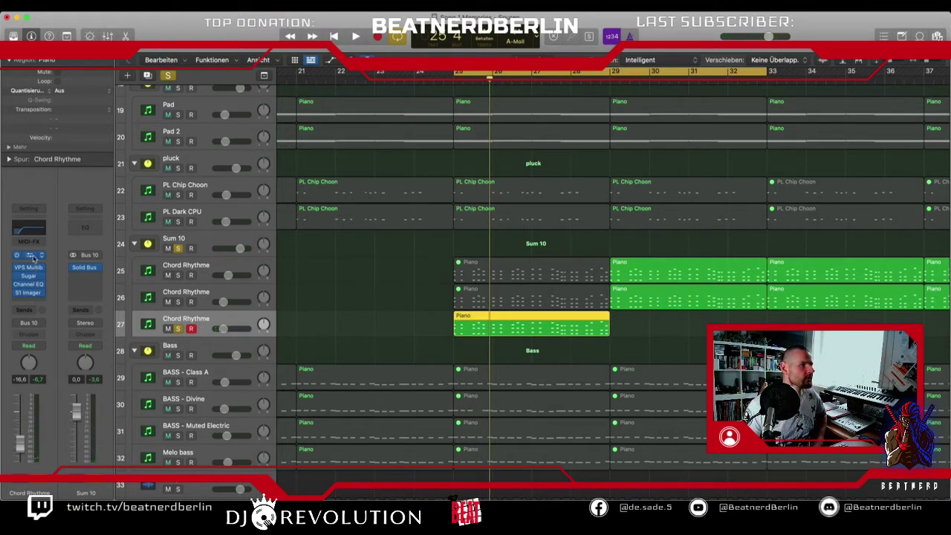
- Load the Keys - Ambient & Downtempo preset from the Unison Ultimate Keys & Leads Collection in the new track's Serum and start playback
{"action": "key", "text": "v"}
{"action": "left_click_drag", "start_coordinate": [535, 152], "coordinate": [391, 96]}
{"action": "left_click", "coordinate": [408, 132]}
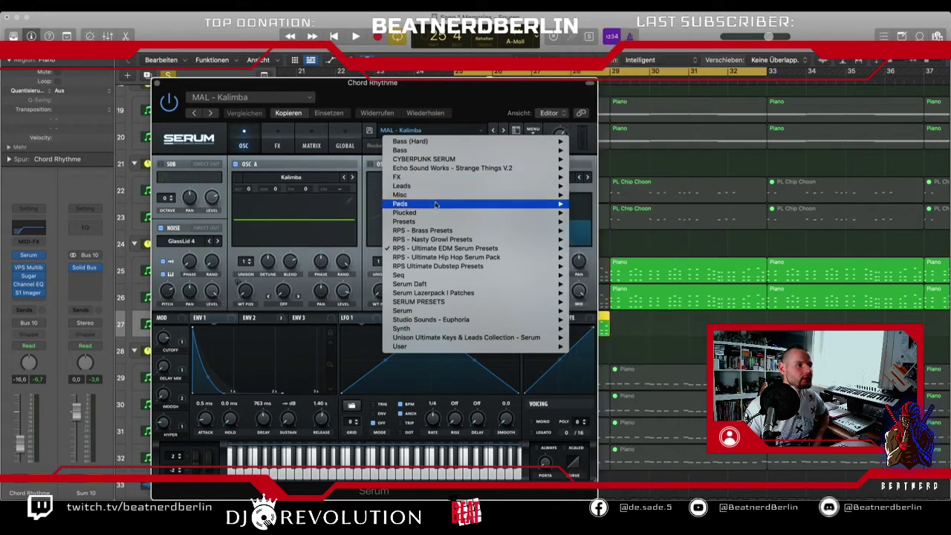
{"action": "mouse_move", "coordinate": [445, 288]}
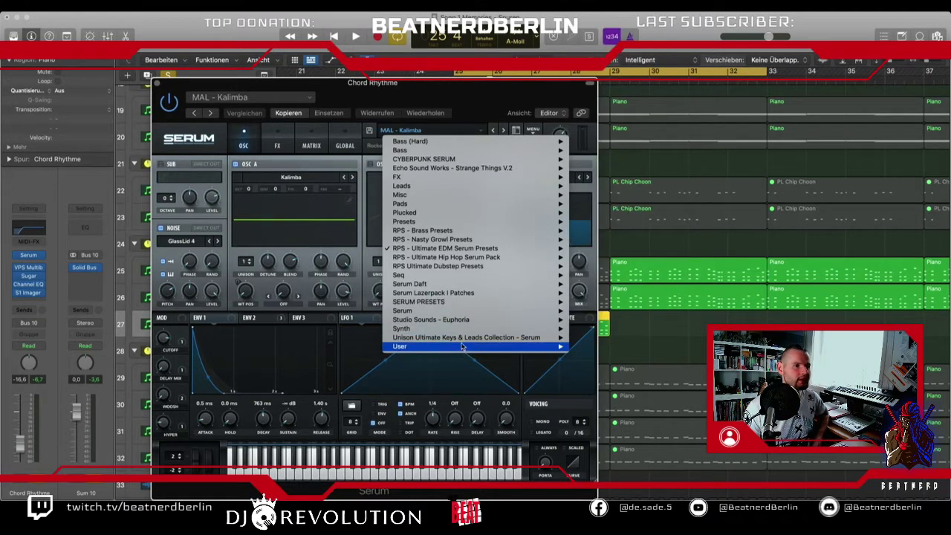
{"action": "mouse_move", "coordinate": [464, 341]}
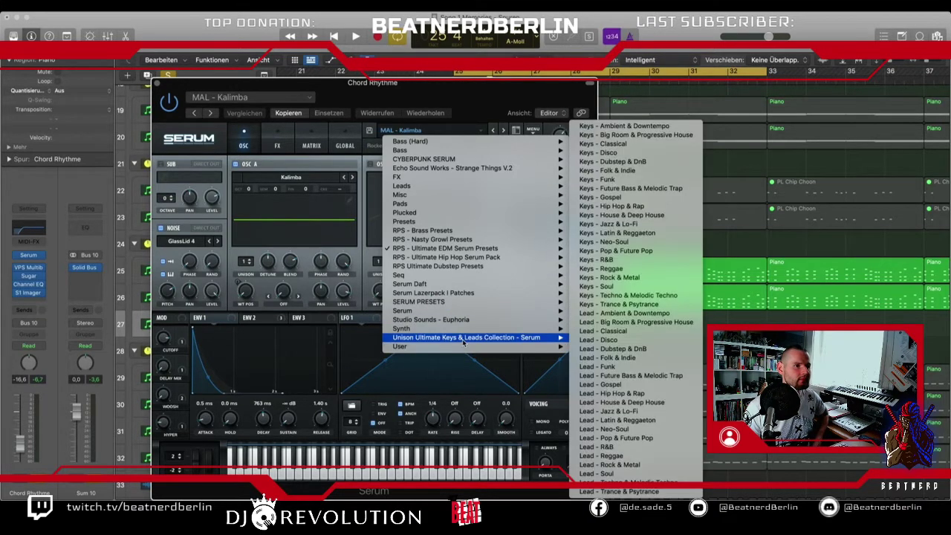
{"action": "left_click", "coordinate": [630, 126]}
{"action": "key", "text": "space"}
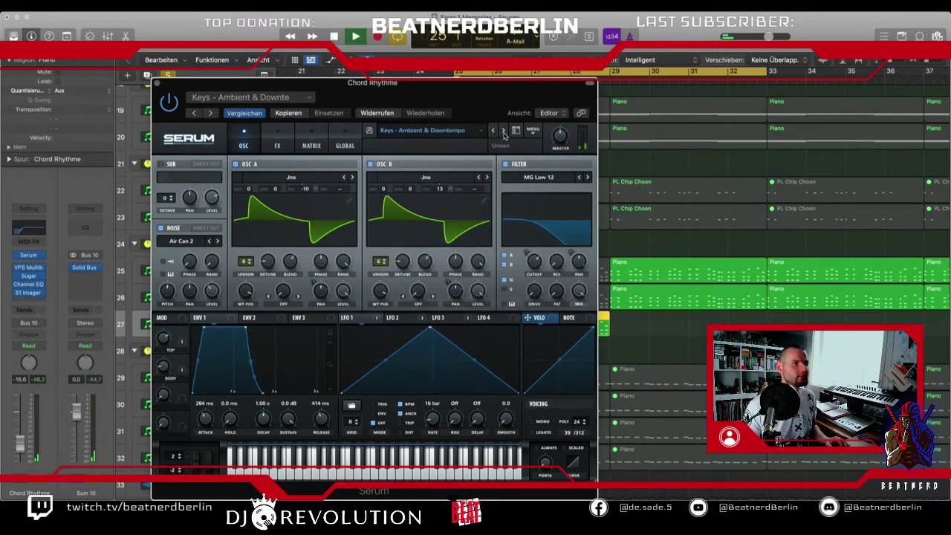
- Audition the following Serum key presets one by one during playback, up to Keys - Future Bass & Melodic Trap
{"action": "left_click", "coordinate": [503, 131]}
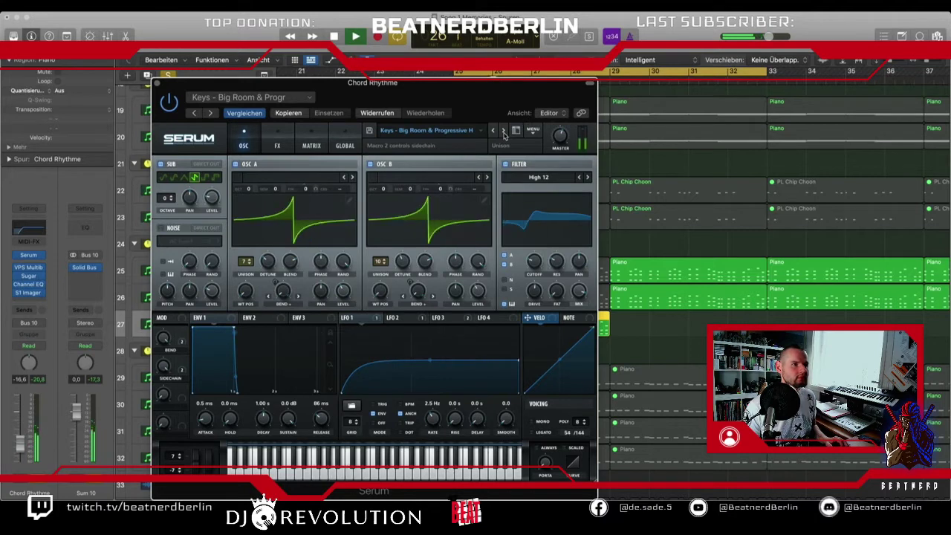
{"action": "left_click", "coordinate": [503, 131]}
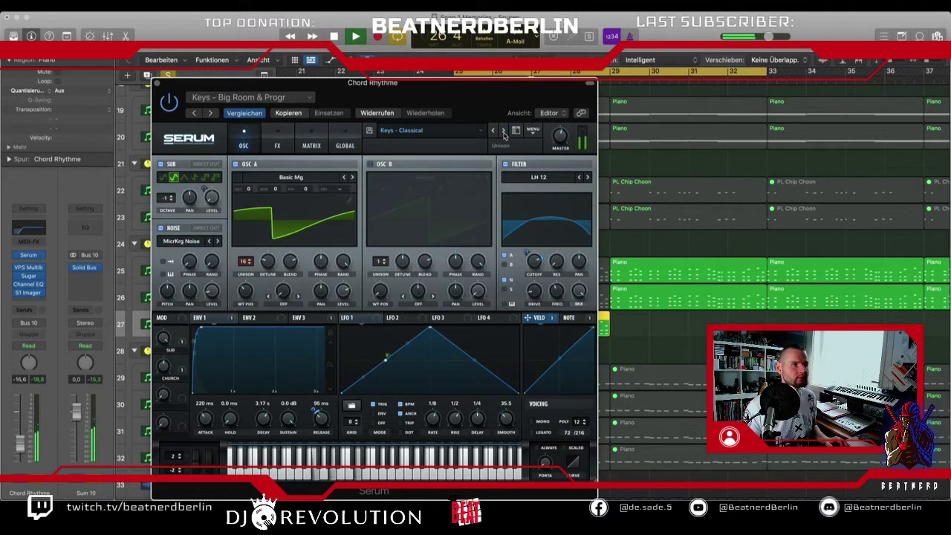
{"action": "left_click", "coordinate": [503, 131]}
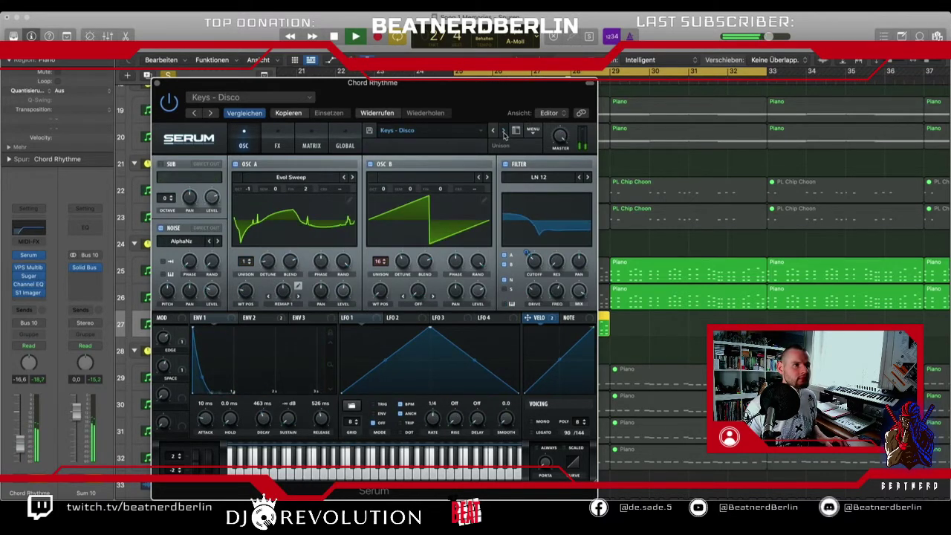
{"action": "left_click", "coordinate": [503, 131]}
{"action": "left_click", "coordinate": [504, 131]}
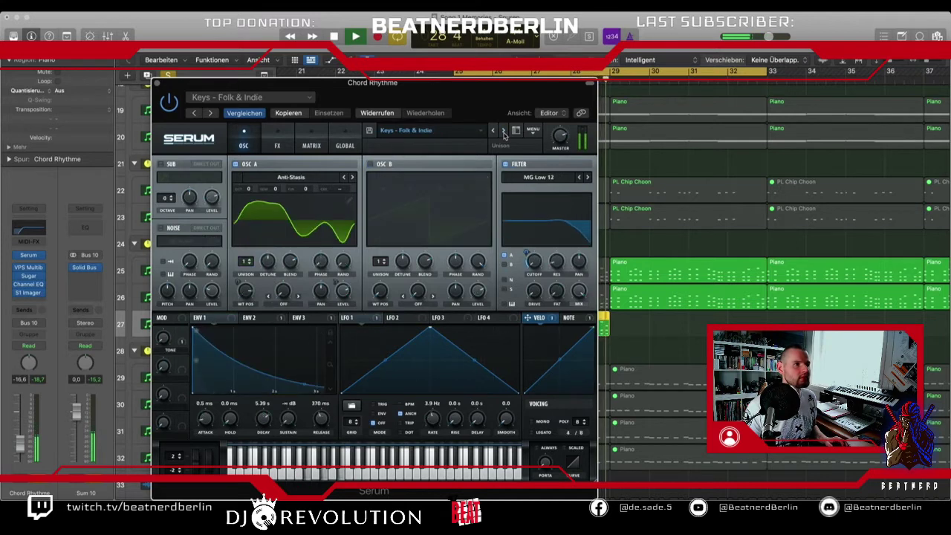
{"action": "left_click", "coordinate": [503, 131]}
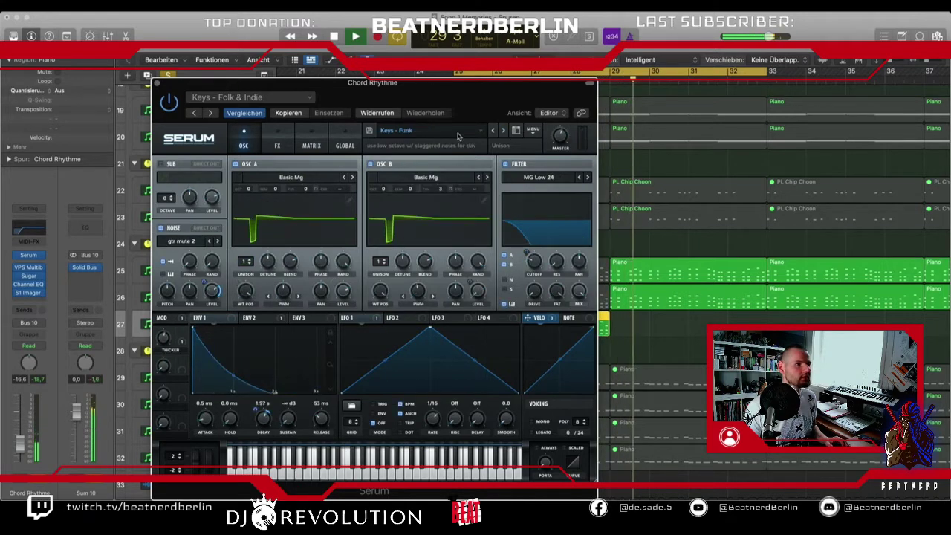
{"action": "left_click", "coordinate": [503, 131]}
- Move the Serum window clear of the ruler, shorten the cycle range to bars 25 to 29 and restart playback
{"action": "left_click_drag", "start_coordinate": [507, 97], "coordinate": [519, 145]}
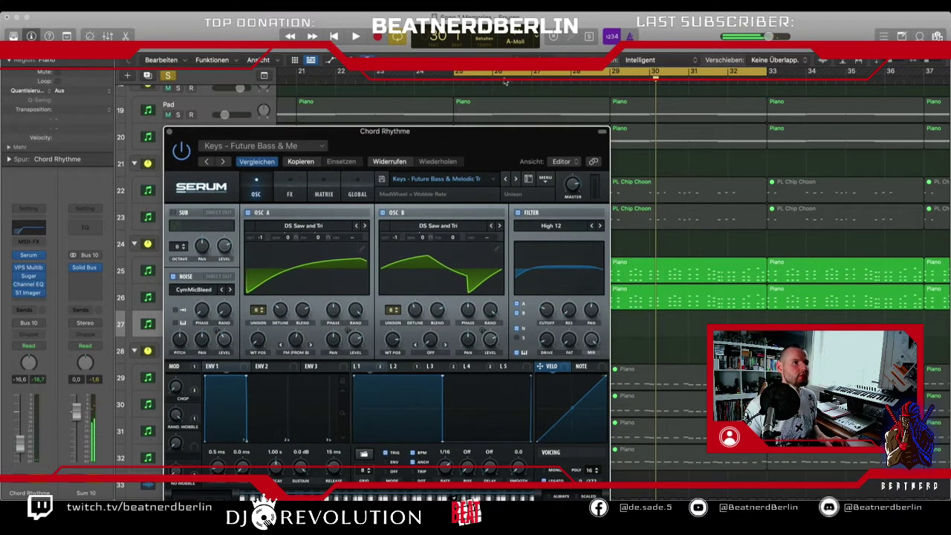
{"action": "left_click_drag", "start_coordinate": [500, 76], "coordinate": [609, 78]}
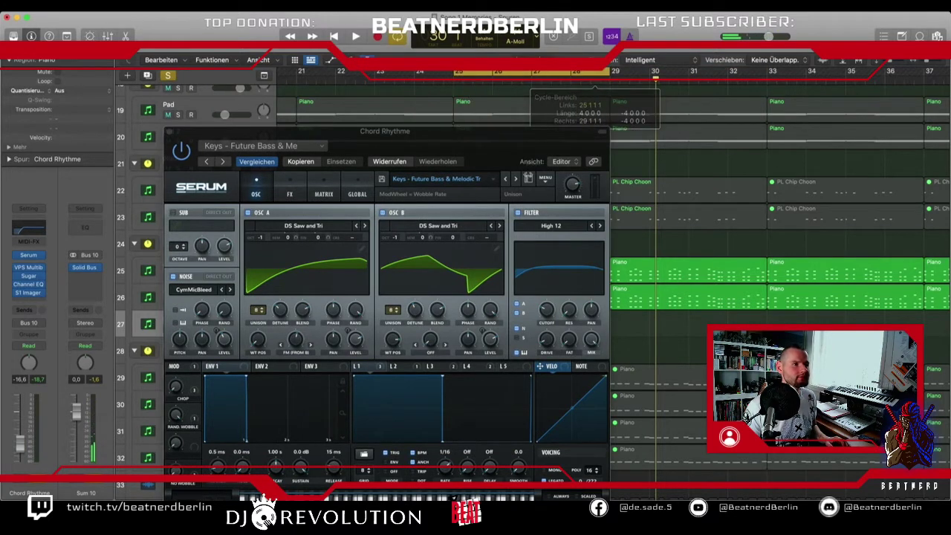
{"action": "key", "text": "space"}
- Continue auditioning the Serum key presets over the loop and settle on Keys - Pop & Future Pop
{"action": "left_click", "coordinate": [515, 179]}
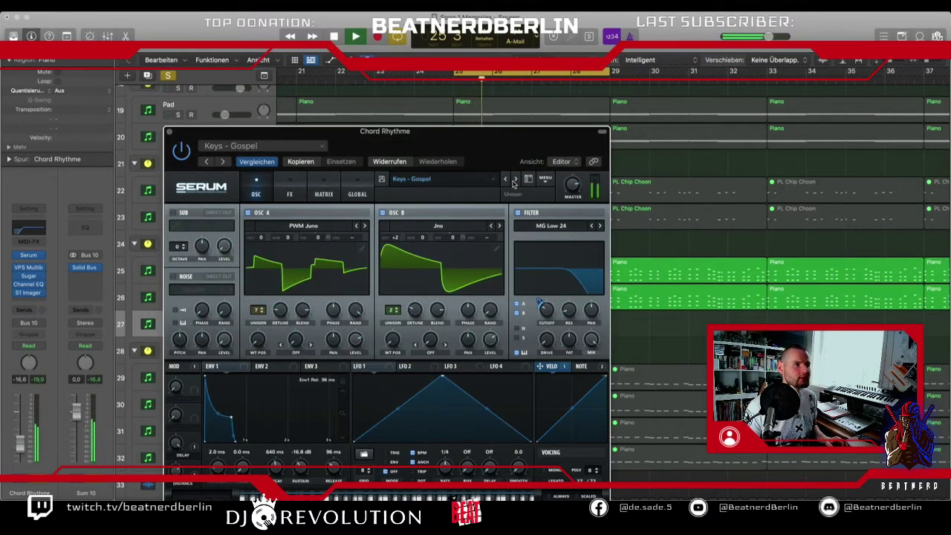
{"action": "left_click", "coordinate": [515, 181]}
{"action": "left_click", "coordinate": [515, 180]}
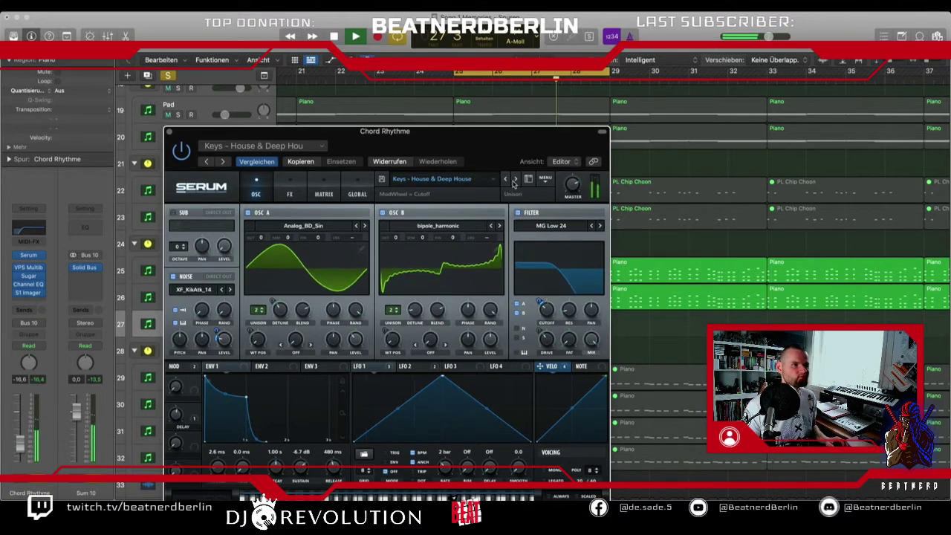
{"action": "left_click", "coordinate": [514, 180]}
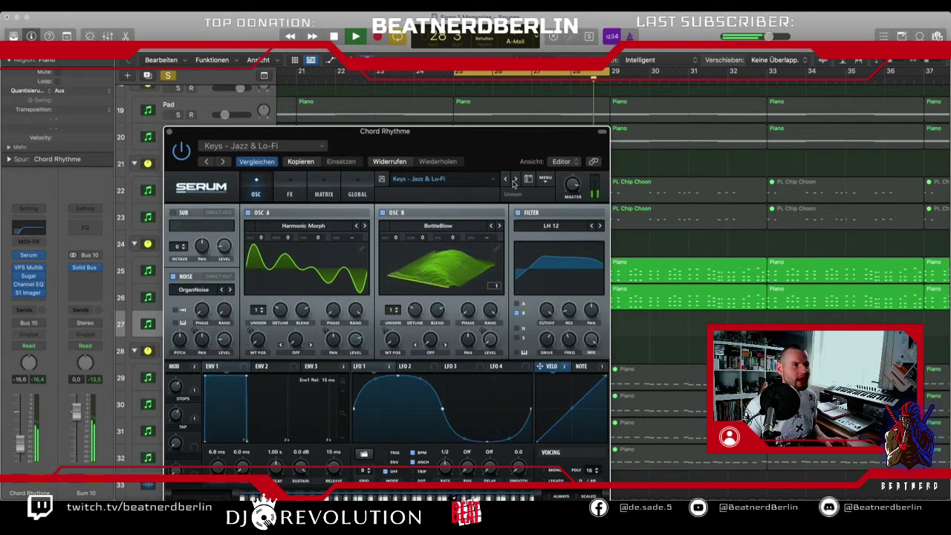
{"action": "left_click", "coordinate": [514, 181]}
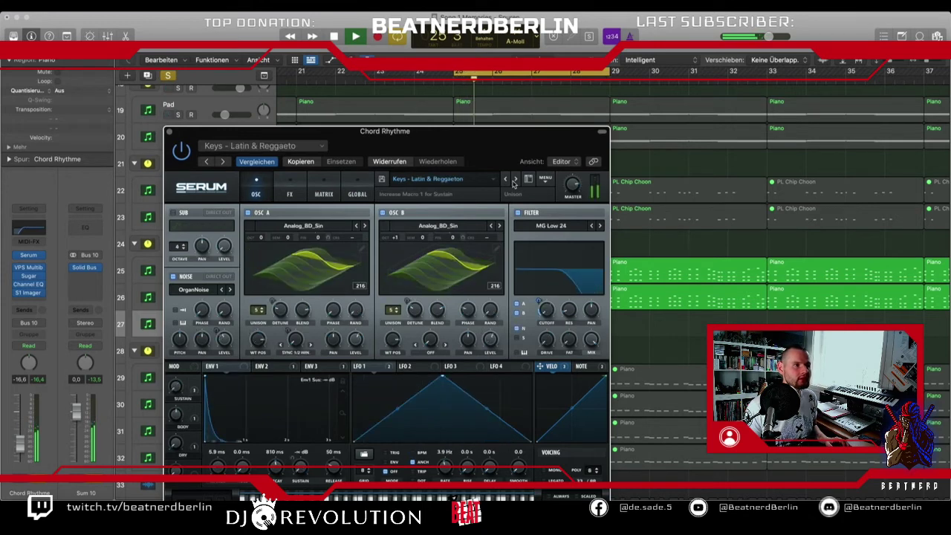
{"action": "left_click", "coordinate": [514, 180]}
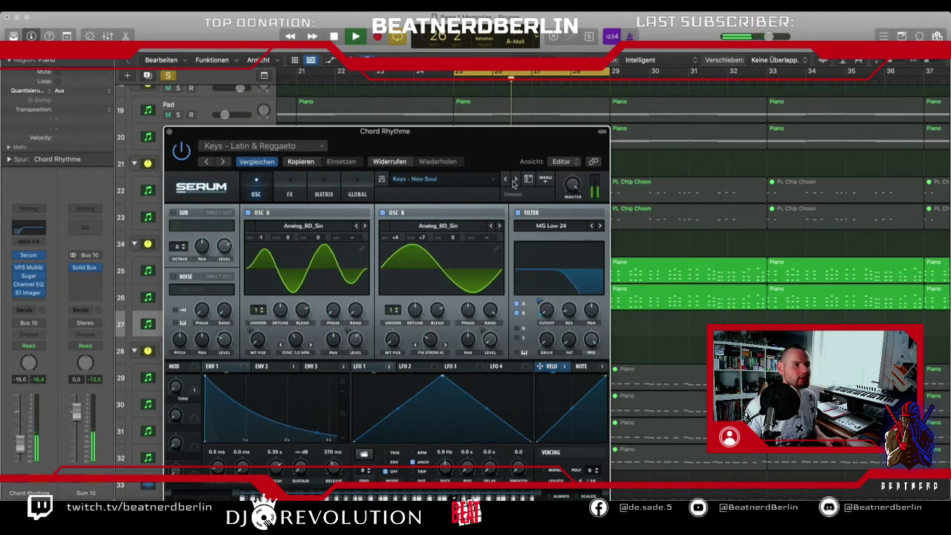
{"action": "left_click", "coordinate": [515, 181]}
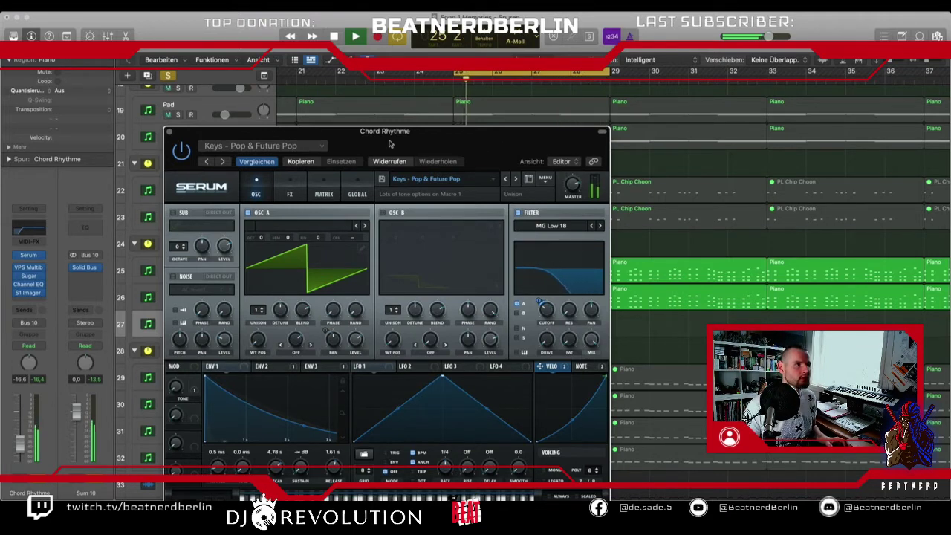
- Close Serum, raise the new Chord Rhythme track's volume to -8.8 dB, clear all solos and play the loop with every track
{"action": "key", "text": "space"}
{"action": "left_click", "coordinate": [170, 131]}
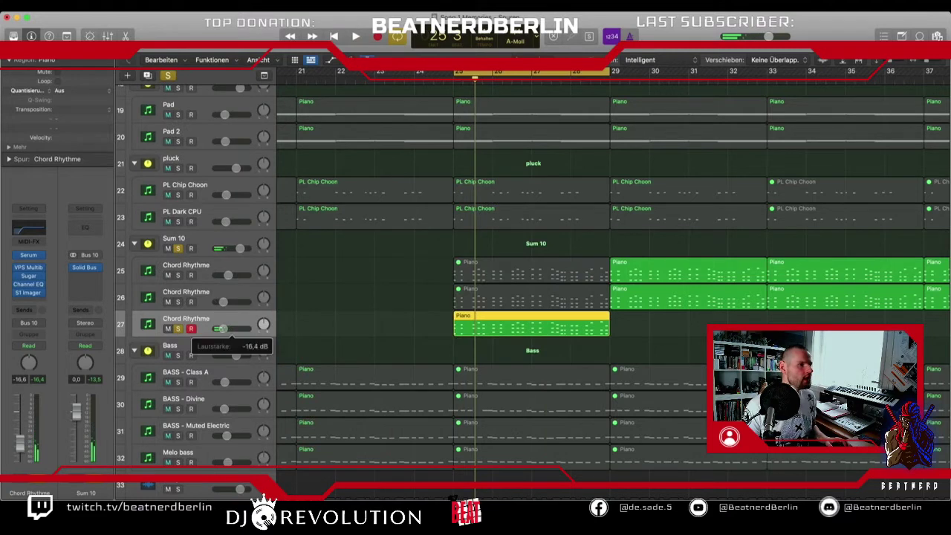
{"action": "left_click", "coordinate": [168, 75]}
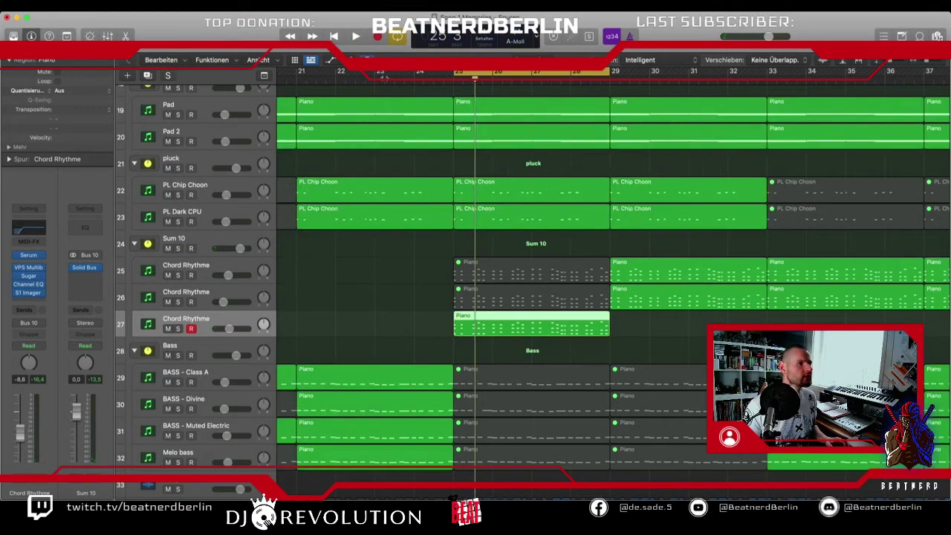
{"action": "key", "text": "space"}
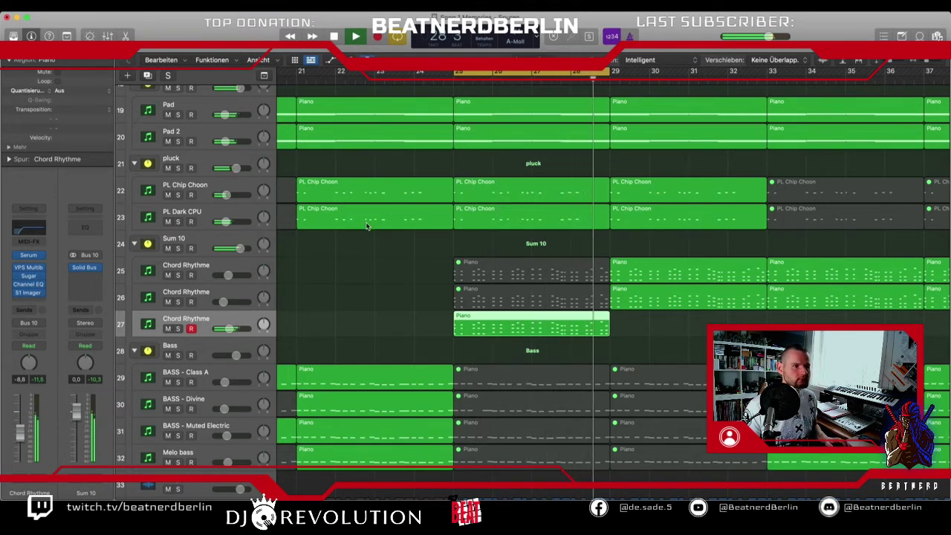
{"action": "key", "text": "space"}
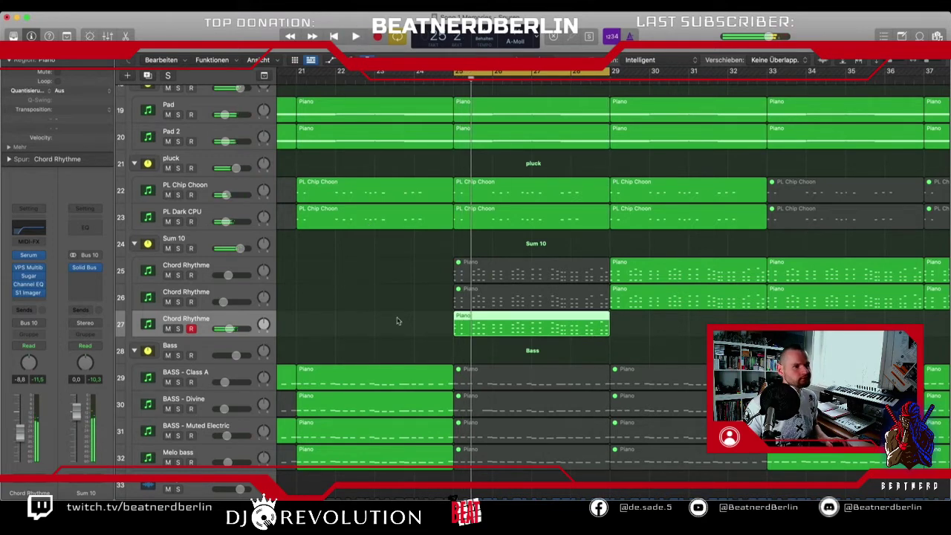
- Open the new Chord Rhythme region in the Piano Roll at its bar 25 start and select a low note in that bar
{"action": "key", "text": "p"}
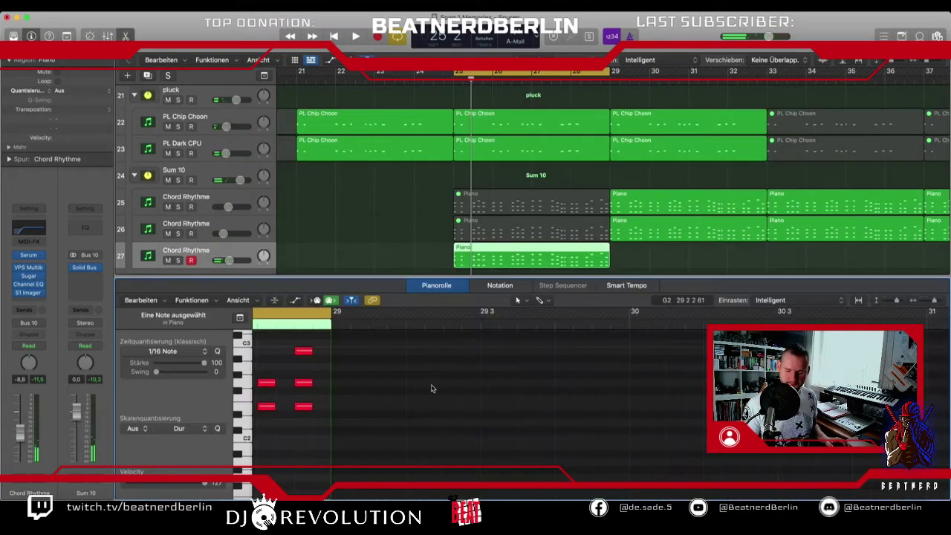
{"action": "scroll", "coordinate": [431, 390], "scroll_direction": "left", "scroll_amount": 5}
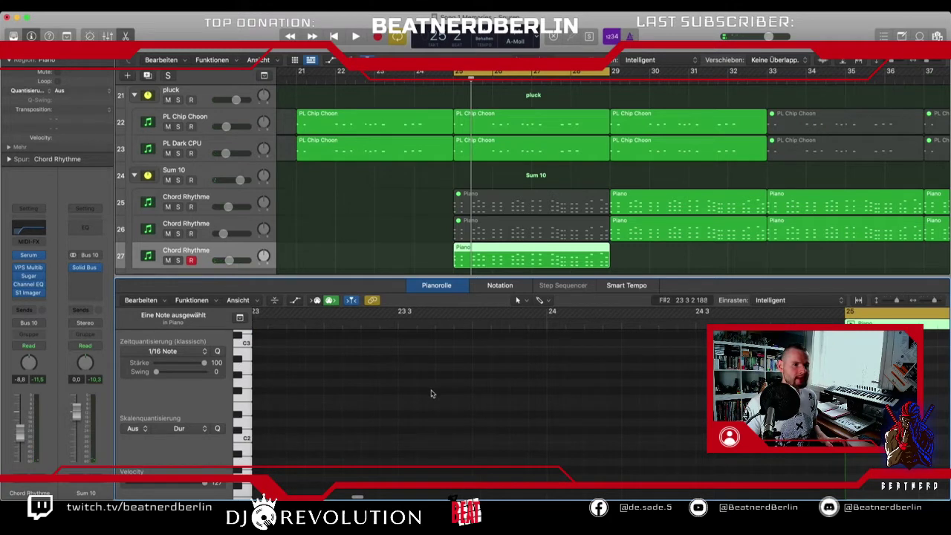
{"action": "scroll", "coordinate": [431, 394], "scroll_direction": "right", "scroll_amount": 3}
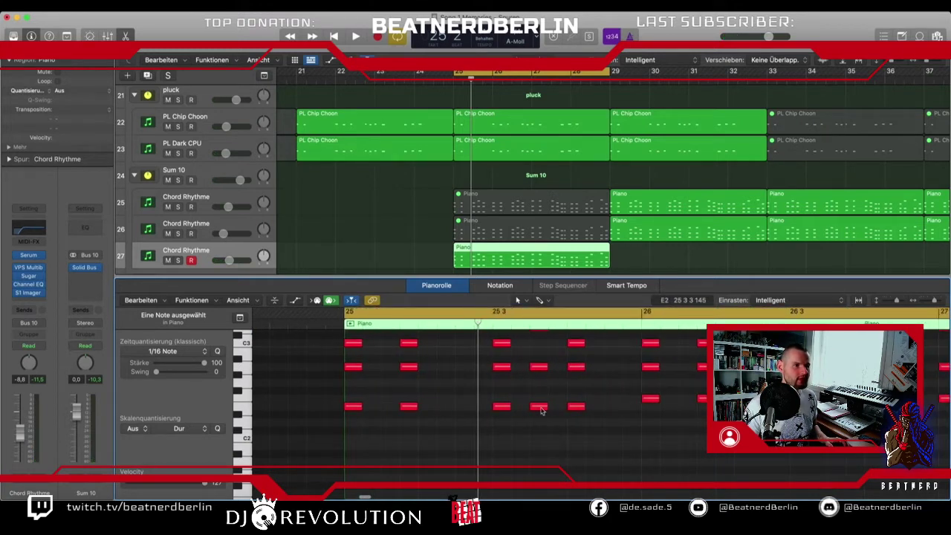
{"action": "left_click", "coordinate": [540, 408]}
{"action": "scroll", "coordinate": [551, 426], "scroll_direction": "up", "scroll_amount": 2}
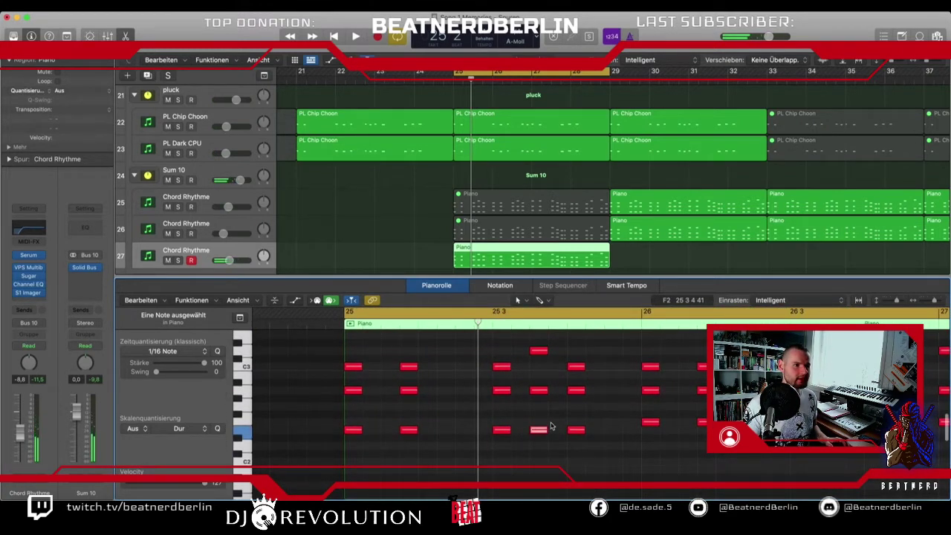
{"action": "scroll", "coordinate": [551, 426], "scroll_direction": "right", "scroll_amount": 1}
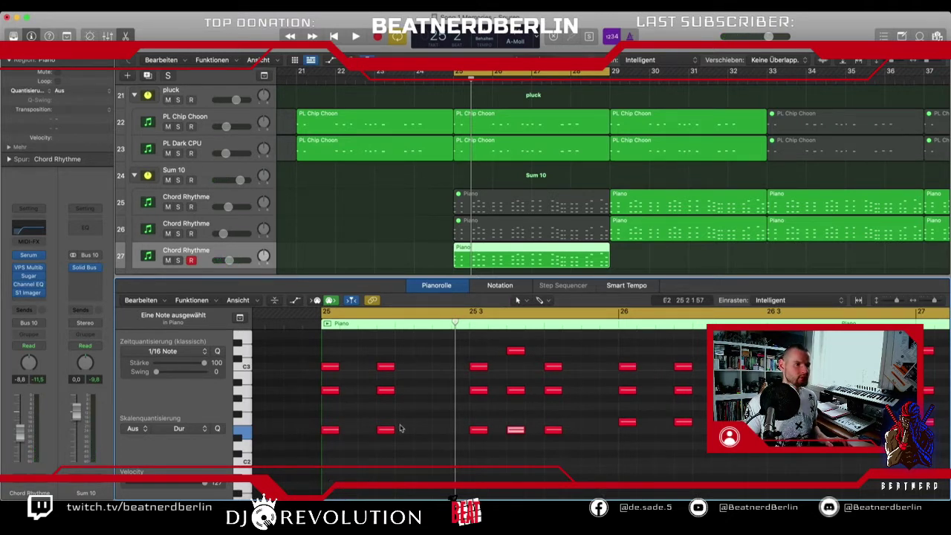
- Delete the repeated chord stabs in bar 25 and lengthen the first chord so it holds until bar 26
{"action": "scroll", "coordinate": [399, 427], "scroll_direction": "down", "scroll_amount": 3}
{"action": "scroll", "coordinate": [406, 408], "scroll_direction": "up", "scroll_amount": 2}
{"action": "scroll", "coordinate": [407, 408], "scroll_direction": "up", "scroll_amount": 2}
{"action": "scroll", "coordinate": [407, 408], "scroll_direction": "right", "scroll_amount": 1}
{"action": "scroll", "coordinate": [406, 360], "scroll_direction": "down", "scroll_amount": 2}
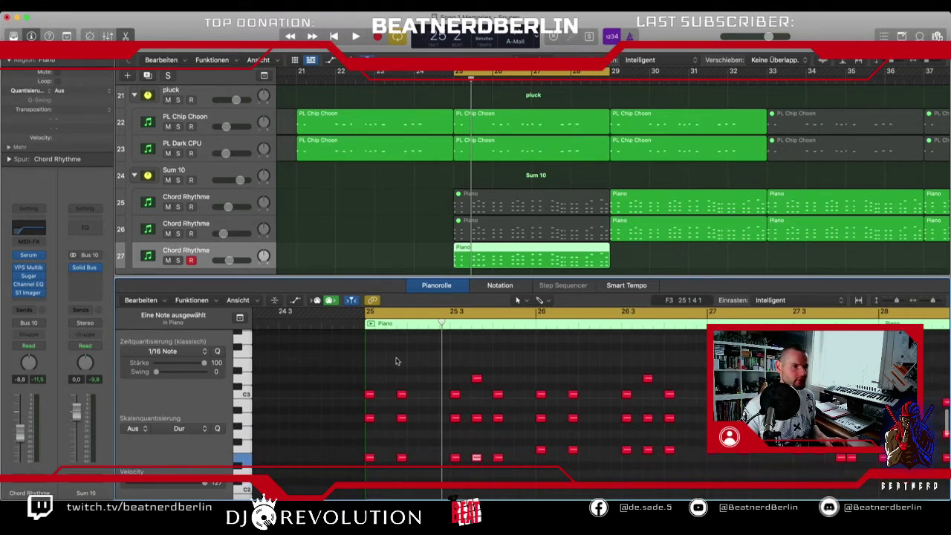
{"action": "left_click_drag", "start_coordinate": [396, 358], "coordinate": [512, 465]}
{"action": "key", "text": "BackSpace"}
{"action": "left_click_drag", "start_coordinate": [387, 382], "coordinate": [669, 355]}
{"action": "left_click", "coordinate": [371, 458]}
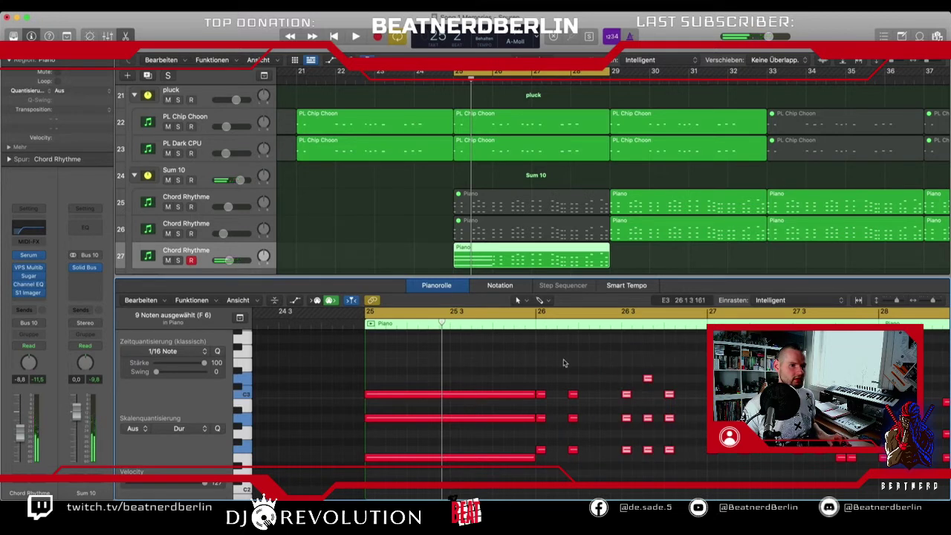
- Try reducing bars 26 to 28 to two held chords by deleting the repeated stabs and lengthening the remaining notes up to bar 29
{"action": "key", "text": "space"}
{"action": "scroll", "coordinate": [505, 382], "scroll_direction": "right", "scroll_amount": 3}
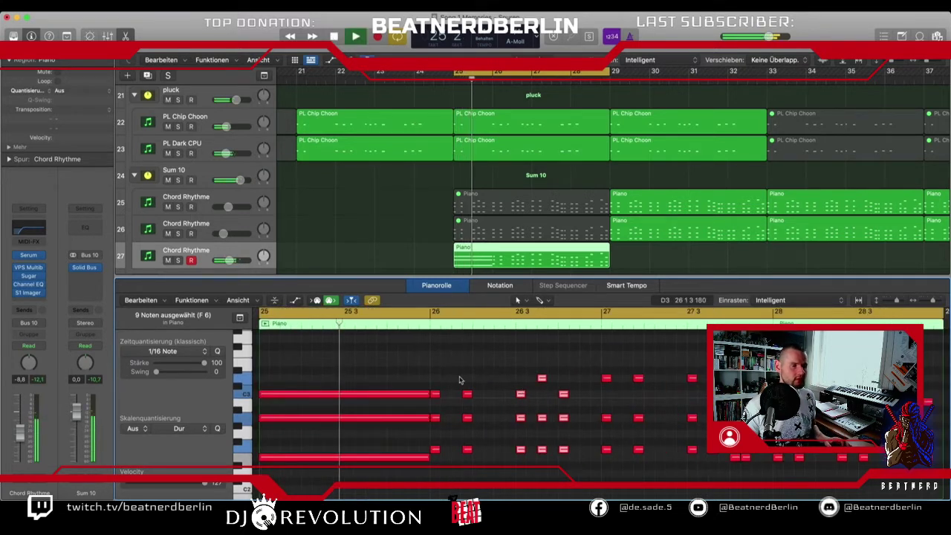
{"action": "key", "text": "space"}
{"action": "left_click_drag", "start_coordinate": [455, 367], "coordinate": [719, 471]}
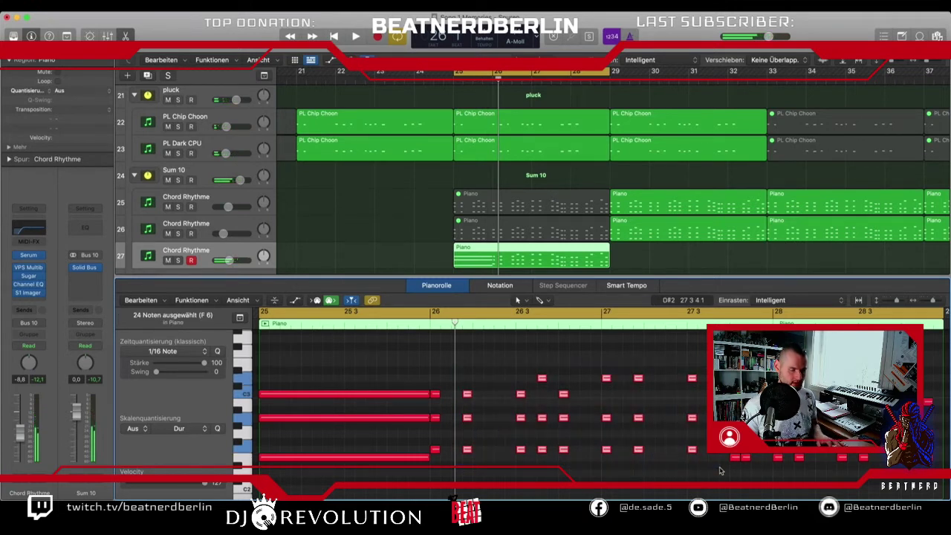
{"action": "key", "text": "alt+shift+Up"}
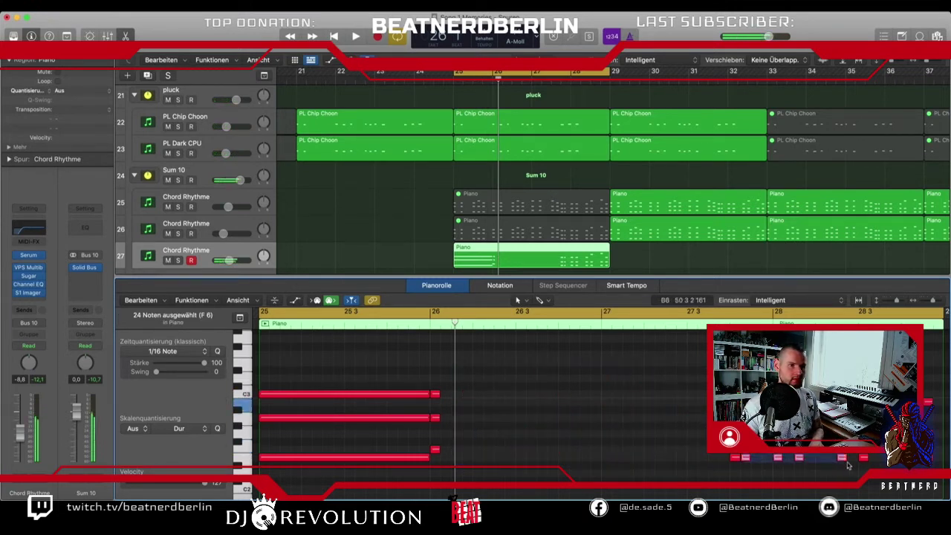
{"action": "key", "text": "alt+shift+Down"}
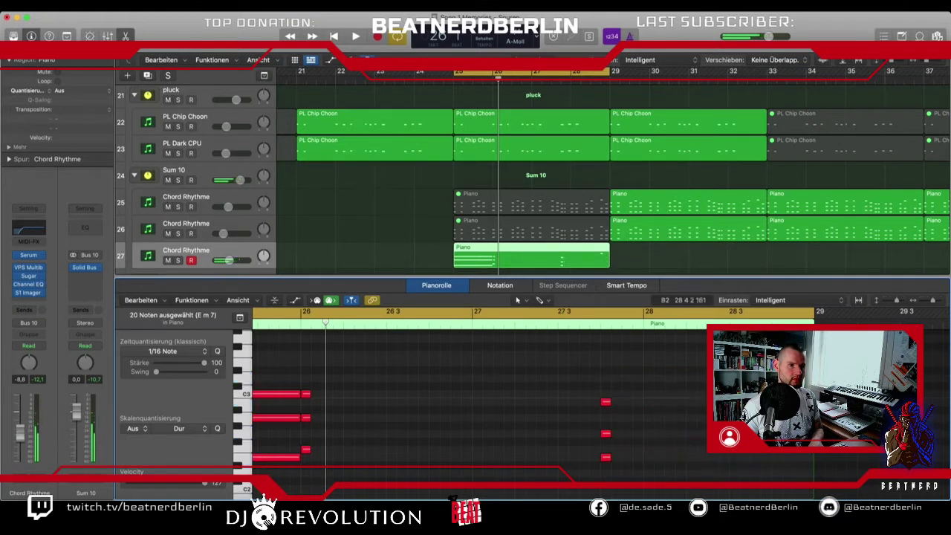
{"action": "key", "text": "Left"}
{"action": "left_click_drag", "start_coordinate": [352, 362], "coordinate": [599, 454]}
{"action": "left_click", "coordinate": [611, 401]}
{"action": "left_click_drag", "start_coordinate": [614, 392], "coordinate": [765, 401]}
{"action": "key", "text": "space"}
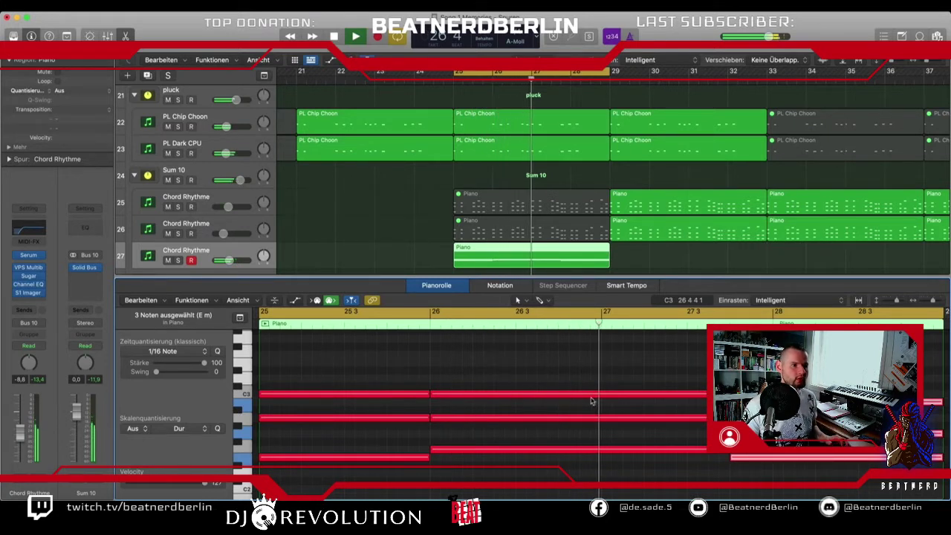
- Stop playback and undo the note lengthening and deletions made after the first chord of bar 26
{"action": "key", "text": "space"}
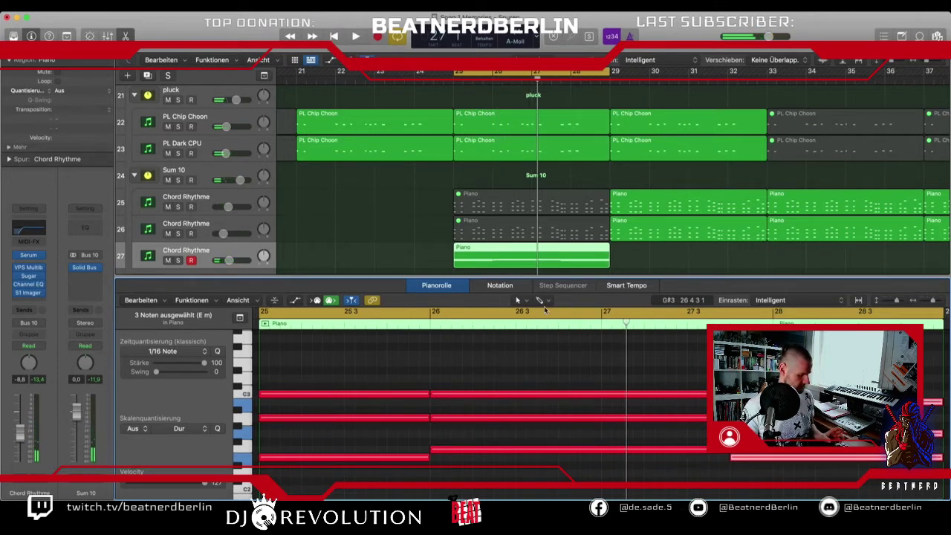
{"action": "key", "text": "super+z"}
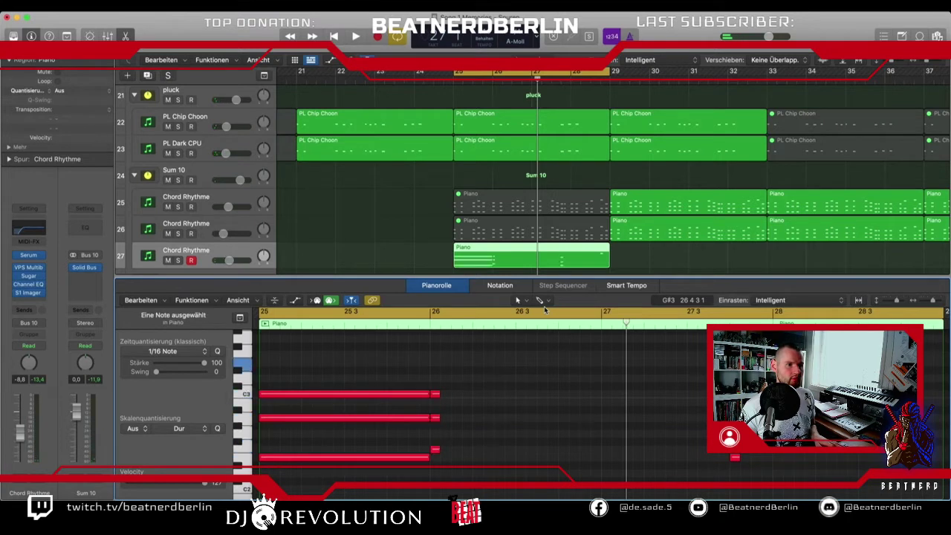
{"action": "key", "text": "super+z"}
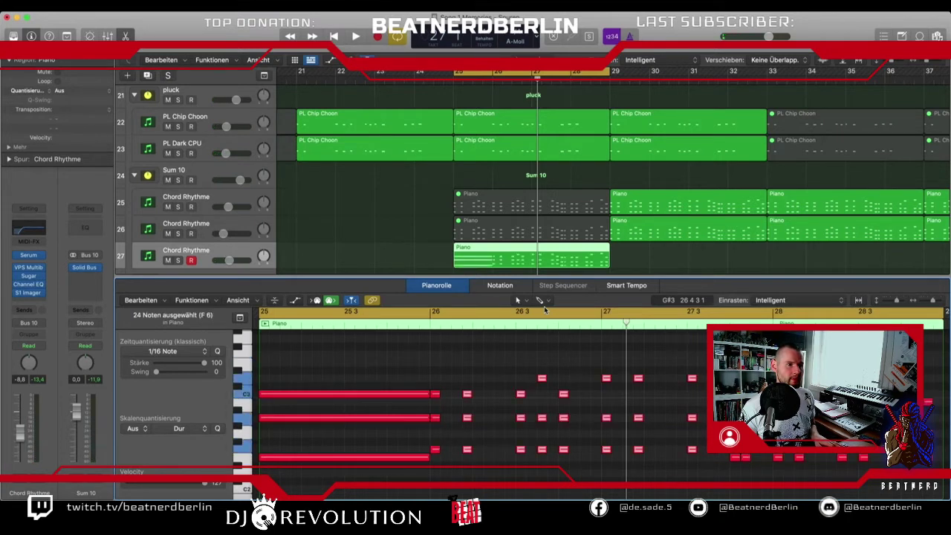
- Delete the repeated stabs from bar 26 onward, keeping the first chords of bars 26 and 27 and the first chord of the final change
{"action": "left_click", "coordinate": [582, 439]}
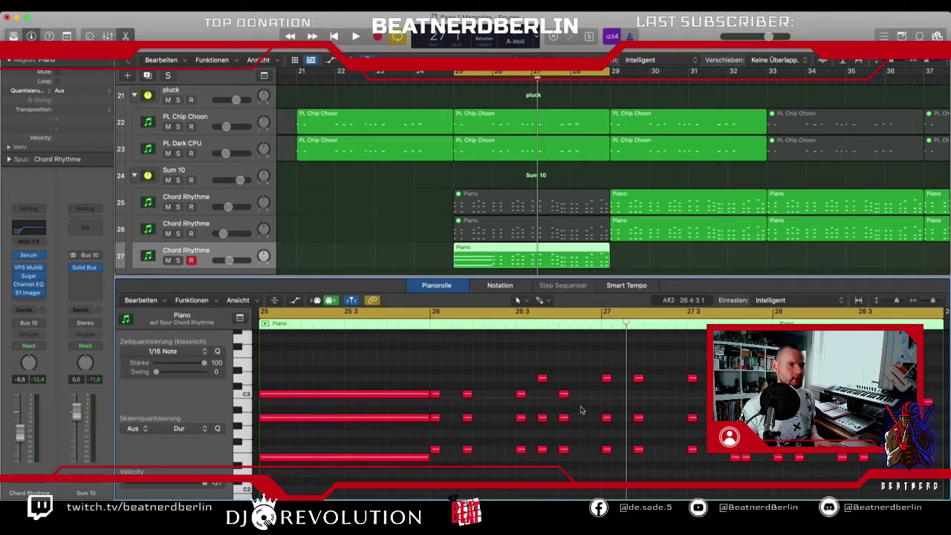
{"action": "left_click_drag", "start_coordinate": [586, 374], "coordinate": [465, 480]}
{"action": "key", "text": "Delete"}
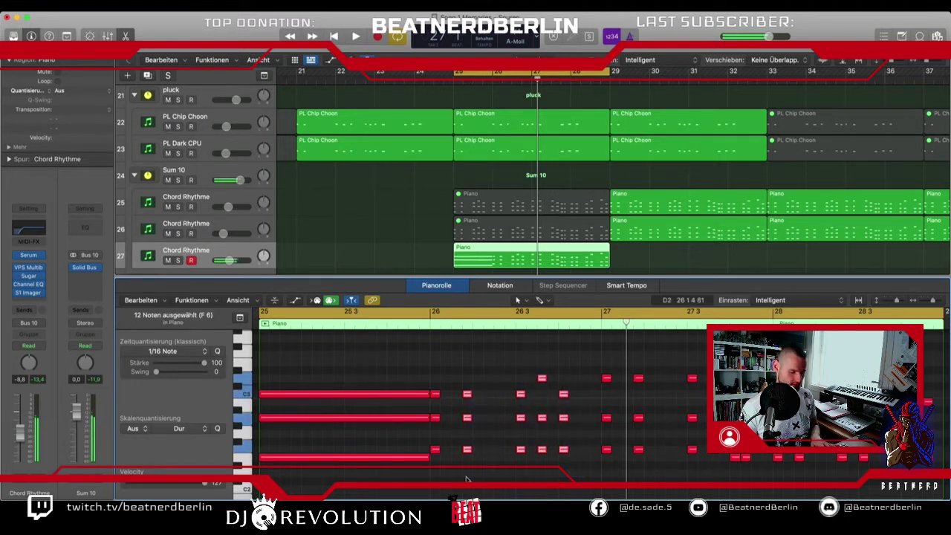
{"action": "left_click_drag", "start_coordinate": [637, 363], "coordinate": [718, 476]}
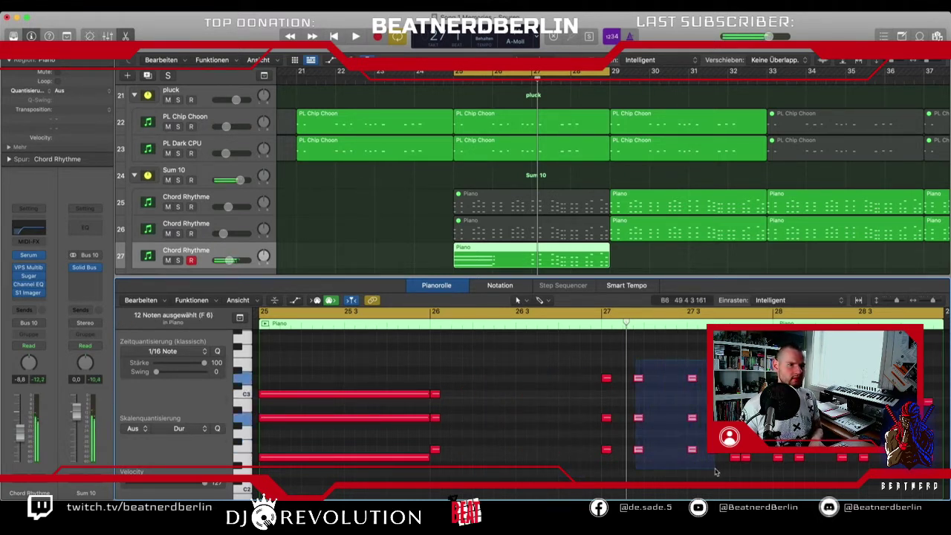
{"action": "key", "text": "Delete"}
{"action": "key", "text": "super+v"}
- Lengthen the three remaining short chords so each holds until the next chord and the last one ends at bar 29
{"action": "scroll", "coordinate": [435, 447], "scroll_direction": "down", "scroll_amount": 3}
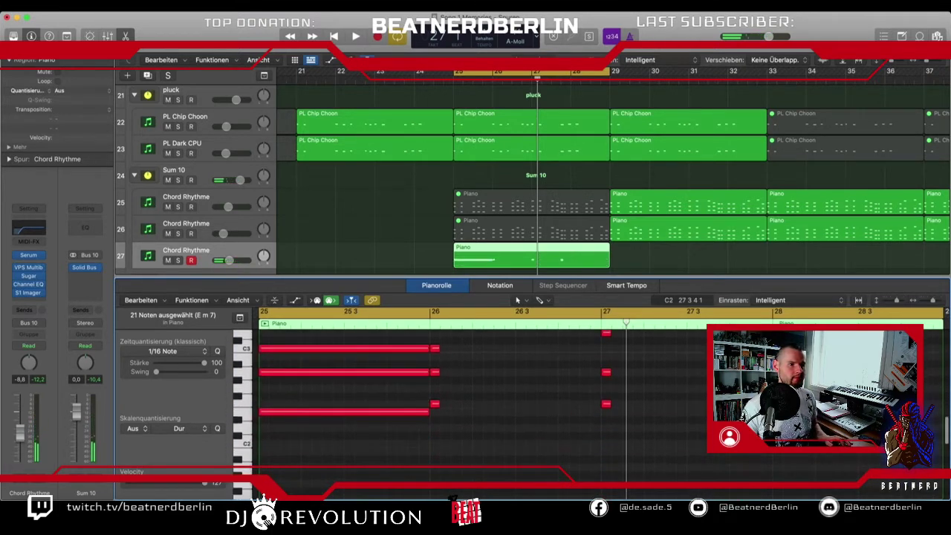
{"action": "left_click_drag", "start_coordinate": [438, 476], "coordinate": [729, 390]}
{"action": "left_click_drag", "start_coordinate": [734, 466], "coordinate": [834, 475]}
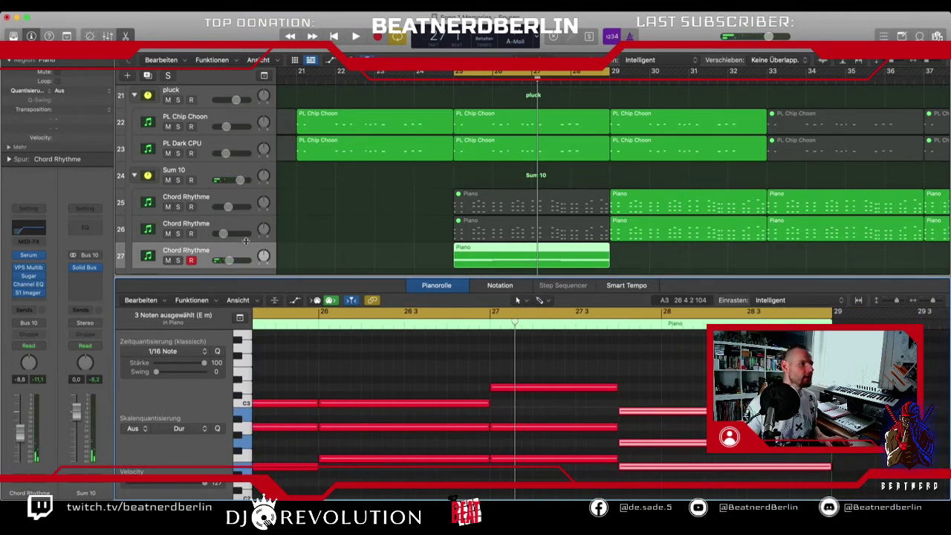
- Solo the new Chord Rhythme track with its VPS Multib and Sugar effects bypassed, play the loop and open Serum
{"action": "left_click", "coordinate": [177, 260]}
{"action": "key", "text": "space"}
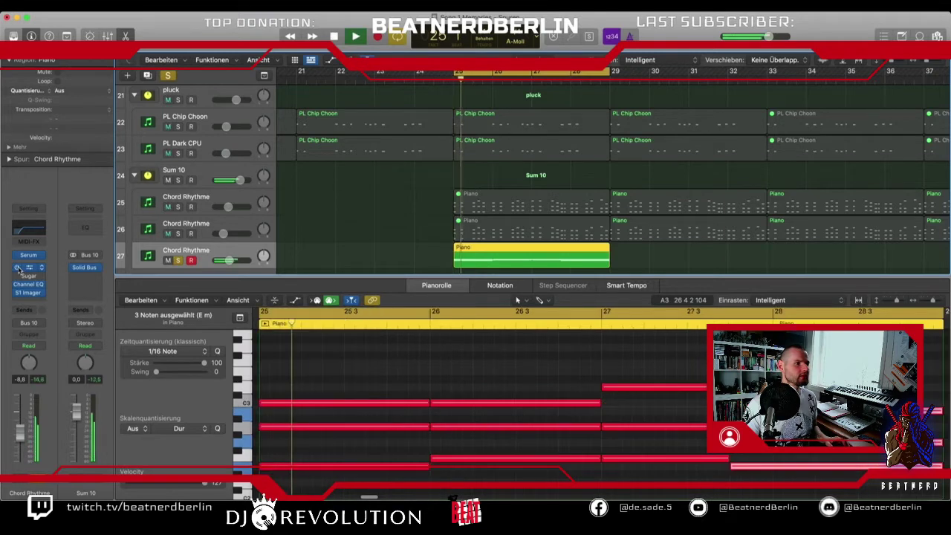
{"action": "left_click", "coordinate": [30, 257]}
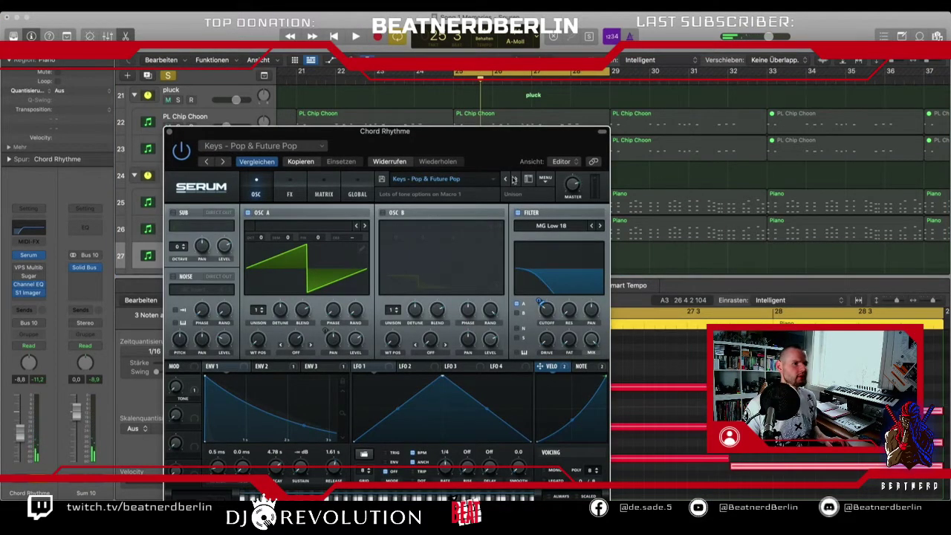
- Audition the Serum presets following Keys - Pop & Future Pop over the loop and settle on Keys - Trance & Psytrance
{"action": "left_click", "coordinate": [517, 180]}
{"action": "key", "text": "space"}
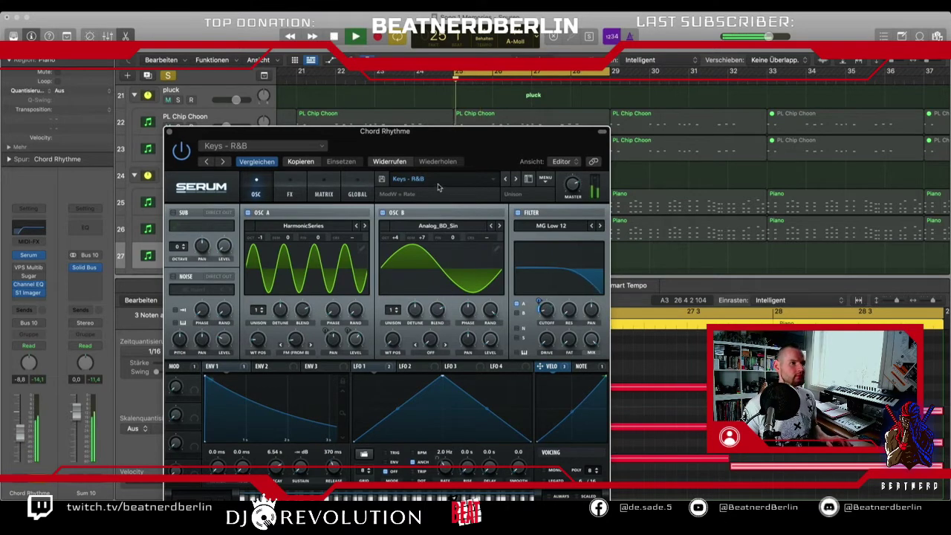
{"action": "left_click", "coordinate": [518, 180]}
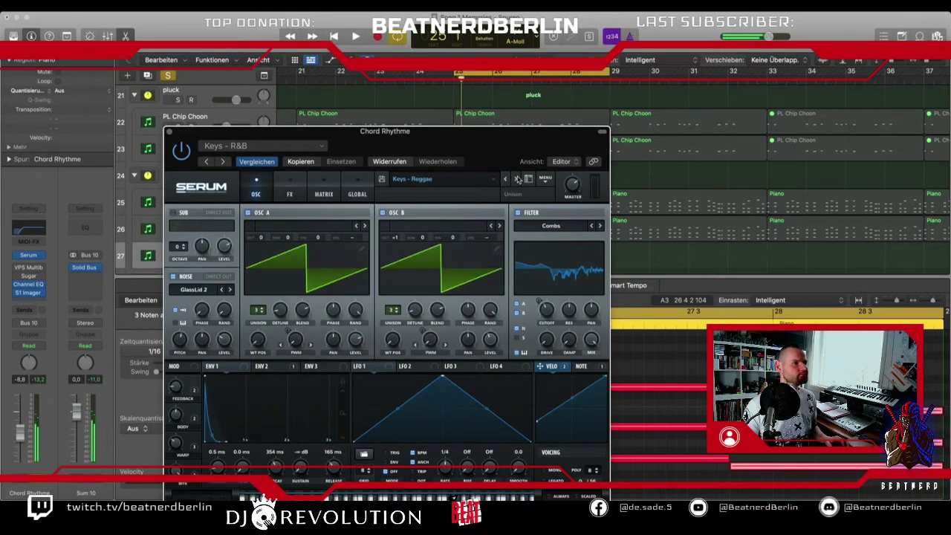
{"action": "left_click", "coordinate": [518, 180]}
{"action": "left_click", "coordinate": [518, 180]}
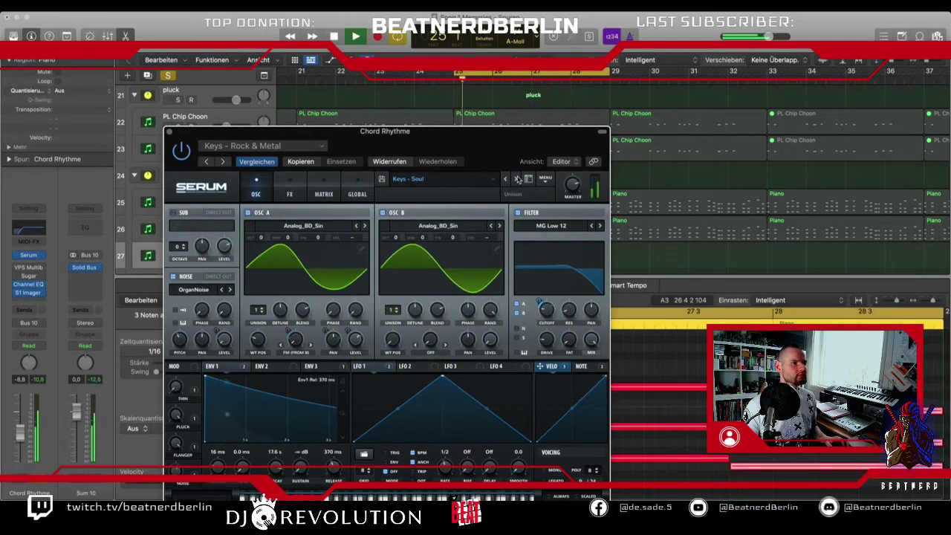
{"action": "left_click", "coordinate": [519, 180]}
{"action": "left_click", "coordinate": [518, 180]}
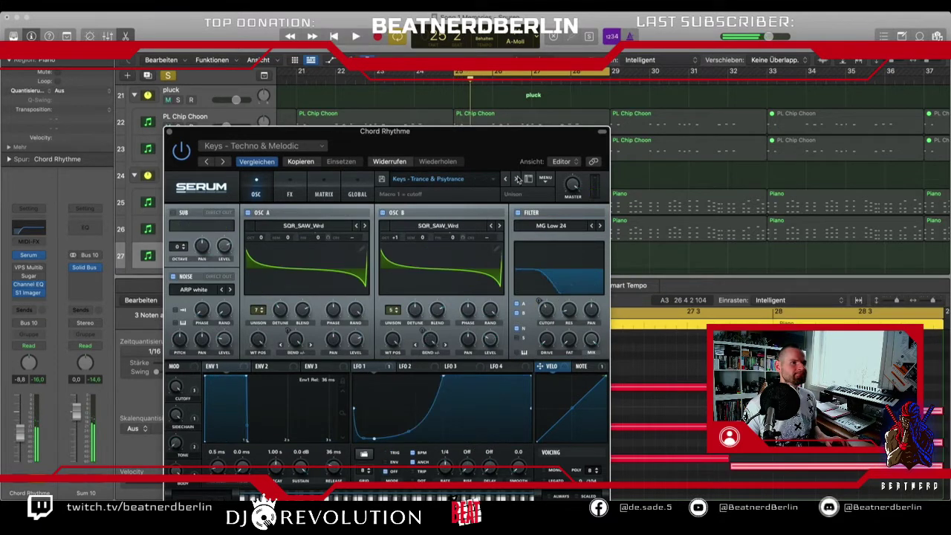
{"action": "left_click", "coordinate": [518, 180]}
{"action": "left_click", "coordinate": [508, 180]}
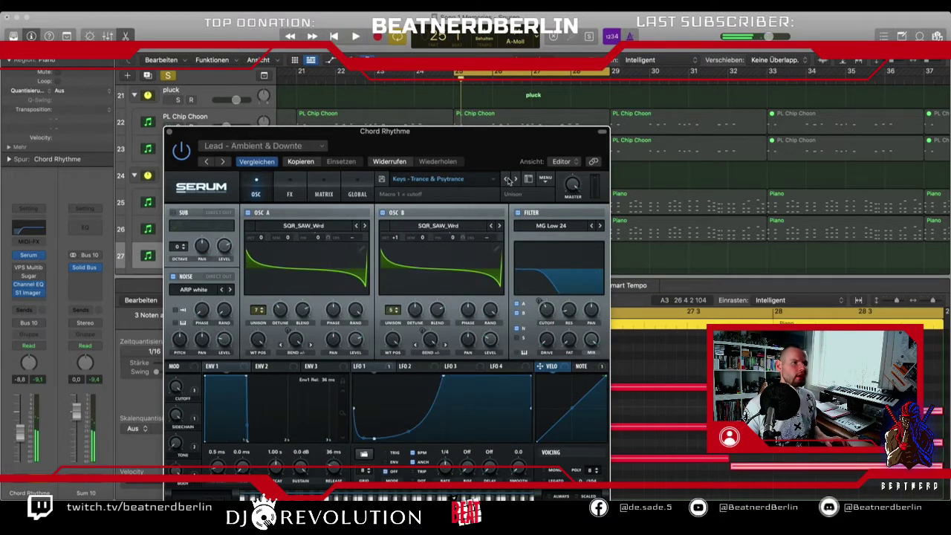
{"action": "key", "text": "space"}
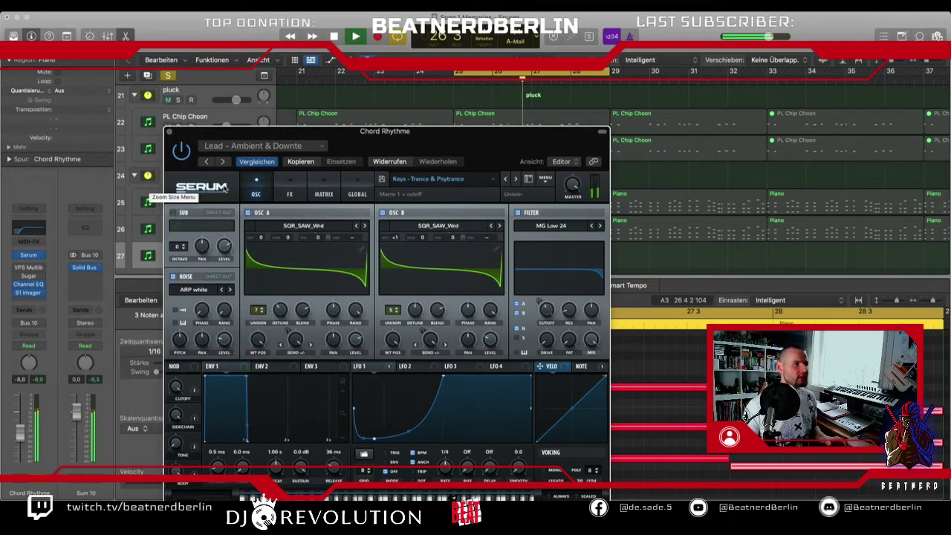
- Close Serum, remove the solo from the new Chord Rhythme track and play the loop with all tracks
{"action": "key", "text": "space"}
{"action": "left_click", "coordinate": [168, 131]}
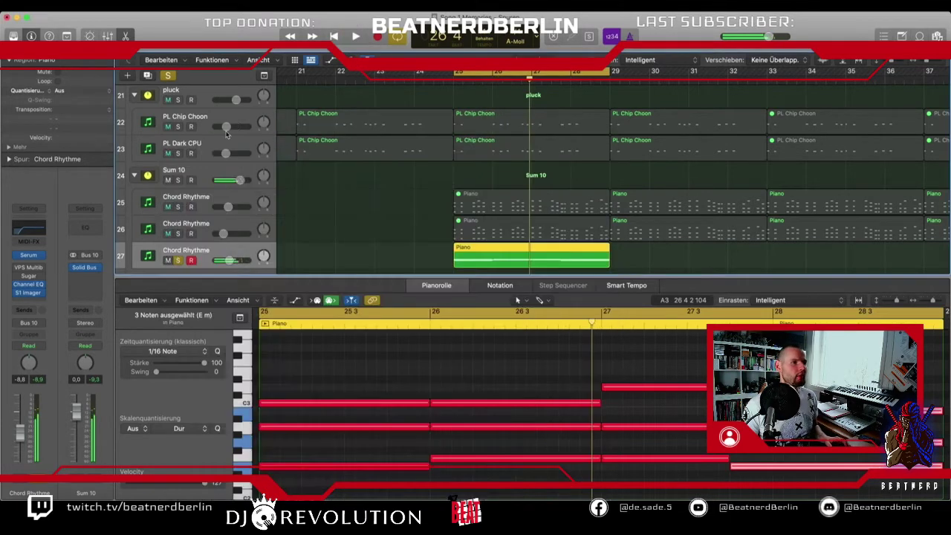
{"action": "left_click", "coordinate": [179, 260]}
{"action": "key", "text": "space"}
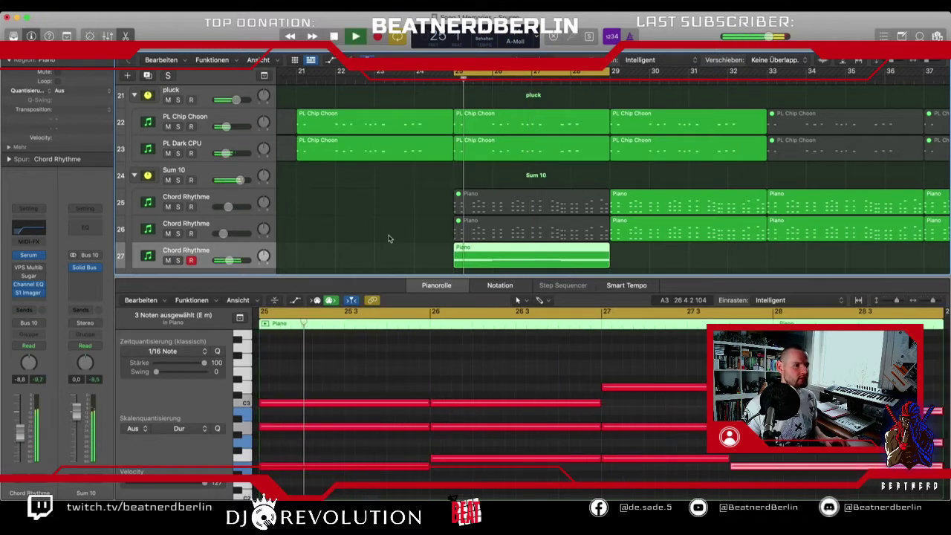
- Lower the new Chord Rhythme track's volume to -15.2 dB while the loop plays, and stop playback
{"action": "left_click_drag", "start_coordinate": [233, 260], "coordinate": [220, 262]}
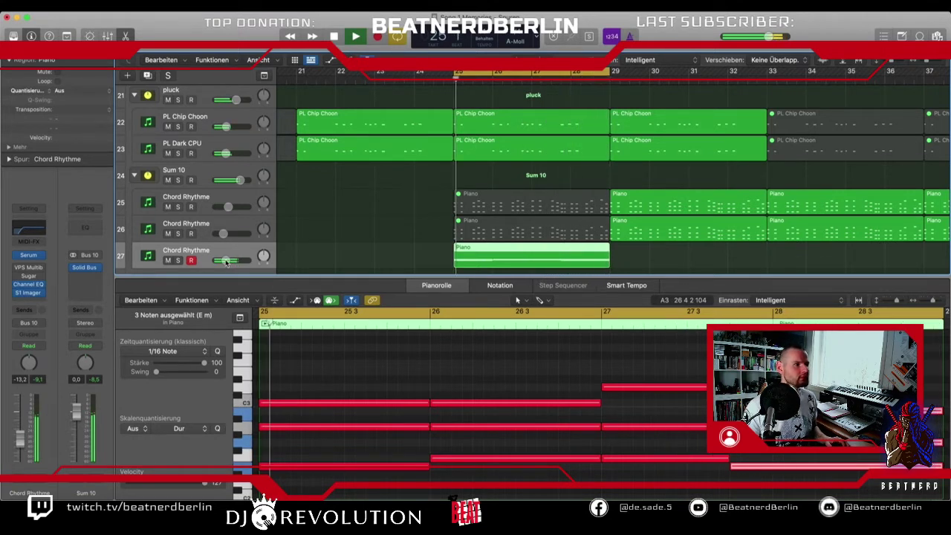
{"action": "scroll", "coordinate": [372, 231], "scroll_direction": "down", "scroll_amount": 1}
{"action": "scroll", "coordinate": [372, 230], "scroll_direction": "down", "scroll_amount": 1}
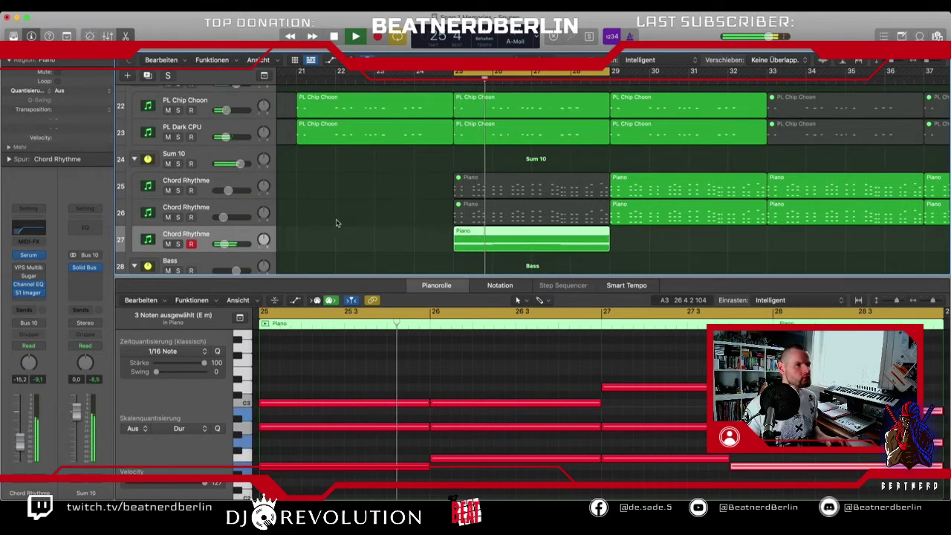
{"action": "key", "text": "space"}
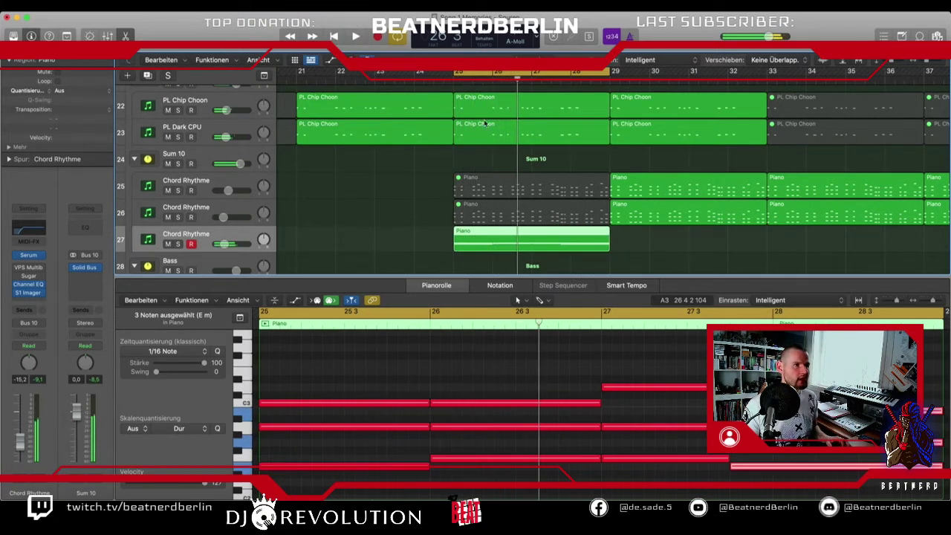
- Turn off the cycle range and close the Piano Roll to return to the full arrangement
{"action": "left_click", "coordinate": [484, 73]}
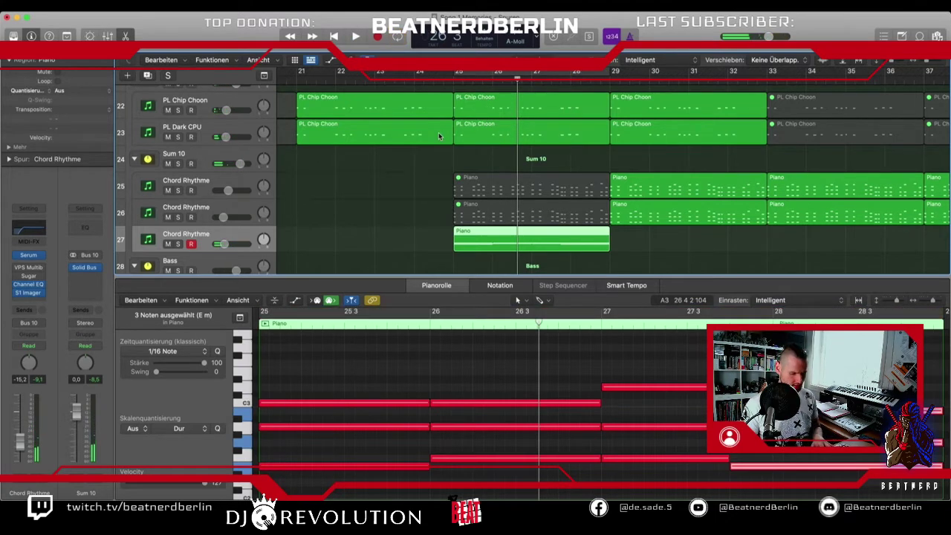
{"action": "key", "text": "e"}
{"action": "scroll", "coordinate": [438, 139], "scroll_direction": "up", "scroll_amount": 2}
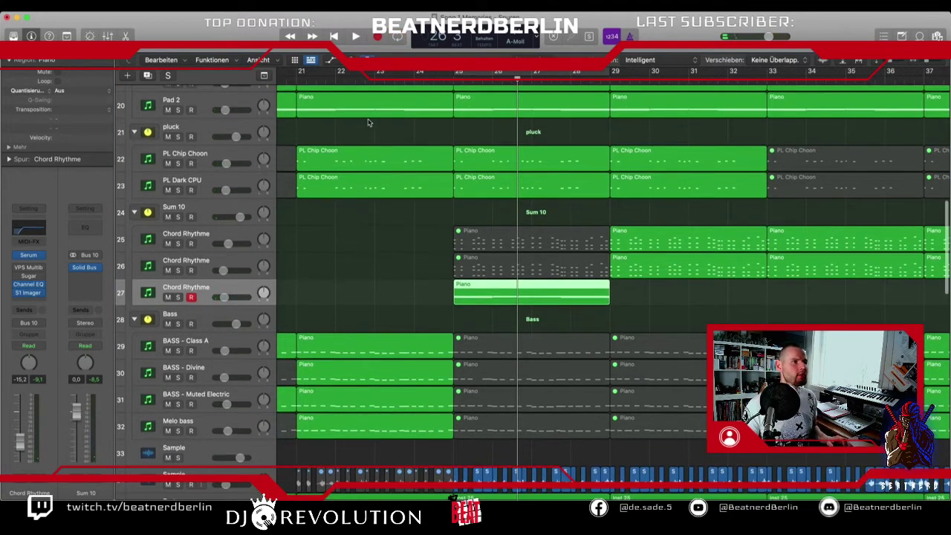
- Play the break from bar 21 and copy the sustained Chord Rhythme region on track 27 to bars 29 to 33
{"action": "key", "text": "space"}
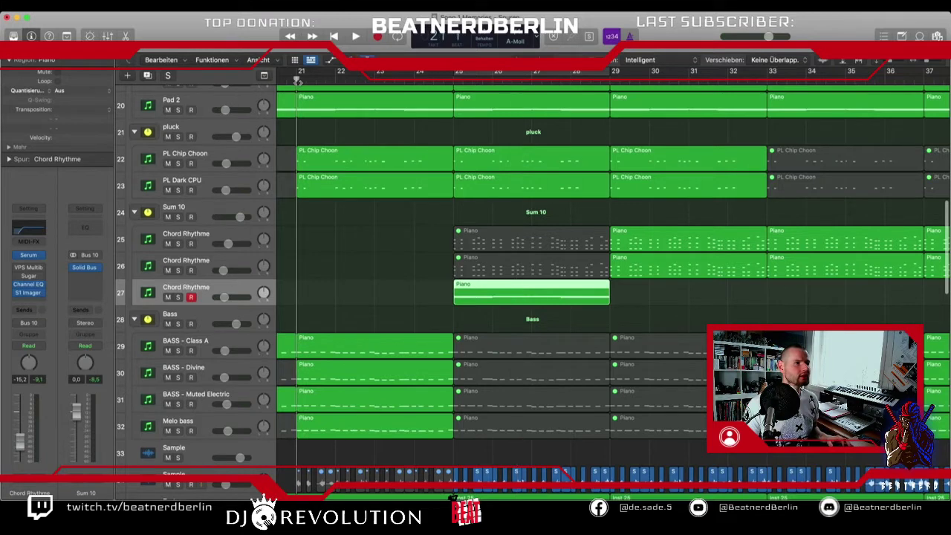
{"action": "scroll", "coordinate": [438, 356], "scroll_direction": "up", "scroll_amount": 3}
{"action": "scroll", "coordinate": [438, 356], "scroll_direction": "down", "scroll_amount": 1}
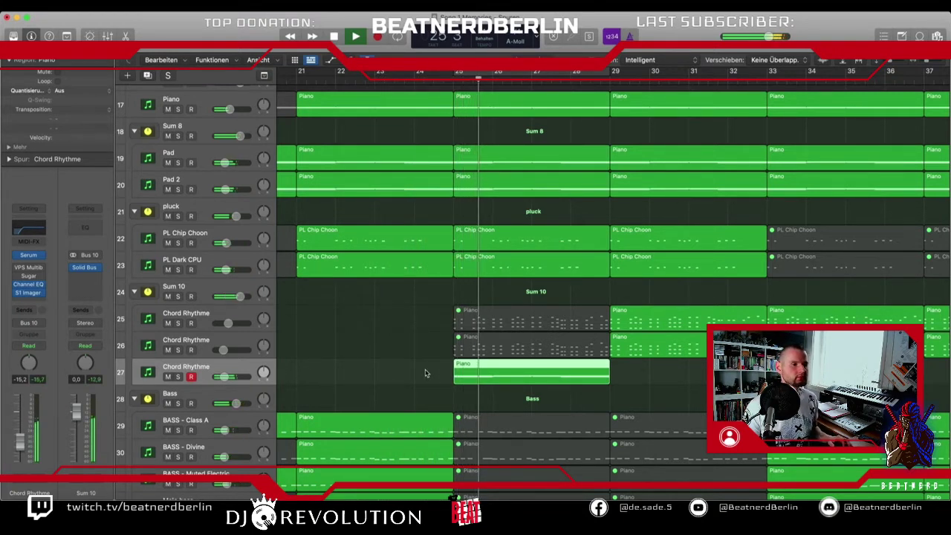
{"action": "scroll", "coordinate": [426, 373], "scroll_direction": "down", "scroll_amount": 1}
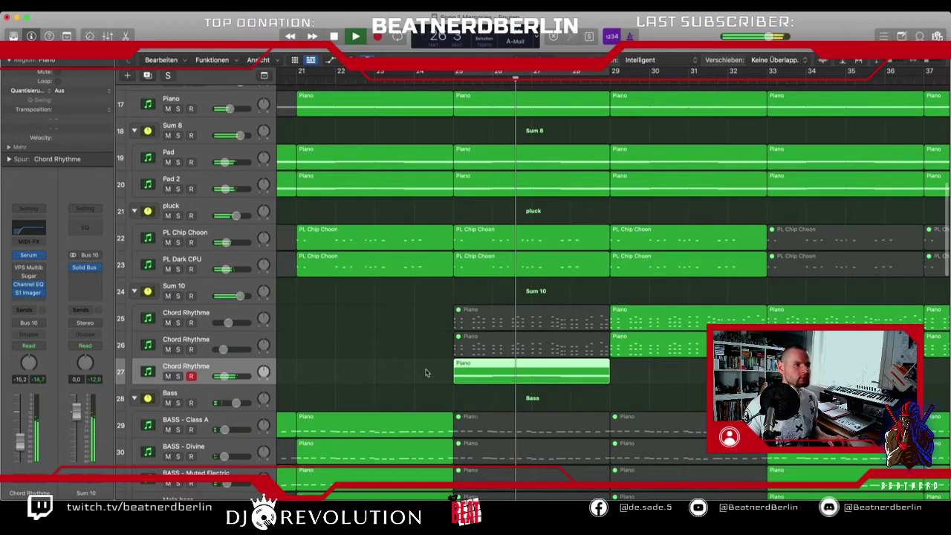
{"action": "scroll", "coordinate": [428, 368], "scroll_direction": "right", "scroll_amount": 2}
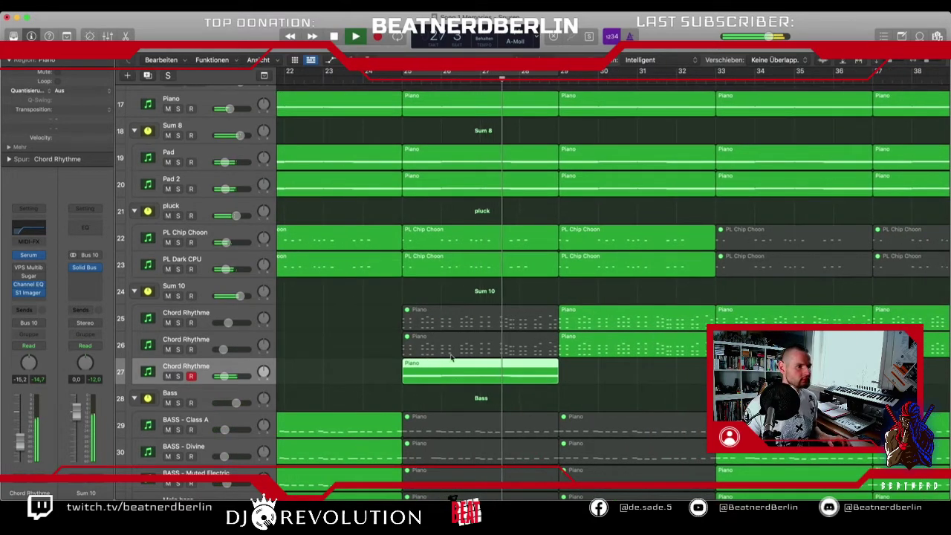
{"action": "left_click_drag", "start_coordinate": [431, 363], "coordinate": [605, 385]}
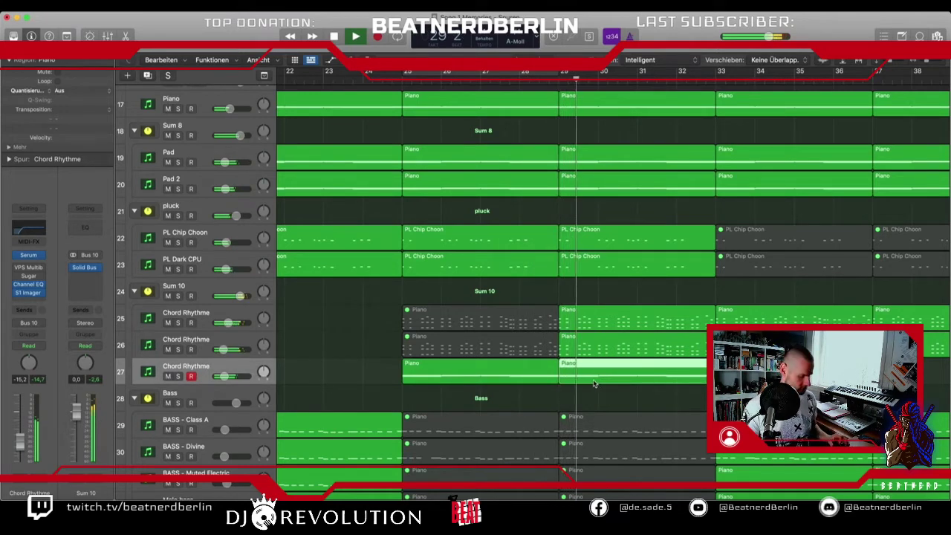
{"action": "scroll", "coordinate": [591, 382], "scroll_direction": "right", "scroll_amount": 3}
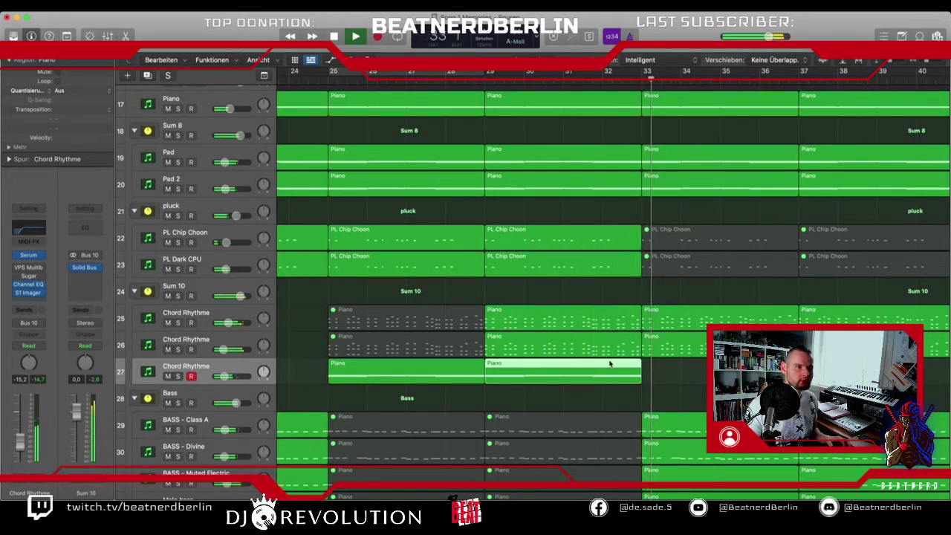
{"action": "key", "text": "space"}
- Shorten the Chord Rhythme, PL Dark CPU and PL Chip Choon regions from bar 29 to end one beat before bar 33
{"action": "left_click_drag", "start_coordinate": [641, 377], "coordinate": [629, 354]}
{"action": "left_click_drag", "start_coordinate": [640, 322], "coordinate": [631, 327]}
{"action": "scroll", "coordinate": [641, 356], "scroll_direction": "up", "scroll_amount": 5}
{"action": "left_click_drag", "start_coordinate": [638, 386], "coordinate": [626, 390]}
{"action": "left_click_drag", "start_coordinate": [640, 358], "coordinate": [627, 363]}
- Shorten the Pad, Pad 2 and Piano regions from bar 29 to end one beat before bar 33
{"action": "left_click_drag", "start_coordinate": [638, 306], "coordinate": [629, 285]}
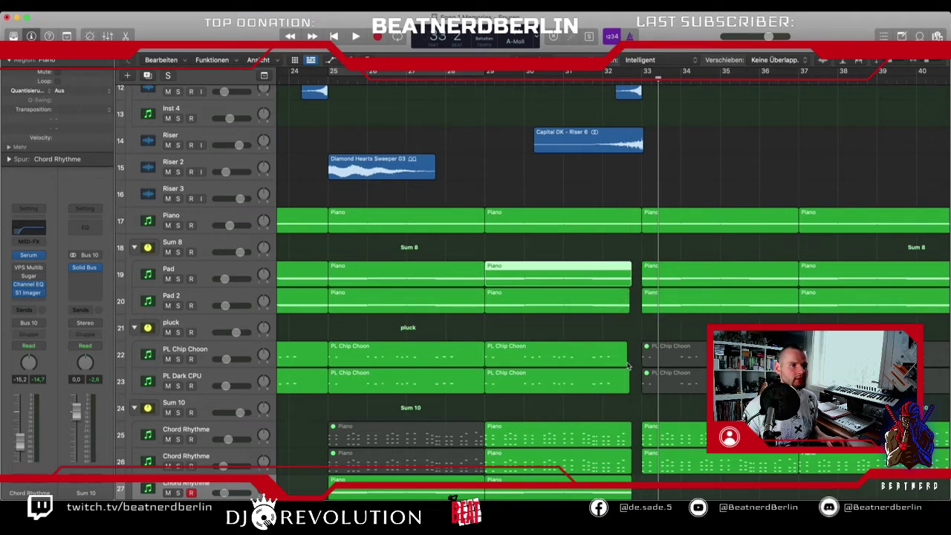
{"action": "scroll", "coordinate": [626, 359], "scroll_direction": "up", "scroll_amount": 3}
{"action": "left_click_drag", "start_coordinate": [629, 377], "coordinate": [630, 381]}
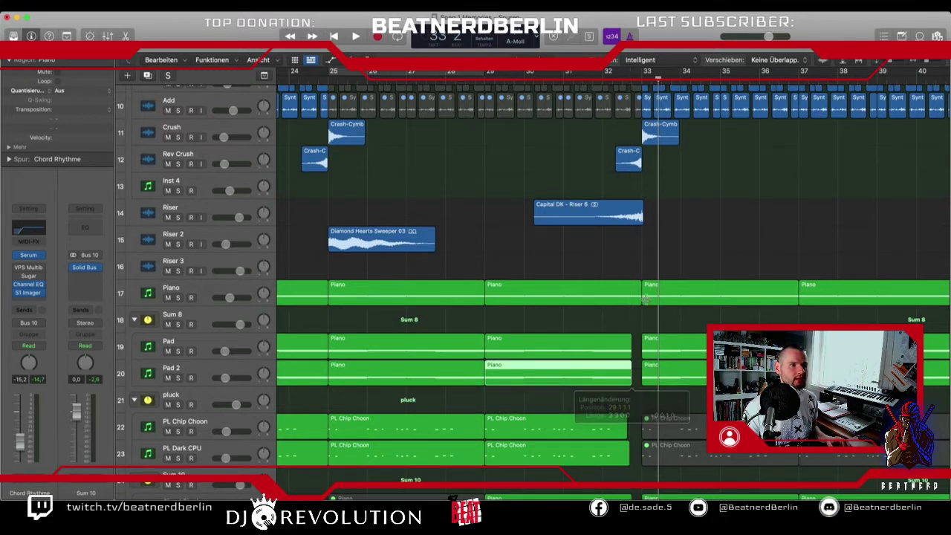
{"action": "left_click", "coordinate": [638, 301]}
{"action": "left_click_drag", "start_coordinate": [637, 301], "coordinate": [630, 301]}
- Mute the Sample slice on track 34 in the last beat before bar 33
{"action": "scroll", "coordinate": [629, 301], "scroll_direction": "up", "scroll_amount": 5}
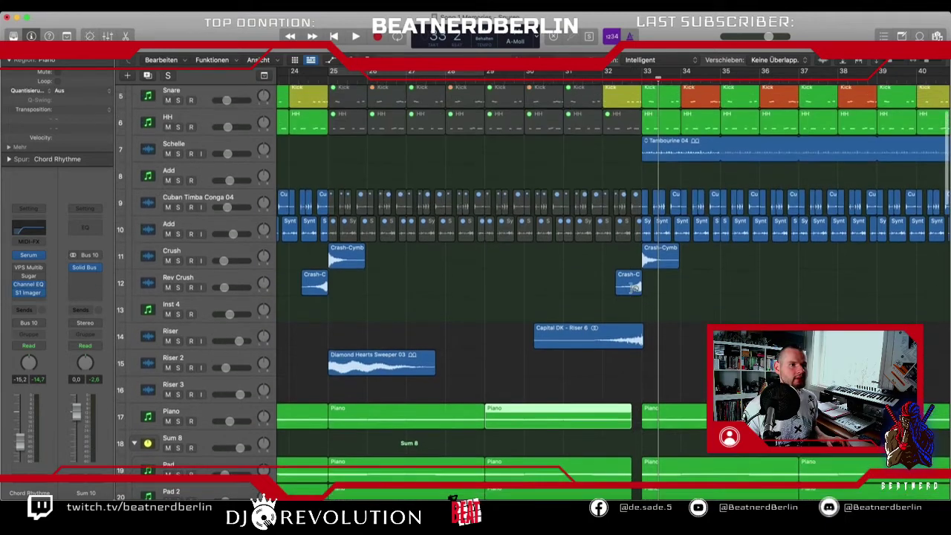
{"action": "scroll", "coordinate": [624, 282], "scroll_direction": "up", "scroll_amount": 4}
{"action": "scroll", "coordinate": [633, 220], "scroll_direction": "down", "scroll_amount": 20}
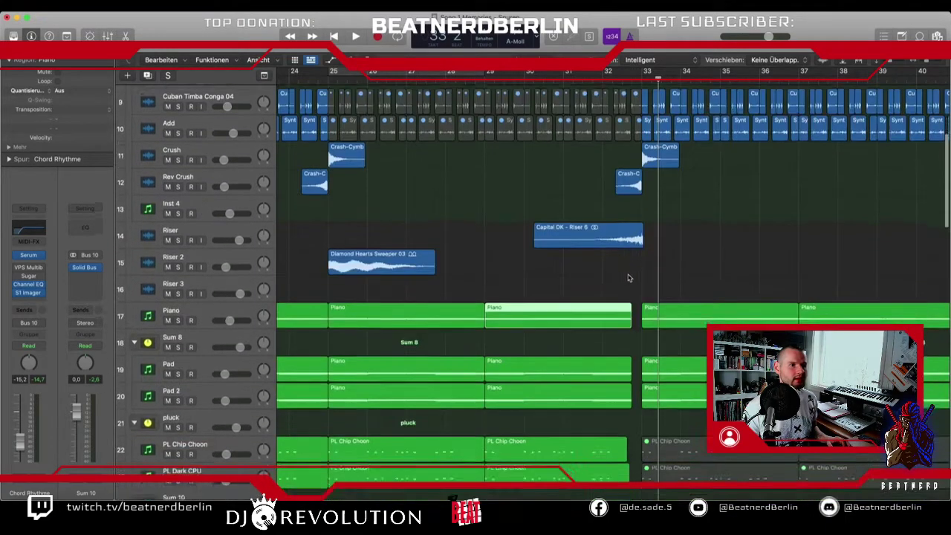
{"action": "scroll", "coordinate": [630, 270], "scroll_direction": "up", "scroll_amount": 2}
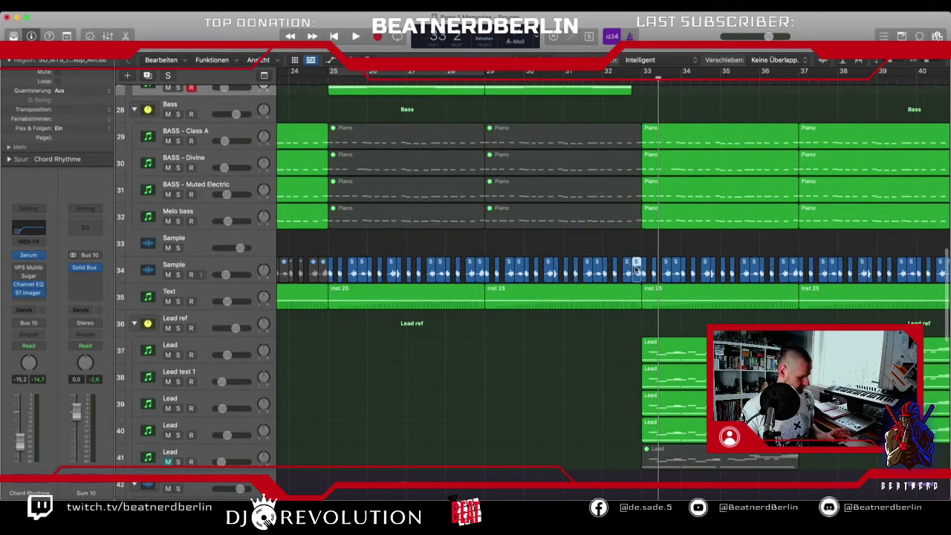
{"action": "scroll", "coordinate": [632, 270], "scroll_direction": "down", "scroll_amount": 3}
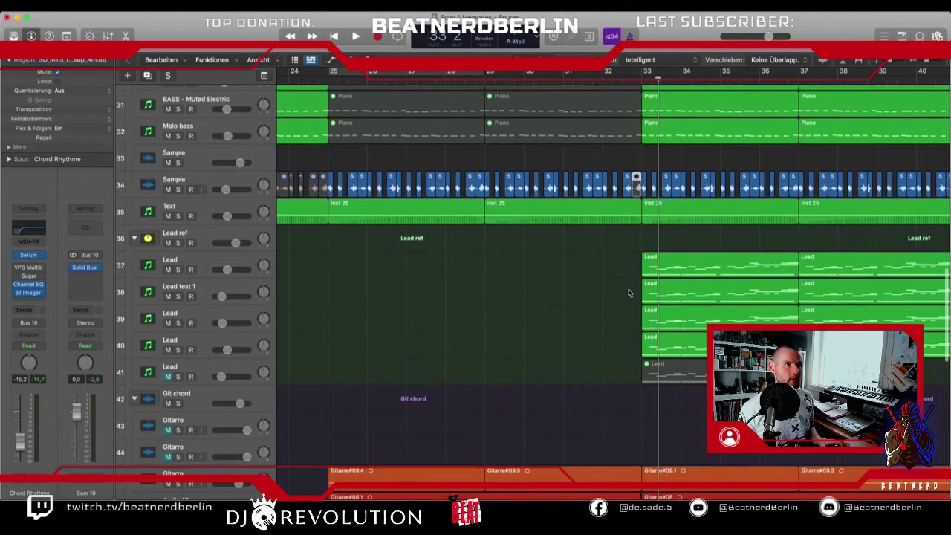
- Reduce the four muted bass regions from bar 29 to their last beat before bar 33, unmute them and play the transition
{"action": "scroll", "coordinate": [630, 292], "scroll_direction": "up", "scroll_amount": 6}
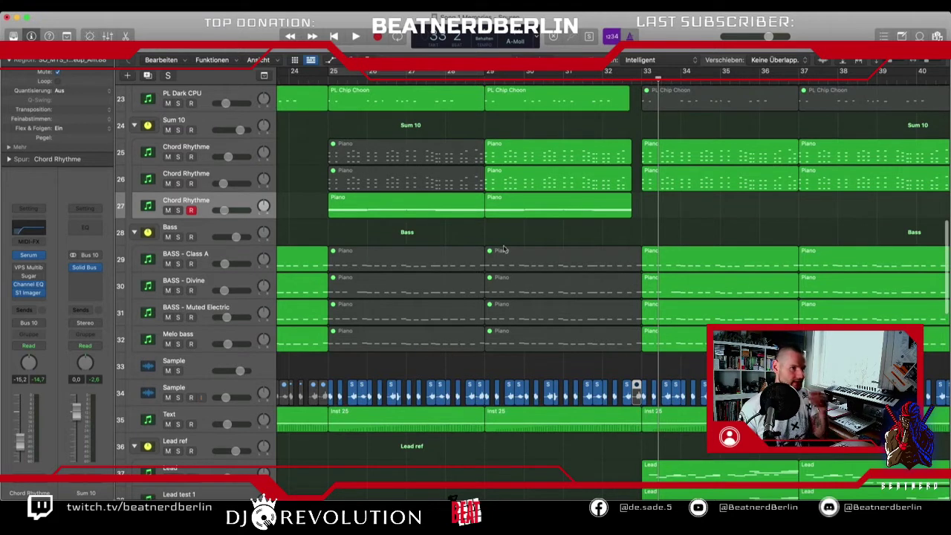
{"action": "left_click_drag", "start_coordinate": [498, 242], "coordinate": [631, 350]}
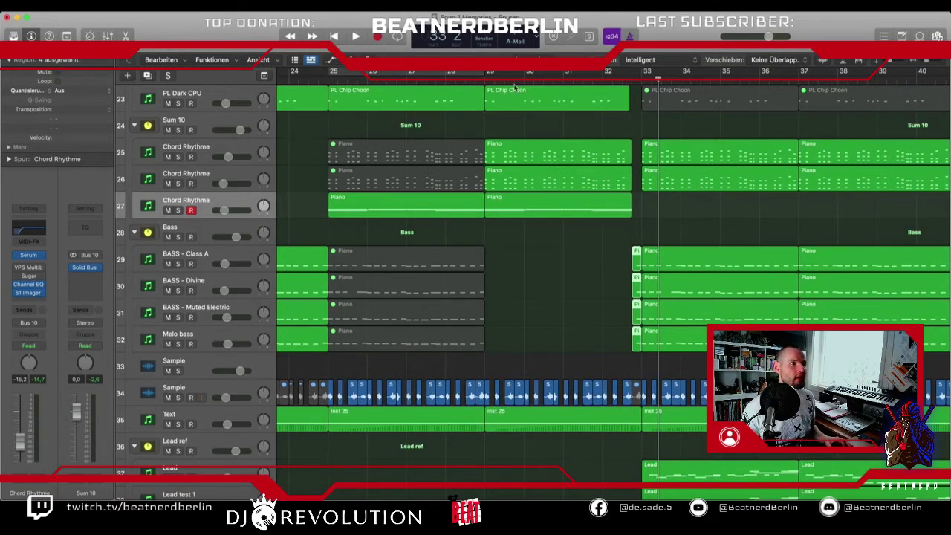
{"action": "left_click", "coordinate": [486, 75]}
{"action": "key", "text": "space"}
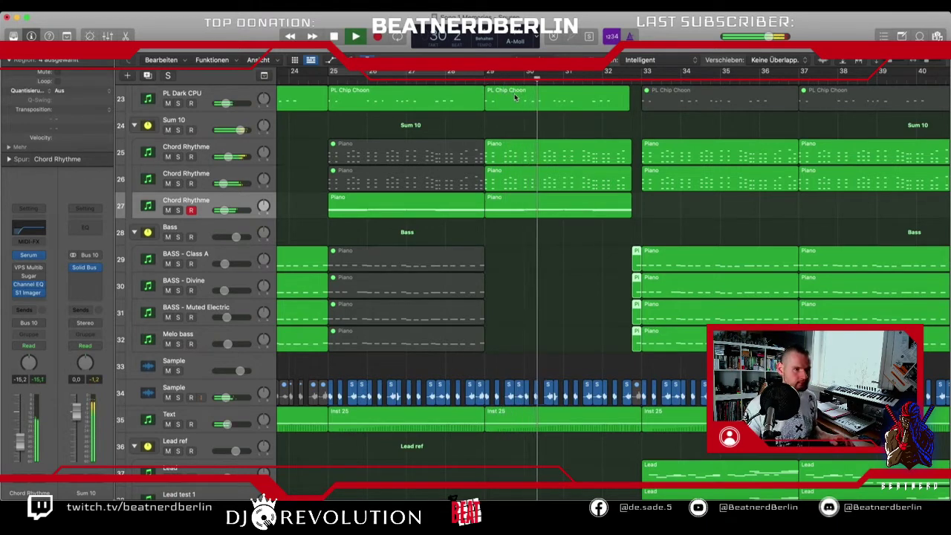
{"action": "scroll", "coordinate": [541, 139], "scroll_direction": "up", "scroll_amount": 4}
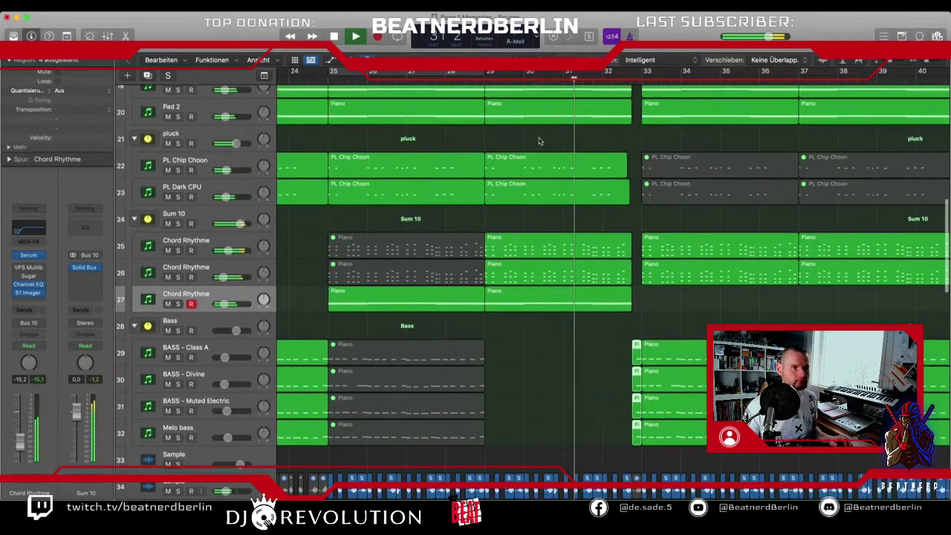
{"action": "scroll", "coordinate": [540, 141], "scroll_direction": "right", "scroll_amount": 1}
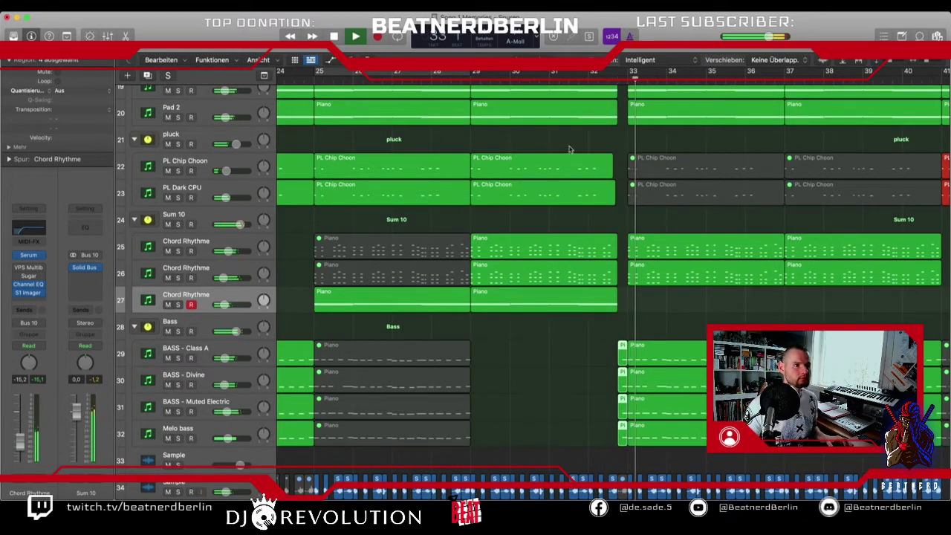
{"action": "key", "text": "space"}
- Shorten the piano, pad, pluck and Chord Rhythme regions from bar 29 to end two beats before bar 33
{"action": "scroll", "coordinate": [594, 262], "scroll_direction": "up", "scroll_amount": 1}
{"action": "scroll", "coordinate": [595, 262], "scroll_direction": "up", "scroll_amount": 3}
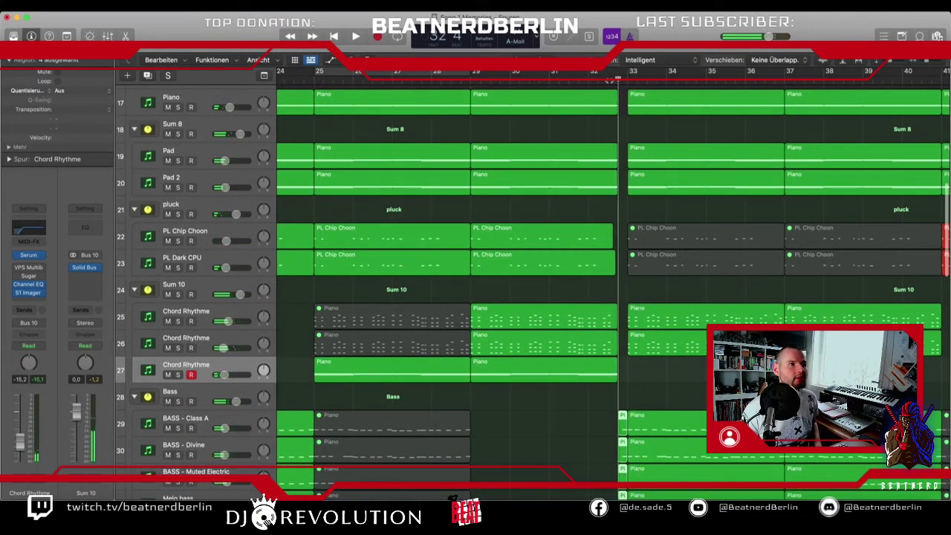
{"action": "left_click_drag", "start_coordinate": [617, 98], "coordinate": [608, 193]}
{"action": "left_click", "coordinate": [608, 247]}
{"action": "left_click_drag", "start_coordinate": [608, 247], "coordinate": [605, 270]}
{"action": "left_click_drag", "start_coordinate": [625, 325], "coordinate": [608, 381]}
- Extend the four bass pickup regions to start two beats before bar 33 while playing from bar 29, and stop playback
{"action": "left_click", "coordinate": [477, 81]}
{"action": "key", "text": "space"}
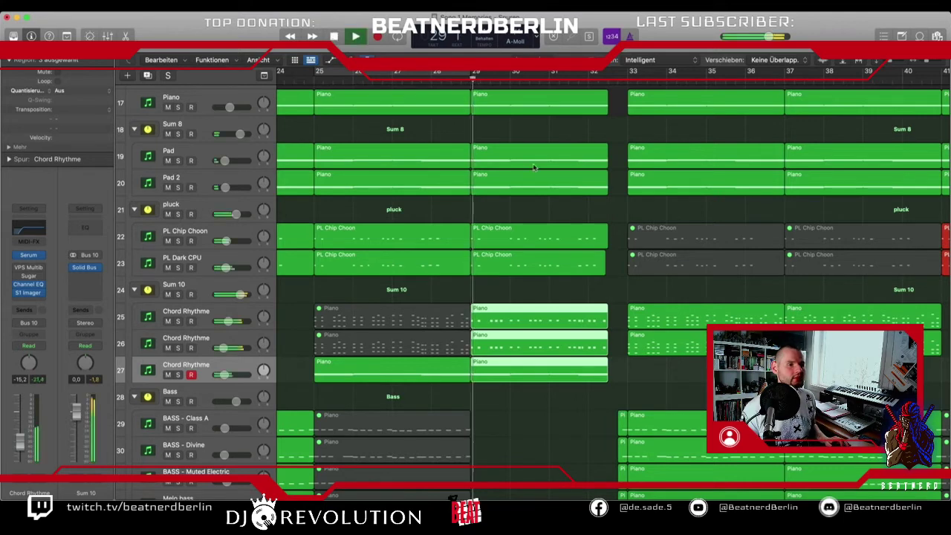
{"action": "scroll", "coordinate": [595, 260], "scroll_direction": "down", "scroll_amount": 5}
{"action": "left_click_drag", "start_coordinate": [593, 206], "coordinate": [616, 310]}
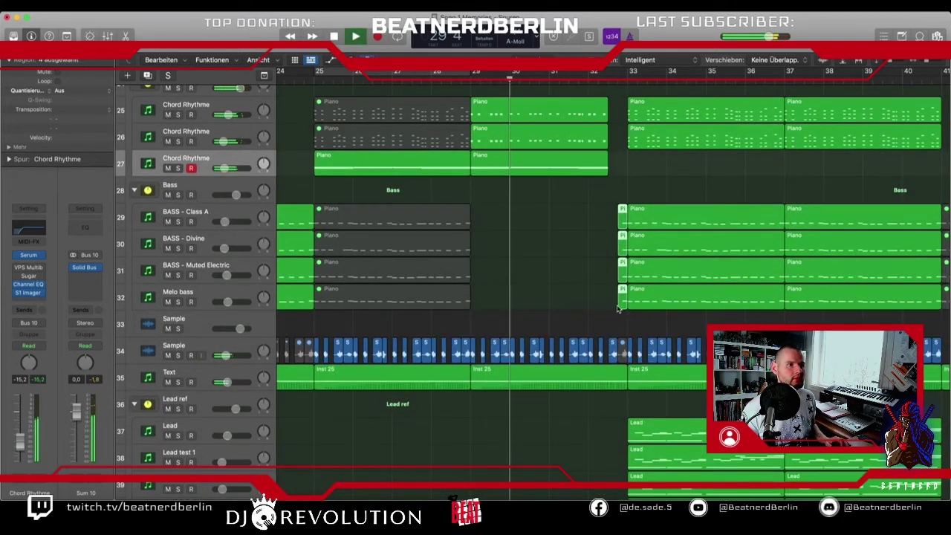
{"action": "left_click_drag", "start_coordinate": [618, 222], "coordinate": [608, 223]}
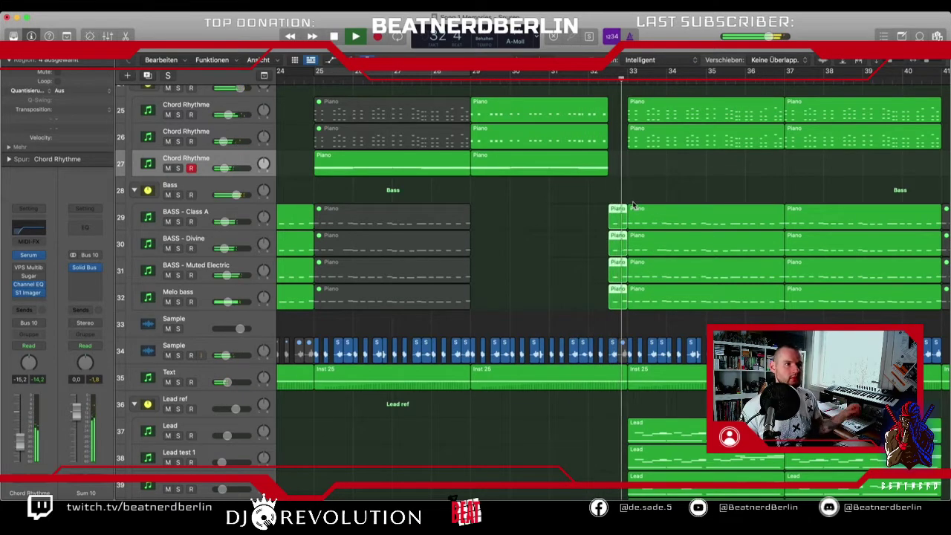
{"action": "scroll", "coordinate": [612, 184], "scroll_direction": "up", "scroll_amount": 1}
{"action": "scroll", "coordinate": [610, 185], "scroll_direction": "up", "scroll_amount": 15}
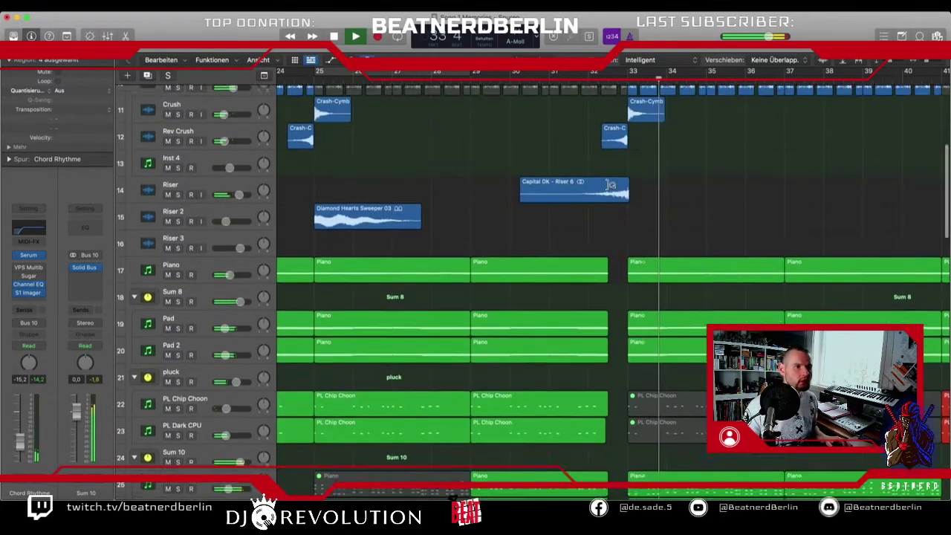
{"action": "key", "text": "space"}
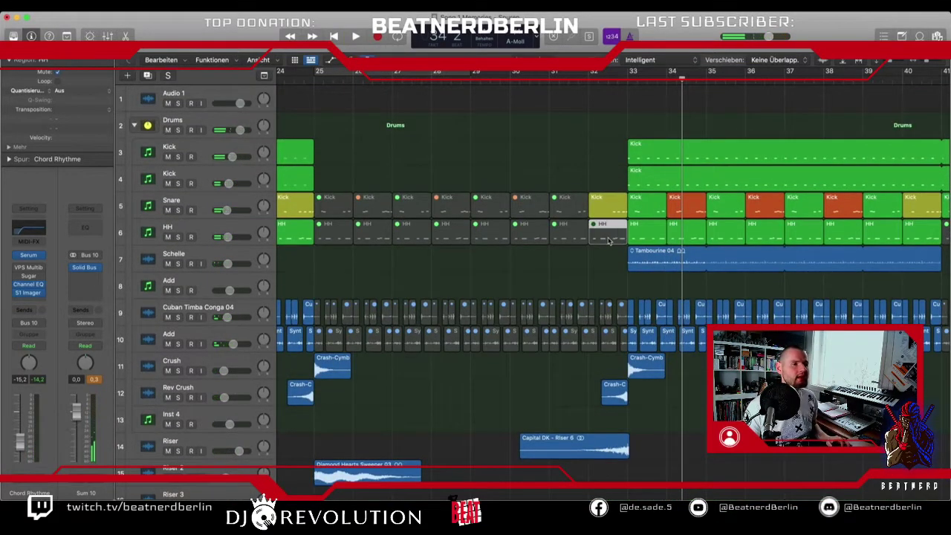
- Select the Riser 3 track and set a cycle range from bar 33 to bar 41
{"action": "scroll", "coordinate": [451, 257], "scroll_direction": "down", "scroll_amount": 8}
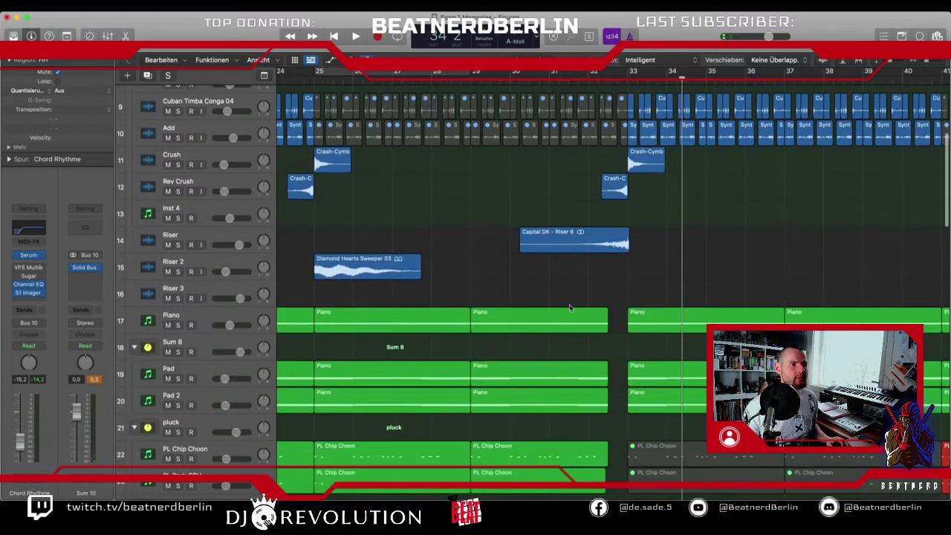
{"action": "scroll", "coordinate": [580, 231], "scroll_direction": "up", "scroll_amount": 3}
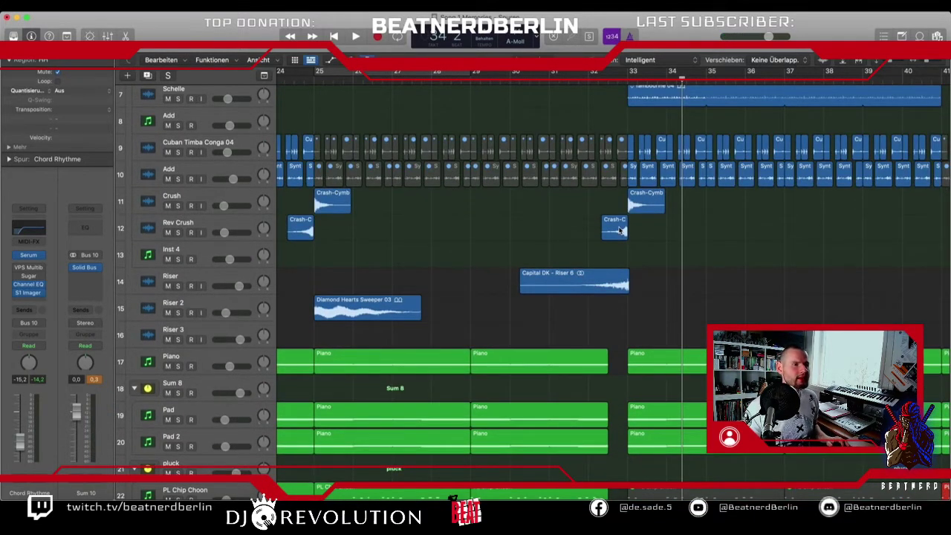
{"action": "scroll", "coordinate": [591, 278], "scroll_direction": "right", "scroll_amount": 3}
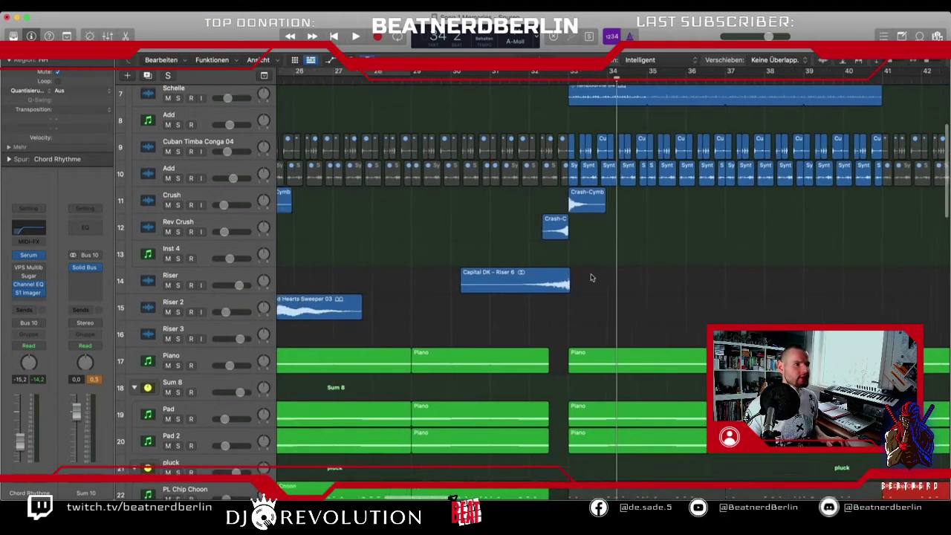
{"action": "scroll", "coordinate": [590, 278], "scroll_direction": "right", "scroll_amount": 1}
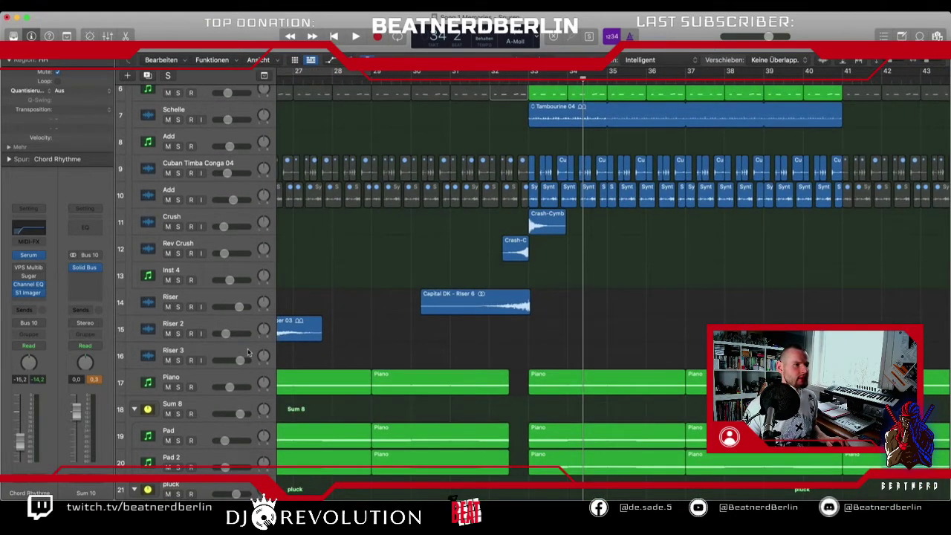
{"action": "left_click", "coordinate": [228, 347]}
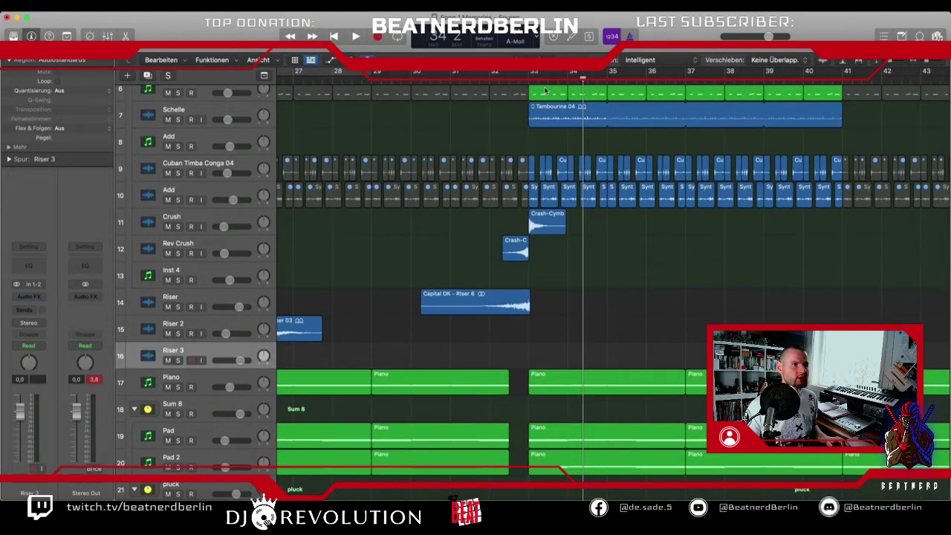
{"action": "left_click_drag", "start_coordinate": [529, 74], "coordinate": [844, 74]}
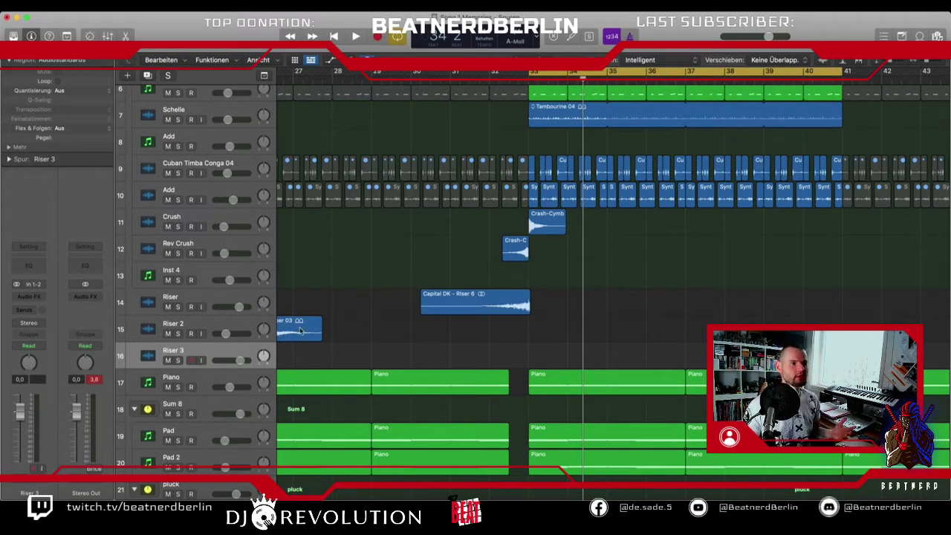
- Start importing an audio file and audition samples from the Arcade Dreams, Arcade Summer and Bhangra Glow loops
{"action": "left_click", "coordinate": [89, 1]}
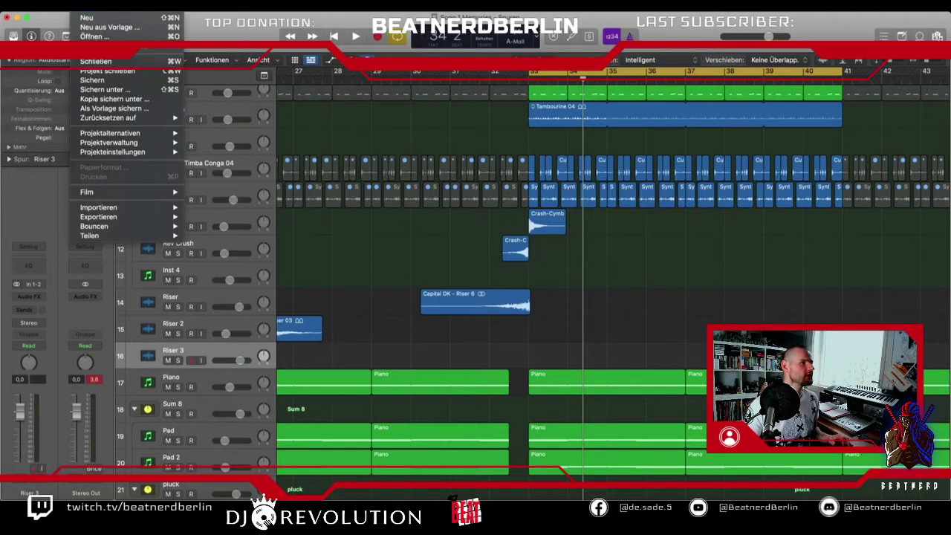
{"action": "mouse_move", "coordinate": [183, 212]}
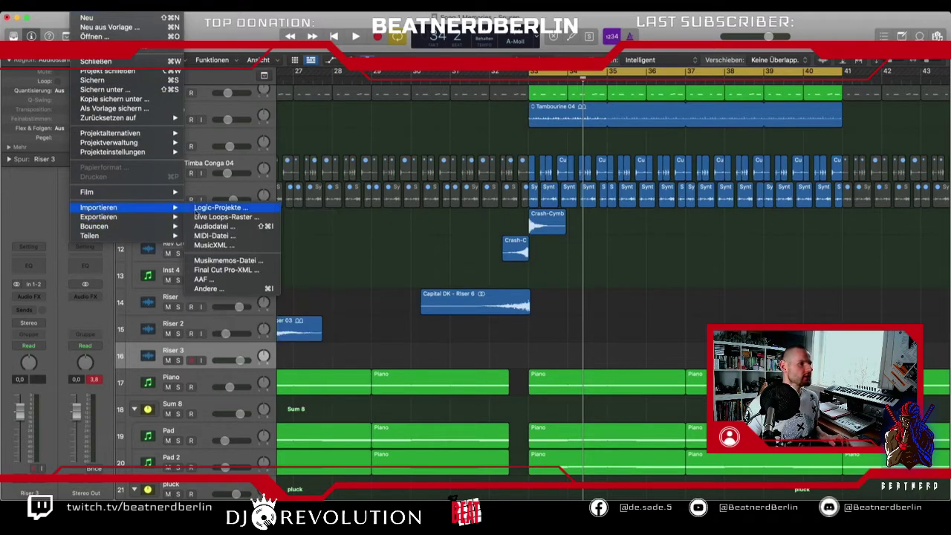
{"action": "left_click", "coordinate": [229, 231]}
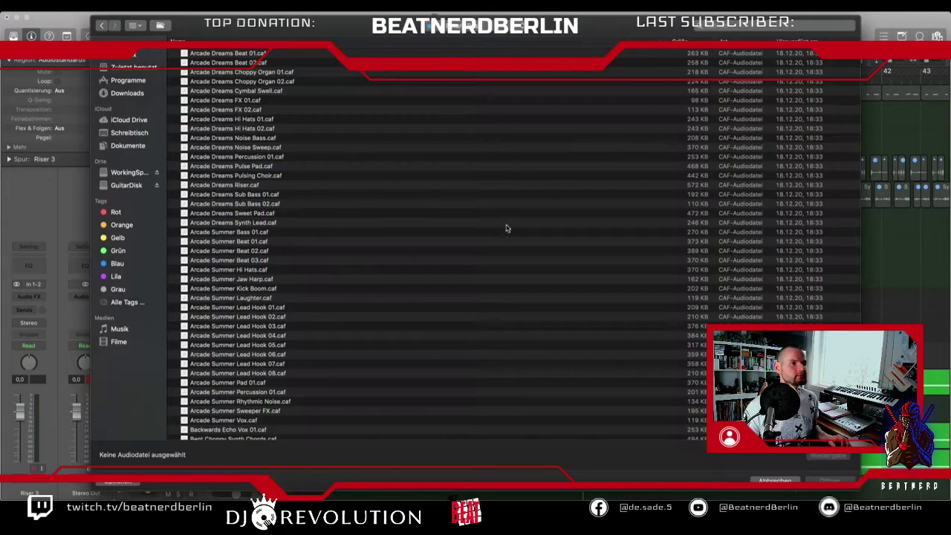
{"action": "left_click", "coordinate": [260, 251]}
{"action": "left_click", "coordinate": [262, 224]}
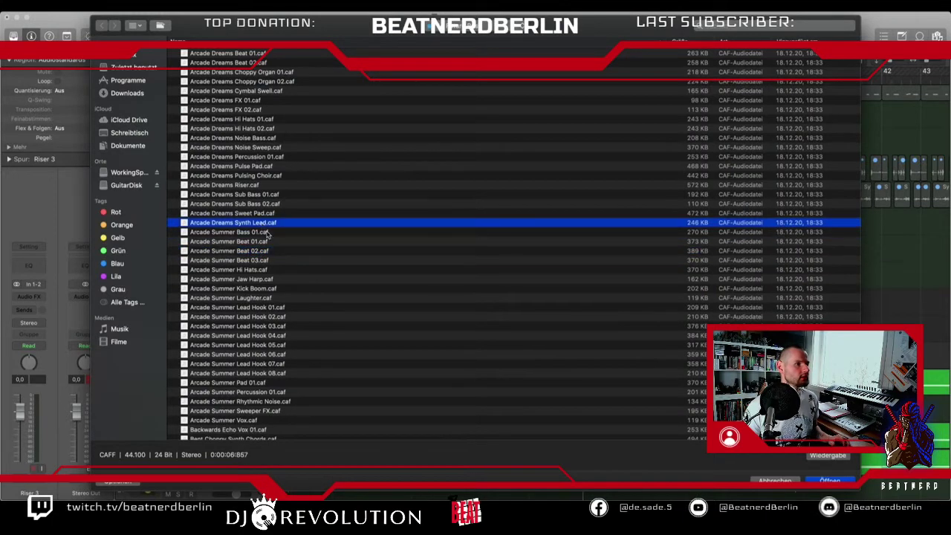
{"action": "left_click", "coordinate": [824, 458]}
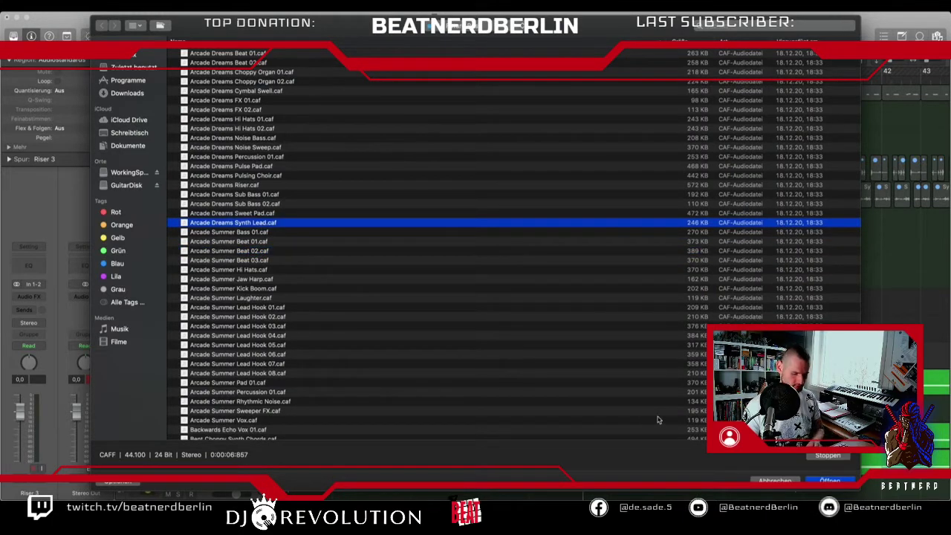
{"action": "left_click", "coordinate": [308, 261]}
{"action": "left_click", "coordinate": [289, 318]}
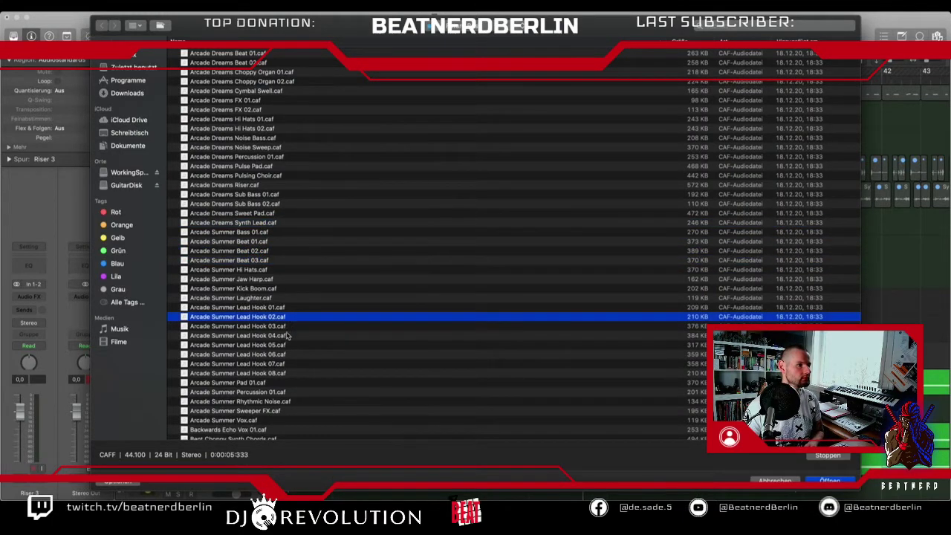
{"action": "left_click", "coordinate": [287, 345]}
{"action": "scroll", "coordinate": [286, 344], "scroll_direction": "down", "scroll_amount": 5}
{"action": "left_click", "coordinate": [292, 332]}
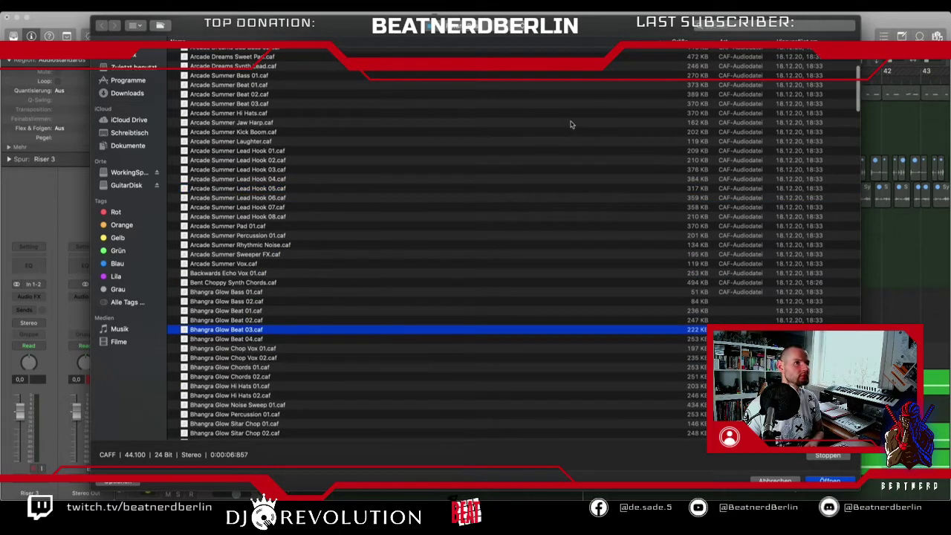
- Search the audio files for "sweep" and audition 18 CH Noise Sweep Down.wav and CYBERPUNK_Demotrack_4_ Sweep.wav
{"action": "type", "text": "sweep"}
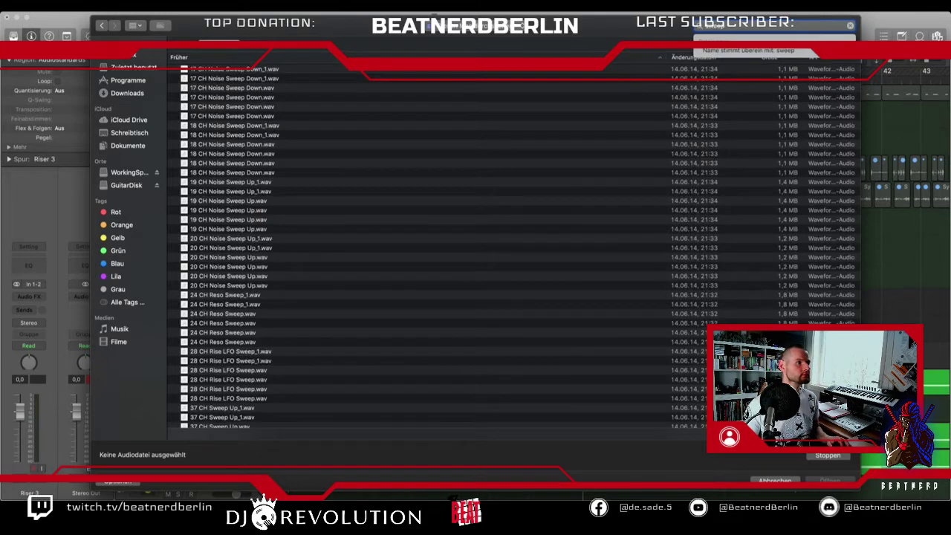
{"action": "left_click", "coordinate": [311, 145]}
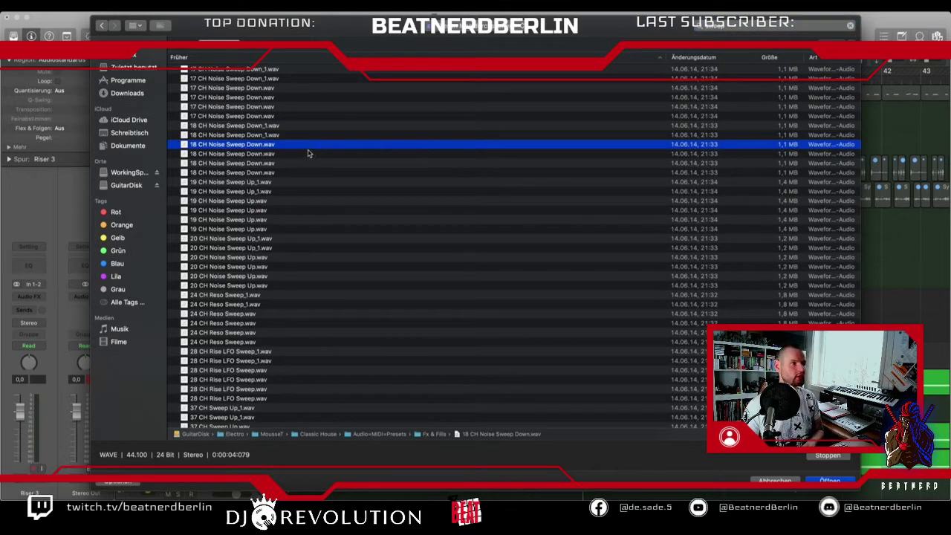
{"action": "scroll", "coordinate": [266, 183], "scroll_direction": "down", "scroll_amount": 15}
{"action": "left_click", "coordinate": [259, 272]}
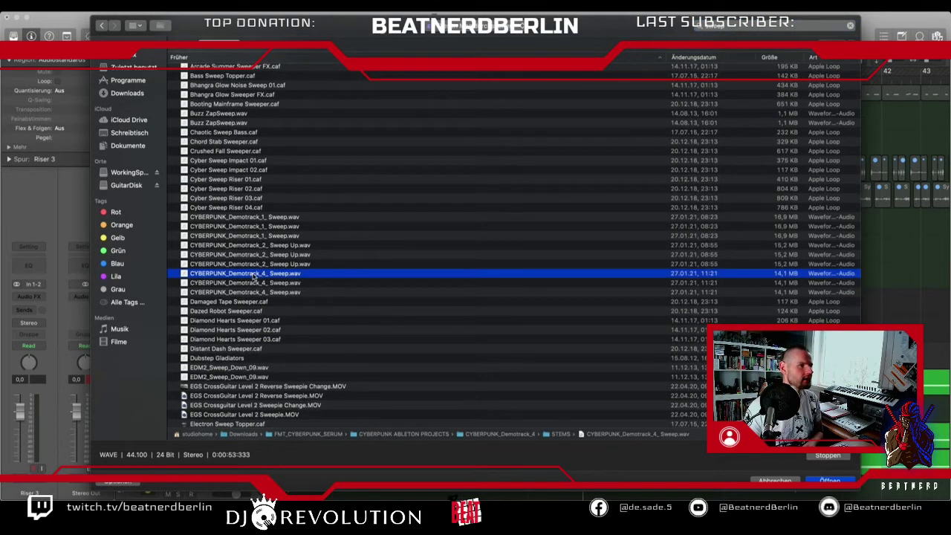
{"action": "scroll", "coordinate": [259, 272], "scroll_direction": "down", "scroll_amount": 5}
{"action": "left_click", "coordinate": [258, 305]}
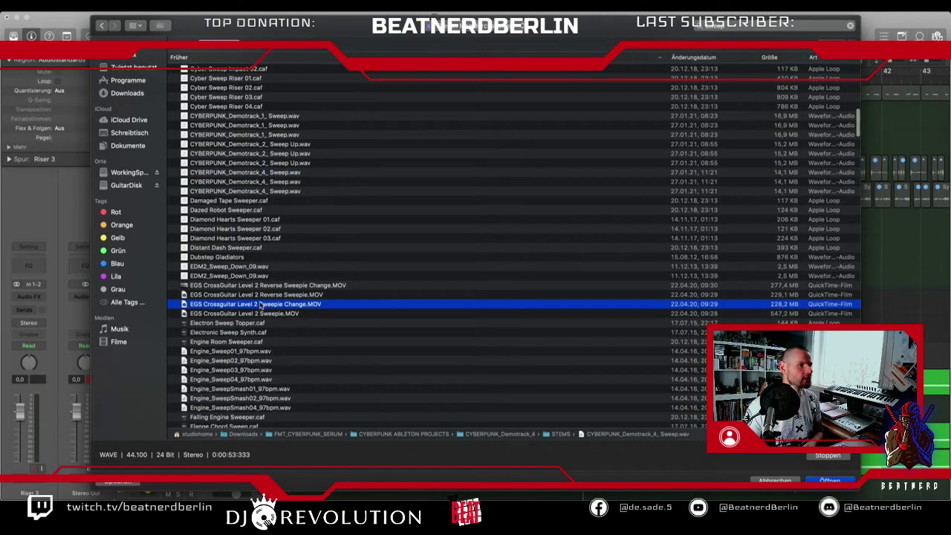
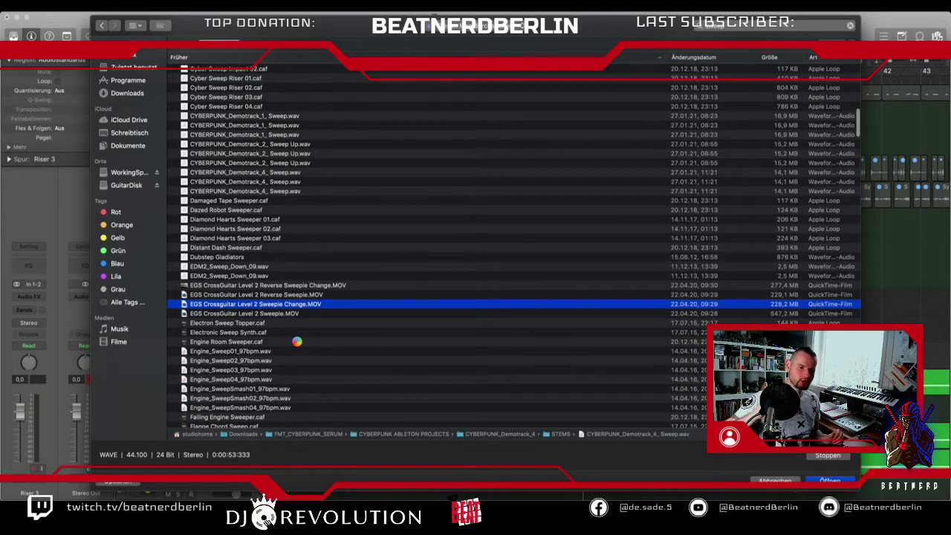
- Audition Flow High Sweep FX.caf and the GHA sweeps, including GHA_FX_Sweep_1, the F#m white noise sweep and the Em FX sweep
{"action": "scroll", "coordinate": [298, 344], "scroll_direction": "down", "scroll_amount": 3}
{"action": "left_click", "coordinate": [297, 348]}
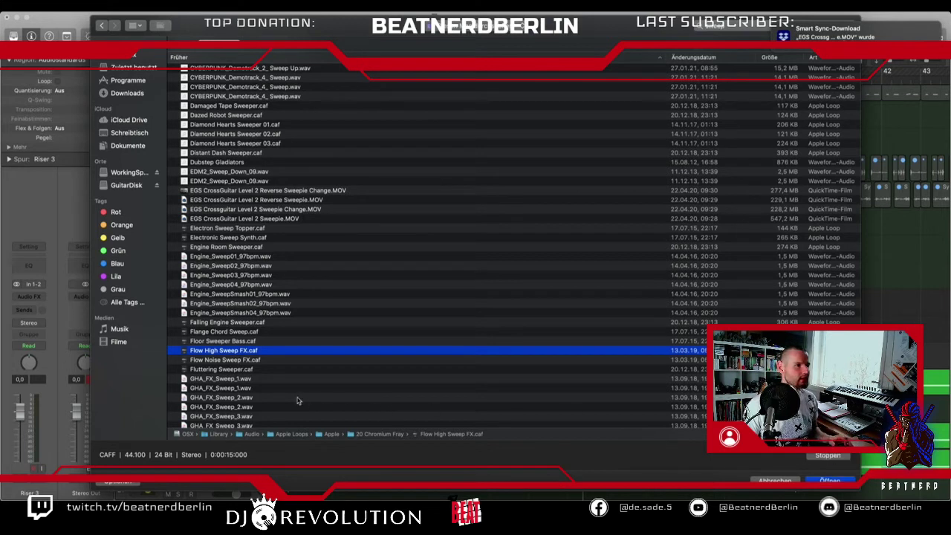
{"action": "left_click", "coordinate": [253, 380]}
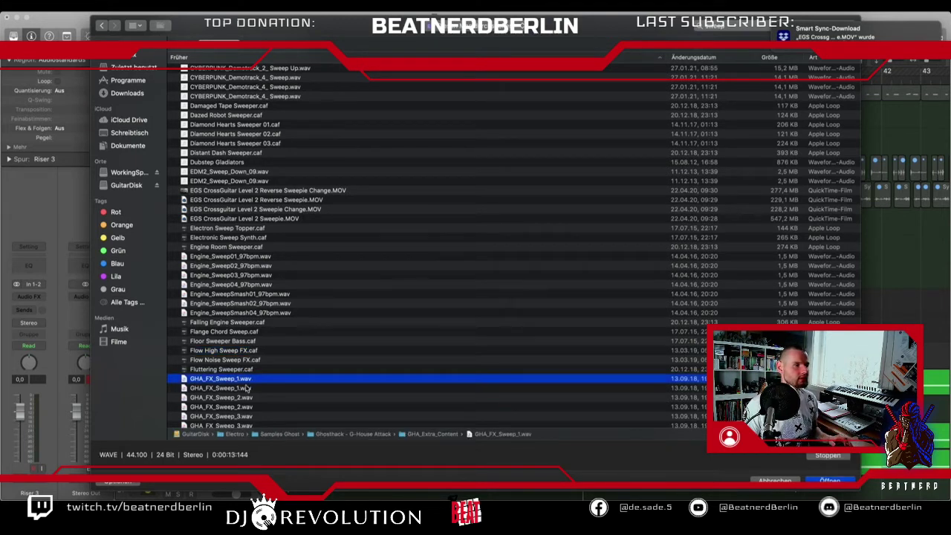
{"action": "left_click", "coordinate": [250, 389]}
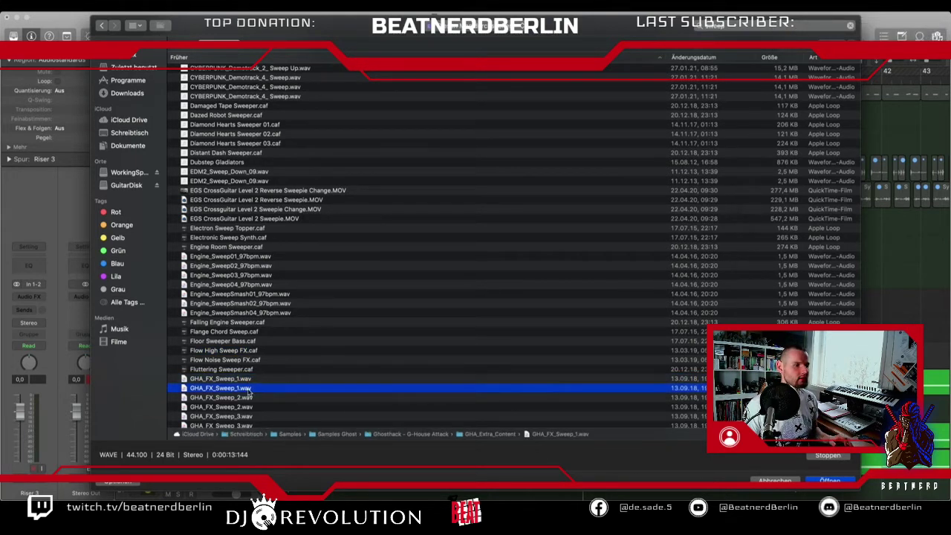
{"action": "scroll", "coordinate": [256, 394], "scroll_direction": "down", "scroll_amount": 5}
{"action": "left_click", "coordinate": [269, 388]}
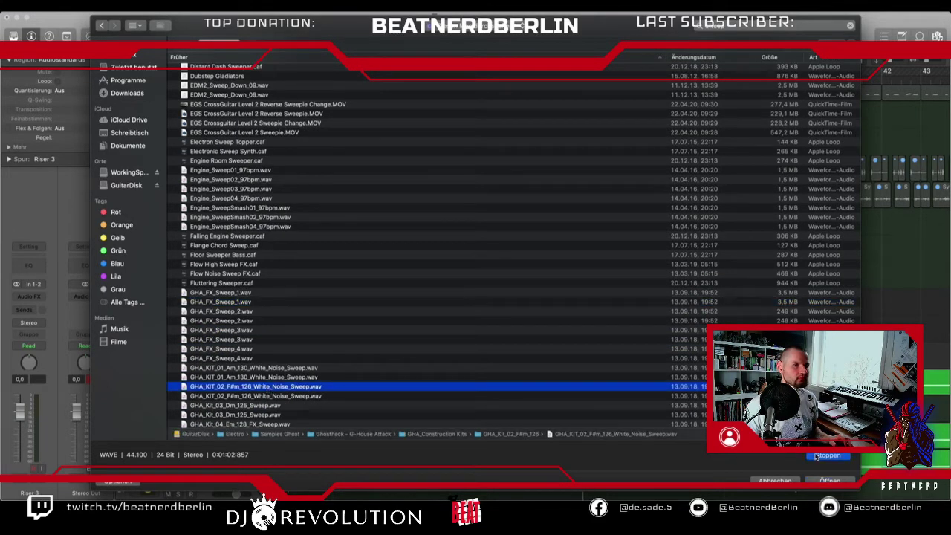
{"action": "left_click", "coordinate": [286, 396]}
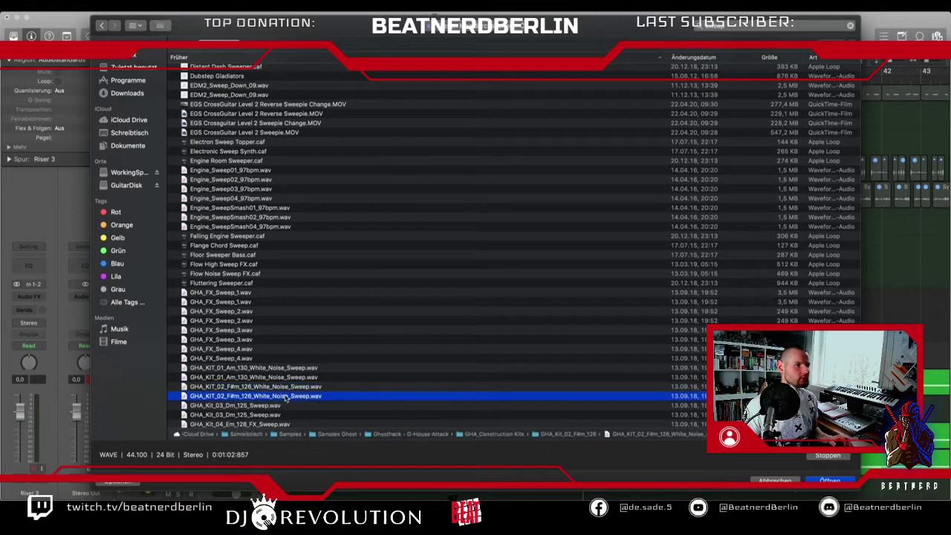
{"action": "scroll", "coordinate": [287, 387], "scroll_direction": "down", "scroll_amount": 5}
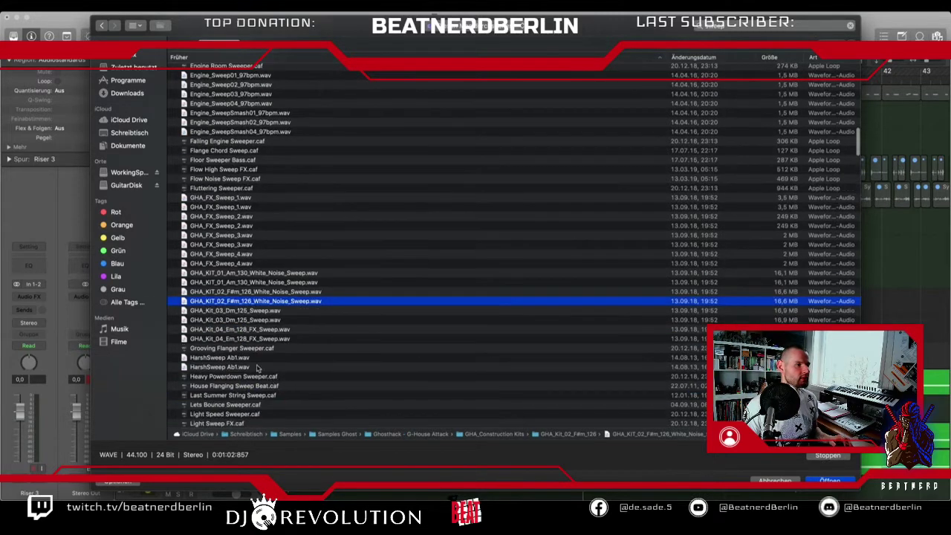
{"action": "left_click", "coordinate": [255, 339]}
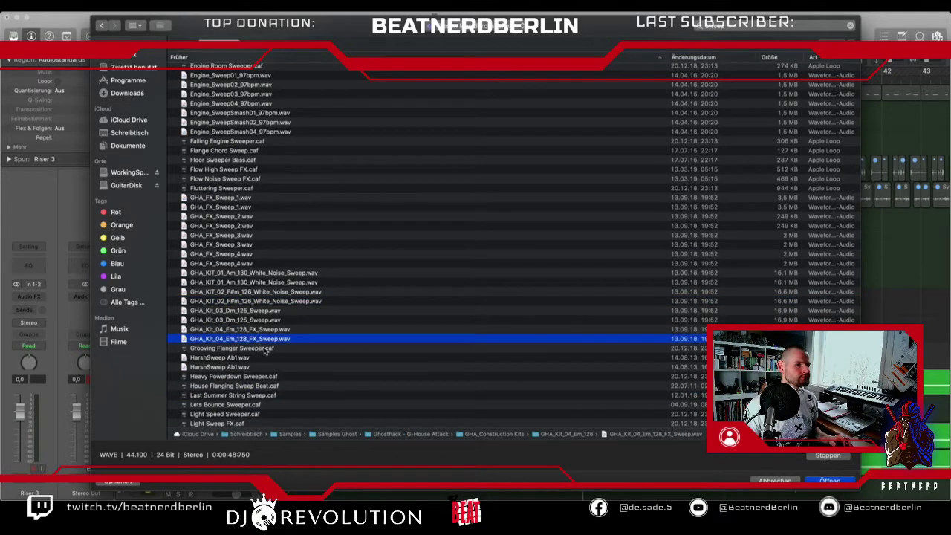
- Audition Metallic Cloud Sweeper 05.caf and the Noise Sweeper samples from 01 to 05
{"action": "scroll", "coordinate": [267, 354], "scroll_direction": "down", "scroll_amount": 7}
{"action": "left_click", "coordinate": [283, 358]}
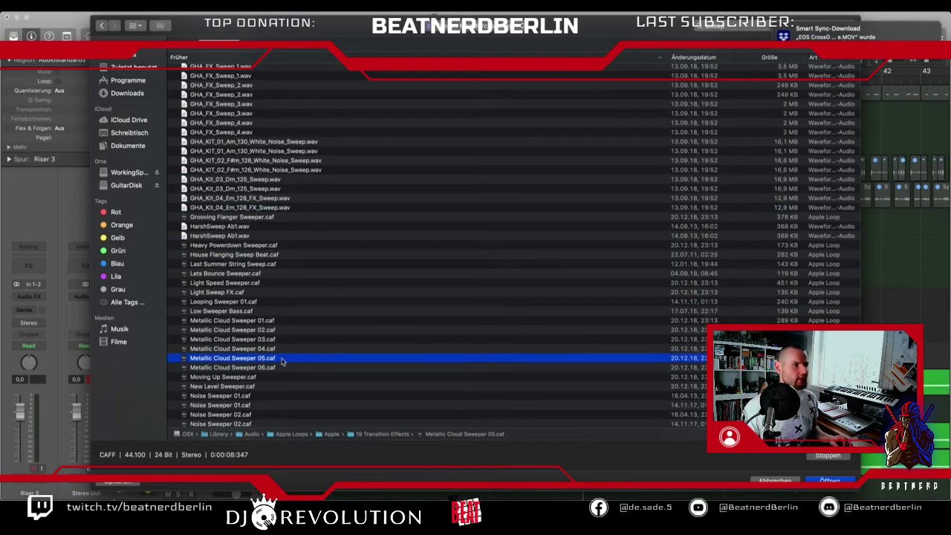
{"action": "left_click", "coordinate": [265, 395]}
{"action": "scroll", "coordinate": [263, 395], "scroll_direction": "down", "scroll_amount": 3}
{"action": "left_click", "coordinate": [261, 390]}
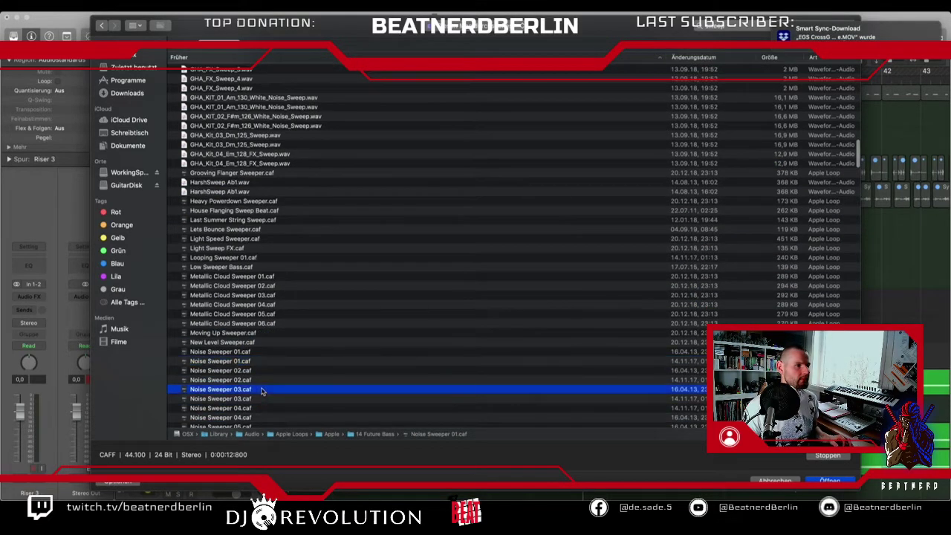
{"action": "scroll", "coordinate": [262, 389], "scroll_direction": "down", "scroll_amount": 3}
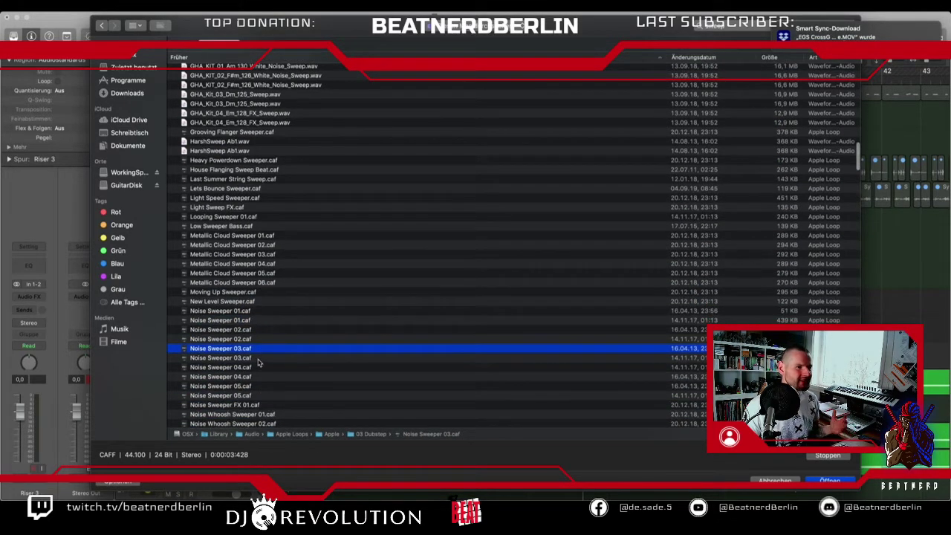
{"action": "left_click", "coordinate": [258, 367]}
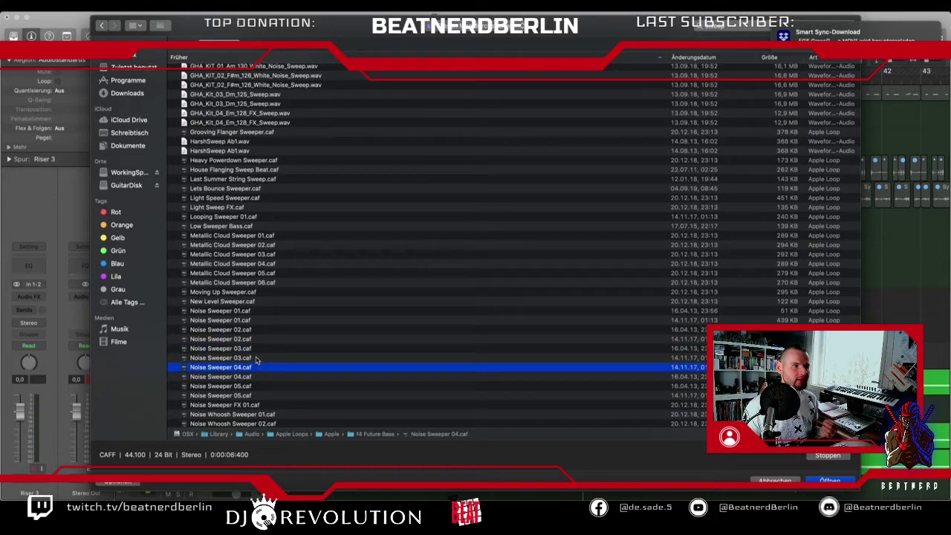
{"action": "left_click", "coordinate": [257, 359]}
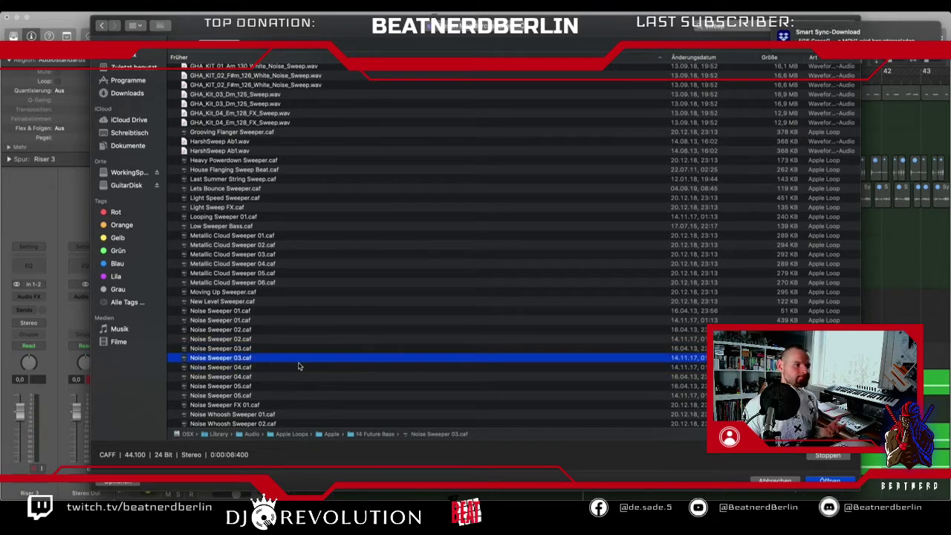
{"action": "left_click", "coordinate": [263, 379]}
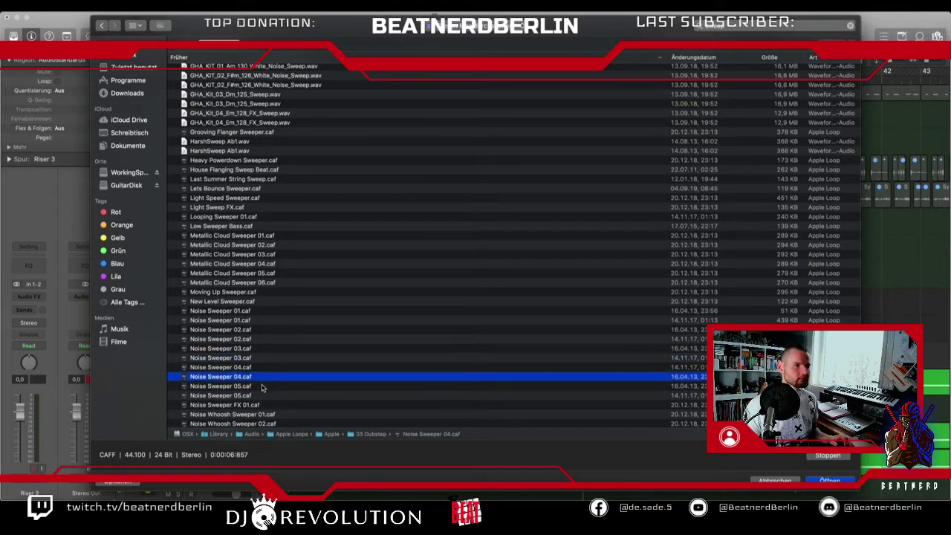
{"action": "left_click", "coordinate": [262, 386]}
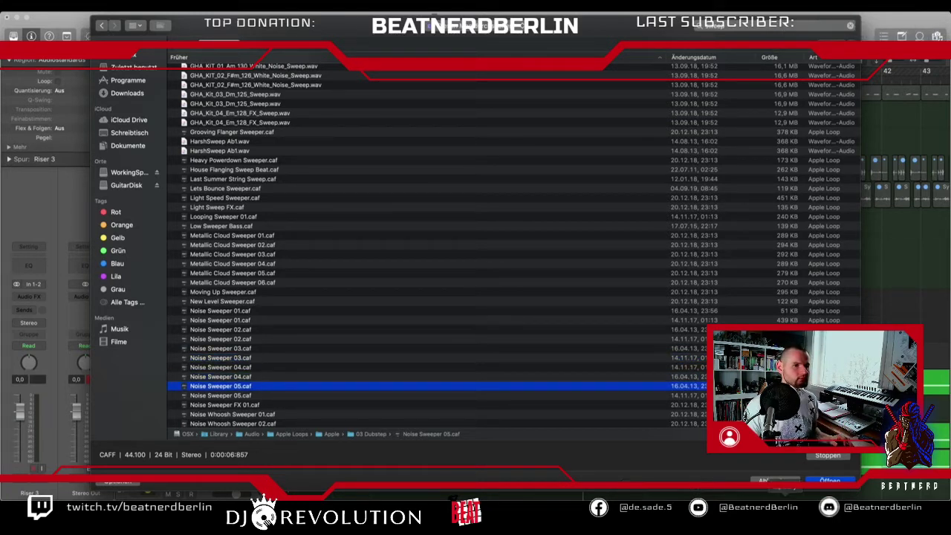
- Compare the two Noise Sweeper 05.caf files and import the one from the 03 Dubstep folder onto the Riser 3 track
{"action": "left_click", "coordinate": [359, 397]}
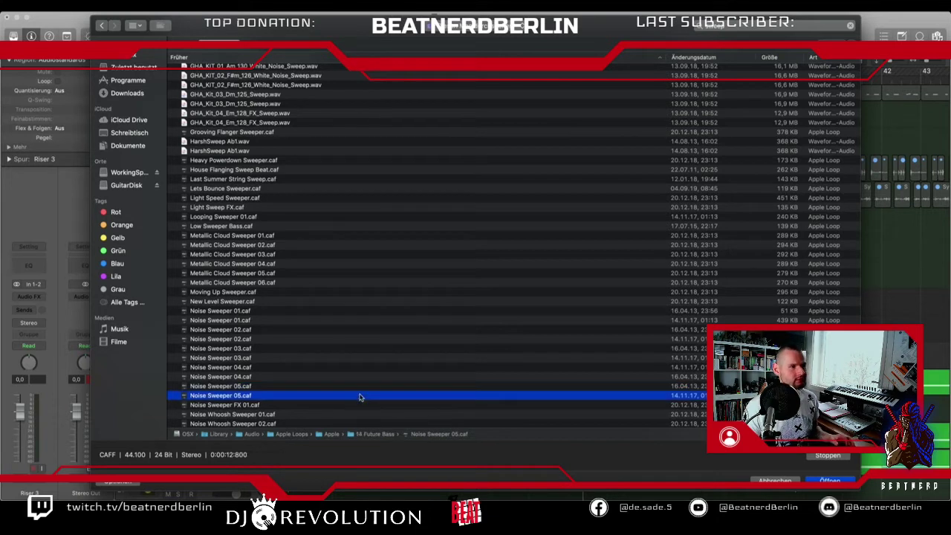
{"action": "key", "text": "Up"}
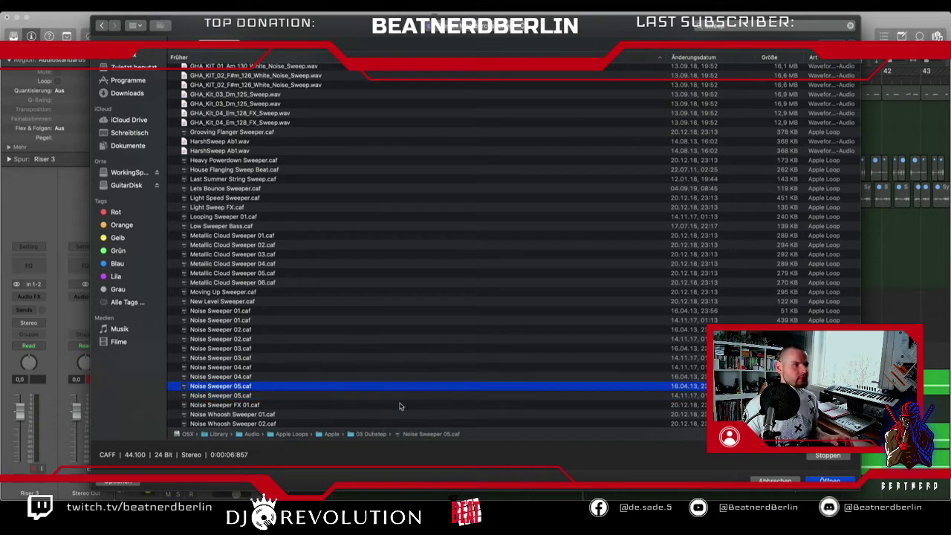
{"action": "left_click", "coordinate": [278, 406]}
{"action": "left_click", "coordinate": [270, 385]}
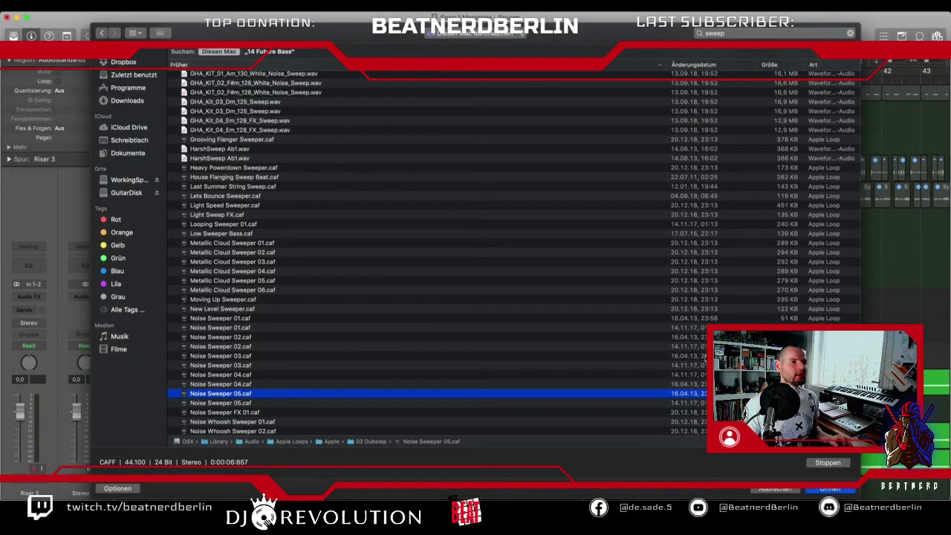
{"action": "left_click", "coordinate": [829, 485]}
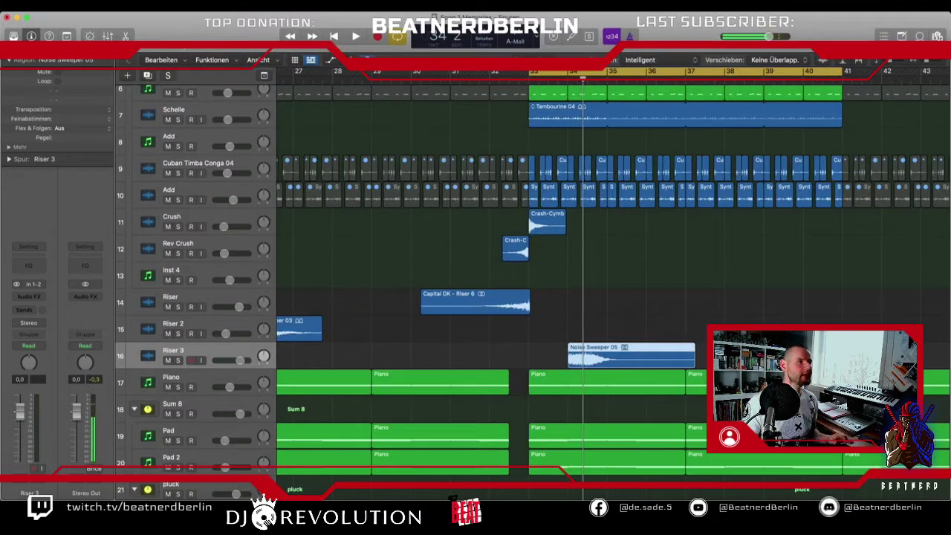
- Move the Noise Sweeper 05 region on the Riser 3 track to start at bar 33
{"action": "left_click", "coordinate": [95, 6]}
{"action": "left_click", "coordinate": [108, 71]}
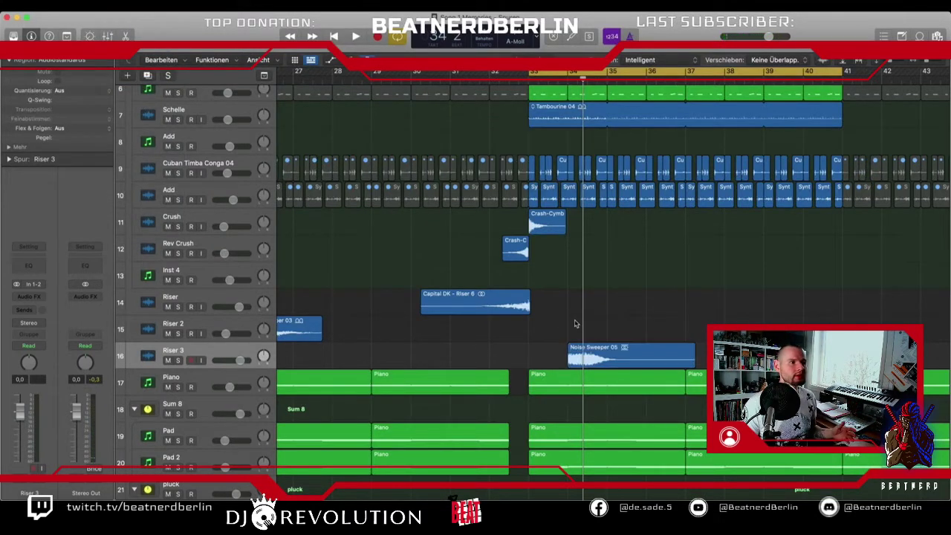
{"action": "left_click", "coordinate": [582, 349]}
{"action": "left_click_drag", "start_coordinate": [581, 350], "coordinate": [541, 350]}
- Add a Channel EQ to the Riser 3 track and apply a low cut at about 400 Hz
{"action": "left_click", "coordinate": [34, 267]}
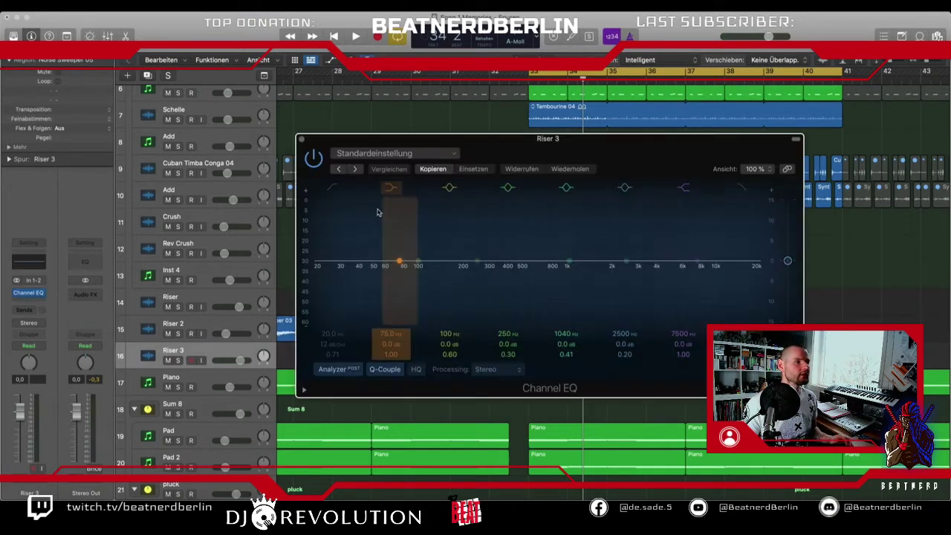
{"action": "left_click_drag", "start_coordinate": [350, 272], "coordinate": [531, 267]}
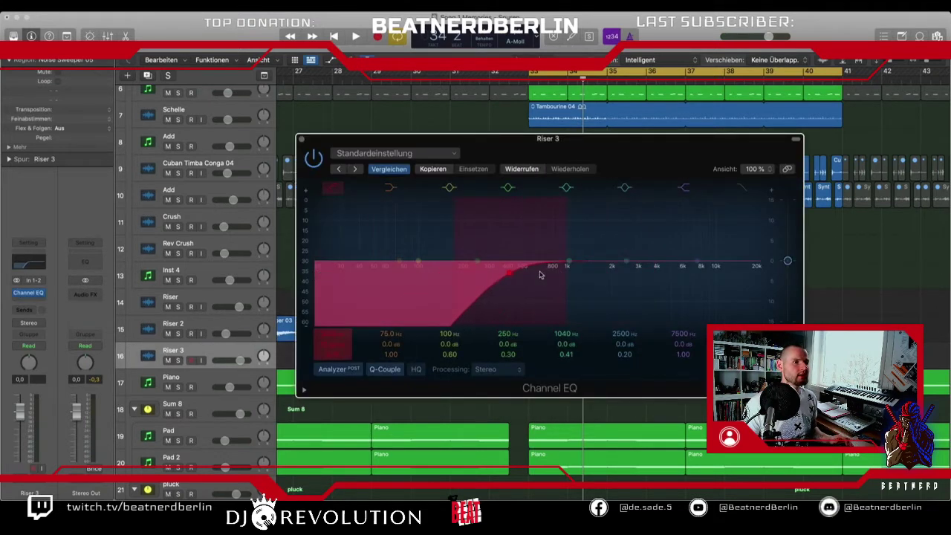
{"action": "left_click", "coordinate": [300, 139]}
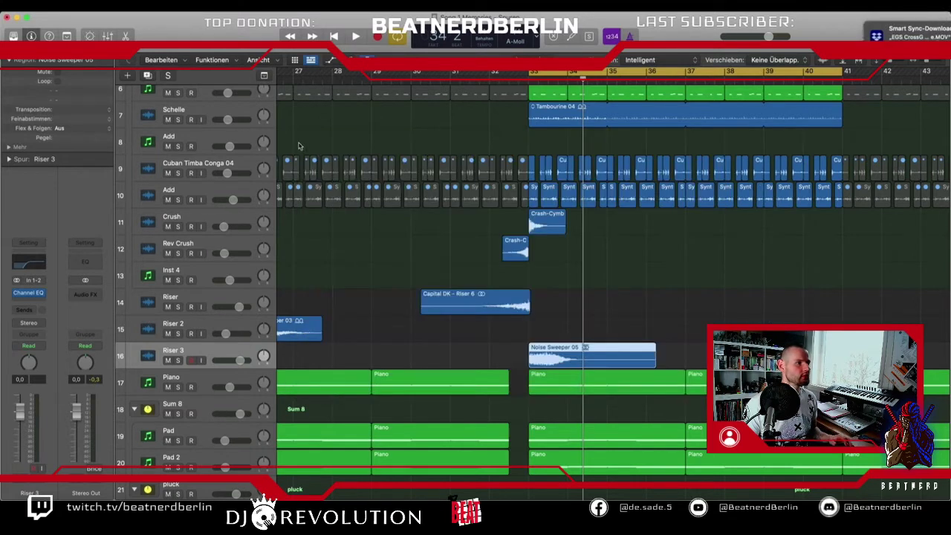
- Insert the VPS Multiband Sidechain plug-in on the Riser 3 track and load its Multi - Heavy Pad Comp preset
{"action": "left_click", "coordinate": [29, 300]}
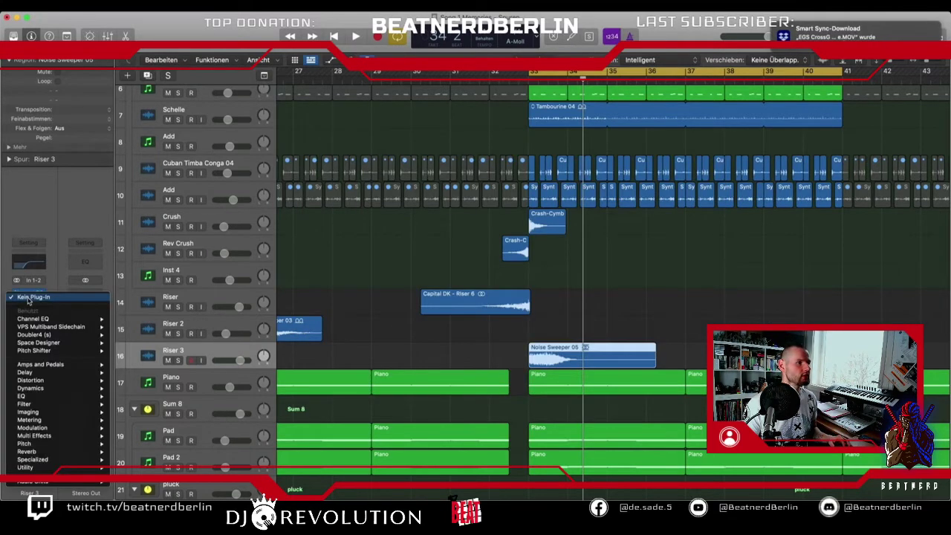
{"action": "mouse_move", "coordinate": [45, 481]}
{"action": "mouse_move", "coordinate": [149, 397]}
{"action": "mouse_move", "coordinate": [246, 397]}
{"action": "left_click", "coordinate": [321, 400]}
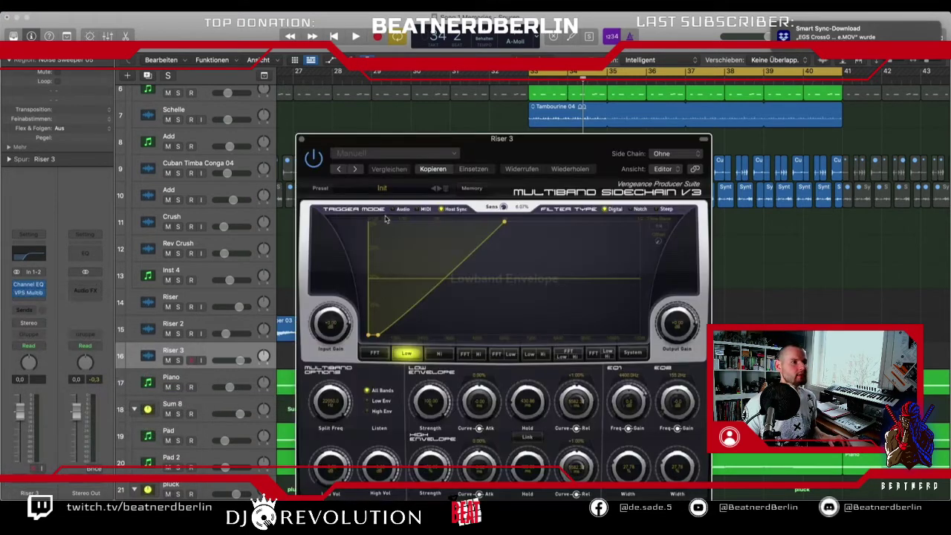
{"action": "left_click_drag", "start_coordinate": [502, 224], "coordinate": [505, 221]}
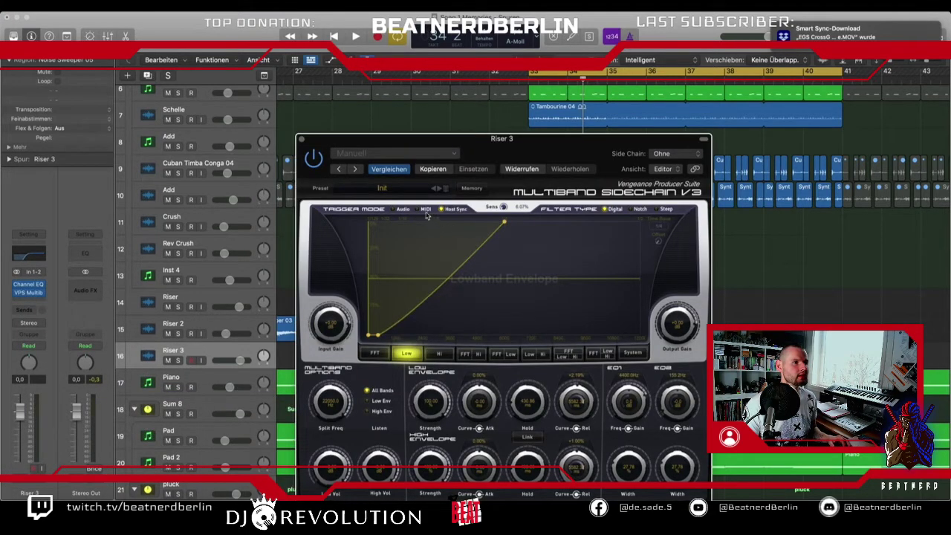
{"action": "left_click", "coordinate": [440, 189]}
{"action": "left_click", "coordinate": [437, 189]}
{"action": "left_click", "coordinate": [436, 189]}
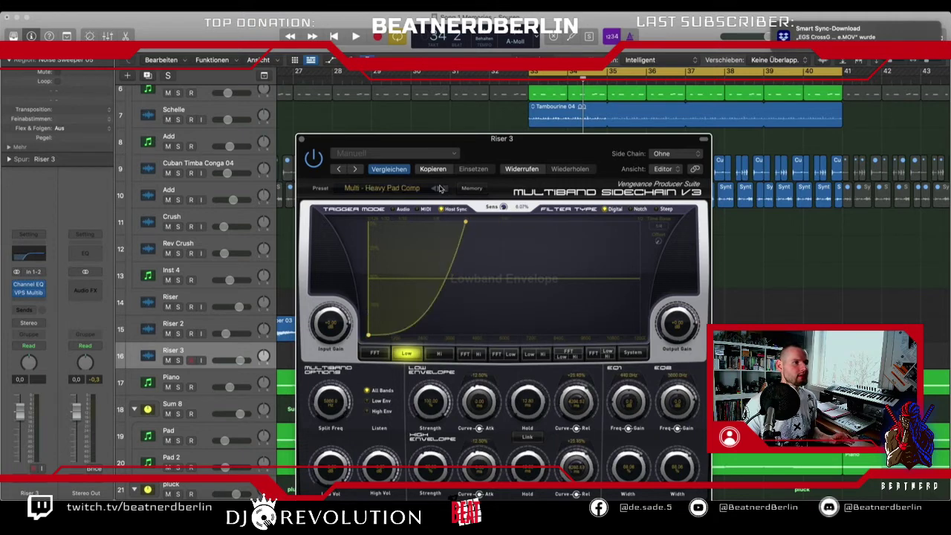
{"action": "left_click", "coordinate": [301, 140]}
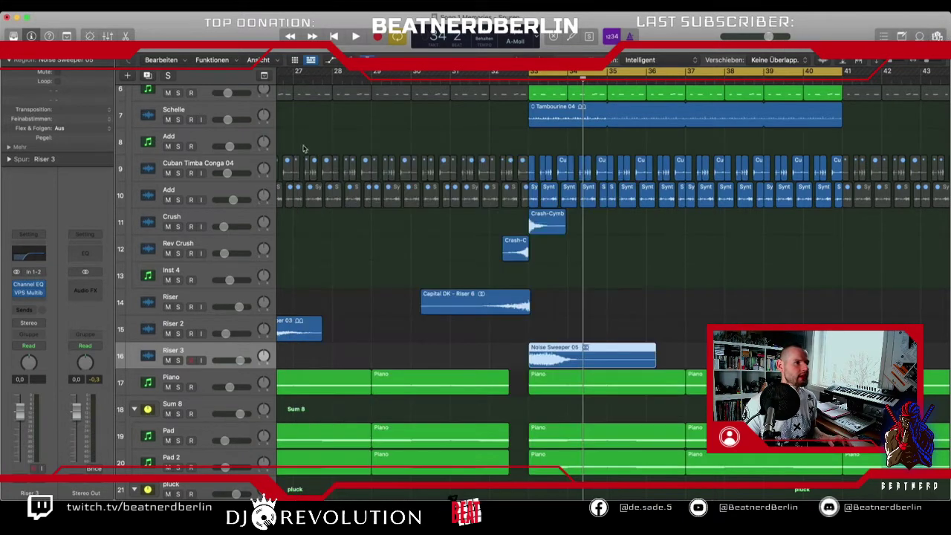
- Lower the Riser 3 track volume to -12.2 dB, turn off cycle playback and place the playhead at about bar 31
{"action": "left_click_drag", "start_coordinate": [230, 360], "coordinate": [218, 361]}
{"action": "left_click", "coordinate": [538, 75]}
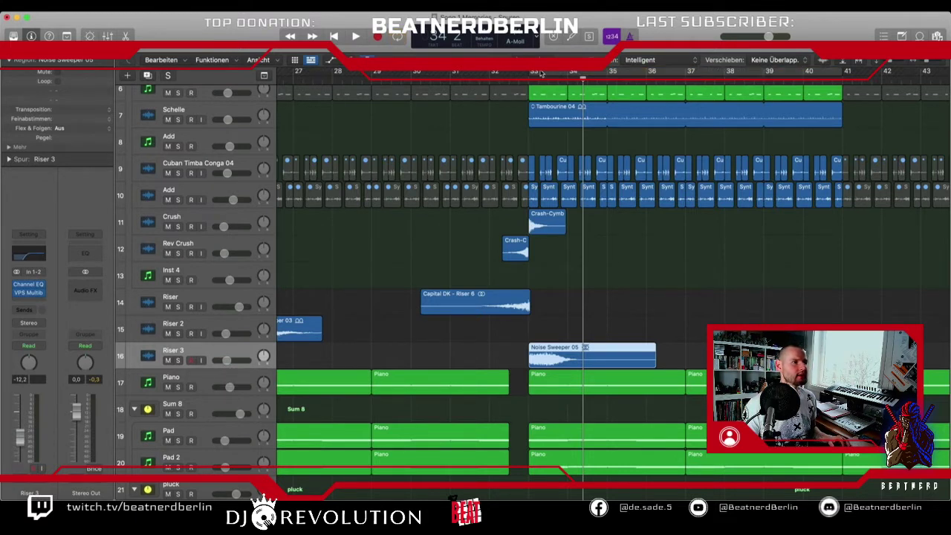
{"action": "left_click", "coordinate": [470, 77]}
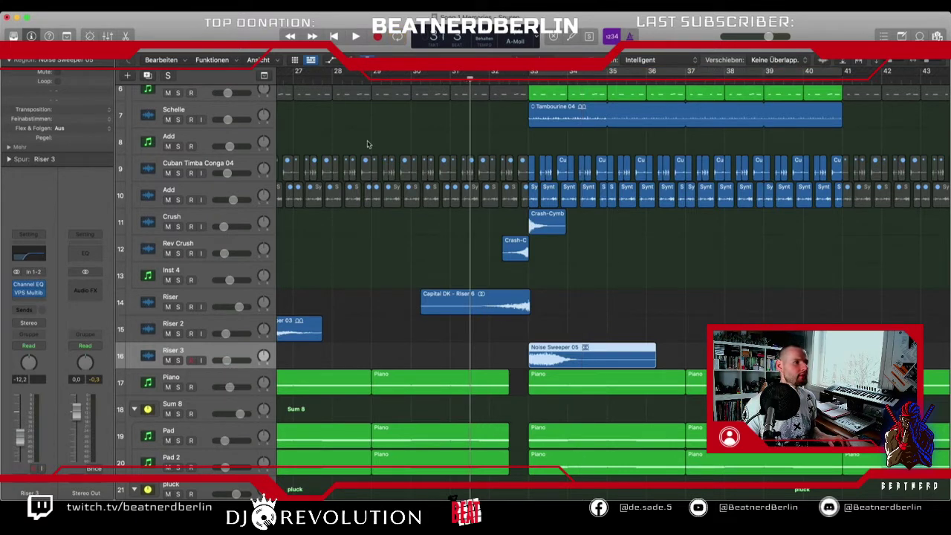
- Send the Riser 3 track to the Space Designer reverb on Bus 5 and play the transition into bar 33
{"action": "left_click", "coordinate": [28, 310]}
{"action": "mouse_move", "coordinate": [33, 330]}
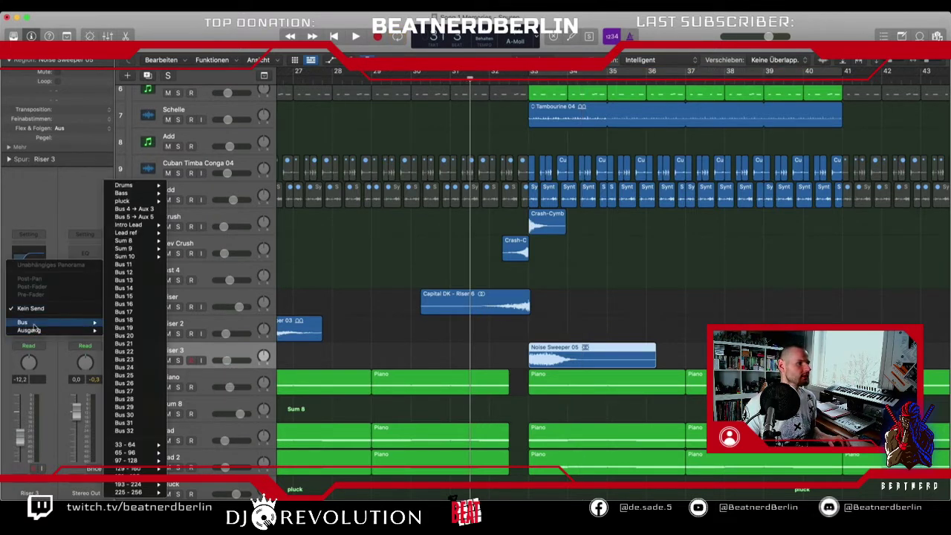
{"action": "left_click", "coordinate": [130, 223]}
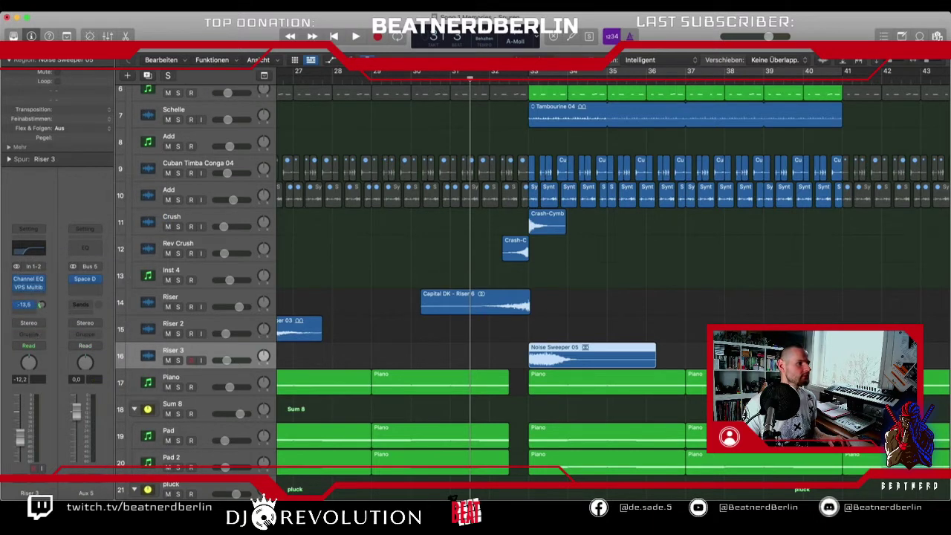
{"action": "key", "text": "space"}
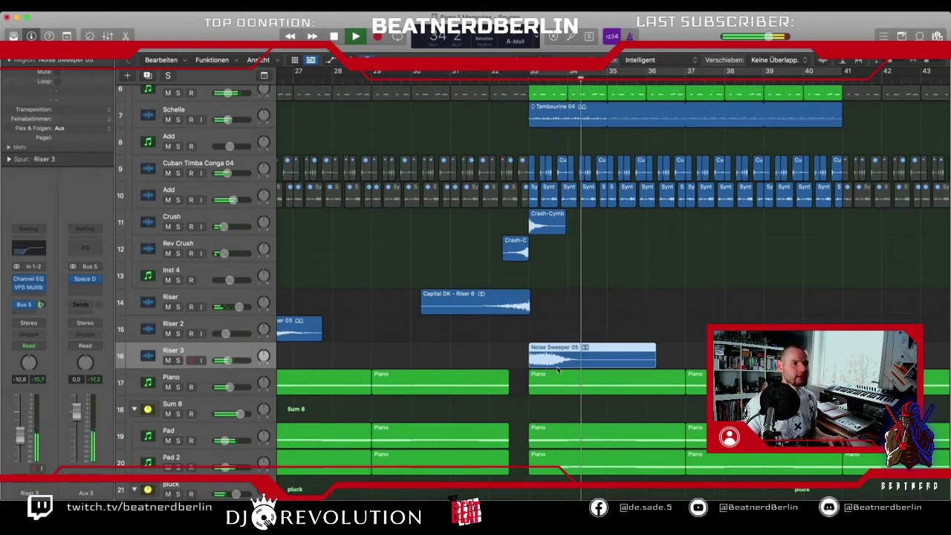
{"action": "key", "text": "space"}
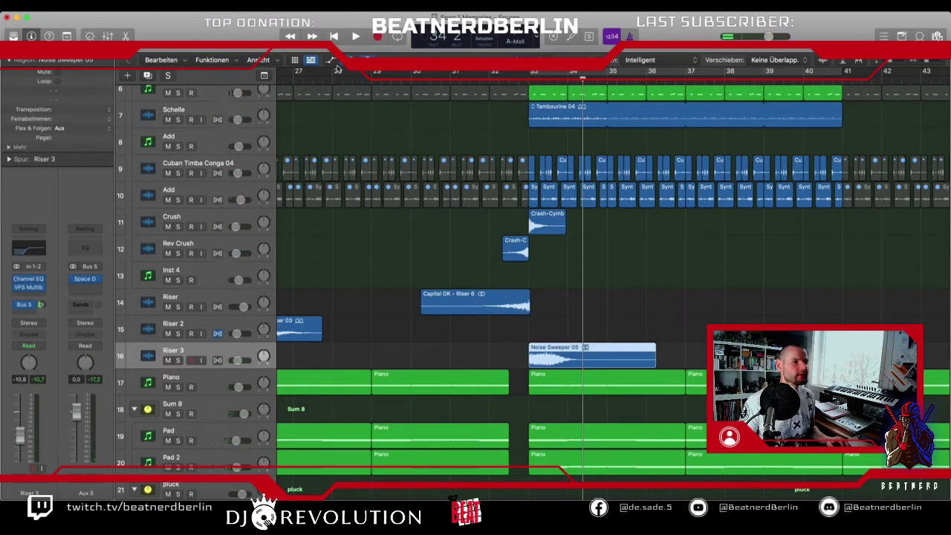
- Set the Riser 3 track's flex mode to Flex Time - Rhythmisch
{"action": "key", "text": "super+Down"}
{"action": "left_click", "coordinate": [211, 374]}
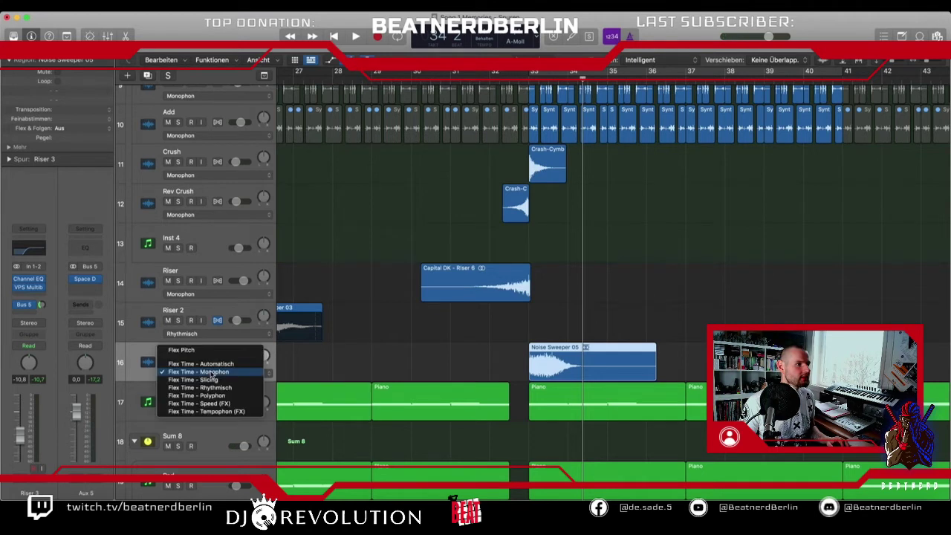
{"action": "left_click", "coordinate": [199, 387]}
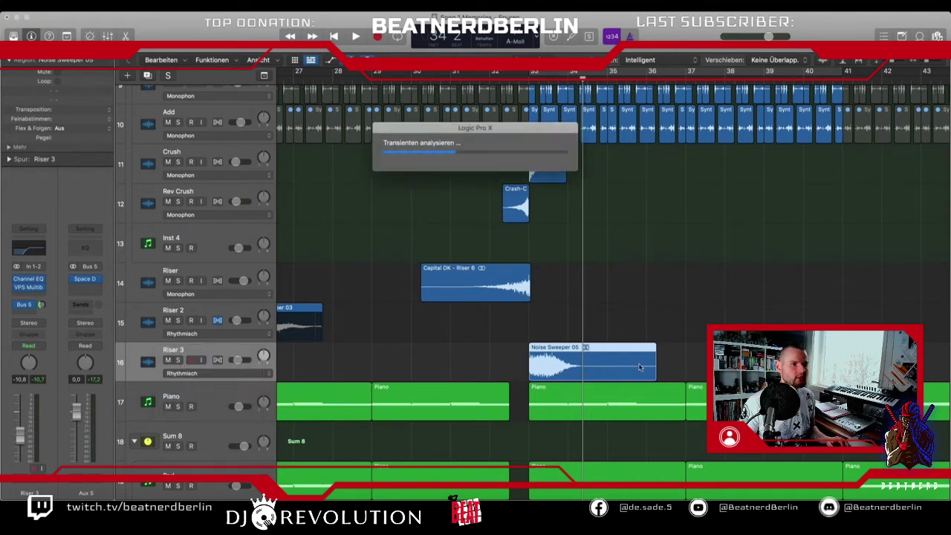
- Try stretching the Noise Sweeper 05 region on Riser 3 to bar 41, play it back, and undo the stretch
{"action": "left_click_drag", "start_coordinate": [652, 349], "coordinate": [710, 349]}
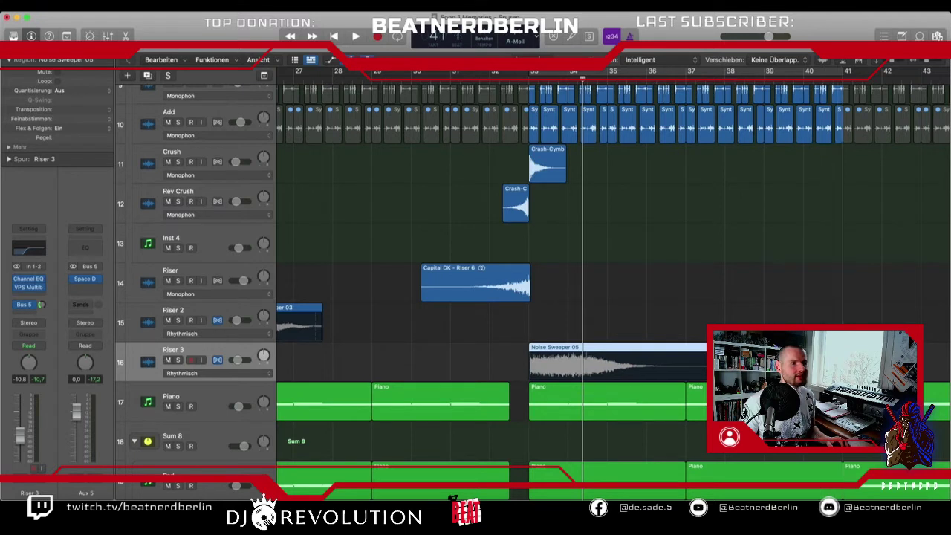
{"action": "double_click", "coordinate": [490, 74]}
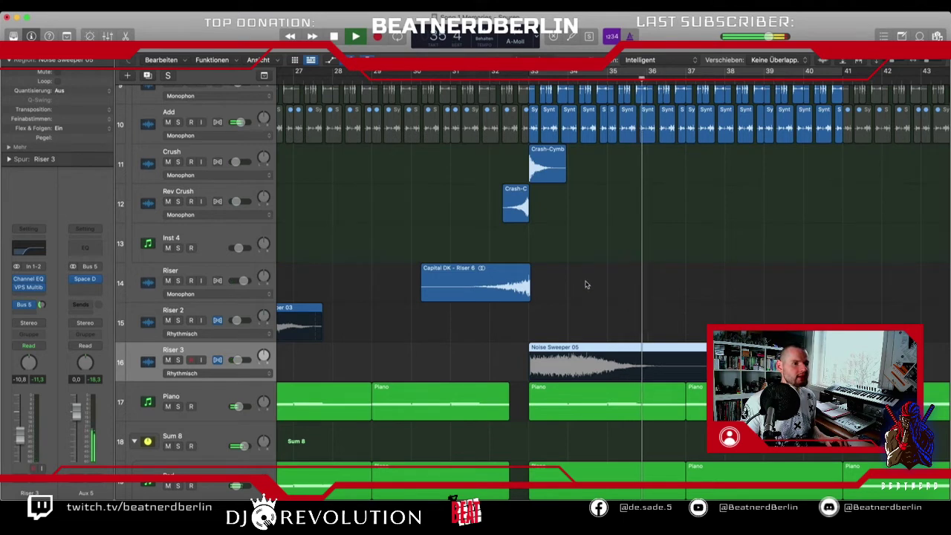
{"action": "key", "text": "space"}
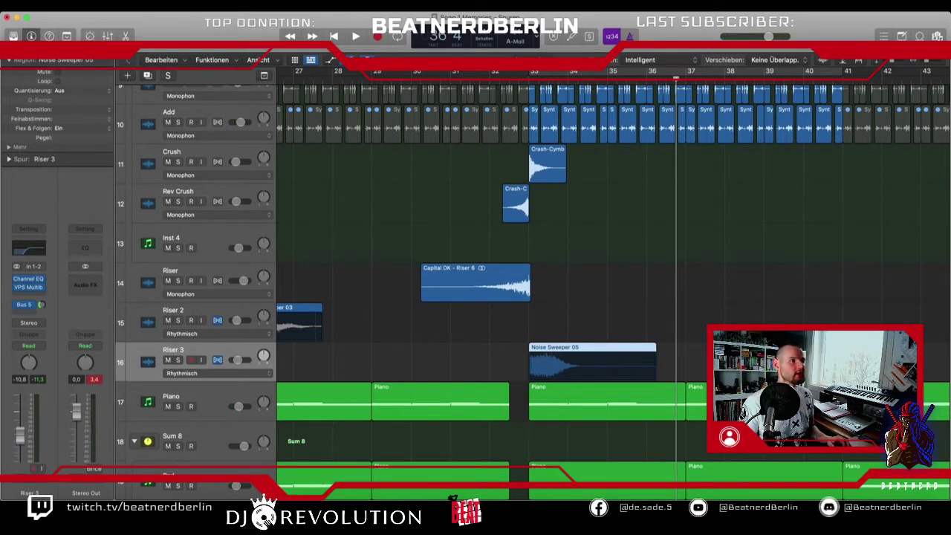
{"action": "left_click", "coordinate": [565, 364]}
{"action": "key", "text": "super+Up"}
{"action": "key", "text": "c"}
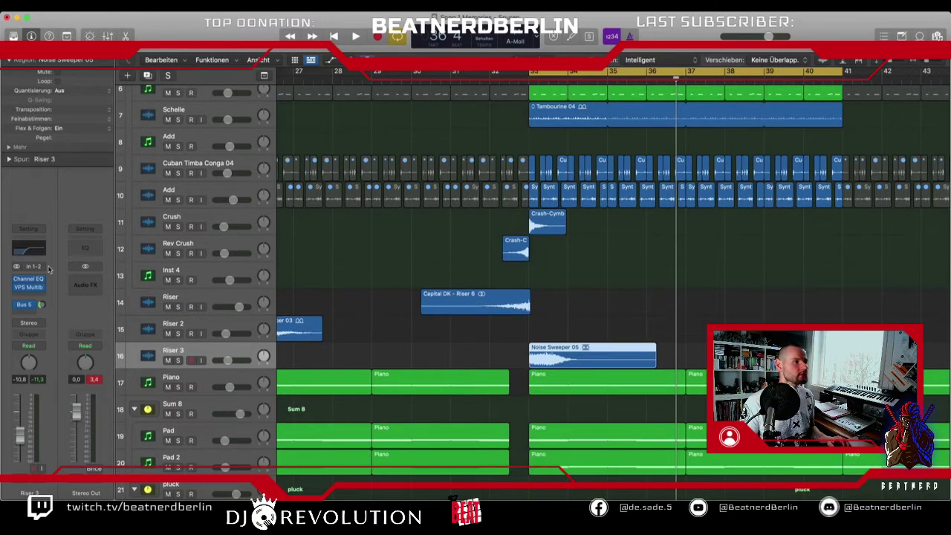
- Insert a stereo Echo delay on the Riser 3 track and set its feedback to 100 %
{"action": "left_click", "coordinate": [35, 287]}
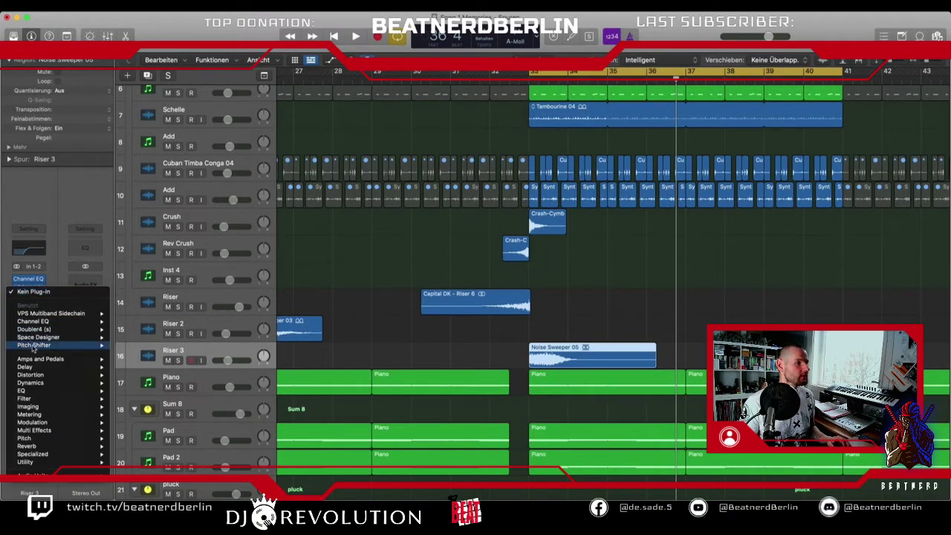
{"action": "mouse_move", "coordinate": [35, 375]}
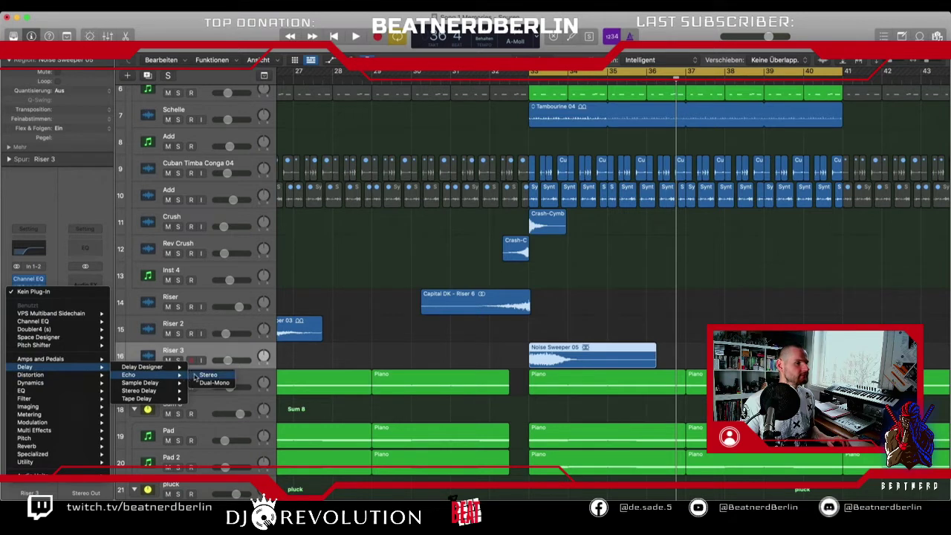
{"action": "left_click", "coordinate": [459, 305]}
{"action": "left_click_drag", "start_coordinate": [396, 233], "coordinate": [394, 38]}
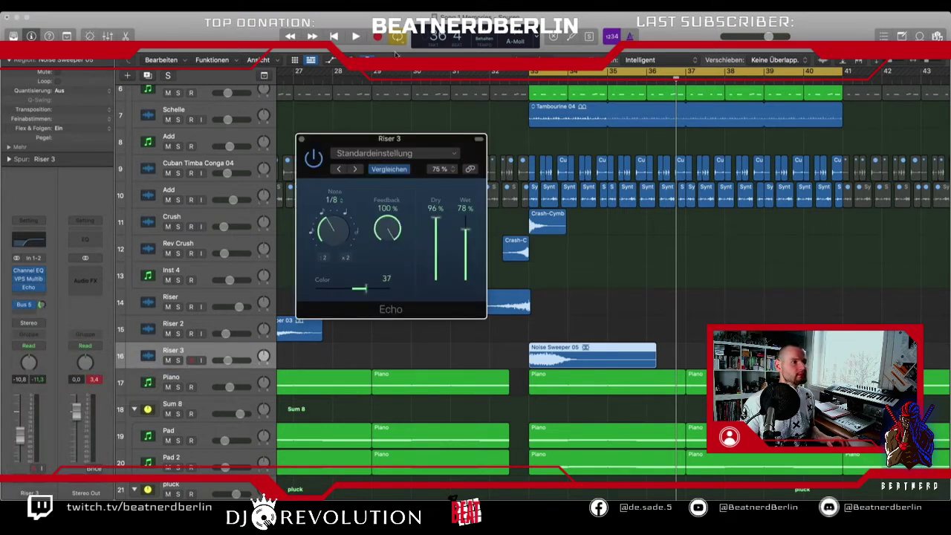
- Set the Echo's note value to 1/4 and its wet level to 84 % while listening to the sweep
{"action": "left_click_drag", "start_coordinate": [331, 228], "coordinate": [334, 184]}
{"action": "left_click_drag", "start_coordinate": [337, 226], "coordinate": [337, 232]}
{"action": "key", "text": "space"}
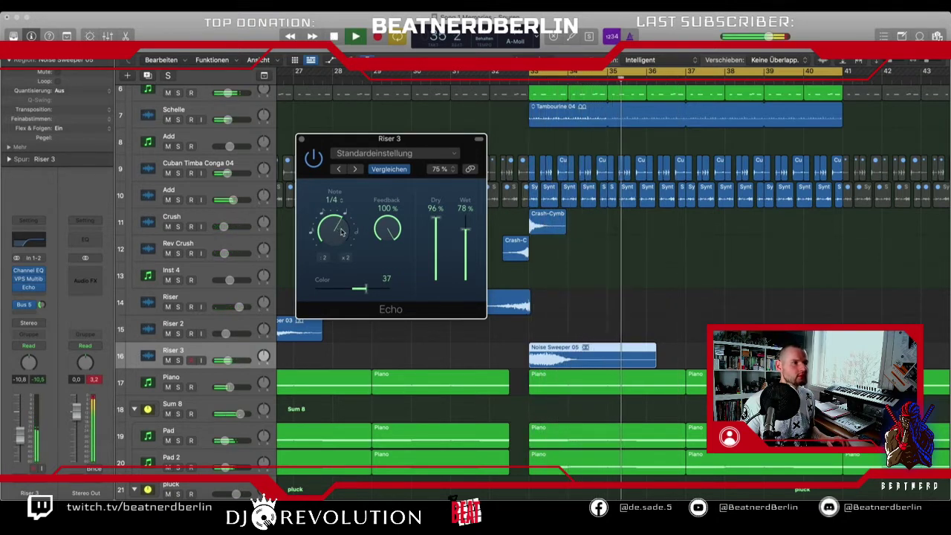
{"action": "left_click_drag", "start_coordinate": [466, 229], "coordinate": [465, 224]}
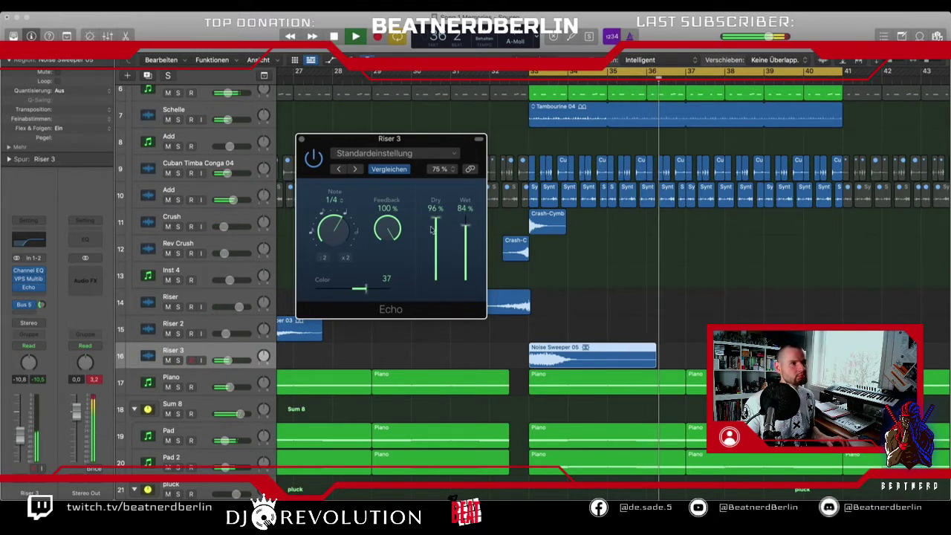
{"action": "key", "text": "space"}
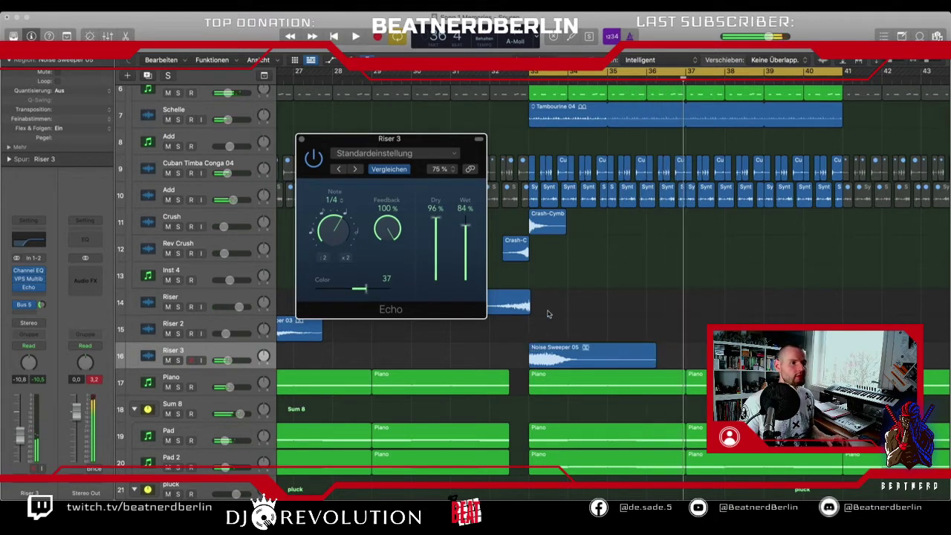
- Copy the Noise Sweeper 05 region on the Riser 3 track to bar 37 and close the Echo plug-in
{"action": "left_click", "coordinate": [547, 351]}
{"action": "left_click_drag", "start_coordinate": [615, 359], "coordinate": [728, 359]}
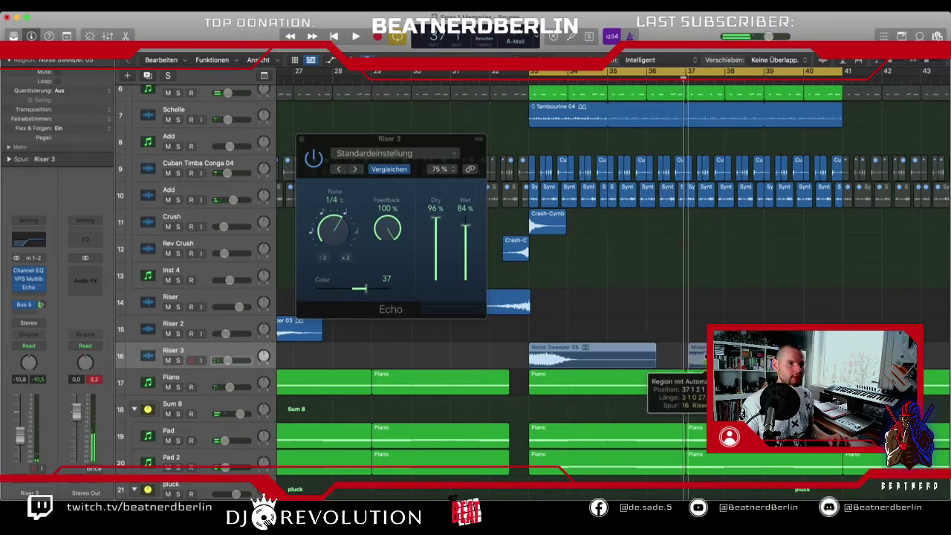
{"action": "left_click", "coordinate": [301, 139]}
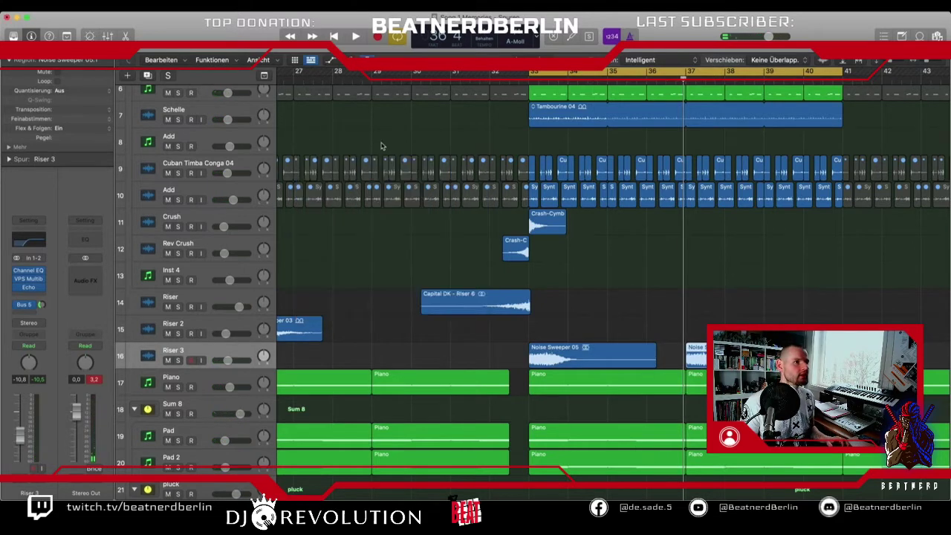
- Turn off cycle playback and listen to the drumless break from about bar 24
{"action": "left_click", "coordinate": [544, 72]}
{"action": "scroll", "coordinate": [472, 181], "scroll_direction": "left", "scroll_amount": 5}
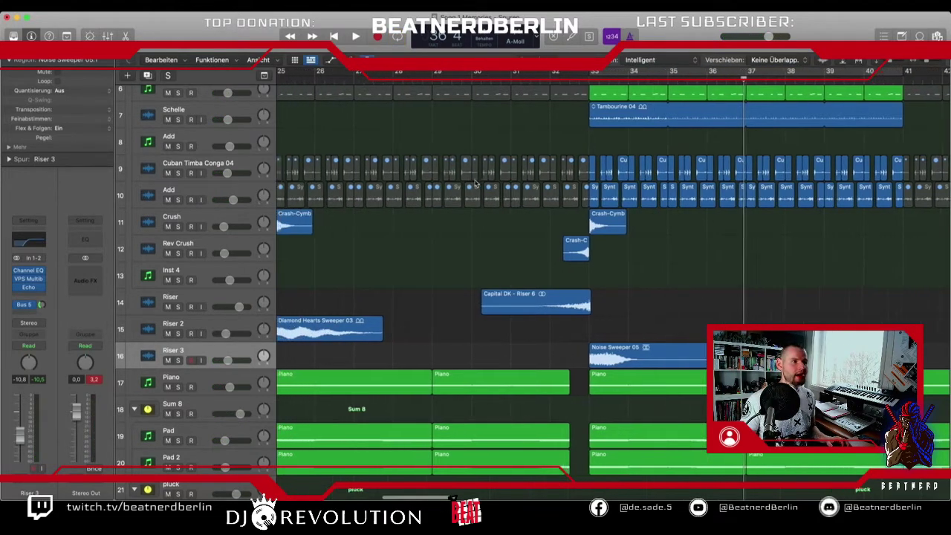
{"action": "scroll", "coordinate": [682, 336], "scroll_direction": "up", "scroll_amount": 6}
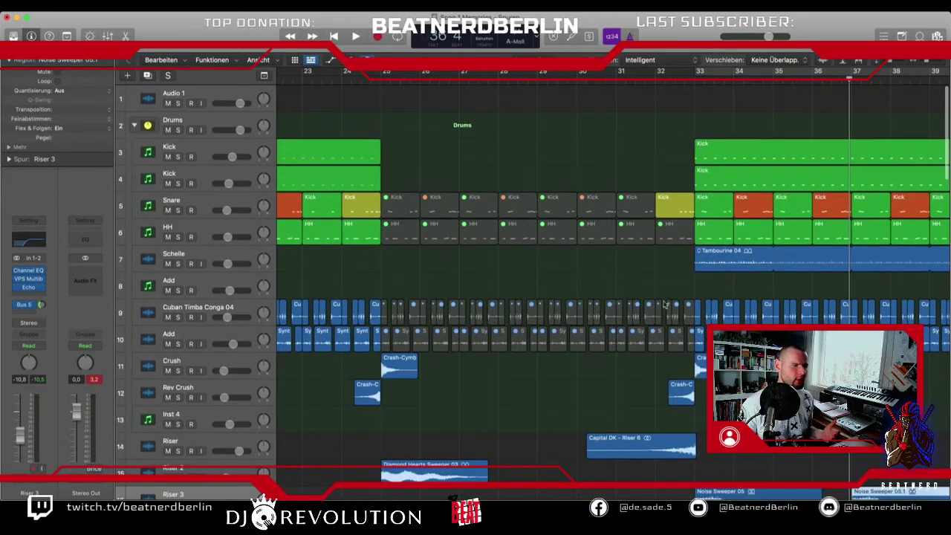
{"action": "left_click", "coordinate": [362, 79]}
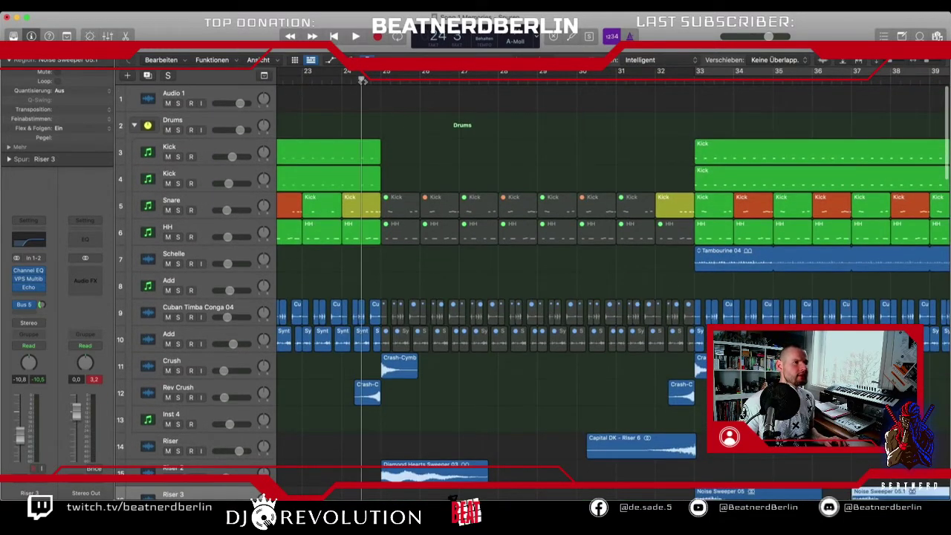
{"action": "scroll", "coordinate": [388, 176], "scroll_direction": "down", "scroll_amount": 10}
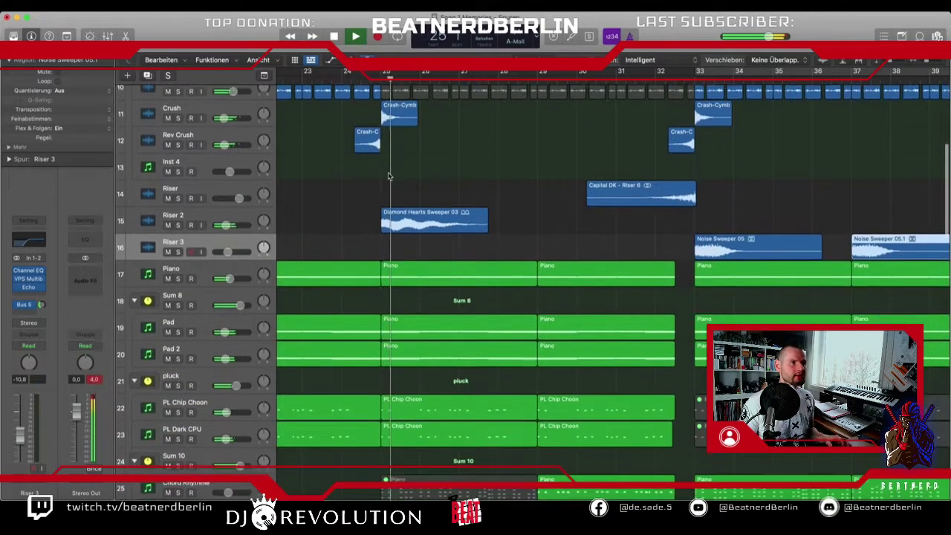
{"action": "scroll", "coordinate": [388, 176], "scroll_direction": "down", "scroll_amount": 2}
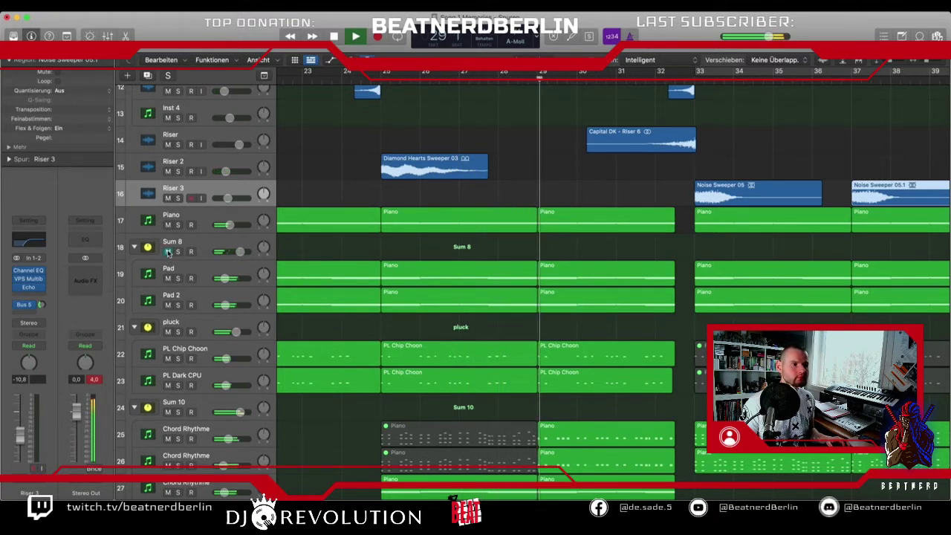
{"action": "key", "text": "space"}
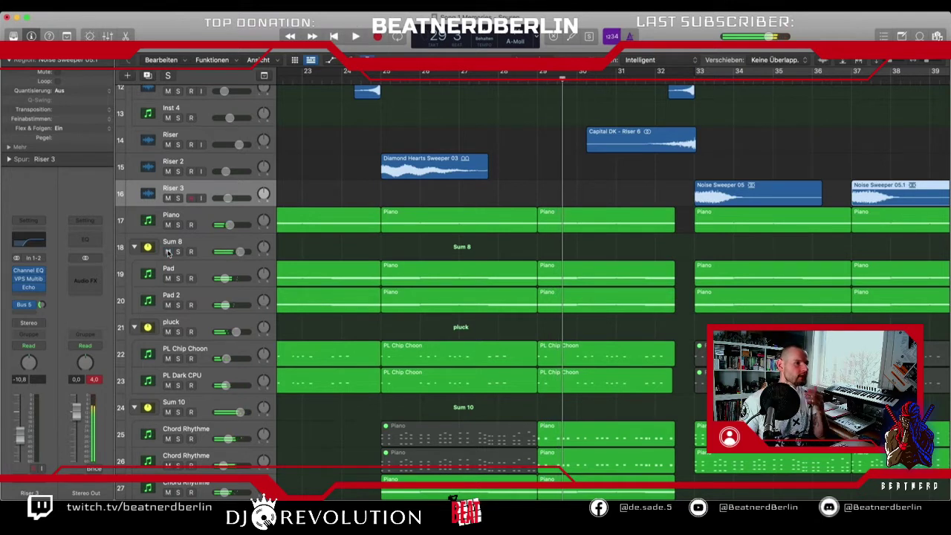
- Mute the Pad and Pad 2 regions in the drumless break from bar 25 up to the pause before bar 33
{"action": "left_click_drag", "start_coordinate": [447, 262], "coordinate": [579, 301]}
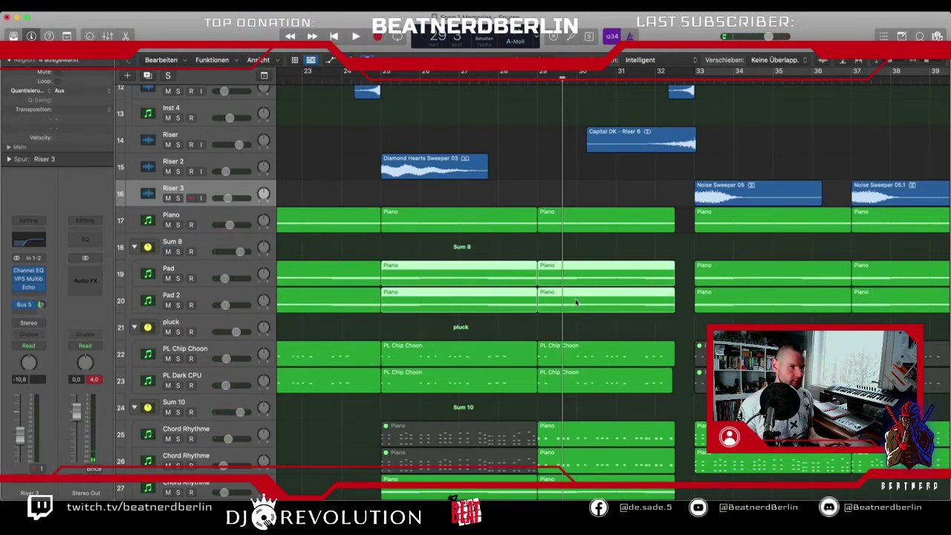
{"action": "key", "text": "ctrl+m"}
{"action": "scroll", "coordinate": [489, 240], "scroll_direction": "down", "scroll_amount": 5}
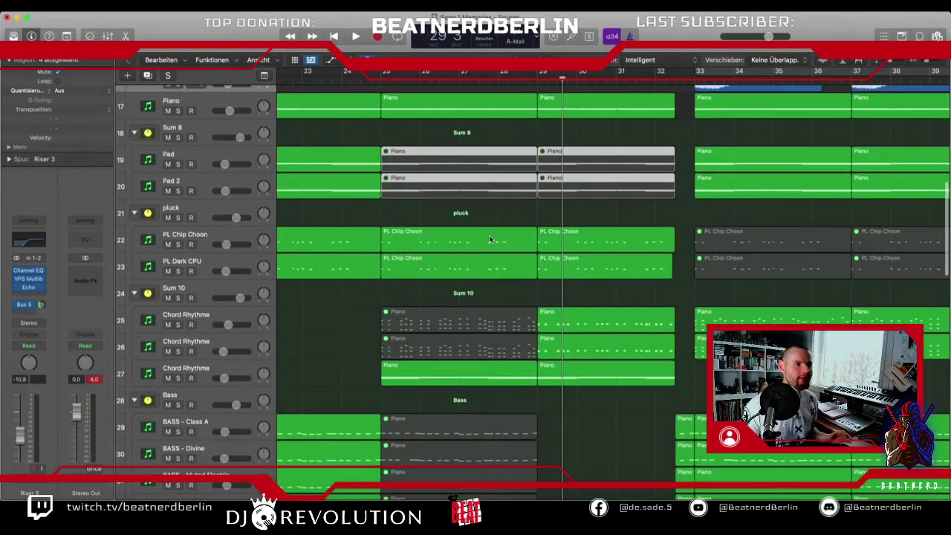
{"action": "scroll", "coordinate": [543, 292], "scroll_direction": "down", "scroll_amount": 5}
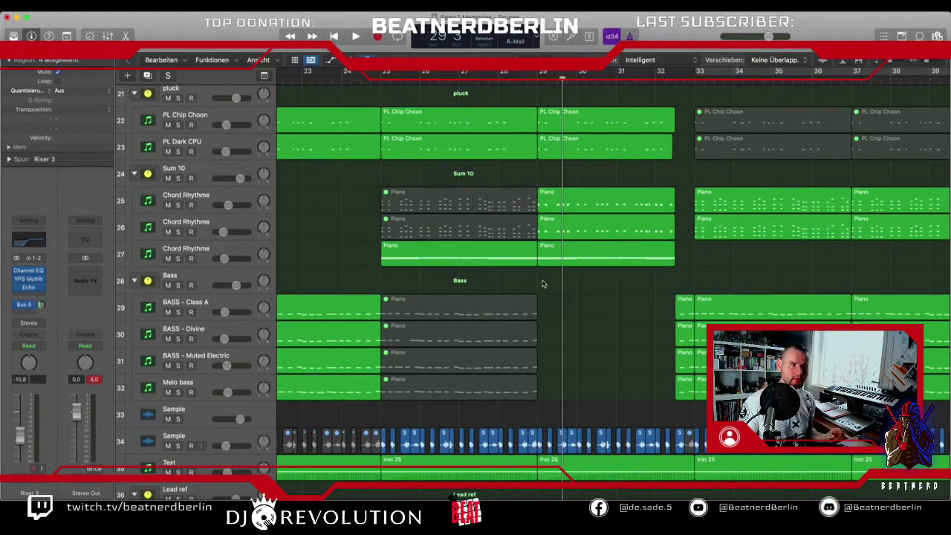
{"action": "scroll", "coordinate": [632, 277], "scroll_direction": "up", "scroll_amount": 3}
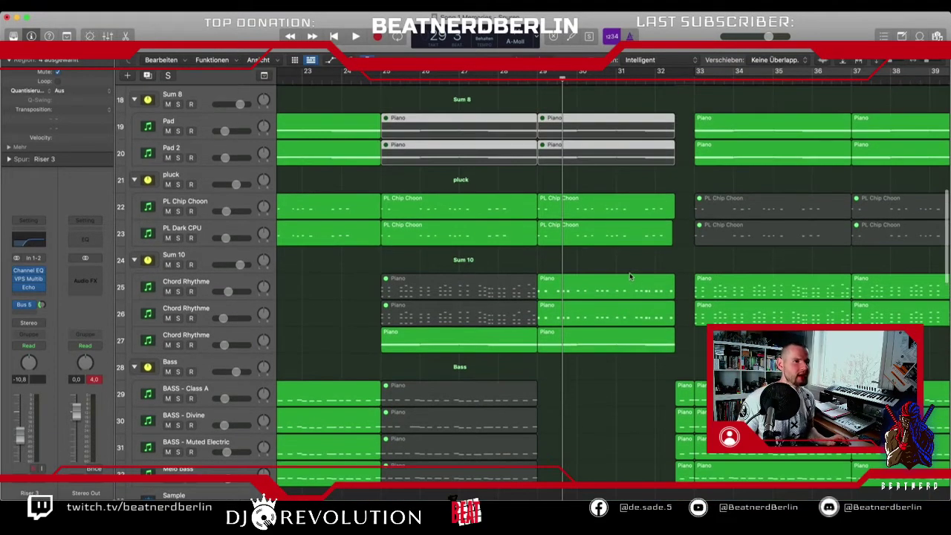
- Set a cycle range from bar 24 to bar 33 and listen to the drumless break
{"action": "scroll", "coordinate": [511, 318], "scroll_direction": "up", "scroll_amount": 10}
{"action": "scroll", "coordinate": [511, 315], "scroll_direction": "down", "scroll_amount": 15}
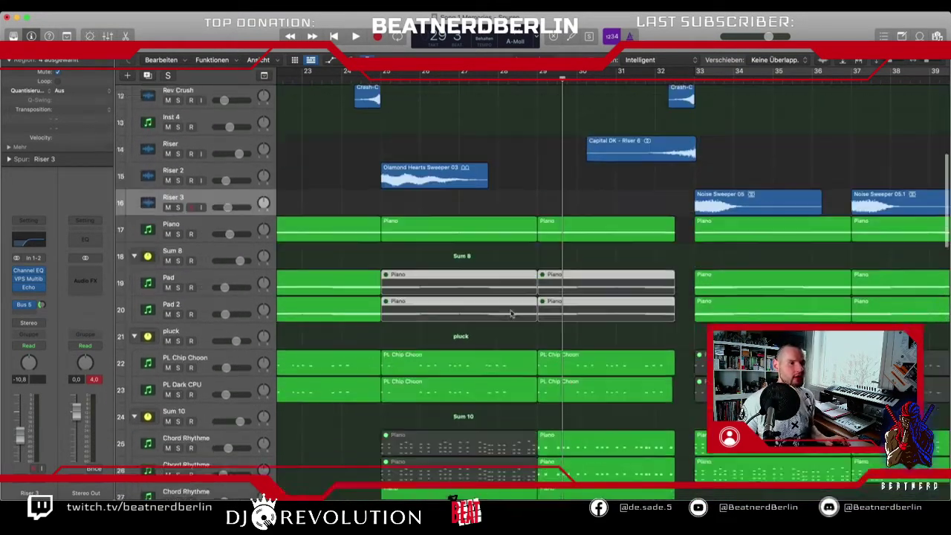
{"action": "scroll", "coordinate": [511, 314], "scroll_direction": "down", "scroll_amount": 6}
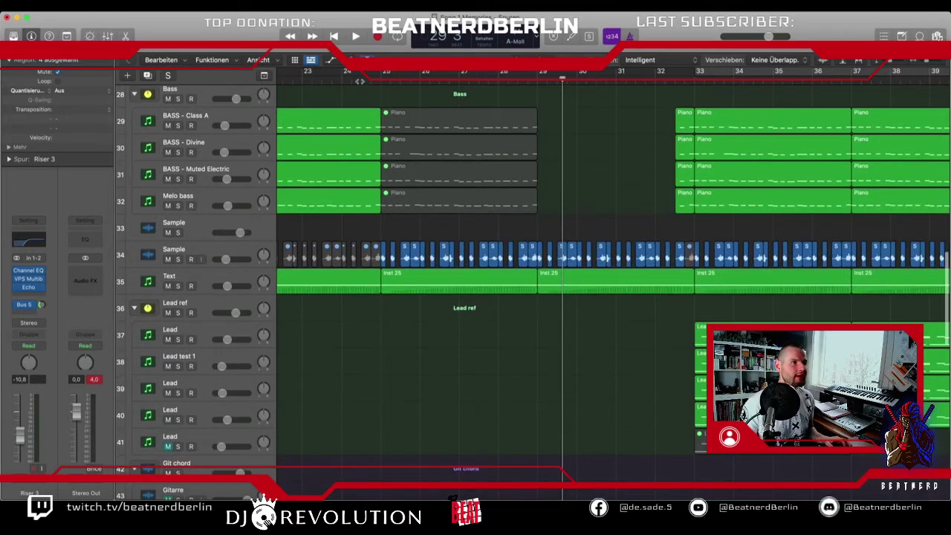
{"action": "left_click_drag", "start_coordinate": [352, 74], "coordinate": [699, 74]}
{"action": "key", "text": "space"}
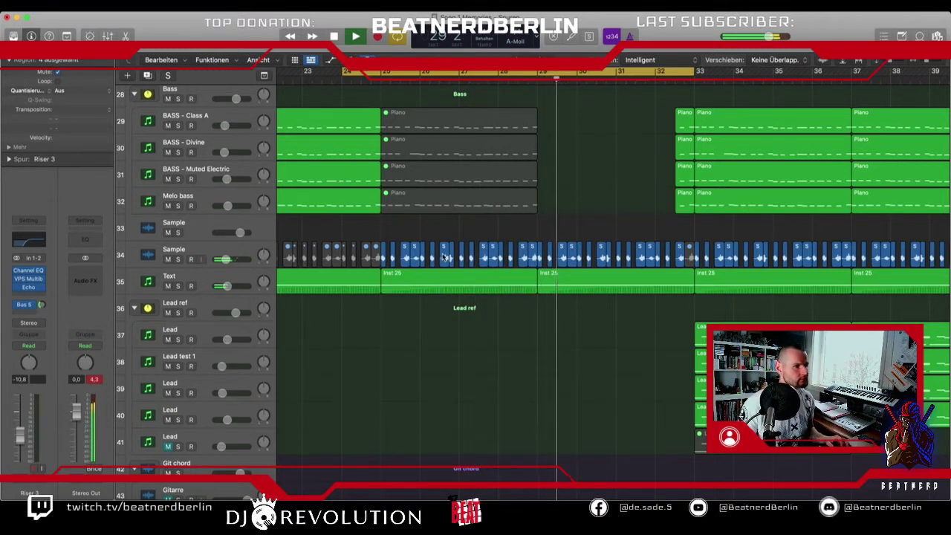
{"action": "scroll", "coordinate": [434, 215], "scroll_direction": "up", "scroll_amount": 2}
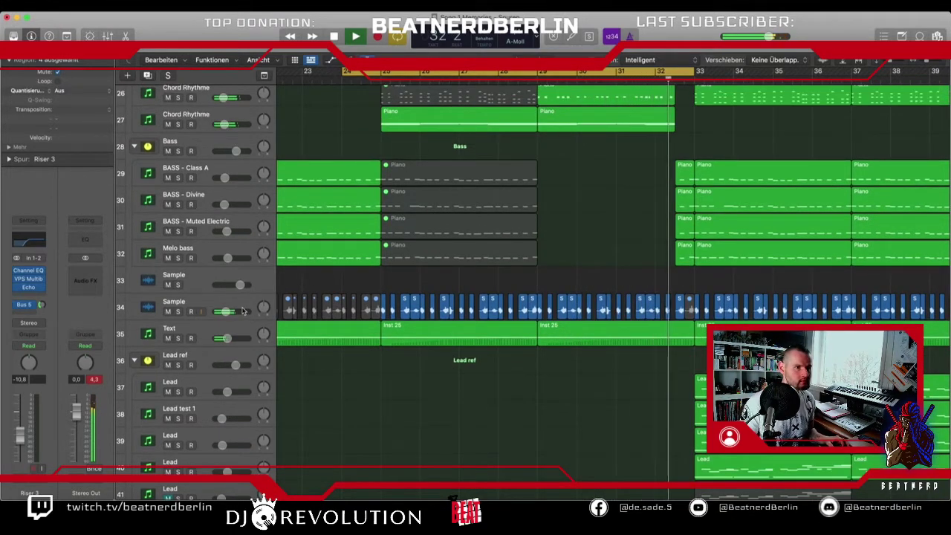
{"action": "key", "text": "space"}
- Inspect the Channel EQ of the Sample track 34 while the break plays, and close it again
{"action": "left_click", "coordinate": [201, 300]}
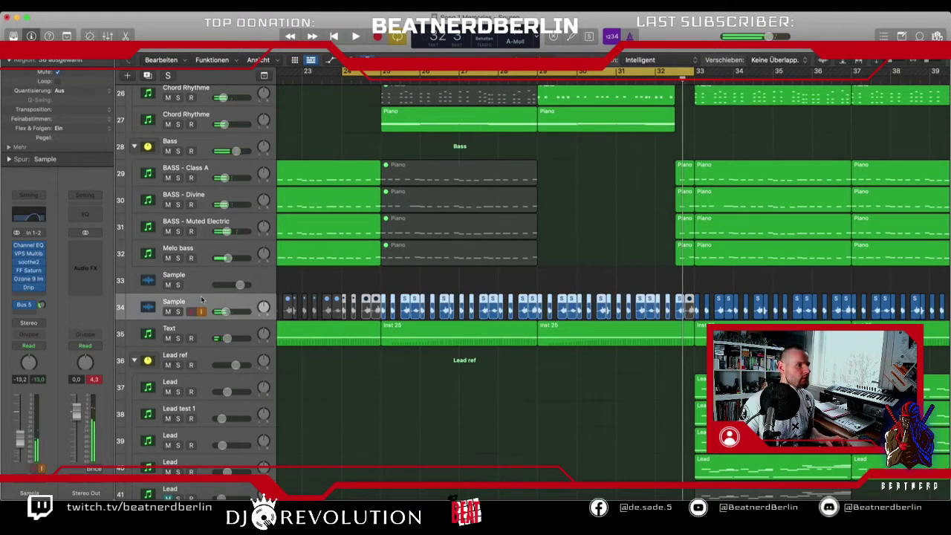
{"action": "left_click", "coordinate": [31, 220]}
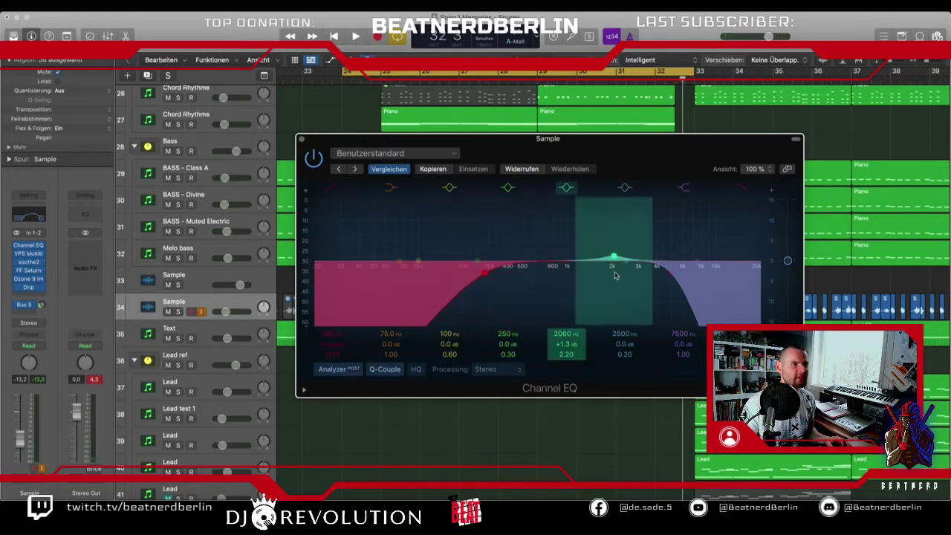
{"action": "key", "text": "space"}
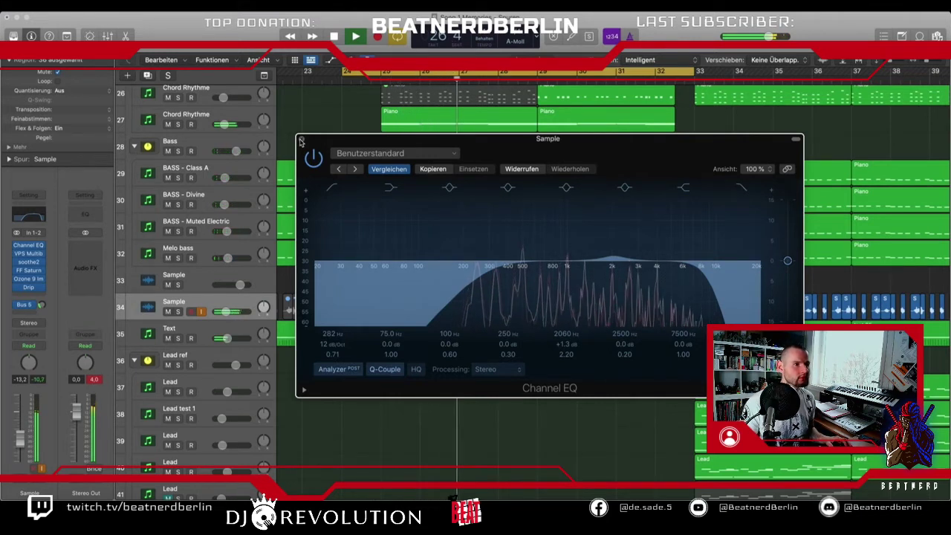
{"action": "left_click", "coordinate": [301, 140]}
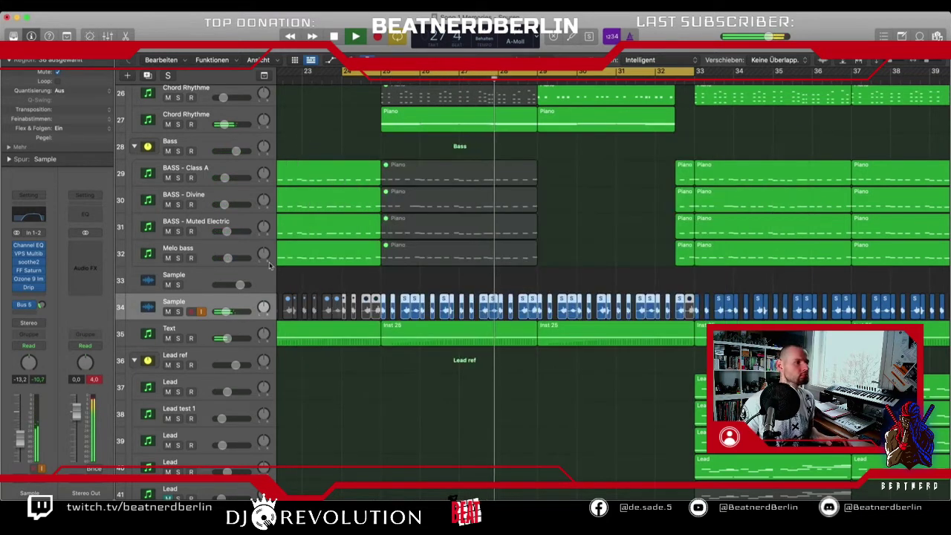
{"action": "key", "text": "space"}
- Insert the FabFilter Simplon filter in stereo after the last plug-in on the Sample track
{"action": "left_click", "coordinate": [42, 296]}
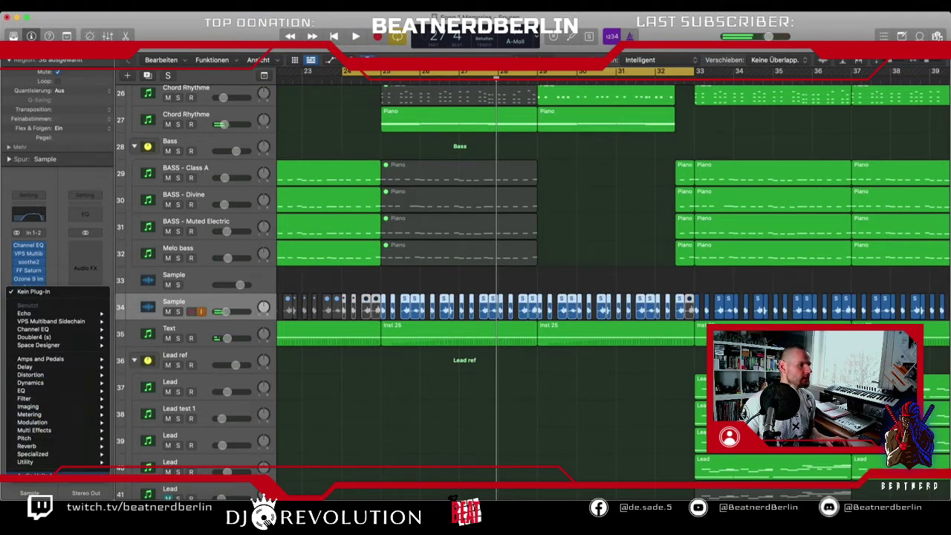
{"action": "mouse_move", "coordinate": [44, 475]}
{"action": "mouse_move", "coordinate": [161, 367]}
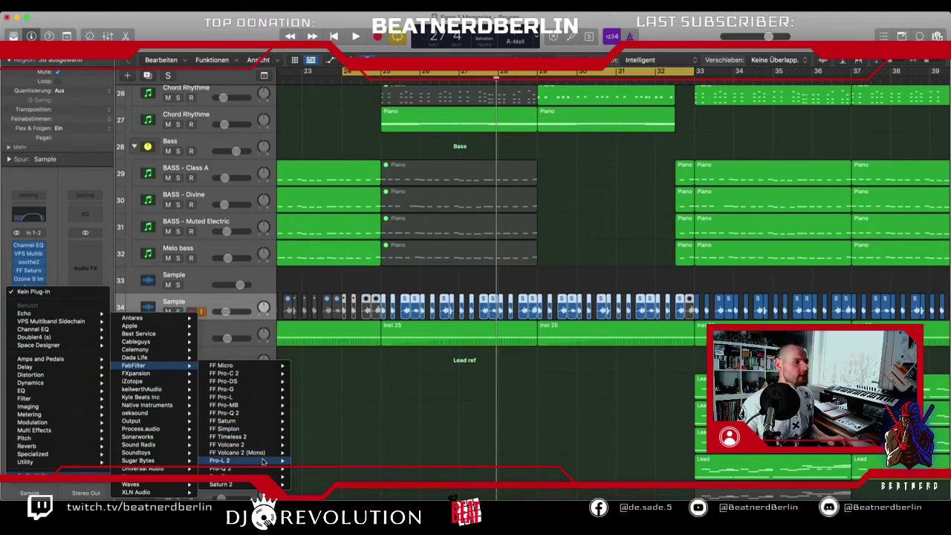
{"action": "mouse_move", "coordinate": [266, 370]}
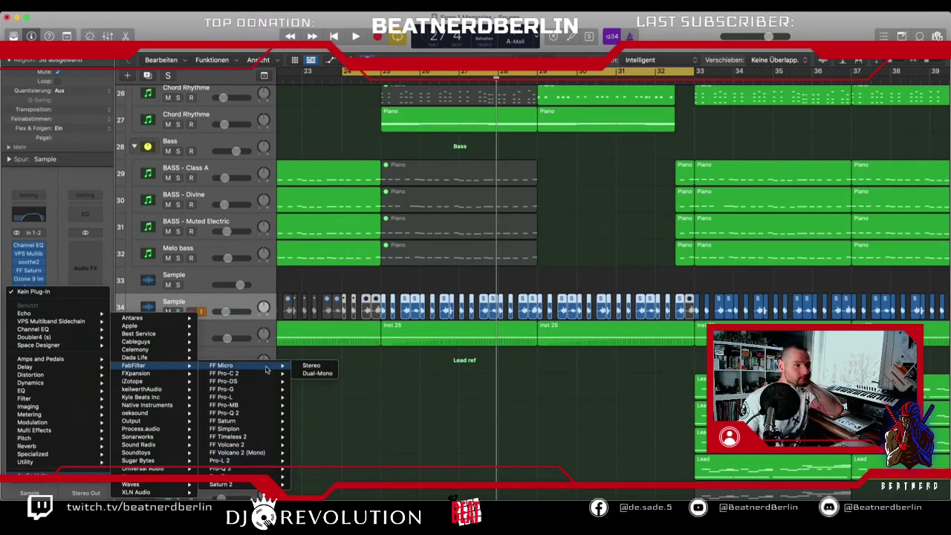
{"action": "mouse_move", "coordinate": [263, 400]}
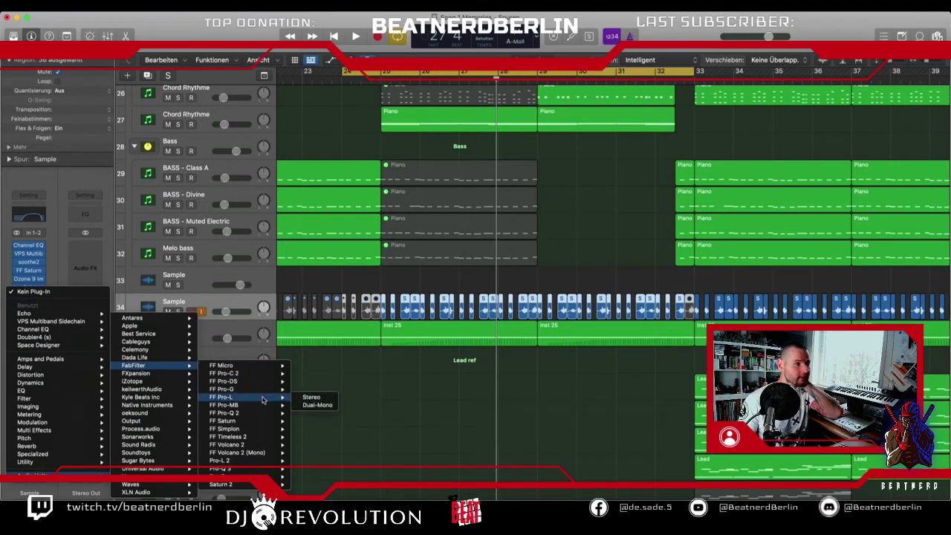
{"action": "mouse_move", "coordinate": [262, 416]}
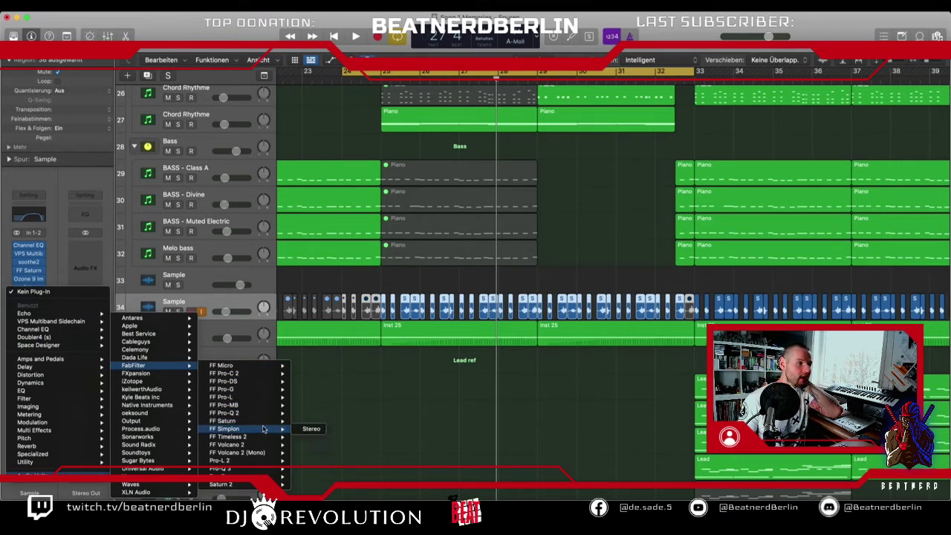
{"action": "left_click", "coordinate": [318, 431]}
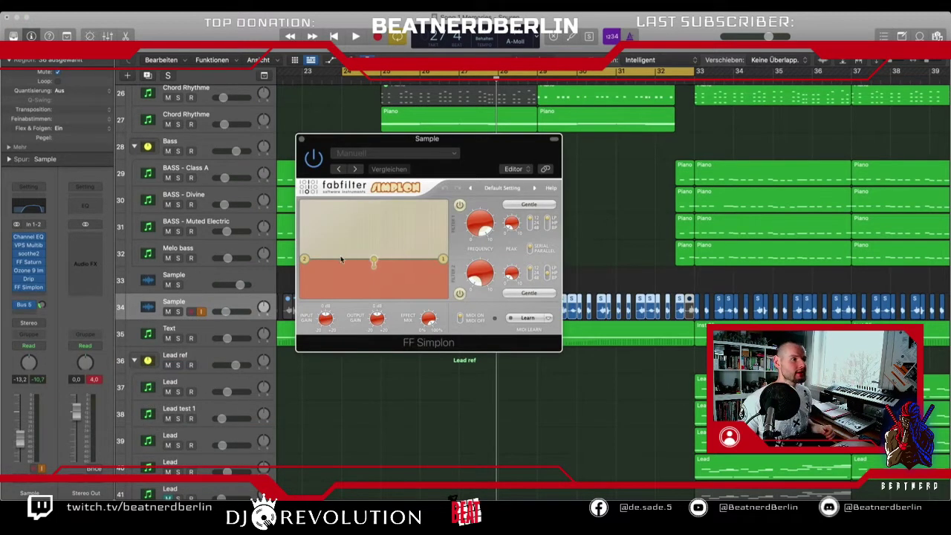
- Solo the Sample track and lower Simplon's Filter 1 frequency to about 51 Hz while listening
{"action": "left_click_drag", "start_coordinate": [478, 223], "coordinate": [490, 312]}
{"action": "left_click", "coordinate": [179, 312]}
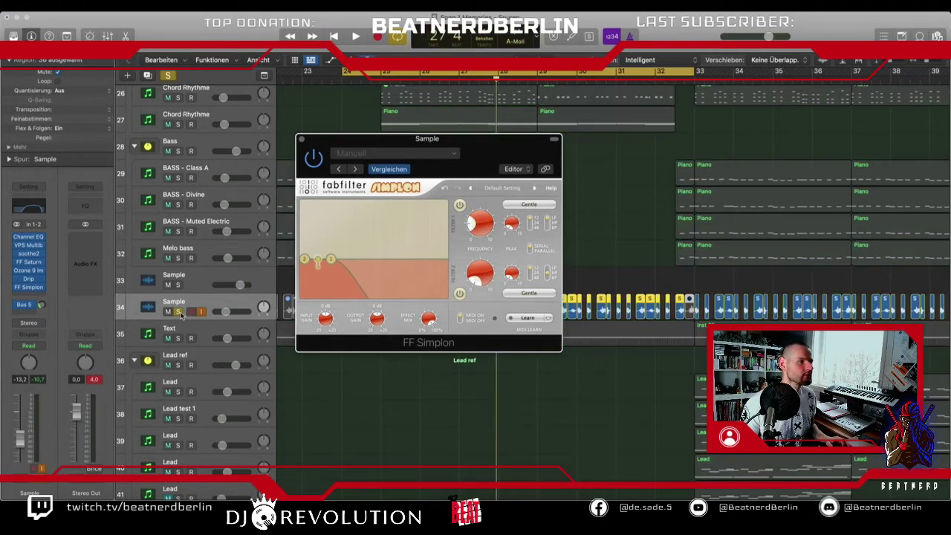
{"action": "key", "text": "space"}
{"action": "left_click_drag", "start_coordinate": [479, 230], "coordinate": [479, 255]}
{"action": "key", "text": "space"}
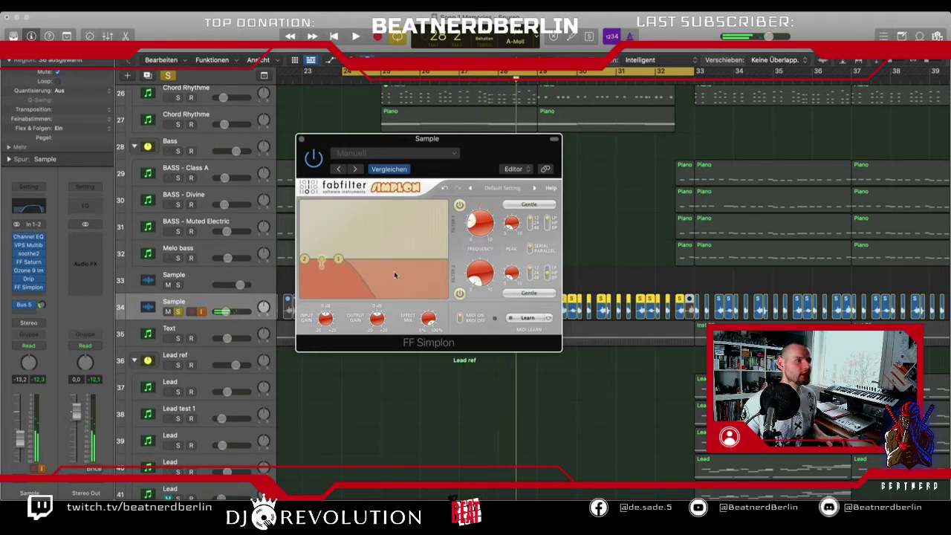
- Set the Sample track's automation mode to Touch and record a rising Filter 1 frequency sweep from bar 24, closing Simplon at the end
{"action": "left_click", "coordinate": [30, 328]}
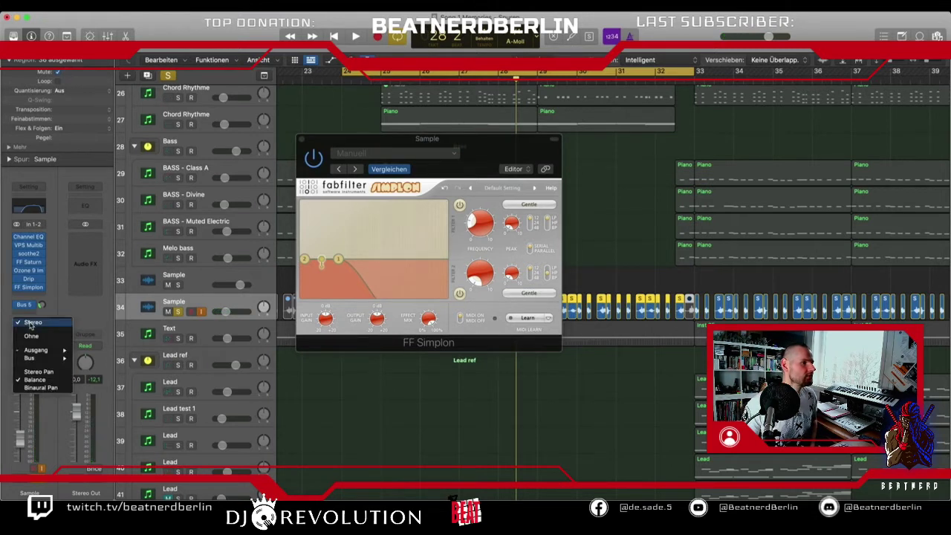
{"action": "left_click", "coordinate": [29, 346]}
{"action": "left_click", "coordinate": [28, 346]}
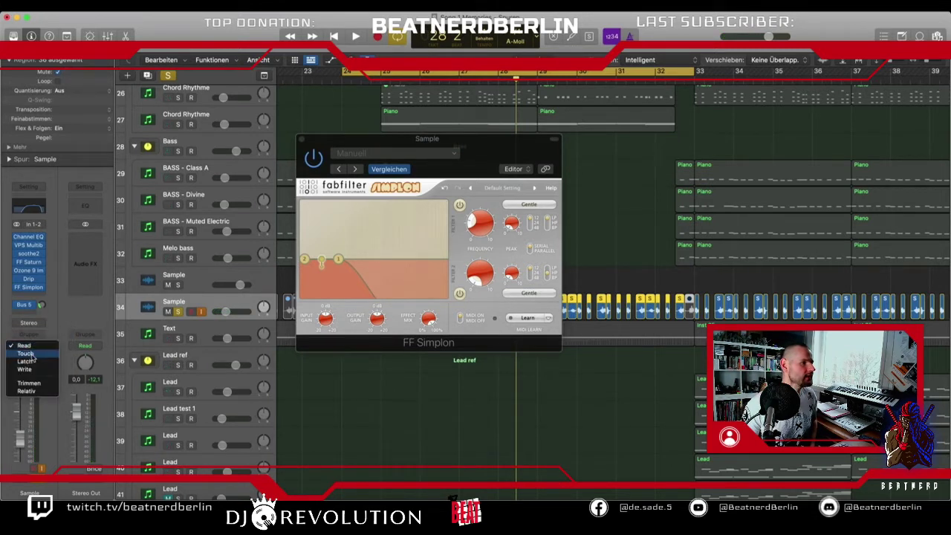
{"action": "left_click", "coordinate": [26, 354]}
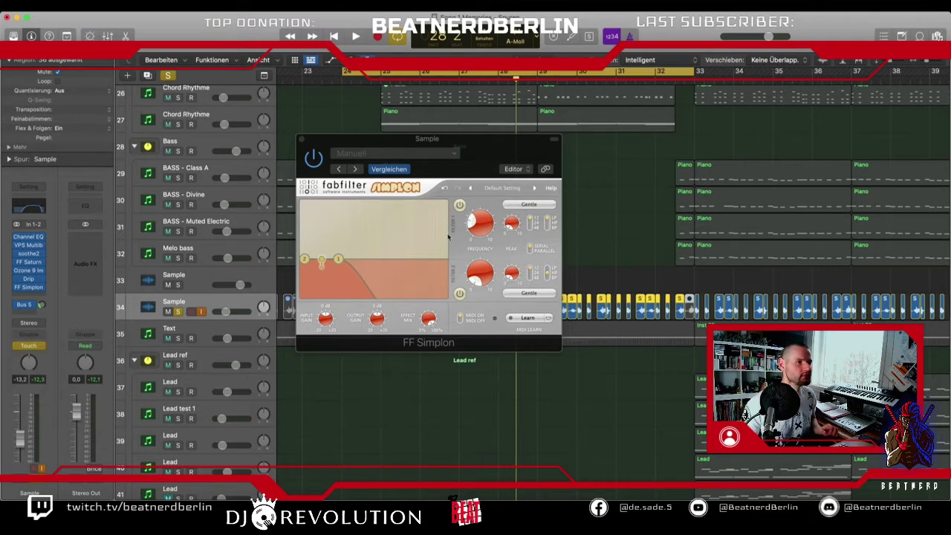
{"action": "key", "text": "space"}
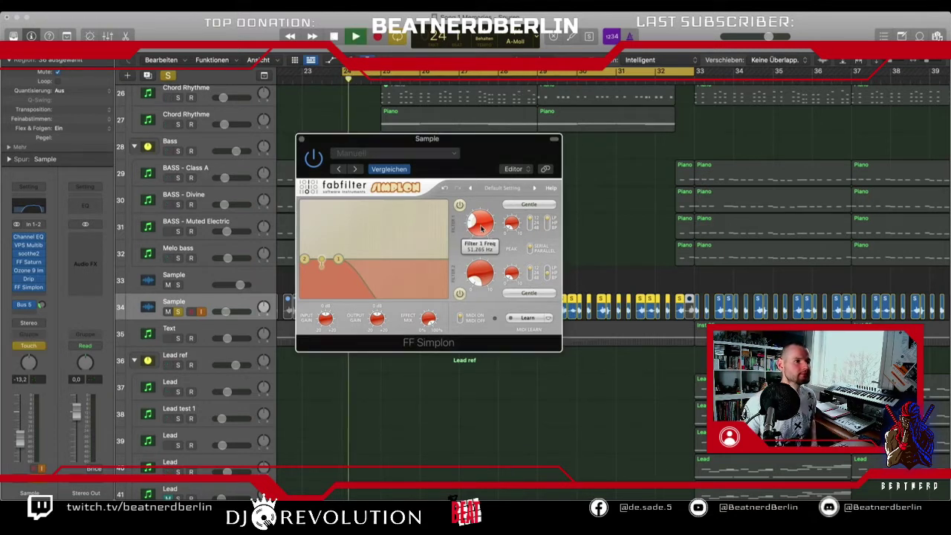
{"action": "left_click_drag", "start_coordinate": [482, 225], "coordinate": [485, 135]}
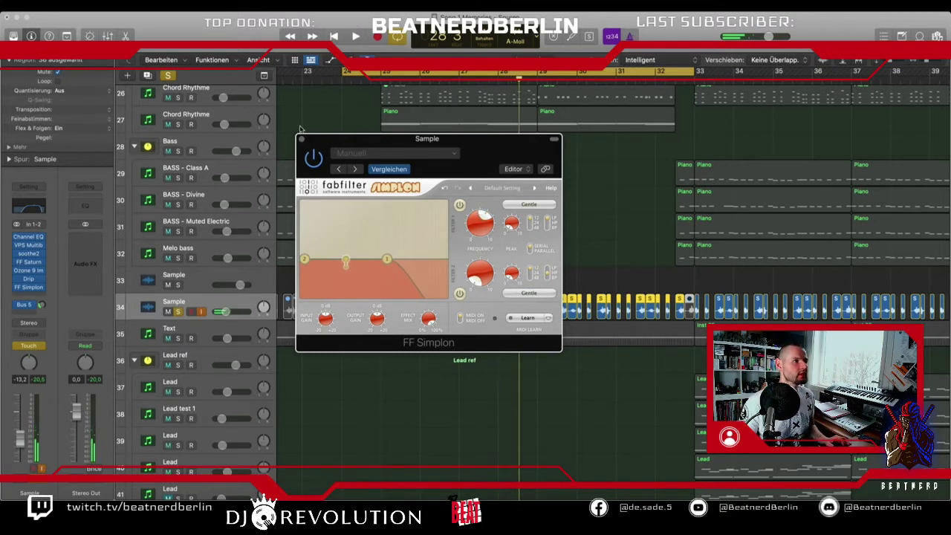
{"action": "left_click", "coordinate": [301, 140]}
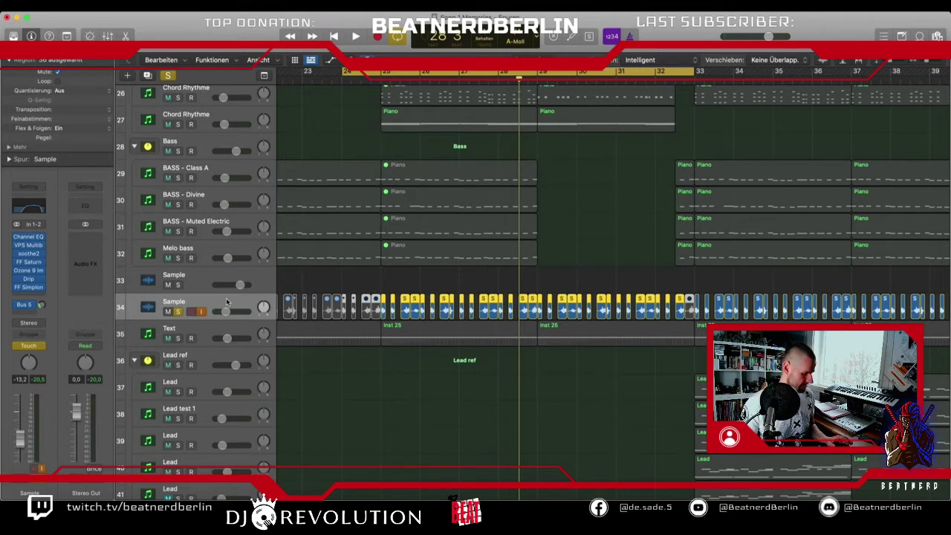
- Show the Sample track's Filter 1 Freq automation and shape it into a straight rising ramp from about bar 25 to just before bar 33
{"action": "key", "text": "super+Down"}
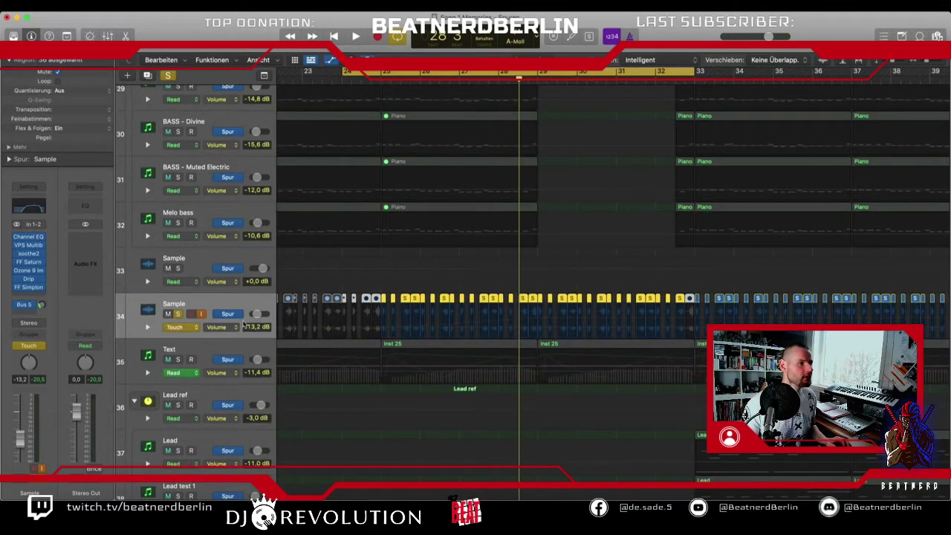
{"action": "right_click", "coordinate": [251, 327]}
{"action": "left_click", "coordinate": [263, 467]}
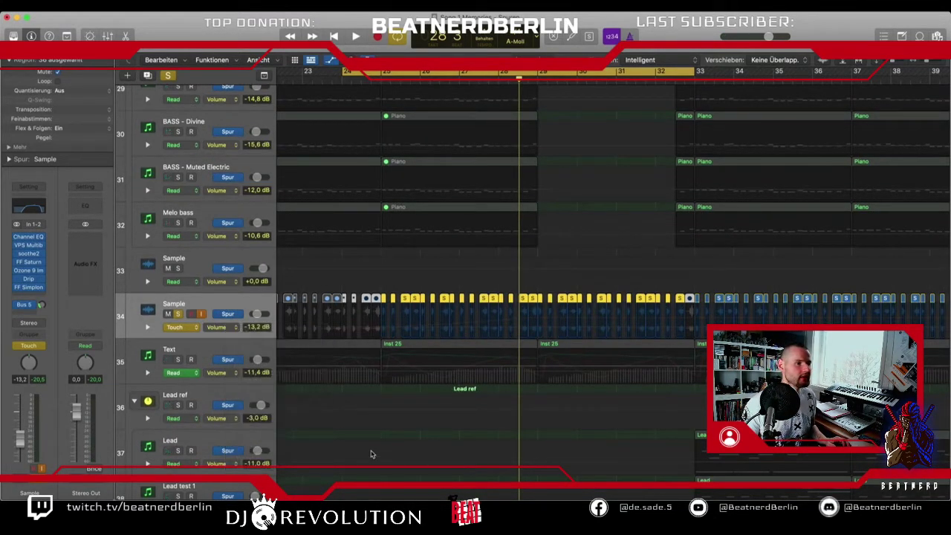
{"action": "left_click_drag", "start_coordinate": [388, 332], "coordinate": [686, 305]}
{"action": "left_click_drag", "start_coordinate": [392, 332], "coordinate": [379, 333]}
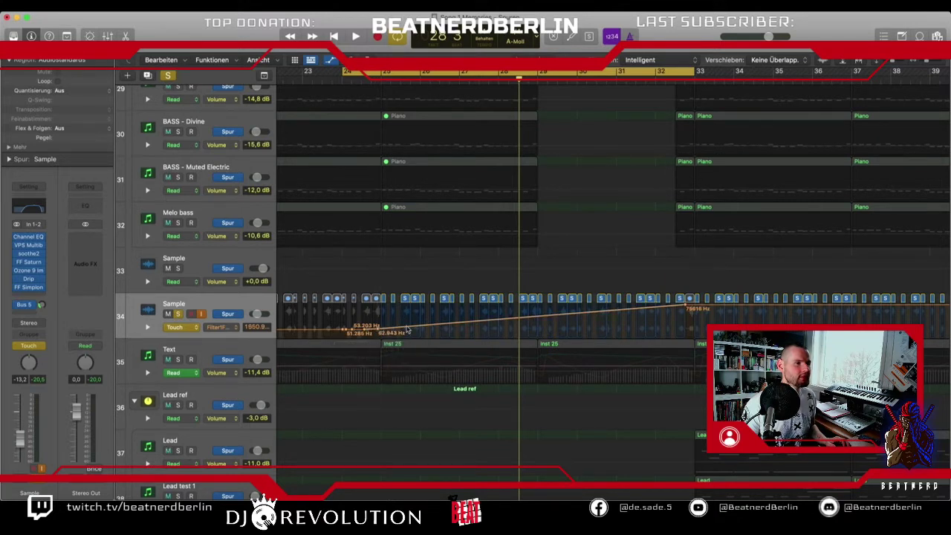
- Bend the Filter 1 Freq ramp between bars 25 and 33 into an S-curve with the Automation Curve tool
{"action": "right_click", "coordinate": [407, 330]}
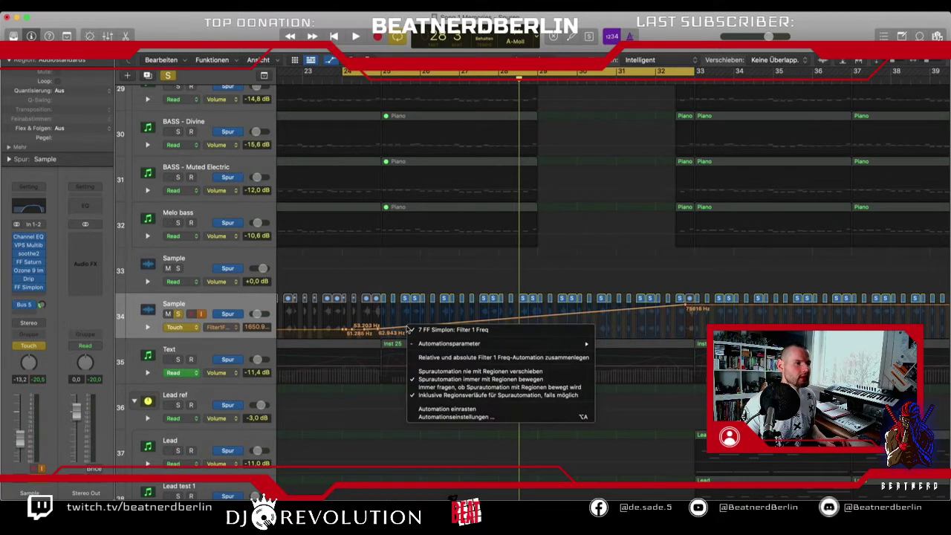
{"action": "left_click", "coordinate": [418, 274]}
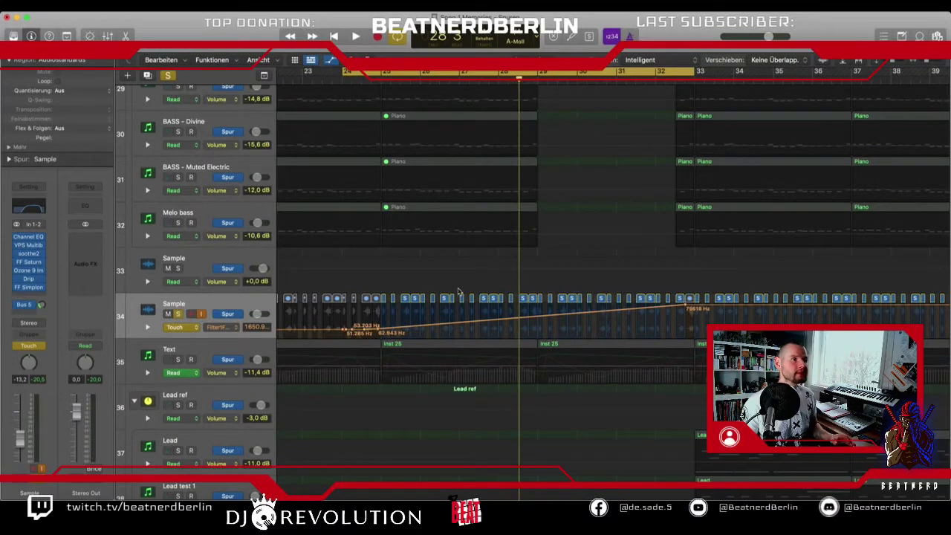
{"action": "key", "text": "t"}
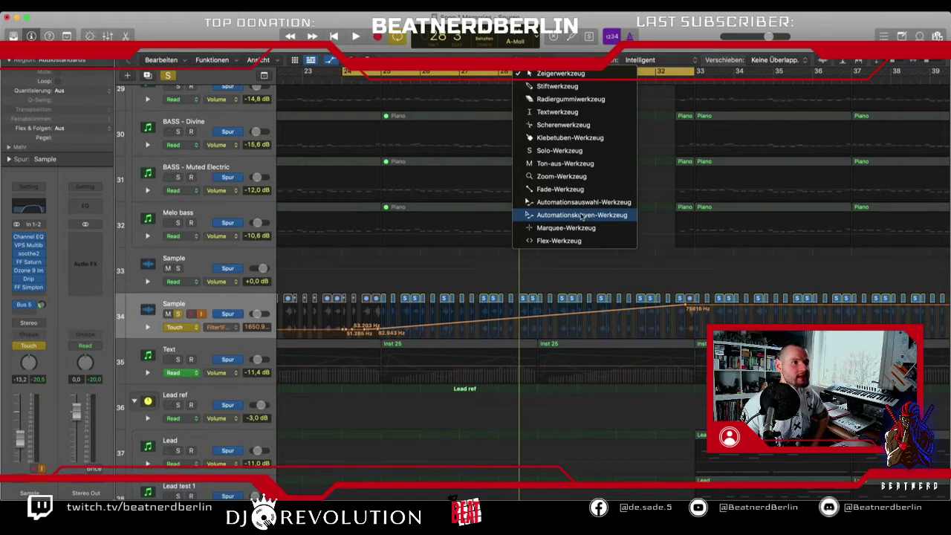
{"action": "left_click", "coordinate": [582, 216]}
{"action": "left_click_drag", "start_coordinate": [500, 321], "coordinate": [540, 320]}
{"action": "key", "text": "t"}
{"action": "key", "text": "t"}
- Reshape the Filter 1 Freq curve with the Automation Curve tool so it rises slowly from bar 25 and steepens toward bar 33
{"action": "key", "text": "t"}
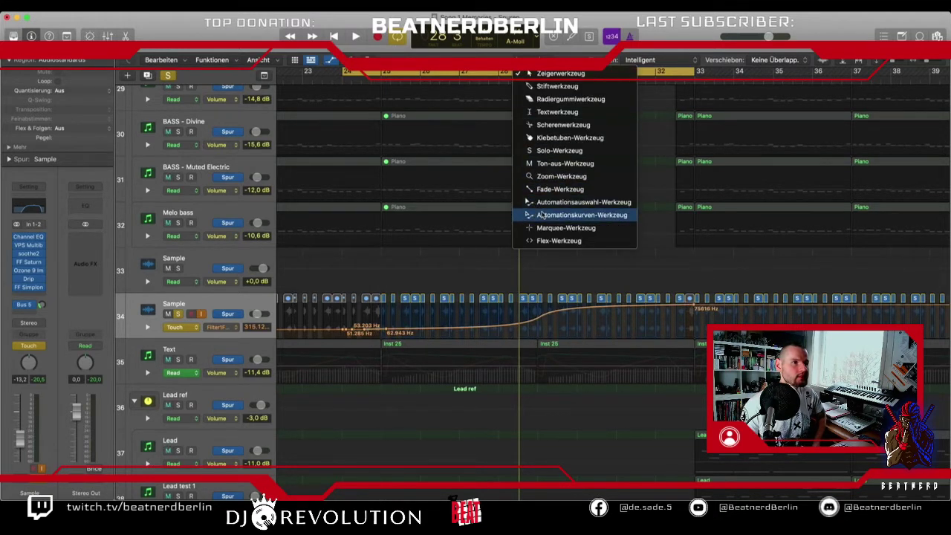
{"action": "key", "text": "Return"}
{"action": "left_click_drag", "start_coordinate": [550, 321], "coordinate": [541, 327]}
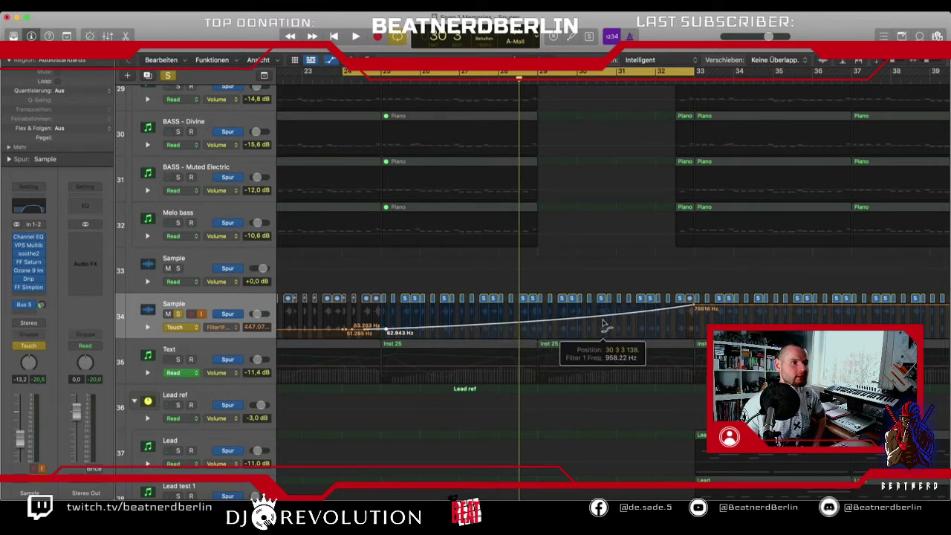
{"action": "left_click_drag", "start_coordinate": [605, 327], "coordinate": [562, 328]}
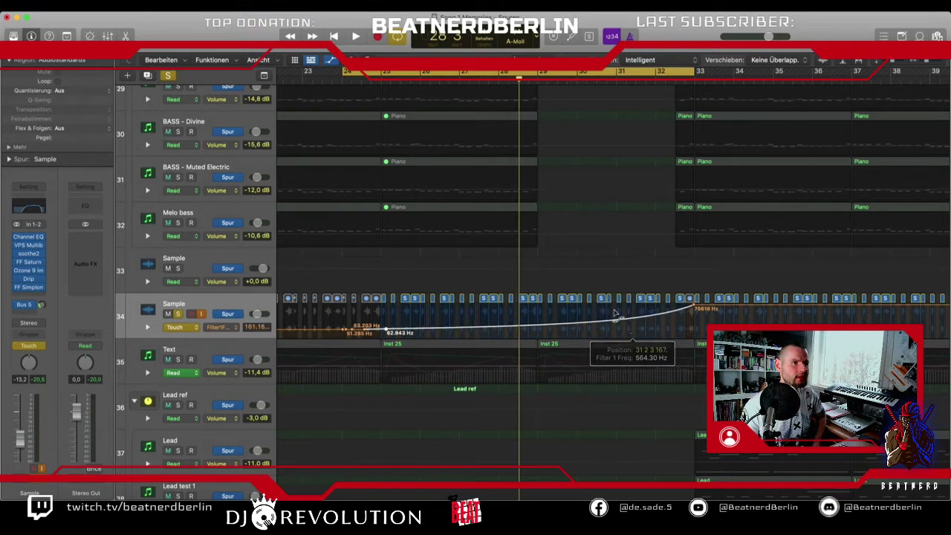
- Adjust the Filter 1 Freq curve slightly earlier with the Automation Select tool, and turn off cycle playback
{"action": "key", "text": "t"}
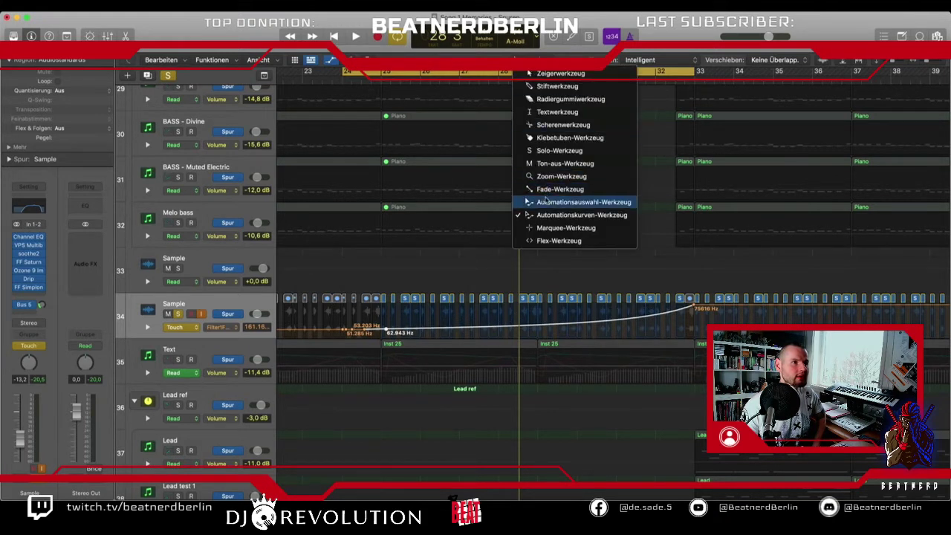
{"action": "left_click", "coordinate": [550, 202]}
{"action": "mouse_move", "coordinate": [594, 327]}
{"action": "left_mouse_down"}
{"action": "mouse_move", "coordinate": [613, 325]}
{"action": "mouse_move", "coordinate": [579, 328]}
{"action": "mouse_move", "coordinate": [589, 329]}
{"action": "left_mouse_up"}
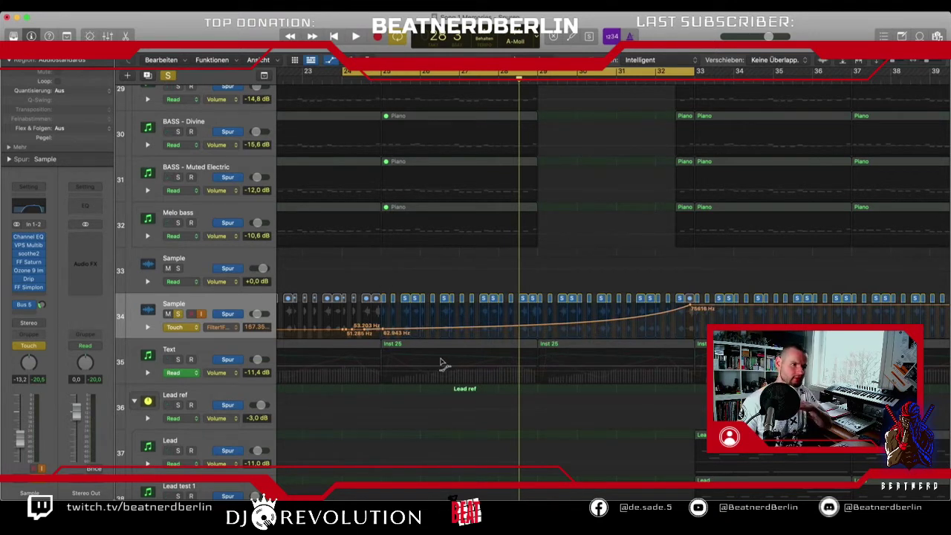
{"action": "key", "text": "t"}
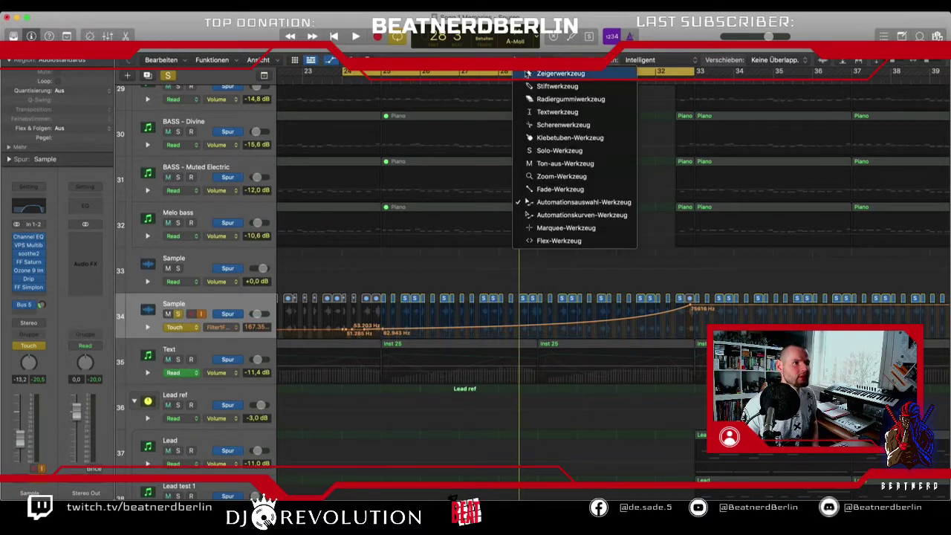
{"action": "key", "text": "Escape"}
{"action": "key", "text": "c"}
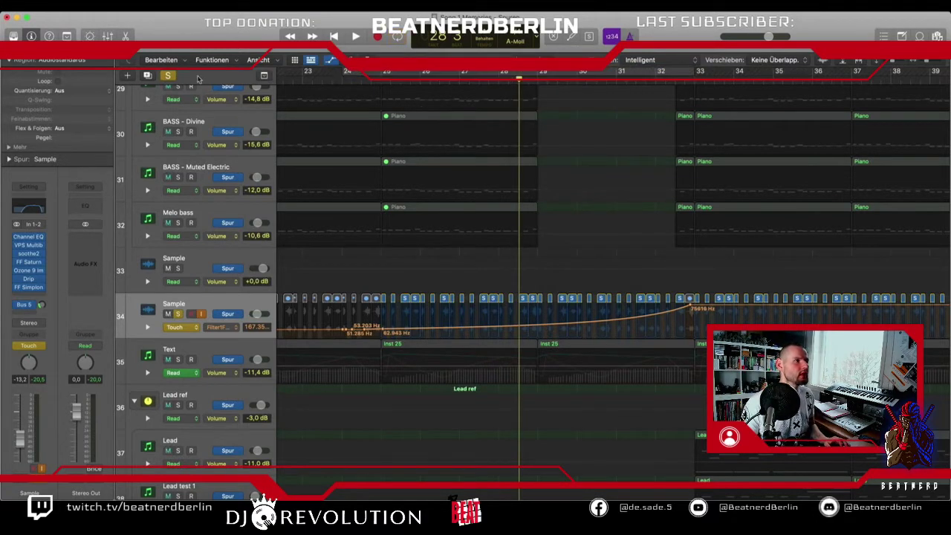
- Turn off solo for the Sample track, start full-mix playback from about bar 23, hide the automation and reduce the track heights
{"action": "left_click", "coordinate": [168, 76]}
{"action": "key", "text": "space"}
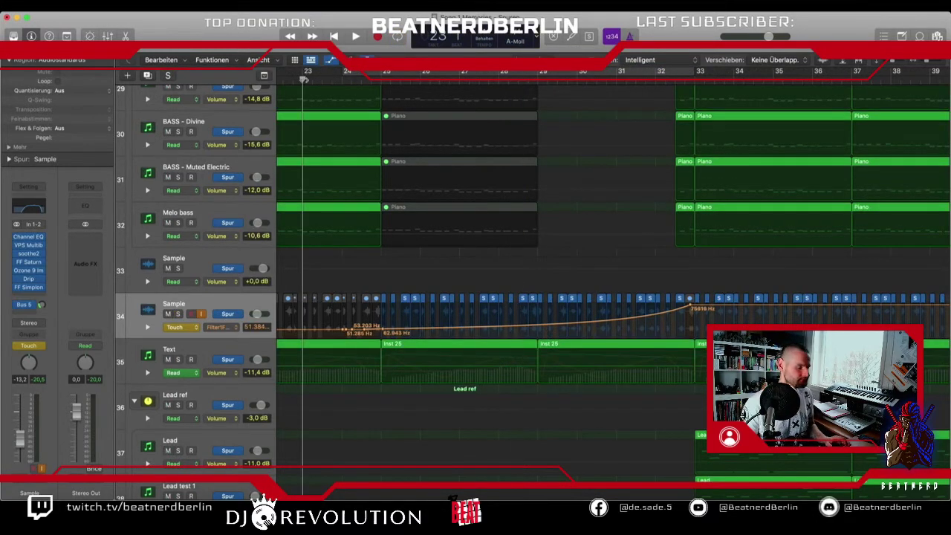
{"action": "key", "text": "super+Up"}
{"action": "key", "text": "super+Up"}
{"action": "scroll", "coordinate": [444, 208], "scroll_direction": "up", "scroll_amount": 10}
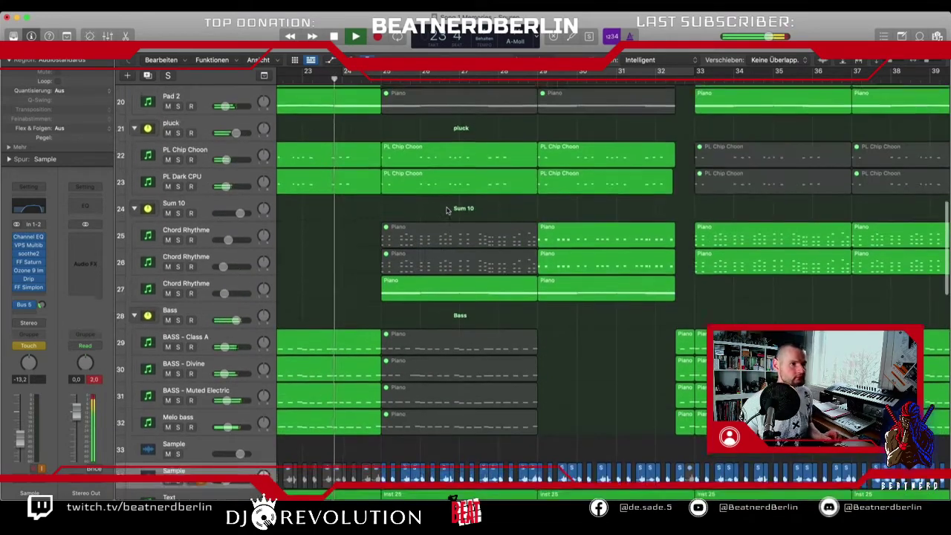
- Listen through the break from bar 25 into the section at bar 33, checking the regions on the percussion, pluck, bass and sample tracks
{"action": "scroll", "coordinate": [446, 210], "scroll_direction": "up", "scroll_amount": 3}
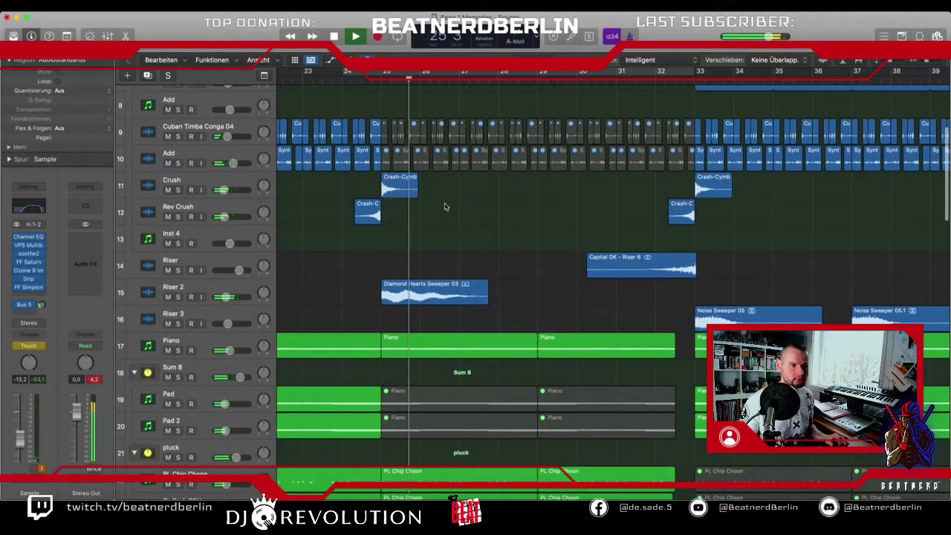
{"action": "scroll", "coordinate": [444, 206], "scroll_direction": "down", "scroll_amount": 9}
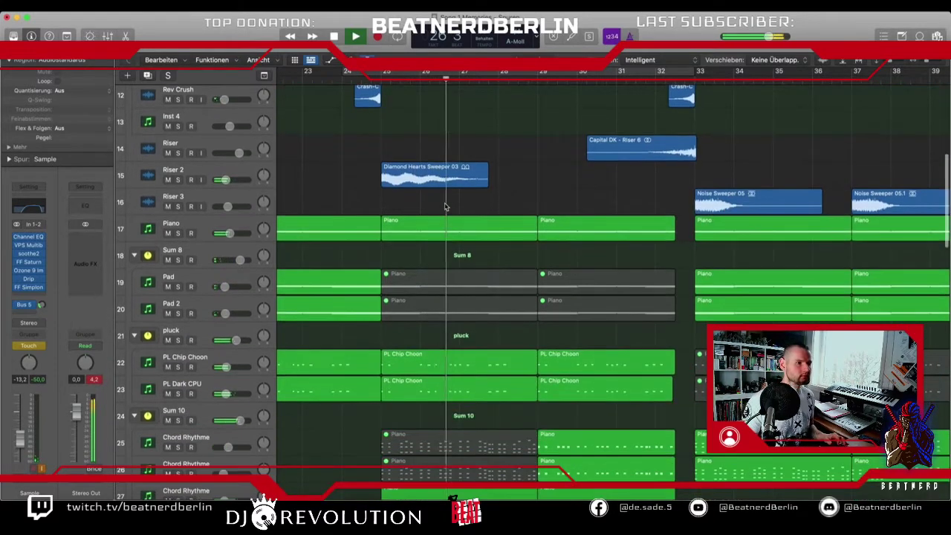
{"action": "scroll", "coordinate": [445, 207], "scroll_direction": "down", "scroll_amount": 6}
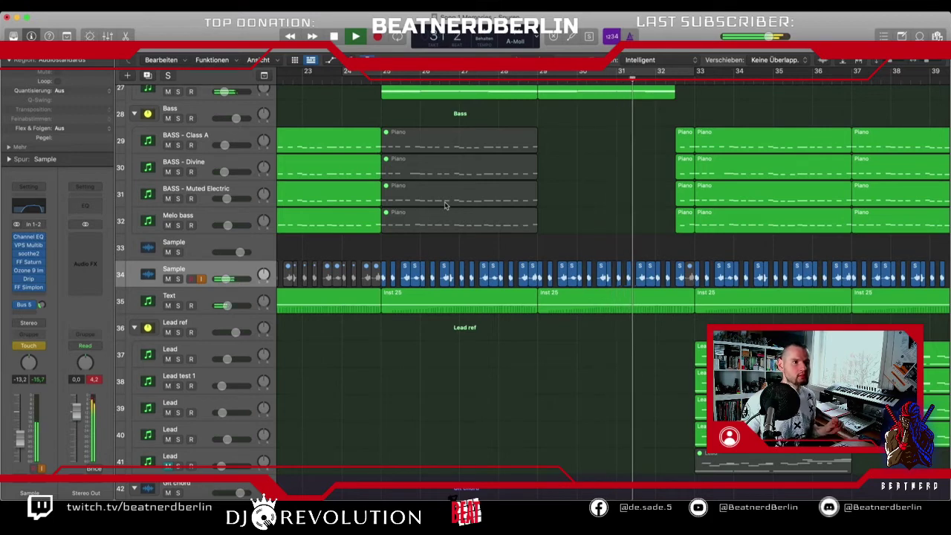
{"action": "scroll", "coordinate": [448, 202], "scroll_direction": "up", "scroll_amount": 5}
{"action": "scroll", "coordinate": [457, 195], "scroll_direction": "up", "scroll_amount": 3}
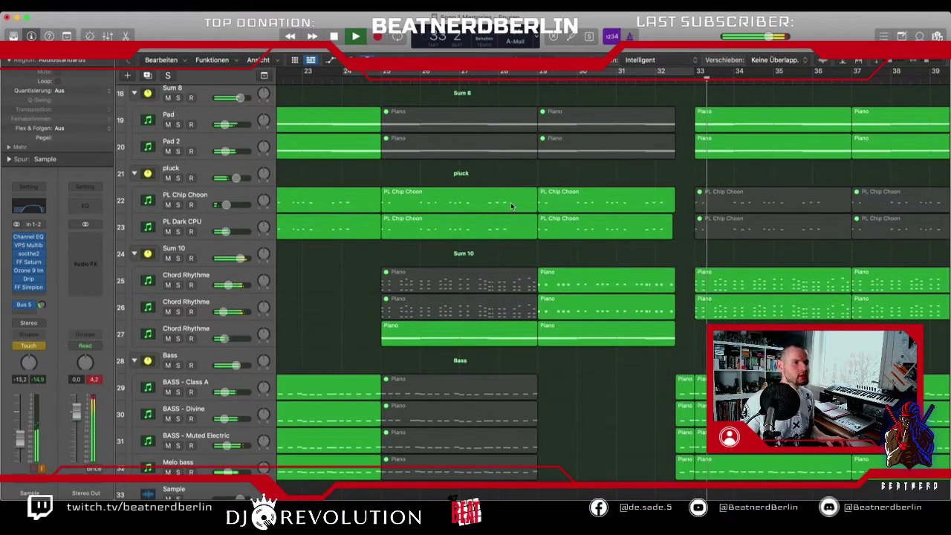
{"action": "scroll", "coordinate": [543, 203], "scroll_direction": "right", "scroll_amount": 3}
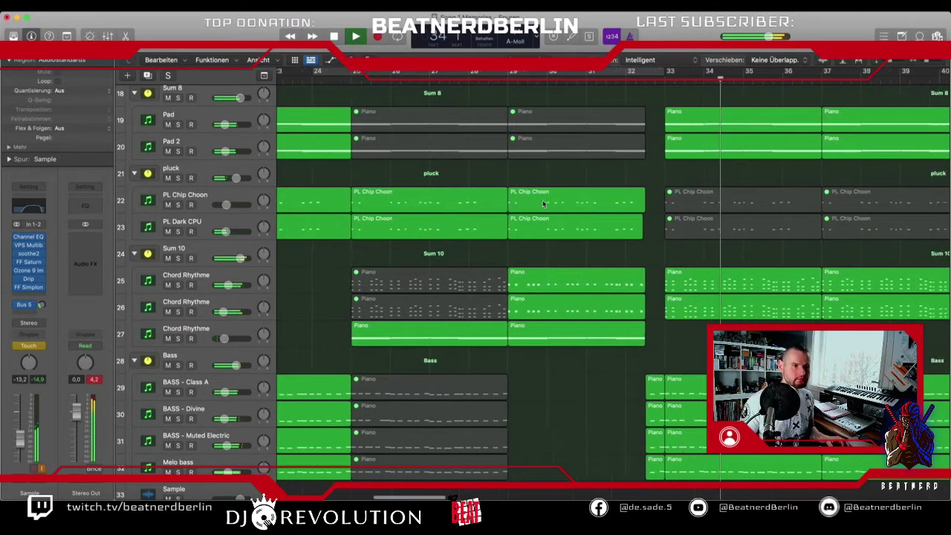
{"action": "scroll", "coordinate": [544, 203], "scroll_direction": "down", "scroll_amount": 4}
{"action": "scroll", "coordinate": [544, 201], "scroll_direction": "down", "scroll_amount": 3}
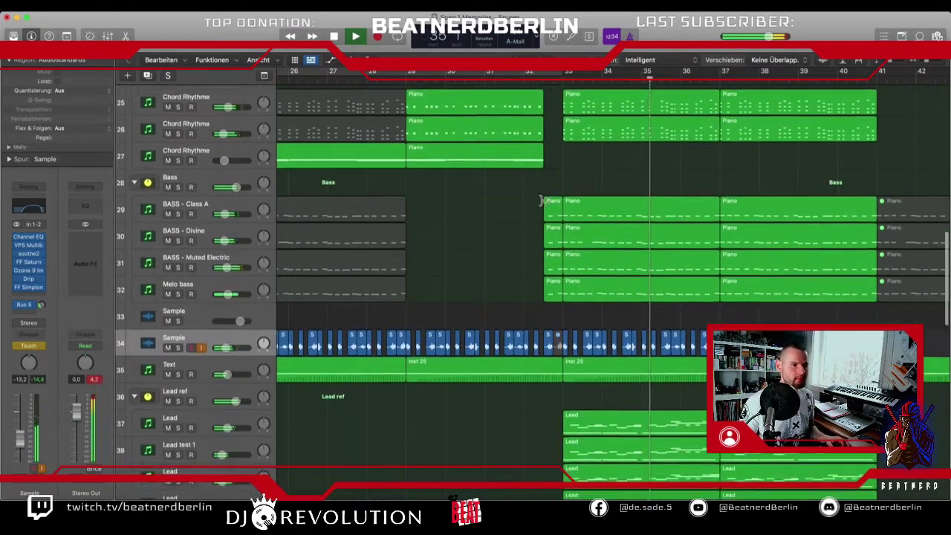
- Copy the Crush and Rev Crush crash regions around bar 33 so the crash hits again at bar 37
{"action": "scroll", "coordinate": [518, 235], "scroll_direction": "up", "scroll_amount": 12}
{"action": "scroll", "coordinate": [518, 233], "scroll_direction": "up", "scroll_amount": 5}
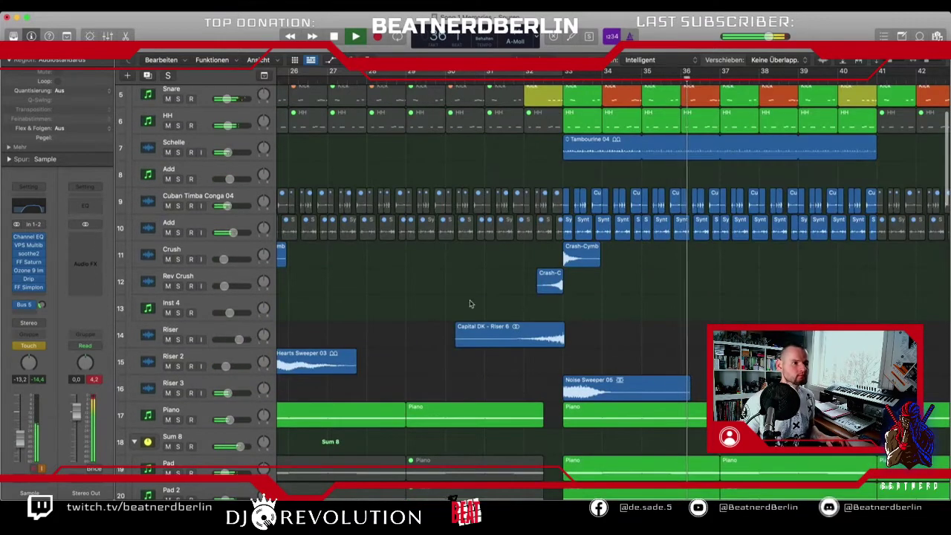
{"action": "left_click_drag", "start_coordinate": [609, 282], "coordinate": [727, 260]}
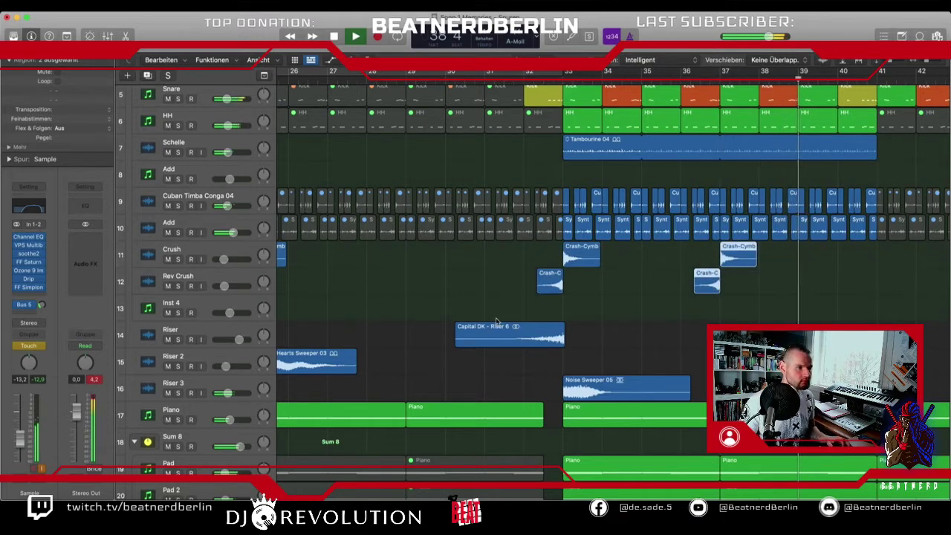
- Check the drum, crash, riser, piano and pad tracks around bars 33 to 41, and stop playback
{"action": "scroll", "coordinate": [495, 321], "scroll_direction": "down", "scroll_amount": 2}
{"action": "scroll", "coordinate": [495, 322], "scroll_direction": "right", "scroll_amount": 2}
{"action": "scroll", "coordinate": [495, 321], "scroll_direction": "right", "scroll_amount": 1}
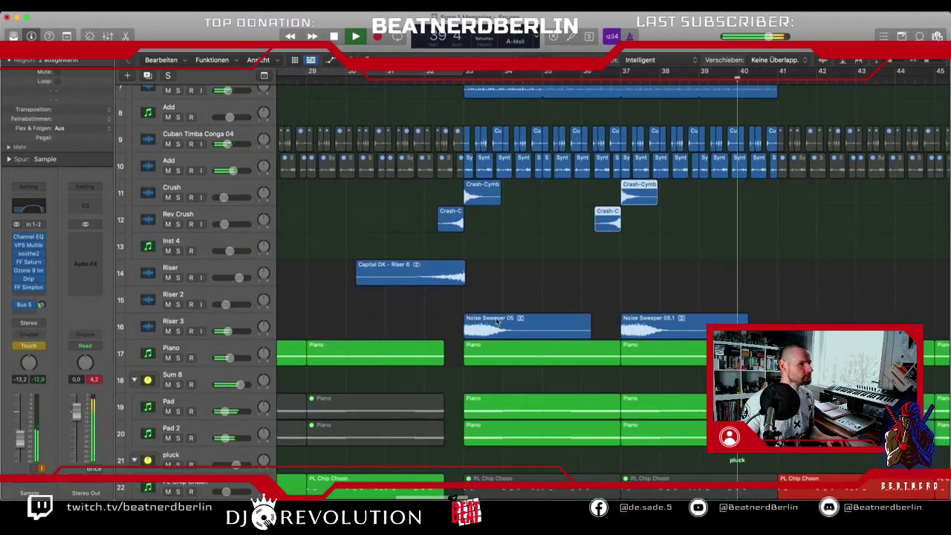
{"action": "scroll", "coordinate": [567, 314], "scroll_direction": "down", "scroll_amount": 5}
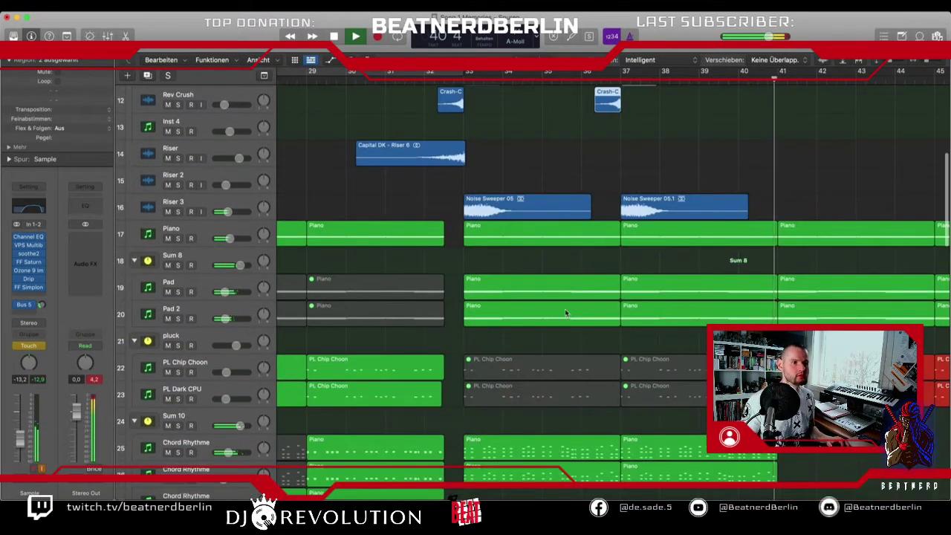
{"action": "key", "text": "space"}
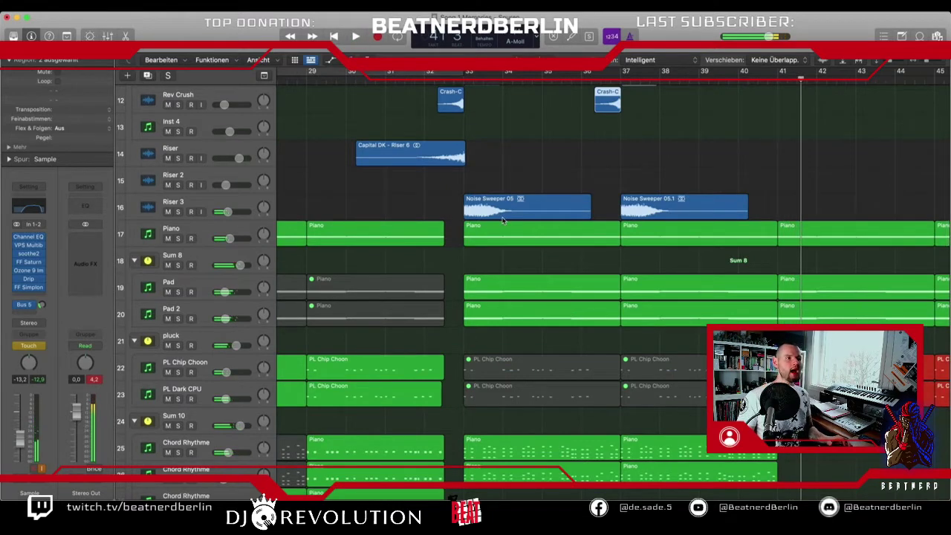
{"action": "scroll", "coordinate": [502, 219], "scroll_direction": "up", "scroll_amount": 3}
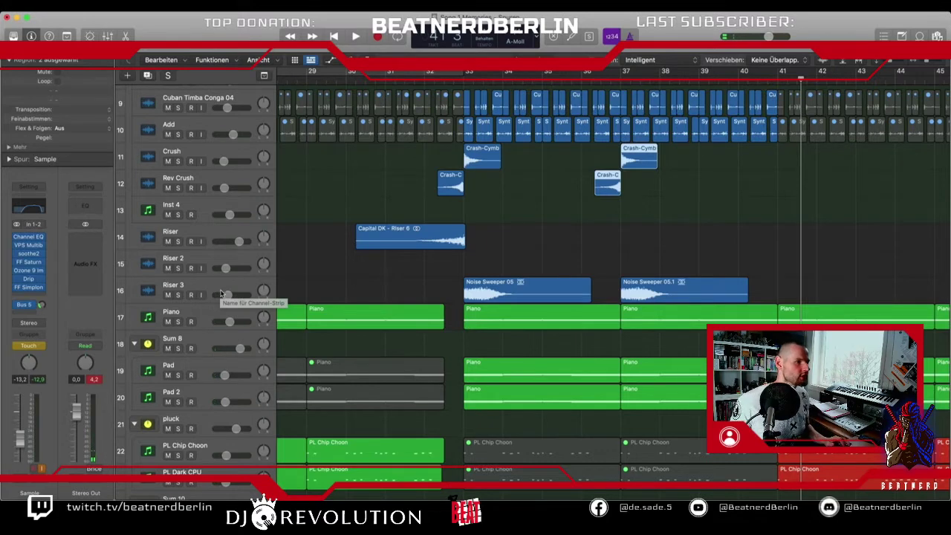
{"action": "scroll", "coordinate": [325, 223], "scroll_direction": "up", "scroll_amount": 6}
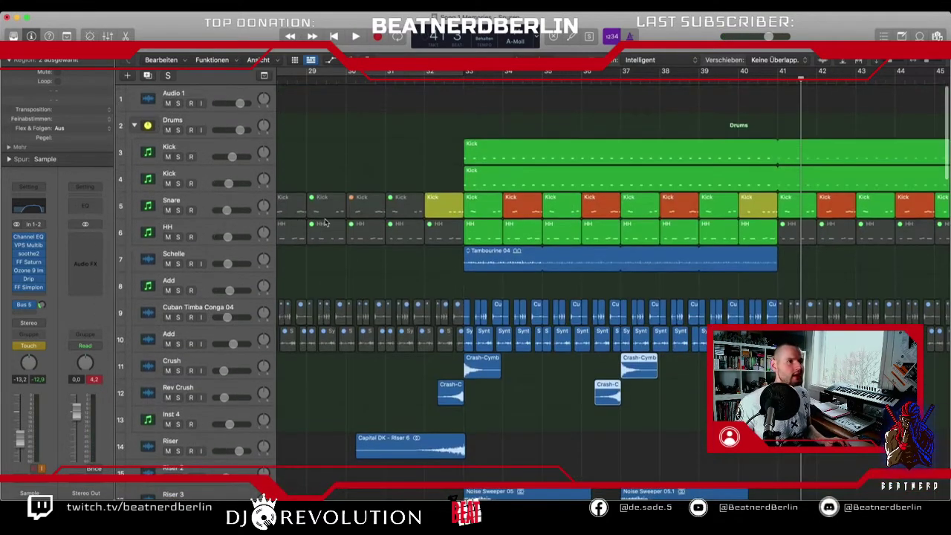
- Duplicate the Snare track twice with the same instrument and settings
{"action": "left_click", "coordinate": [159, 208]}
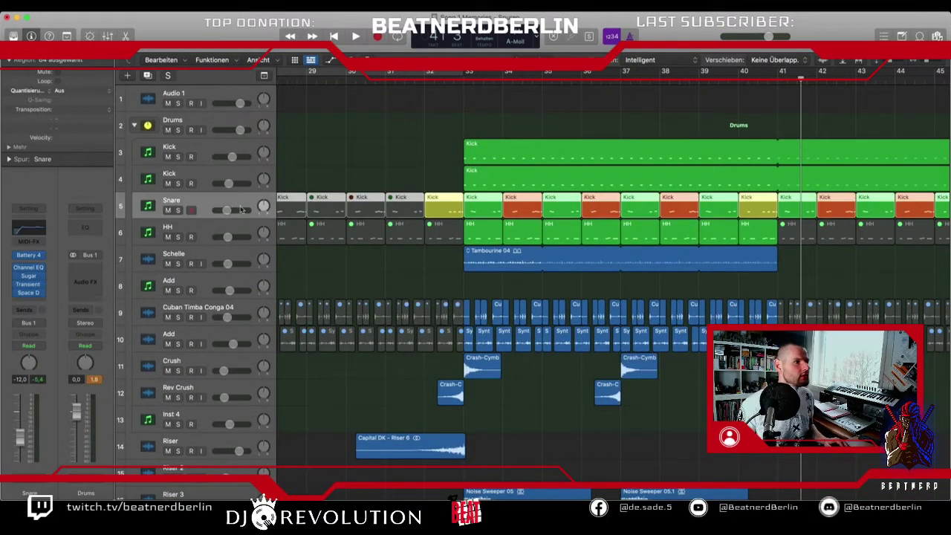
{"action": "left_click", "coordinate": [129, 76]}
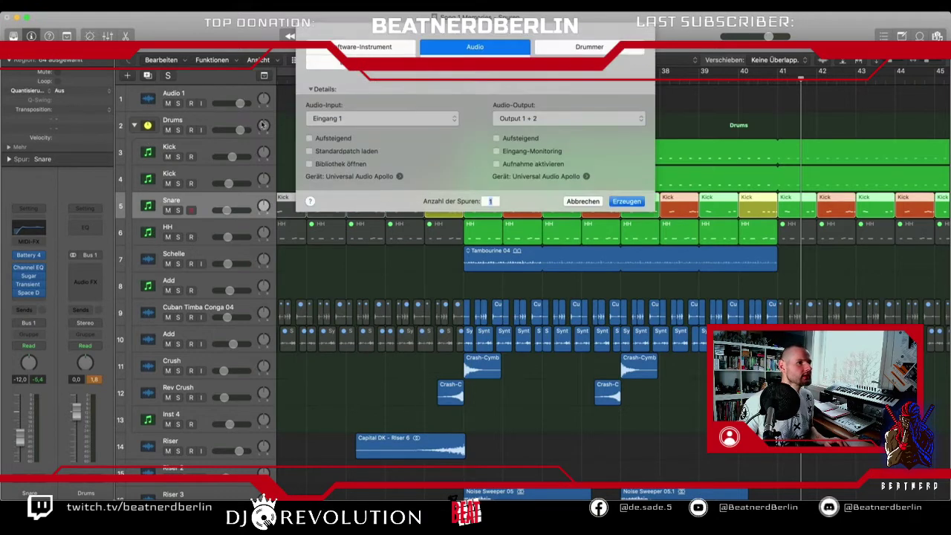
{"action": "left_click", "coordinate": [583, 201]}
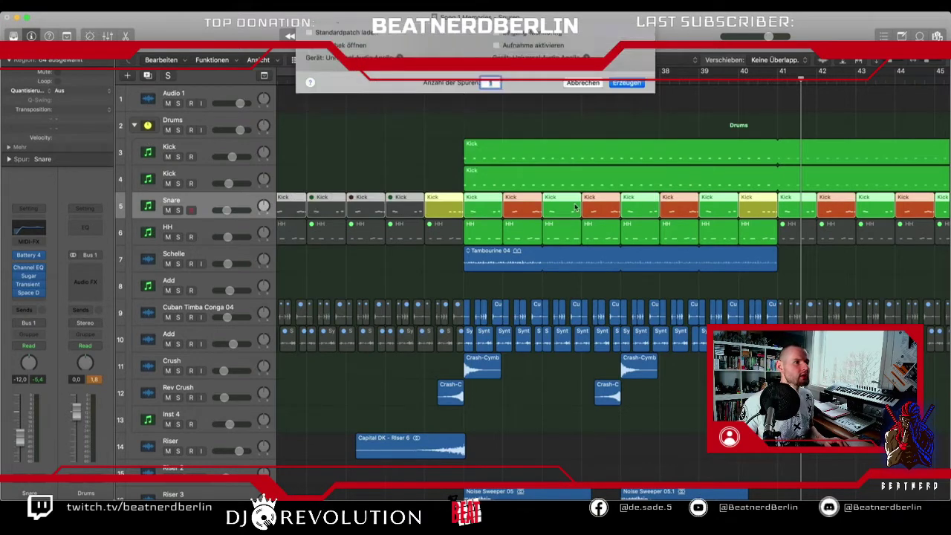
{"action": "left_click", "coordinate": [147, 76]}
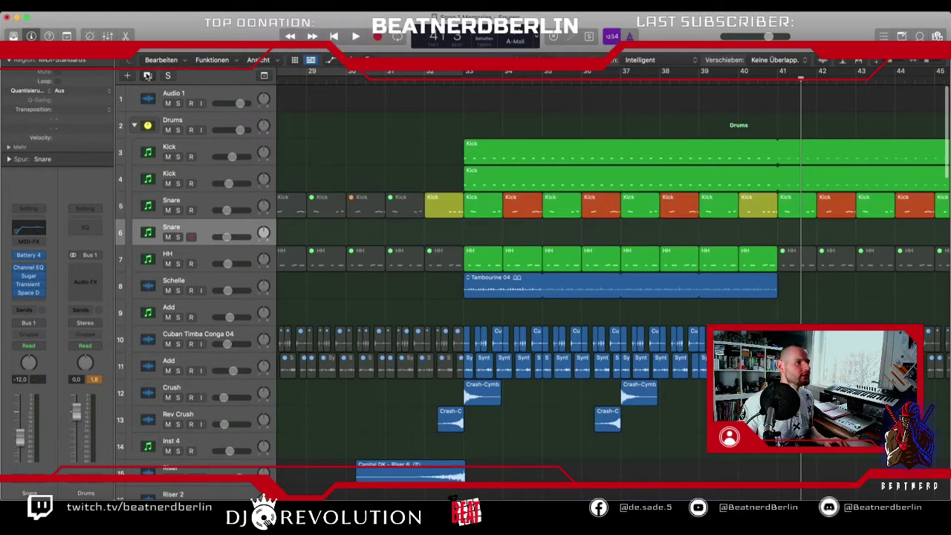
{"action": "left_click", "coordinate": [147, 75]}
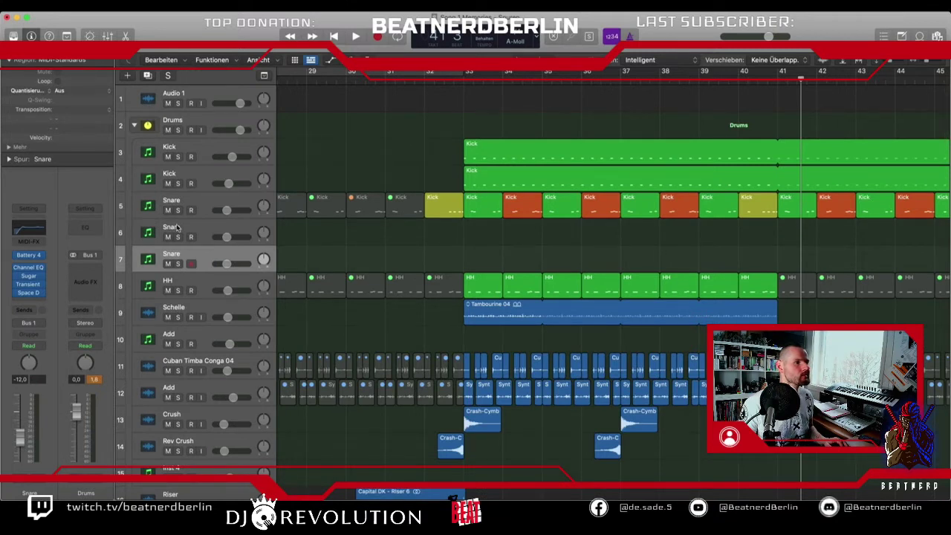
- Set a cycle range over bars 33 to 41 and copy all Snare regions onto both duplicate tracks
{"action": "left_click_drag", "start_coordinate": [463, 74], "coordinate": [782, 74]}
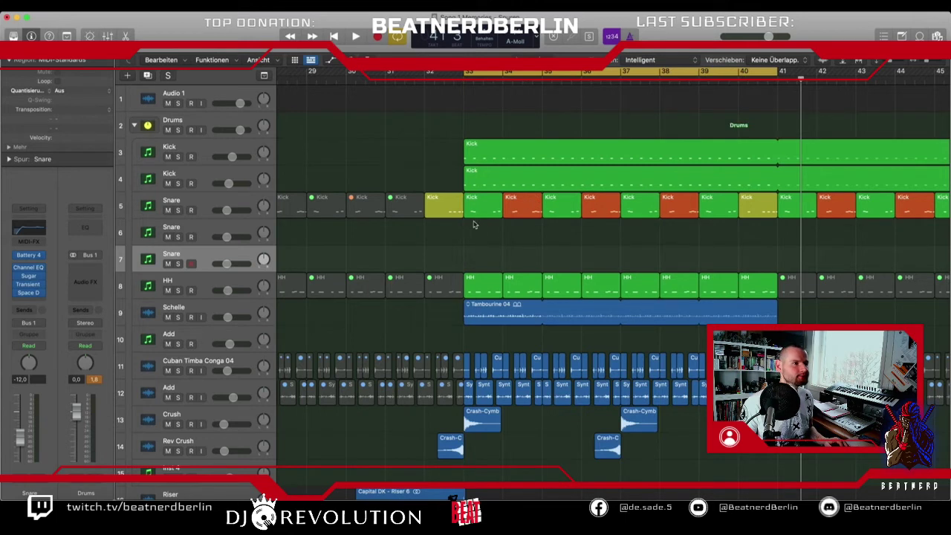
{"action": "left_click", "coordinate": [179, 204]}
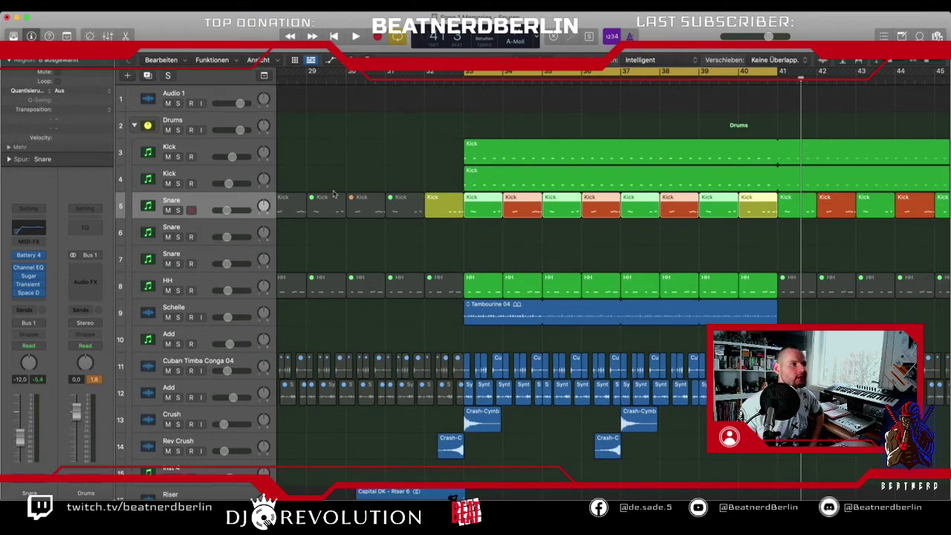
{"action": "key", "text": "c"}
{"action": "left_click", "coordinate": [205, 208]}
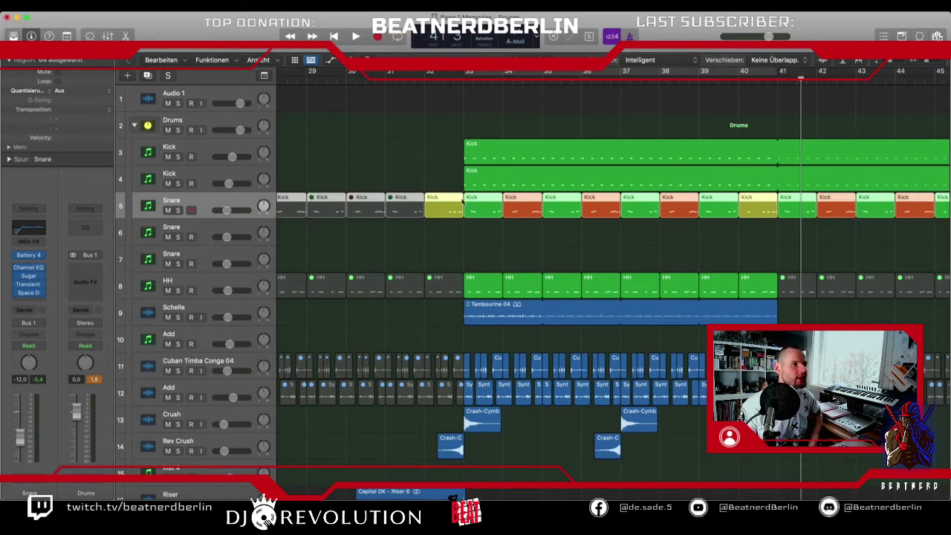
{"action": "left_click_drag", "start_coordinate": [473, 212], "coordinate": [474, 254]}
- Rename the two duplicated Snare tracks as "Snare lay 1" and "Snare lay 2"
{"action": "double_click", "coordinate": [183, 225]}
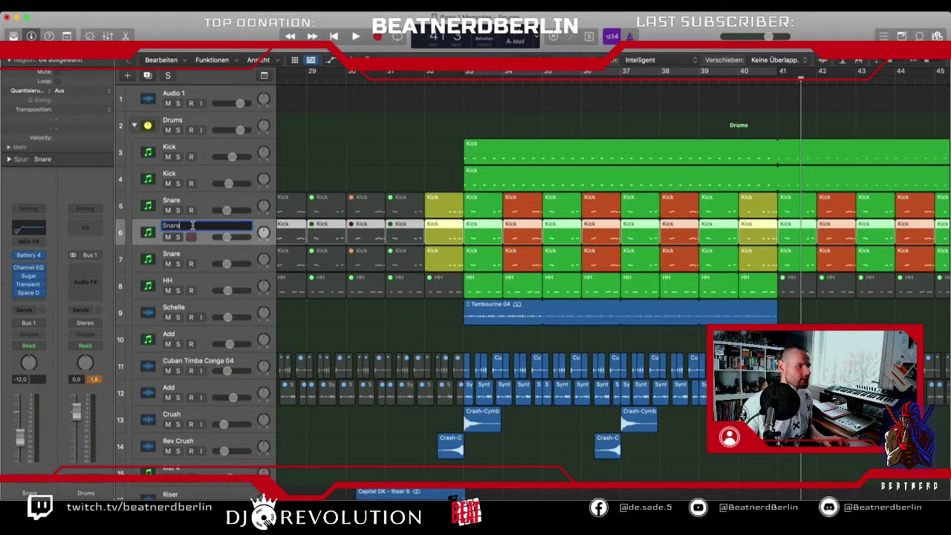
{"action": "type", "text": "Snare lay 1"}
{"action": "key", "text": "Return"}
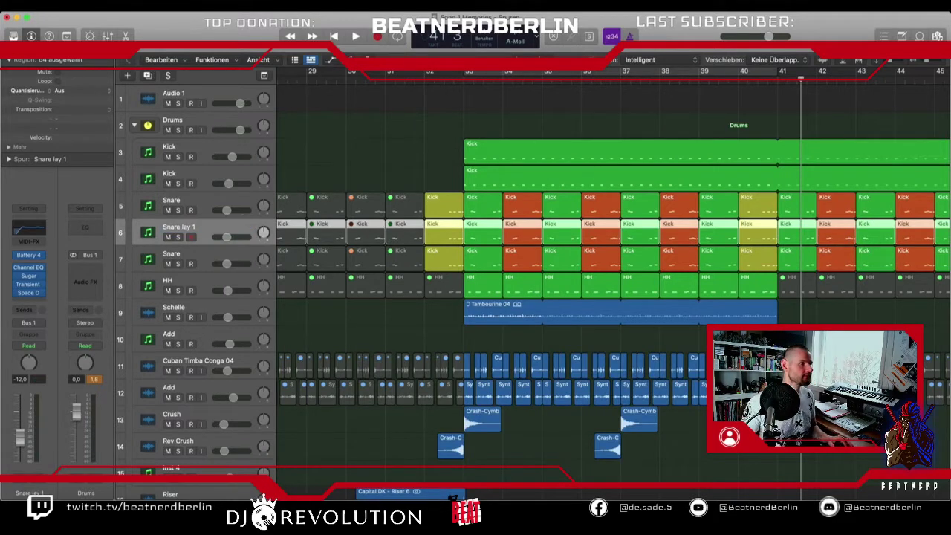
{"action": "double_click", "coordinate": [183, 253]}
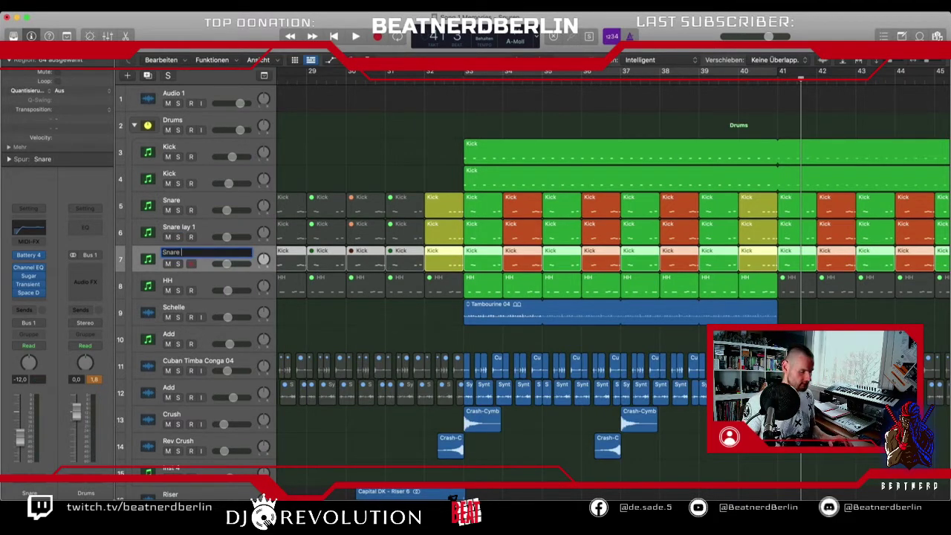
{"action": "type", "text": "Snare lay 2"}
{"action": "key", "text": "Return"}
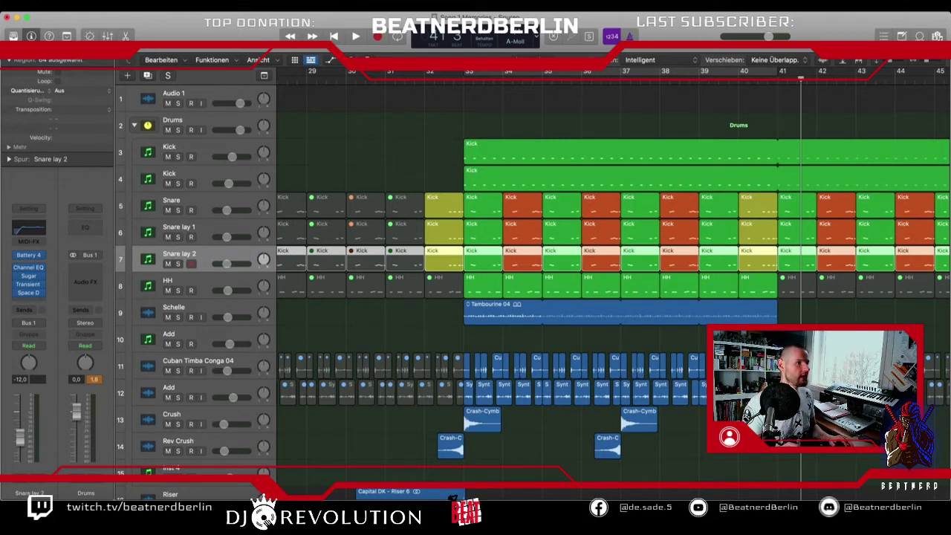
- Solo the original Snare track and audition it with the cycle from bar 33 switched on
{"action": "left_click", "coordinate": [177, 211]}
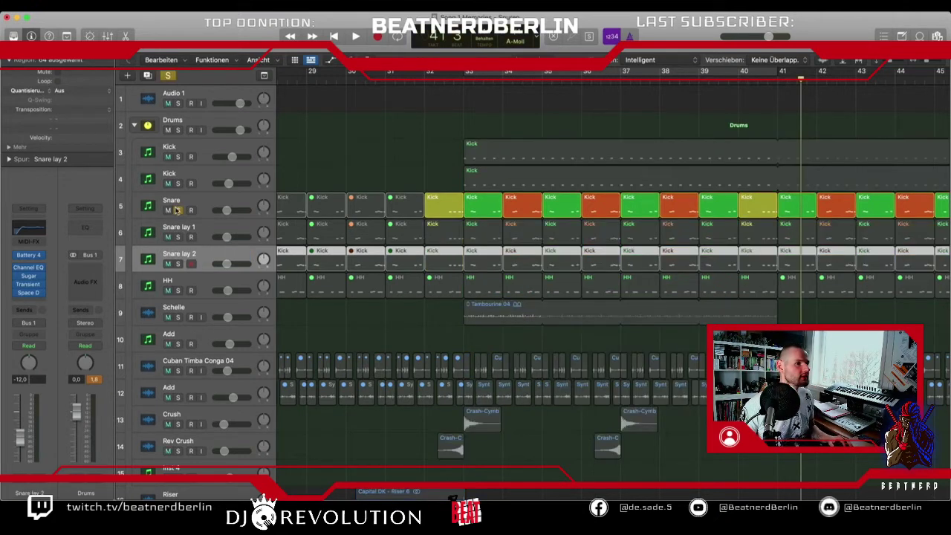
{"action": "key", "text": "space"}
{"action": "left_click", "coordinate": [467, 74]}
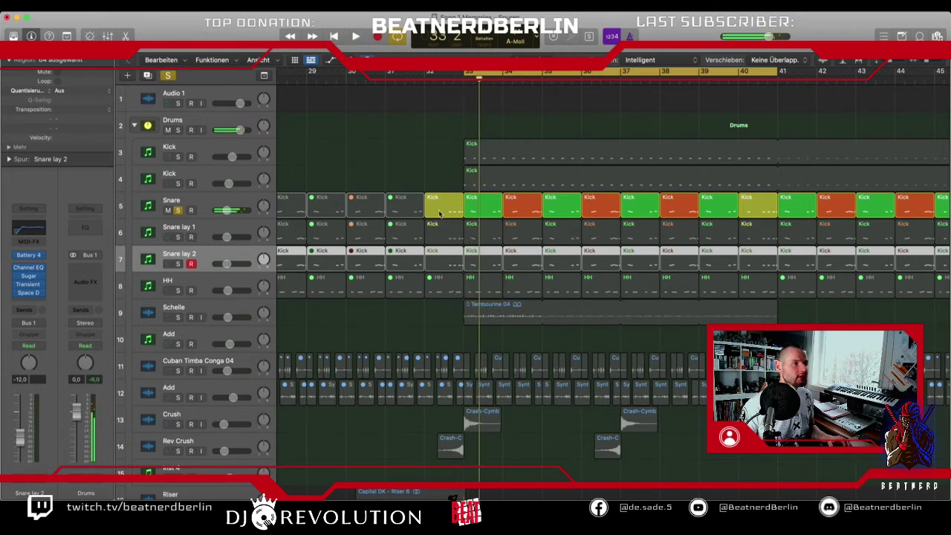
- Solo Snare lay 1 and, in its Battery instrument, move the Snare 707 2 and Snare 707 1 samples to cells A6 and A7
{"action": "left_click", "coordinate": [195, 231]}
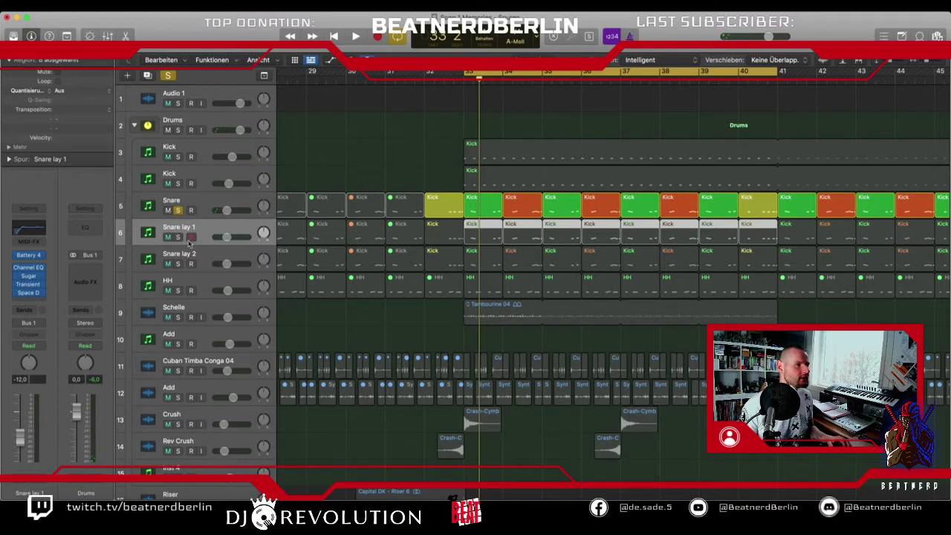
{"action": "left_click", "coordinate": [179, 238]}
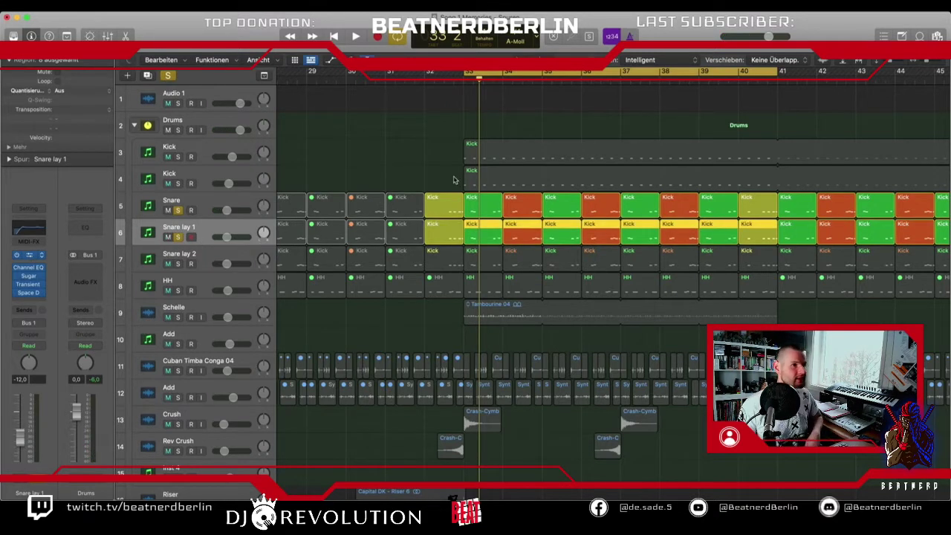
{"action": "key", "text": "v"}
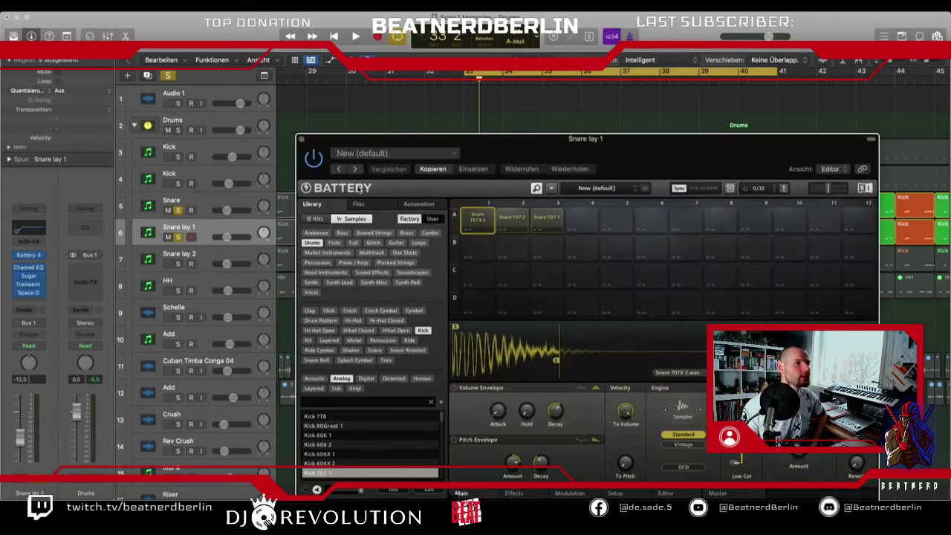
{"action": "left_click_drag", "start_coordinate": [512, 219], "coordinate": [651, 221]}
{"action": "left_click_drag", "start_coordinate": [547, 221], "coordinate": [698, 224]}
- Take the original Snare track out of solo and audition Snare lay 1 on its own
{"action": "key", "text": "space"}
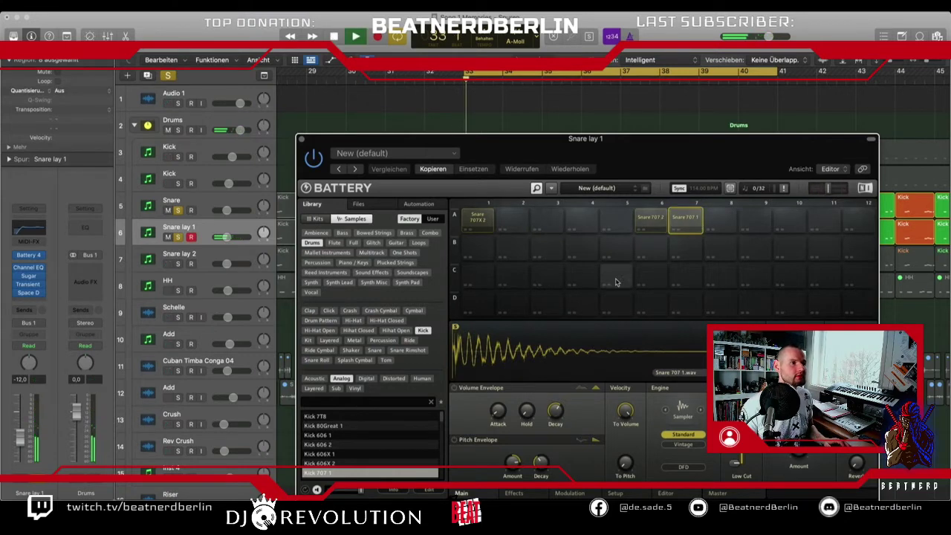
{"action": "left_click_drag", "start_coordinate": [496, 139], "coordinate": [499, 270]}
{"action": "key", "text": "space"}
{"action": "left_click", "coordinate": [178, 211]}
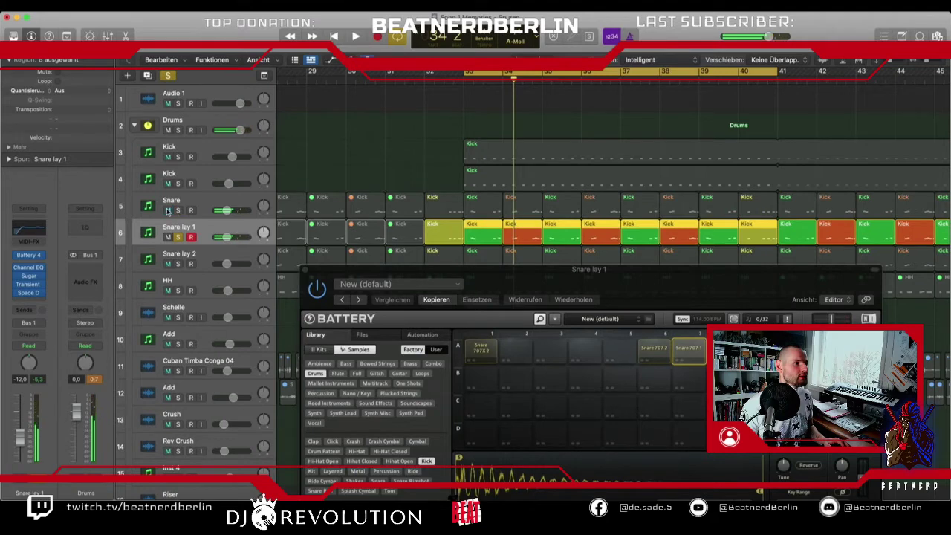
{"action": "key", "text": "space"}
{"action": "left_click_drag", "start_coordinate": [505, 271], "coordinate": [496, 105]}
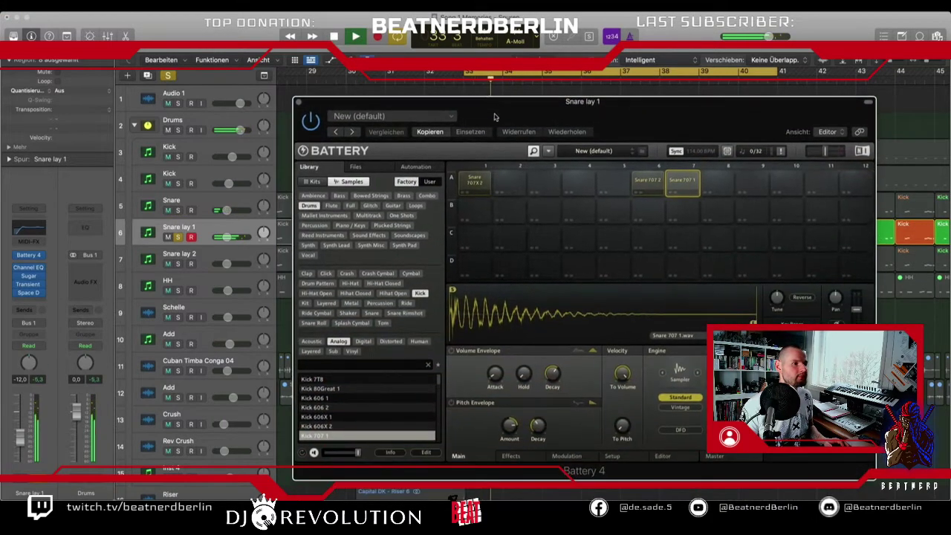
{"action": "key", "text": "space"}
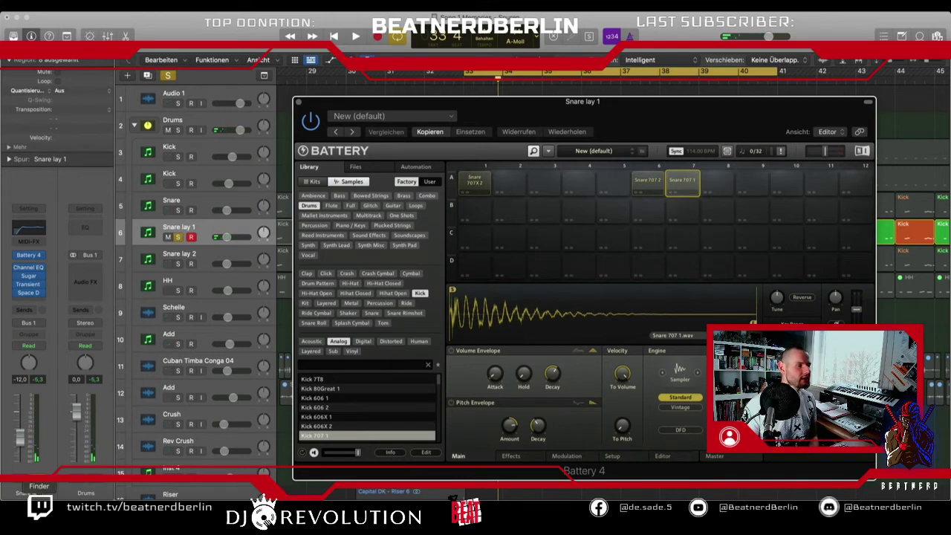
- Switch to Finder and open the desktop's Samples > Samples Ghost > Ghosthack BF Bundle - Live Instruments > Snares > 1980's Ludwig Maple Snare folder
{"action": "left_click", "coordinate": [39, 499]}
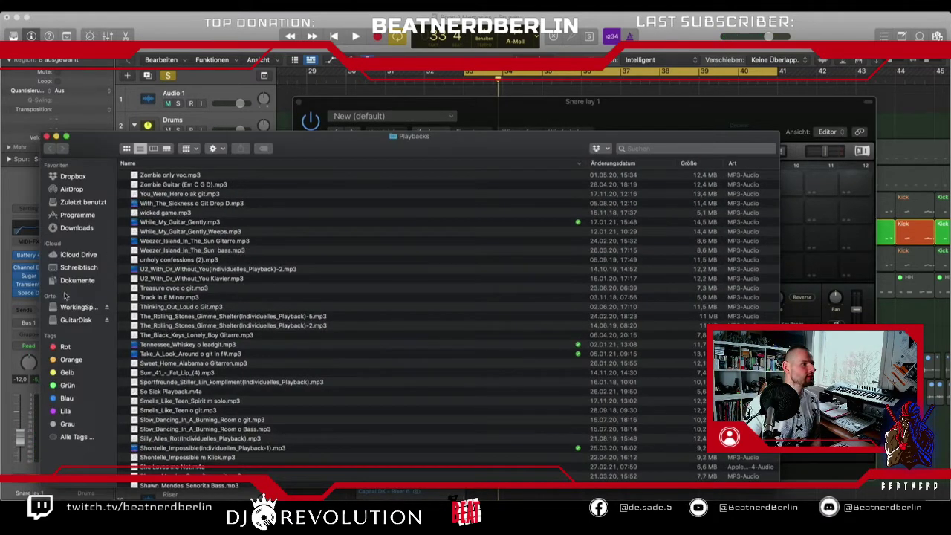
{"action": "left_click", "coordinate": [77, 270]}
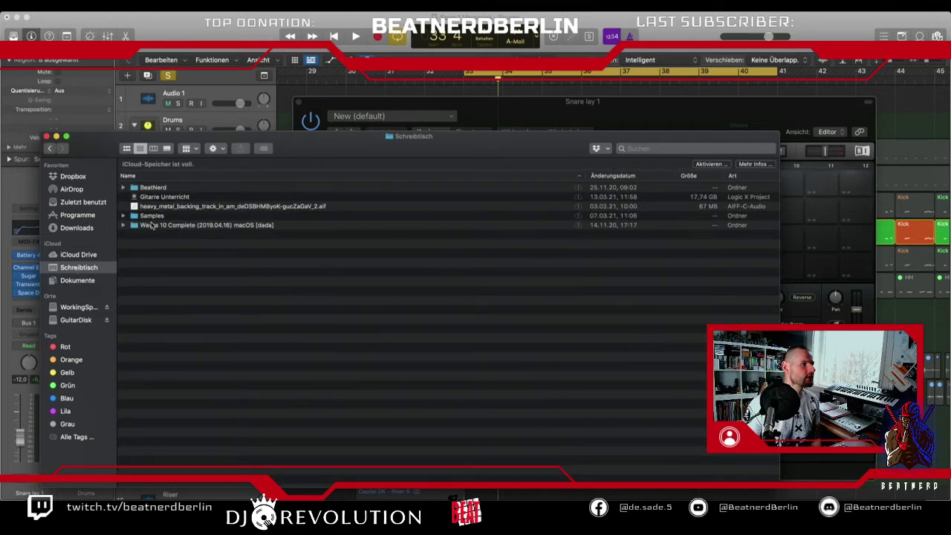
{"action": "double_click", "coordinate": [152, 216]}
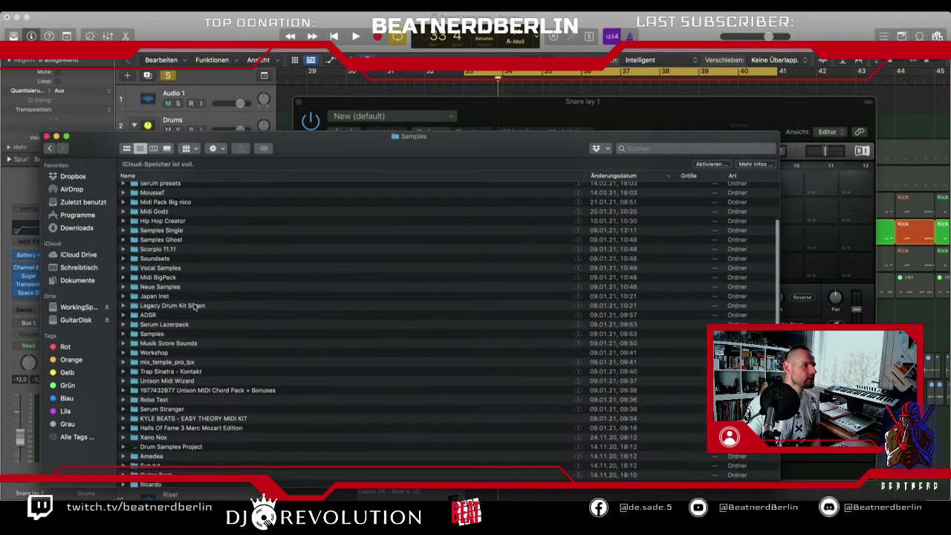
{"action": "double_click", "coordinate": [180, 240]}
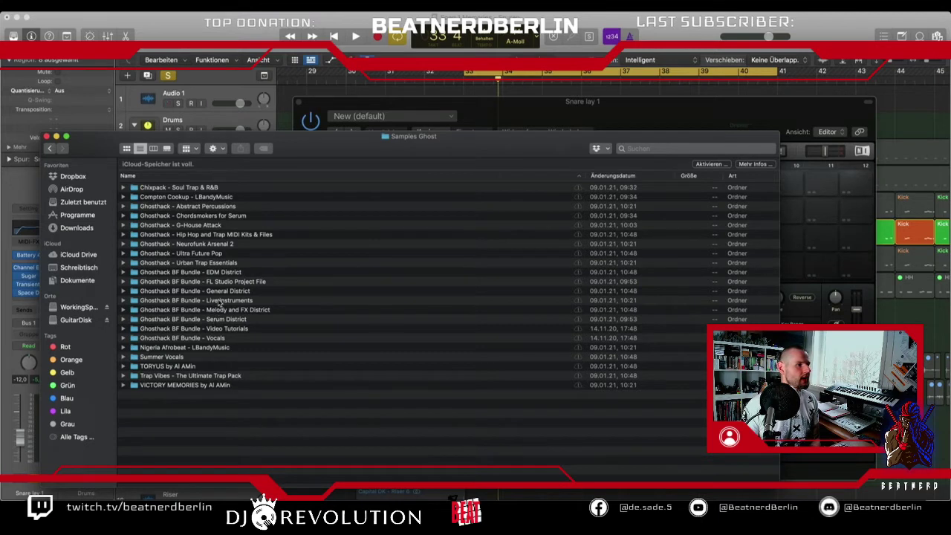
{"action": "double_click", "coordinate": [220, 301]}
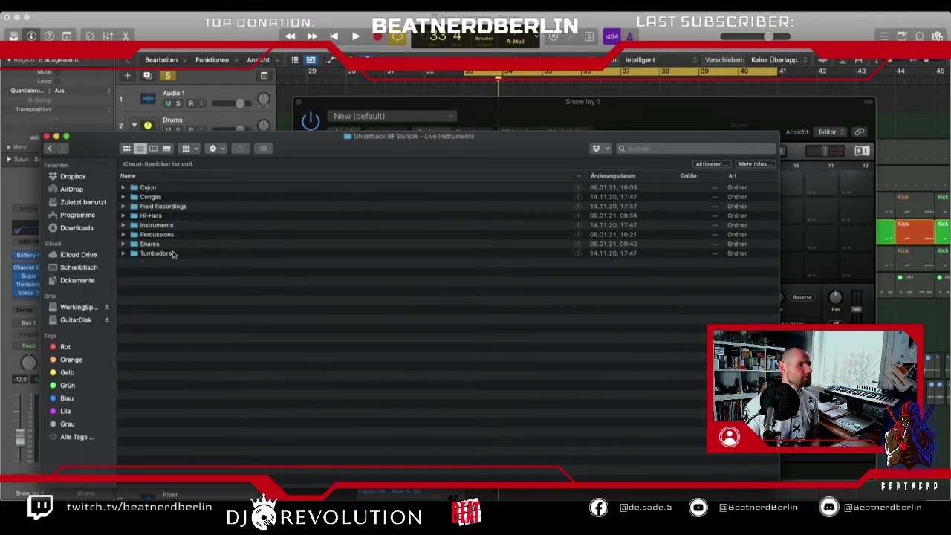
{"action": "double_click", "coordinate": [161, 245]}
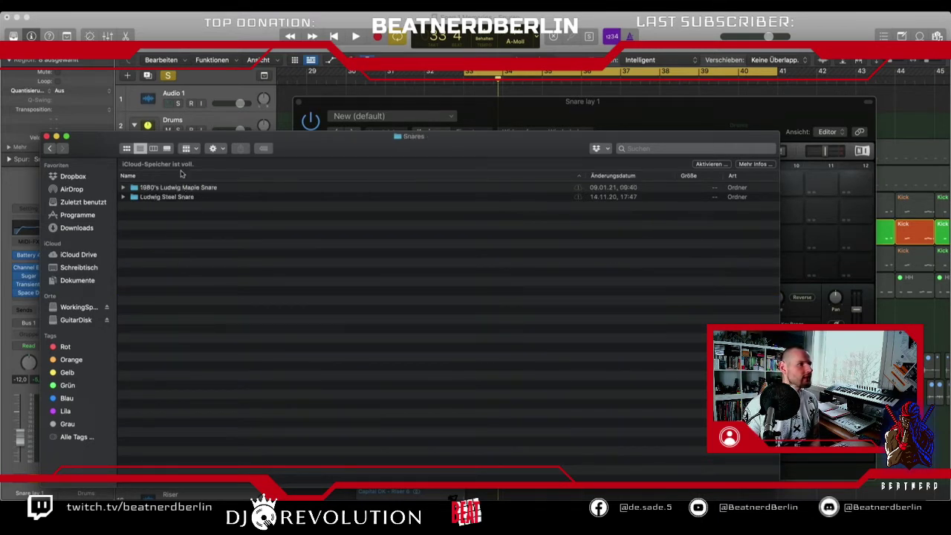
{"action": "double_click", "coordinate": [184, 190]}
- Load "GH Lud Snare Dampened Fat 2_1.wav" into Battery cell A1 of Snare lay 1 and play it back
{"action": "left_click_drag", "start_coordinate": [170, 141], "coordinate": [667, 145]}
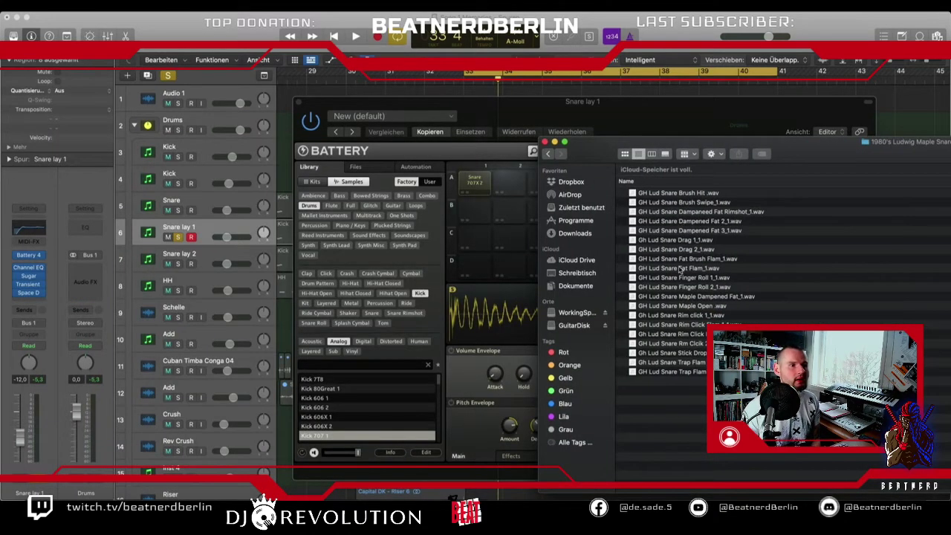
{"action": "left_click", "coordinate": [689, 231]}
{"action": "left_click_drag", "start_coordinate": [697, 221], "coordinate": [474, 183]}
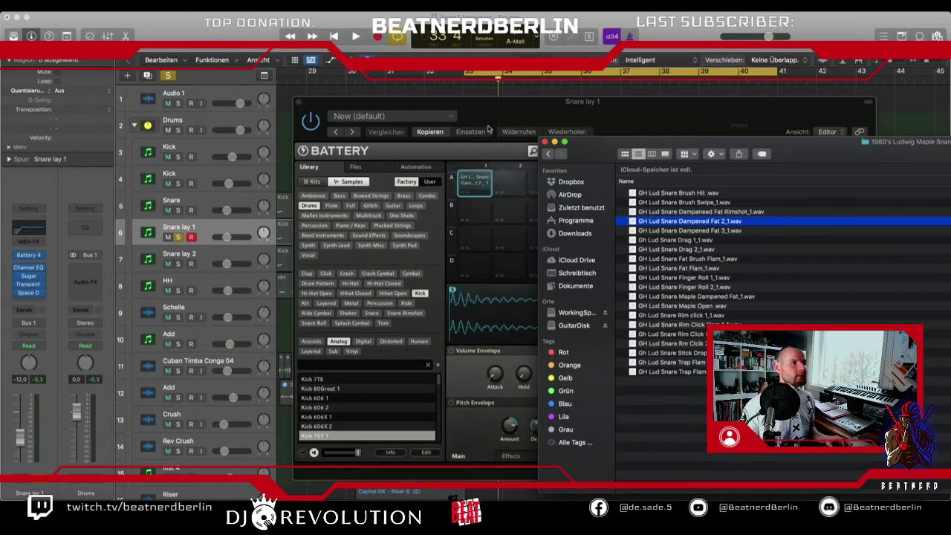
{"action": "left_click", "coordinate": [488, 111]}
{"action": "key", "text": "space"}
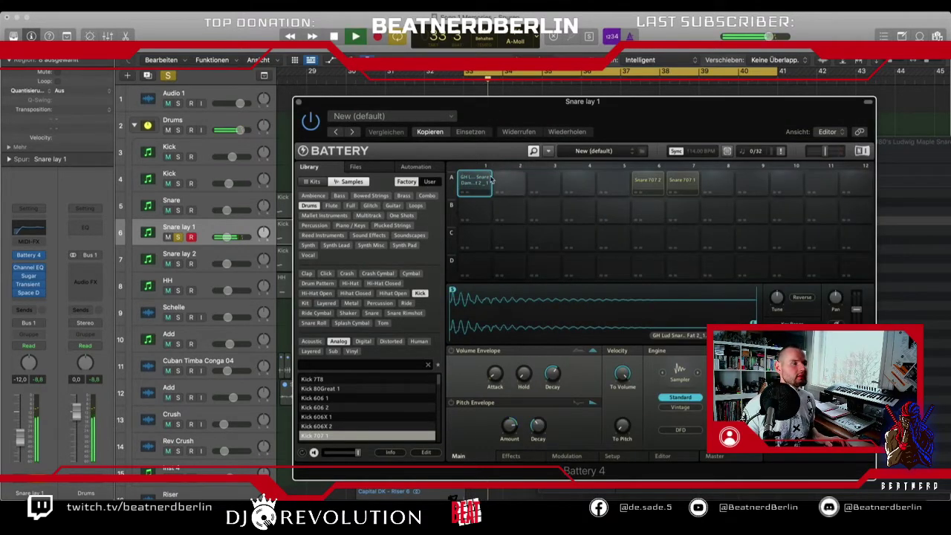
- Switch to Finder, load "GH Lud Snare Finger Roll 1_1.wav" into Battery cell A1 of Snare lay 1, and audition it
{"action": "key", "text": "space"}
{"action": "key", "text": "super+Tab"}
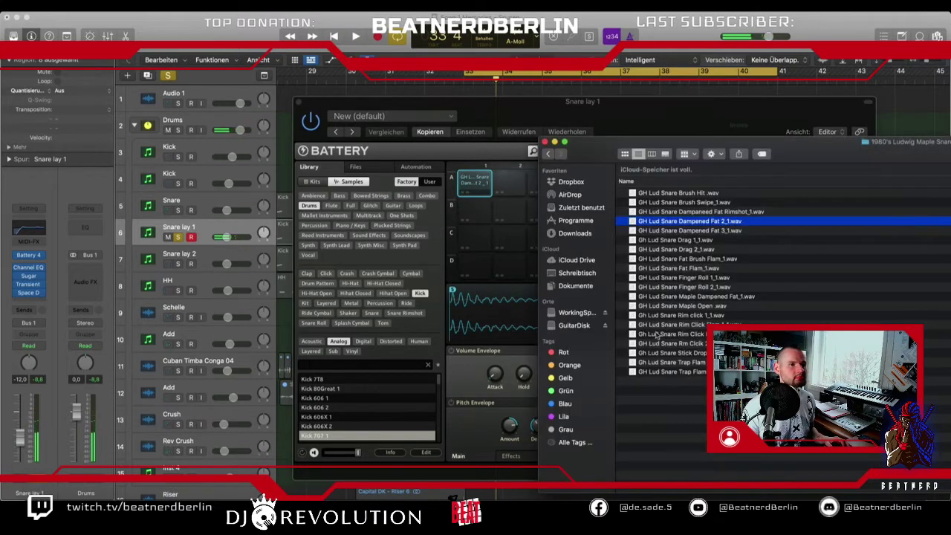
{"action": "left_click", "coordinate": [676, 306]}
{"action": "left_click_drag", "start_coordinate": [676, 278], "coordinate": [476, 184]}
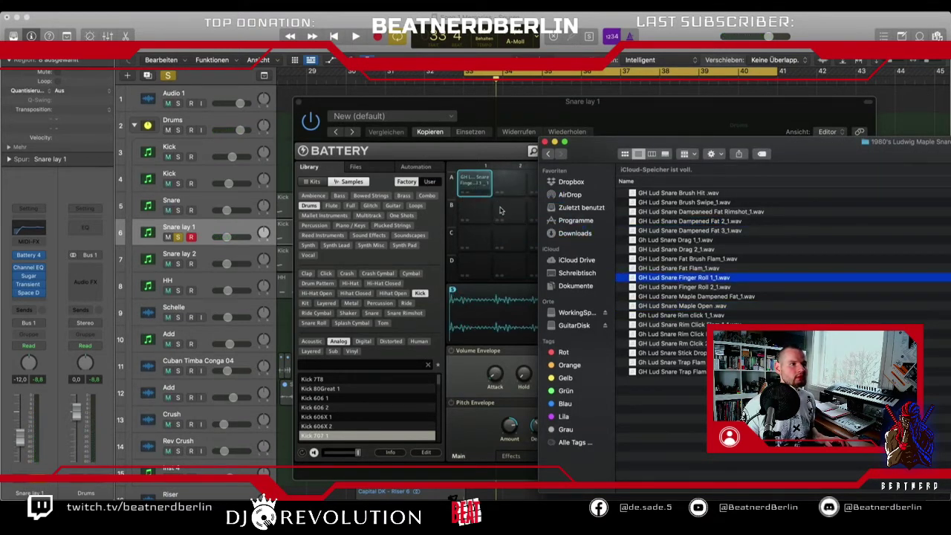
{"action": "left_click", "coordinate": [500, 211]}
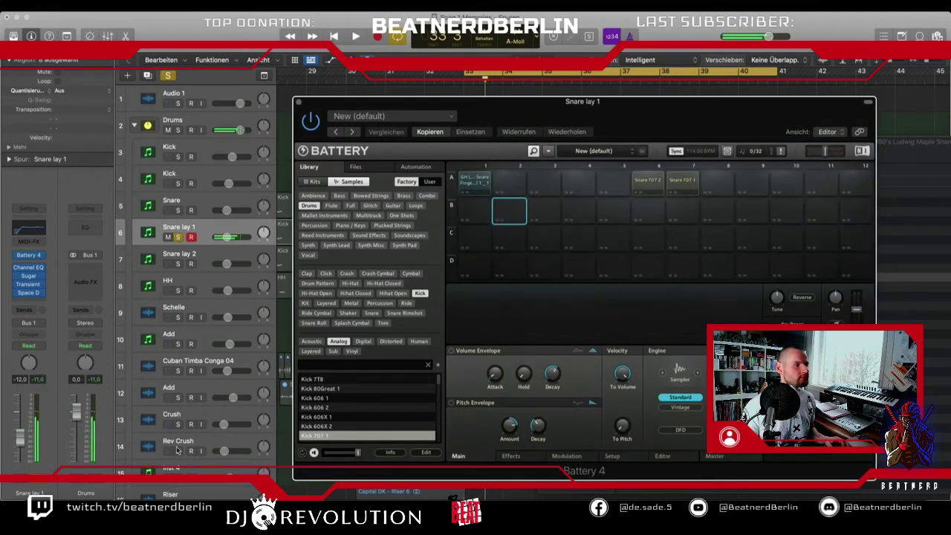
- Switch to Finder, replace the sample in cell A1 with "GH Lud Snare Brush Swipe_1.wav", and play it back
{"action": "key", "text": "super+Tab"}
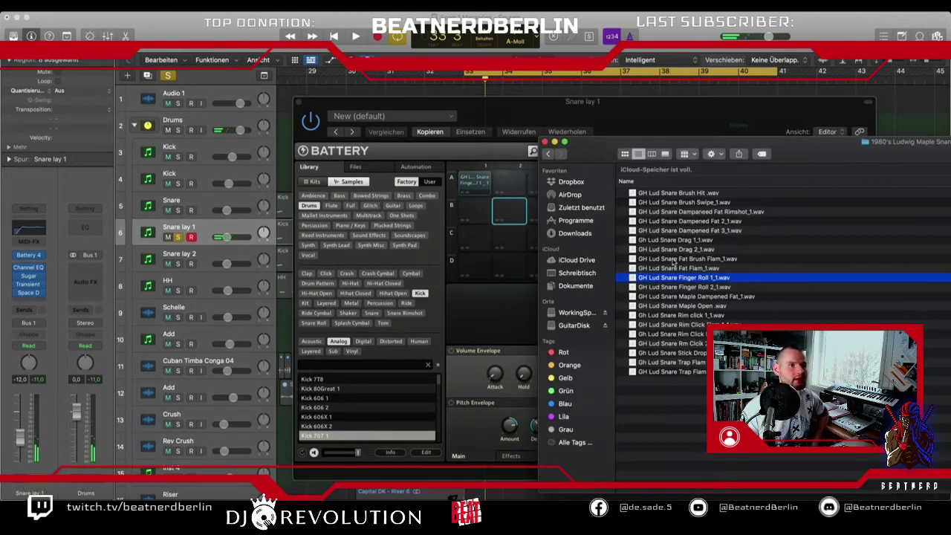
{"action": "mouse_move", "coordinate": [687, 202]}
{"action": "left_mouse_down"}
{"action": "mouse_move", "coordinate": [517, 214]}
{"action": "mouse_move", "coordinate": [483, 195]}
{"action": "left_mouse_up"}
{"action": "key", "text": "space"}
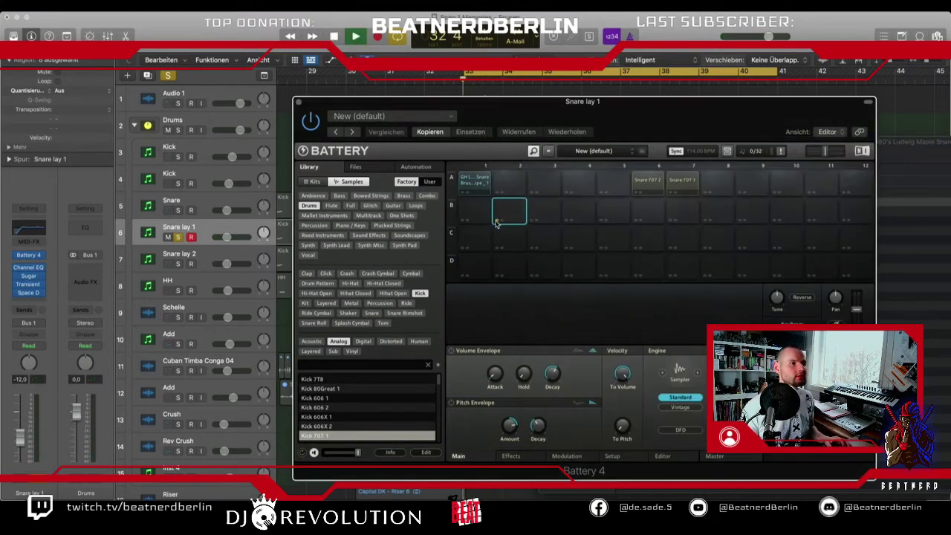
{"action": "key", "text": "space"}
- Switch to Finder, go back to Samples Ghost, and open the One Shot Hits folder of the Nigeria Afrobeat pack
{"action": "key", "text": "super+Tab"}
{"action": "left_click", "coordinate": [547, 155]}
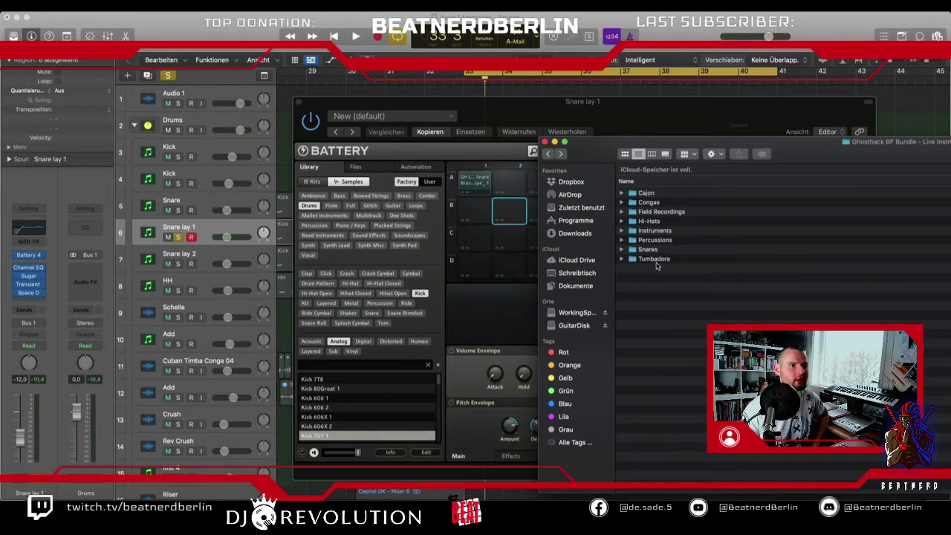
{"action": "left_click", "coordinate": [548, 154]}
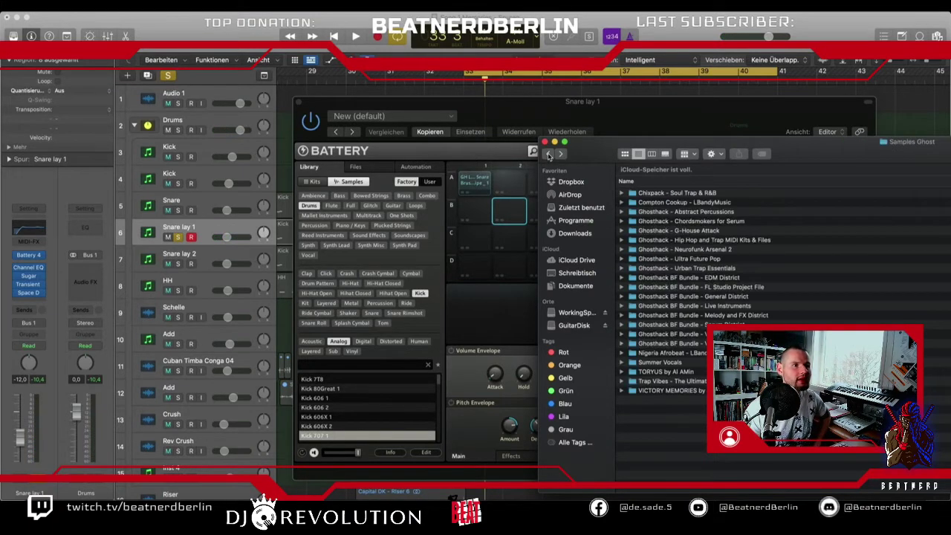
{"action": "double_click", "coordinate": [685, 354]}
{"action": "double_click", "coordinate": [669, 268]}
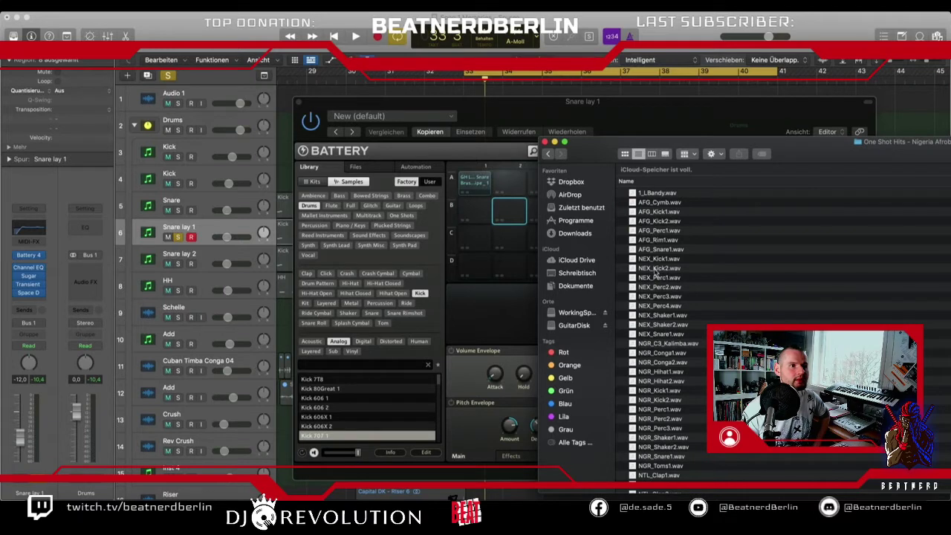
- Load "NEX_Snare1.wav" into Battery cell A1 of Snare lay 1 and play it back
{"action": "left_click", "coordinate": [662, 316]}
{"action": "left_click_drag", "start_coordinate": [665, 336], "coordinate": [478, 189]}
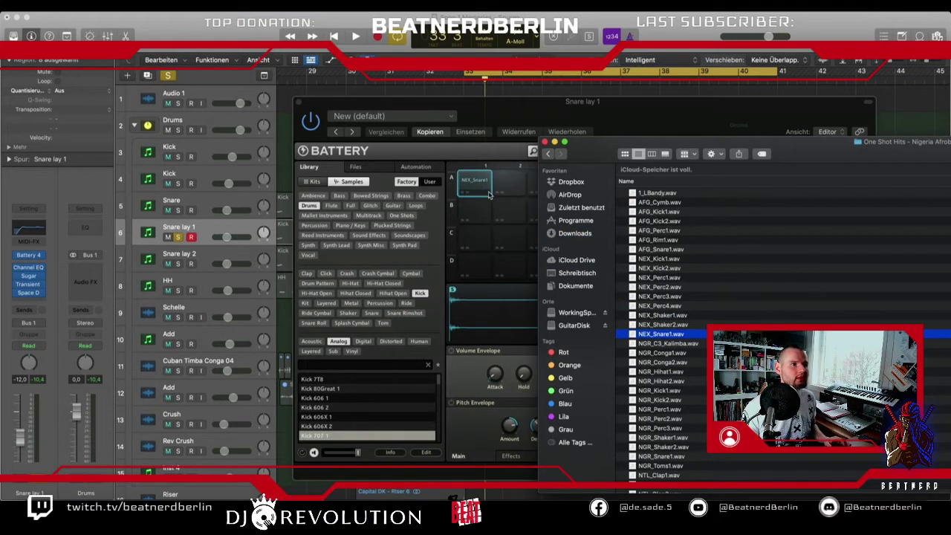
{"action": "left_click", "coordinate": [503, 188]}
{"action": "key", "text": "space"}
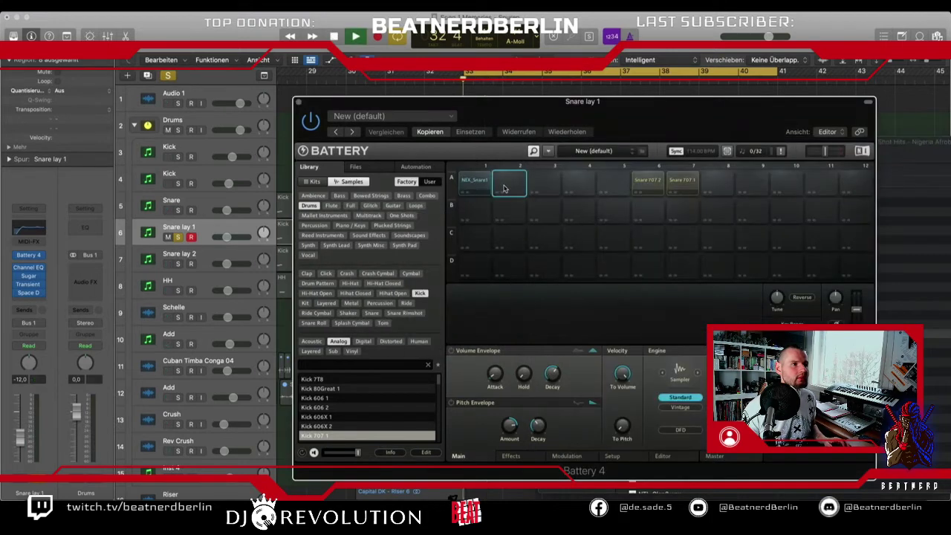
{"action": "left_click", "coordinate": [502, 190]}
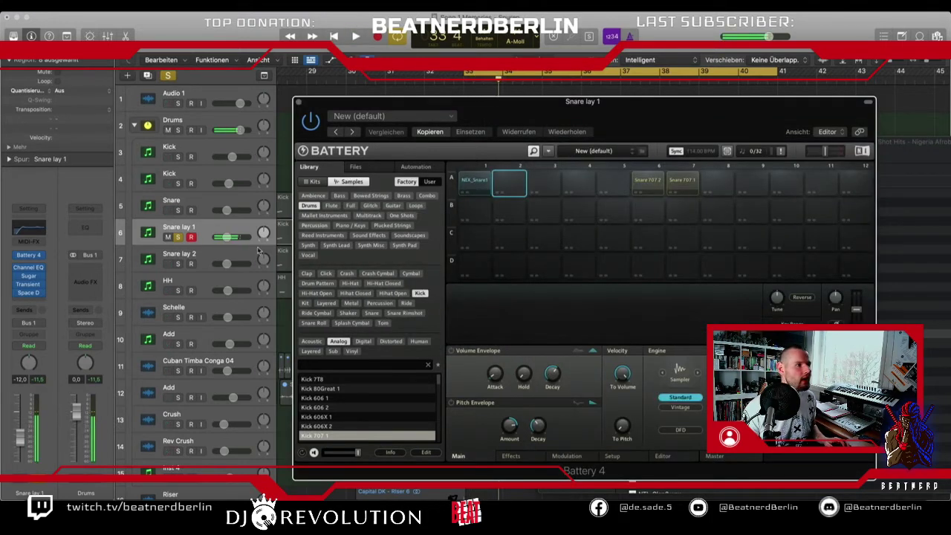
- Raise the volume of Snare lay 1 to about -6.8 dB and close its Battery window
{"action": "left_click_drag", "start_coordinate": [227, 237], "coordinate": [239, 237]}
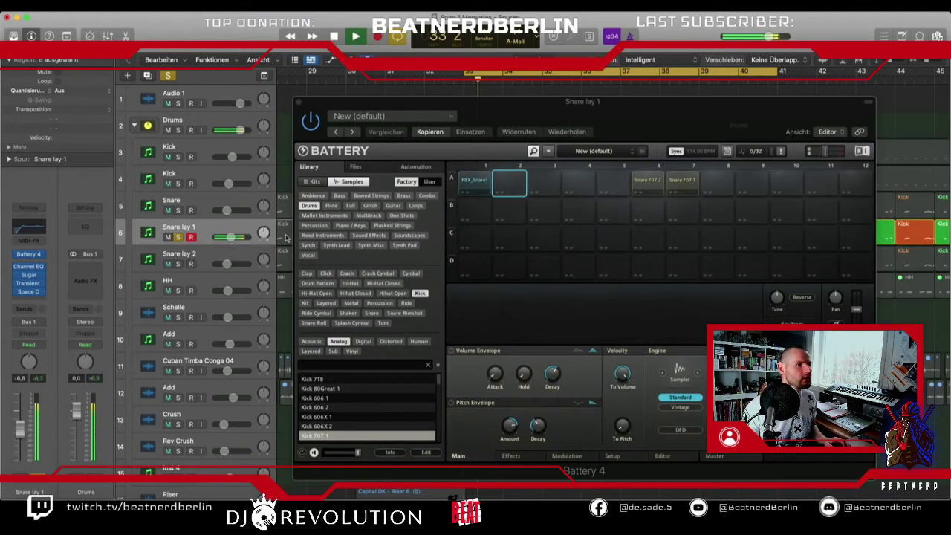
{"action": "key", "text": "space"}
{"action": "left_click", "coordinate": [300, 104]}
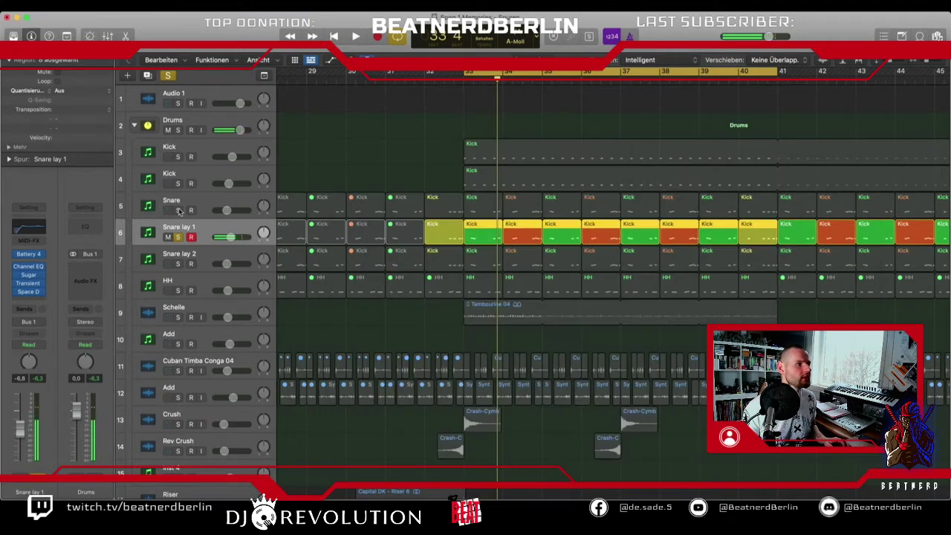
- Solo the original Snare alongside Snare lay 1 and, during playback, lower the layer's volume to about -8.4 dB
{"action": "left_click", "coordinate": [177, 211]}
{"action": "key", "text": "space"}
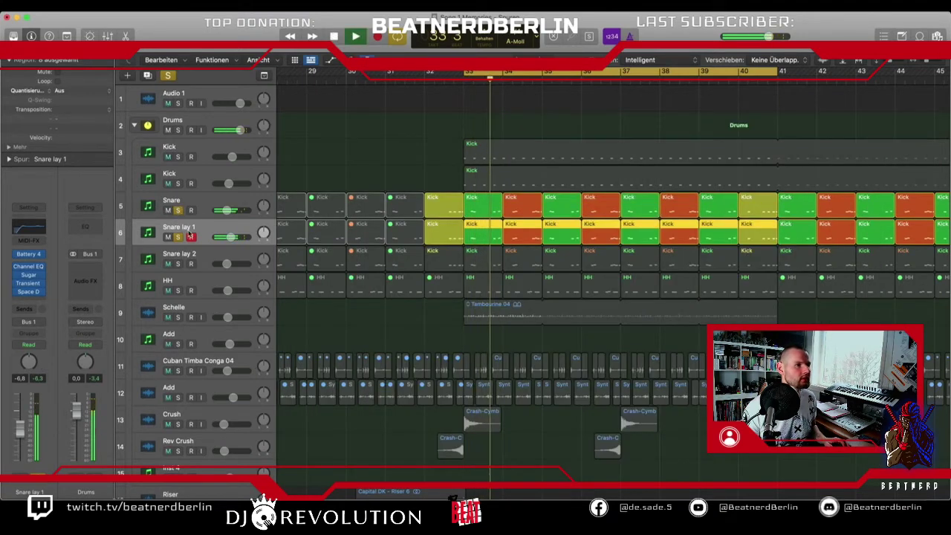
{"action": "left_click", "coordinate": [177, 238]}
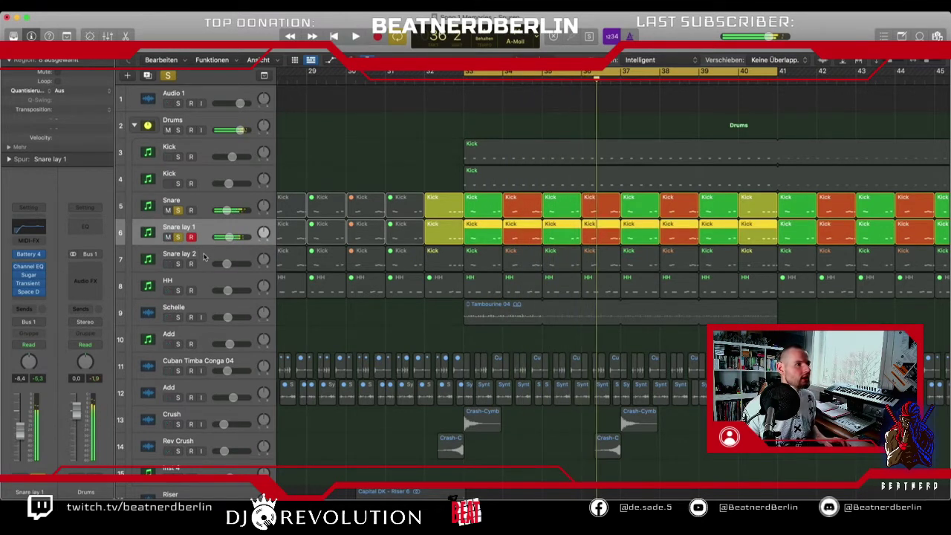
- Open the Battery instrument of Snare lay 2 and solo only that track
{"action": "left_click", "coordinate": [204, 257]}
{"action": "left_click", "coordinate": [178, 237]}
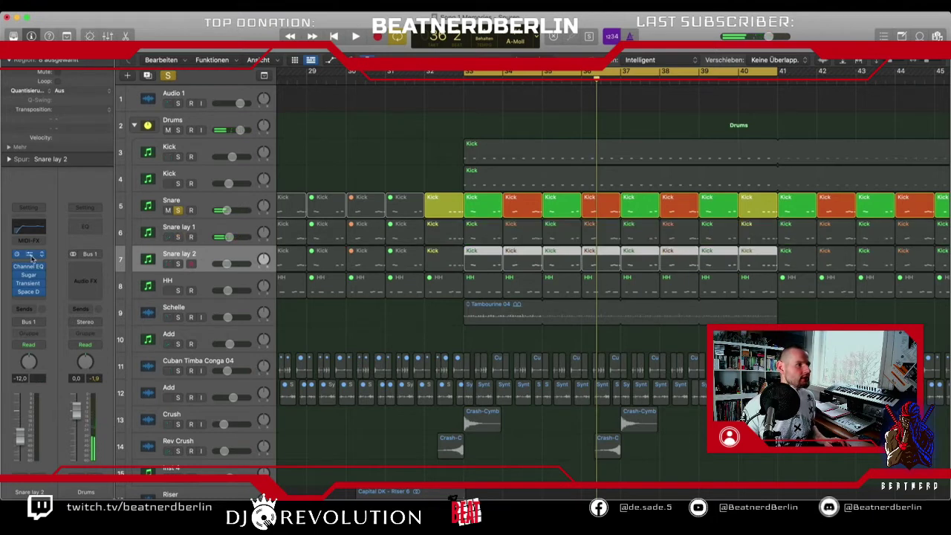
{"action": "left_click", "coordinate": [46, 255]}
{"action": "left_click", "coordinate": [178, 264]}
{"action": "left_click", "coordinate": [178, 211]}
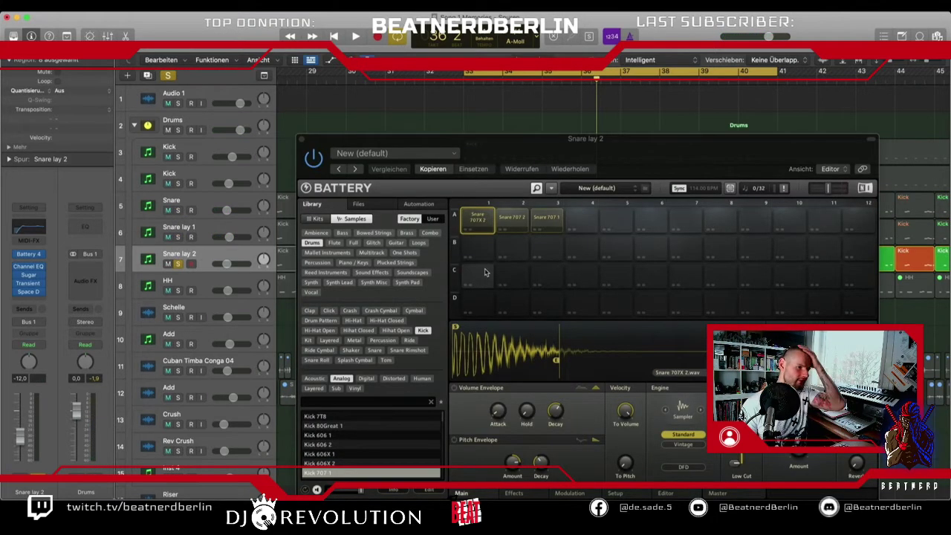
- Move the Snare 707X 2 sample from cell A1 to cell A4 and select the neighbouring Snare 707 cells
{"action": "left_click_drag", "start_coordinate": [478, 221], "coordinate": [581, 221]}
{"action": "left_click", "coordinate": [547, 221]}
{"action": "left_click", "coordinate": [521, 223]}
- Filter Battery's sample library to analog snares and audition Rim 7T8 and Rim ChopShop
{"action": "left_click", "coordinate": [357, 379]}
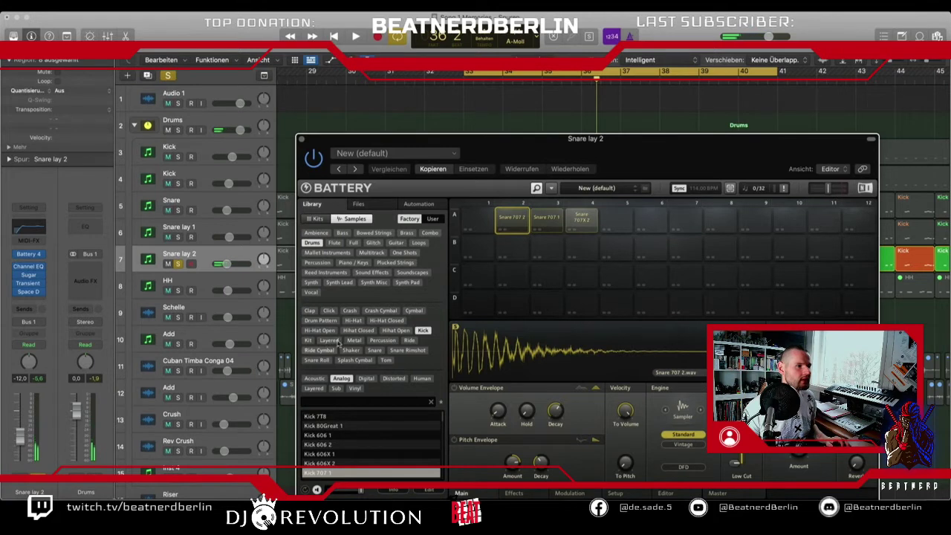
{"action": "left_click", "coordinate": [376, 351]}
{"action": "left_click", "coordinate": [346, 445]}
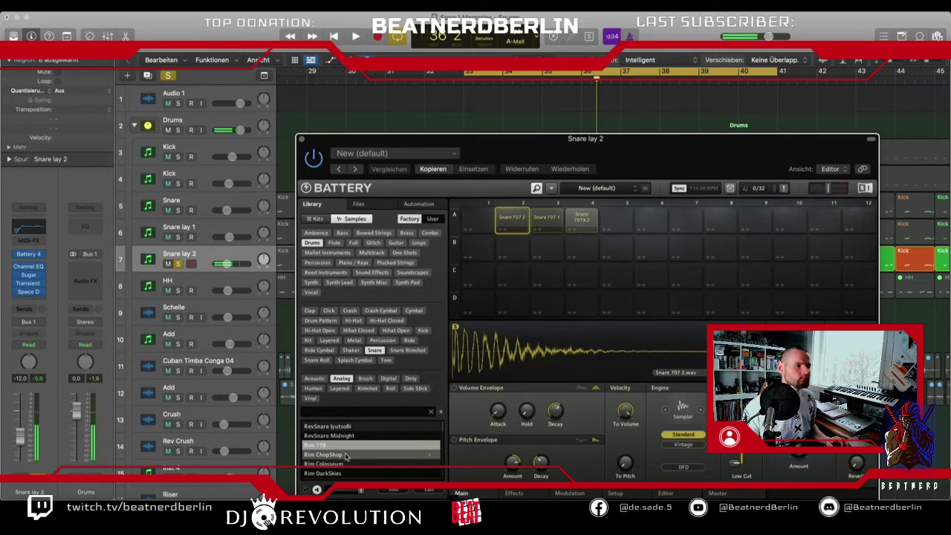
{"action": "left_click", "coordinate": [346, 456]}
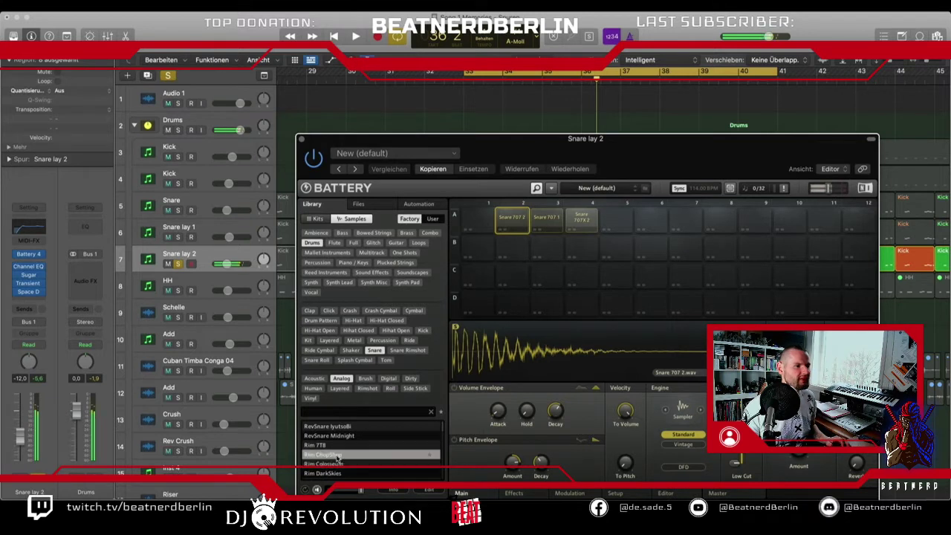
- Load Rim ChopShop into cell A1 and move Snare 707 2 to cell A5 and Snare 707 1 to cell A7
{"action": "left_click_drag", "start_coordinate": [460, 256], "coordinate": [616, 220]}
{"action": "left_click_drag", "start_coordinate": [554, 218], "coordinate": [685, 219]}
- Play the loop and solo Snare lay 1 and the original Snare together with Snare lay 2
{"action": "key", "text": "space"}
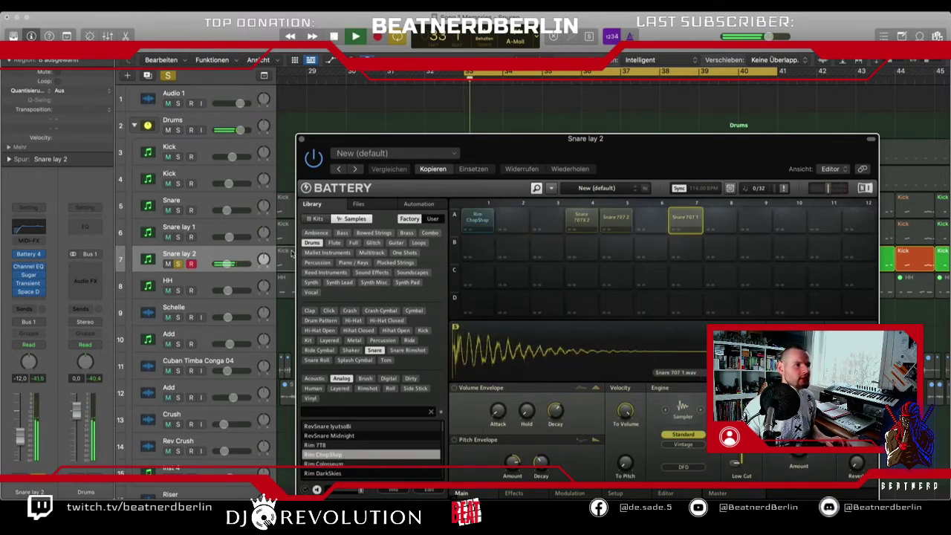
{"action": "left_click", "coordinate": [177, 237]}
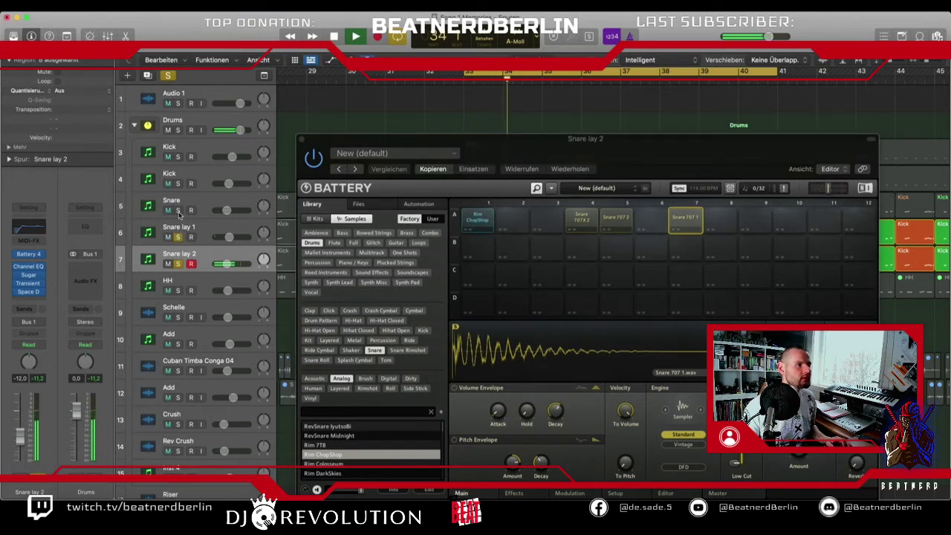
{"action": "left_click", "coordinate": [179, 211]}
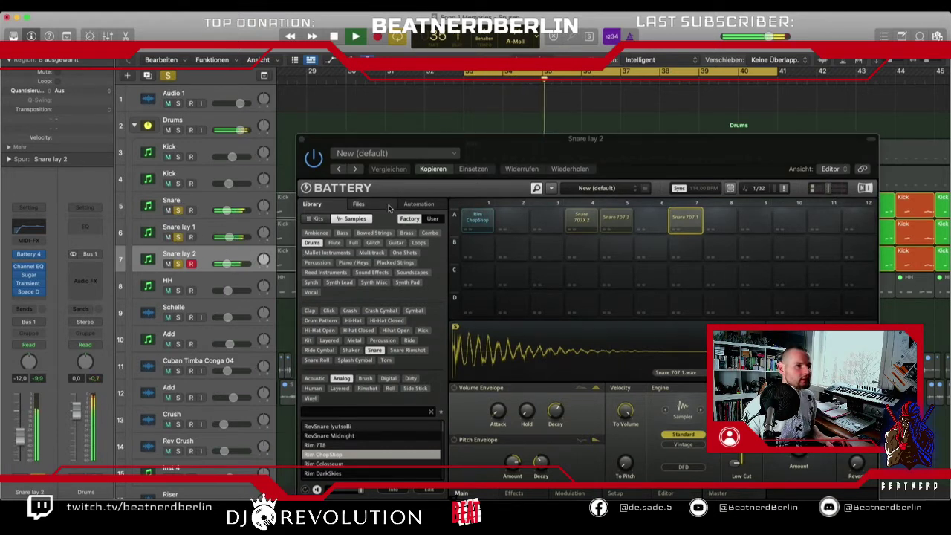
- Lower the volume of Snare lay 2 to about -24 dB and compare the snare with and without that layer
{"action": "left_click_drag", "start_coordinate": [230, 266], "coordinate": [225, 268]}
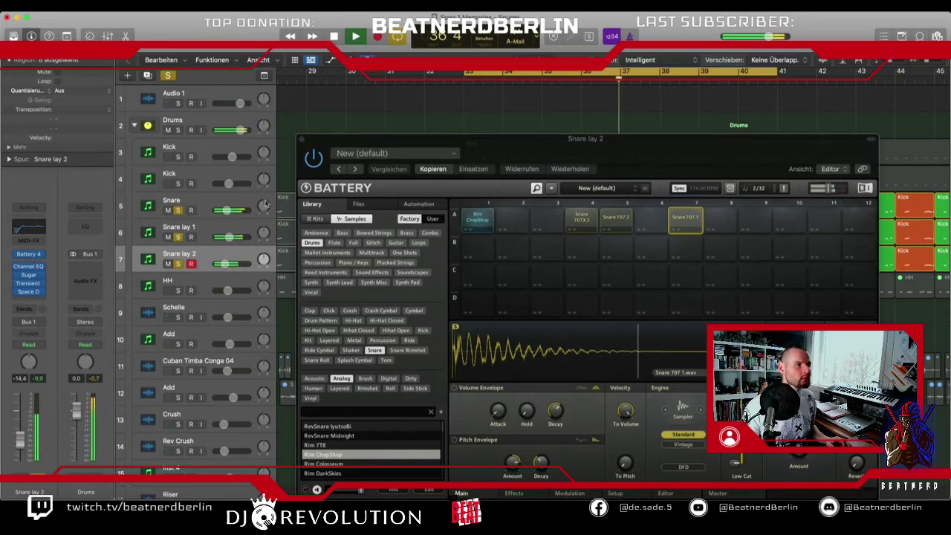
{"action": "left_click_drag", "start_coordinate": [225, 264], "coordinate": [218, 270]}
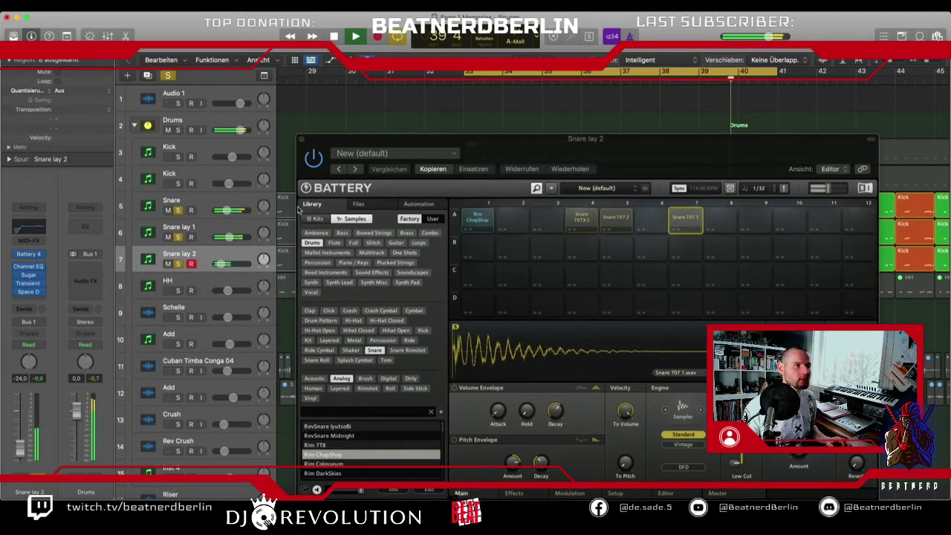
{"action": "left_click", "coordinate": [168, 264]}
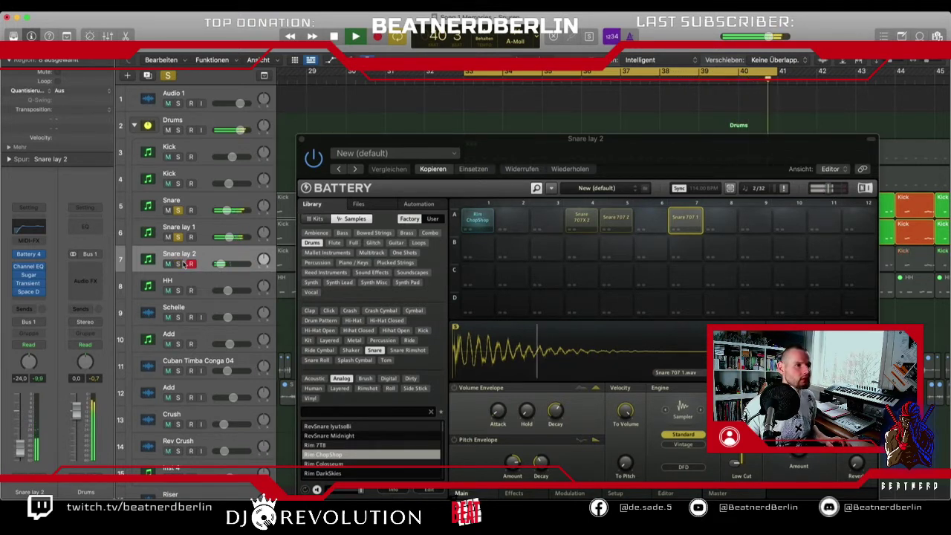
{"action": "left_click", "coordinate": [183, 264]}
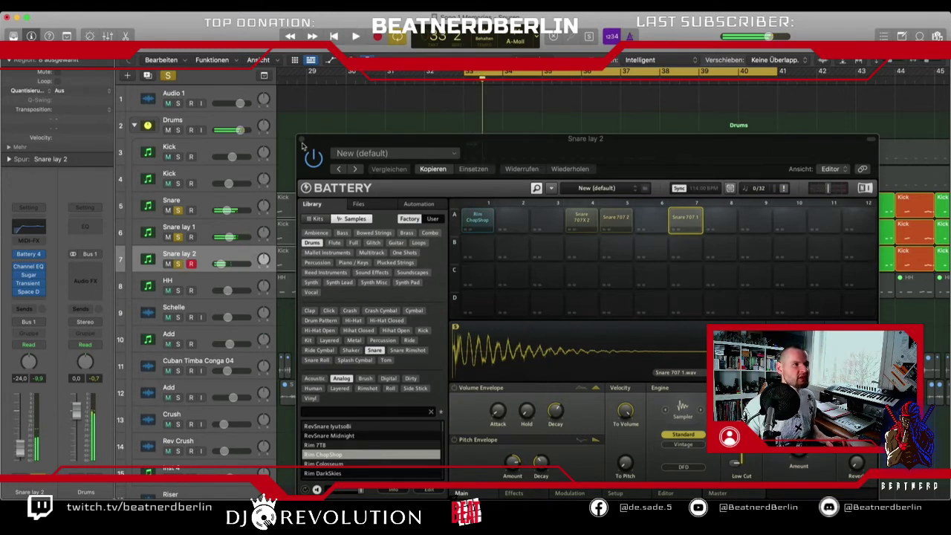
- Close the Battery window and take all three snare tracks out of solo
{"action": "left_click", "coordinate": [301, 139]}
{"action": "left_click", "coordinate": [178, 210]}
{"action": "left_click", "coordinate": [179, 262]}
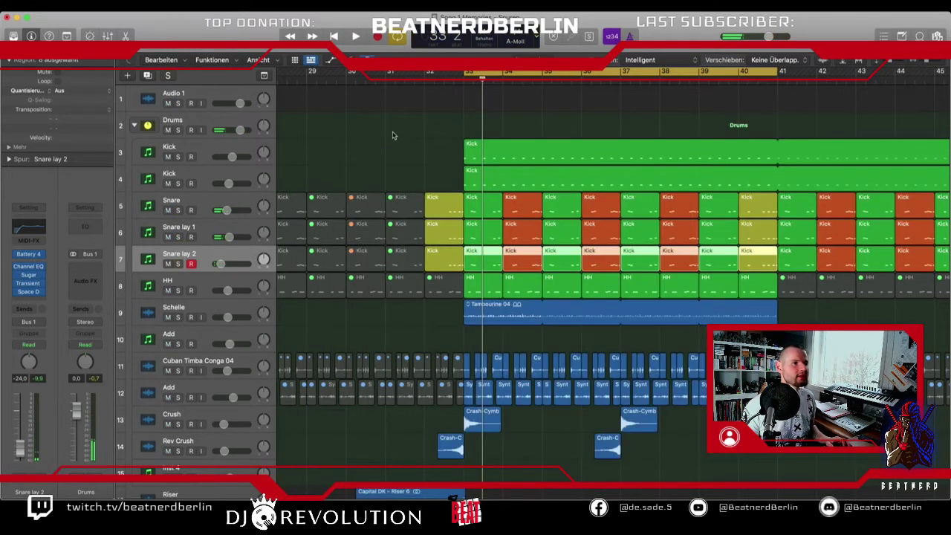
- Play the full mix with the layered snare, setting the volume of Snare lay 2 to about -21 dB
{"action": "key", "text": "space"}
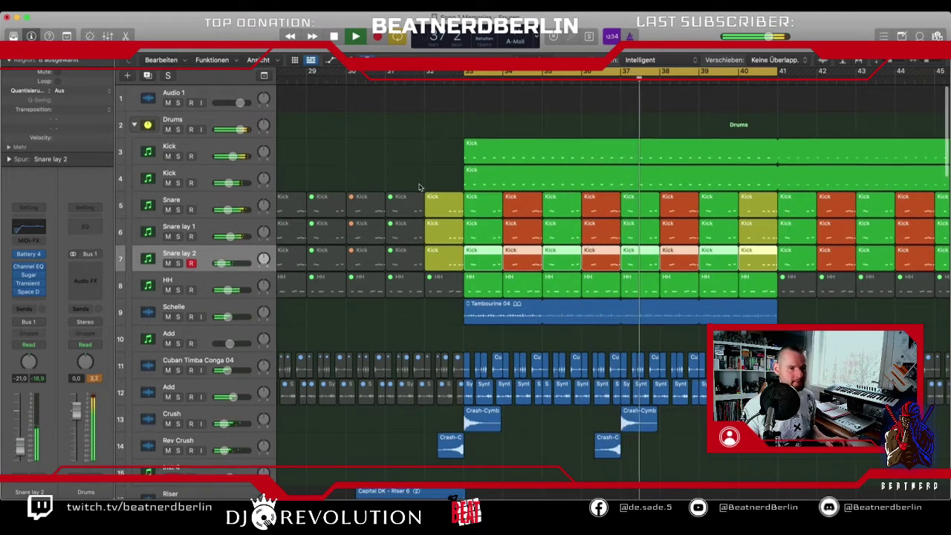
{"action": "scroll", "coordinate": [420, 186], "scroll_direction": "down", "scroll_amount": 3}
{"action": "scroll", "coordinate": [247, 412], "scroll_direction": "down", "scroll_amount": 2}
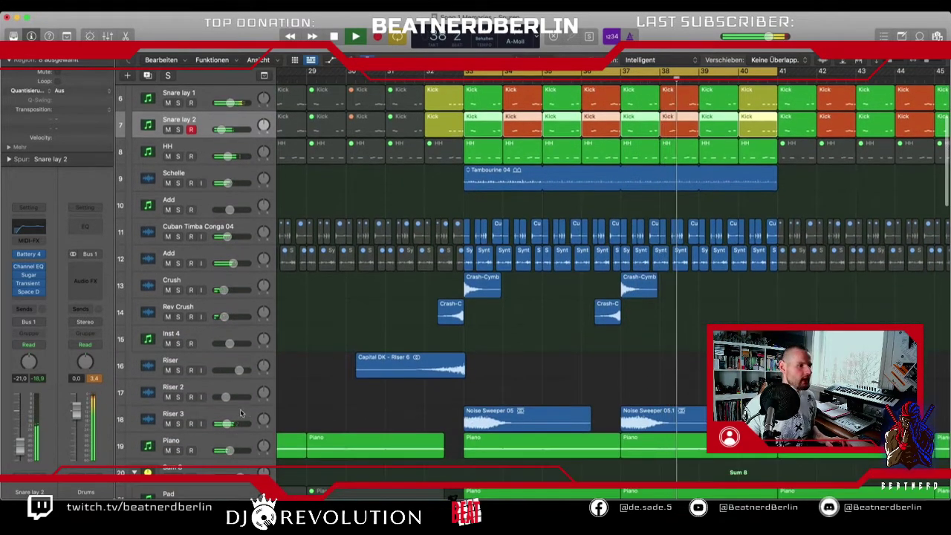
{"action": "key", "text": "space"}
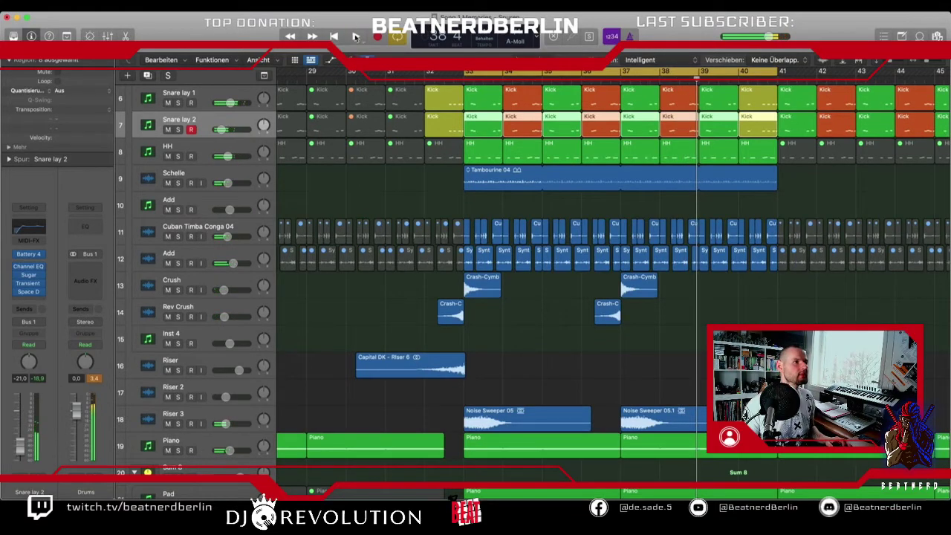
- Turn off cycle mode and move the playhead to bar 23 in the arrangement
{"action": "scroll", "coordinate": [515, 266], "scroll_direction": "down", "scroll_amount": 10}
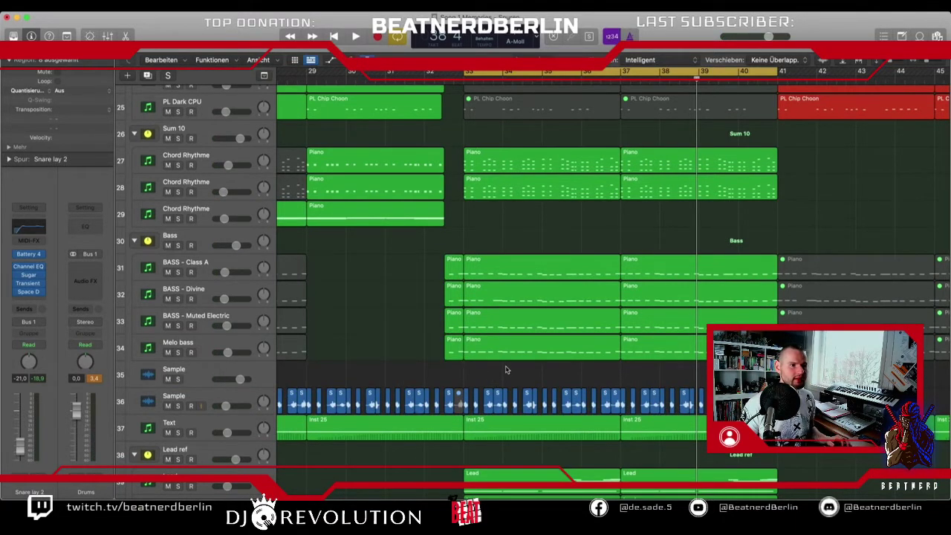
{"action": "scroll", "coordinate": [505, 369], "scroll_direction": "down", "scroll_amount": 1}
{"action": "scroll", "coordinate": [530, 335], "scroll_direction": "down", "scroll_amount": 5}
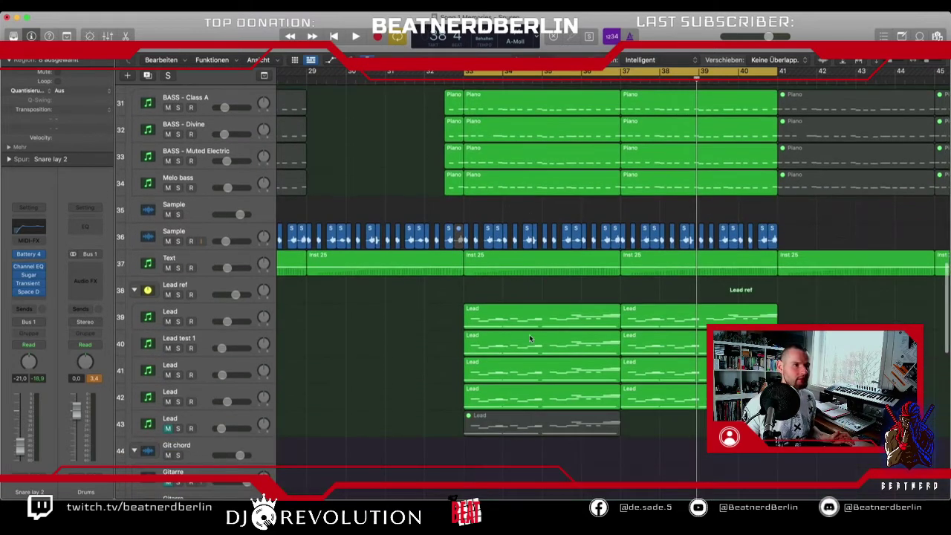
{"action": "key", "text": "super+Left"}
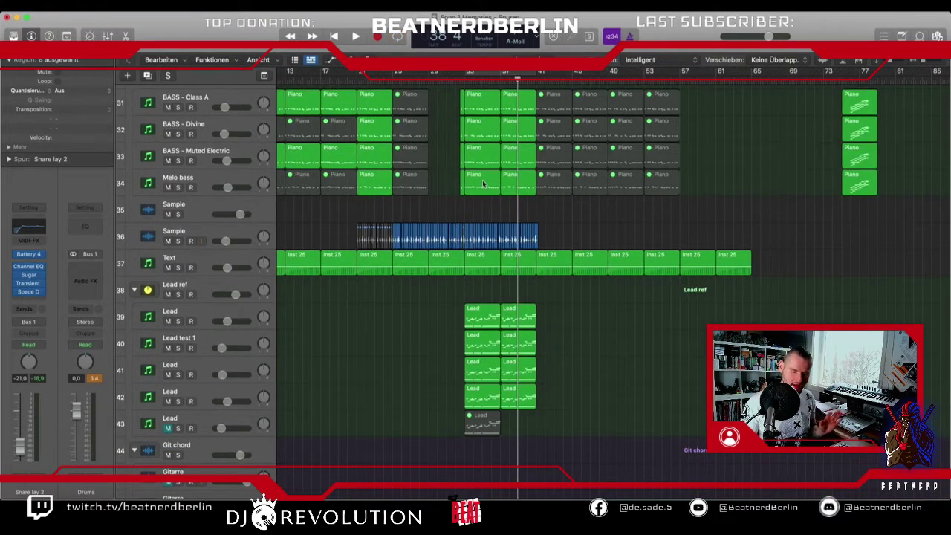
{"action": "scroll", "coordinate": [483, 184], "scroll_direction": "up", "scroll_amount": 3}
{"action": "scroll", "coordinate": [483, 183], "scroll_direction": "left", "scroll_amount": 3}
{"action": "mouse_move", "coordinate": [475, 82]}
{"action": "left_mouse_down"}
{"action": "mouse_move", "coordinate": [460, 82]}
{"action": "mouse_move", "coordinate": [478, 83]}
{"action": "left_mouse_up"}
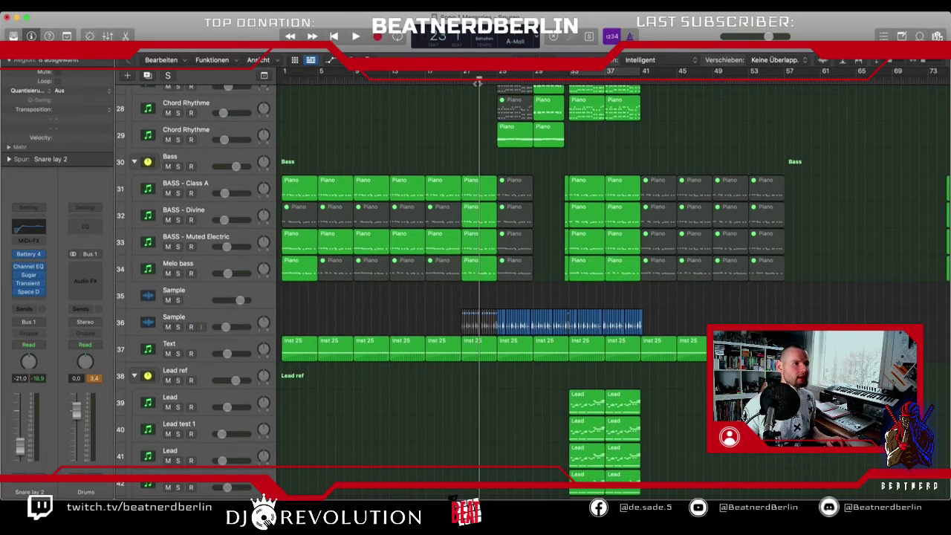
- Copy the Capital DK - Riser 6 region on the Riser track so that the copy ends at bar 25
{"action": "key", "text": "space"}
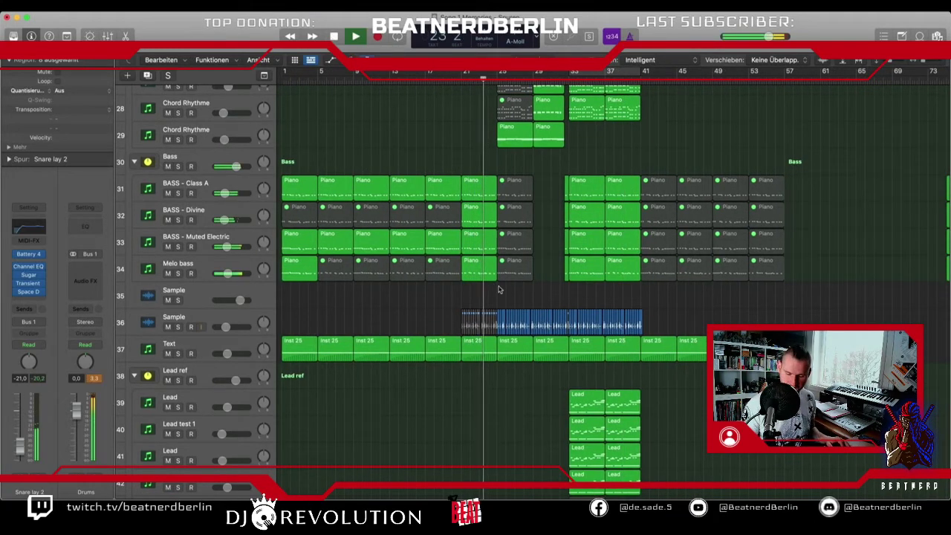
{"action": "key", "text": "super+Right"}
{"action": "scroll", "coordinate": [498, 289], "scroll_direction": "up", "scroll_amount": 10}
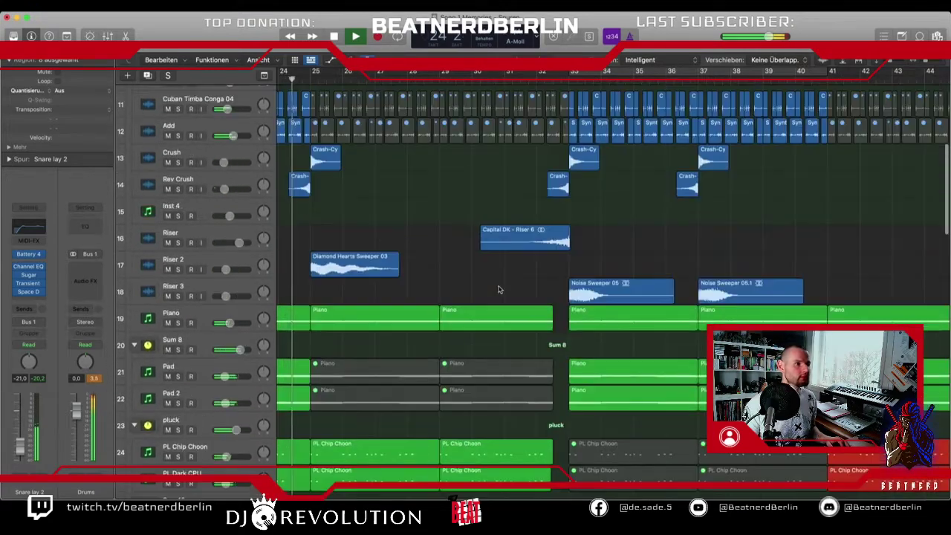
{"action": "scroll", "coordinate": [501, 290], "scroll_direction": "left", "scroll_amount": 6}
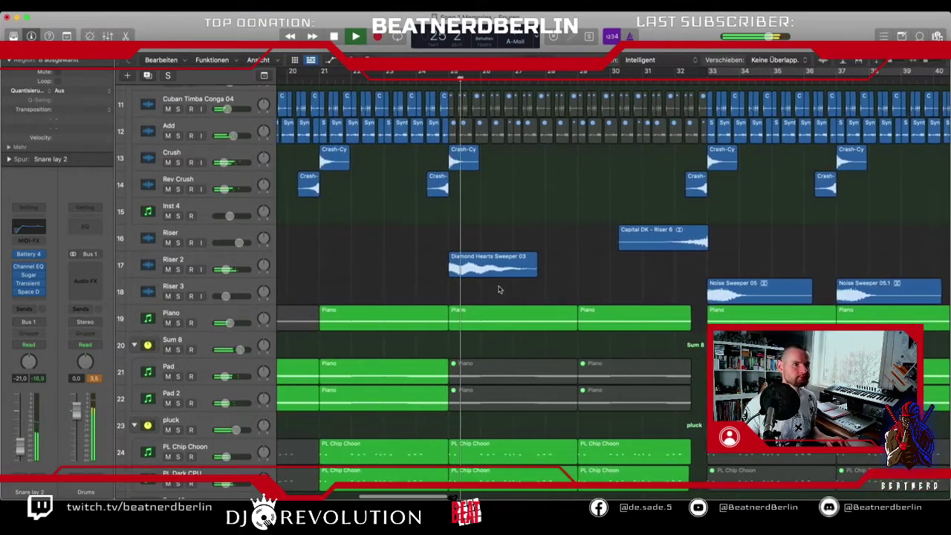
{"action": "left_click", "coordinate": [643, 248]}
{"action": "left_click_drag", "start_coordinate": [648, 251], "coordinate": [403, 247]}
- Listen to the transition into bar 25 with the copied riser, starting from bar 22
{"action": "left_click", "coordinate": [357, 82]}
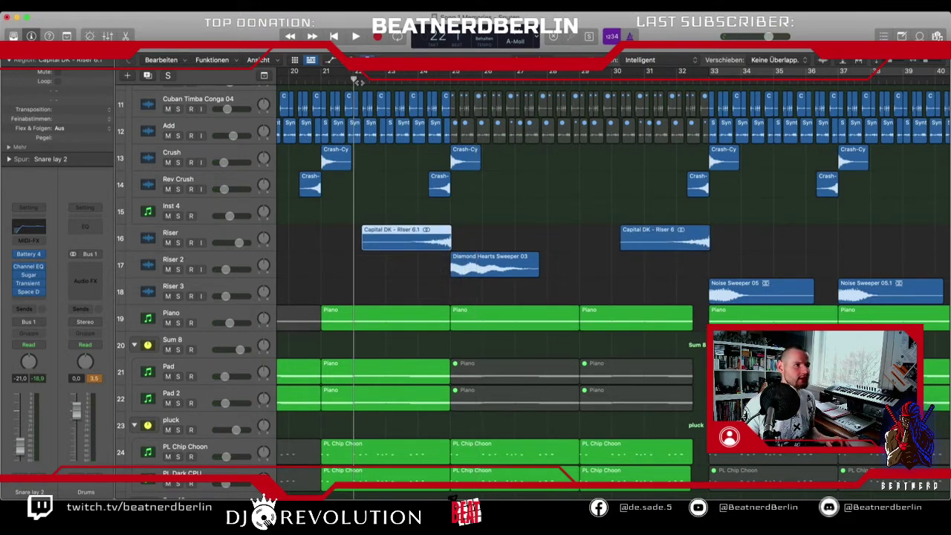
{"action": "key", "text": "space"}
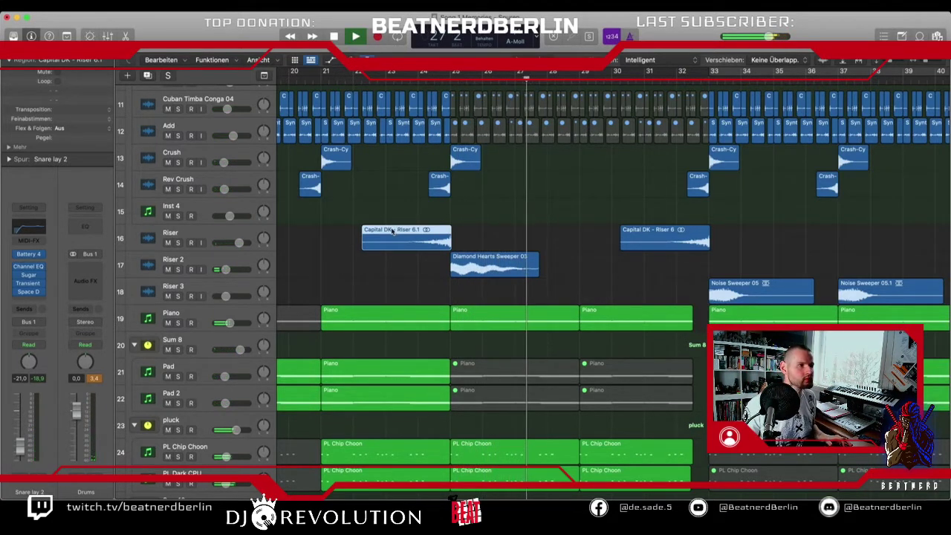
{"action": "key", "text": "space"}
- Solo the Riser 2 track and insert a stereo Echo with 100 % feedback, 96 % dry and 78 % wet
{"action": "left_click", "coordinate": [179, 267]}
{"action": "left_click", "coordinate": [181, 271]}
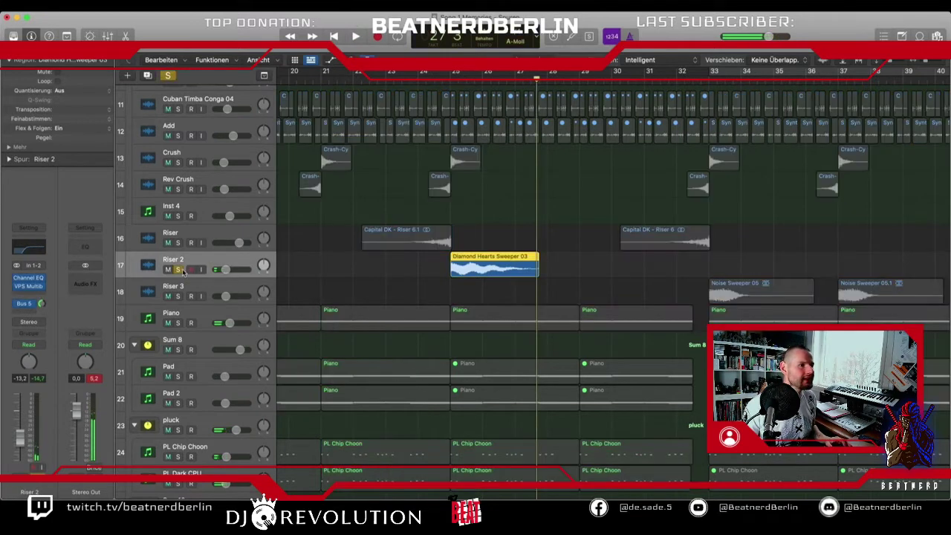
{"action": "left_click", "coordinate": [31, 298]}
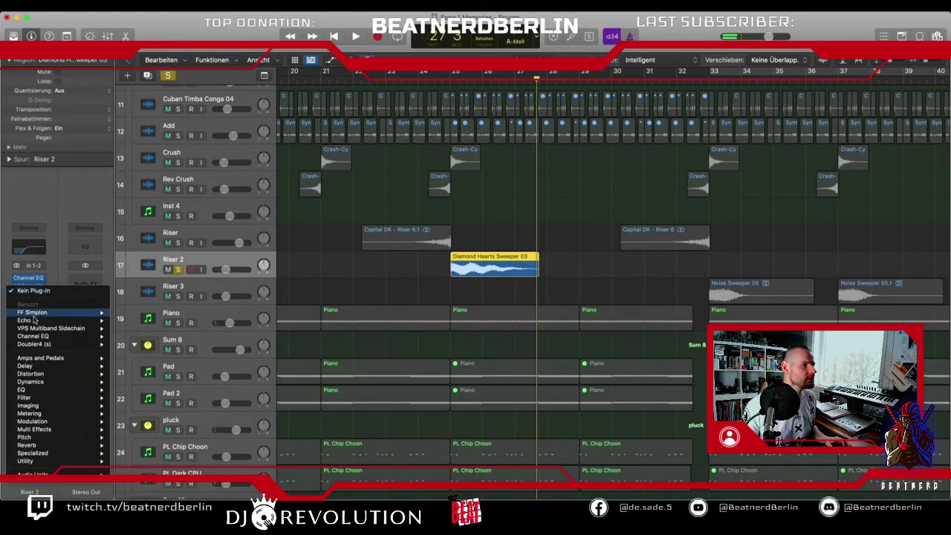
{"action": "mouse_move", "coordinate": [59, 366]}
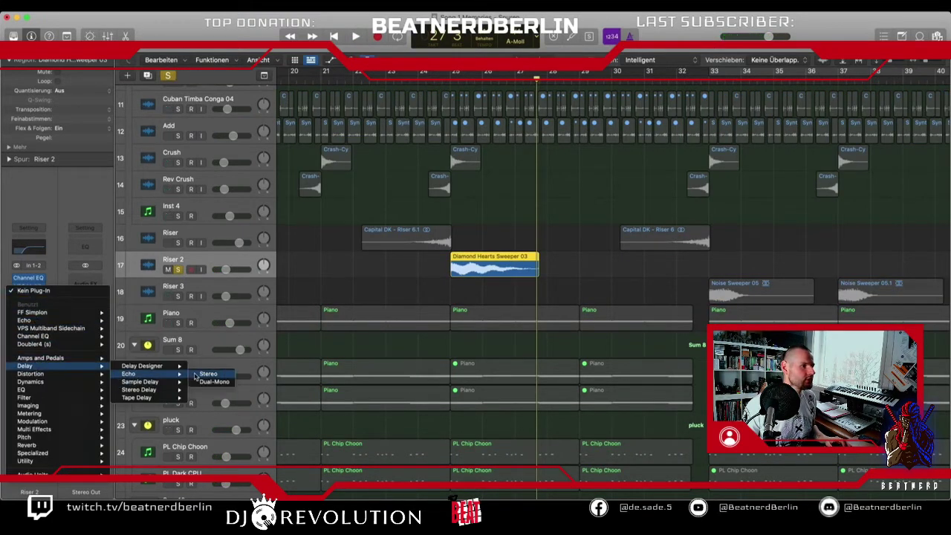
{"action": "left_click", "coordinate": [205, 374]}
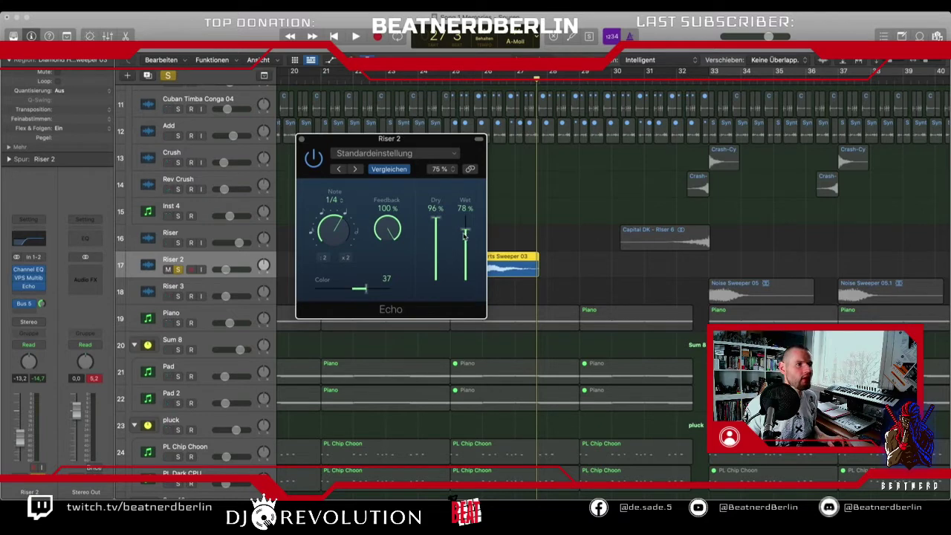
{"action": "left_click", "coordinate": [302, 139]}
- Clear the solo and play the full mix from bar 23
{"action": "left_click", "coordinate": [410, 76]}
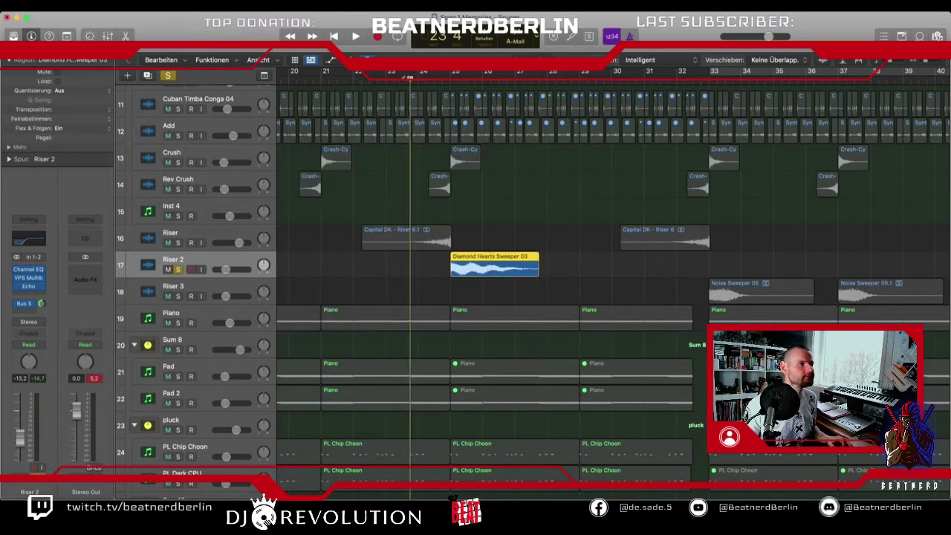
{"action": "left_click", "coordinate": [168, 76]}
{"action": "key", "text": "space"}
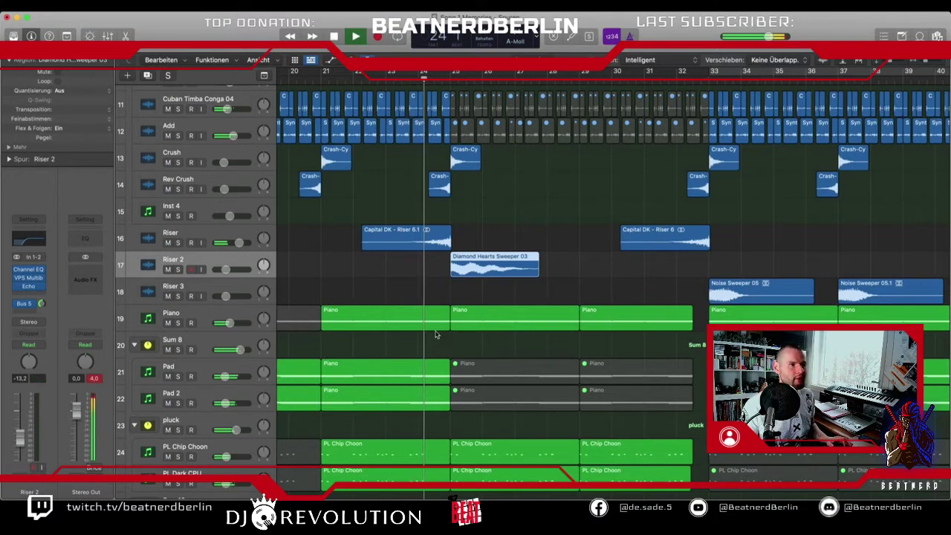
- Automate the volume of Riser 2 to drop to -21.3 dB just before bar 25 and to silence from bar 33
{"action": "key", "text": "a"}
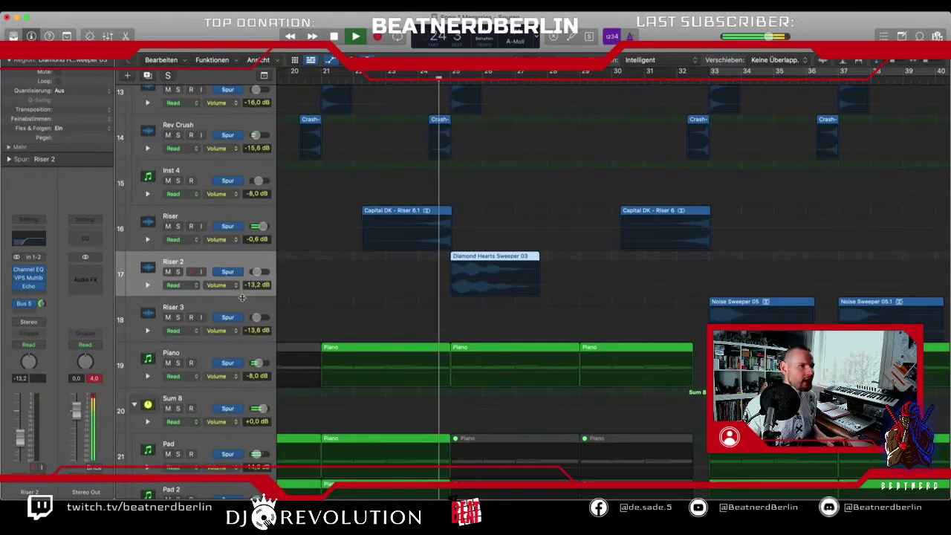
{"action": "left_click", "coordinate": [438, 289]}
{"action": "left_click", "coordinate": [440, 286]}
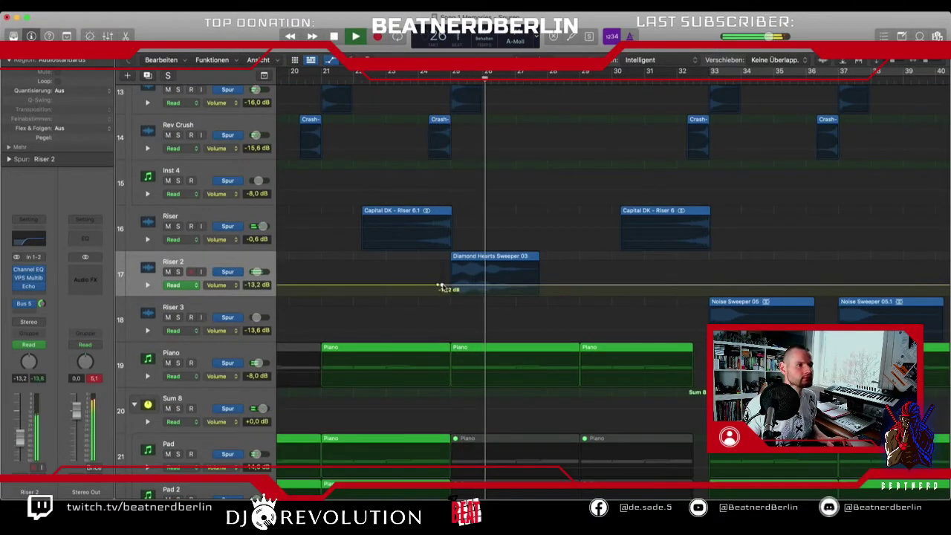
{"action": "left_click", "coordinate": [648, 287]}
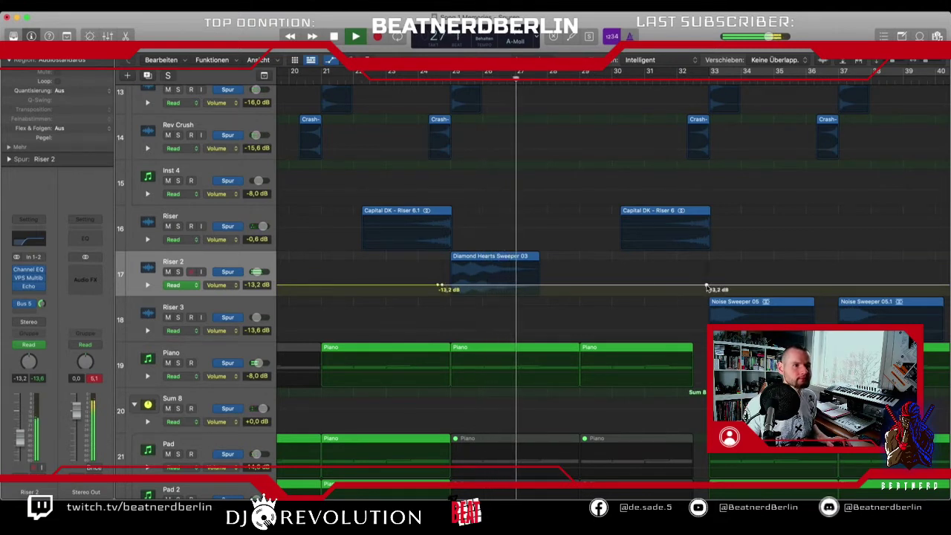
{"action": "mouse_move", "coordinate": [647, 287]}
{"action": "left_mouse_down"}
{"action": "mouse_move", "coordinate": [709, 287]}
{"action": "mouse_move", "coordinate": [660, 293]}
{"action": "left_mouse_up"}
{"action": "left_click", "coordinate": [422, 72]}
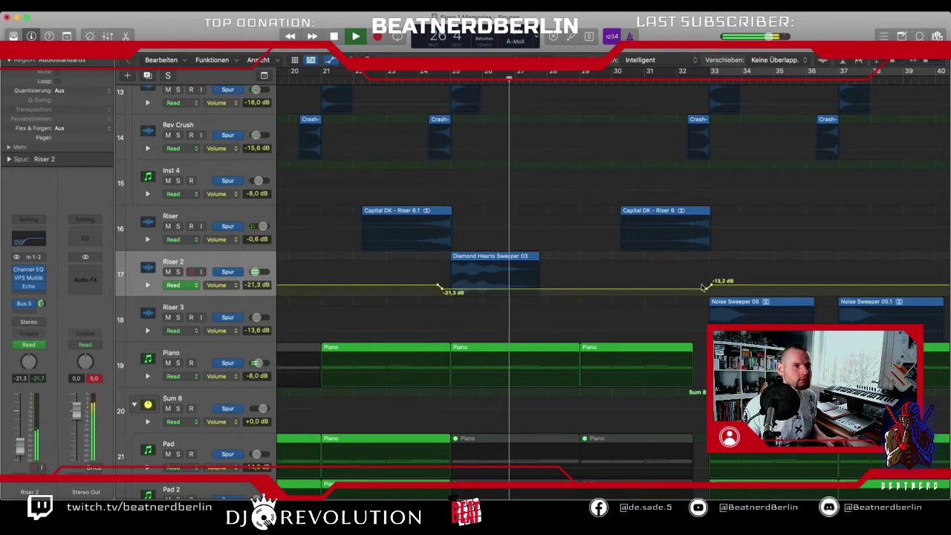
{"action": "left_click_drag", "start_coordinate": [709, 287], "coordinate": [707, 297]}
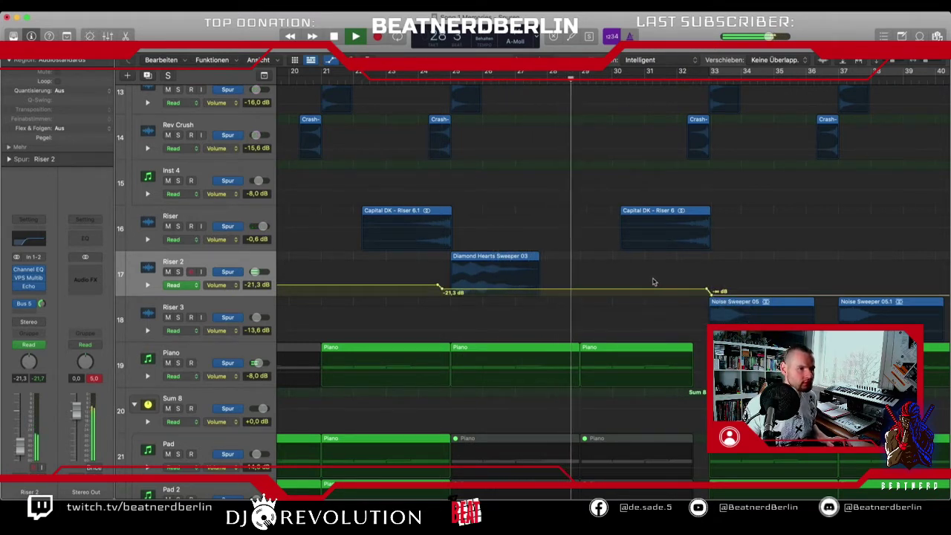
{"action": "key", "text": "a"}
- Review the riser, percussion, chord and bass tracks during playback from bar 29 to about bar 36
{"action": "scroll", "coordinate": [625, 282], "scroll_direction": "down", "scroll_amount": 5}
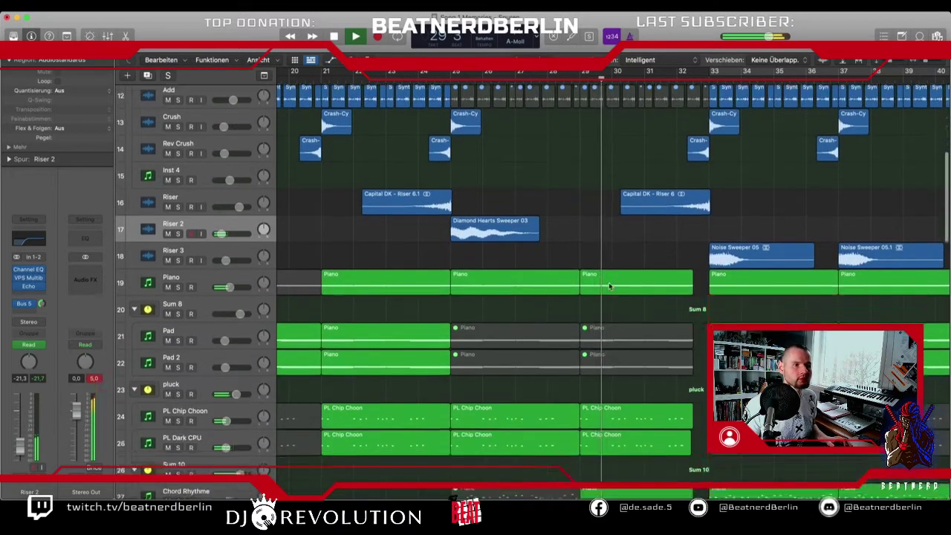
{"action": "scroll", "coordinate": [609, 284], "scroll_direction": "down", "scroll_amount": 6}
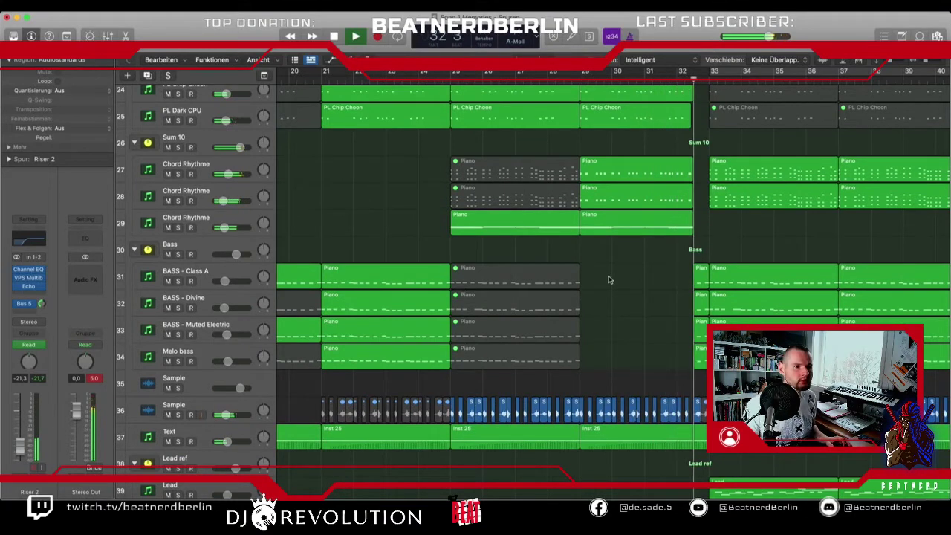
{"action": "scroll", "coordinate": [609, 280], "scroll_direction": "up", "scroll_amount": 5}
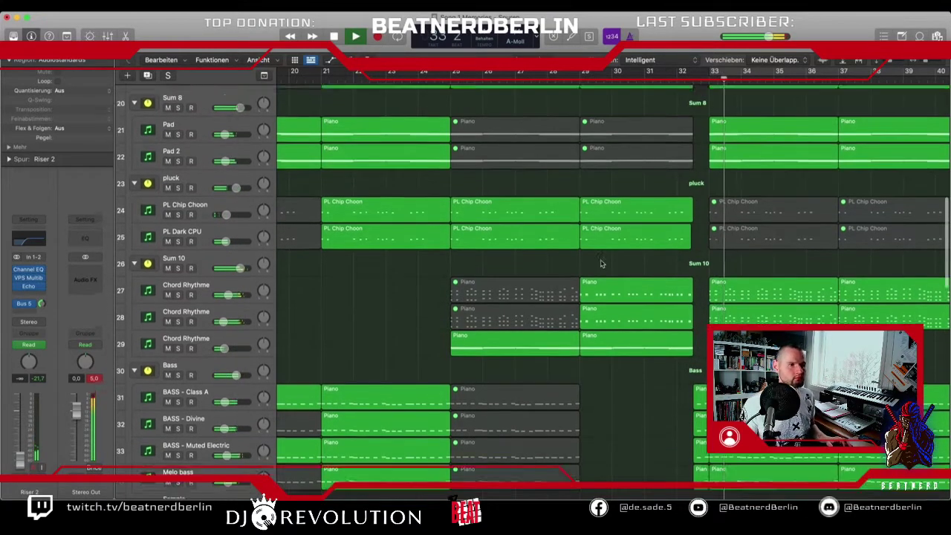
{"action": "scroll", "coordinate": [602, 268], "scroll_direction": "up", "scroll_amount": 8}
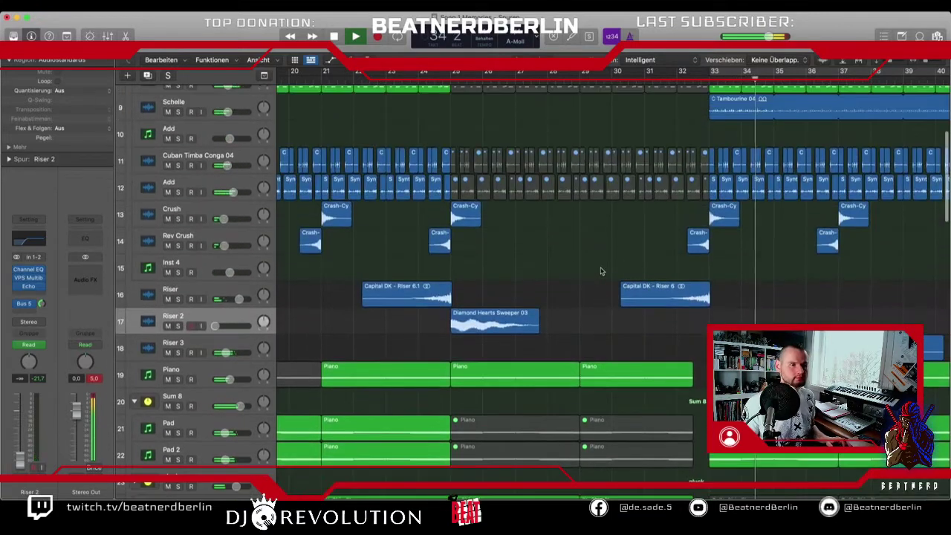
{"action": "scroll", "coordinate": [602, 271], "scroll_direction": "down", "scroll_amount": 5}
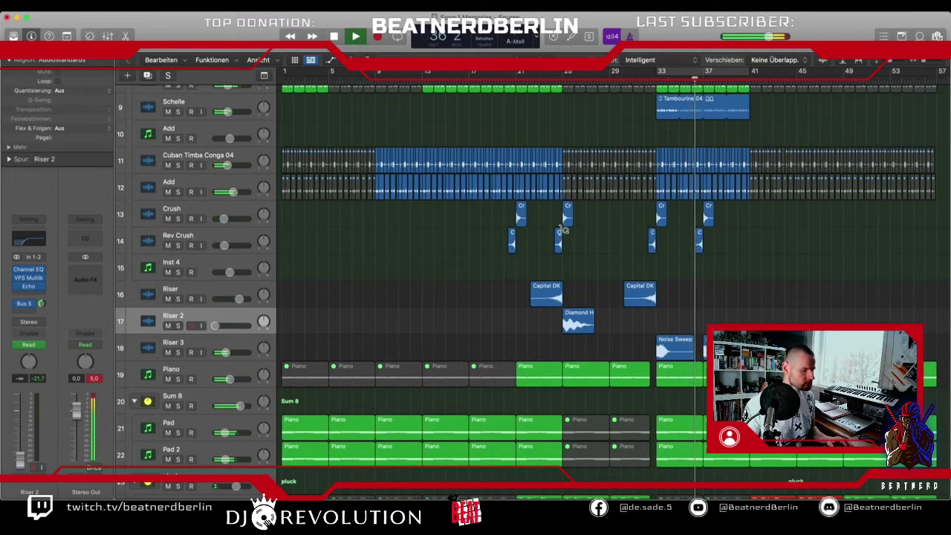
- Stop playback and copy the two Piano regions of the third Chord Rhythme track to bar 33
{"action": "key", "text": "space"}
{"action": "scroll", "coordinate": [572, 238], "scroll_direction": "down", "scroll_amount": 8}
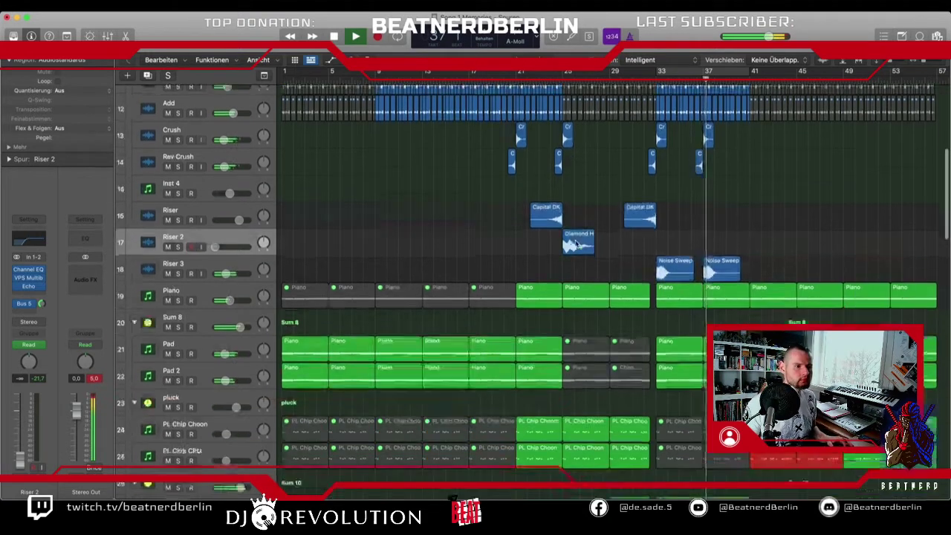
{"action": "scroll", "coordinate": [569, 253], "scroll_direction": "down", "scroll_amount": 1}
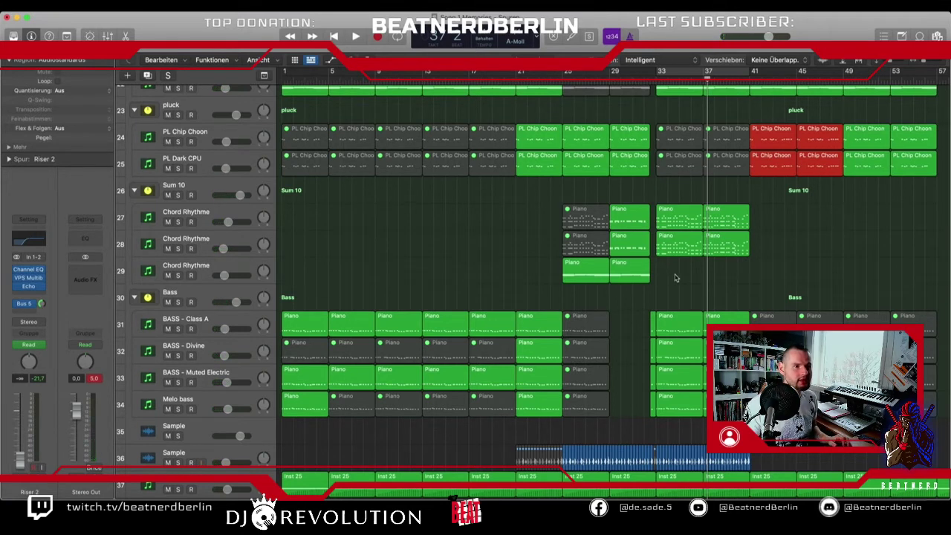
{"action": "mouse_move", "coordinate": [676, 278]}
{"action": "left_mouse_down"}
{"action": "mouse_move", "coordinate": [575, 276]}
{"action": "mouse_move", "coordinate": [668, 276]}
{"action": "left_mouse_up"}
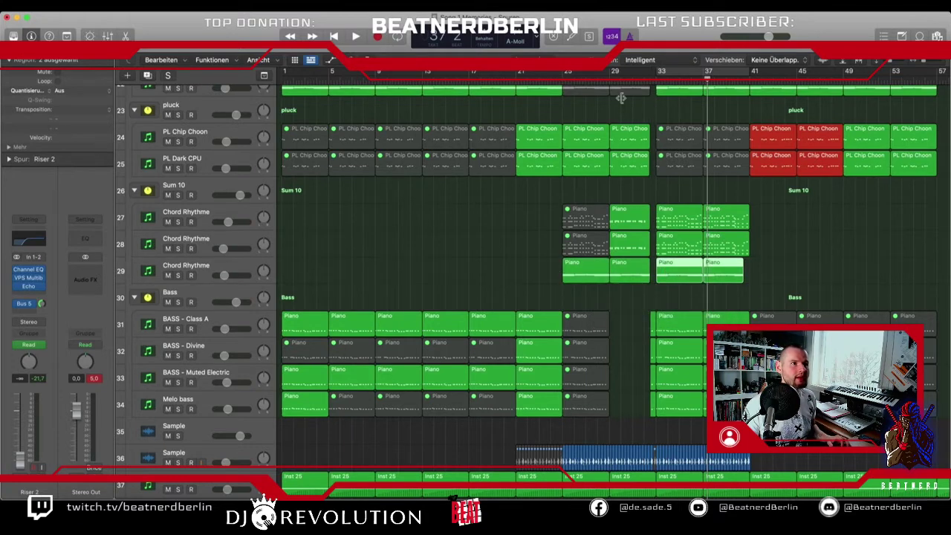
- Play the section from about bar 29 and check the third Chord Rhythme track by briefly soloing it
{"action": "key", "text": "space"}
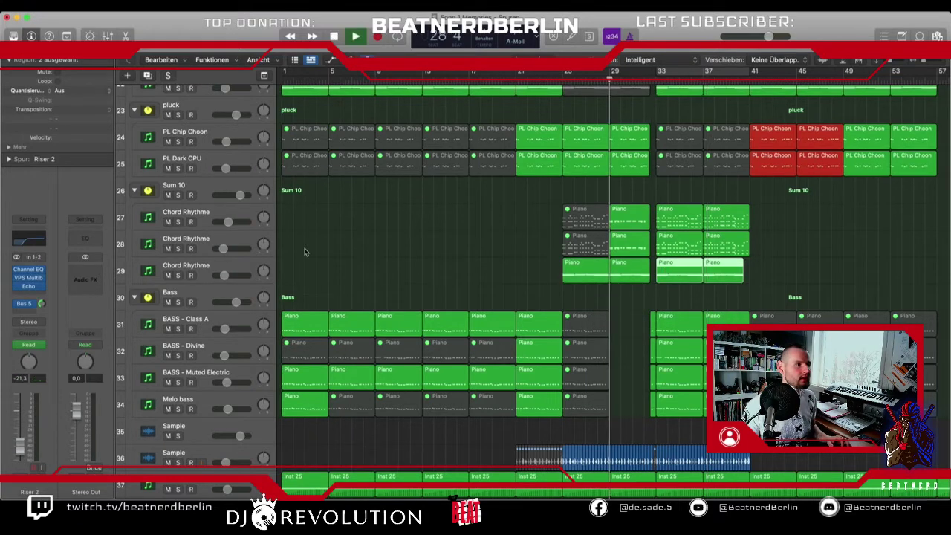
{"action": "left_click", "coordinate": [178, 275]}
{"action": "left_click", "coordinate": [178, 276]}
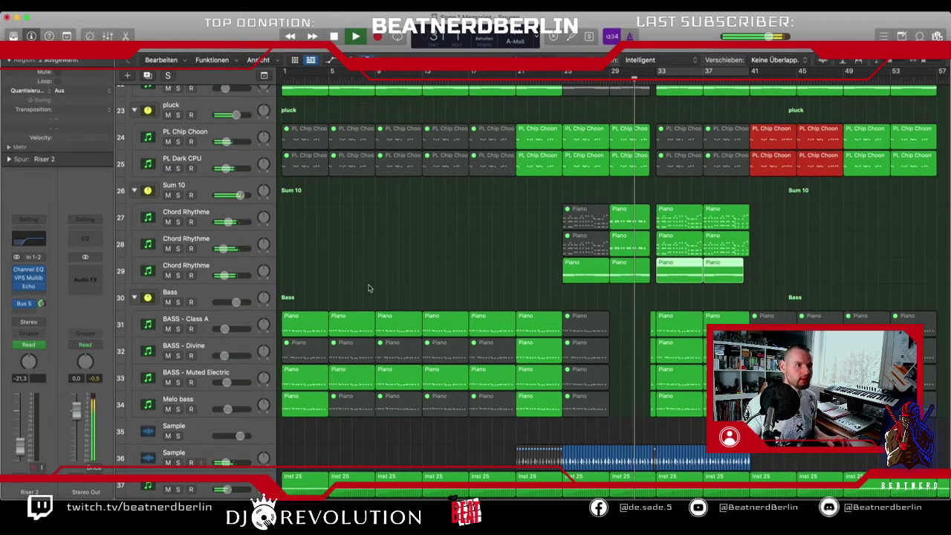
- Set the low cut in the Channel EQ of the third Chord Rhythme track to 302 Hz
{"action": "key", "text": "super+Right"}
{"action": "left_click", "coordinate": [208, 271]}
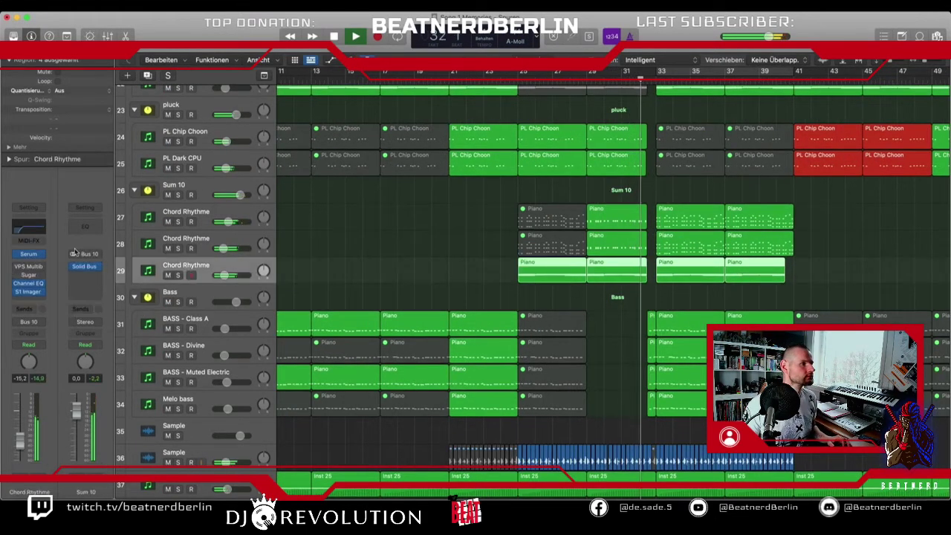
{"action": "left_click", "coordinate": [29, 226]}
{"action": "left_click_drag", "start_coordinate": [418, 265], "coordinate": [493, 275]}
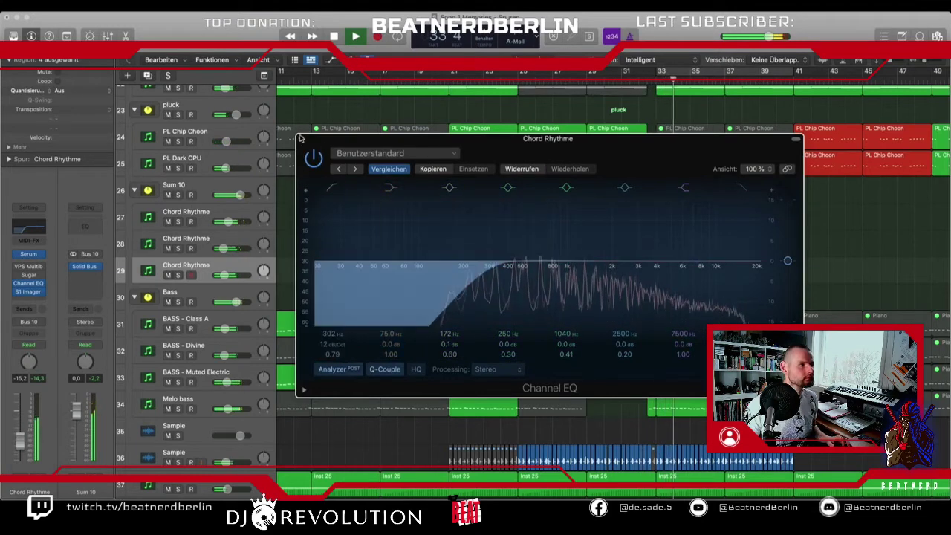
- Close the EQ, enable the VPS Multiband Sidechain on the third Chord Rhythme track and listen from bar 25
{"action": "key", "text": "v"}
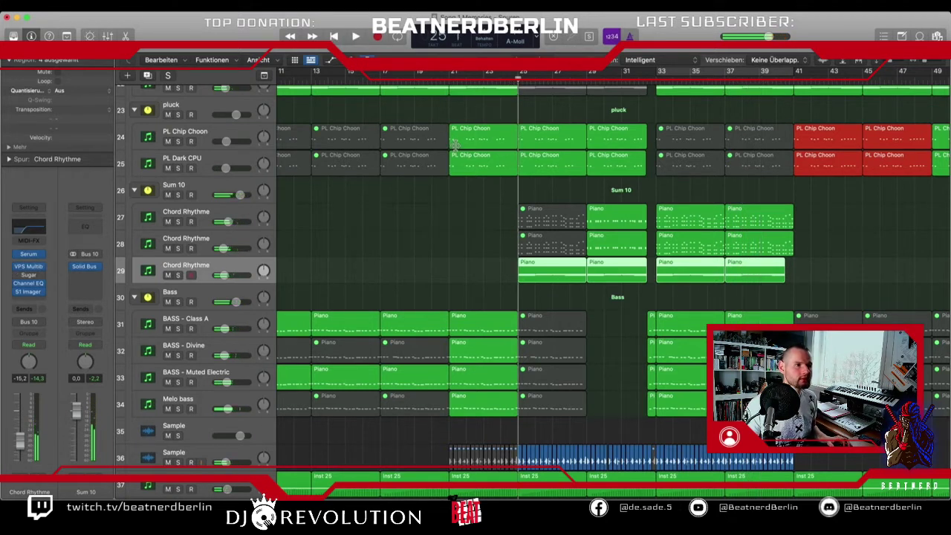
{"action": "key", "text": "space"}
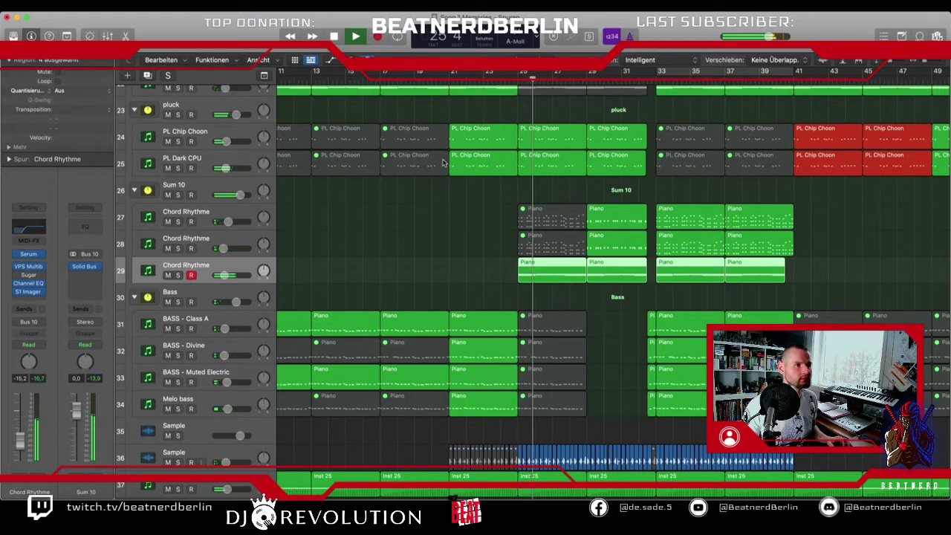
{"action": "key", "text": "space"}
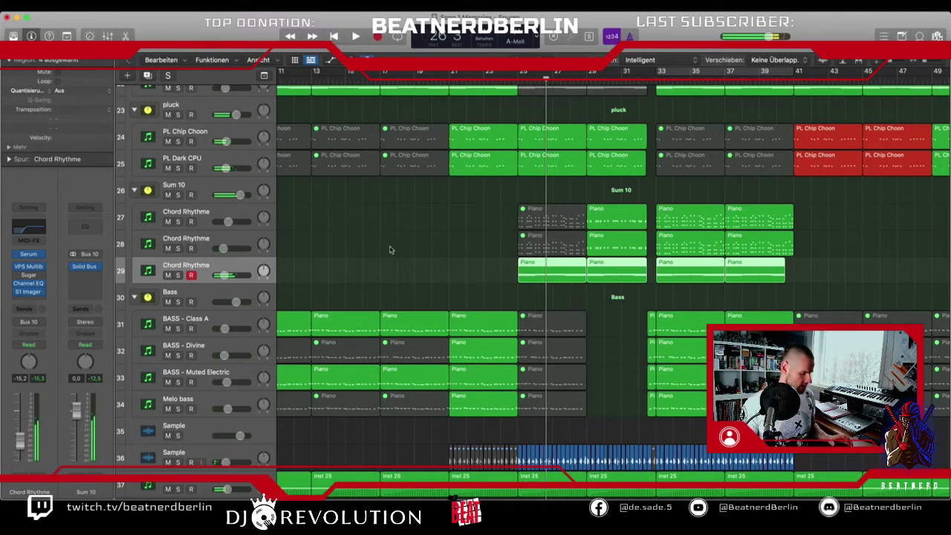
- Automate the VPS Multiband insert bypass on the third Chord Rhythme track so it is bypassed from bar 25 to just before bar 33
{"action": "key", "text": "super+Down"}
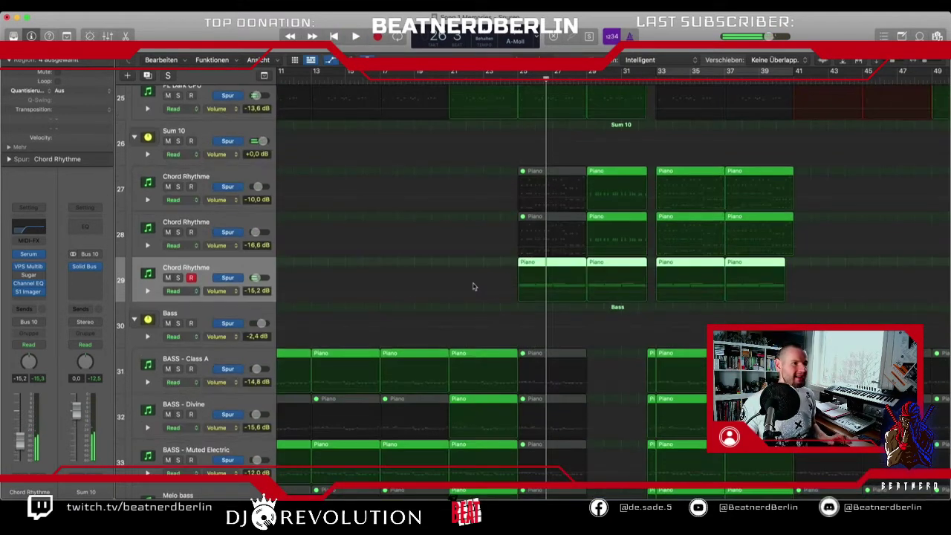
{"action": "left_click", "coordinate": [220, 292]}
{"action": "mouse_move", "coordinate": [265, 371]}
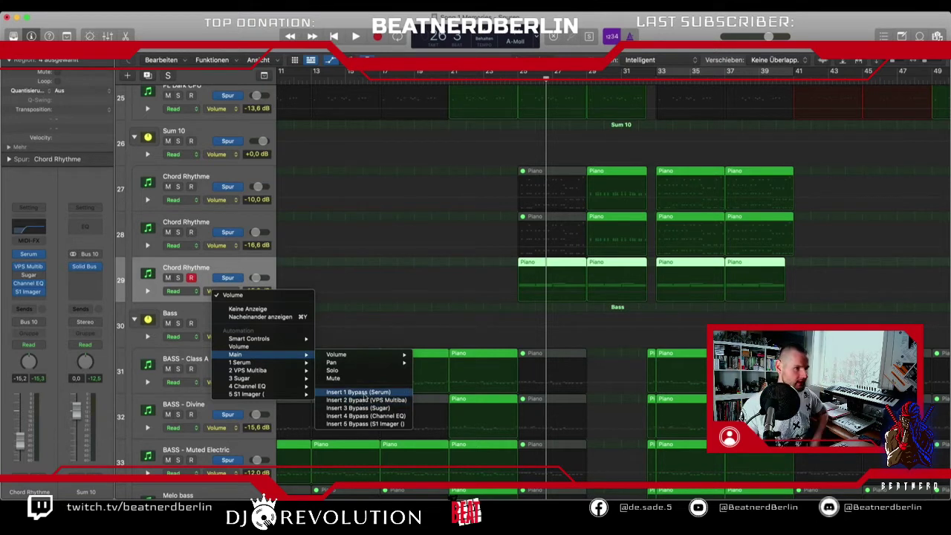
{"action": "left_click", "coordinate": [360, 400]}
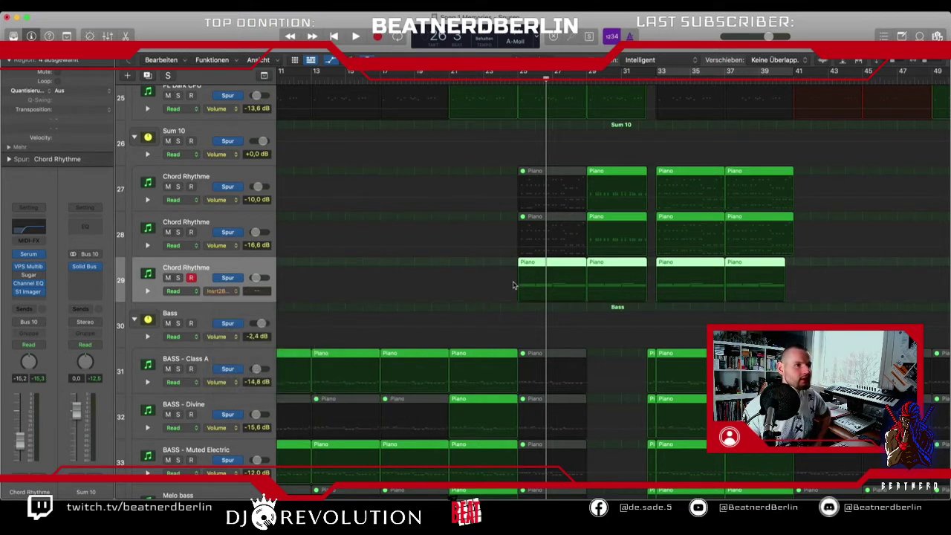
{"action": "left_click", "coordinate": [518, 304]}
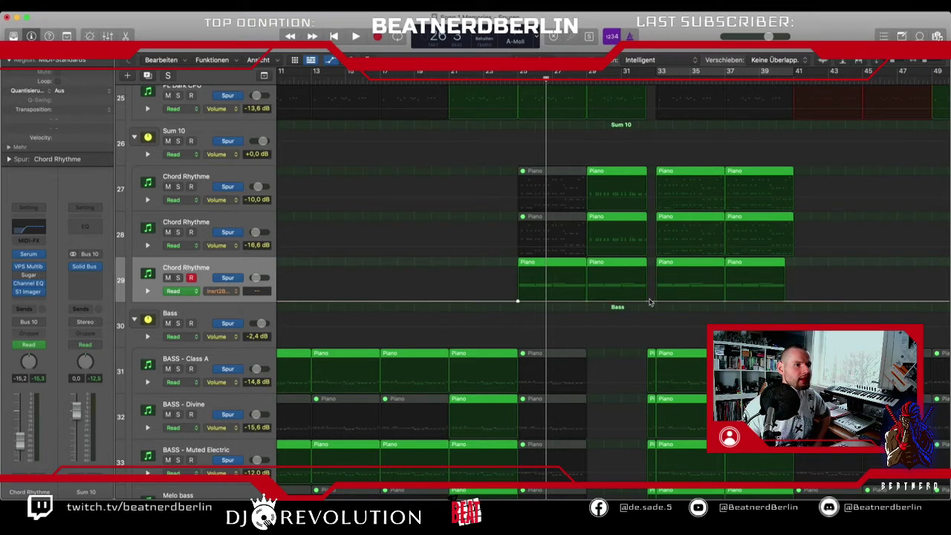
{"action": "left_click_drag", "start_coordinate": [630, 304], "coordinate": [651, 301]}
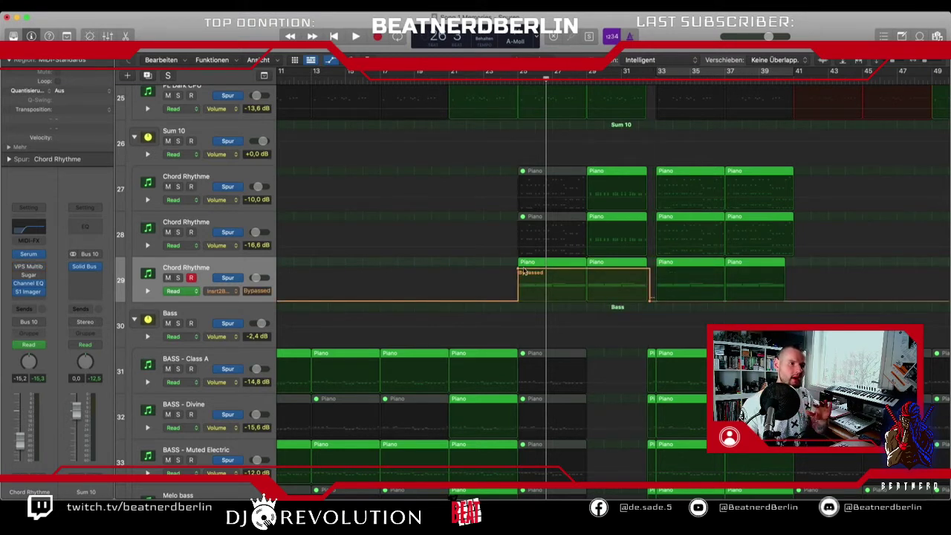
{"action": "left_click_drag", "start_coordinate": [518, 272], "coordinate": [516, 272]}
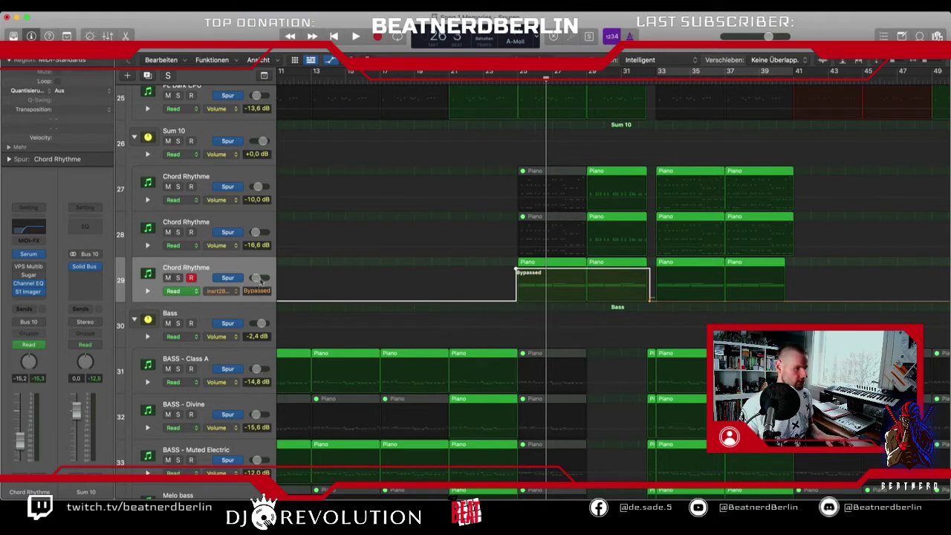
- Hide the automation and play from bar 24, briefly soloing the third Chord Rhythme track to check the bypass
{"action": "key", "text": "a"}
{"action": "key", "text": "comma"}
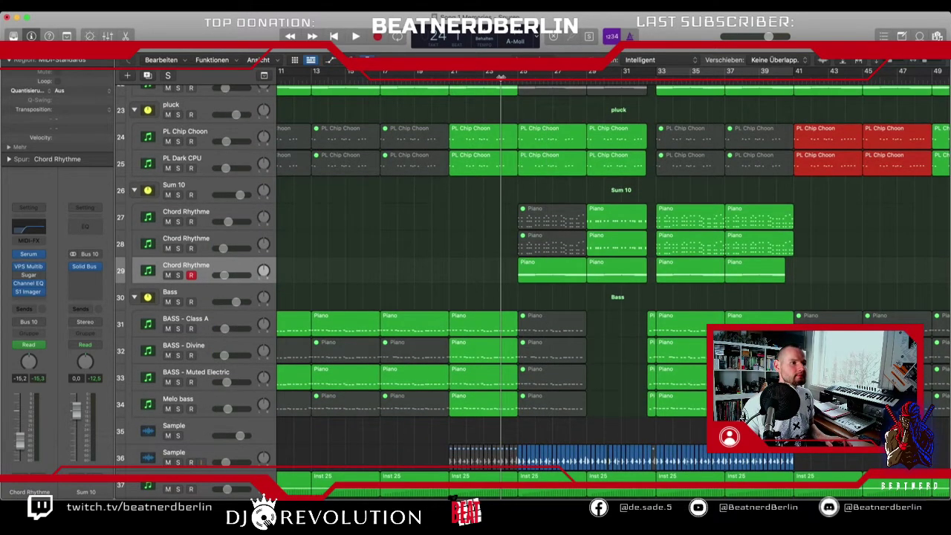
{"action": "key", "text": "space"}
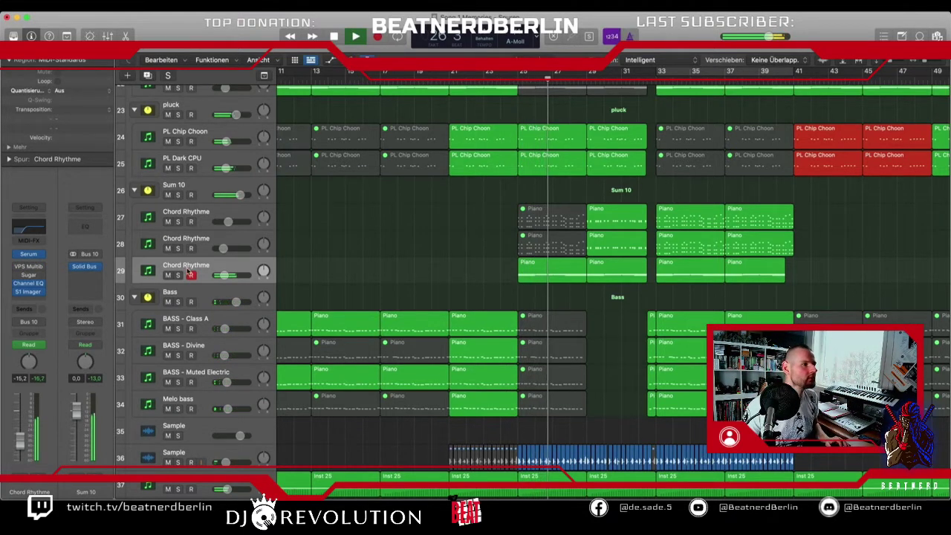
{"action": "key", "text": "s"}
{"action": "key", "text": "s"}
{"action": "key", "text": "space"}
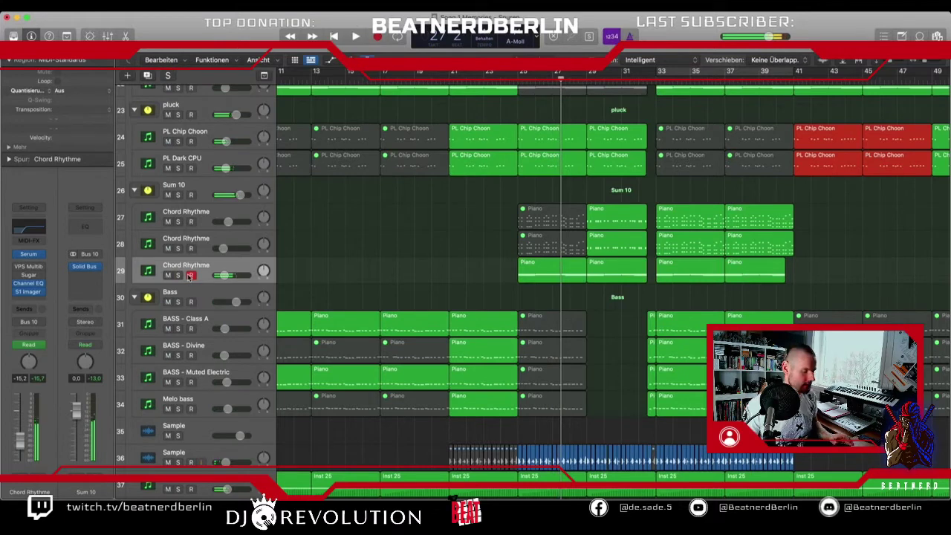
- Show the automation and move the third Chord Rhythme track out of the Sum 10 stack, directly above it
{"action": "key", "text": "a"}
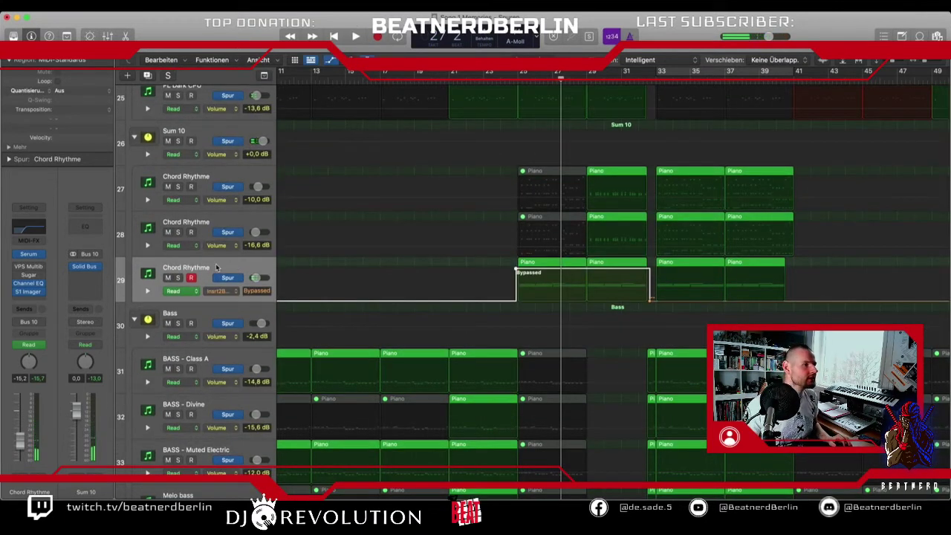
{"action": "left_click", "coordinate": [223, 291]}
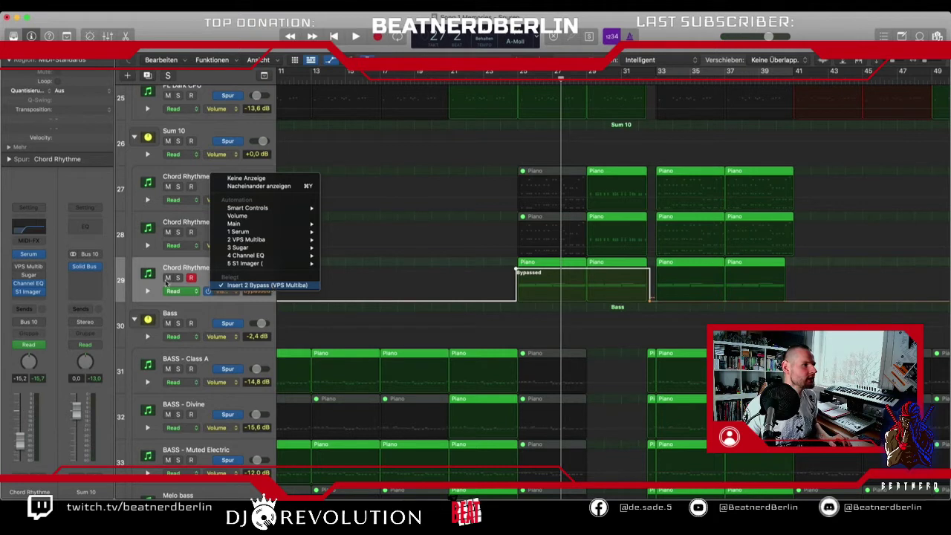
{"action": "left_click", "coordinate": [176, 266]}
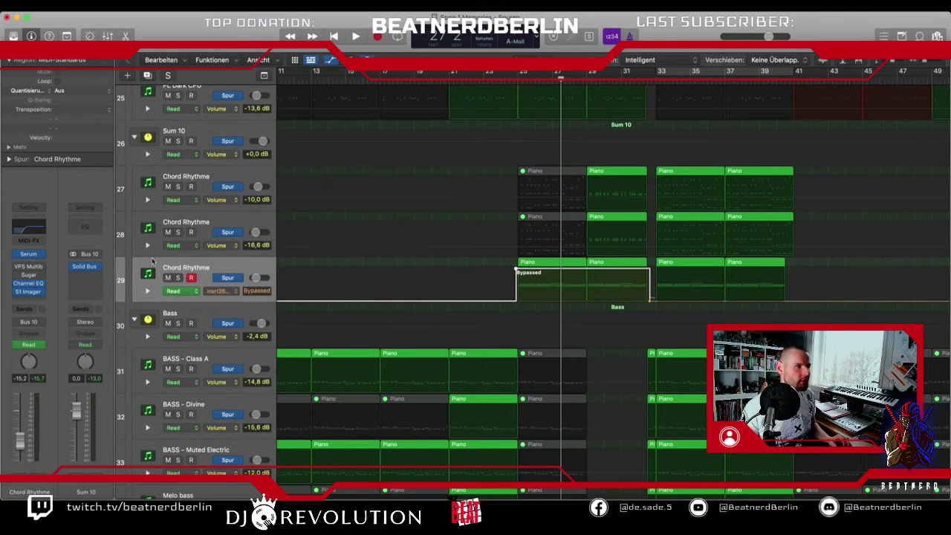
{"action": "left_click_drag", "start_coordinate": [170, 267], "coordinate": [173, 314]}
{"action": "left_click_drag", "start_coordinate": [178, 274], "coordinate": [197, 133]}
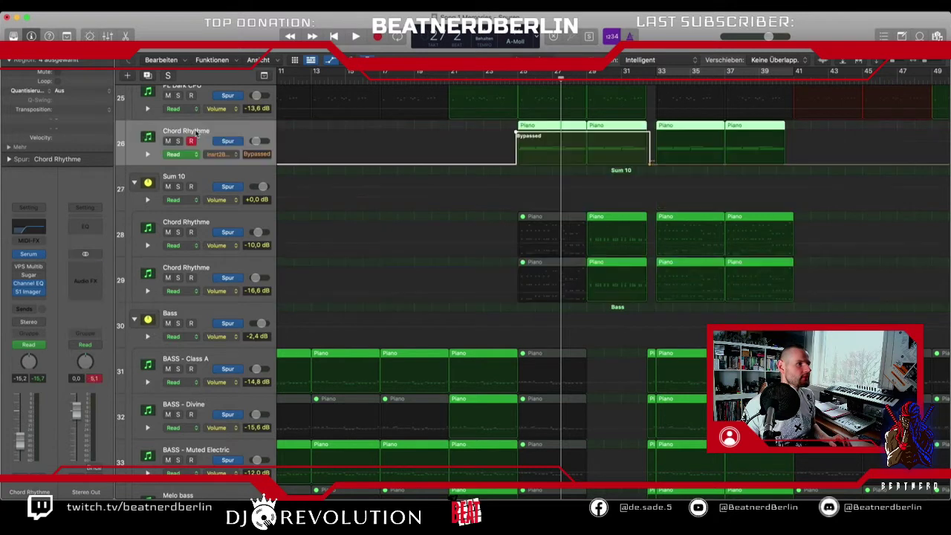
- Play from bar 25 and briefly solo the Chord Rhythme track above the Sum 10 stack
{"action": "key", "text": "space"}
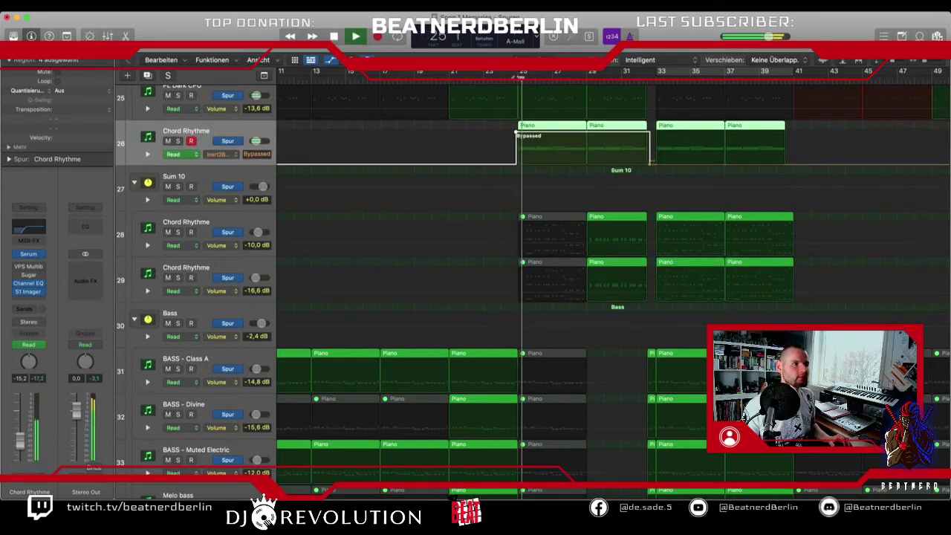
{"action": "left_click", "coordinate": [179, 141]}
{"action": "left_click", "coordinate": [179, 141]}
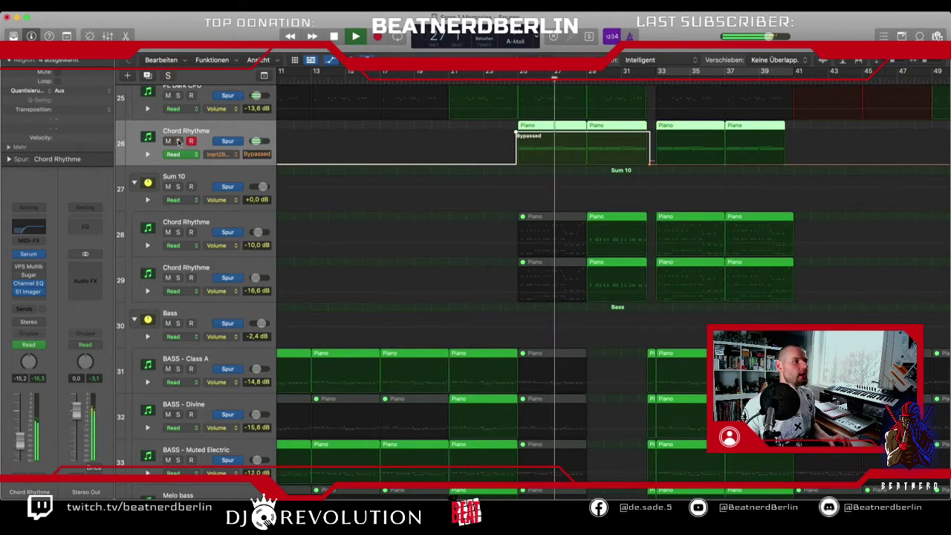
{"action": "key", "text": "space"}
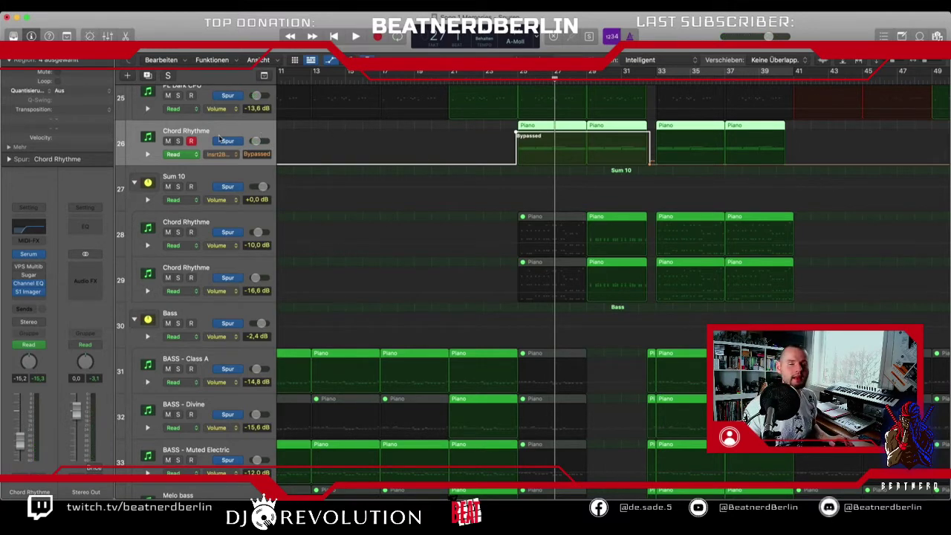
- Hide the automation and undo moving the Chord Rhythme track out of the Sum 10 stack
{"action": "key", "text": "super+Up"}
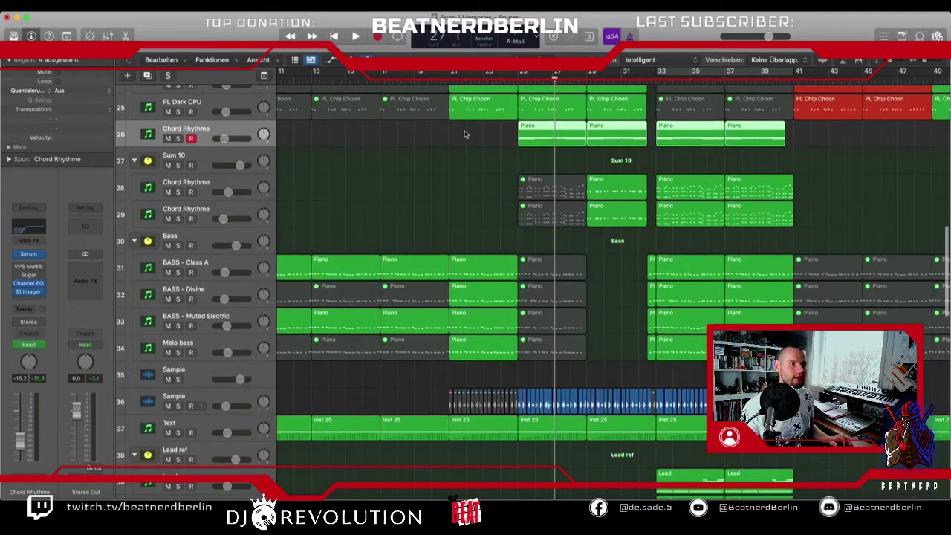
{"action": "scroll", "coordinate": [463, 136], "scroll_direction": "up", "scroll_amount": 3}
{"action": "key", "text": "super+z"}
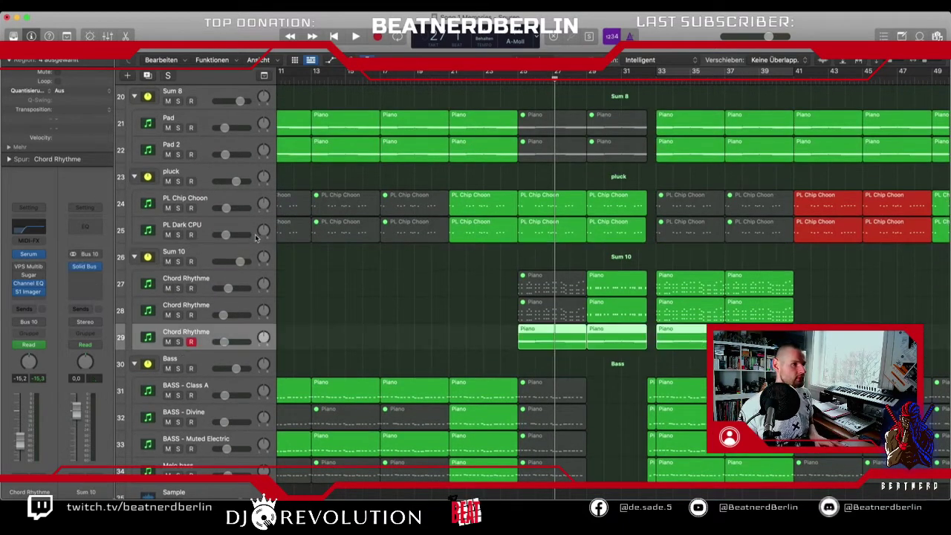
- Play the arrangement from bar 23 and examine the riser, pad, pluck, chord and lead tracks through the transition into bar 33
{"action": "left_click", "coordinate": [484, 77]}
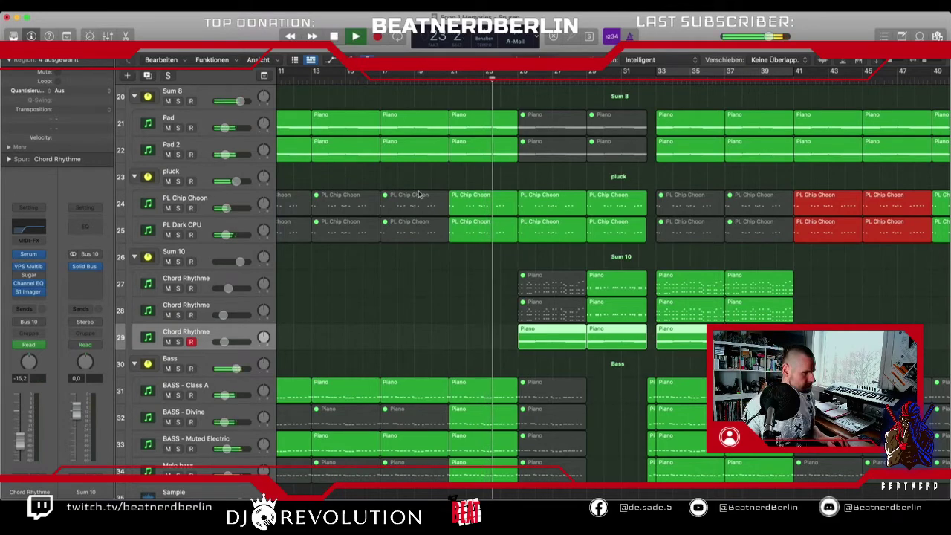
{"action": "scroll", "coordinate": [438, 205], "scroll_direction": "down", "scroll_amount": 15}
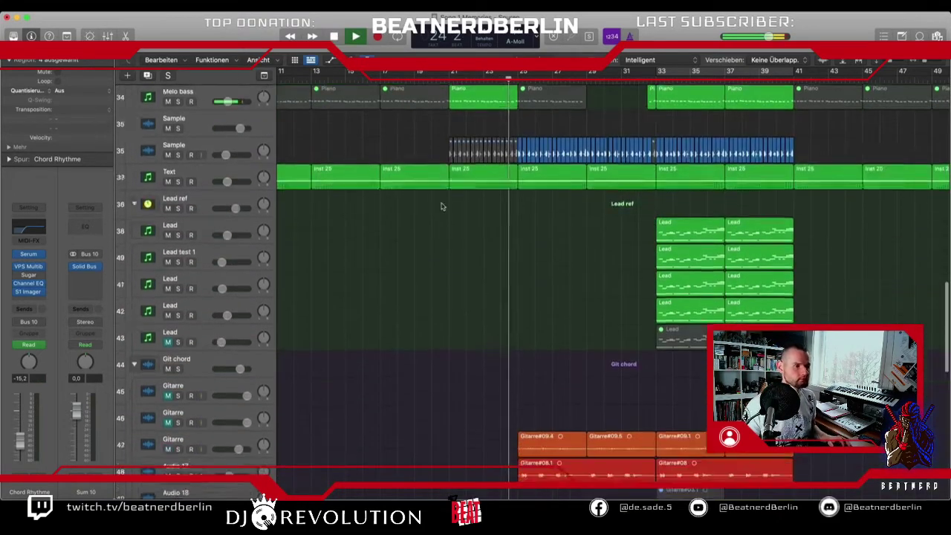
{"action": "scroll", "coordinate": [442, 202], "scroll_direction": "up", "scroll_amount": 20}
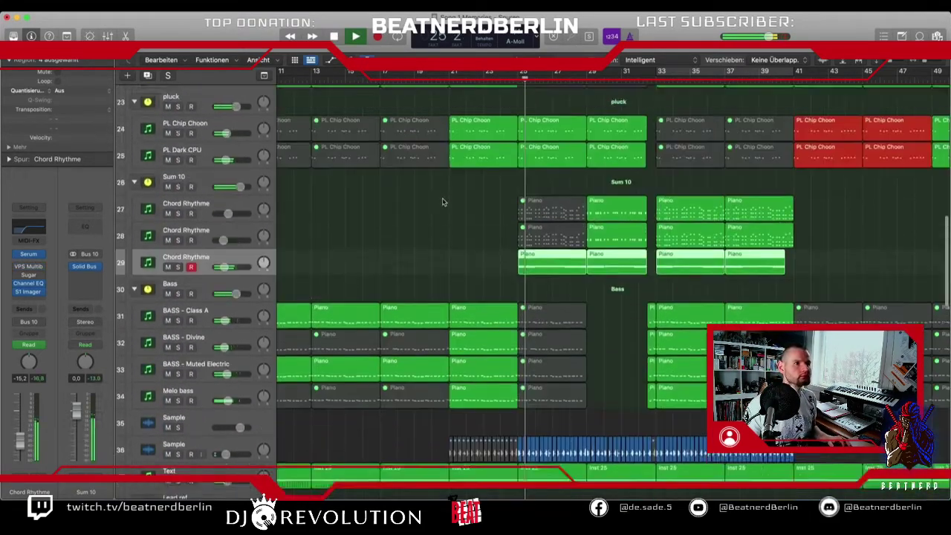
{"action": "scroll", "coordinate": [442, 201], "scroll_direction": "up", "scroll_amount": 5}
{"action": "scroll", "coordinate": [442, 197], "scroll_direction": "down", "scroll_amount": 6}
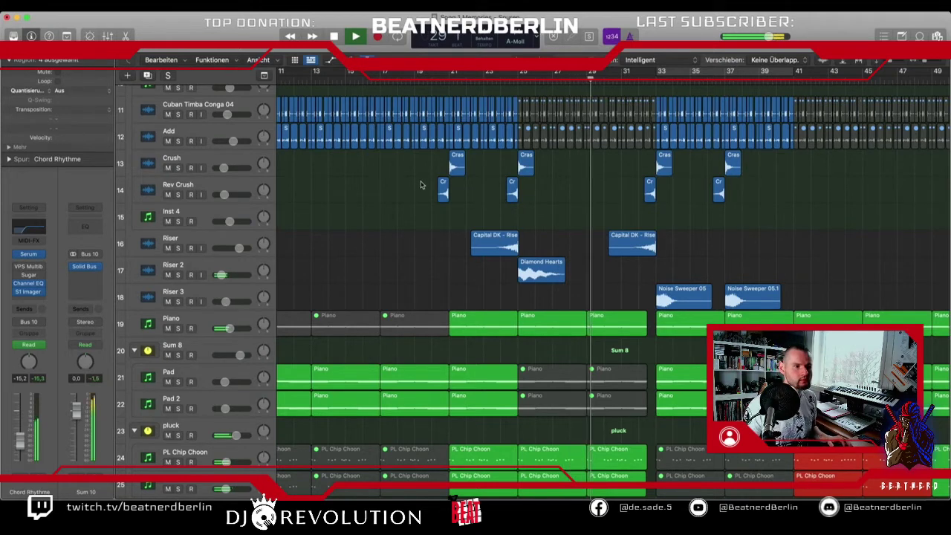
{"action": "scroll", "coordinate": [428, 200], "scroll_direction": "down", "scroll_amount": 3}
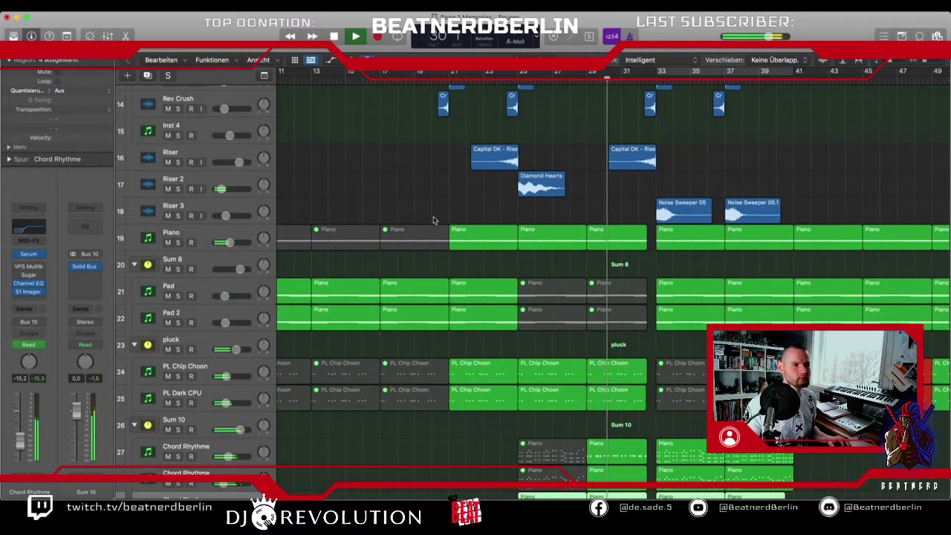
{"action": "scroll", "coordinate": [434, 223], "scroll_direction": "down", "scroll_amount": 2}
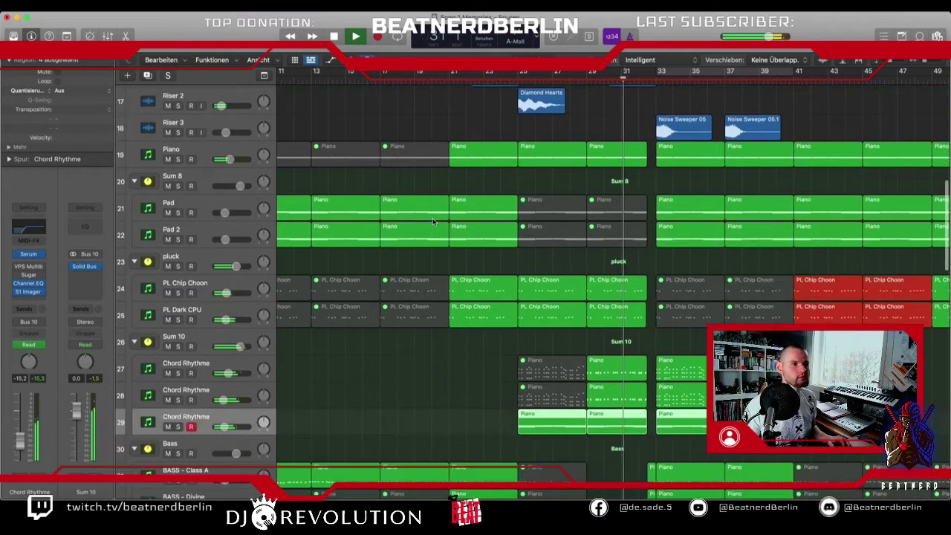
{"action": "scroll", "coordinate": [434, 222], "scroll_direction": "right", "scroll_amount": 10}
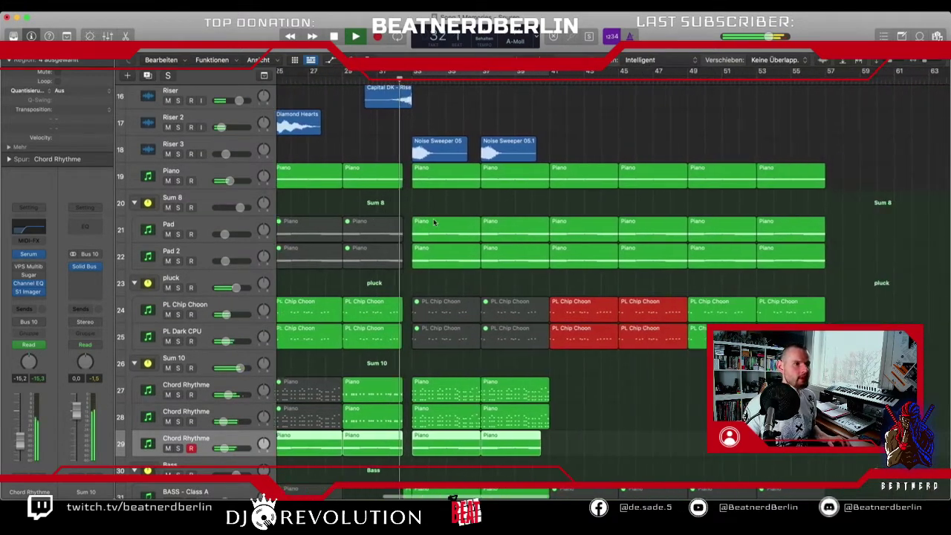
- Stop playback at bar 33 and raise the Riser track's volume to about +1.4 dB
{"action": "scroll", "coordinate": [435, 222], "scroll_direction": "left", "scroll_amount": 4}
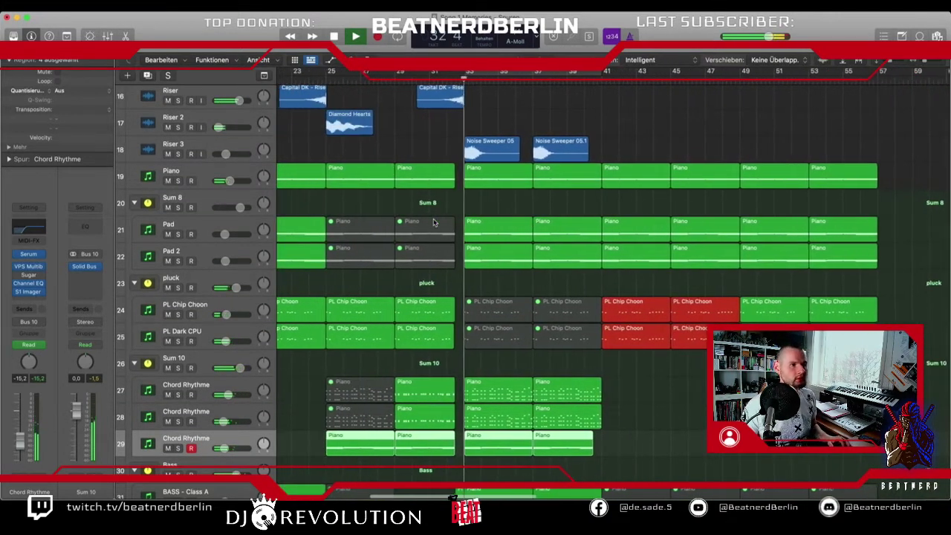
{"action": "scroll", "coordinate": [287, 303], "scroll_direction": "up", "scroll_amount": 6}
{"action": "key", "text": "space"}
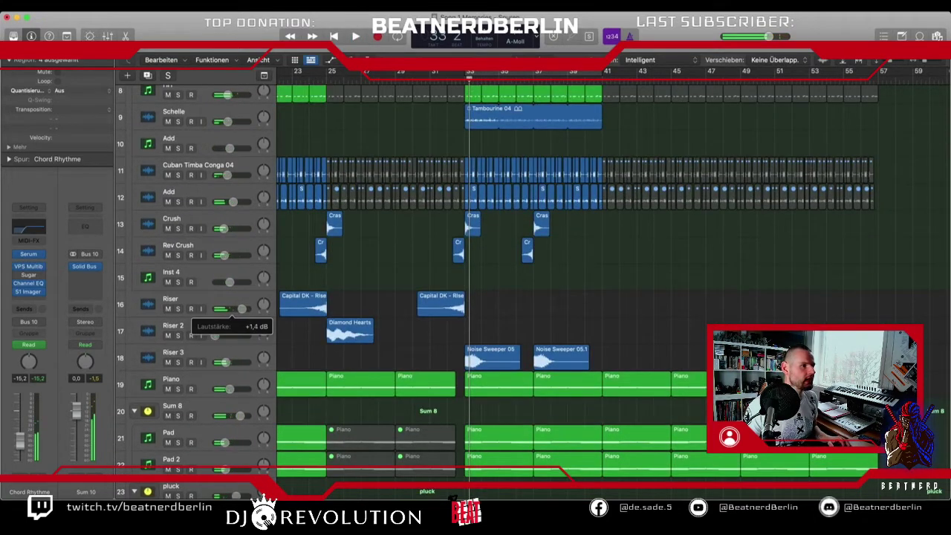
{"action": "left_click", "coordinate": [230, 252]}
- Return to the song start and examine the drum, synth, guitar and vocal tracks across the arrangement
{"action": "scroll", "coordinate": [478, 202], "scroll_direction": "up", "scroll_amount": 8}
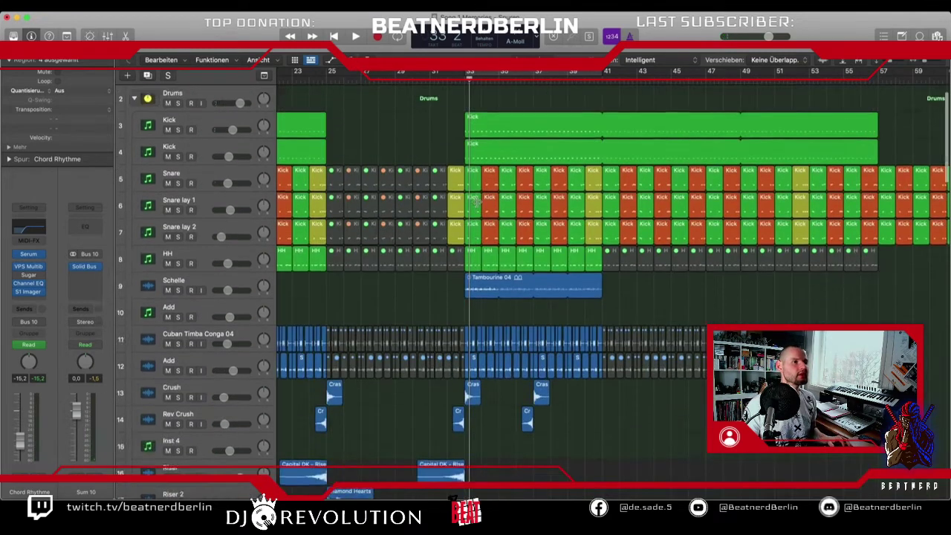
{"action": "scroll", "coordinate": [498, 266], "scroll_direction": "down", "scroll_amount": 5}
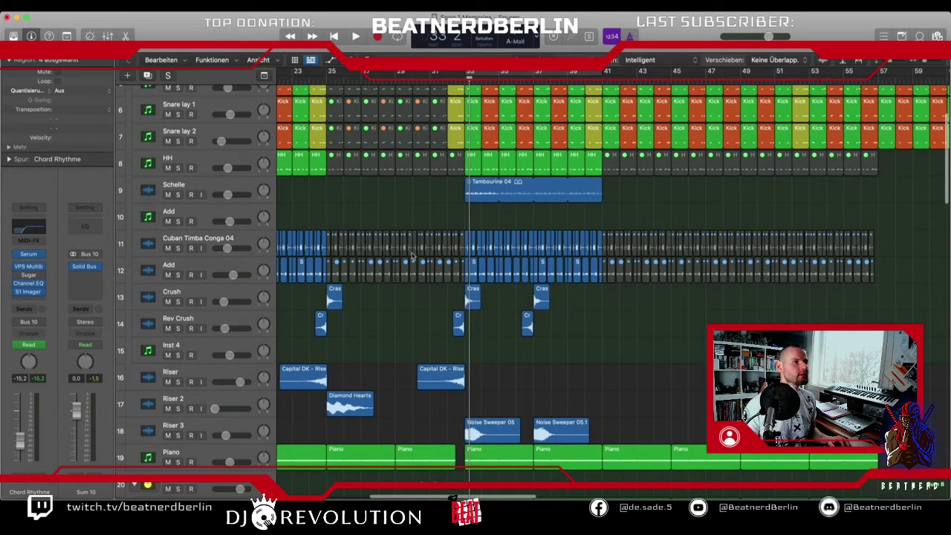
{"action": "scroll", "coordinate": [452, 496], "scroll_direction": "down", "scroll_amount": 5}
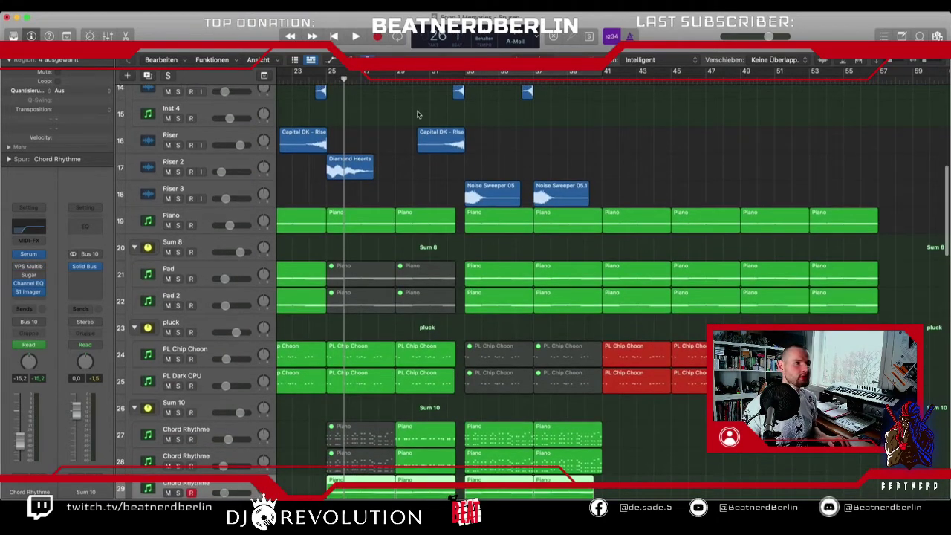
{"action": "scroll", "coordinate": [418, 114], "scroll_direction": "left", "scroll_amount": 10}
{"action": "key", "text": "Return"}
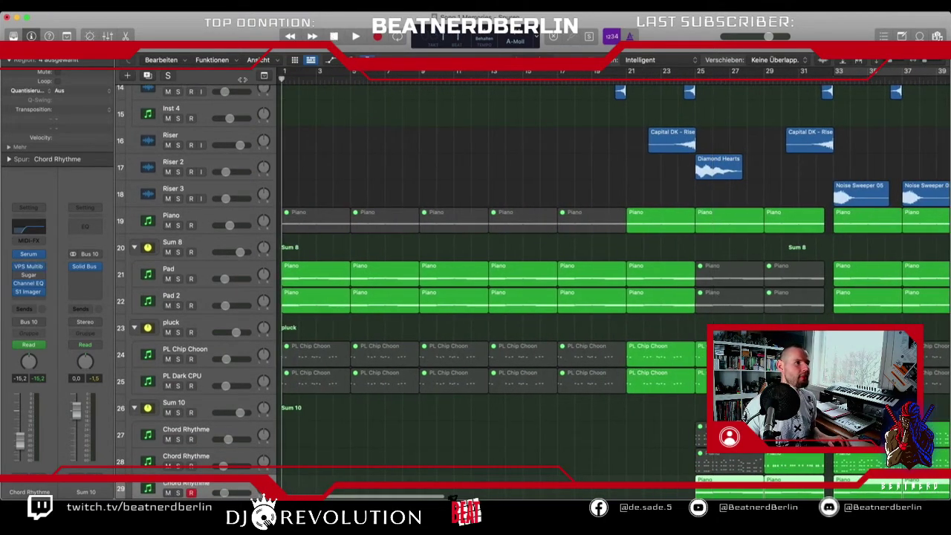
{"action": "scroll", "coordinate": [335, 169], "scroll_direction": "down", "scroll_amount": 15}
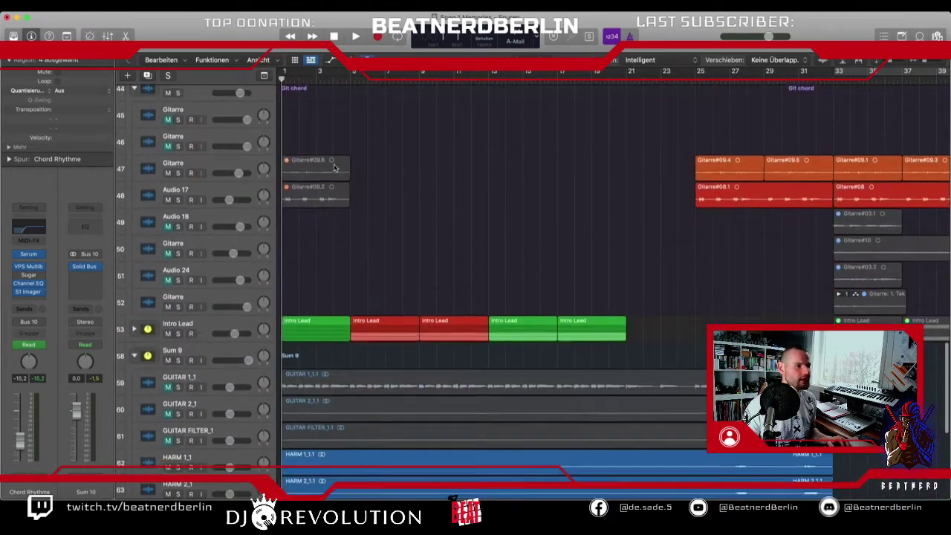
{"action": "scroll", "coordinate": [334, 169], "scroll_direction": "up", "scroll_amount": 9}
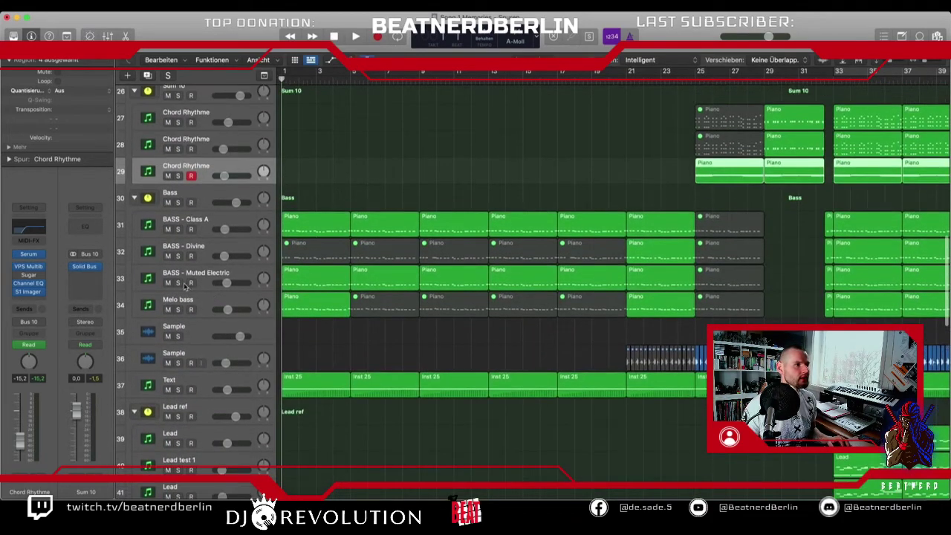
{"action": "scroll", "coordinate": [390, 236], "scroll_direction": "down", "scroll_amount": 16}
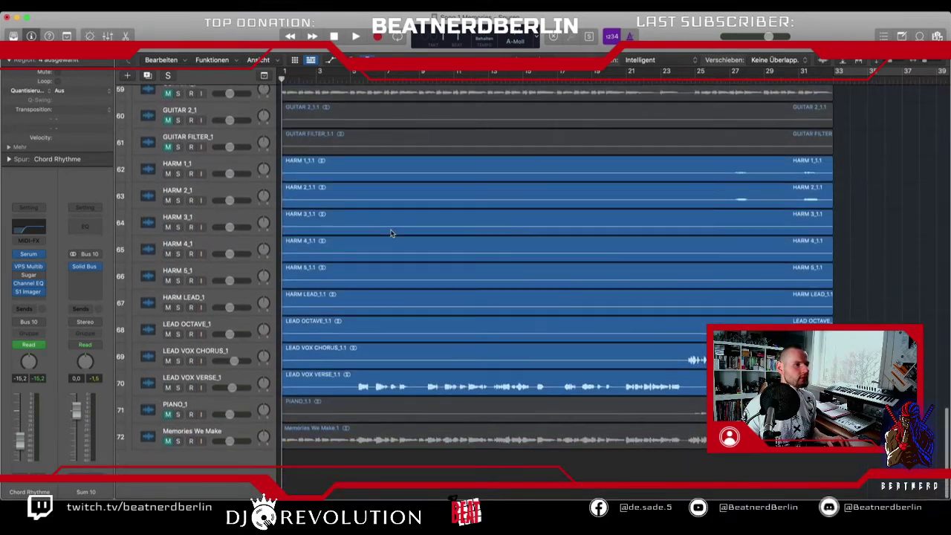
{"action": "scroll", "coordinate": [391, 236], "scroll_direction": "up", "scroll_amount": 16}
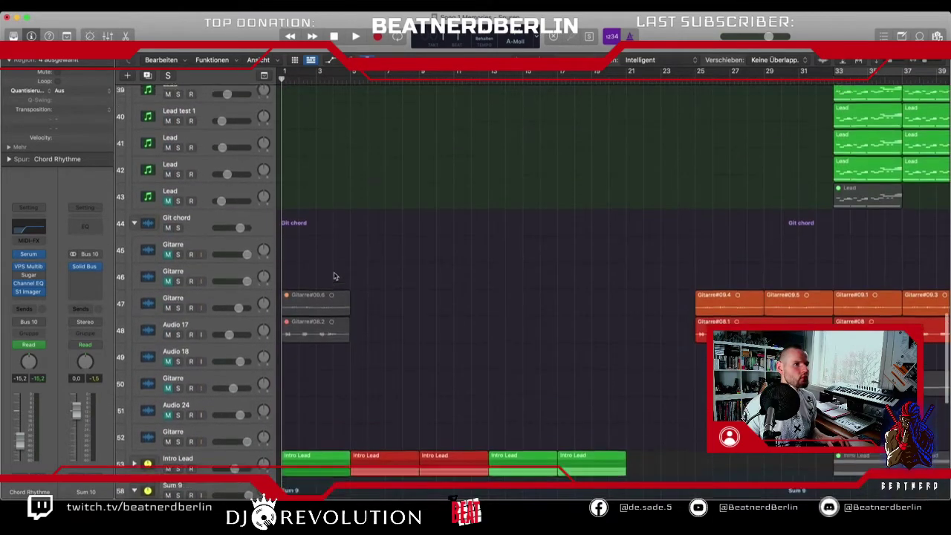
{"action": "scroll", "coordinate": [336, 274], "scroll_direction": "up", "scroll_amount": 1}
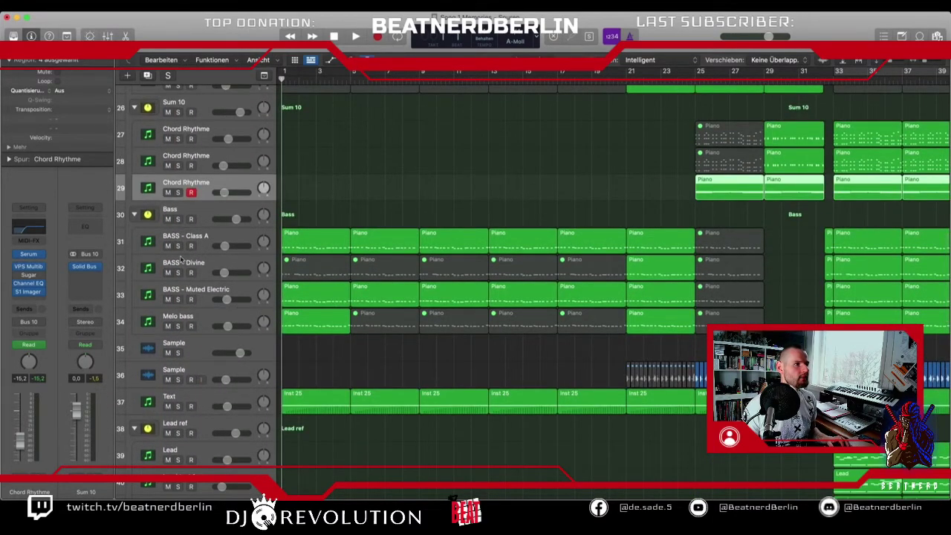
{"action": "scroll", "coordinate": [252, 239], "scroll_direction": "up", "scroll_amount": 10}
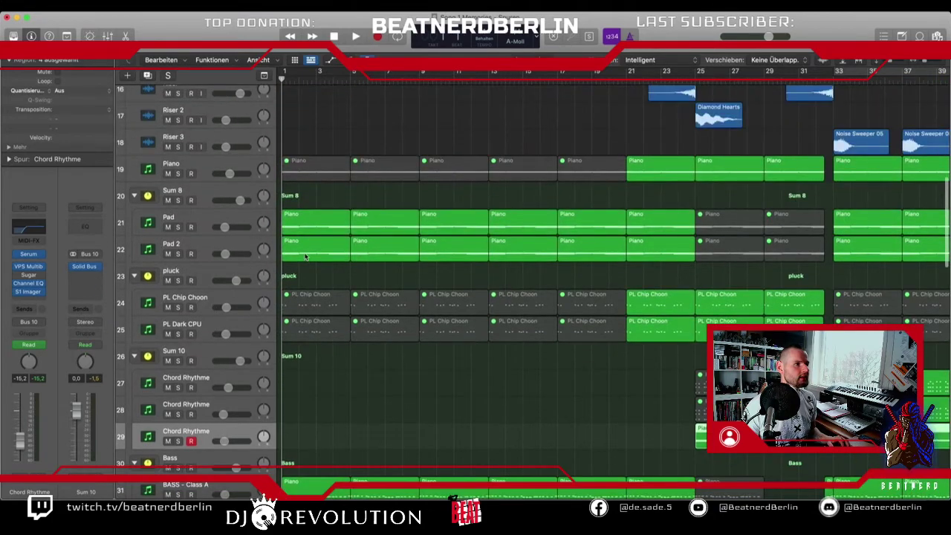
{"action": "scroll", "coordinate": [307, 257], "scroll_direction": "up", "scroll_amount": 15}
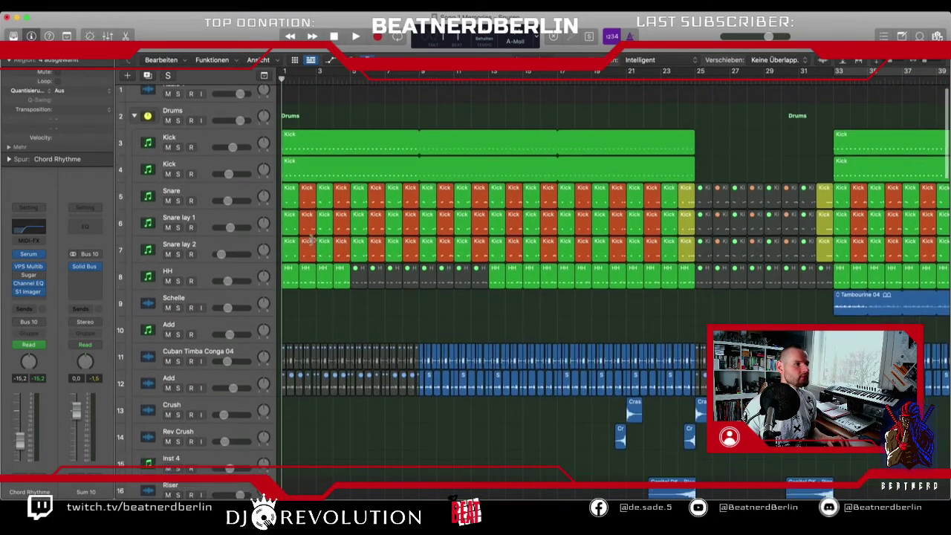
{"action": "scroll", "coordinate": [312, 223], "scroll_direction": "down", "scroll_amount": 20}
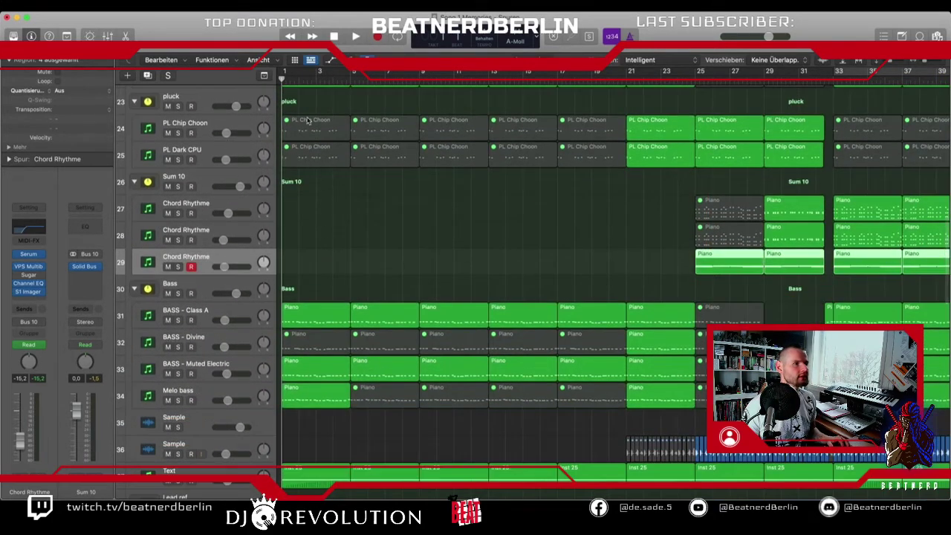
- Play the song's opening briefly, then expand the Intro Lead stack to show its individual tracks from bar 1
{"action": "key", "text": "space"}
{"action": "scroll", "coordinate": [334, 175], "scroll_direction": "down", "scroll_amount": 20}
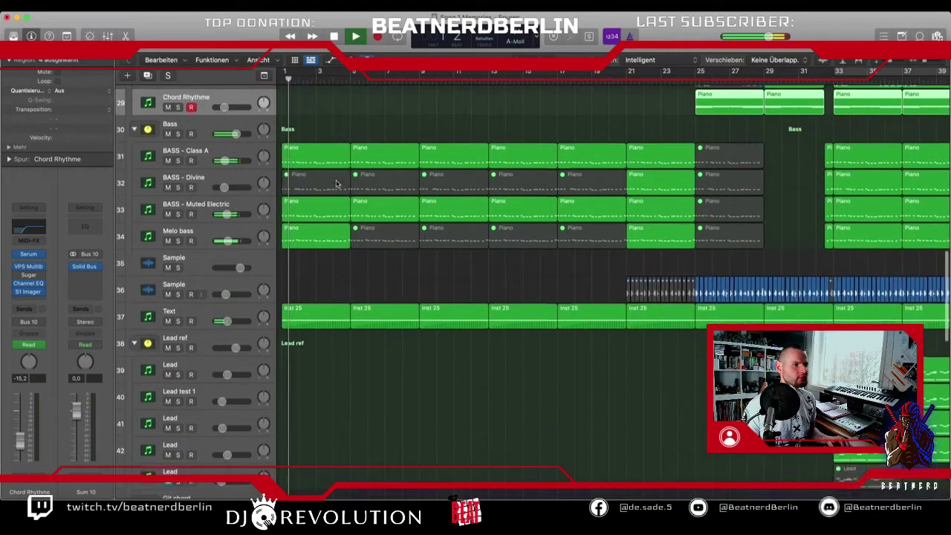
{"action": "scroll", "coordinate": [334, 185], "scroll_direction": "down", "scroll_amount": 3}
{"action": "key", "text": "space"}
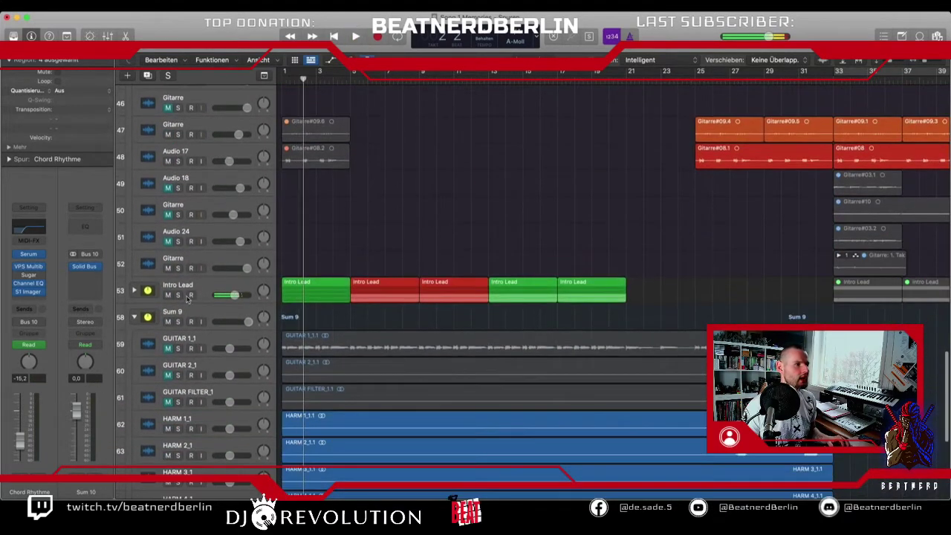
{"action": "left_click", "coordinate": [205, 287]}
{"action": "left_click", "coordinate": [133, 292]}
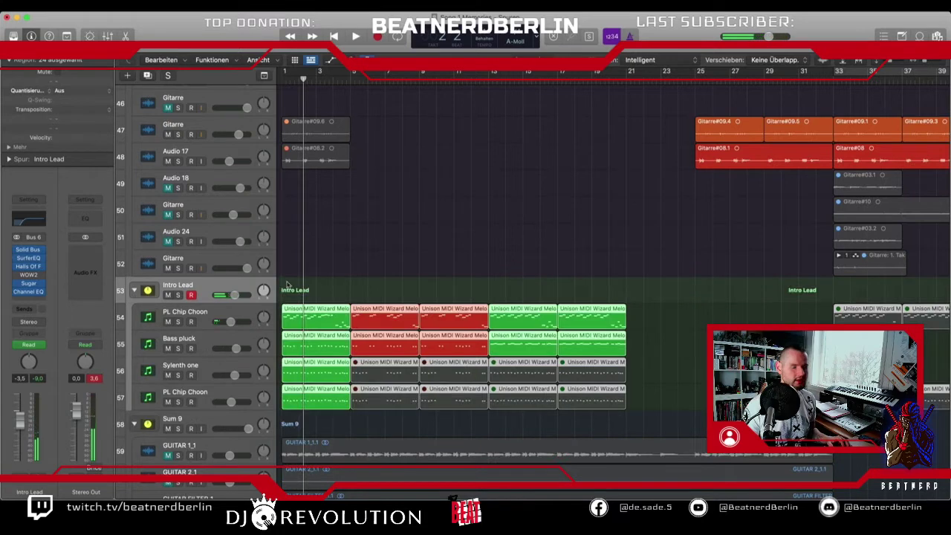
{"action": "key", "text": "super+Right"}
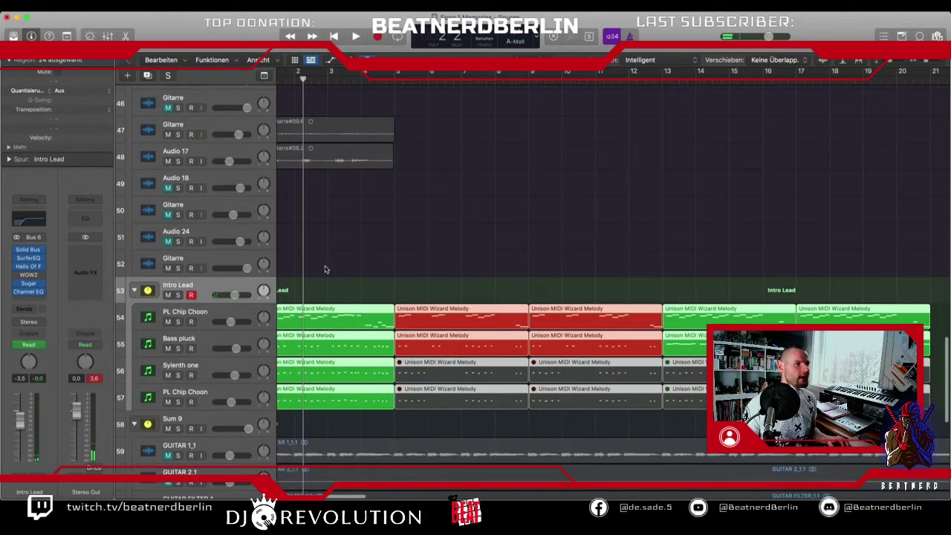
{"action": "scroll", "coordinate": [405, 292], "scroll_direction": "left", "scroll_amount": 2}
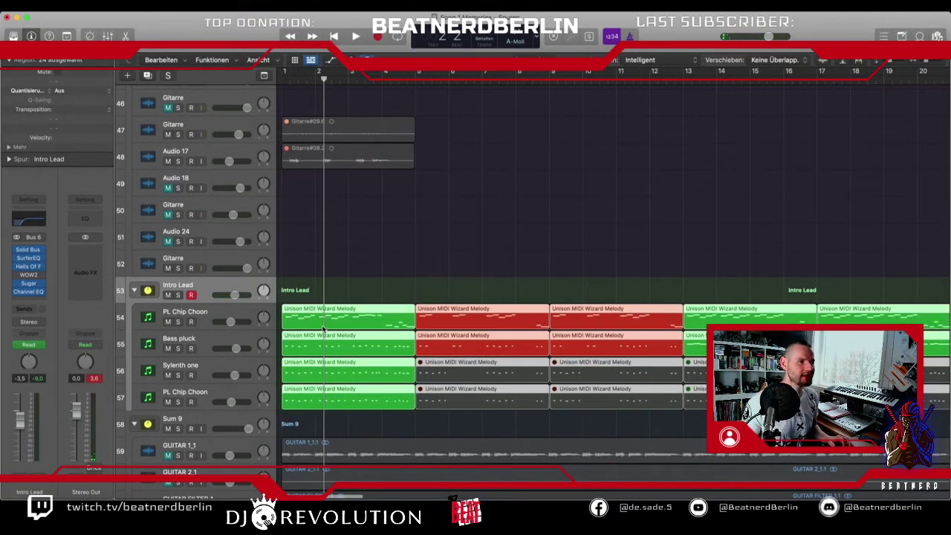
- Duplicate the last PL Chip Choon track in the Intro Lead stack and copy its first melody region onto the new track
{"action": "left_click", "coordinate": [237, 393]}
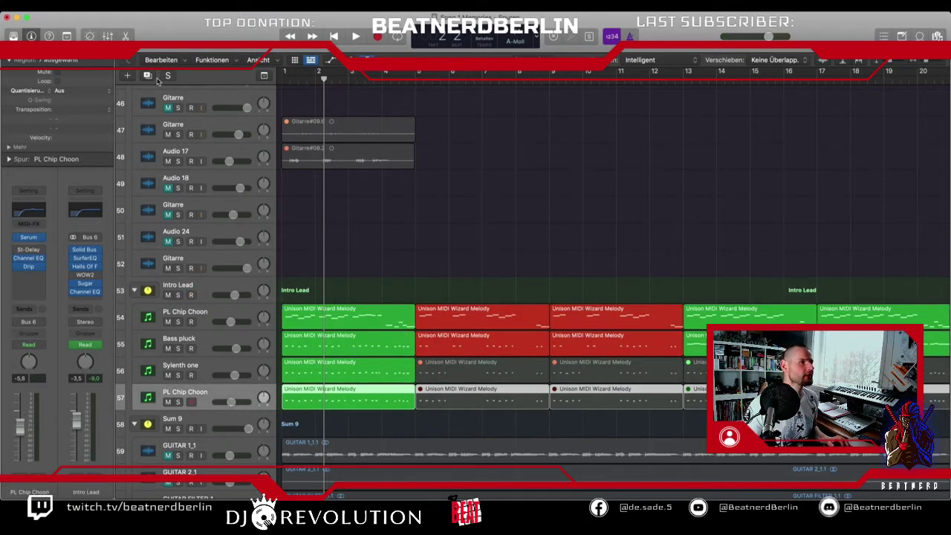
{"action": "key", "text": "super+d"}
{"action": "scroll", "coordinate": [258, 330], "scroll_direction": "down", "scroll_amount": 3}
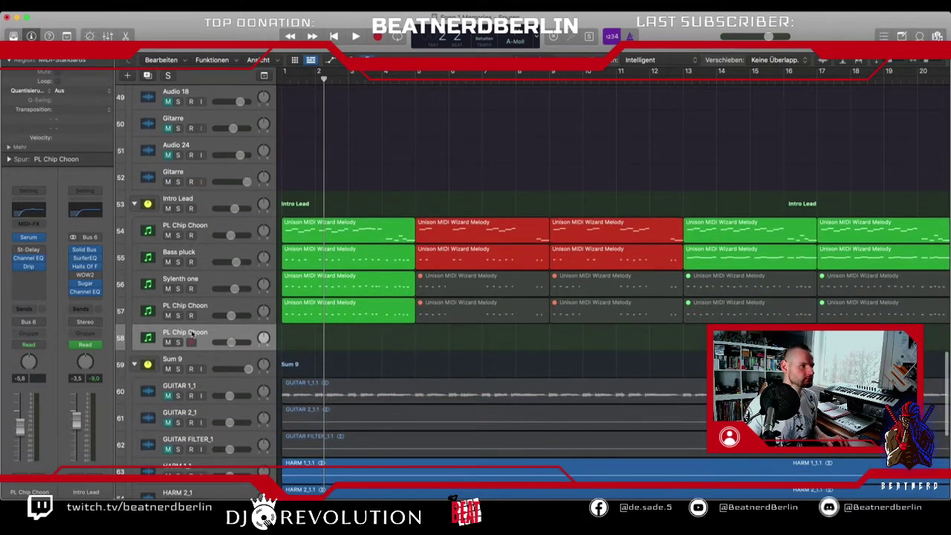
{"action": "left_click_drag", "start_coordinate": [288, 307], "coordinate": [291, 333]}
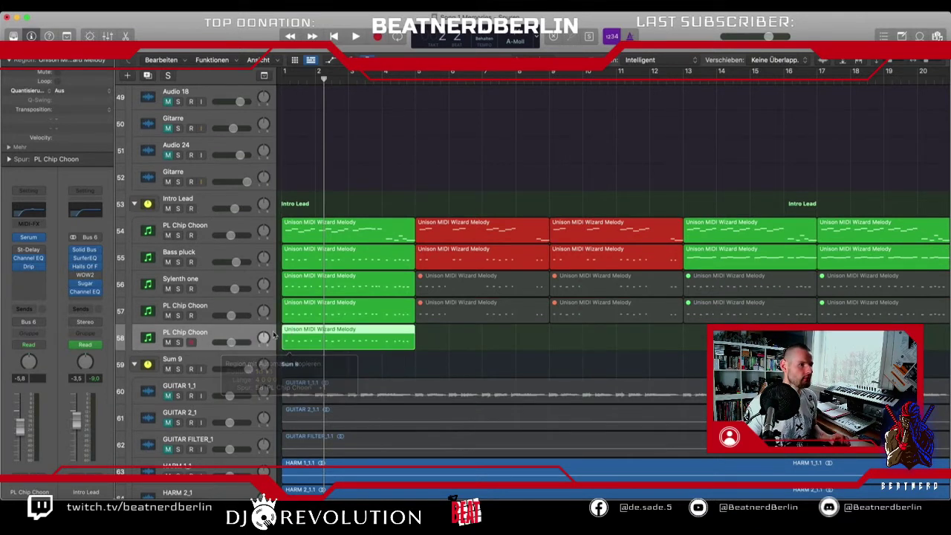
- Solo the duplicated track, cycle bars 1 to 5, and load the Serum Daft preset "Bass - Around the world Bass"
{"action": "left_click", "coordinate": [178, 342]}
{"action": "left_click_drag", "start_coordinate": [284, 75], "coordinate": [414, 75]}
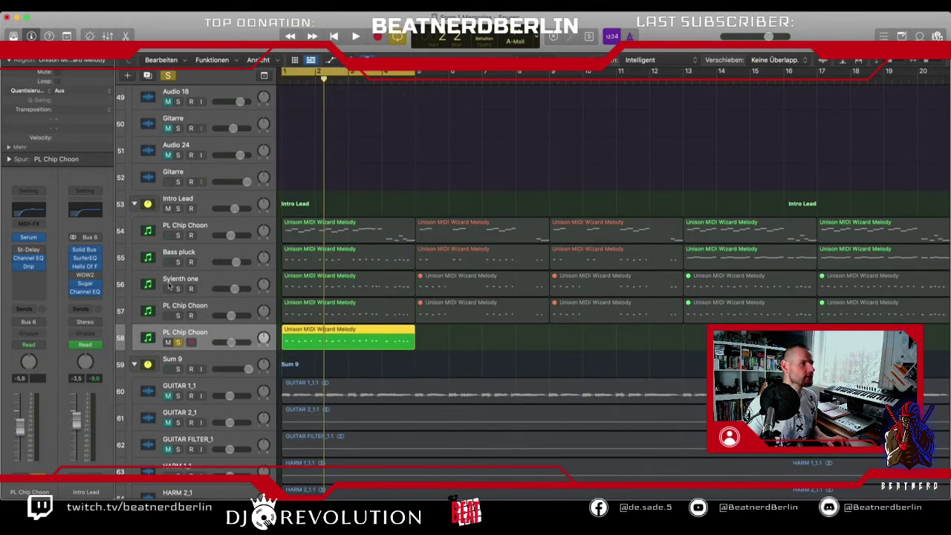
{"action": "left_click", "coordinate": [29, 238]}
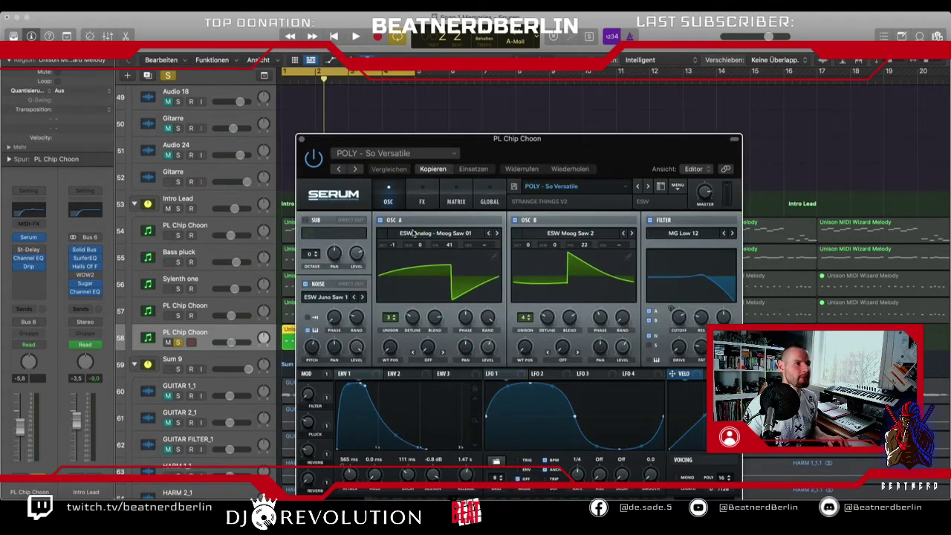
{"action": "left_click", "coordinate": [540, 185]}
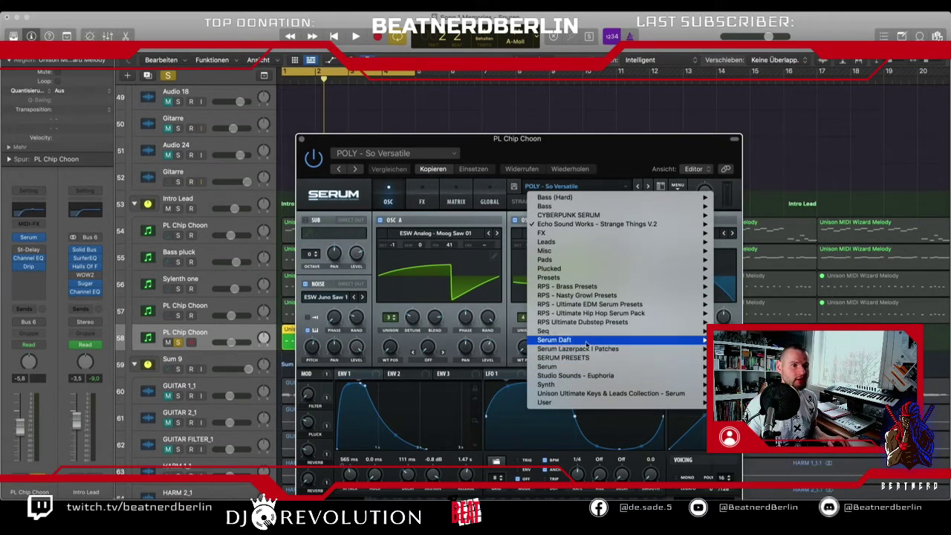
{"action": "mouse_move", "coordinate": [565, 340]}
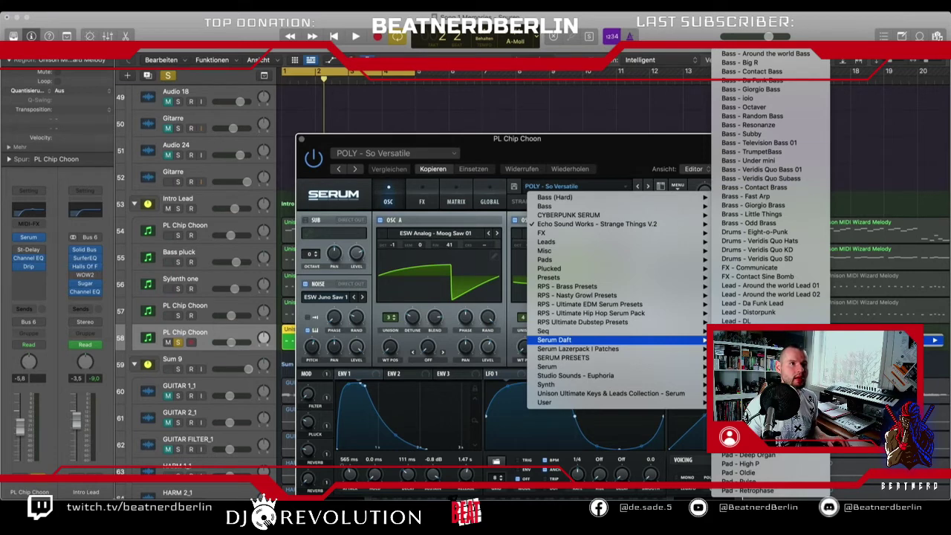
{"action": "left_click", "coordinate": [765, 53]}
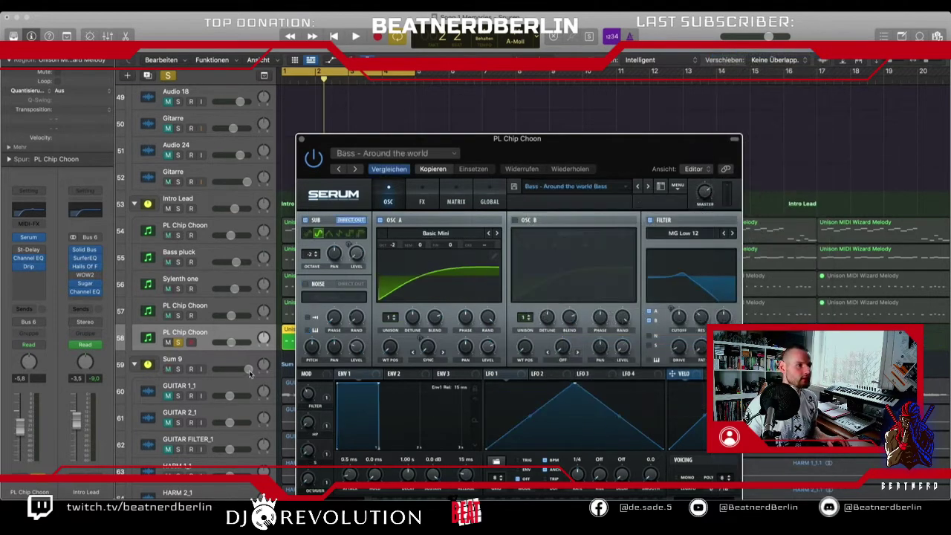
- Open the copied melody region in the Piano Roll and transpose all its notes up one octave
{"action": "key", "text": "space"}
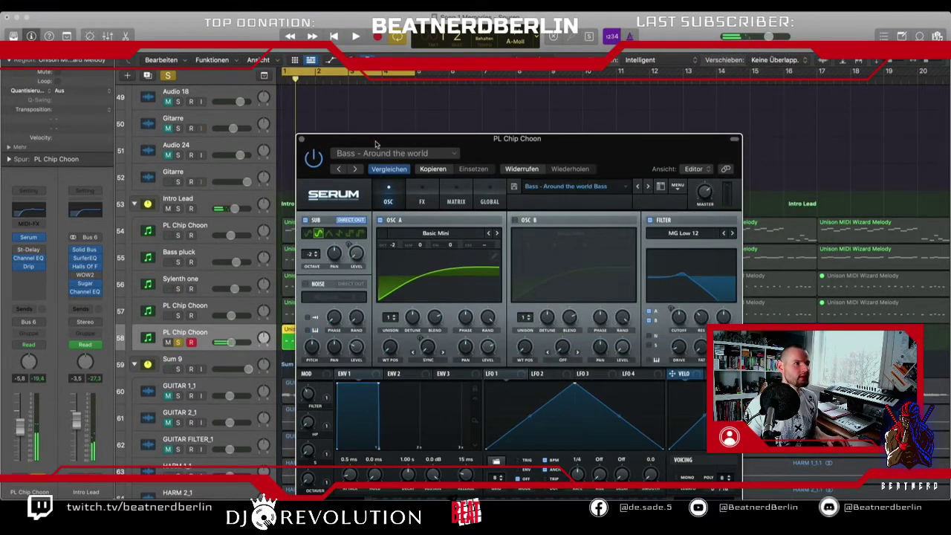
{"action": "left_click_drag", "start_coordinate": [376, 143], "coordinate": [542, 69]}
{"action": "double_click", "coordinate": [348, 343]}
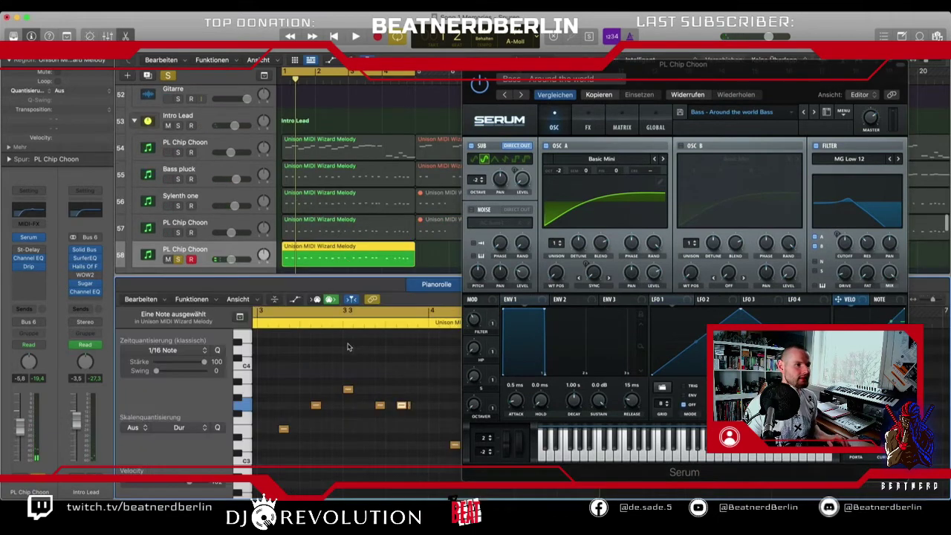
{"action": "left_click", "coordinate": [281, 373]}
{"action": "key", "text": "super+a"}
{"action": "scroll", "coordinate": [279, 437], "scroll_direction": "up", "scroll_amount": 1}
{"action": "left_click_drag", "start_coordinate": [283, 452], "coordinate": [283, 357]}
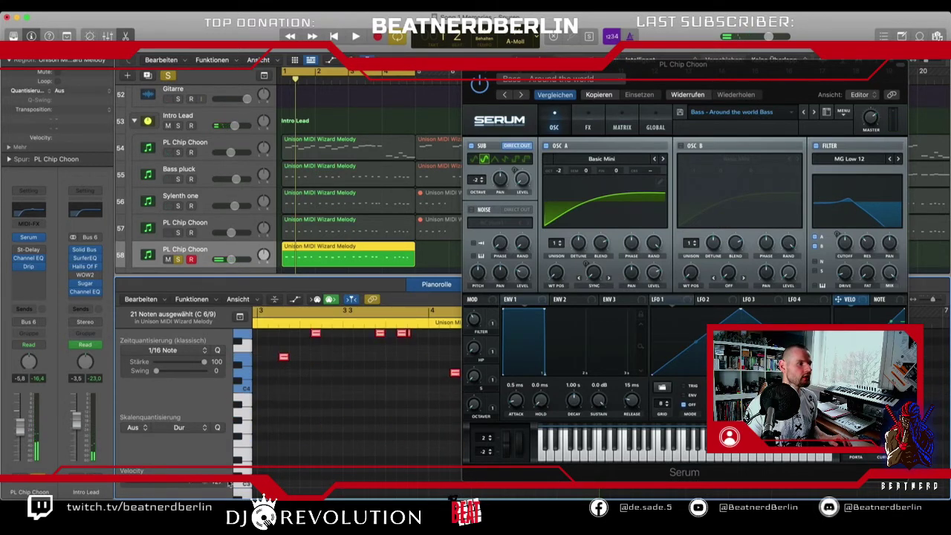
- Audition the transposed melody and raise all its notes by another octave
{"action": "key", "text": "space"}
{"action": "scroll", "coordinate": [312, 383], "scroll_direction": "up", "scroll_amount": 5}
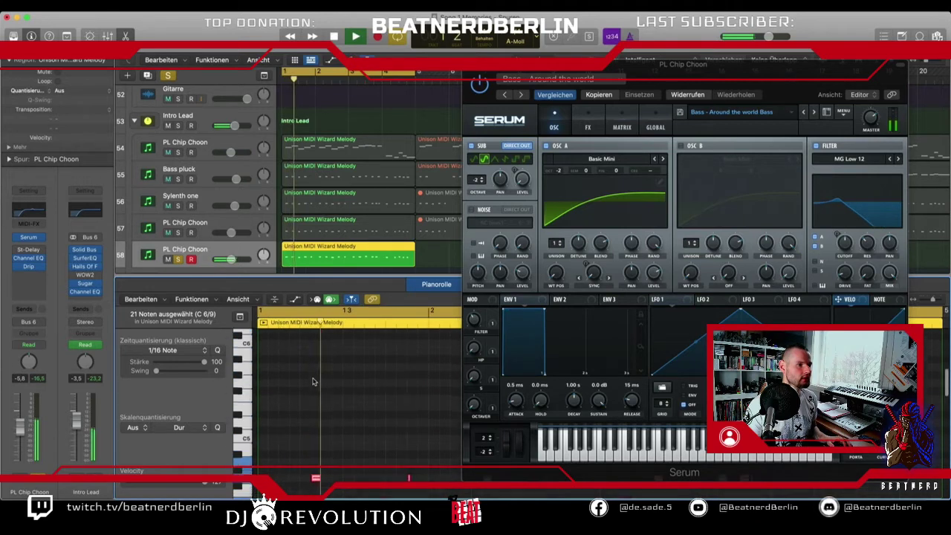
{"action": "key", "text": "space"}
{"action": "left_click_drag", "start_coordinate": [283, 464], "coordinate": [283, 370]}
{"action": "key", "text": "space"}
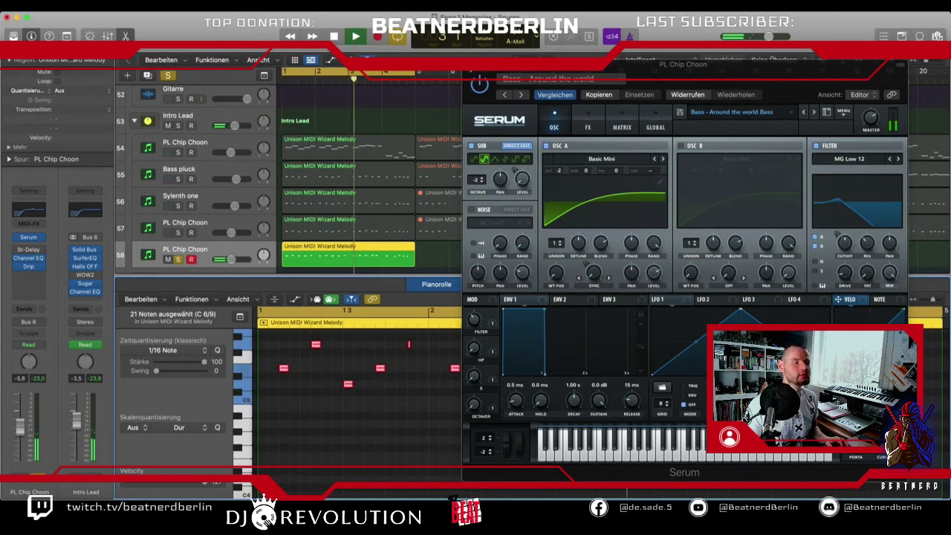
- Hide the Serum window and lengthen the very short notes at the ends of bars 1 and 2 and in bar 4
{"action": "key", "text": "v"}
{"action": "scroll", "coordinate": [457, 394], "scroll_direction": "up", "scroll_amount": 3}
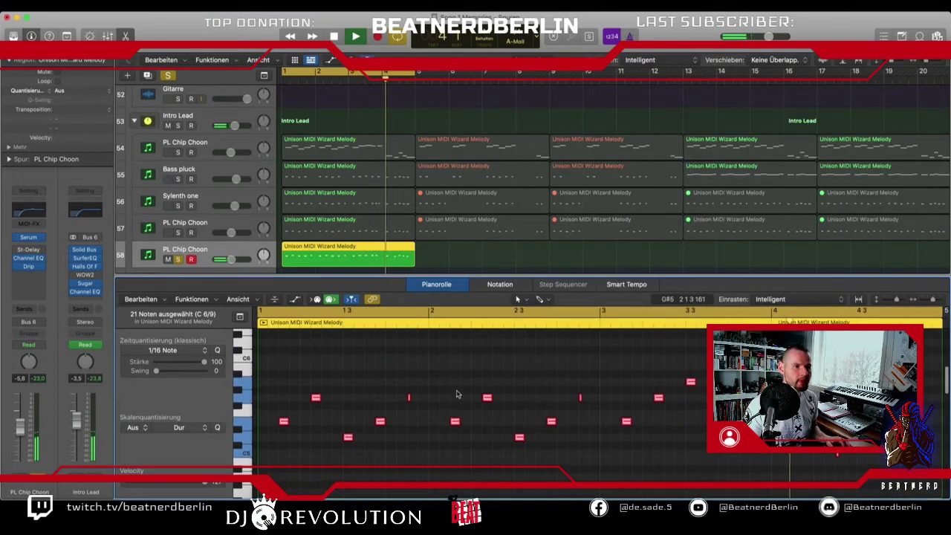
{"action": "key", "text": "space"}
{"action": "left_click", "coordinate": [409, 400]}
{"action": "left_click_drag", "start_coordinate": [410, 400], "coordinate": [419, 399]}
{"action": "left_click_drag", "start_coordinate": [582, 402], "coordinate": [590, 399]}
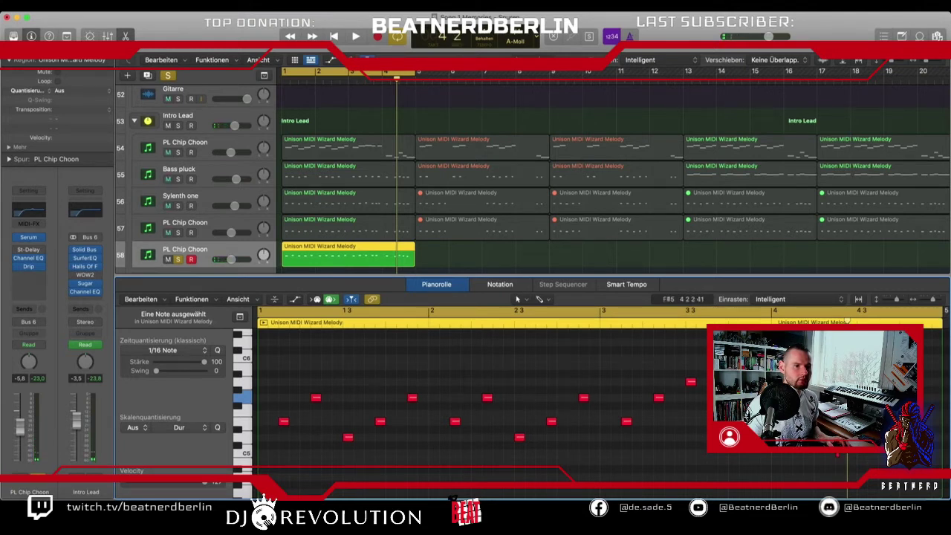
{"action": "key", "text": "Escape"}
{"action": "left_click", "coordinate": [837, 455]}
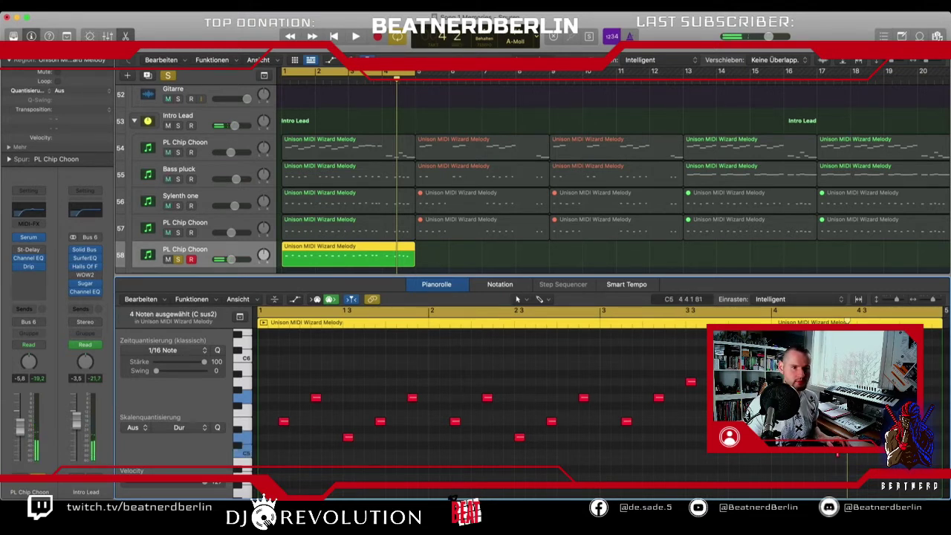
{"action": "left_click_drag", "start_coordinate": [838, 455], "coordinate": [841, 455]}
- Play the soloed loop and raise the duplicated PL Chip Choon track's volume to -2.2 dB
{"action": "key", "text": "space"}
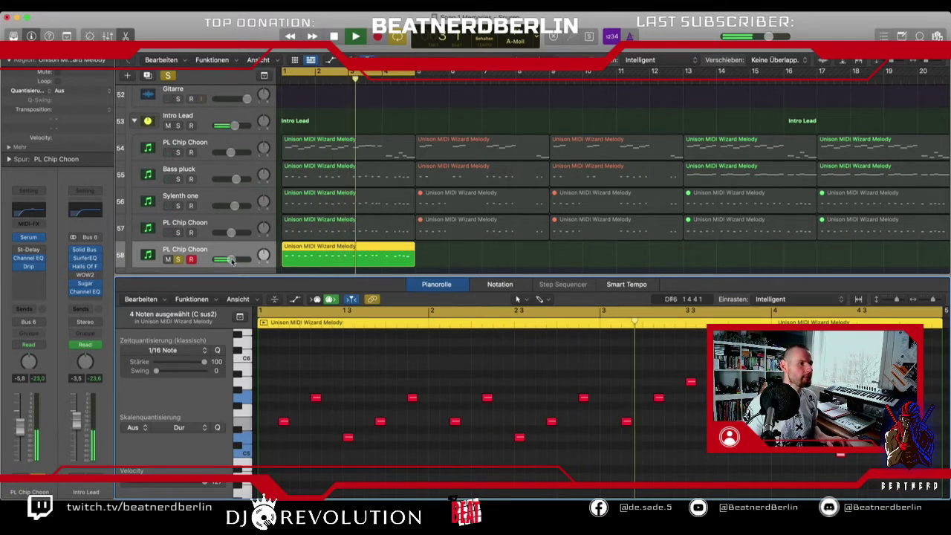
{"action": "left_click", "coordinate": [150, 259]}
{"action": "key", "text": "space"}
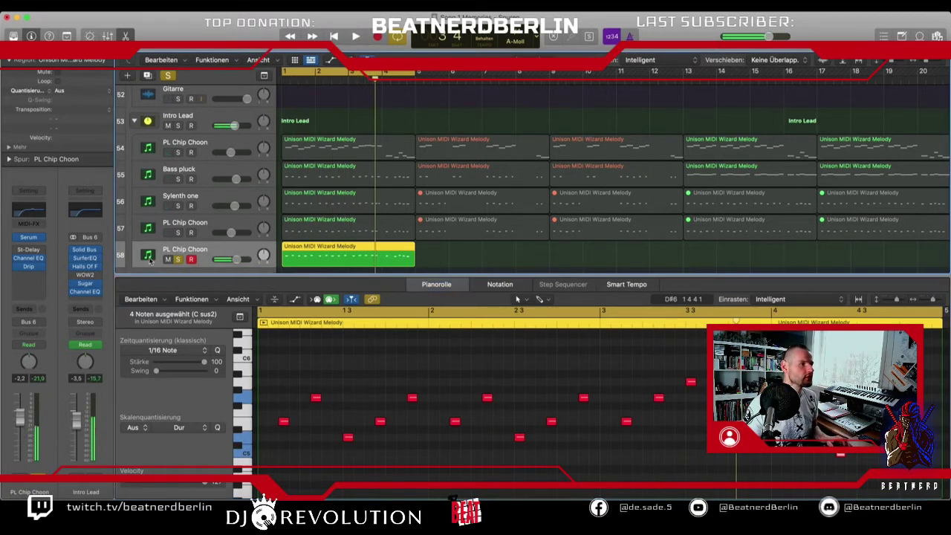
- Audition Serum presets on the duplicated PL Chip Choon track against the looped melody and load "Lead - Giorgio Lead"
{"action": "left_click", "coordinate": [30, 239]}
{"action": "left_click_drag", "start_coordinate": [748, 70], "coordinate": [608, 68]}
{"action": "left_click", "coordinate": [673, 113]}
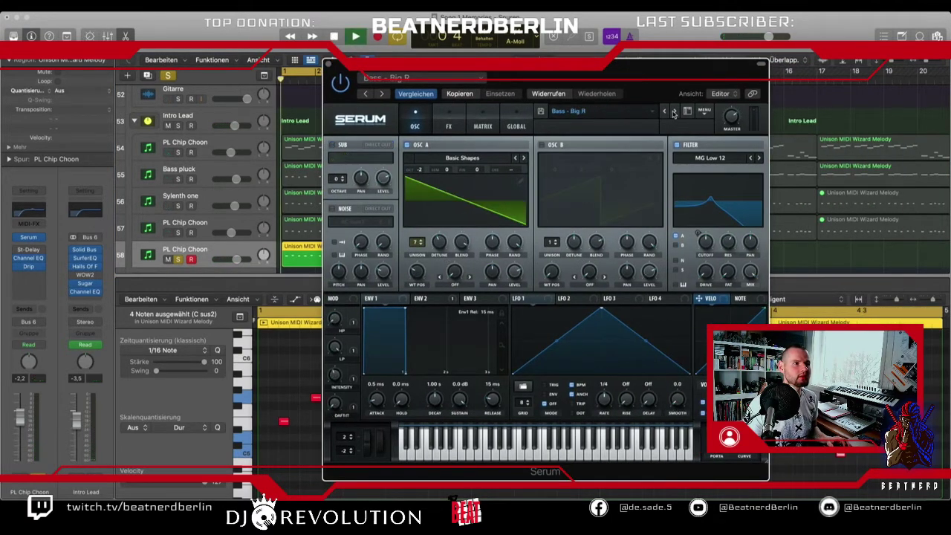
{"action": "left_click", "coordinate": [674, 113]}
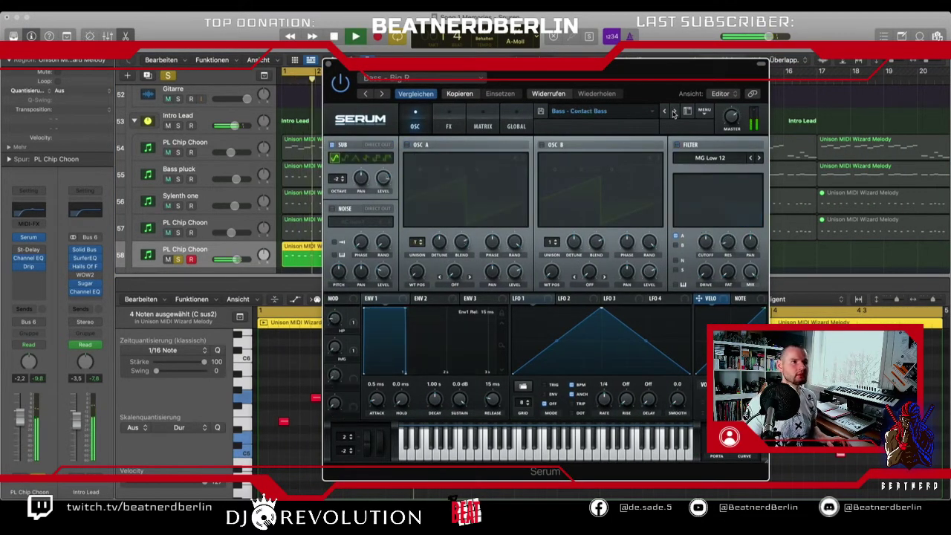
{"action": "left_click", "coordinate": [673, 113]}
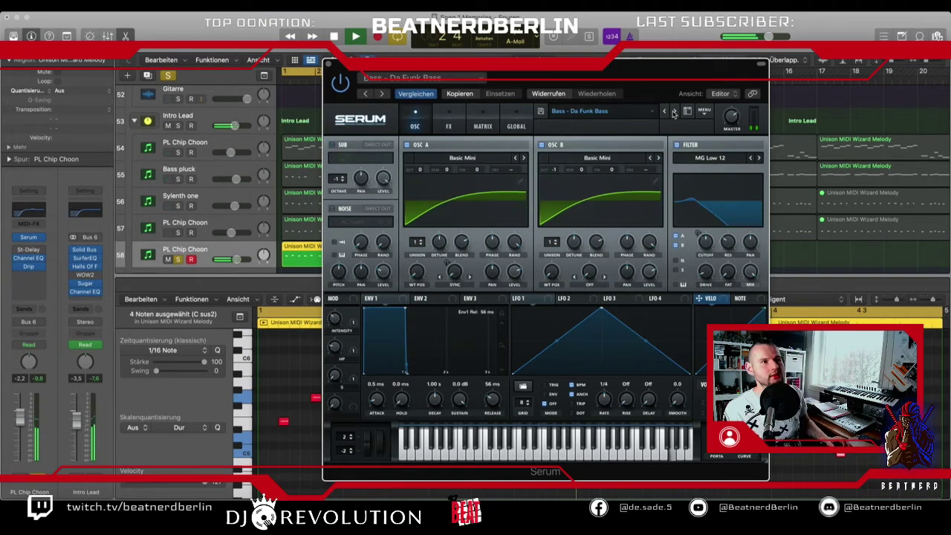
{"action": "left_click", "coordinate": [673, 113]}
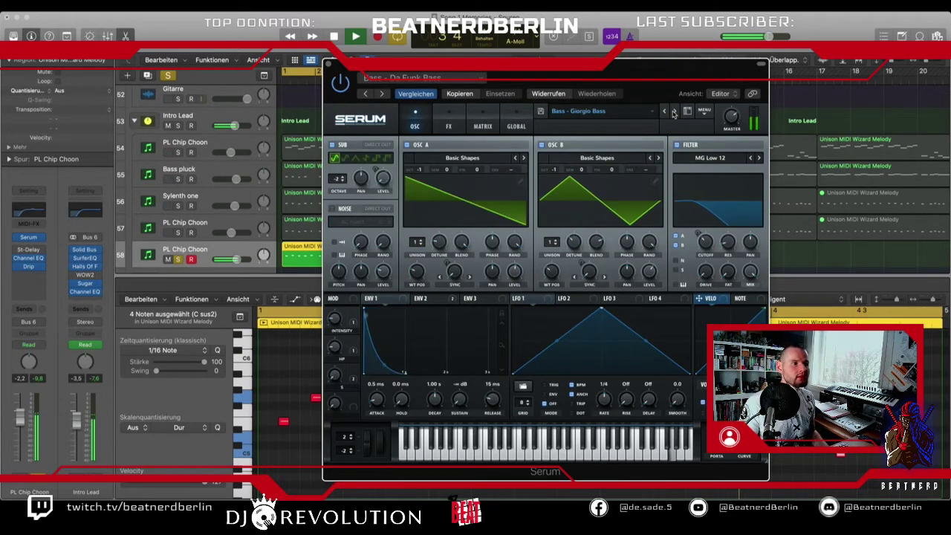
{"action": "left_click", "coordinate": [673, 113]}
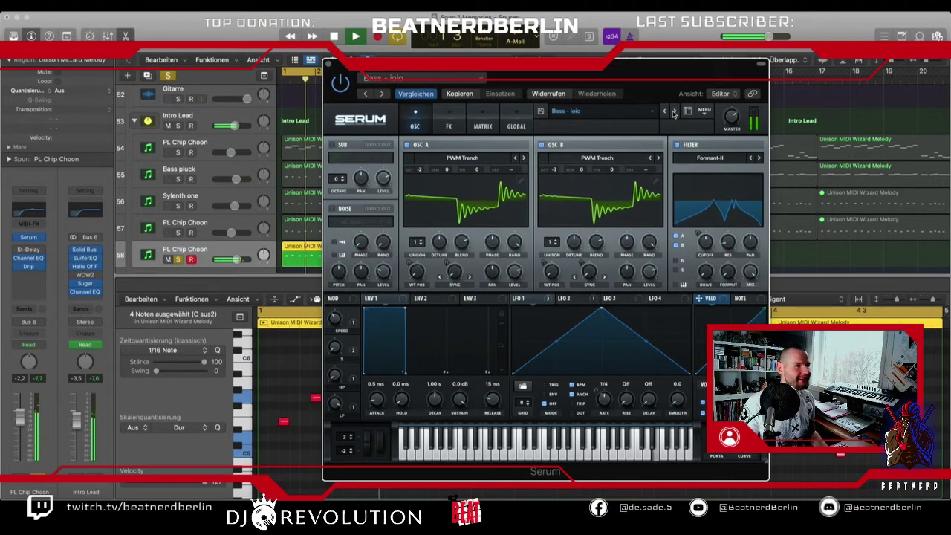
{"action": "left_click", "coordinate": [674, 113]}
{"action": "left_click", "coordinate": [673, 113]}
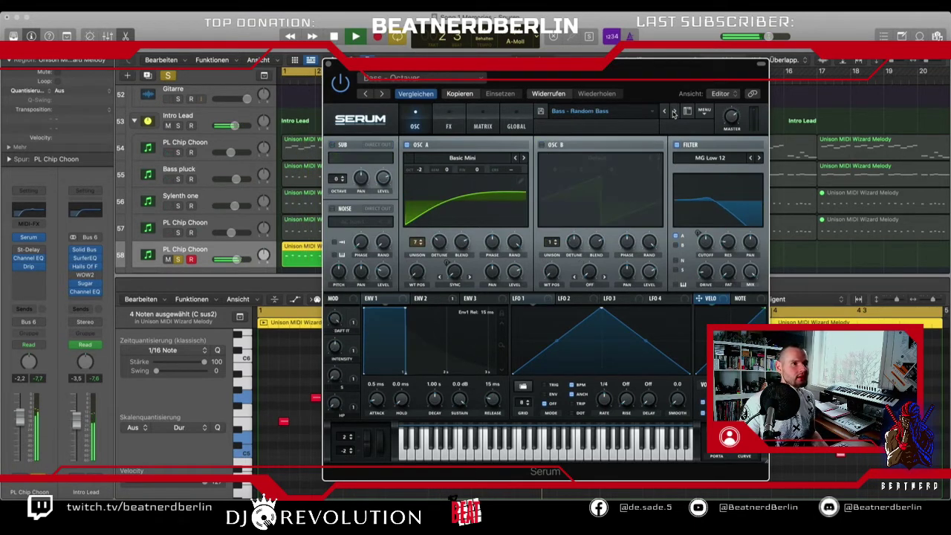
{"action": "left_click", "coordinate": [673, 113]}
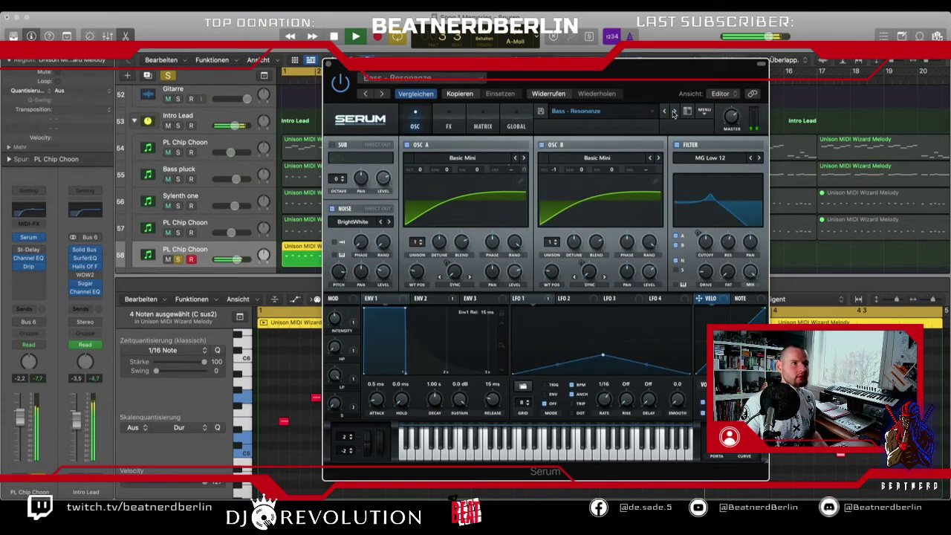
{"action": "left_click", "coordinate": [674, 113]}
{"action": "left_click", "coordinate": [674, 113]}
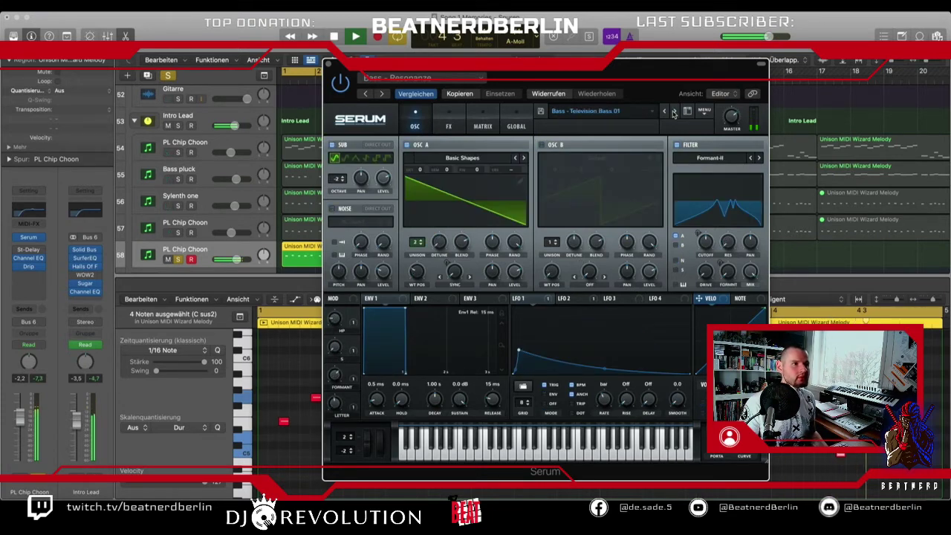
{"action": "left_click", "coordinate": [674, 113]}
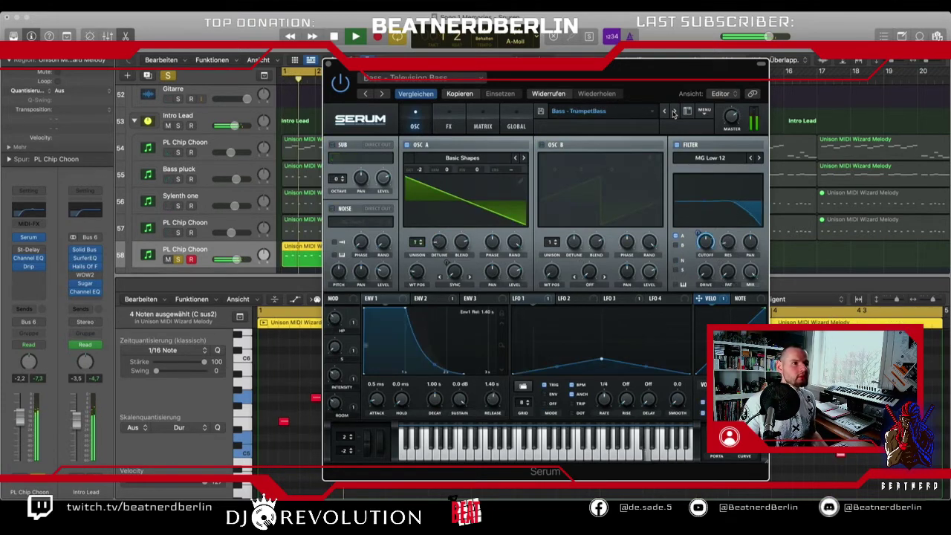
{"action": "left_click", "coordinate": [675, 112]}
{"action": "left_click", "coordinate": [674, 113]}
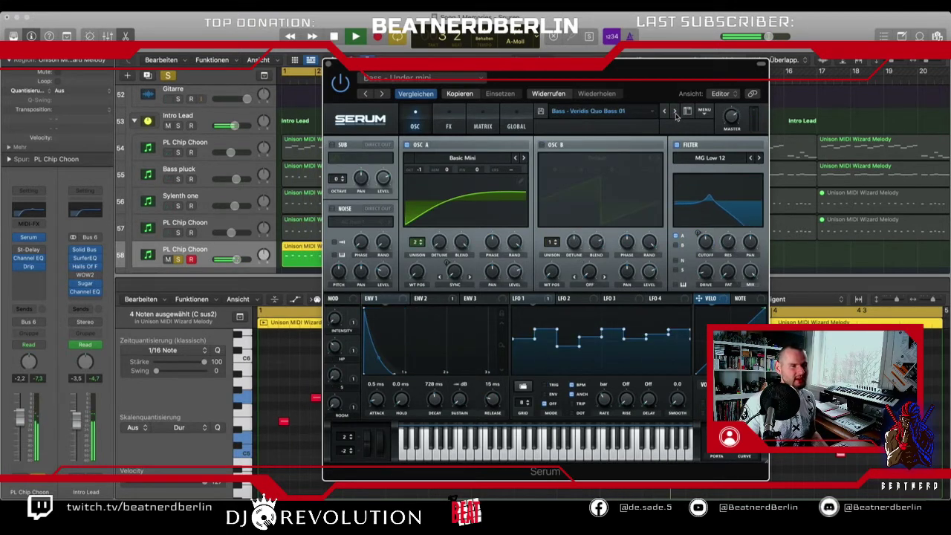
{"action": "left_click", "coordinate": [675, 113]}
{"action": "left_click", "coordinate": [675, 112]}
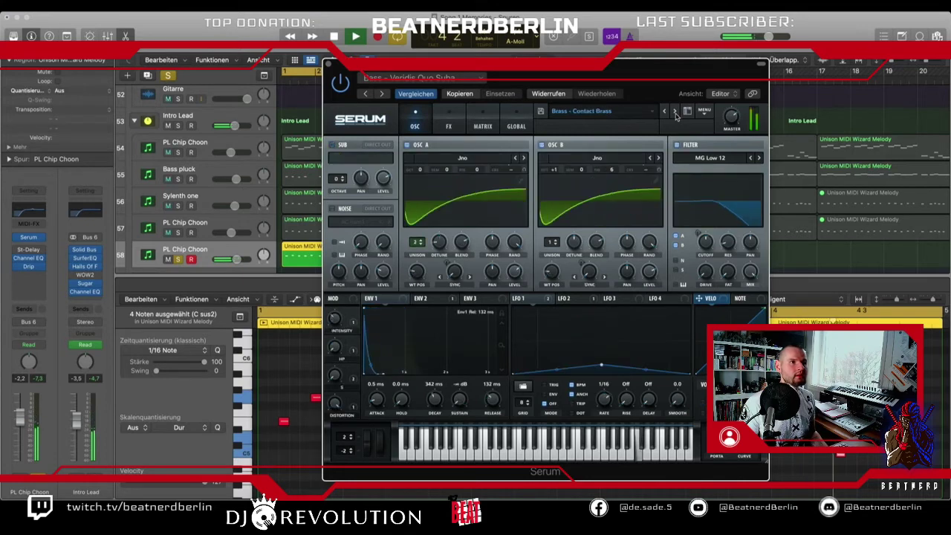
{"action": "left_click", "coordinate": [675, 113]}
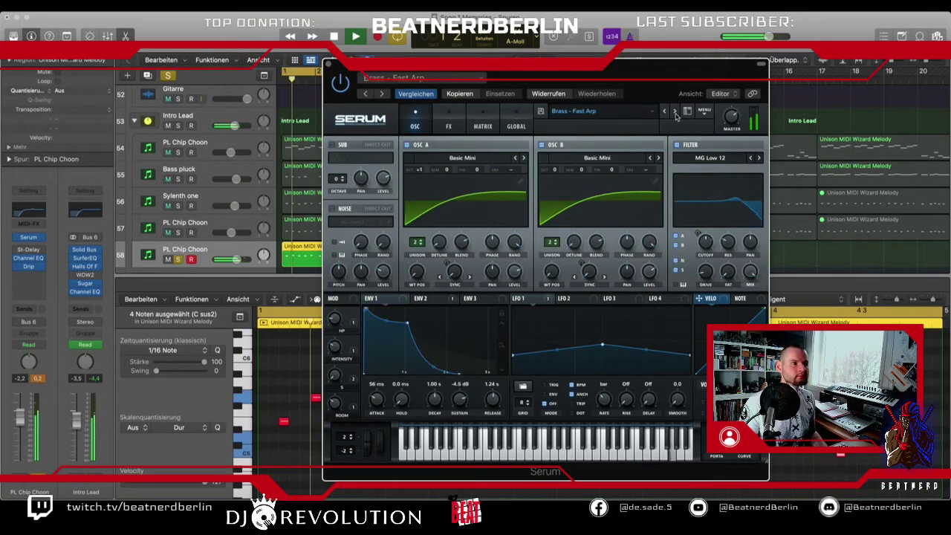
{"action": "left_click", "coordinate": [675, 113]}
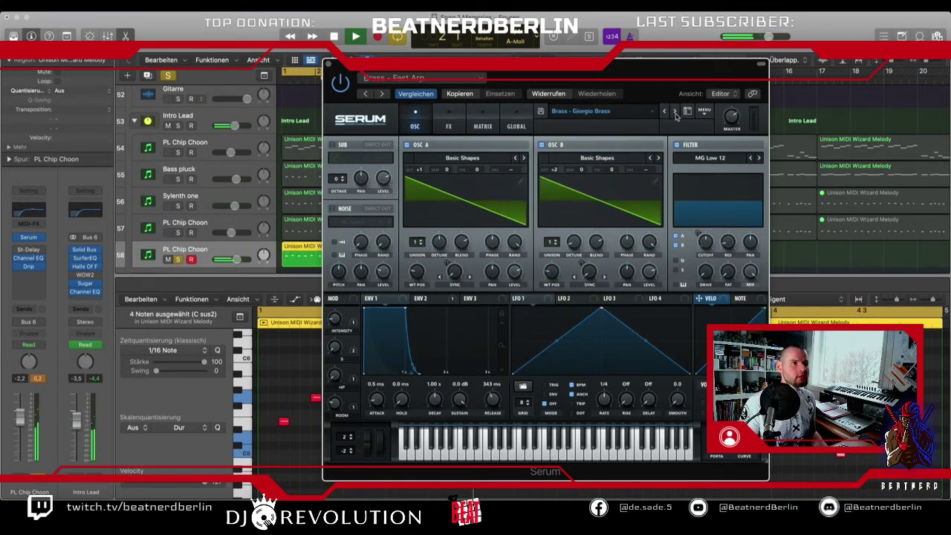
{"action": "left_click", "coordinate": [675, 113]}
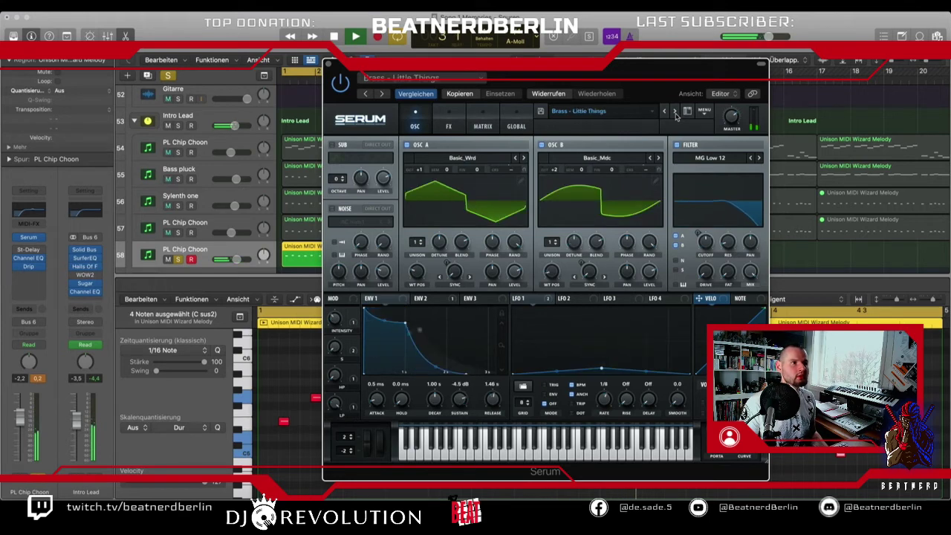
{"action": "left_click", "coordinate": [675, 113]}
{"action": "left_click", "coordinate": [674, 113]}
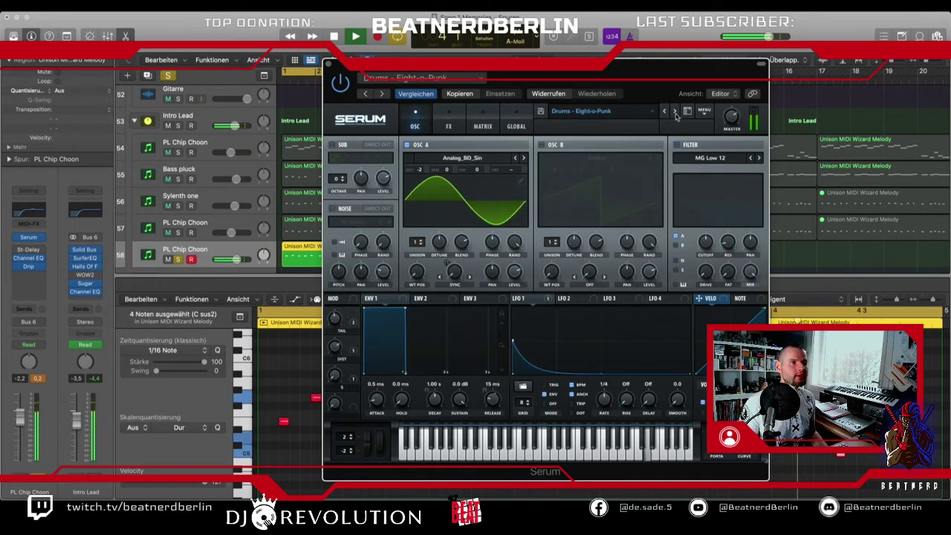
{"action": "left_click", "coordinate": [675, 113]}
{"action": "left_click", "coordinate": [675, 113]}
{"action": "left_click", "coordinate": [675, 113]}
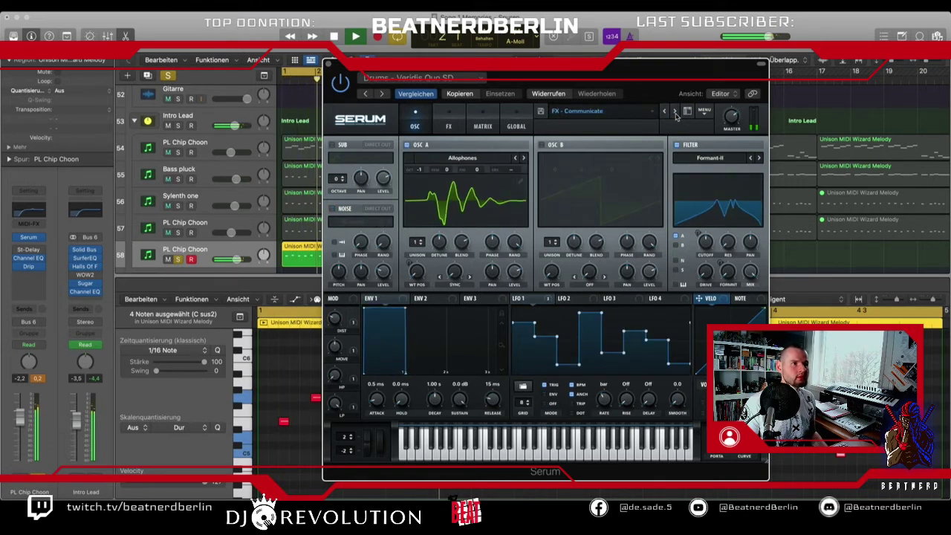
{"action": "left_click", "coordinate": [675, 113]}
{"action": "left_click", "coordinate": [675, 113]}
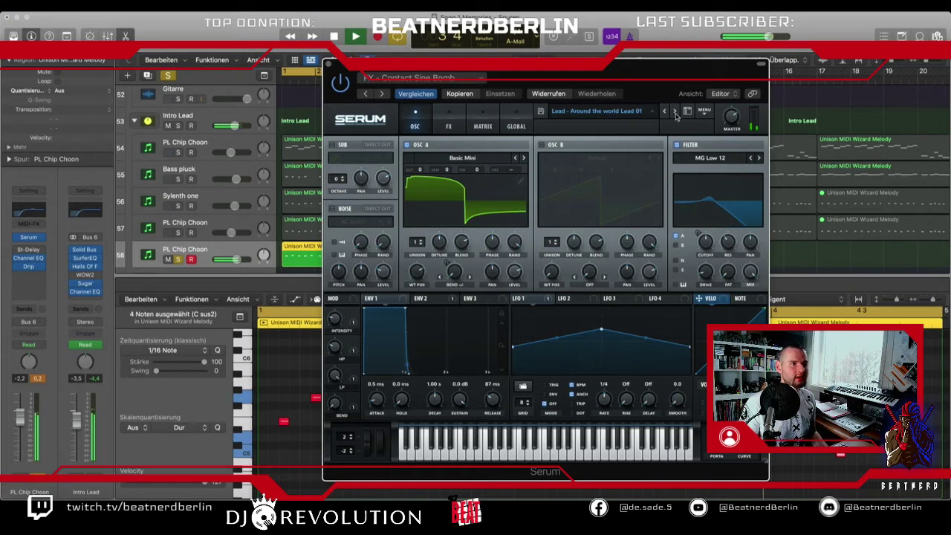
{"action": "left_click", "coordinate": [675, 113]}
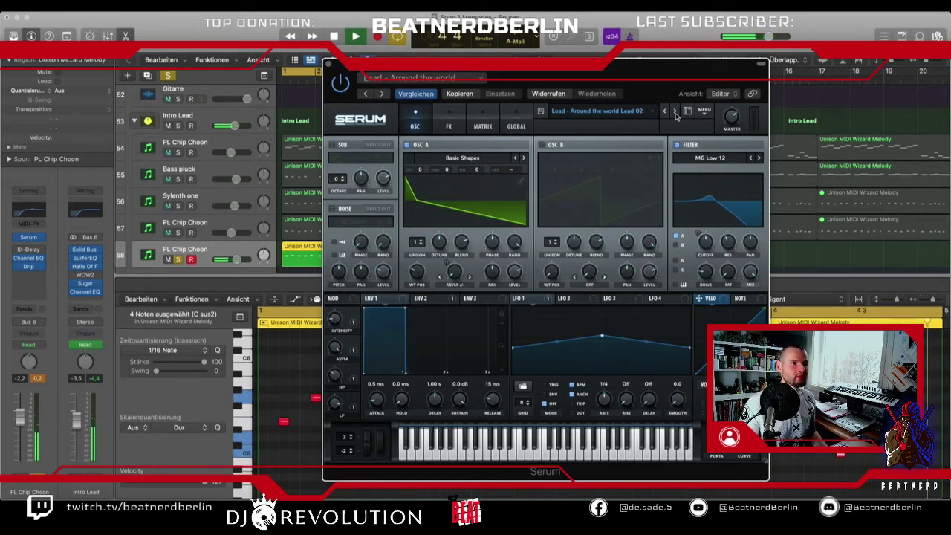
{"action": "left_click", "coordinate": [675, 113]}
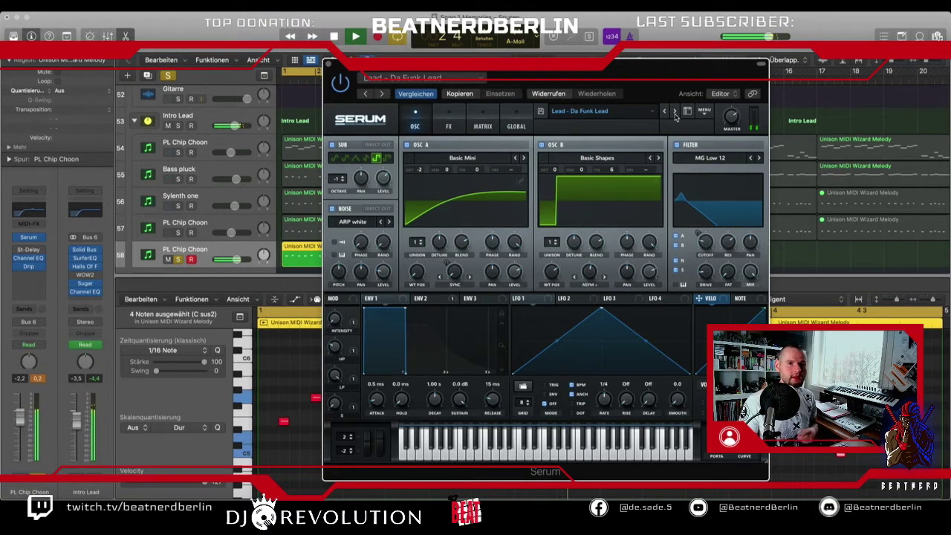
{"action": "left_click", "coordinate": [674, 113]}
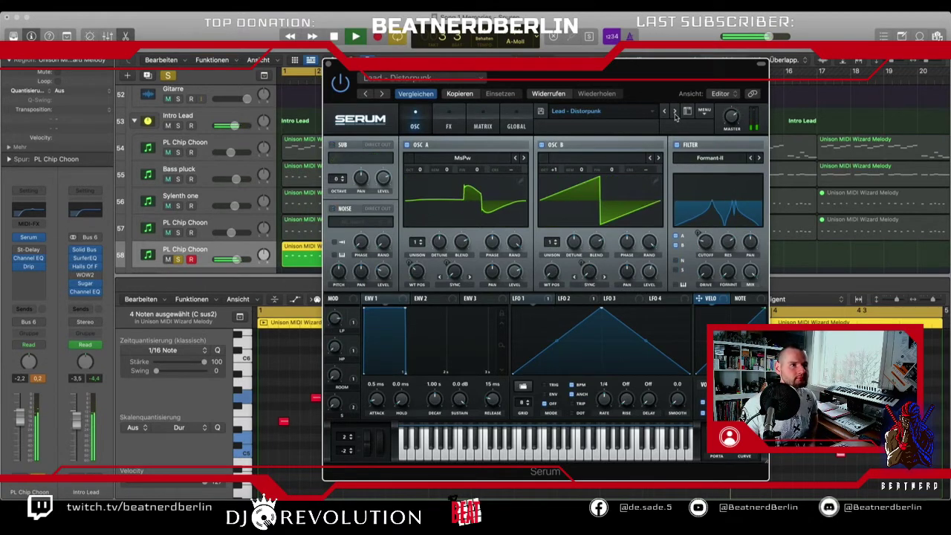
{"action": "left_click", "coordinate": [674, 113]}
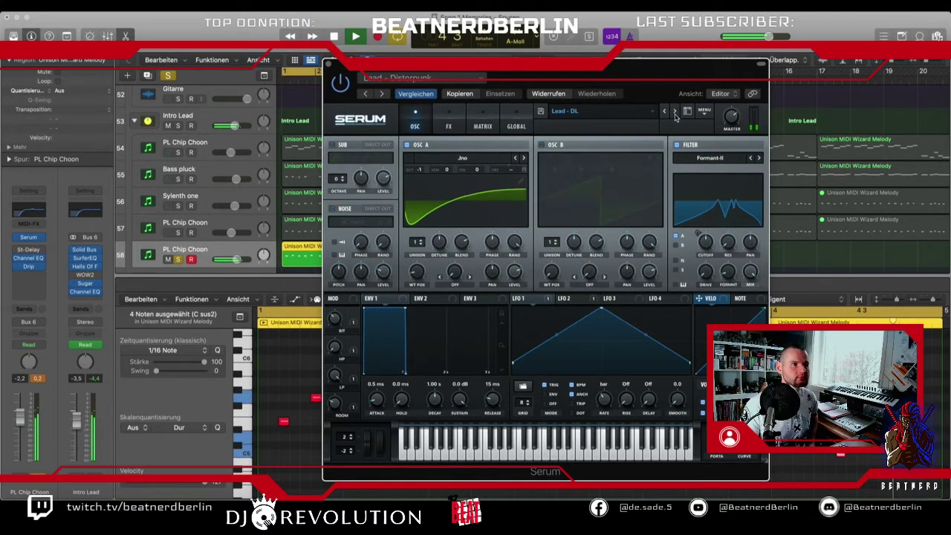
{"action": "left_click", "coordinate": [674, 113]}
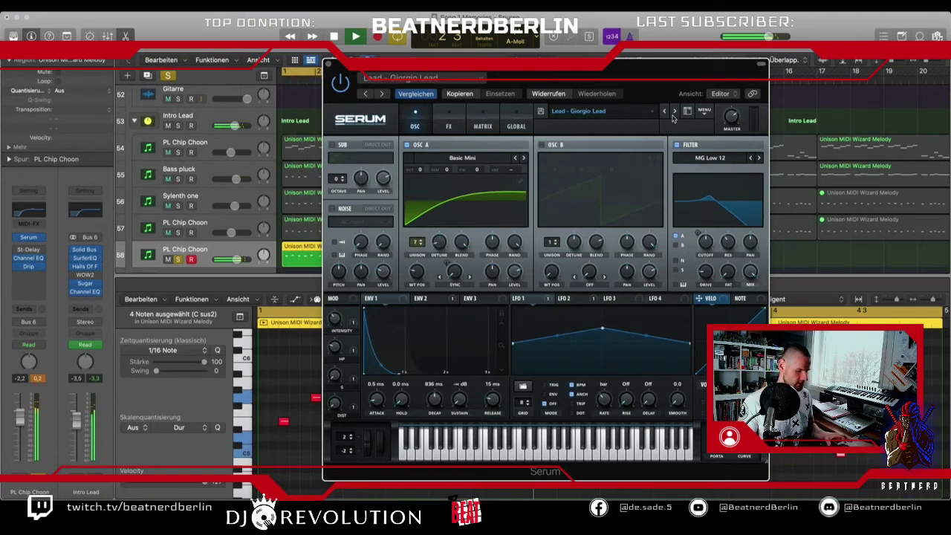
{"action": "key", "text": "space"}
- Uncover the Piano Roll and transpose all notes of the melody region down one octave
{"action": "left_click_drag", "start_coordinate": [513, 64], "coordinate": [728, 60]}
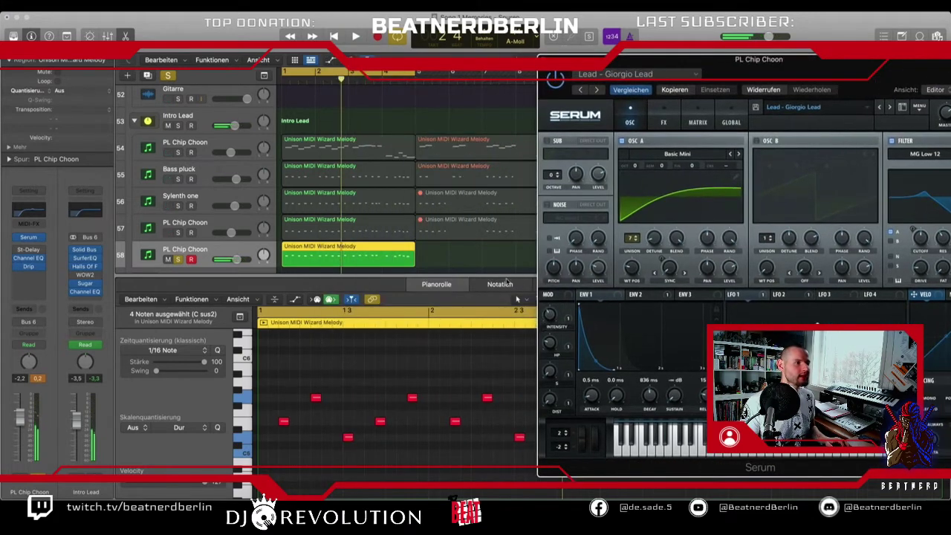
{"action": "left_click", "coordinate": [335, 398]}
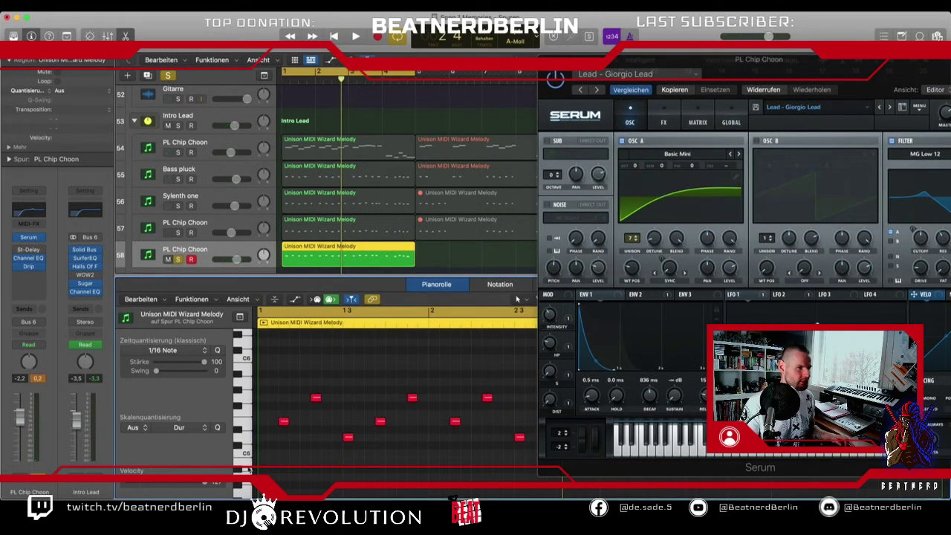
{"action": "scroll", "coordinate": [283, 451], "scroll_direction": "down", "scroll_amount": 3}
{"action": "key", "text": "super+a"}
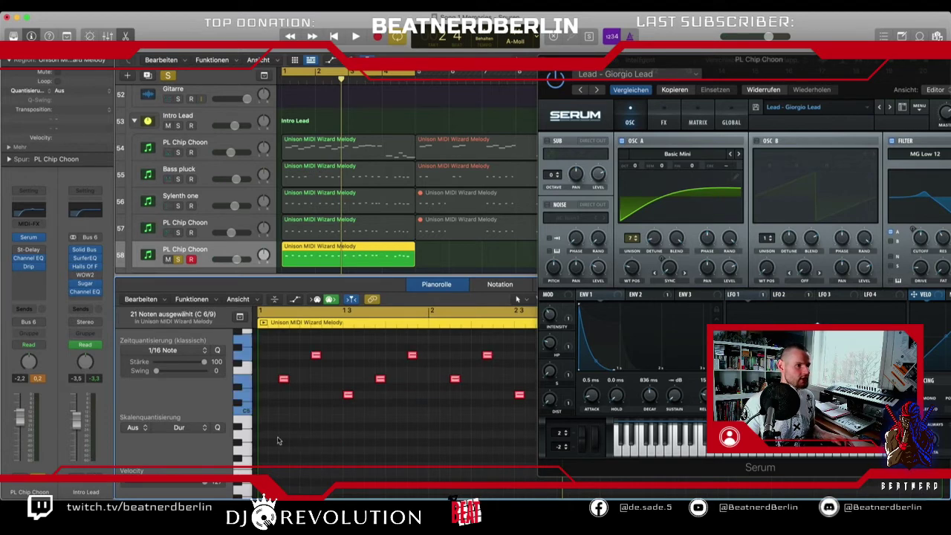
{"action": "scroll", "coordinate": [284, 383], "scroll_direction": "down", "scroll_amount": 2}
{"action": "left_click_drag", "start_coordinate": [284, 358], "coordinate": [292, 444]}
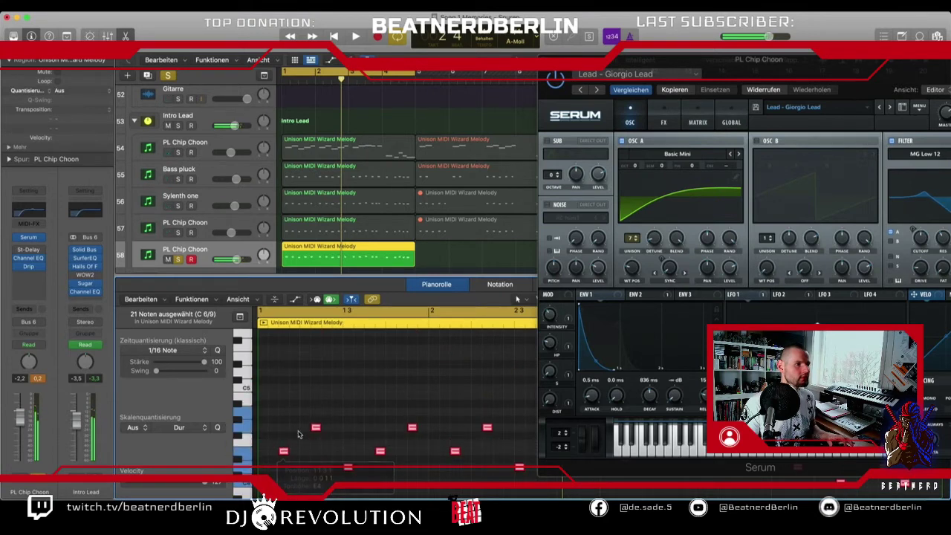
- Play the lowered melody with the new Serum preset and close the Serum window
{"action": "key", "text": "space"}
{"action": "left_click_drag", "start_coordinate": [549, 60], "coordinate": [314, 61]}
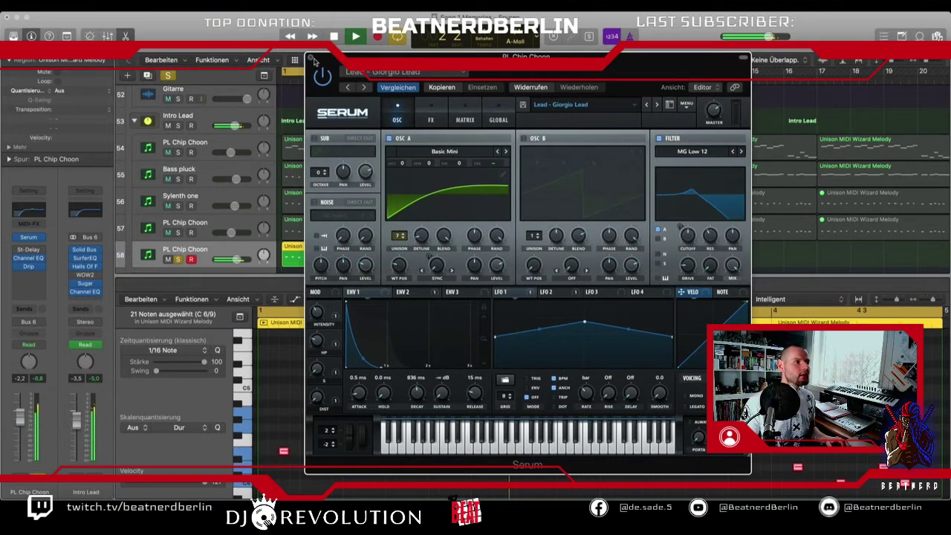
{"action": "left_click", "coordinate": [313, 59]}
{"action": "key", "text": "space"}
- Lengthen the last short notes of bars 1 and 2 in the Piano Roll while checking the loop by ear
{"action": "left_click", "coordinate": [448, 362]}
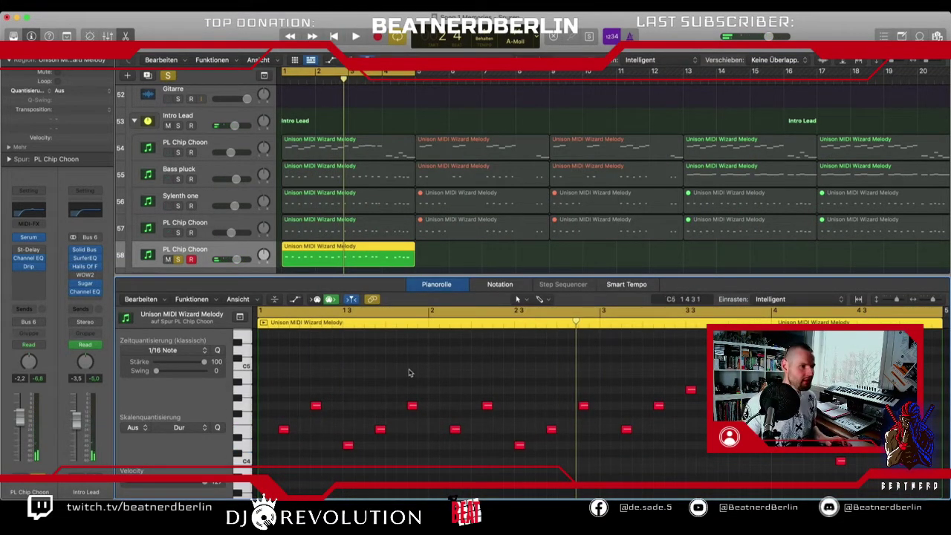
{"action": "key", "text": "space"}
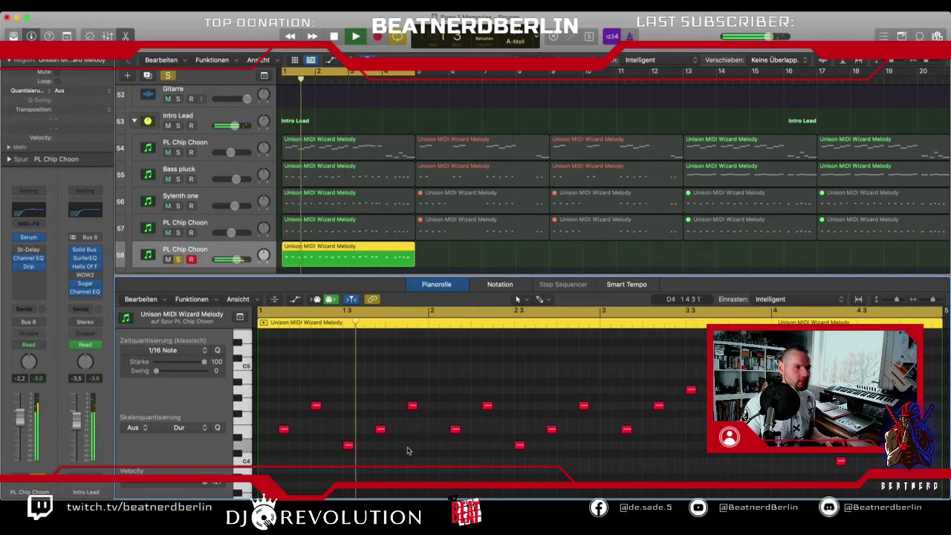
{"action": "key", "text": "space"}
{"action": "left_click_drag", "start_coordinate": [415, 410], "coordinate": [426, 406]}
{"action": "key", "text": "space"}
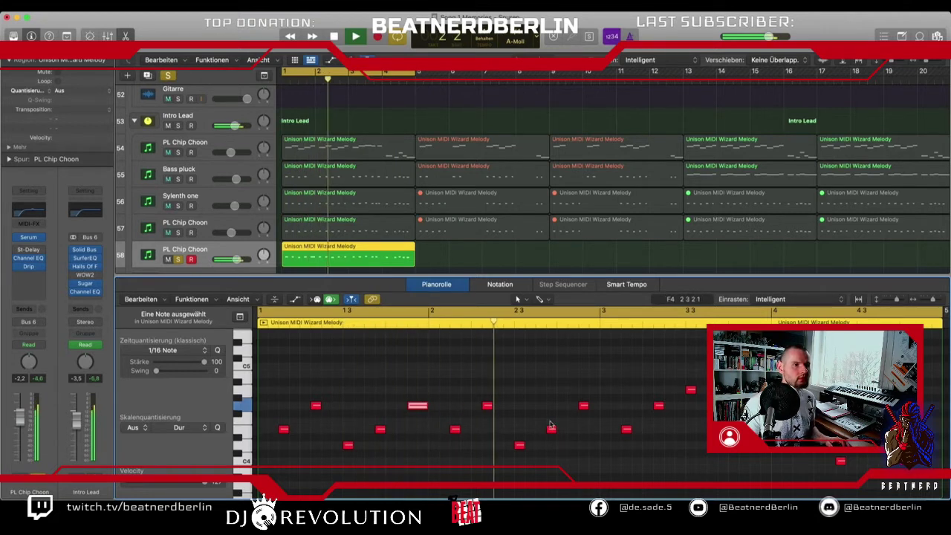
{"action": "key", "text": "space"}
{"action": "left_click_drag", "start_coordinate": [587, 407], "coordinate": [598, 406]}
{"action": "key", "text": "space"}
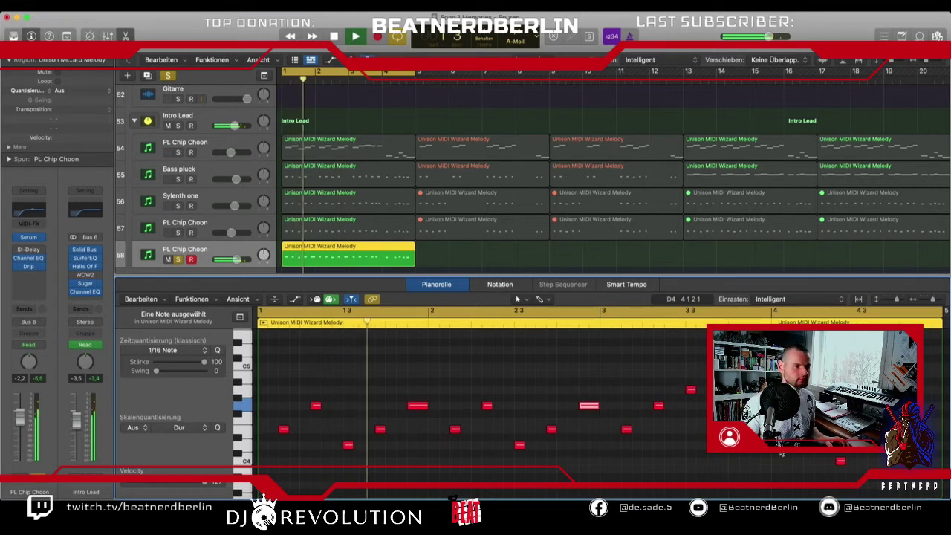
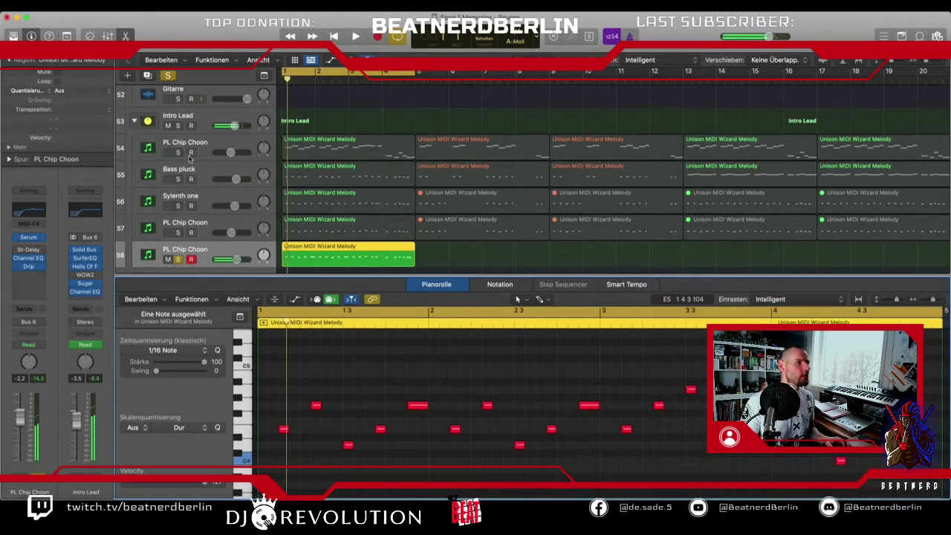
- Solo the whole Intro Lead stack instead of the duplicated PL Chip Choon track, play it and hide the Piano Roll
{"action": "left_click", "coordinate": [178, 126]}
{"action": "left_click", "coordinate": [178, 260]}
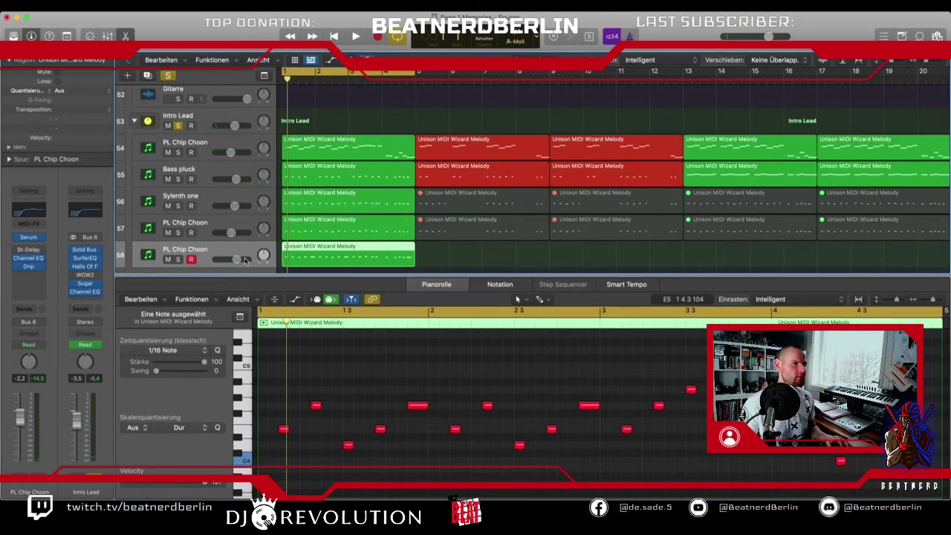
{"action": "key", "text": "space"}
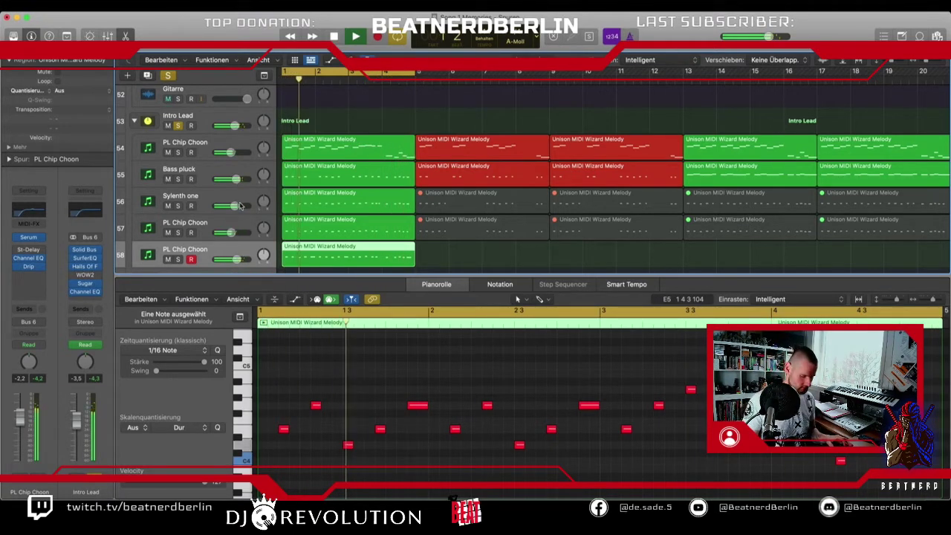
{"action": "key", "text": "p"}
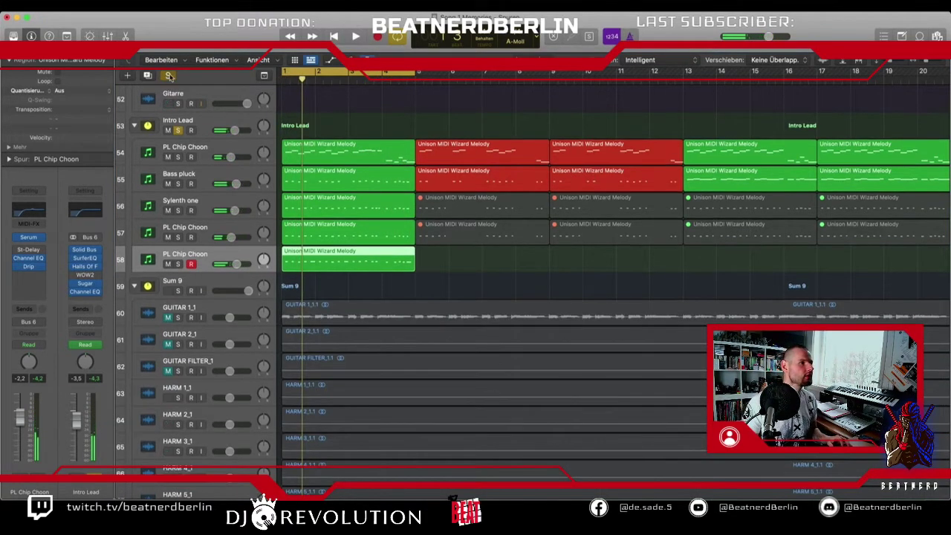
- Play the full mix and solo the Sylenth one and lowest PL Chip Choon tracks of the Intro Lead stack
{"action": "key", "text": "space"}
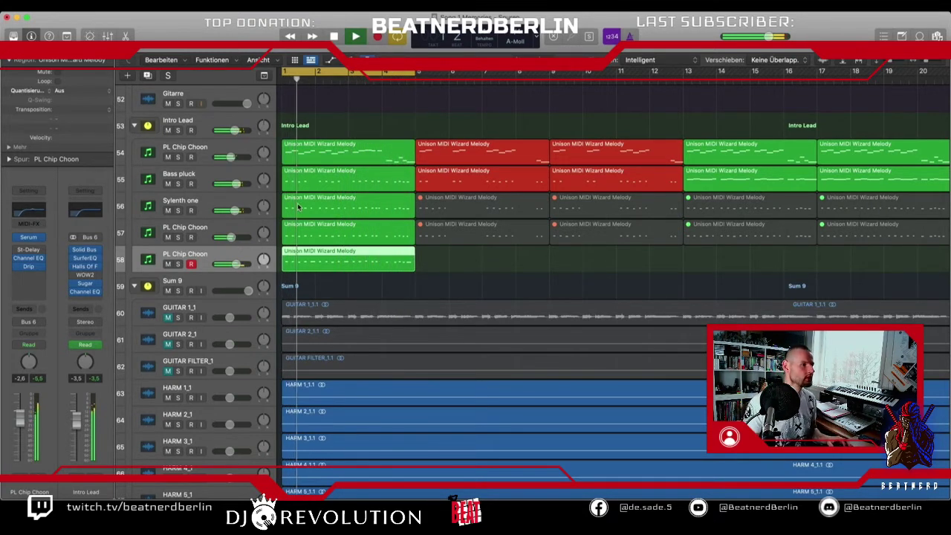
{"action": "key", "text": "space"}
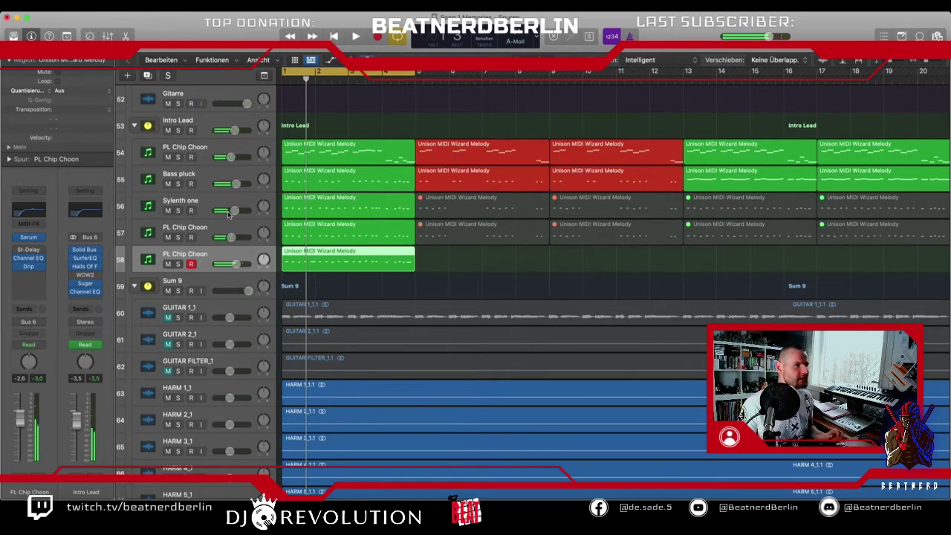
{"action": "left_click", "coordinate": [179, 210]}
{"action": "key", "text": "space"}
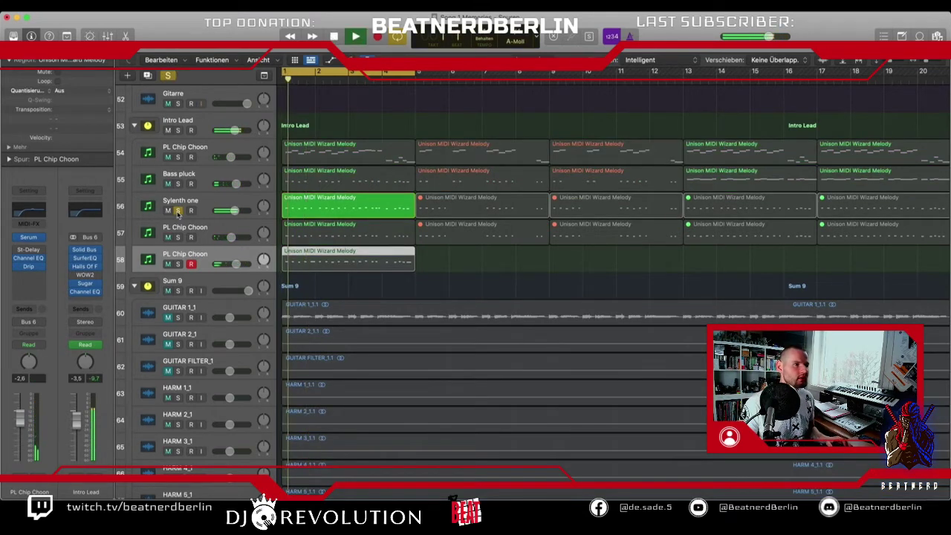
{"action": "key", "text": "space"}
{"action": "left_click", "coordinate": [180, 207]}
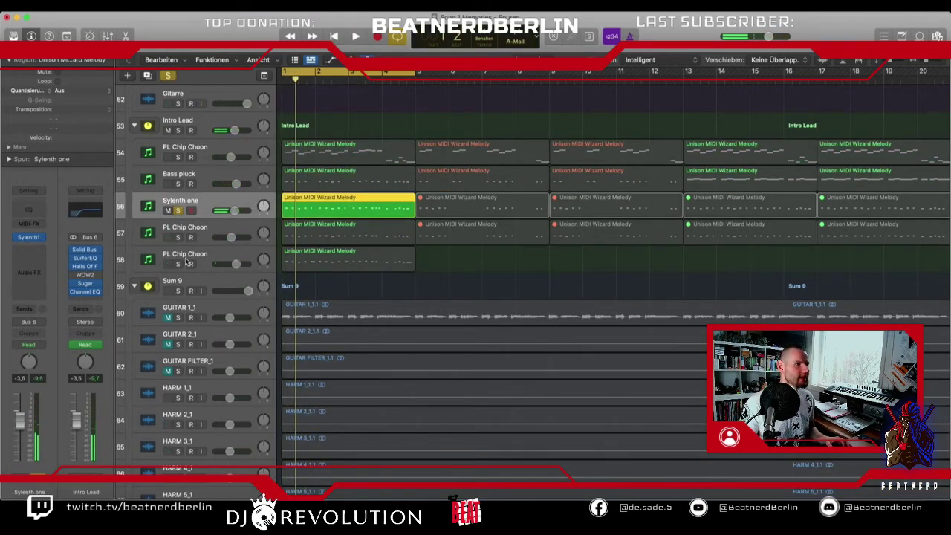
{"action": "left_click", "coordinate": [178, 264]}
{"action": "left_click", "coordinate": [335, 278]}
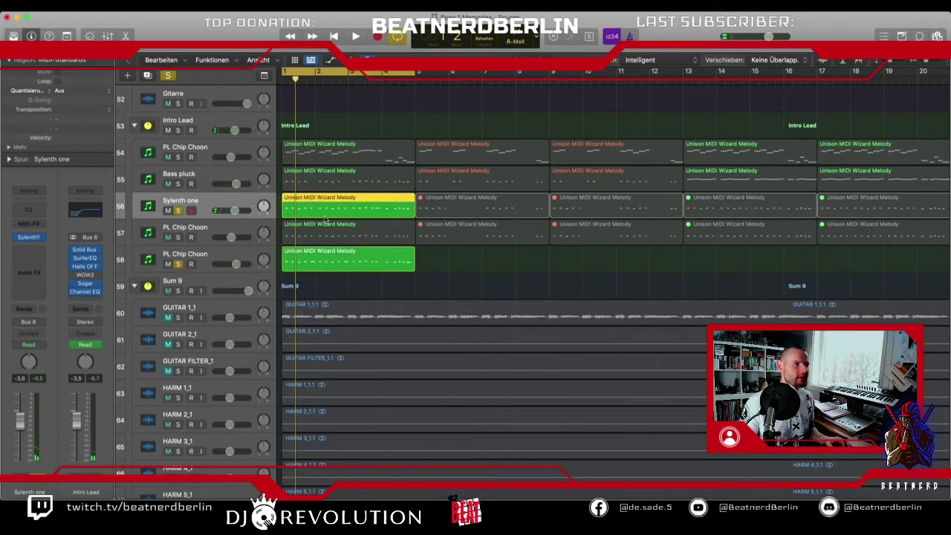
- Open the first Sylenth one region in the Piano Roll and copy its bar 1 D4 note to position 1 3 3 1
{"action": "double_click", "coordinate": [324, 215]}
{"action": "scroll", "coordinate": [343, 385], "scroll_direction": "up", "scroll_amount": 2}
{"action": "key", "text": "space"}
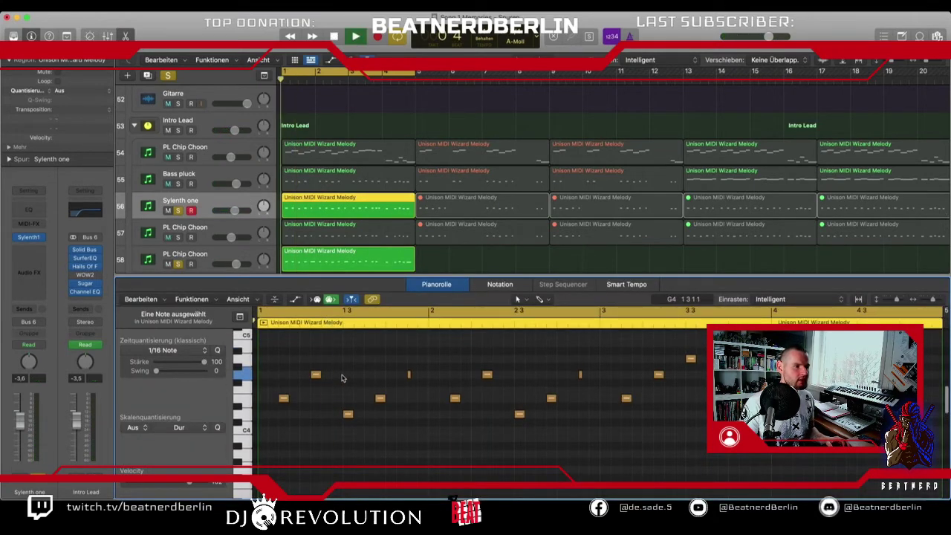
{"action": "left_click", "coordinate": [349, 416]}
{"action": "key", "text": "space"}
{"action": "left_click_drag", "start_coordinate": [348, 416], "coordinate": [339, 418]}
{"action": "key", "text": "space"}
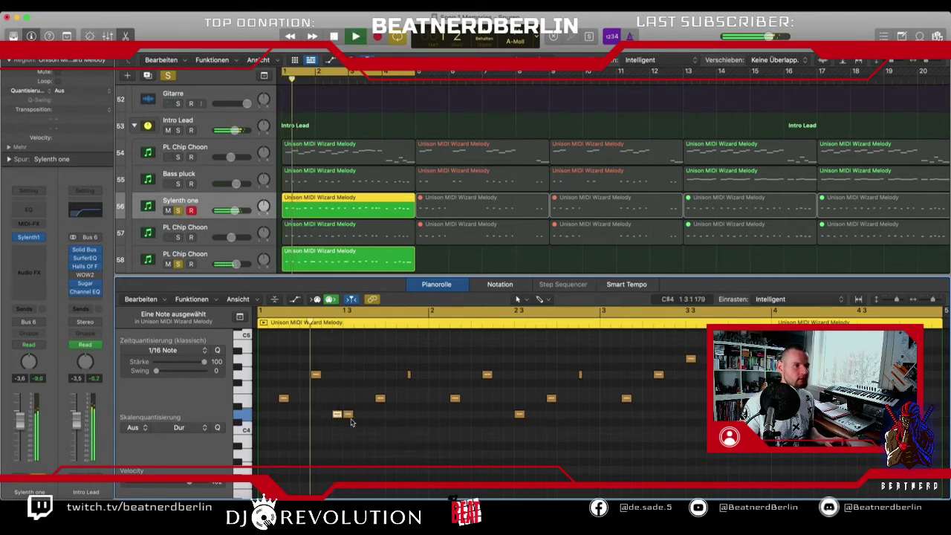
{"action": "key", "text": "space"}
{"action": "mouse_move", "coordinate": [343, 421]}
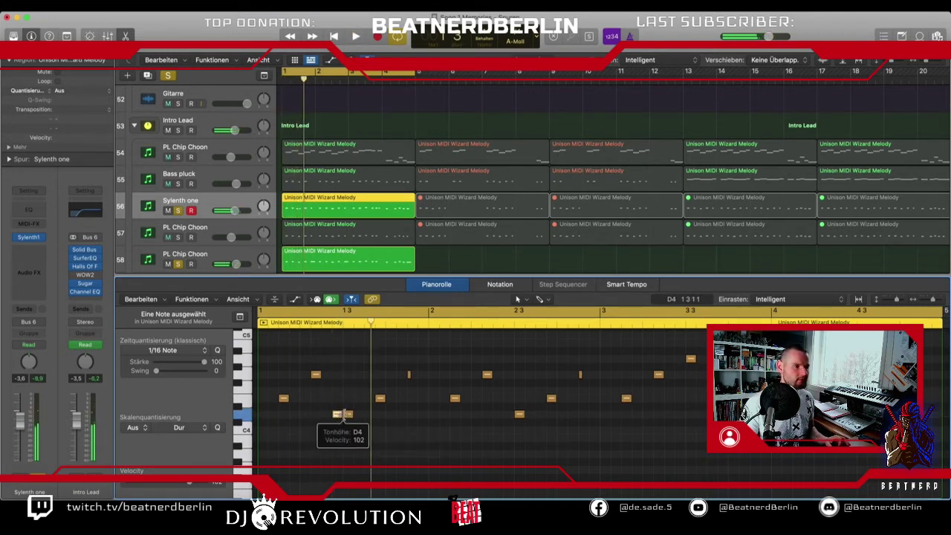
{"action": "left_click_drag", "start_coordinate": [339, 421], "coordinate": [372, 421]}
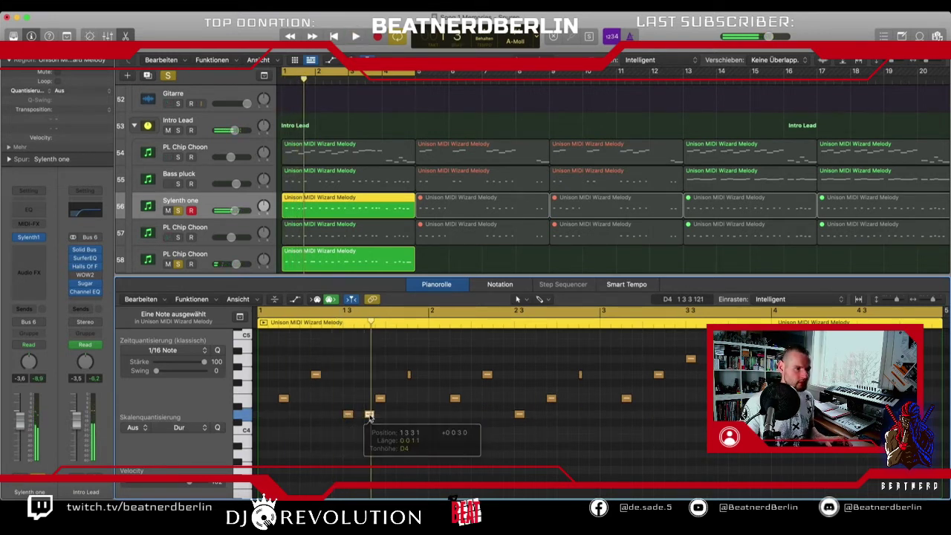
{"action": "key", "text": "space"}
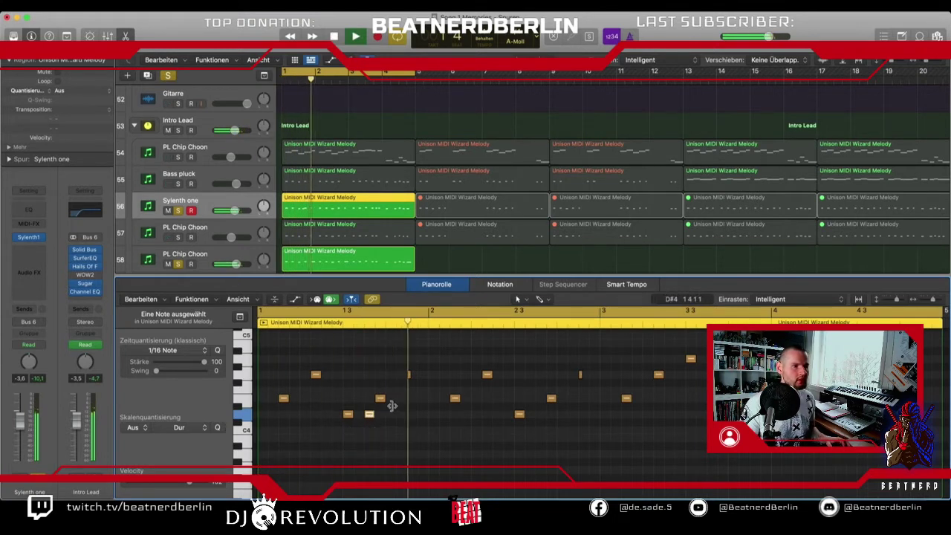
- Copy the D4 note of bar 2 and the G4 note of bar 3 two sixteenths behind their originals while playing the loop
{"action": "key", "text": "space"}
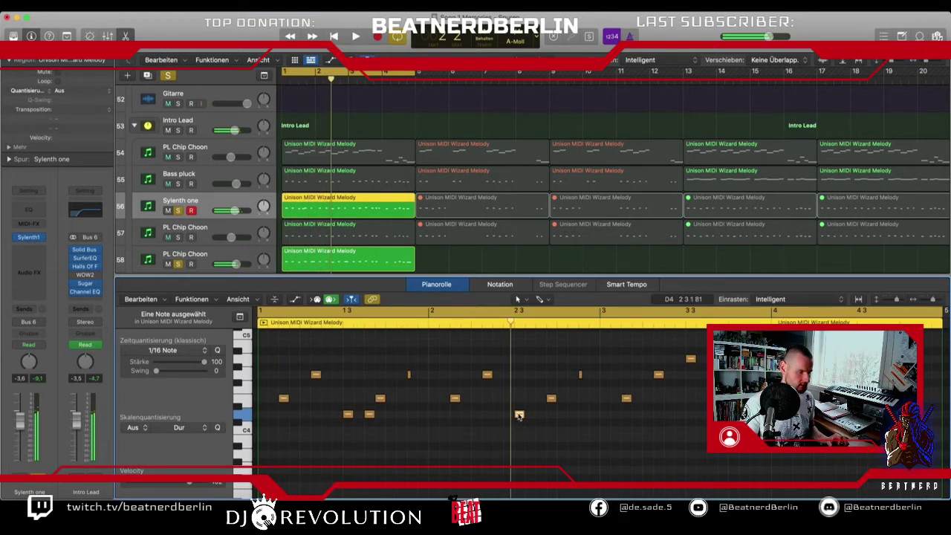
{"action": "left_click_drag", "start_coordinate": [520, 415], "coordinate": [541, 416]}
{"action": "key", "text": "space"}
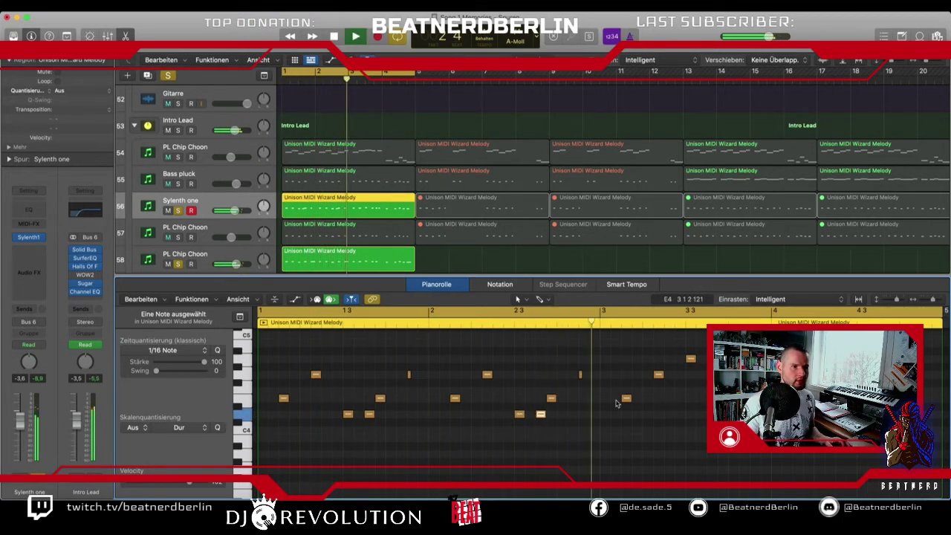
{"action": "key", "text": "space"}
{"action": "left_click_drag", "start_coordinate": [662, 376], "coordinate": [680, 376]}
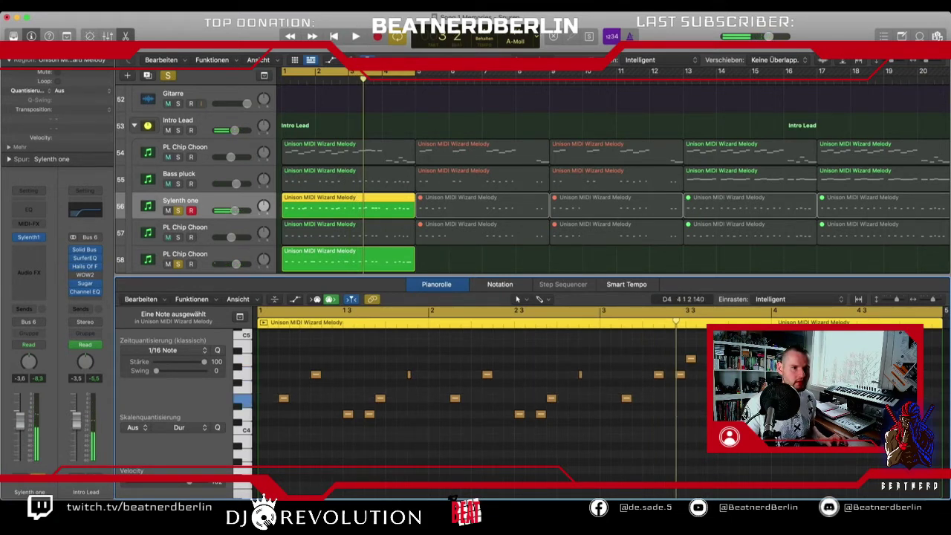
{"action": "left_click", "coordinate": [818, 429]}
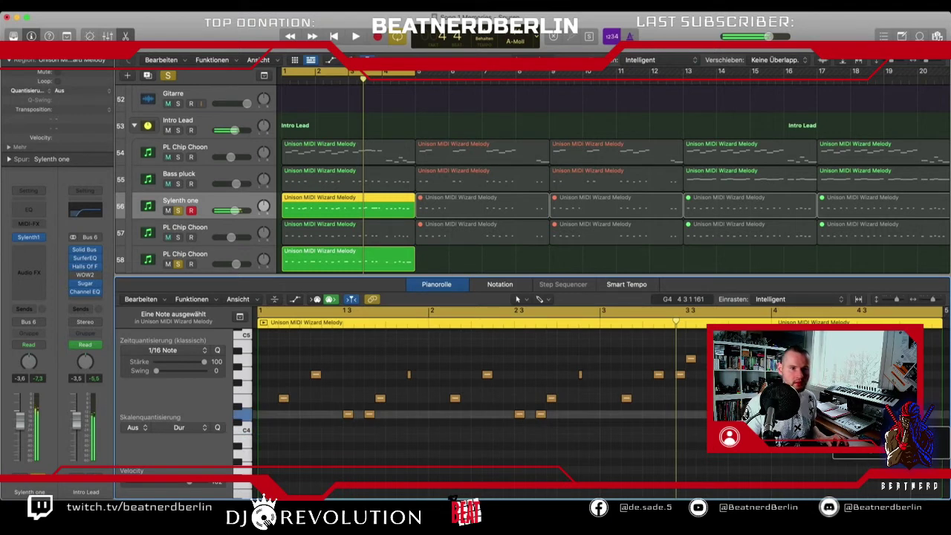
- Play the four-bar loop repeatedly to check the edited notes against the second soloed layer
{"action": "key", "text": "space"}
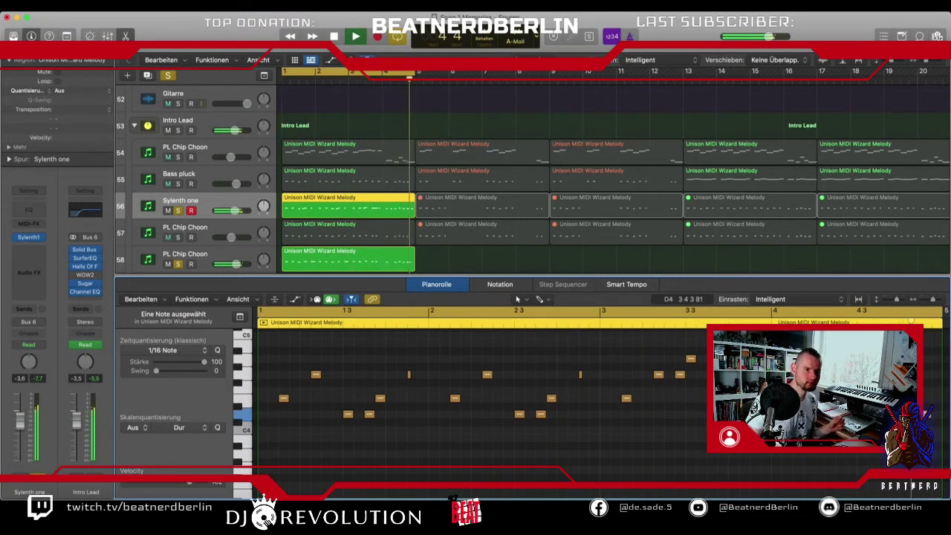
{"action": "key", "text": "space"}
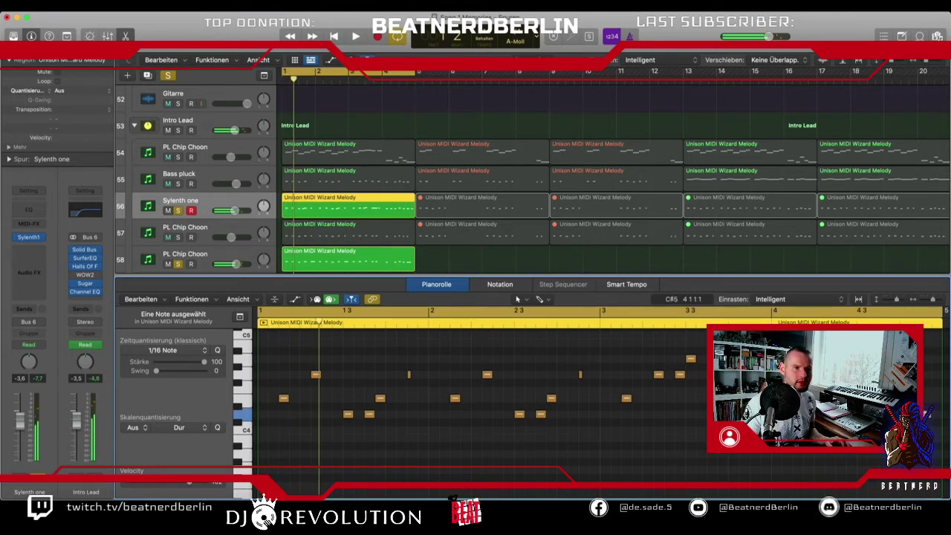
{"action": "key", "text": "space"}
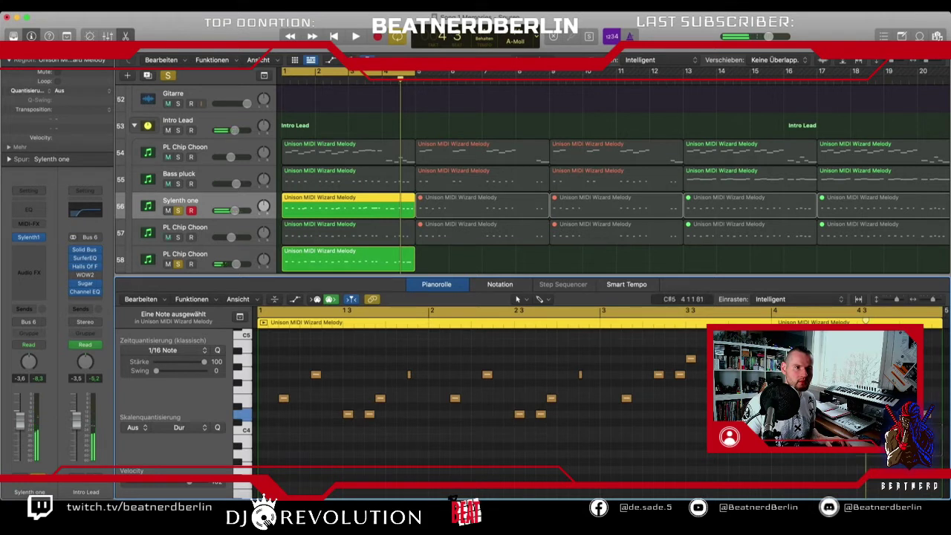
{"action": "key", "text": "space"}
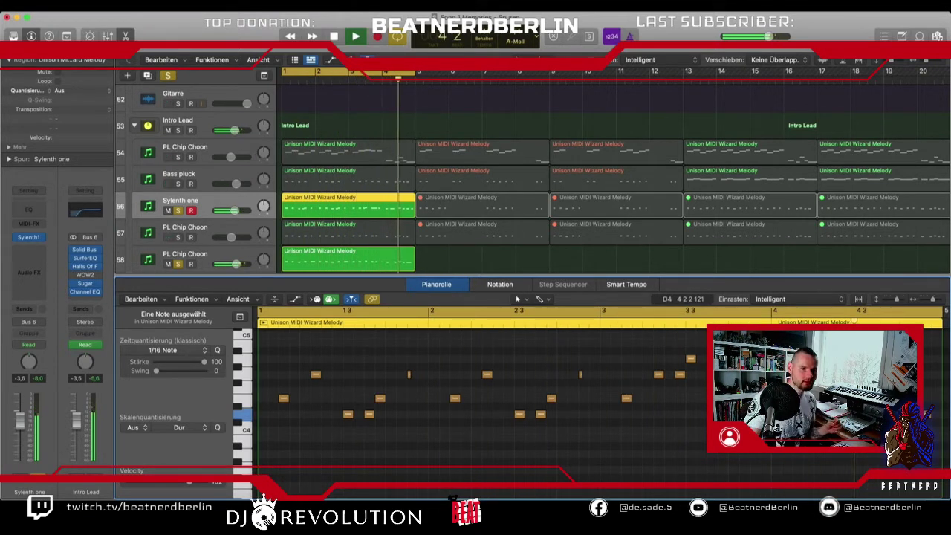
{"action": "key", "text": "space"}
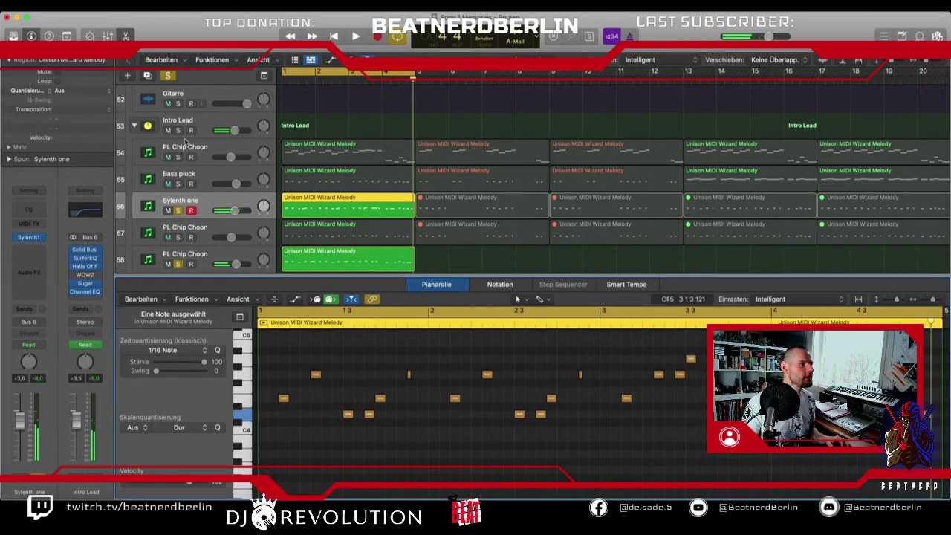
- Clear the two track solos, solo the whole Intro Lead stack and play the loop
{"action": "key", "text": "ctrl+s"}
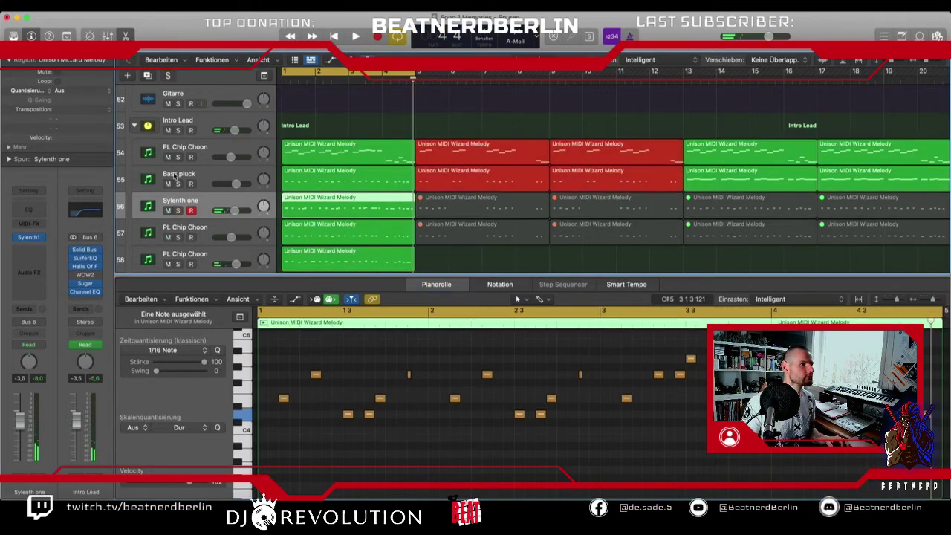
{"action": "left_click", "coordinate": [177, 130]}
{"action": "key", "text": "space"}
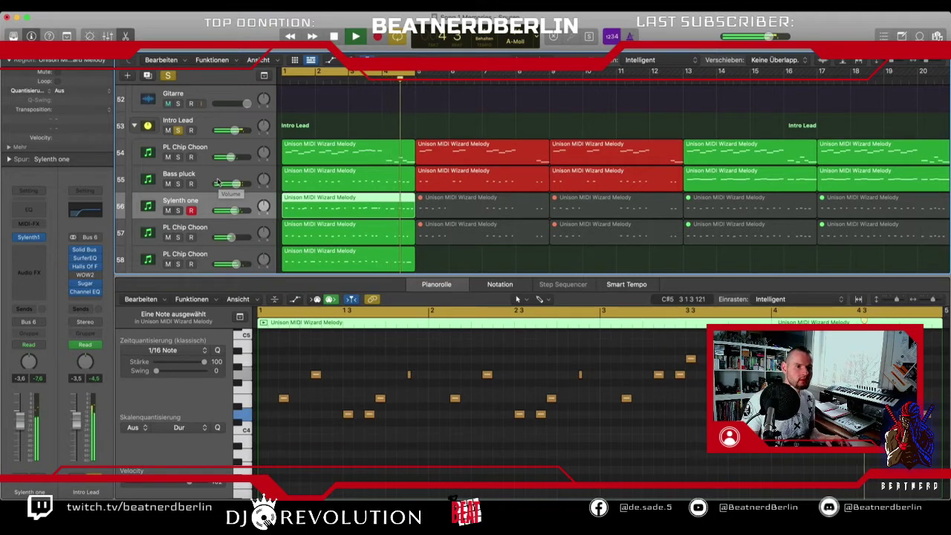
{"action": "key", "text": "space"}
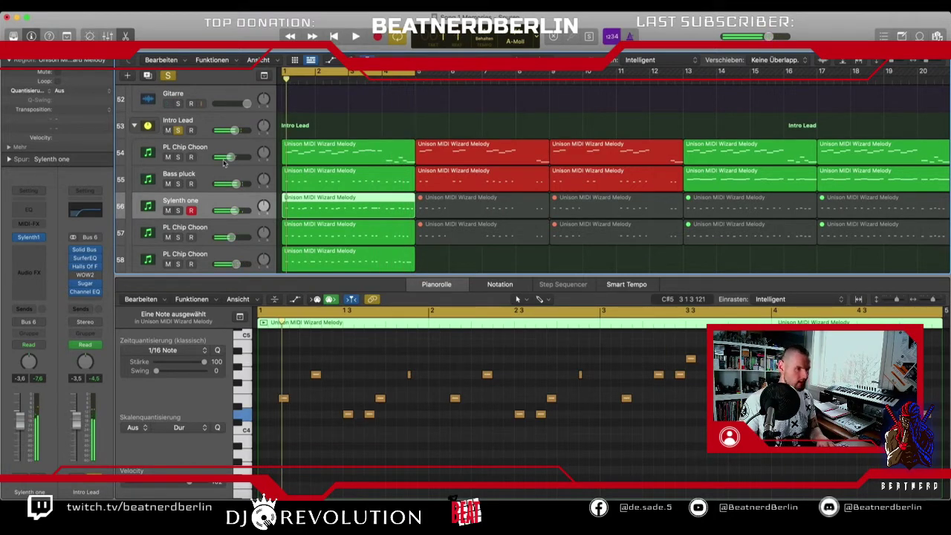
- Hide the Piano Roll, turn off all solos and play the loop in the full mix
{"action": "key", "text": "e"}
{"action": "left_click", "coordinate": [173, 77]}
{"action": "key", "text": "space"}
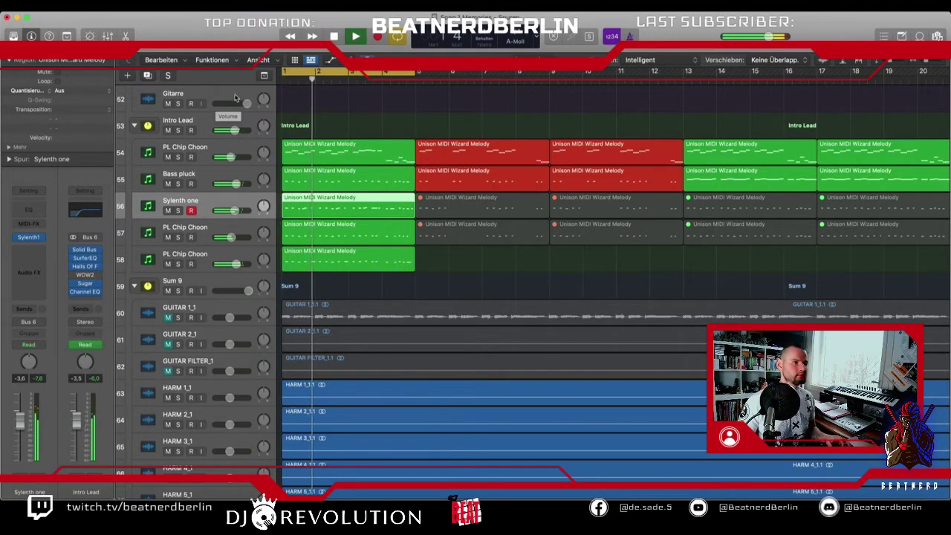
{"action": "scroll", "coordinate": [387, 200], "scroll_direction": "up", "scroll_amount": 1}
{"action": "scroll", "coordinate": [387, 199], "scroll_direction": "up", "scroll_amount": 5}
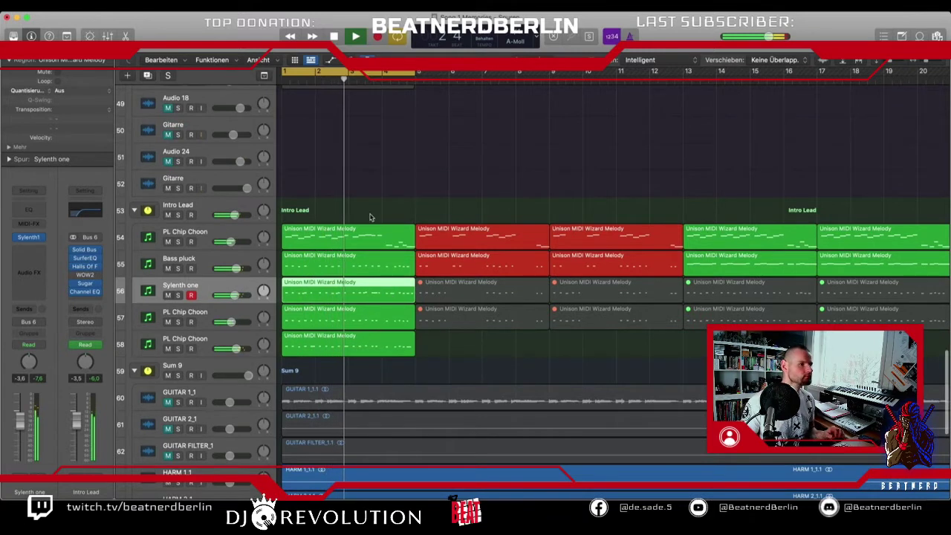
{"action": "left_click", "coordinate": [334, 337]}
{"action": "key", "text": "space"}
- Copy the red Bass pluck melody region onto the lowest PL Chip Choon track at bars 5 and 9
{"action": "left_click", "coordinate": [446, 245]}
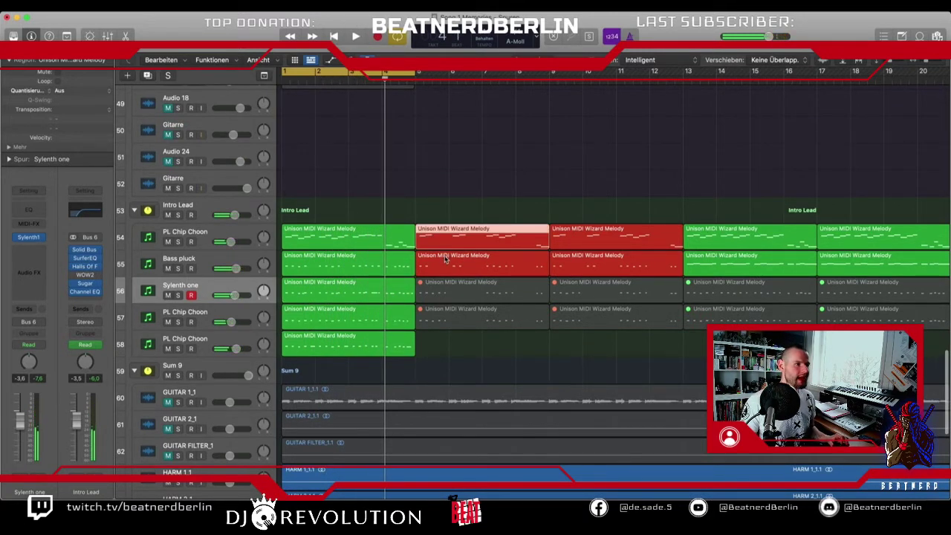
{"action": "left_click", "coordinate": [446, 260]}
{"action": "left_click_drag", "start_coordinate": [445, 274], "coordinate": [580, 351]}
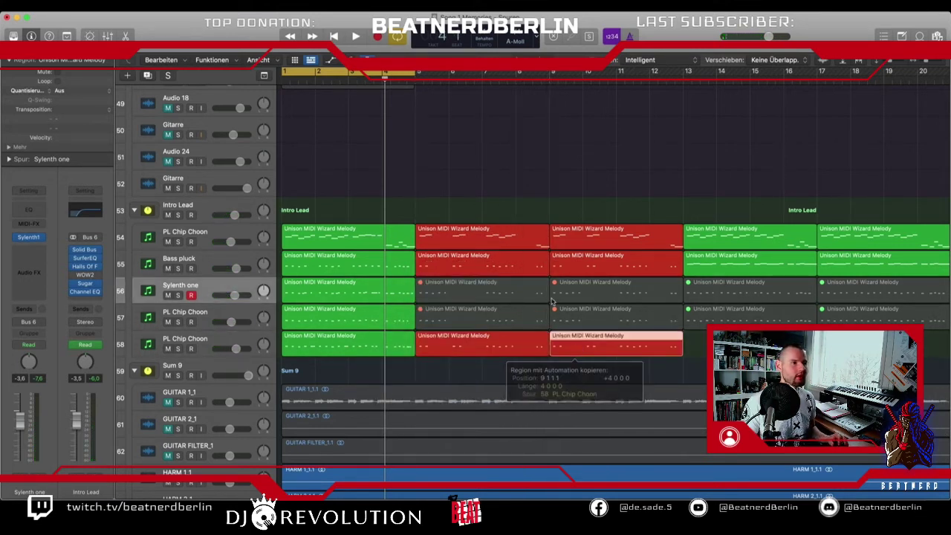
- Set the cycle range to bars 5 through 12, play it with the Intro Lead stack selected and return the playhead to bar 5
{"action": "left_click_drag", "start_coordinate": [416, 80], "coordinate": [672, 95]}
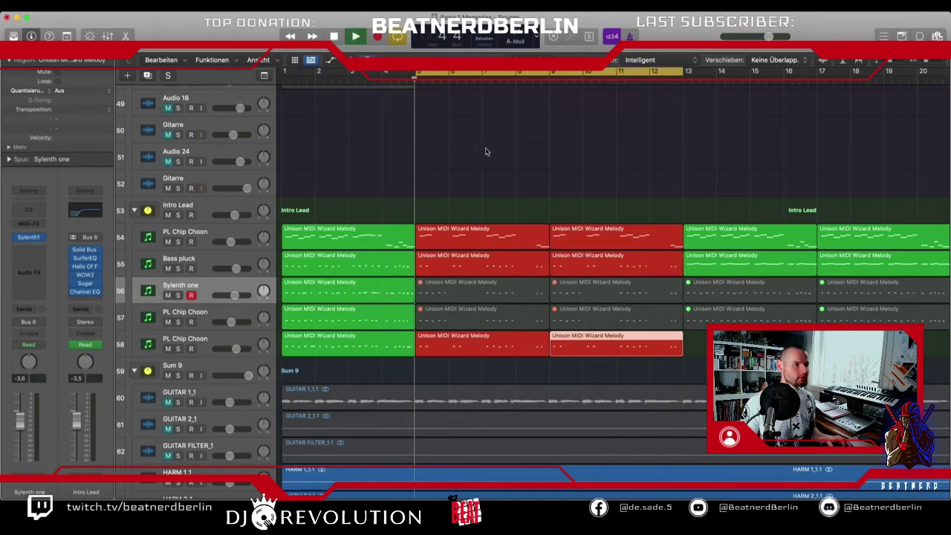
{"action": "key", "text": "space"}
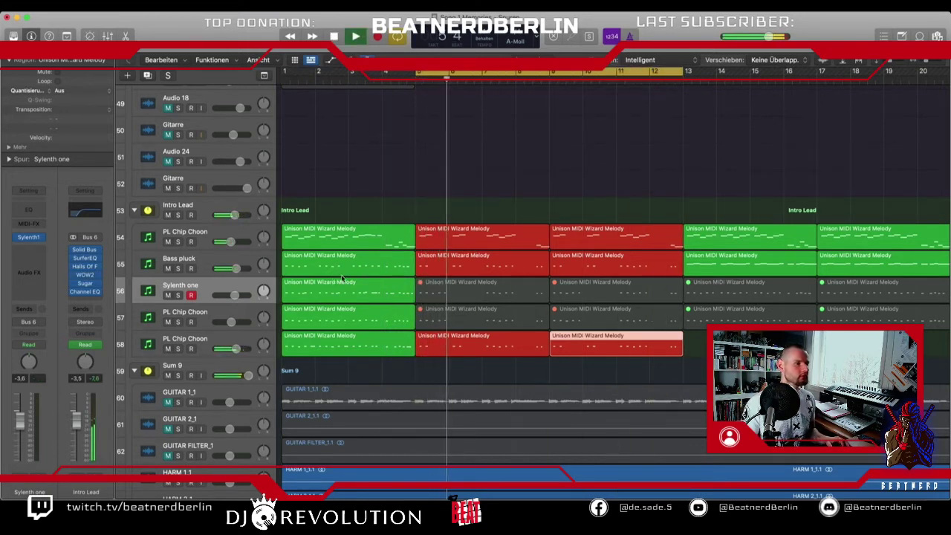
{"action": "left_click", "coordinate": [200, 220]}
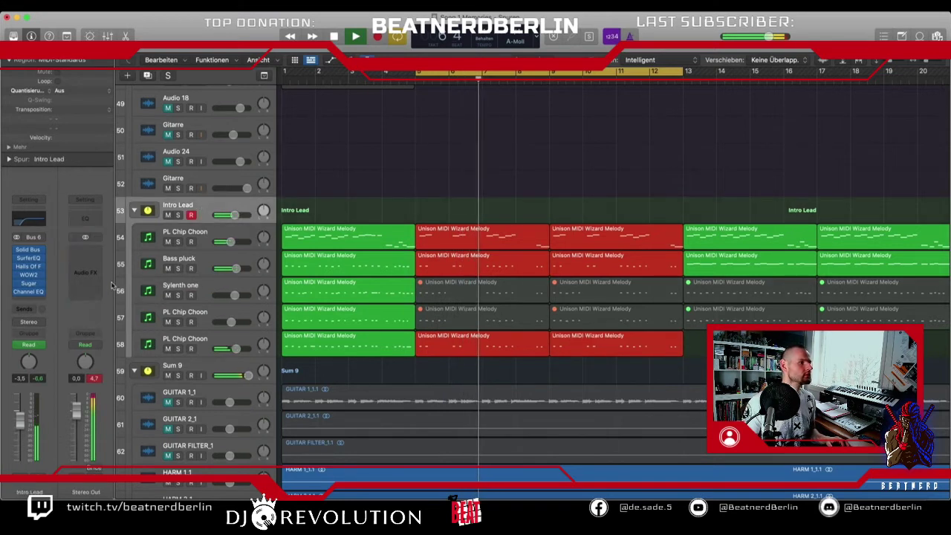
{"action": "key", "text": "space"}
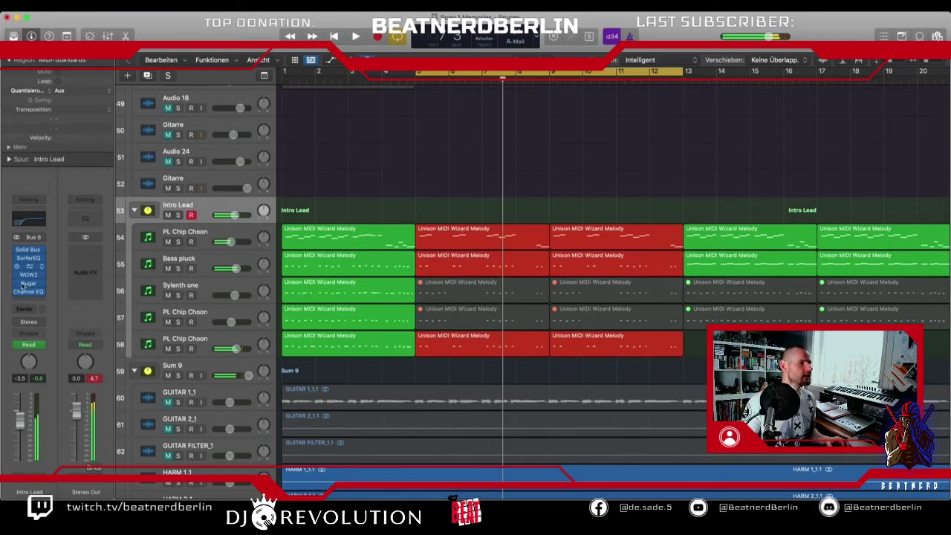
{"action": "left_click_drag", "start_coordinate": [450, 84], "coordinate": [344, 89]}
{"action": "left_click_drag", "start_coordinate": [402, 88], "coordinate": [414, 88]}
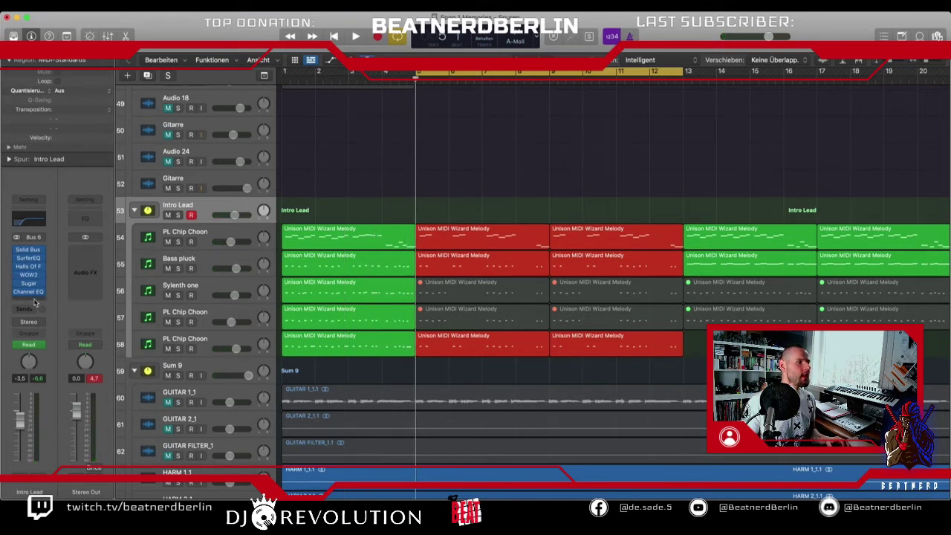
- Insert the stereo FabFilter FF Simplon after the Channel EQ on the Intro Lead stack and move its window below the lead's first region
{"action": "key", "text": "a"}
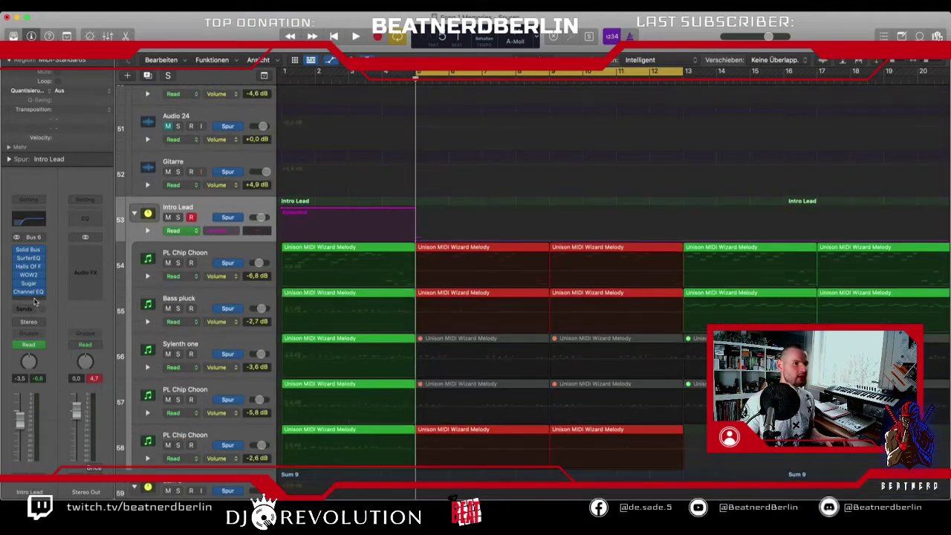
{"action": "key", "text": "a"}
{"action": "left_click", "coordinate": [33, 301]}
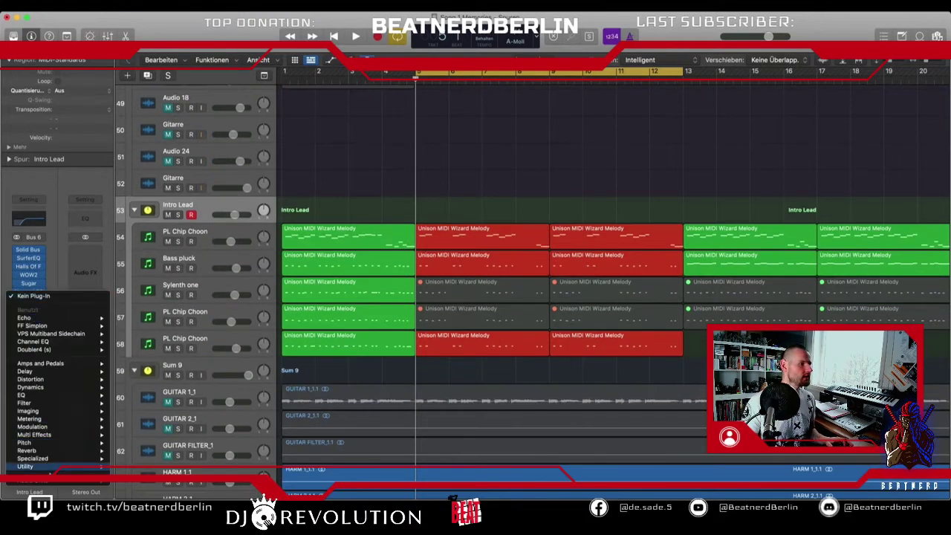
{"action": "mouse_move", "coordinate": [44, 483]}
{"action": "mouse_move", "coordinate": [153, 367]}
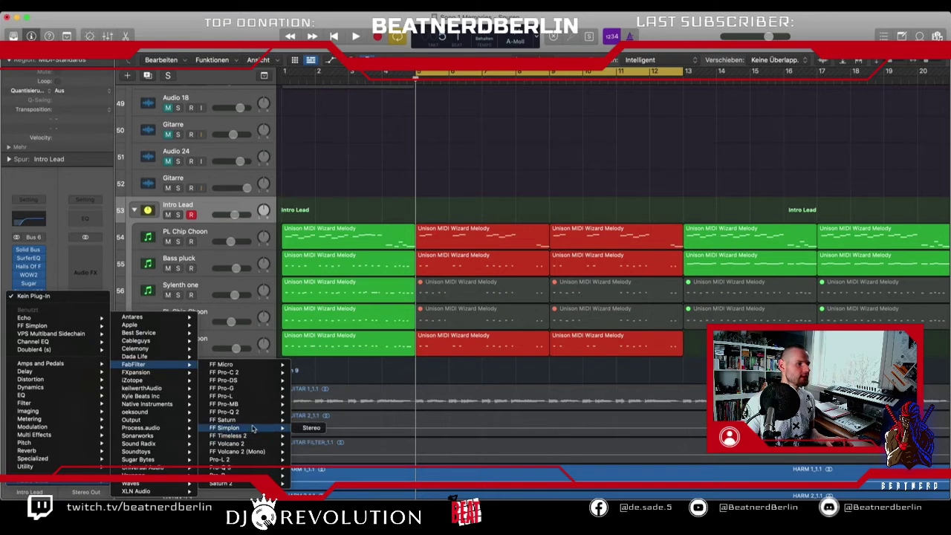
{"action": "left_click", "coordinate": [301, 428]}
{"action": "left_click_drag", "start_coordinate": [429, 140], "coordinate": [409, 265]}
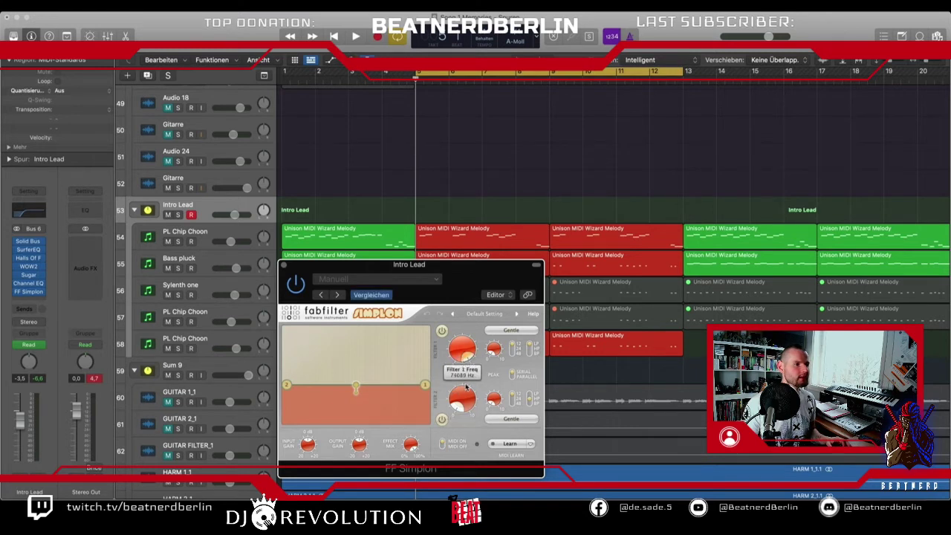
- Lower FF Simplon's Filter 1 frequency to about 1292 Hz on the Intro Lead stack while auditioning it, and close the plug-in
{"action": "left_click_drag", "start_coordinate": [466, 360], "coordinate": [464, 348]}
{"action": "key", "text": "space"}
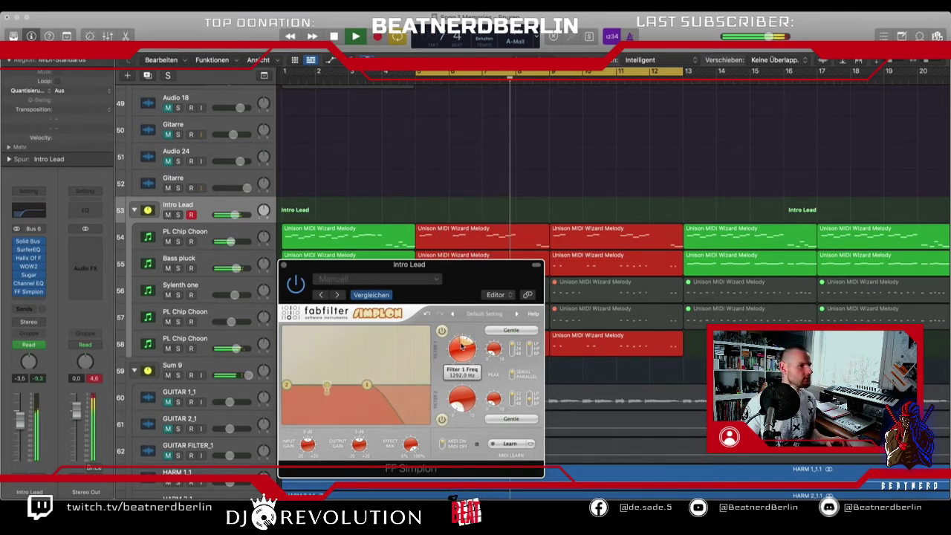
{"action": "key", "text": "space"}
{"action": "left_click", "coordinate": [284, 264]}
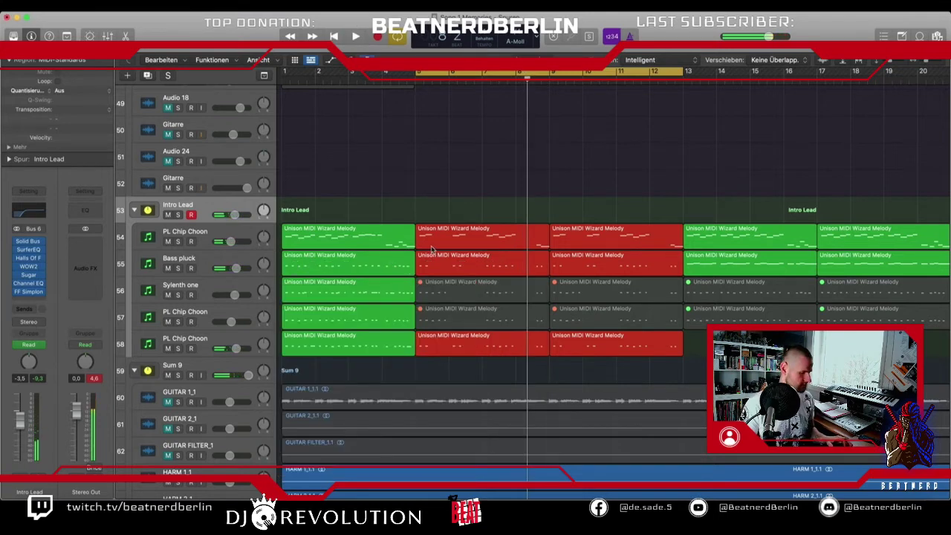
- Automate the FF Simplon bypass on the Intro Lead stack: bypassed before bar 5, active until bar 13 and bypassed again from there
{"action": "key", "text": "a"}
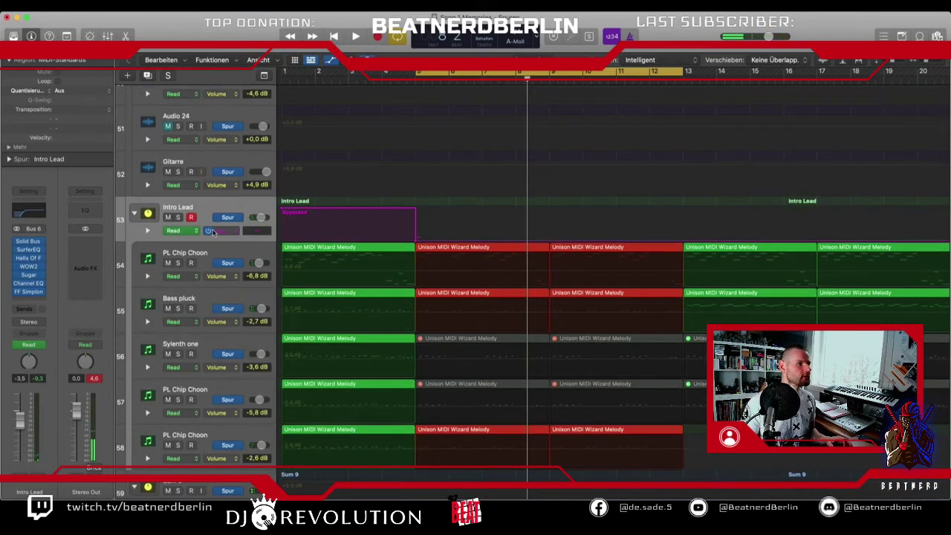
{"action": "left_click", "coordinate": [223, 233]}
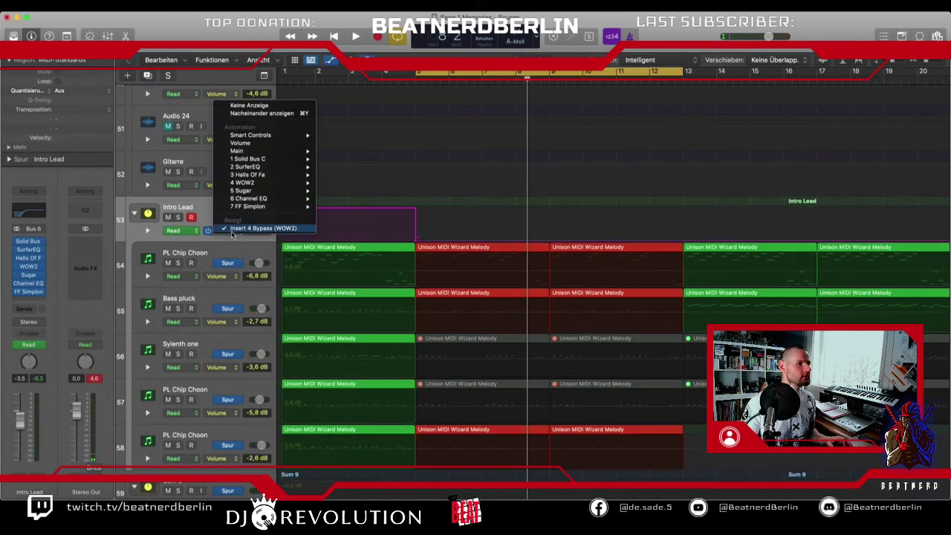
{"action": "mouse_move", "coordinate": [253, 151]}
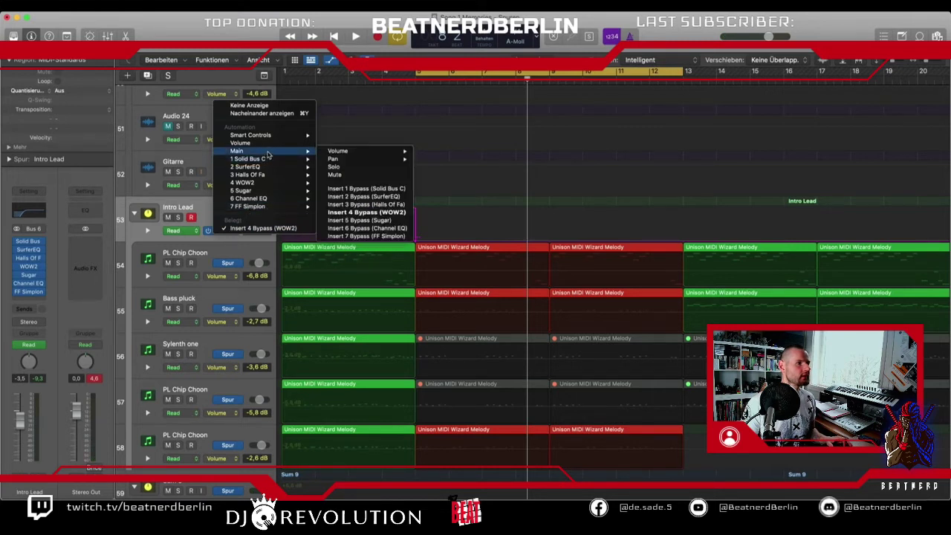
{"action": "left_click", "coordinate": [366, 223]}
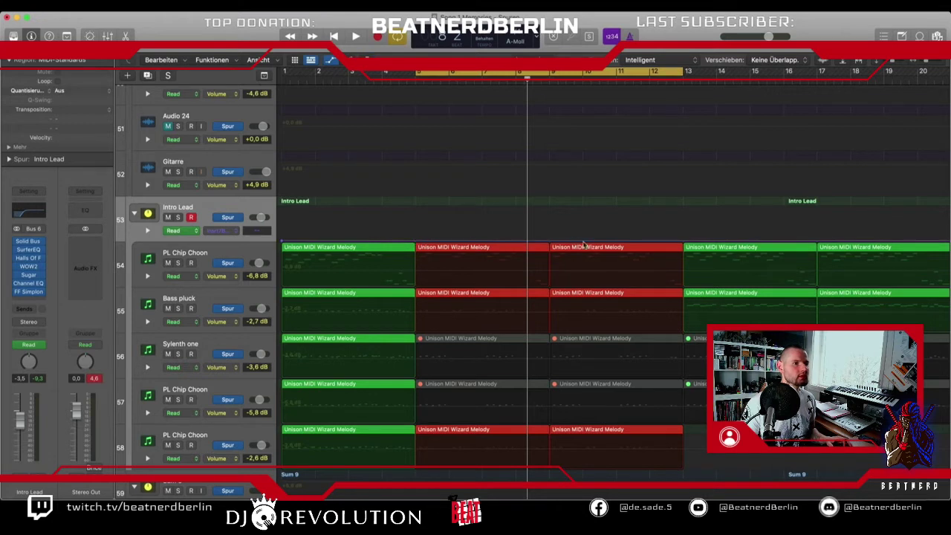
{"action": "left_click", "coordinate": [683, 243]}
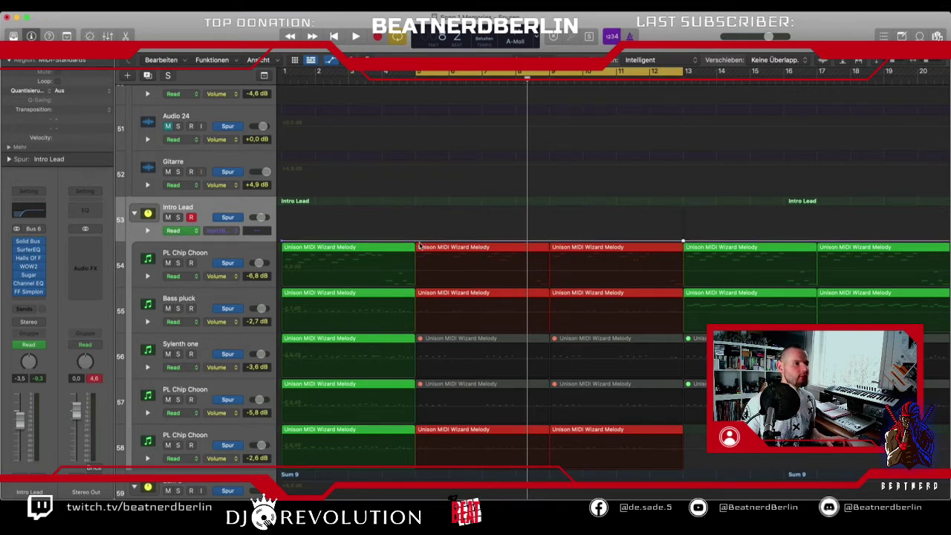
{"action": "mouse_move", "coordinate": [512, 243]}
{"action": "left_mouse_down"}
{"action": "mouse_move", "coordinate": [524, 211]}
{"action": "mouse_move", "coordinate": [520, 243]}
{"action": "left_mouse_up"}
{"action": "left_click_drag", "start_coordinate": [376, 228], "coordinate": [421, 212]}
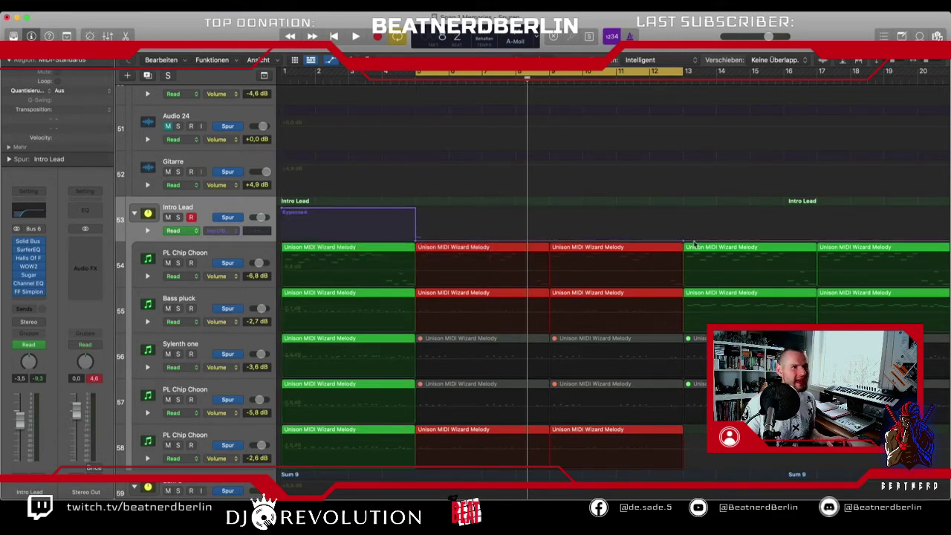
{"action": "left_click_drag", "start_coordinate": [694, 243], "coordinate": [684, 211]}
- Turn off the cycle range and play the song from about bar 4
{"action": "left_click", "coordinate": [581, 73]}
{"action": "left_click", "coordinate": [384, 75]}
{"action": "key", "text": "space"}
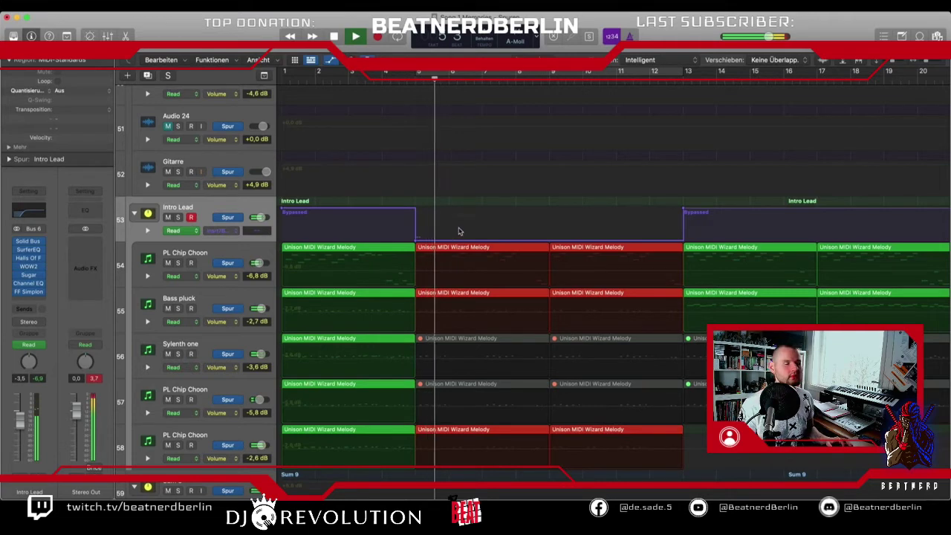
- Review the bass, pad, drum and riser tracks across the arrangement during playback, up to the section at bar 25
{"action": "scroll", "coordinate": [461, 223], "scroll_direction": "up", "scroll_amount": 10}
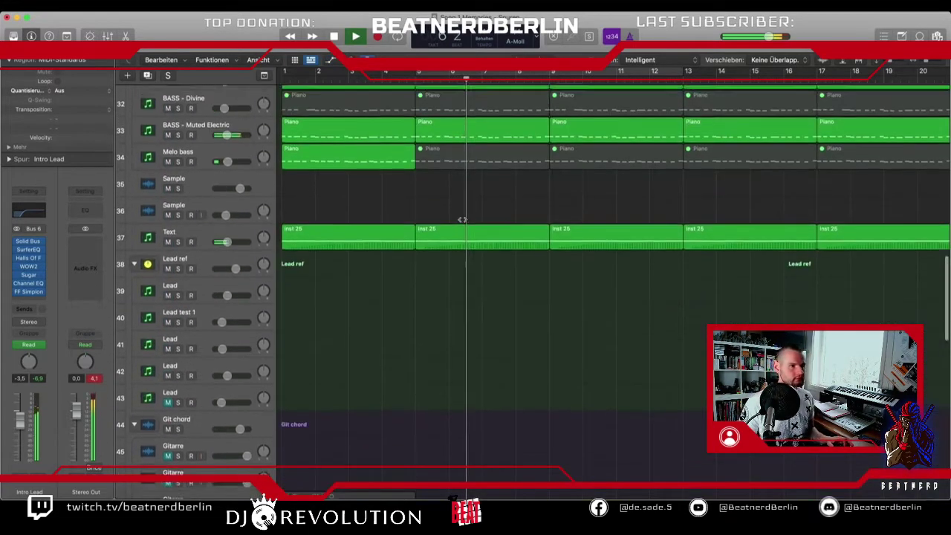
{"action": "scroll", "coordinate": [462, 220], "scroll_direction": "up", "scroll_amount": 4}
{"action": "scroll", "coordinate": [438, 253], "scroll_direction": "up", "scroll_amount": 4}
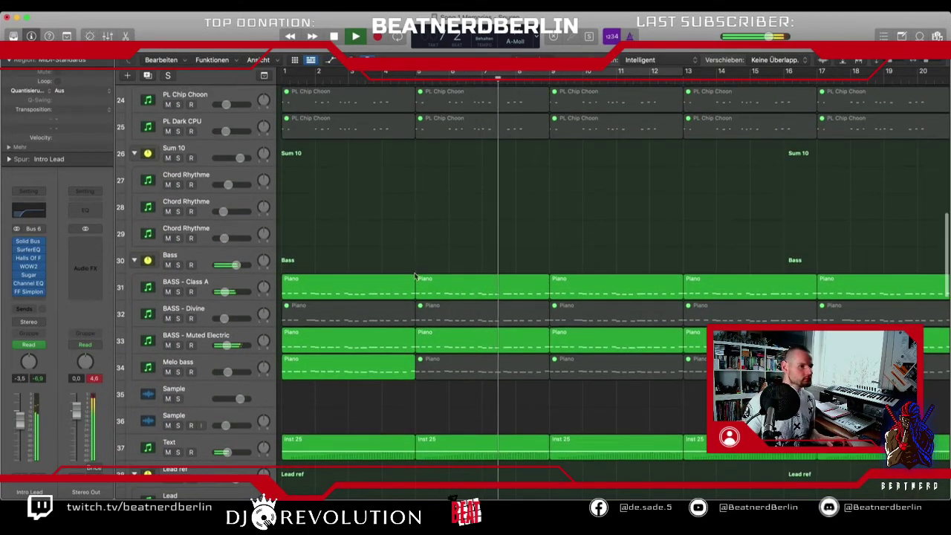
{"action": "scroll", "coordinate": [414, 277], "scroll_direction": "up", "scroll_amount": 2}
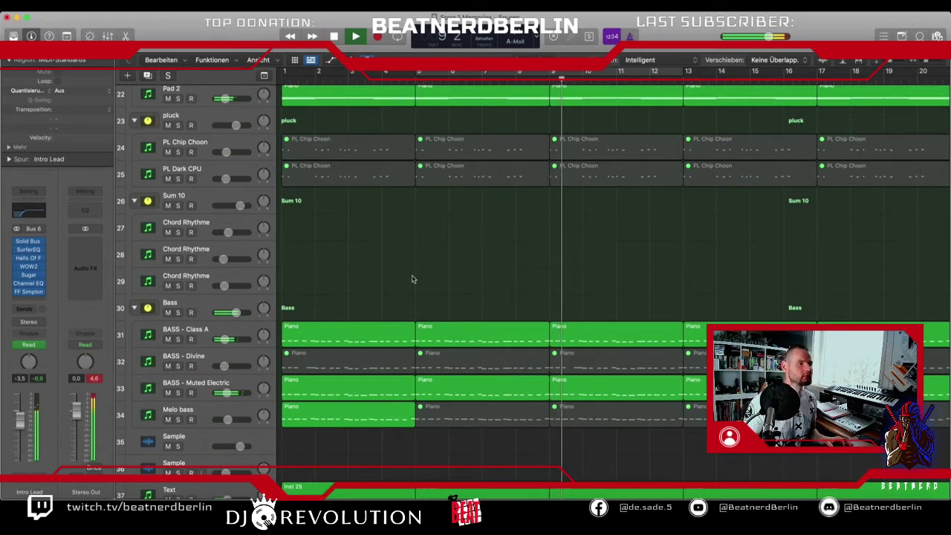
{"action": "scroll", "coordinate": [412, 279], "scroll_direction": "up", "scroll_amount": 3}
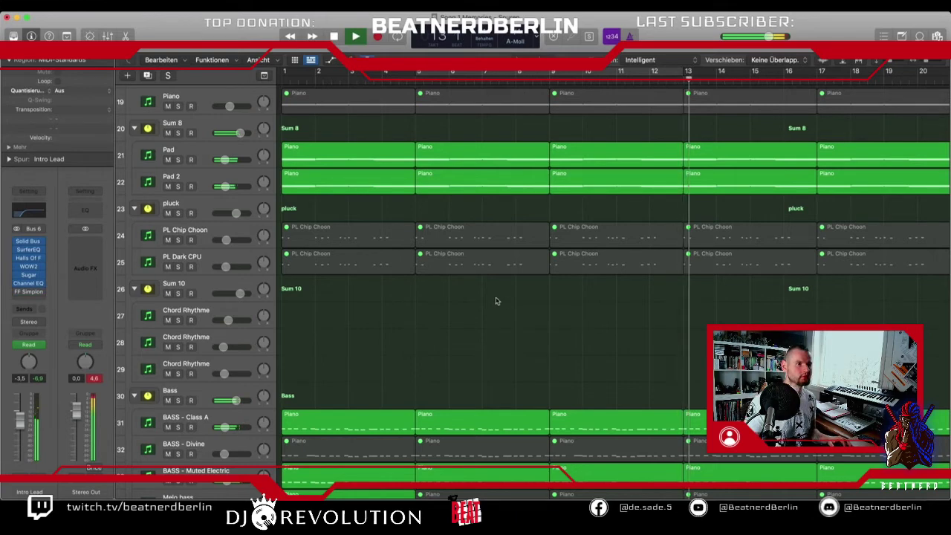
{"action": "scroll", "coordinate": [498, 301], "scroll_direction": "up", "scroll_amount": 10}
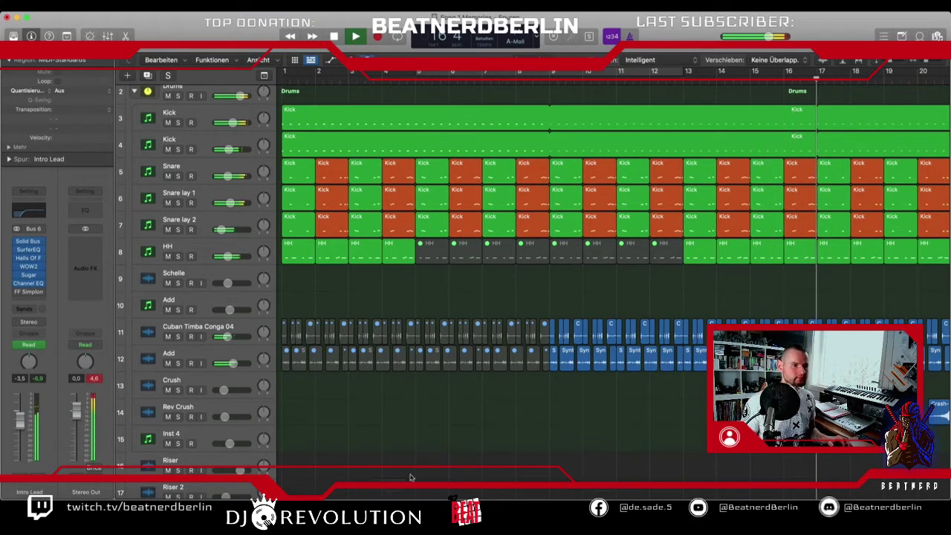
{"action": "scroll", "coordinate": [523, 393], "scroll_direction": "right", "scroll_amount": 10}
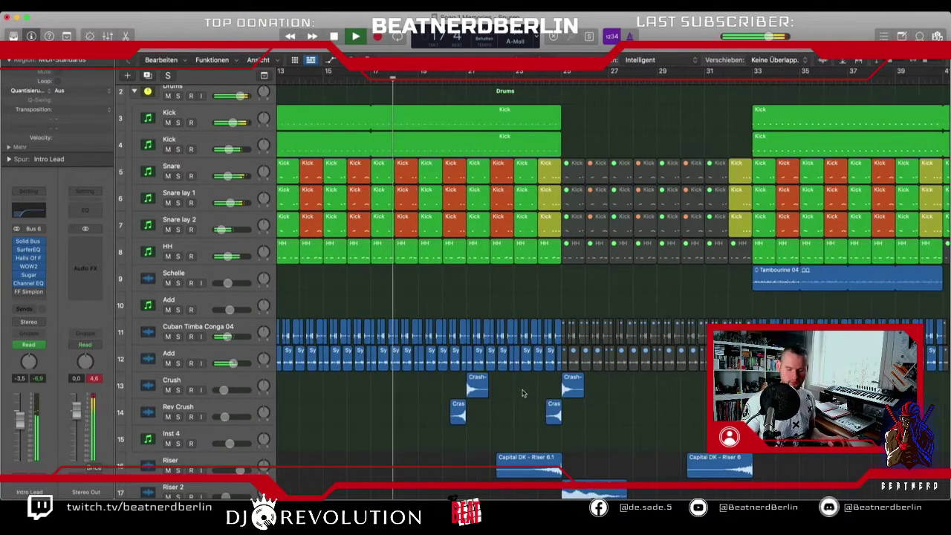
{"action": "scroll", "coordinate": [523, 390], "scroll_direction": "down", "scroll_amount": 3}
{"action": "scroll", "coordinate": [523, 390], "scroll_direction": "right", "scroll_amount": 3}
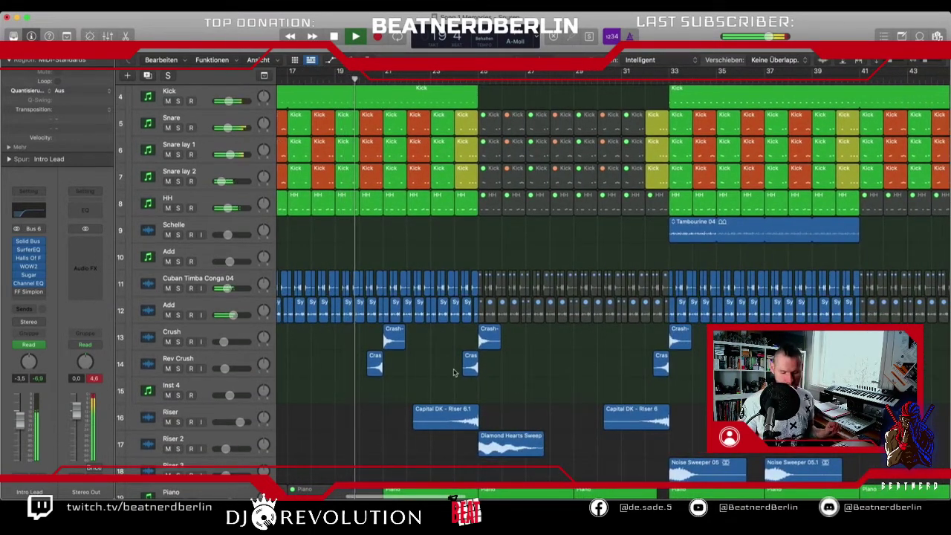
{"action": "scroll", "coordinate": [455, 376], "scroll_direction": "down", "scroll_amount": 4}
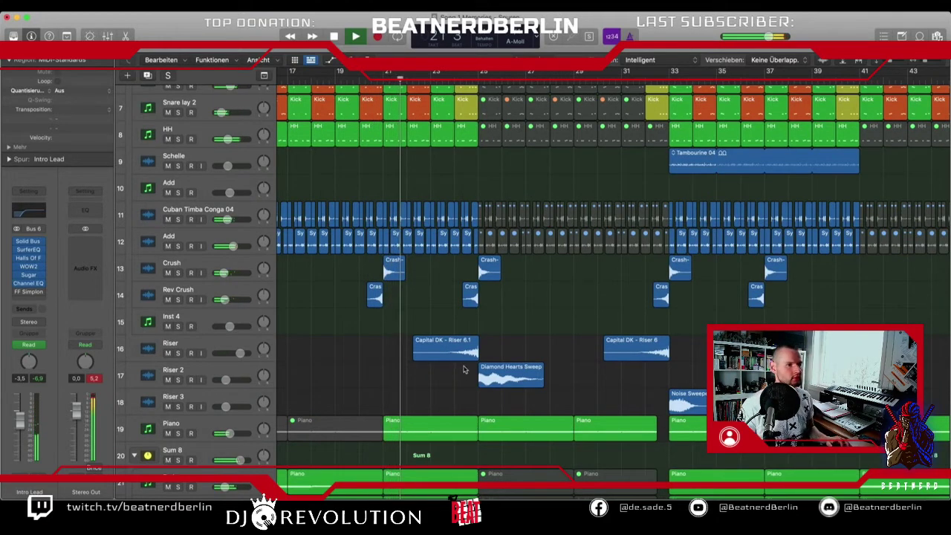
{"action": "scroll", "coordinate": [457, 379], "scroll_direction": "down", "scroll_amount": 3}
{"action": "scroll", "coordinate": [449, 370], "scroll_direction": "down", "scroll_amount": 3}
- Try unmuting the two Pad regions at bars 25 and 29, briefly soloing the Pad track to hear them
{"action": "left_click", "coordinate": [516, 376]}
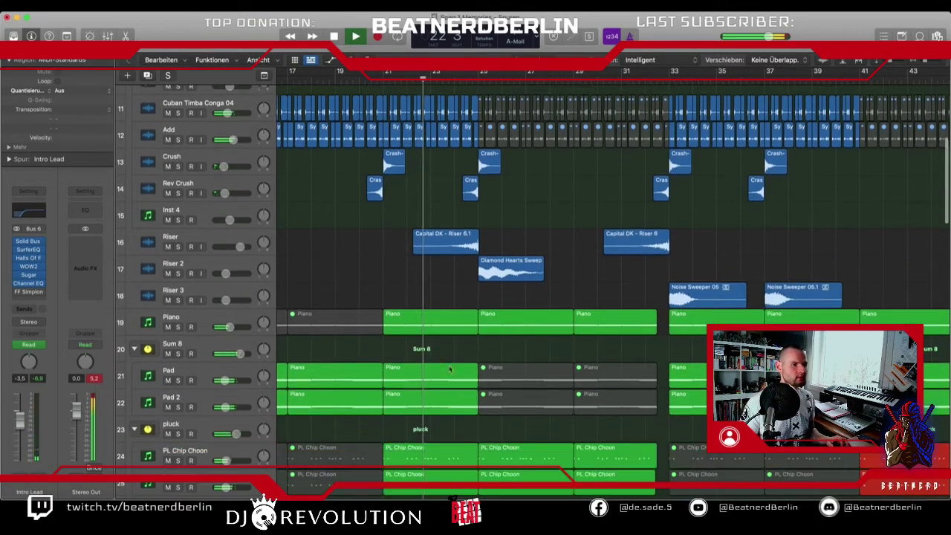
{"action": "key", "text": "ctrl+m"}
{"action": "key", "text": "Right"}
{"action": "key", "text": "ctrl+m"}
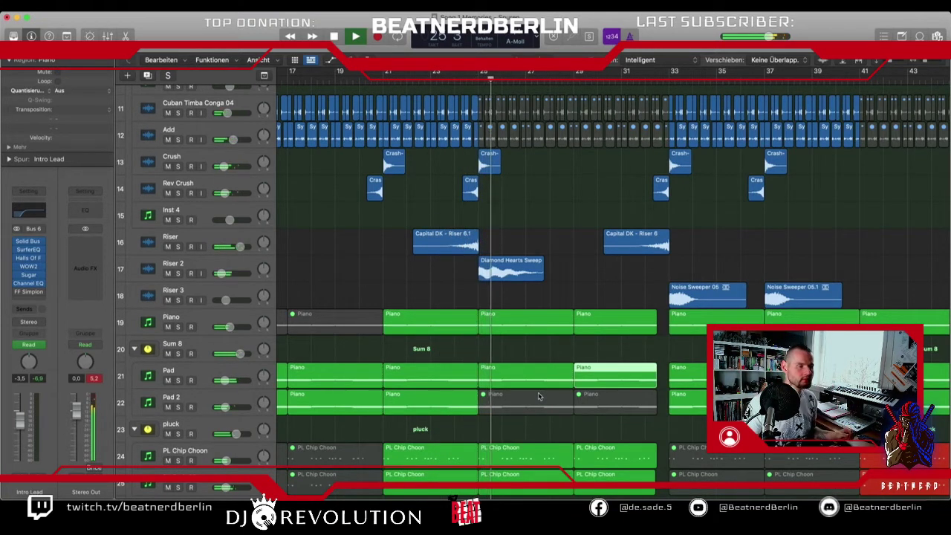
{"action": "left_click", "coordinate": [177, 380]}
{"action": "left_click", "coordinate": [177, 380]}
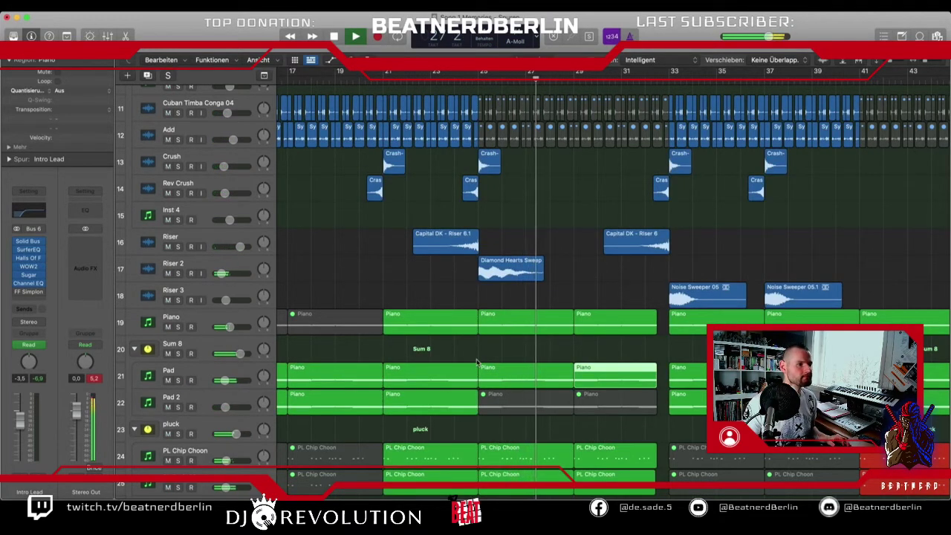
- Stop playback and mute both Pad regions at bars 25 and 29 again
{"action": "scroll", "coordinate": [474, 363], "scroll_direction": "down", "scroll_amount": 3}
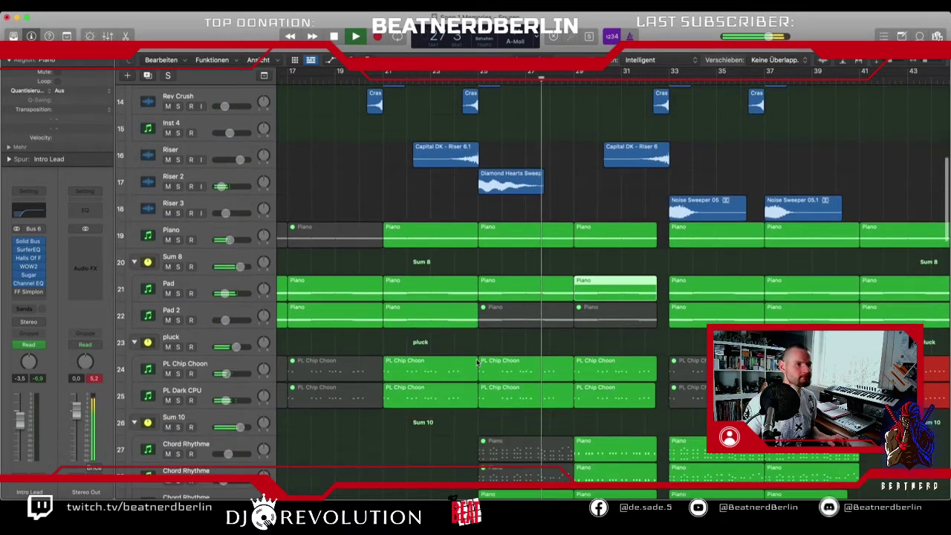
{"action": "key", "text": "space"}
{"action": "left_click", "coordinate": [517, 287]}
{"action": "left_click", "coordinate": [584, 290], "text": "shift"}
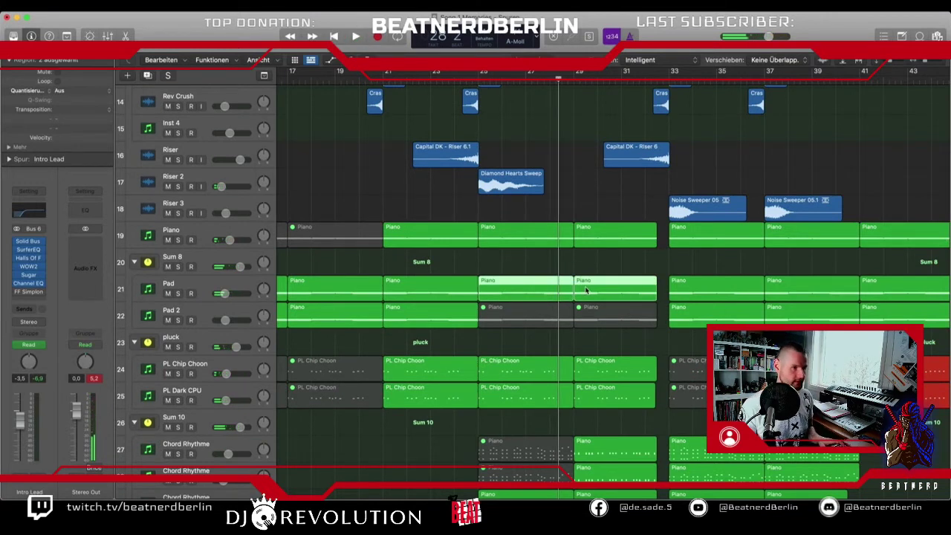
{"action": "key", "text": "ctrl+m"}
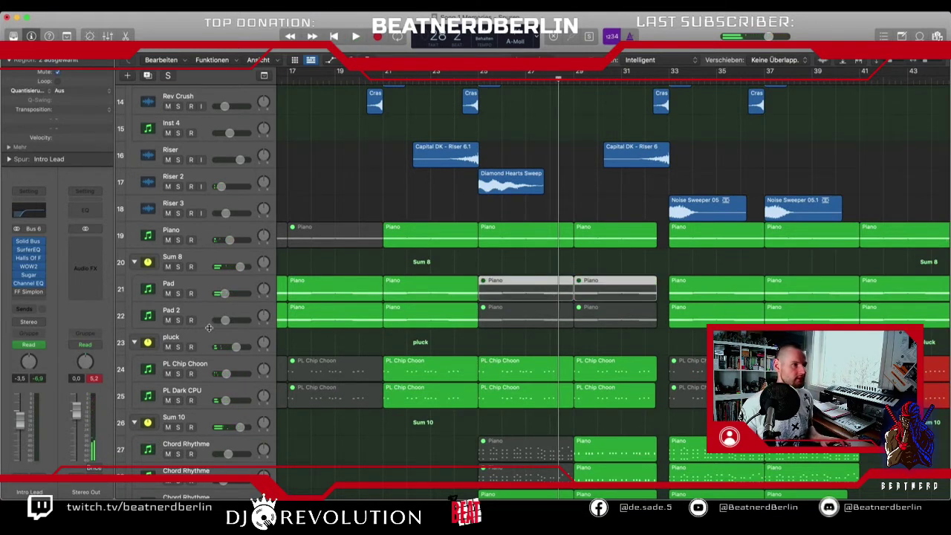
- Listen to the Sum 8 stack and the Piano track soloed in turn, from around bar 21, and clear the solos
{"action": "left_click", "coordinate": [178, 267]}
{"action": "key", "text": "space"}
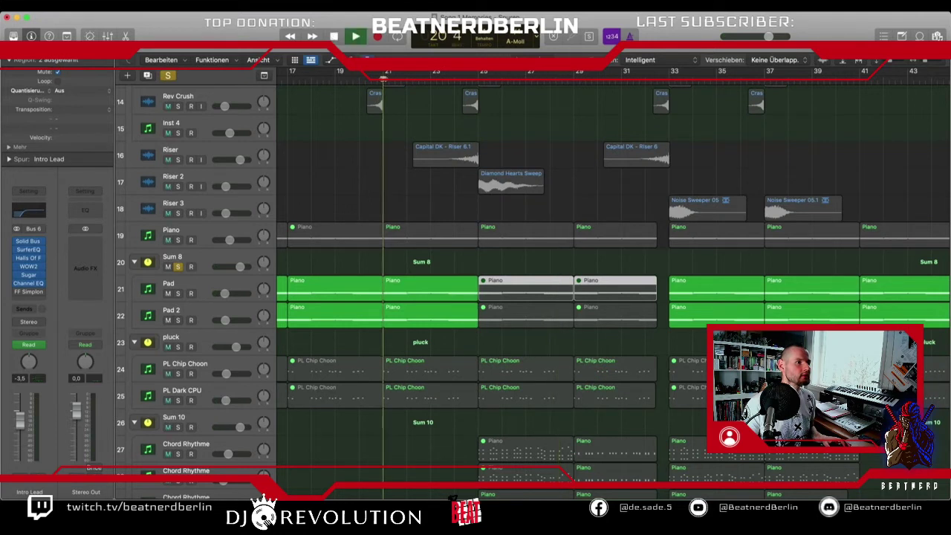
{"action": "left_click", "coordinate": [178, 267]}
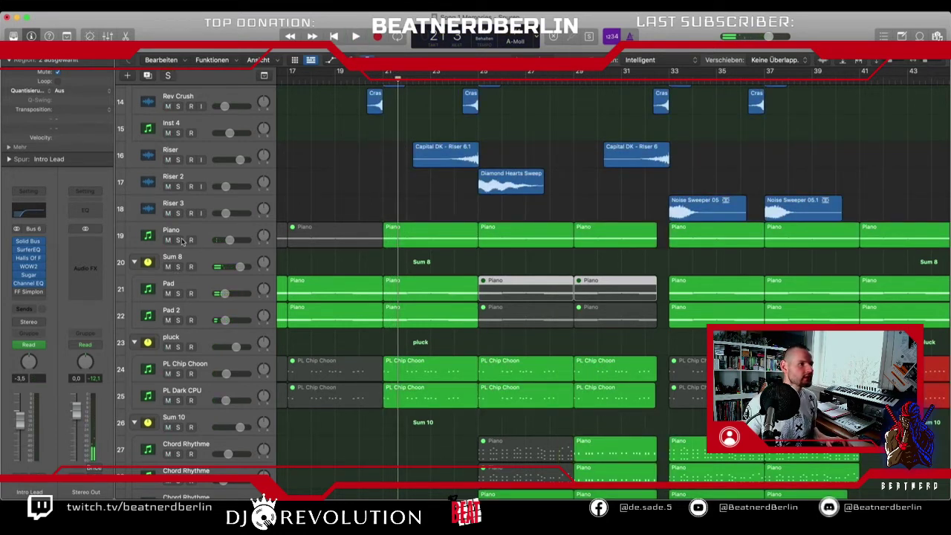
{"action": "left_click", "coordinate": [178, 240]}
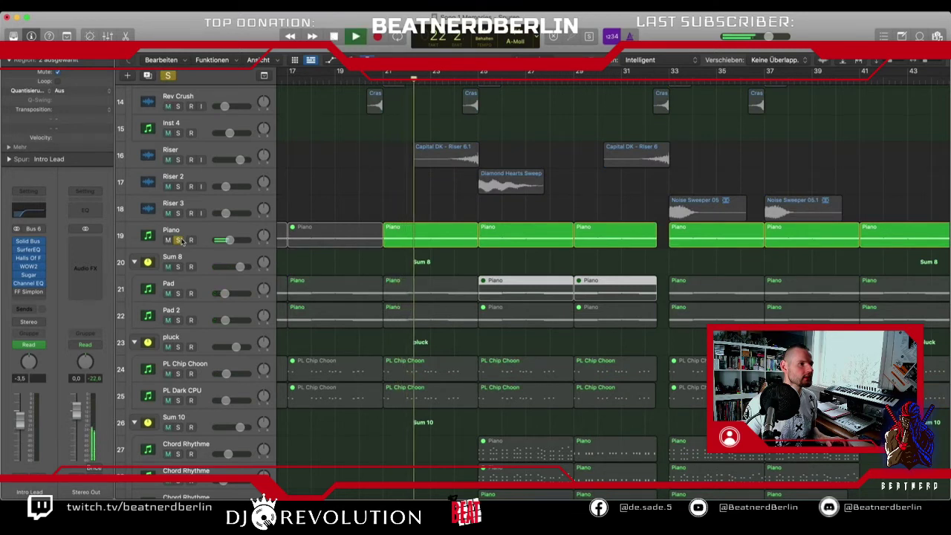
{"action": "left_click", "coordinate": [178, 240]}
- Play on in the full mix and compare the section from bar 25 with the Piano track muted and unmuted
{"action": "key", "text": "space"}
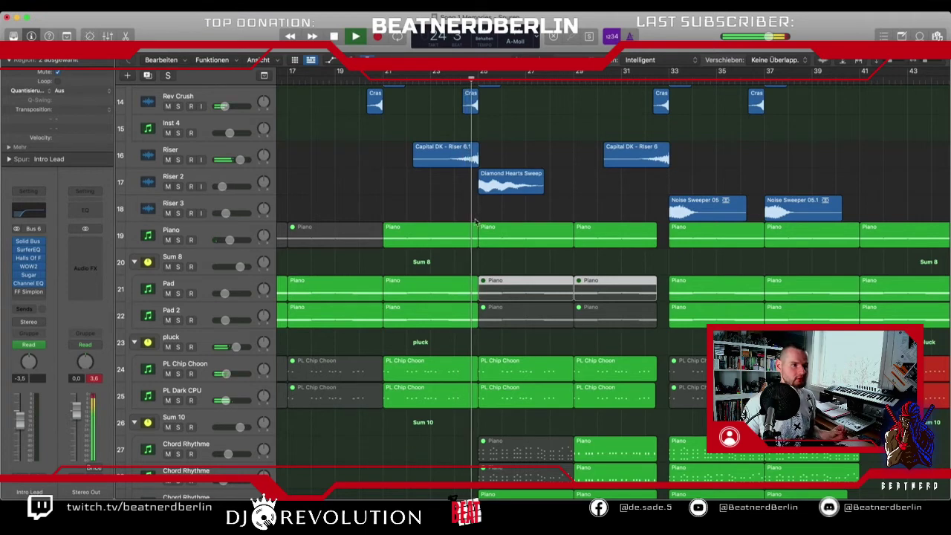
{"action": "key", "text": "s"}
{"action": "key", "text": "s"}
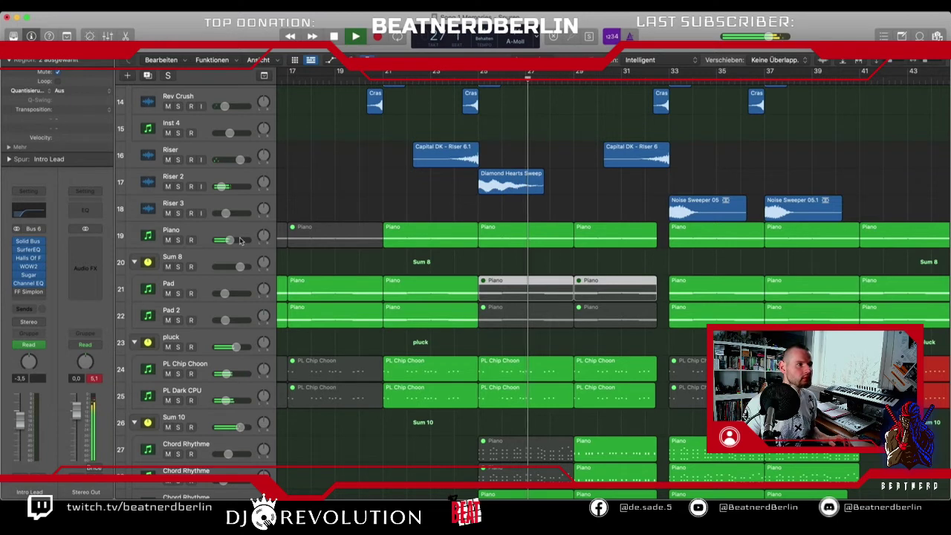
{"action": "left_click", "coordinate": [168, 240]}
{"action": "left_click", "coordinate": [168, 240]}
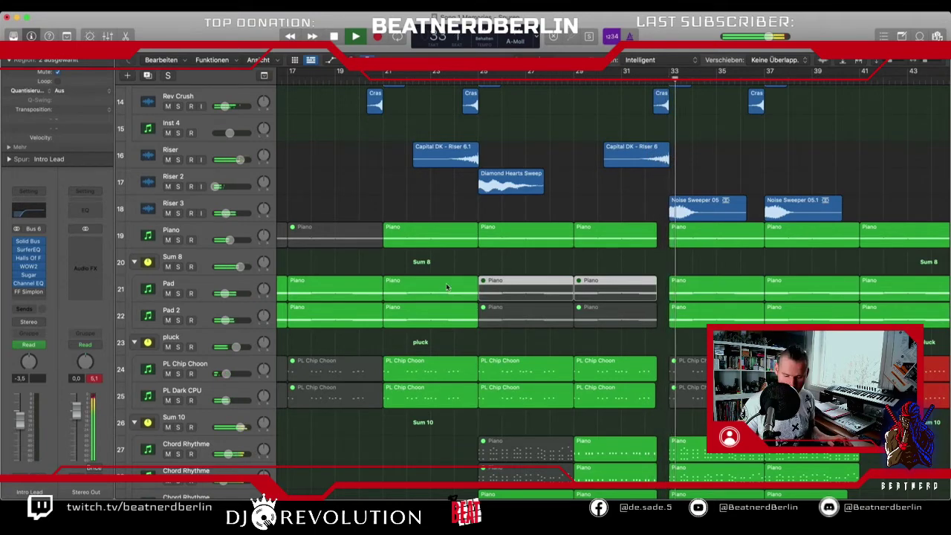
- Stop playback, duplicate Lead track 42 and set the cycle range to bars 33 through 40
{"action": "scroll", "coordinate": [438, 292], "scroll_direction": "right", "scroll_amount": 3}
{"action": "scroll", "coordinate": [447, 288], "scroll_direction": "down", "scroll_amount": 3}
{"action": "scroll", "coordinate": [447, 288], "scroll_direction": "right", "scroll_amount": 3}
{"action": "scroll", "coordinate": [448, 288], "scroll_direction": "down", "scroll_amount": 10}
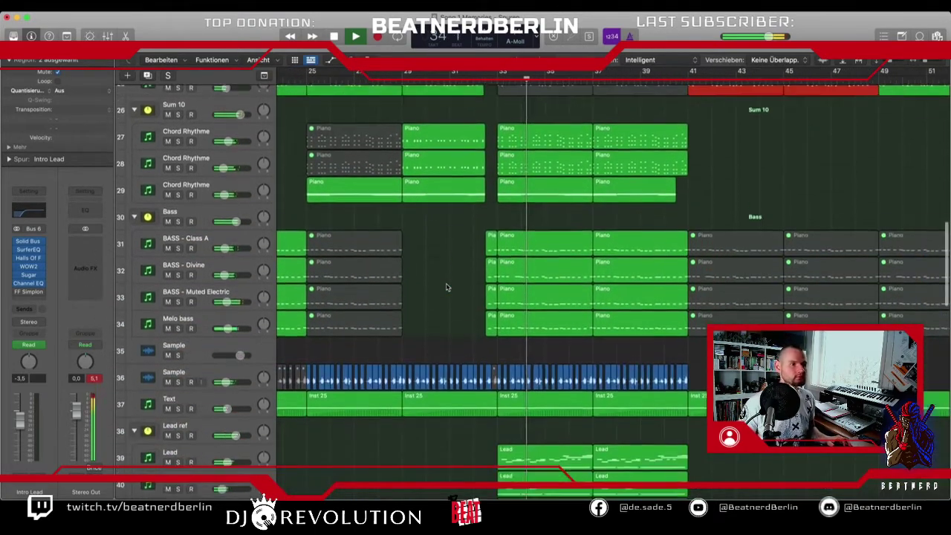
{"action": "scroll", "coordinate": [447, 287], "scroll_direction": "right", "scroll_amount": 1}
{"action": "scroll", "coordinate": [446, 287], "scroll_direction": "down", "scroll_amount": 1}
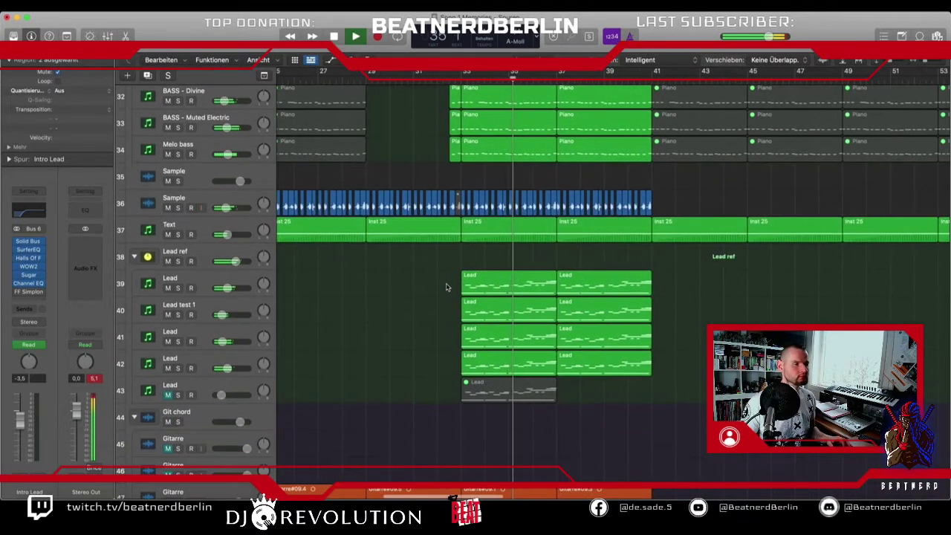
{"action": "key", "text": "space"}
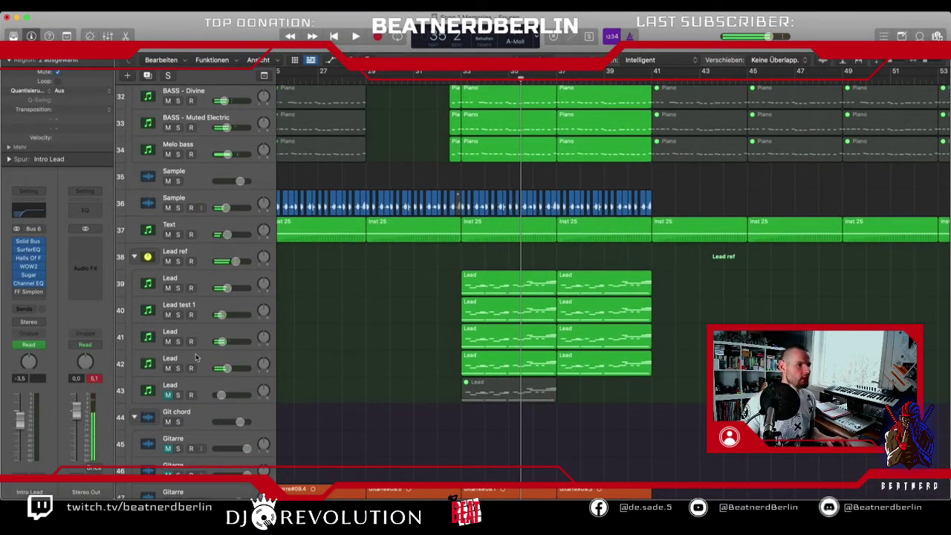
{"action": "left_click", "coordinate": [196, 358]}
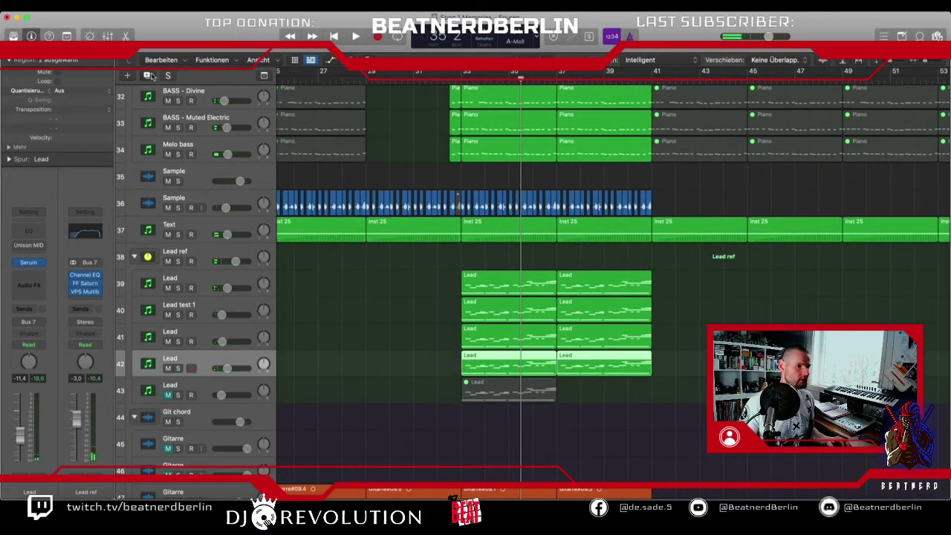
{"action": "key", "text": "super+d"}
{"action": "left_click_drag", "start_coordinate": [465, 72], "coordinate": [652, 73]}
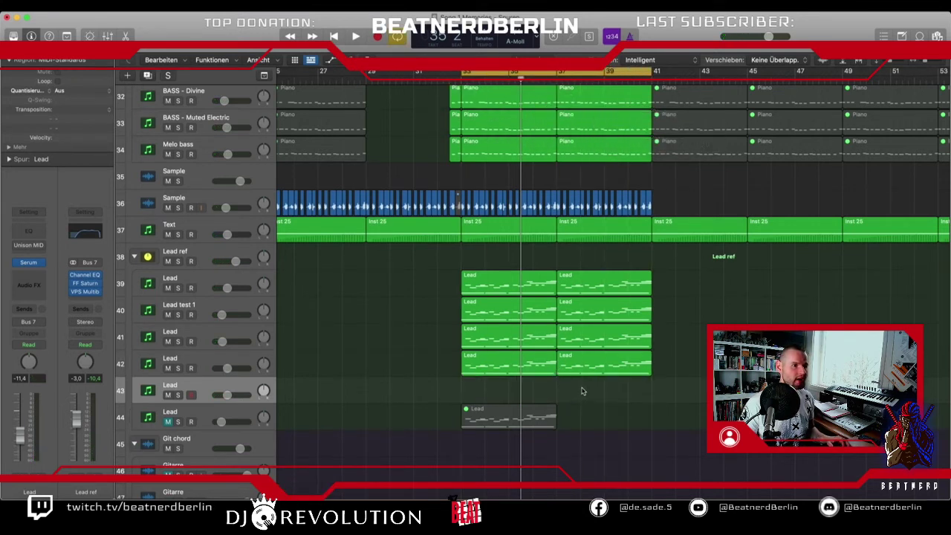
- Copy the two Lead regions at bars 33 and 37 from the track above onto the new Lead track and solo it
{"action": "left_click_drag", "start_coordinate": [578, 392], "coordinate": [549, 363]}
{"action": "left_click_drag", "start_coordinate": [500, 376], "coordinate": [502, 378]}
{"action": "left_click", "coordinate": [178, 395]}
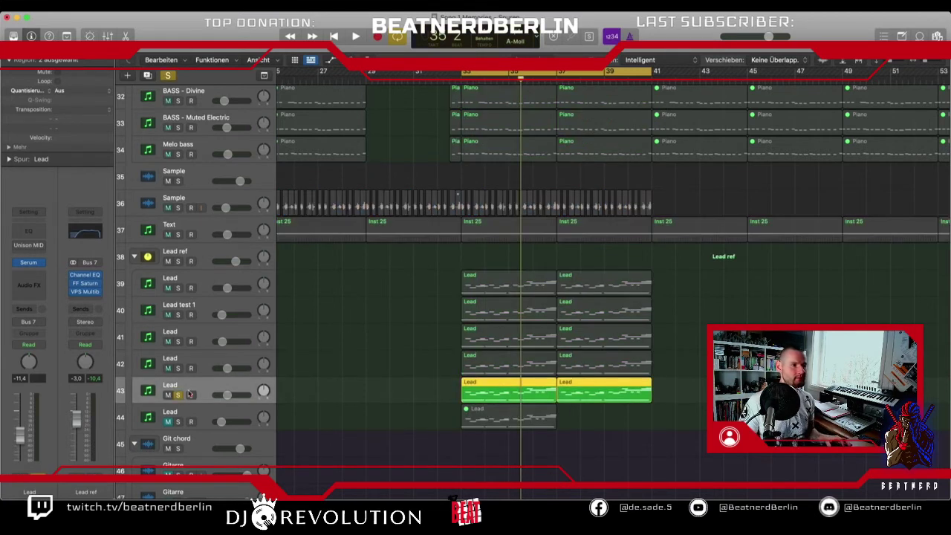
- Arm Lead track 43 for recording, open its Serum and load the preset Lead - Around the world Lead 02 from the Serum Daft collection
{"action": "left_click", "coordinate": [191, 394]}
{"action": "key", "text": "space"}
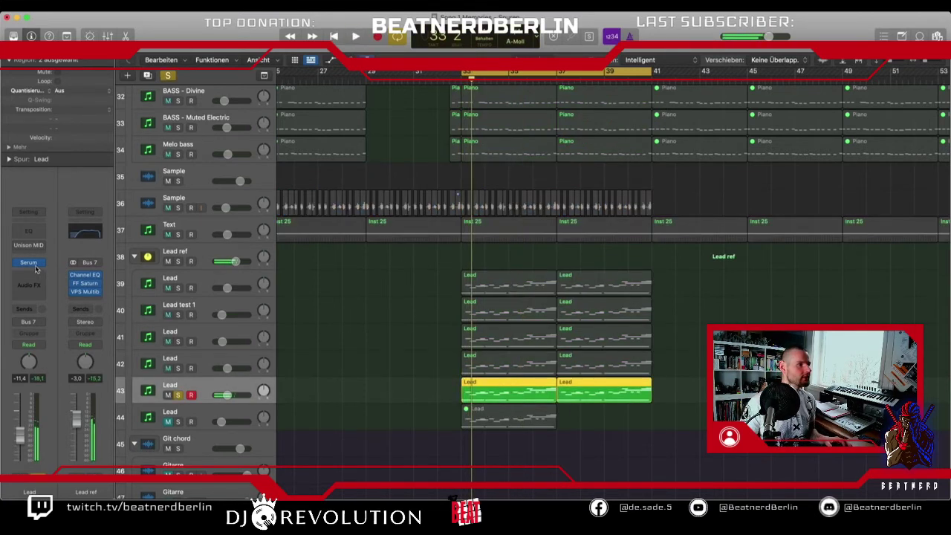
{"action": "left_click", "coordinate": [31, 263]}
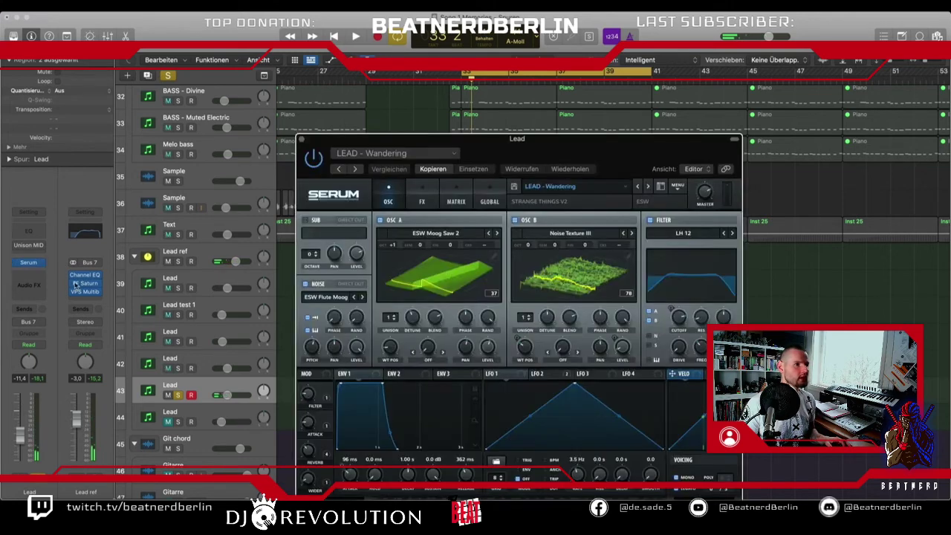
{"action": "left_click", "coordinate": [543, 203]}
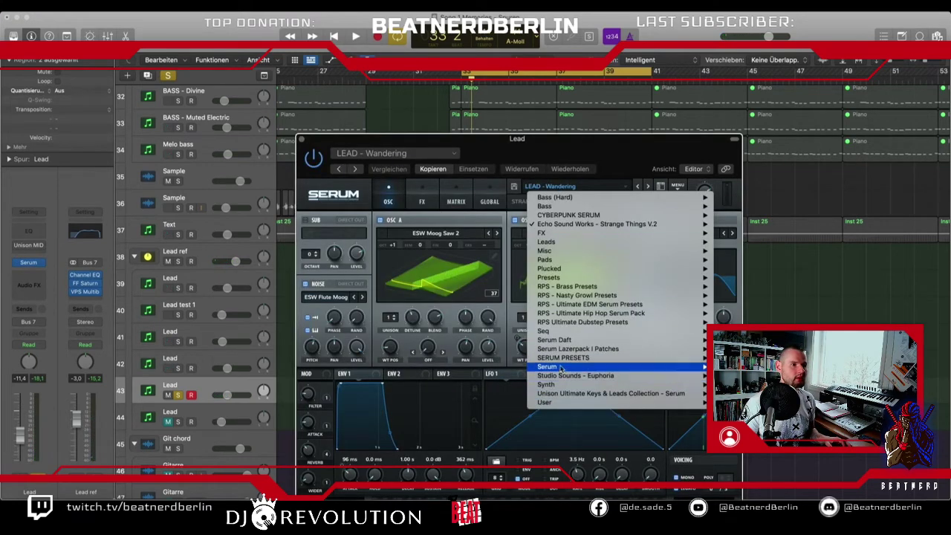
{"action": "mouse_move", "coordinate": [558, 348]}
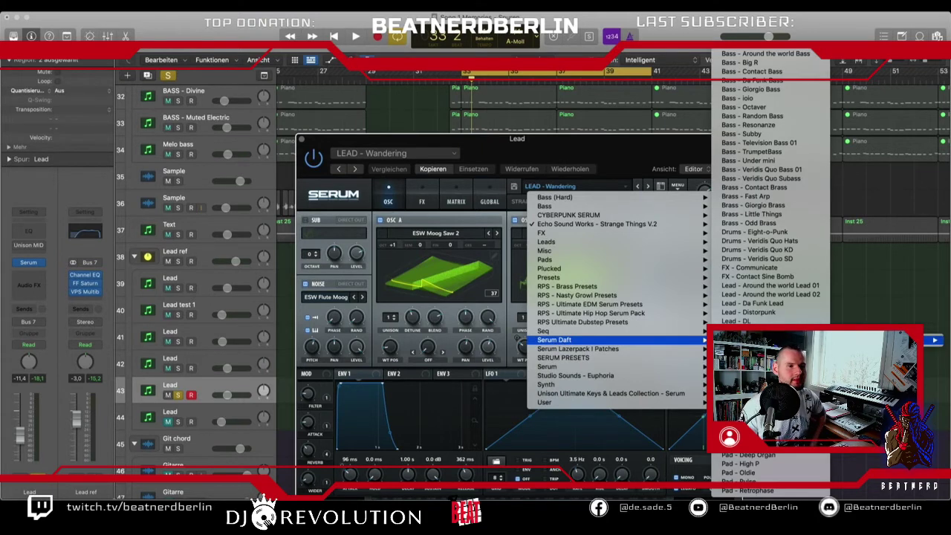
{"action": "left_click", "coordinate": [772, 294]}
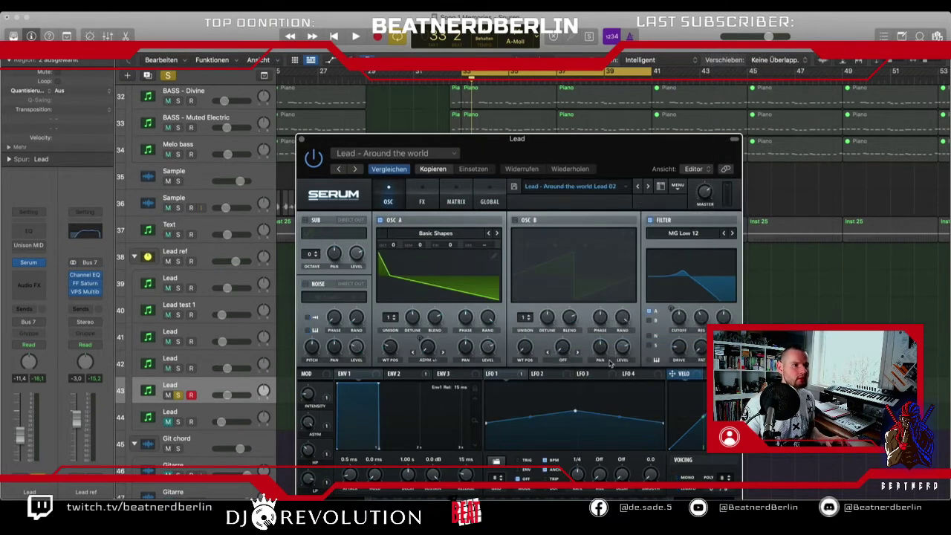
- Play the soloed lead and audition the following Serum Daft presets one by one, from Lead - Da Funk Lead to Pad - Contact pad
{"action": "left_click", "coordinate": [646, 188]}
{"action": "key", "text": "space"}
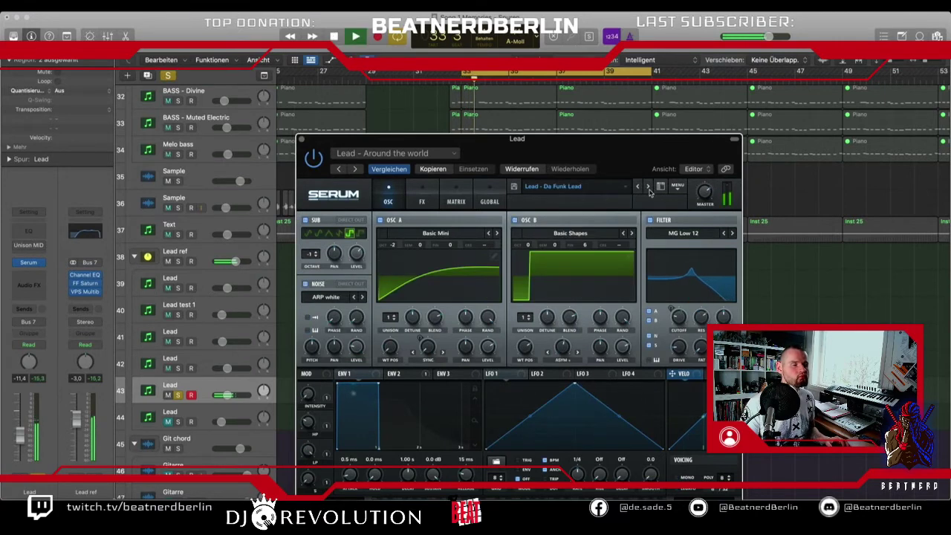
{"action": "left_click", "coordinate": [648, 188]}
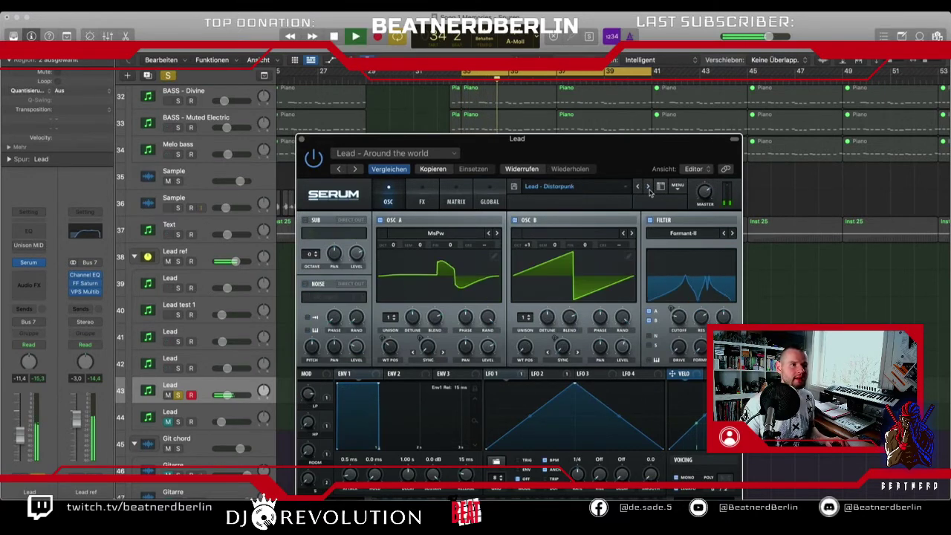
{"action": "left_click", "coordinate": [648, 188]}
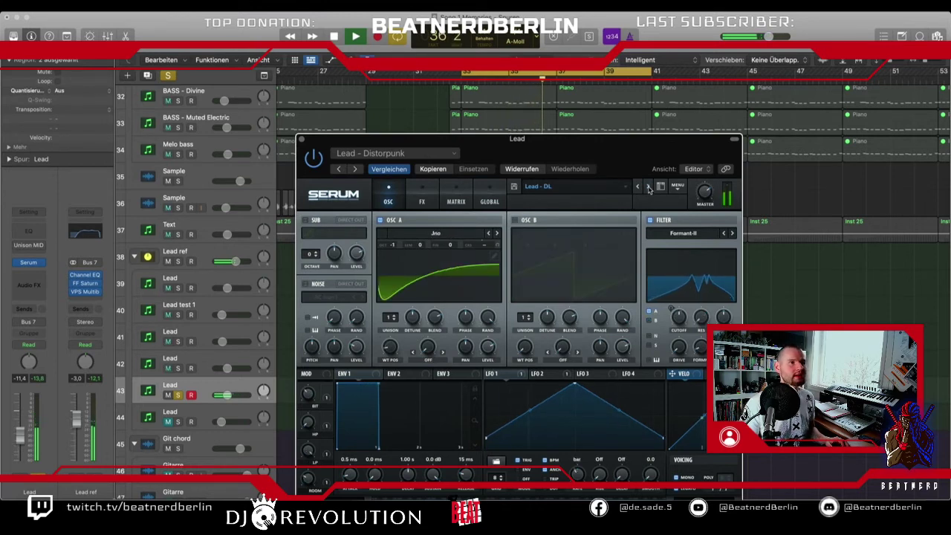
{"action": "left_click", "coordinate": [648, 188]}
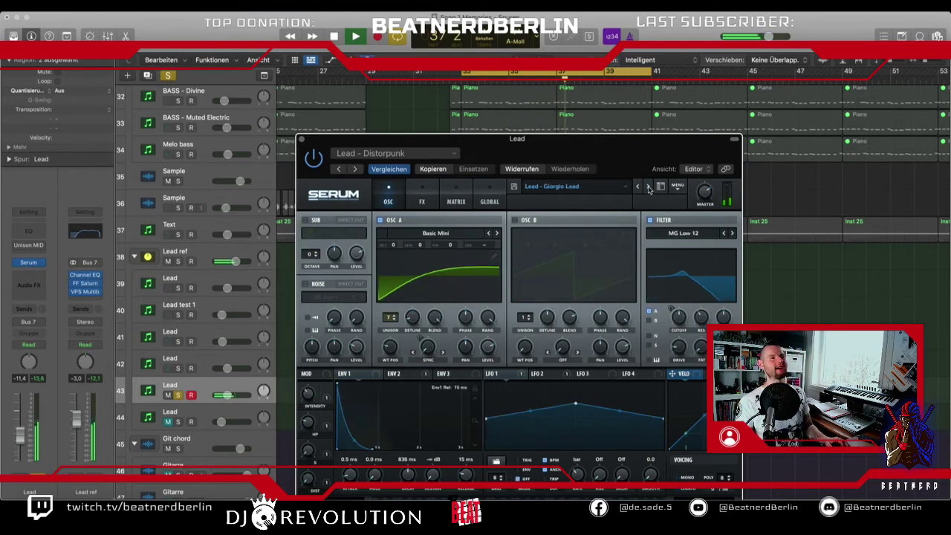
{"action": "left_click", "coordinate": [648, 188]}
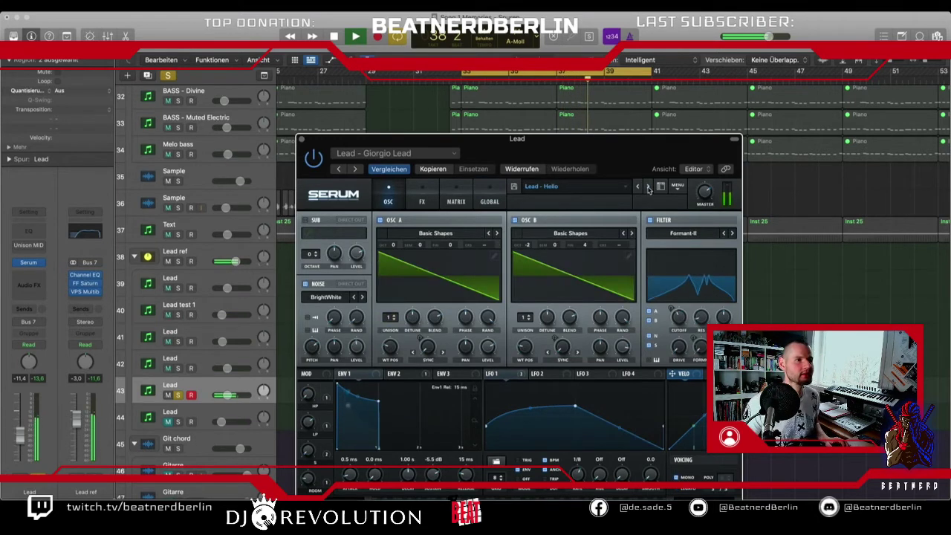
{"action": "left_click", "coordinate": [648, 188]}
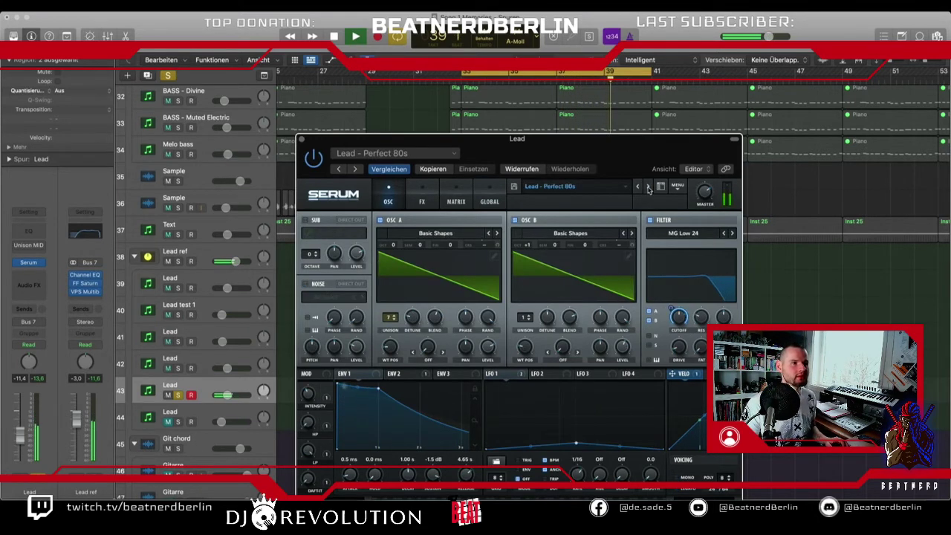
{"action": "left_click", "coordinate": [648, 188]}
{"action": "left_click", "coordinate": [649, 188]}
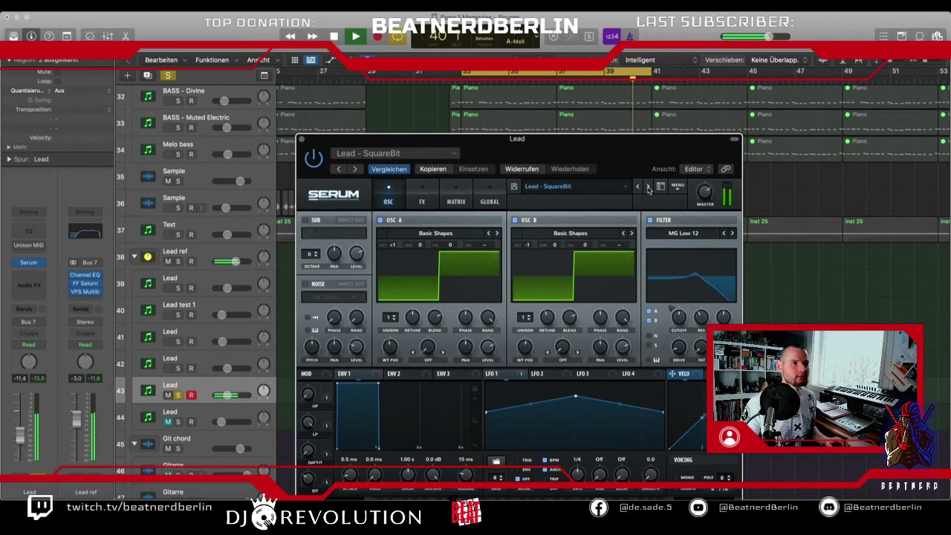
{"action": "left_click", "coordinate": [649, 188]}
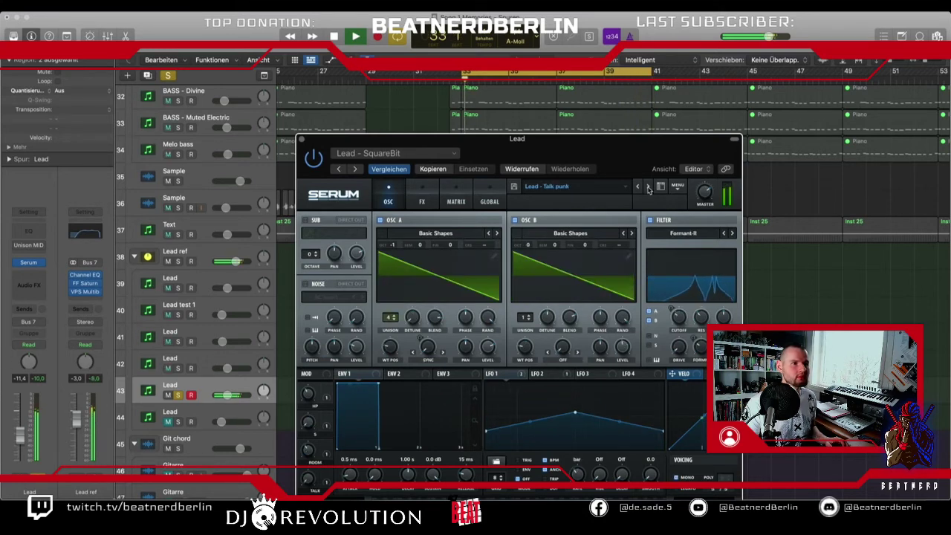
{"action": "left_click", "coordinate": [648, 188]}
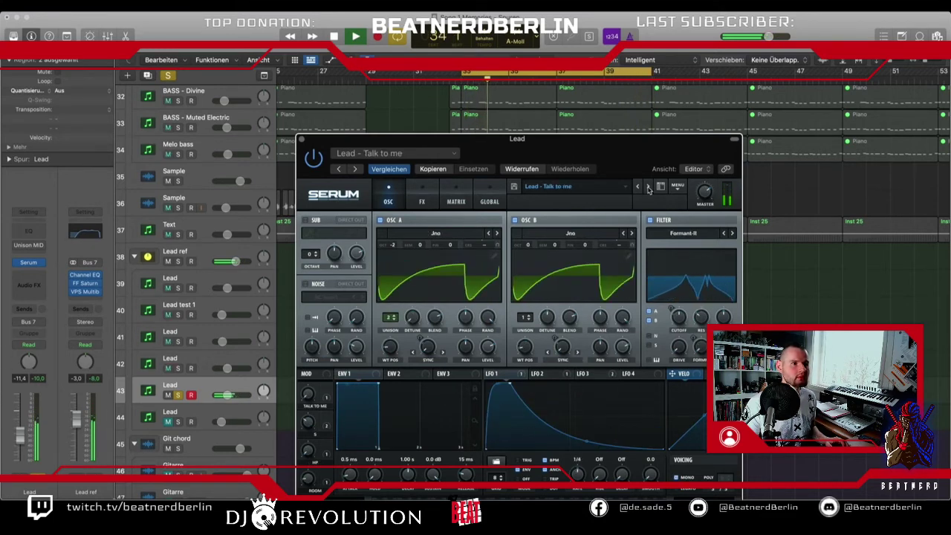
{"action": "left_click", "coordinate": [648, 188]}
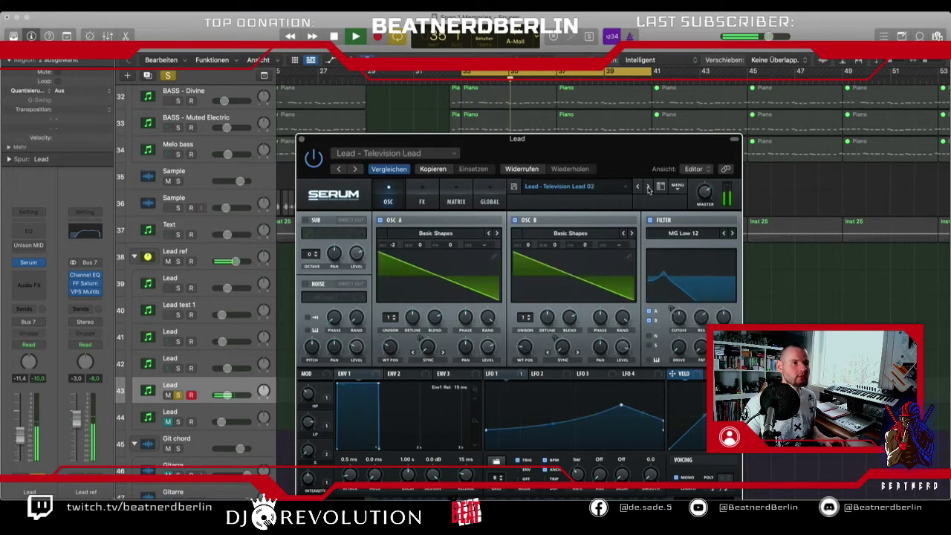
{"action": "left_click", "coordinate": [648, 188]}
{"action": "left_click", "coordinate": [648, 188]}
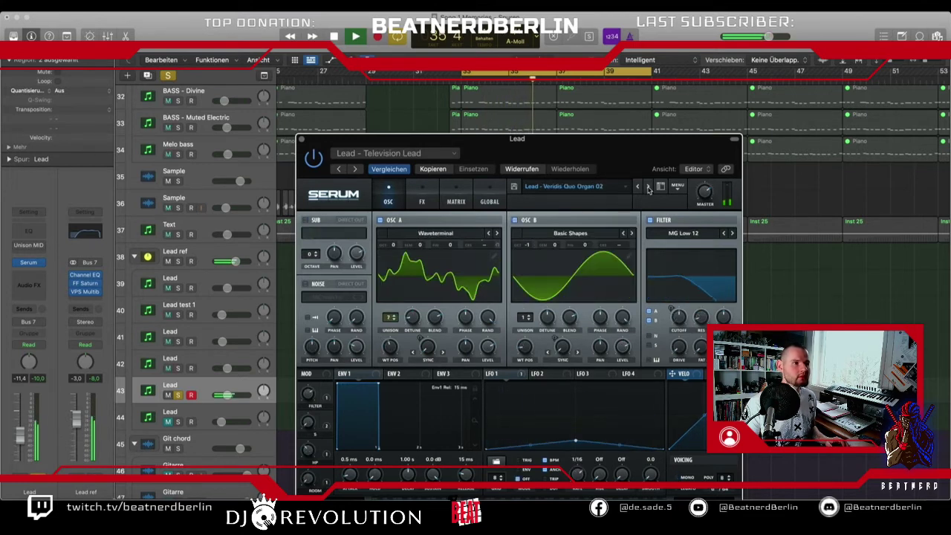
{"action": "left_click", "coordinate": [648, 189]}
{"action": "left_click", "coordinate": [648, 188]}
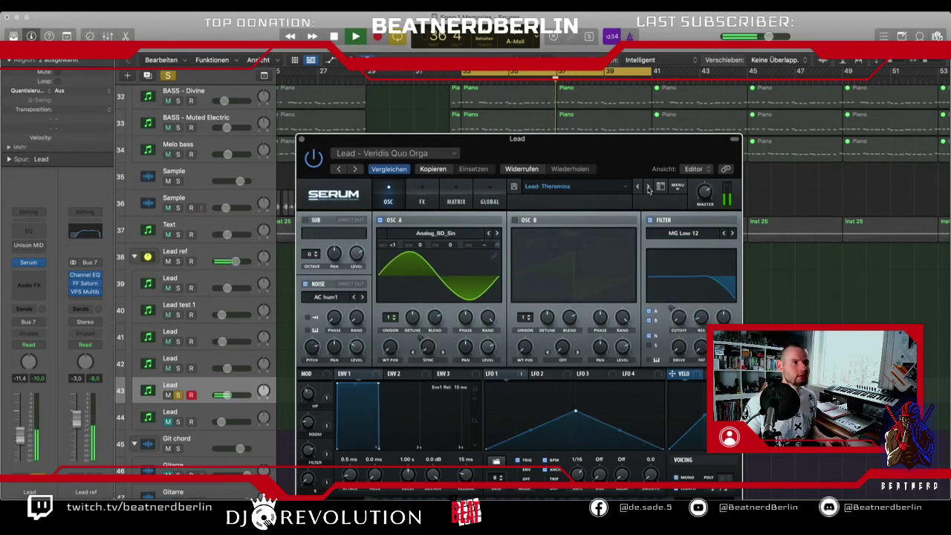
{"action": "left_click", "coordinate": [648, 188]}
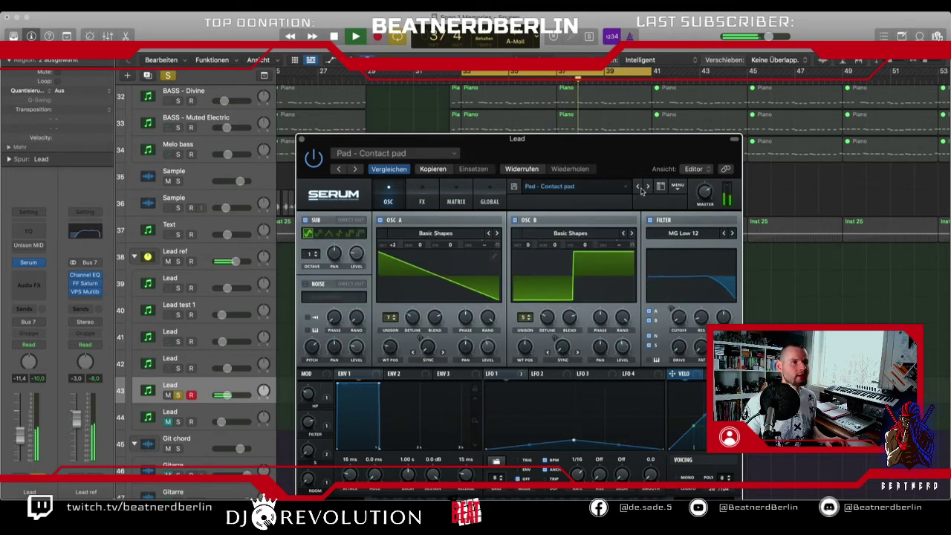
- Go back through the Serum presets to Lead - DL, stop playback and close the synth window
{"action": "left_click", "coordinate": [637, 191]}
{"action": "left_click", "coordinate": [638, 190]}
{"action": "left_click", "coordinate": [638, 190]}
{"action": "left_click", "coordinate": [638, 190]}
{"action": "left_click", "coordinate": [638, 190]}
{"action": "left_click", "coordinate": [638, 190]}
{"action": "left_click", "coordinate": [638, 190]}
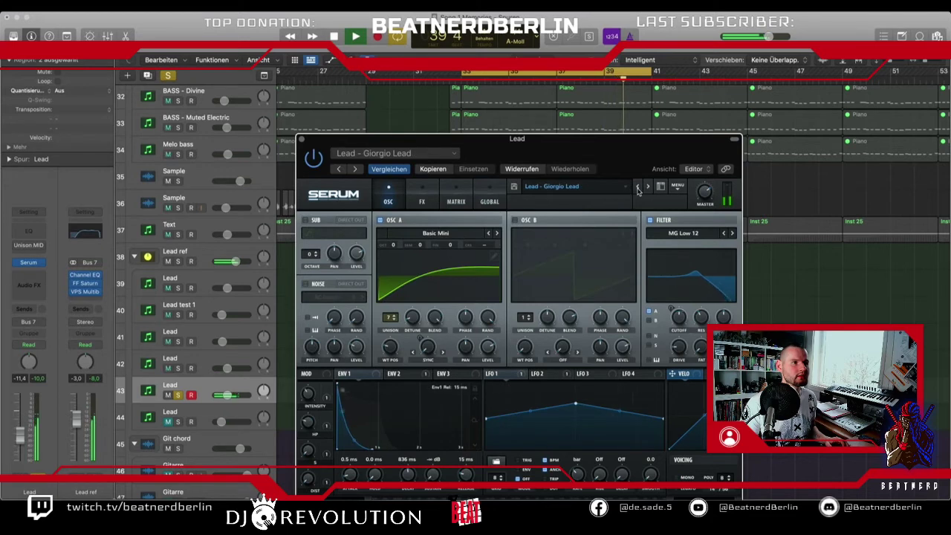
{"action": "left_click", "coordinate": [638, 190]}
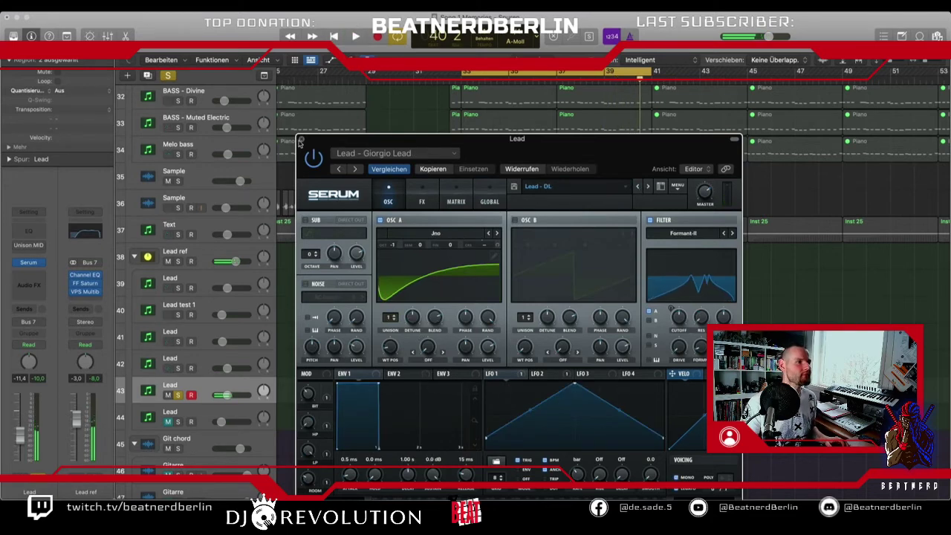
{"action": "left_click", "coordinate": [301, 140]}
- Unsolo Lead track 43 and raise its volume to about -5.2 dB while listening to the full mix from bar 32
{"action": "left_click", "coordinate": [178, 395]}
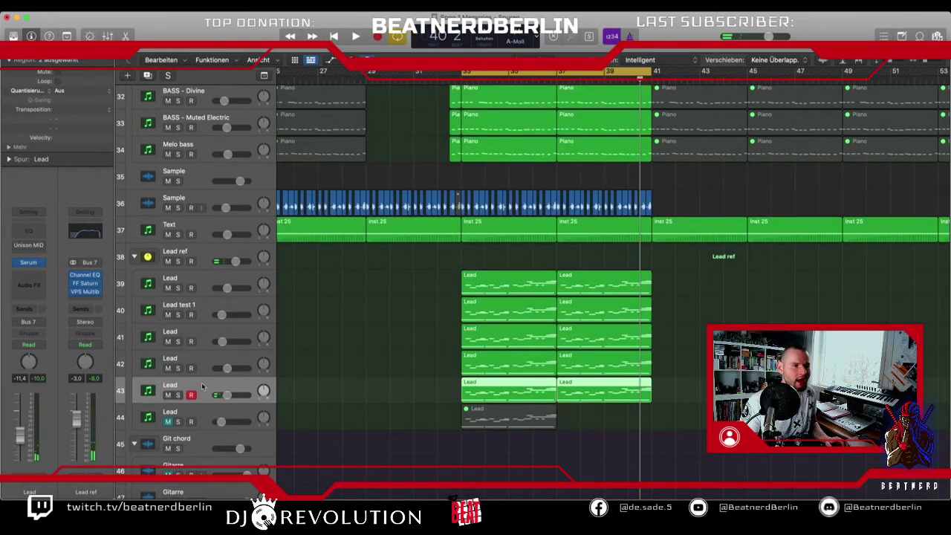
{"action": "left_click_drag", "start_coordinate": [232, 398], "coordinate": [234, 398]}
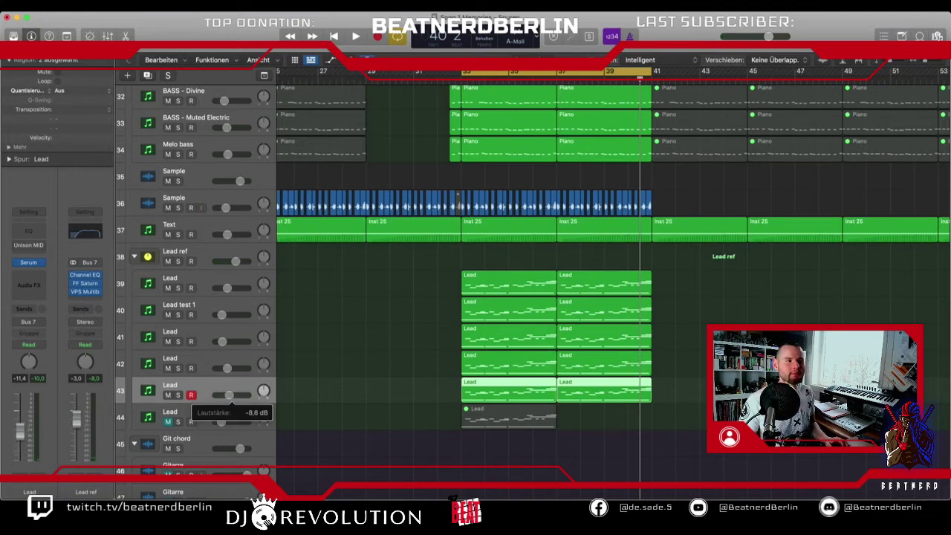
{"action": "key", "text": "space"}
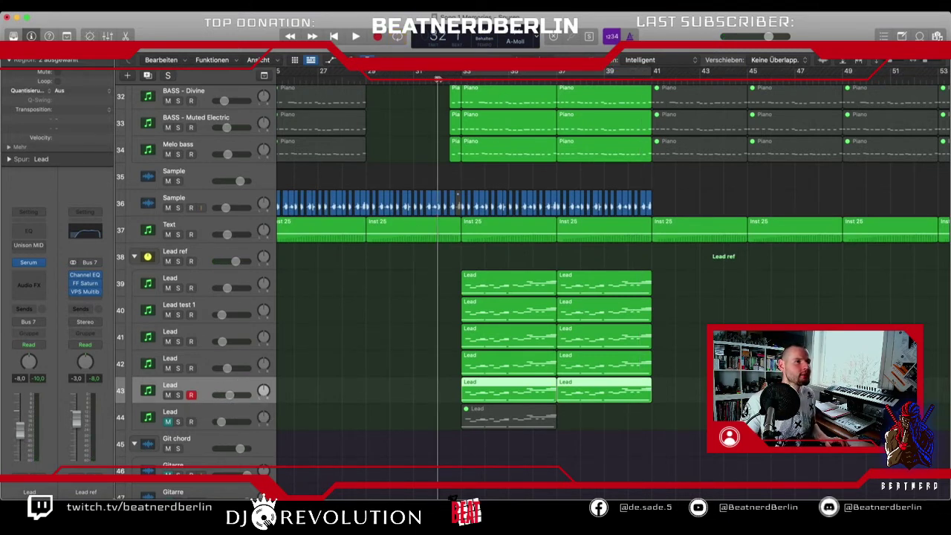
{"action": "left_click_drag", "start_coordinate": [229, 397], "coordinate": [232, 398]}
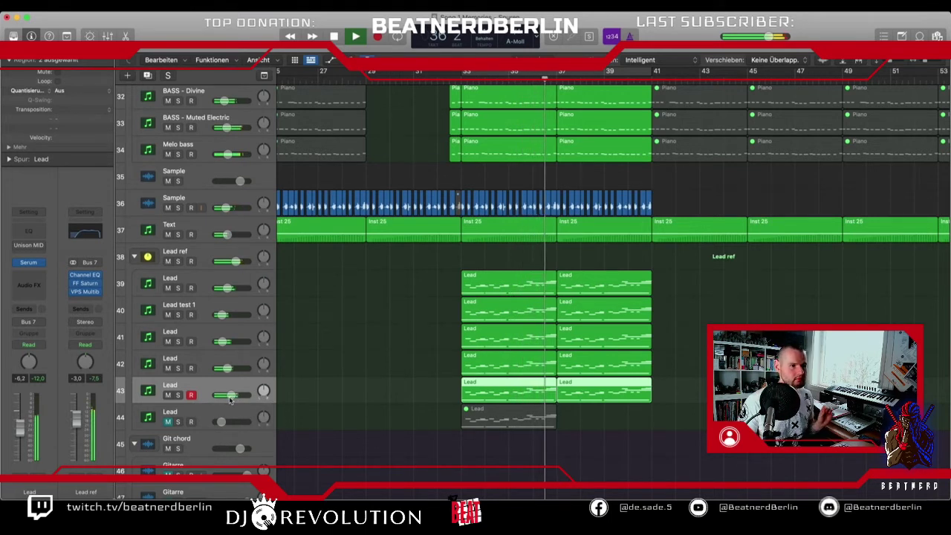
{"action": "left_click_drag", "start_coordinate": [231, 398], "coordinate": [236, 399]}
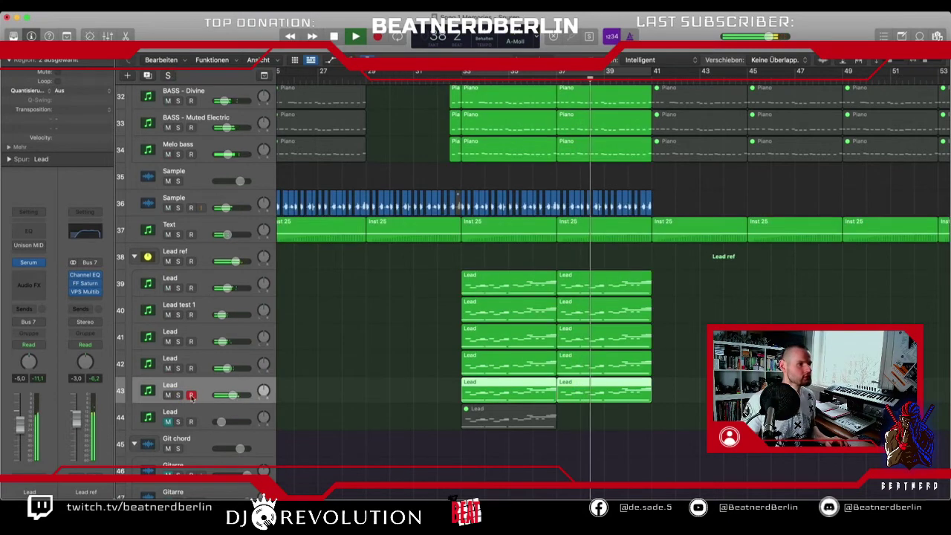
{"action": "key", "text": "space"}
- Set the cycle range to bars 33 through 36 and open the bar 33 region of Lead track 43 in the Piano Roll
{"action": "left_click", "coordinate": [447, 393]}
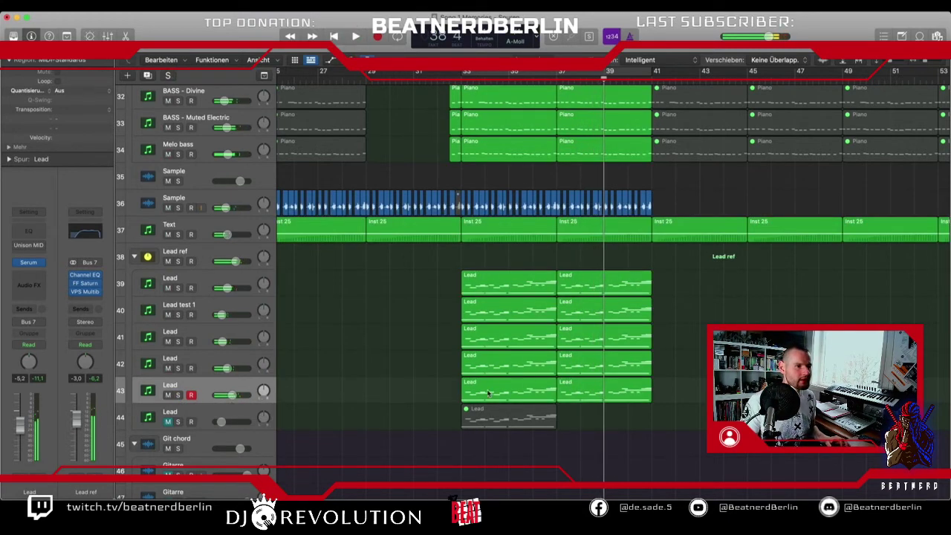
{"action": "left_click", "coordinate": [534, 396]}
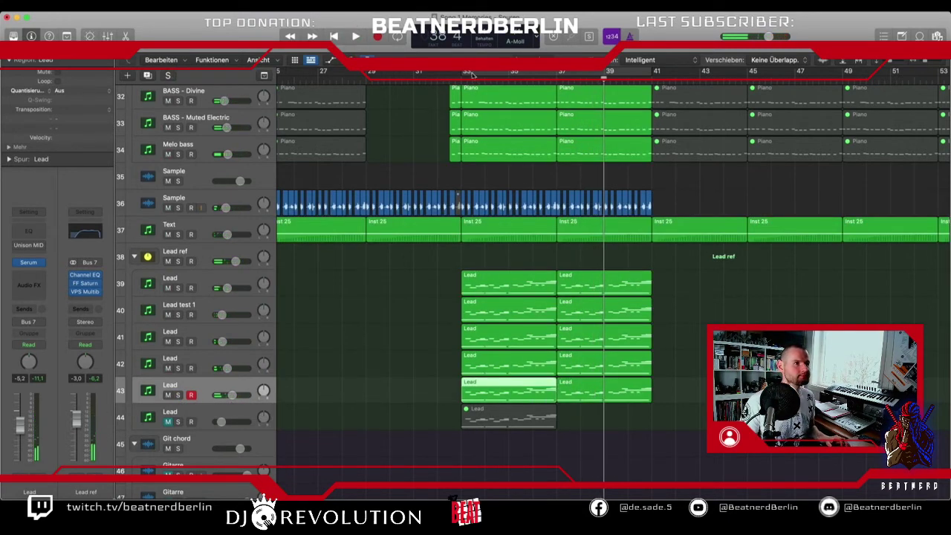
{"action": "left_click_drag", "start_coordinate": [464, 72], "coordinate": [556, 71]}
{"action": "left_click", "coordinate": [434, 338]}
{"action": "double_click", "coordinate": [478, 383]}
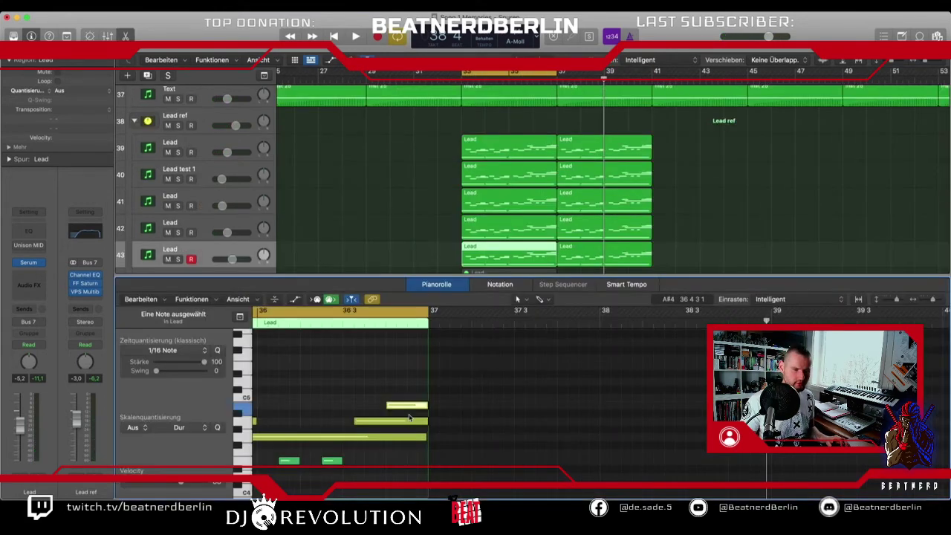
{"action": "scroll", "coordinate": [484, 421], "scroll_direction": "down", "scroll_amount": 4}
{"action": "scroll", "coordinate": [484, 421], "scroll_direction": "left", "scroll_amount": 3}
{"action": "scroll", "coordinate": [484, 421], "scroll_direction": "down", "scroll_amount": 3}
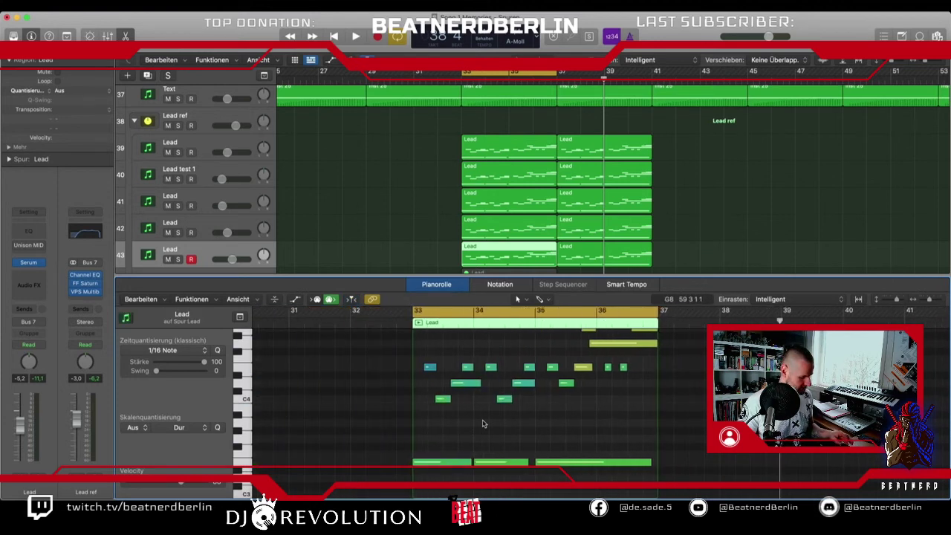
{"action": "key", "text": "super+a"}
{"action": "scroll", "coordinate": [487, 420], "scroll_direction": "up", "scroll_amount": 2}
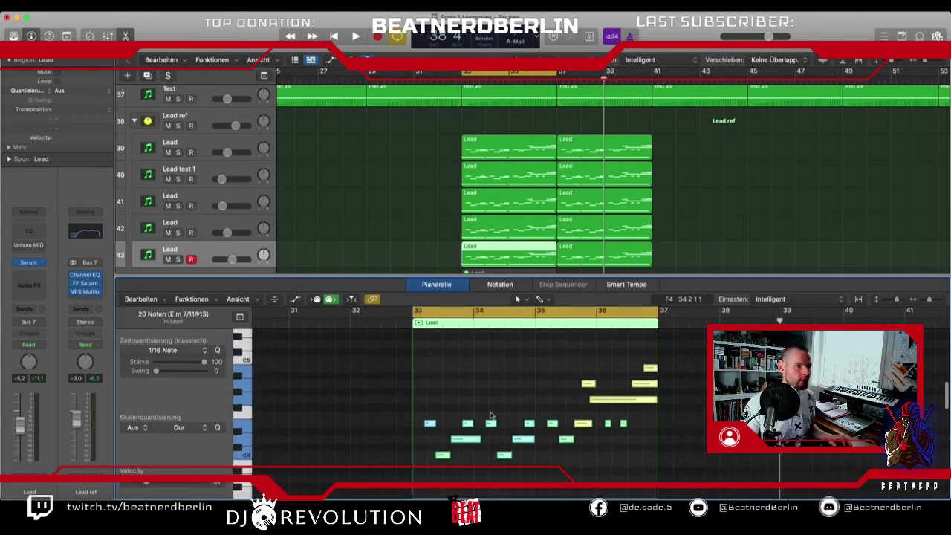
{"action": "scroll", "coordinate": [425, 434], "scroll_direction": "up", "scroll_amount": 1}
{"action": "left_click", "coordinate": [430, 451]}
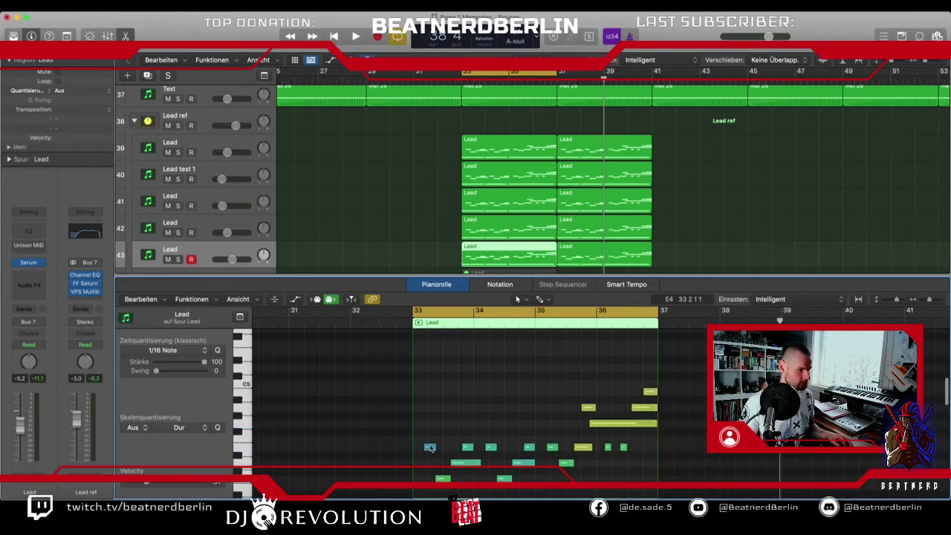
{"action": "key", "text": "super+comma"}
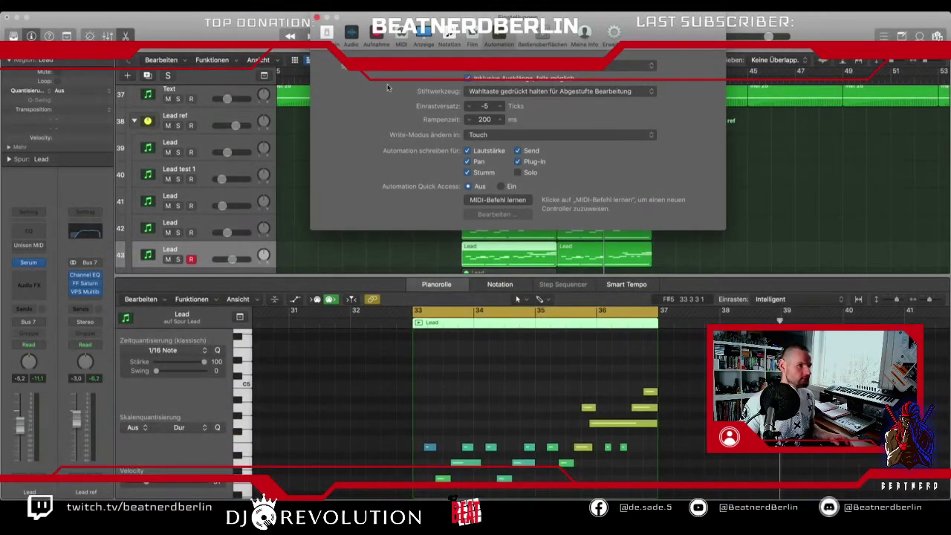
{"action": "left_click", "coordinate": [317, 16]}
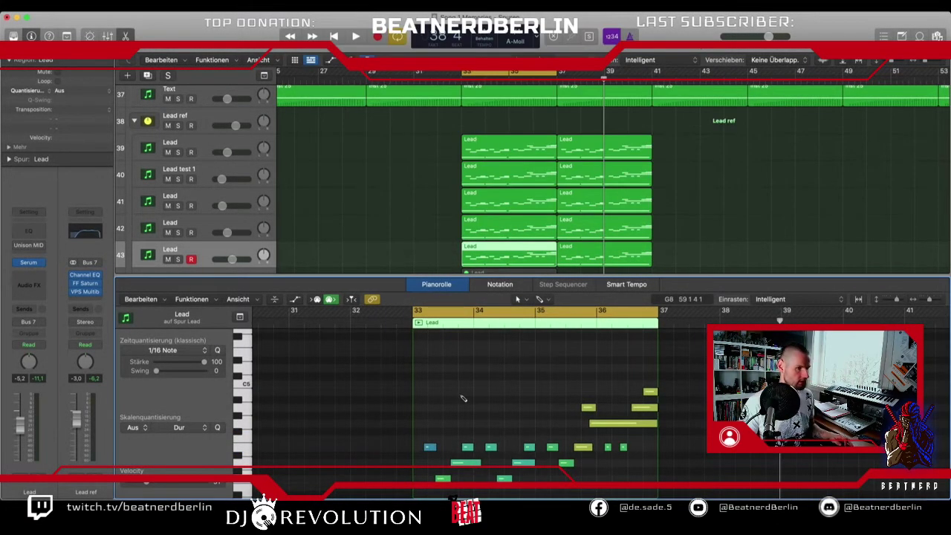
- Transpose all notes of the bar 33 region on Lead track 43 up one octave
{"action": "key", "text": "super+a"}
{"action": "left_click_drag", "start_coordinate": [428, 450], "coordinate": [433, 370]}
{"action": "scroll", "coordinate": [365, 242], "scroll_direction": "down", "scroll_amount": 1}
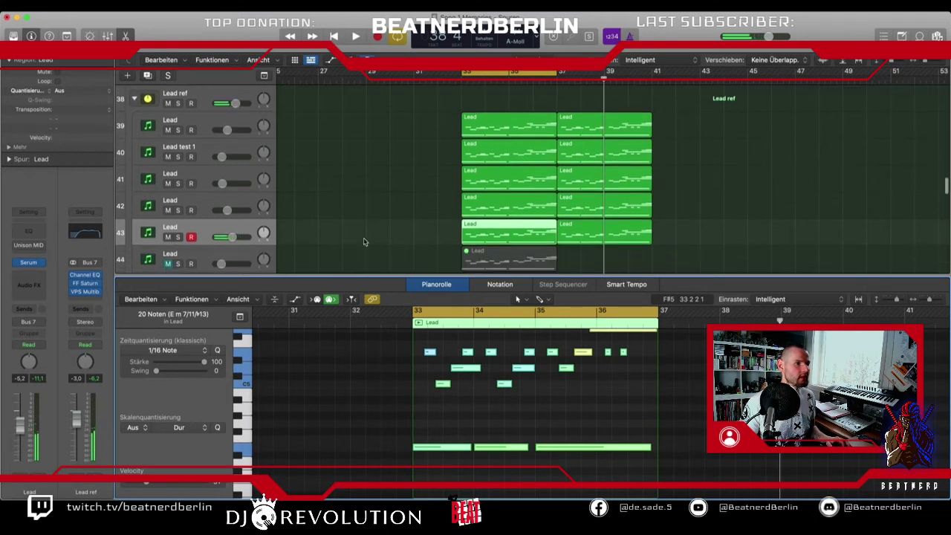
{"action": "scroll", "coordinate": [312, 222], "scroll_direction": "down", "scroll_amount": 1}
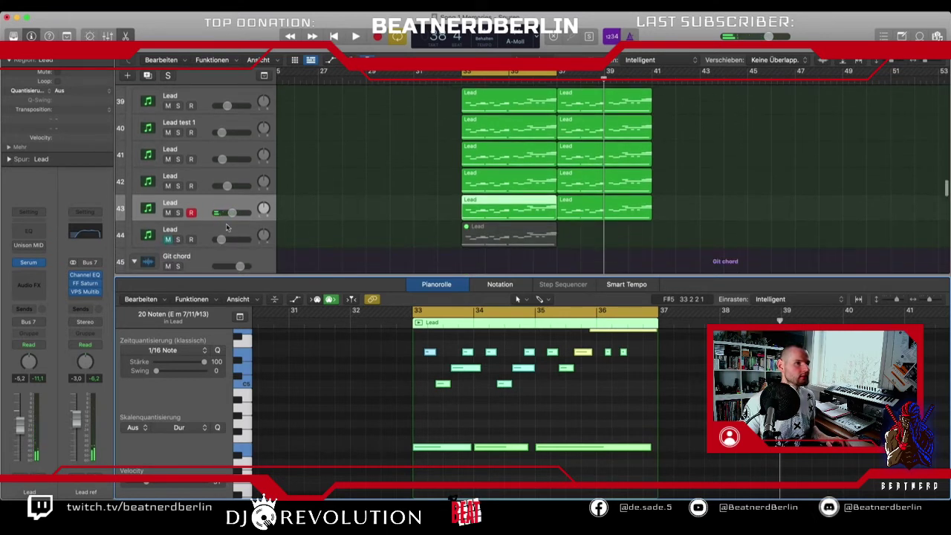
- Audition Lead track 43 in solo from bar 33, switch the solo to Lead track 44 and stop playback
{"action": "left_click", "coordinate": [179, 214]}
{"action": "key", "text": "space"}
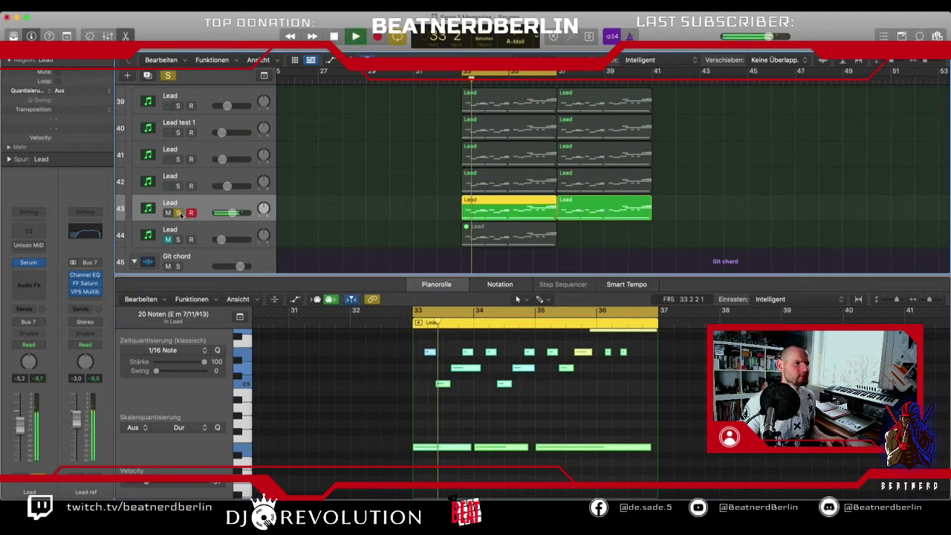
{"action": "left_click", "coordinate": [180, 214]}
{"action": "left_click", "coordinate": [178, 240]}
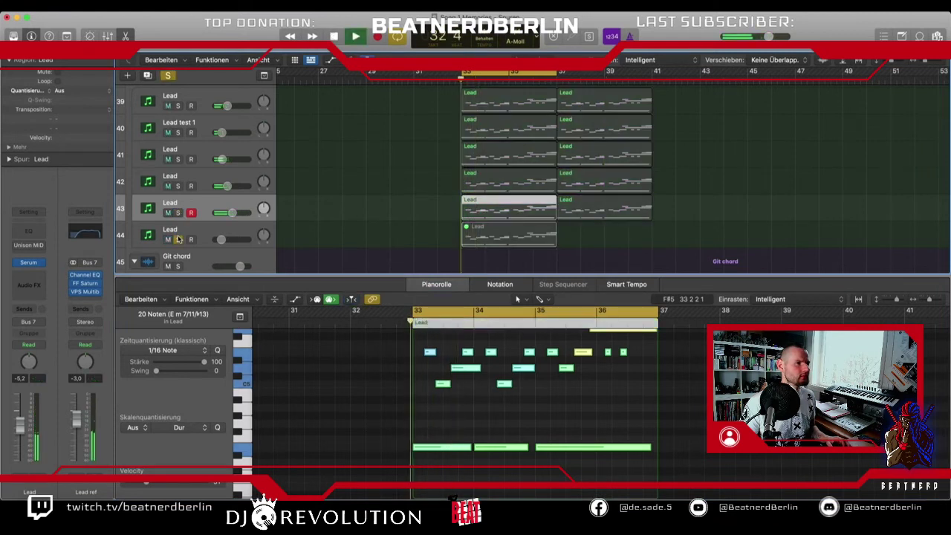
{"action": "key", "text": "space"}
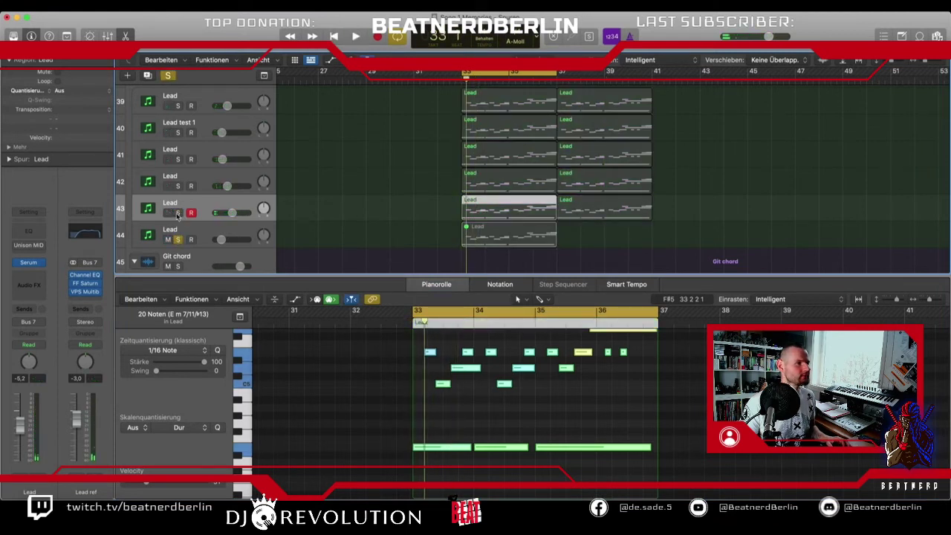
- Unmute the bar 33 region on Lead track 44, listen to it and copy it to bar 37
{"action": "left_click", "coordinate": [479, 235]}
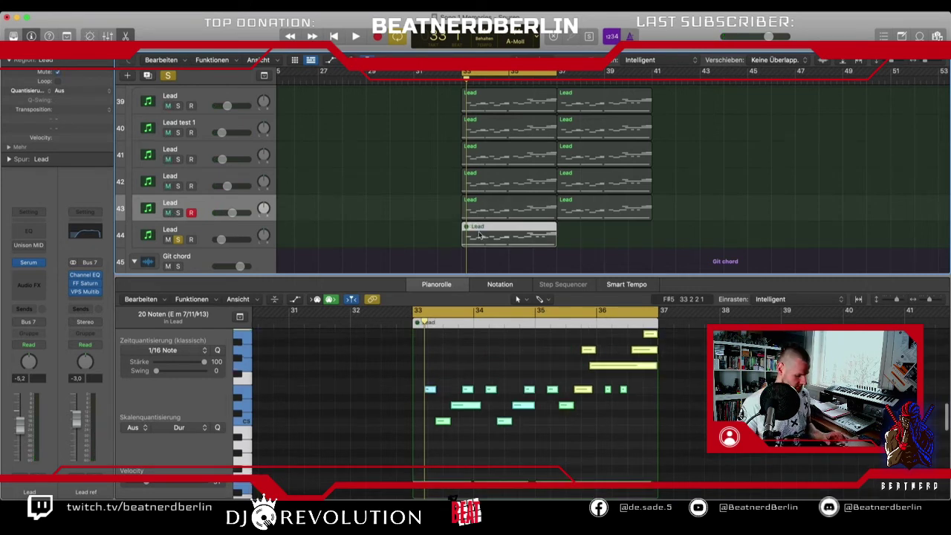
{"action": "left_click", "coordinate": [480, 240]}
{"action": "key", "text": "space"}
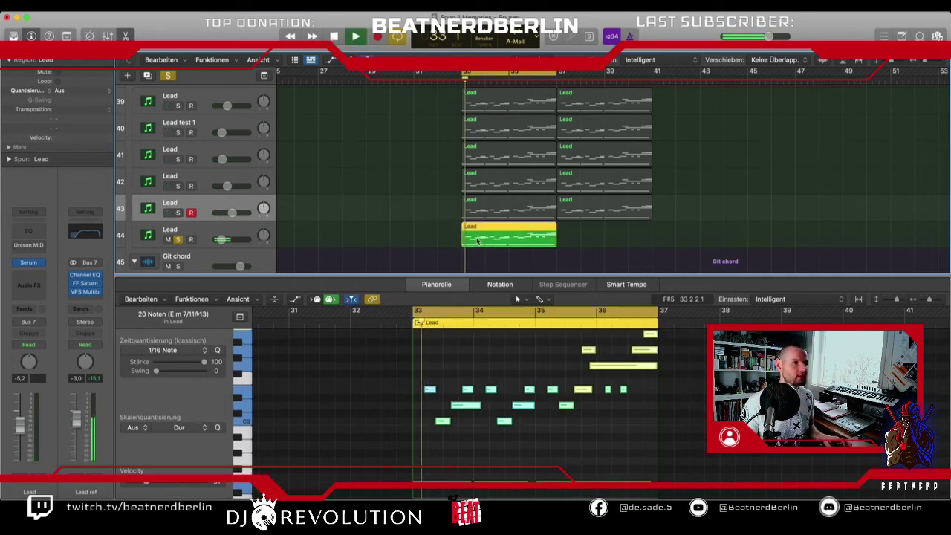
{"action": "key", "text": "space"}
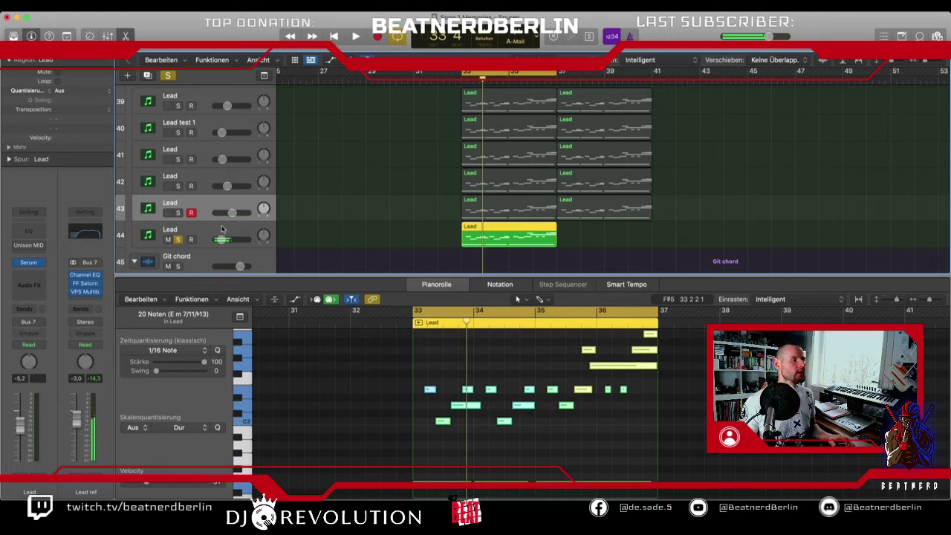
{"action": "left_click", "coordinate": [483, 233]}
{"action": "left_click_drag", "start_coordinate": [484, 233], "coordinate": [578, 234]}
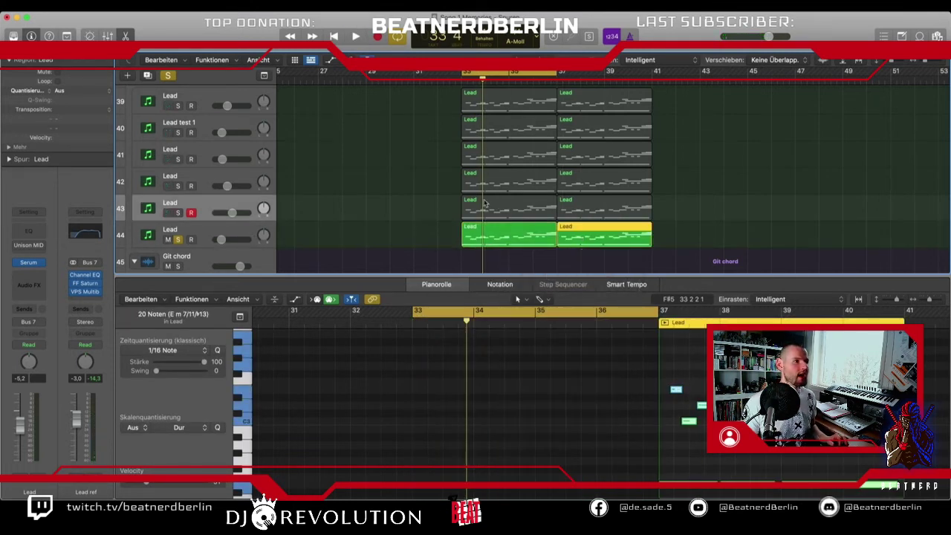
- Rename track 43 to Lead daft and take Lead track 44 out of solo and mute
{"action": "double_click", "coordinate": [181, 203]}
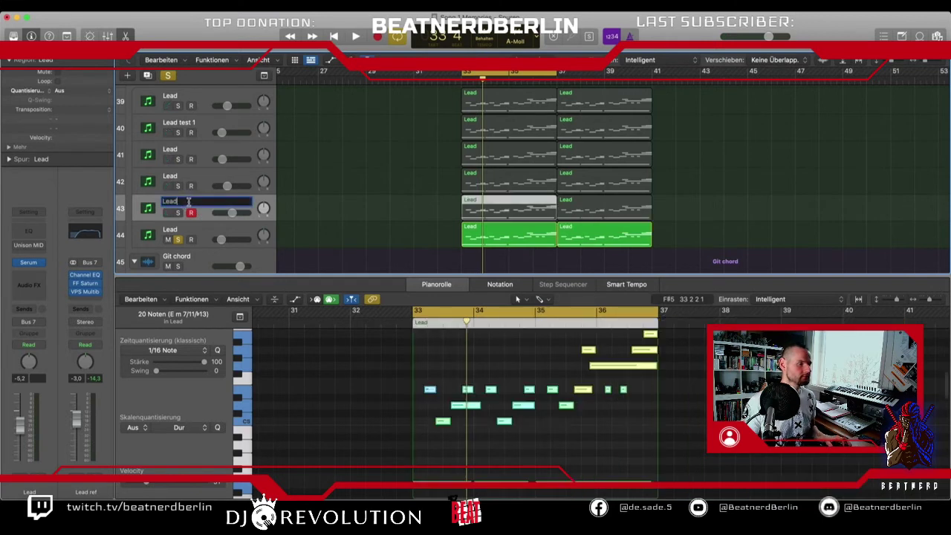
{"action": "type", "text": "Lead daft"}
{"action": "key", "text": "Return"}
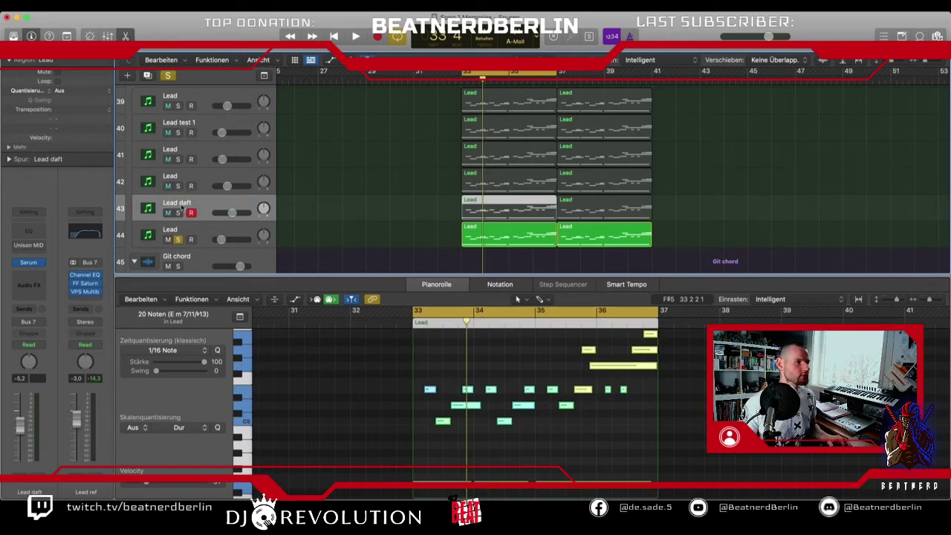
{"action": "left_click", "coordinate": [179, 239]}
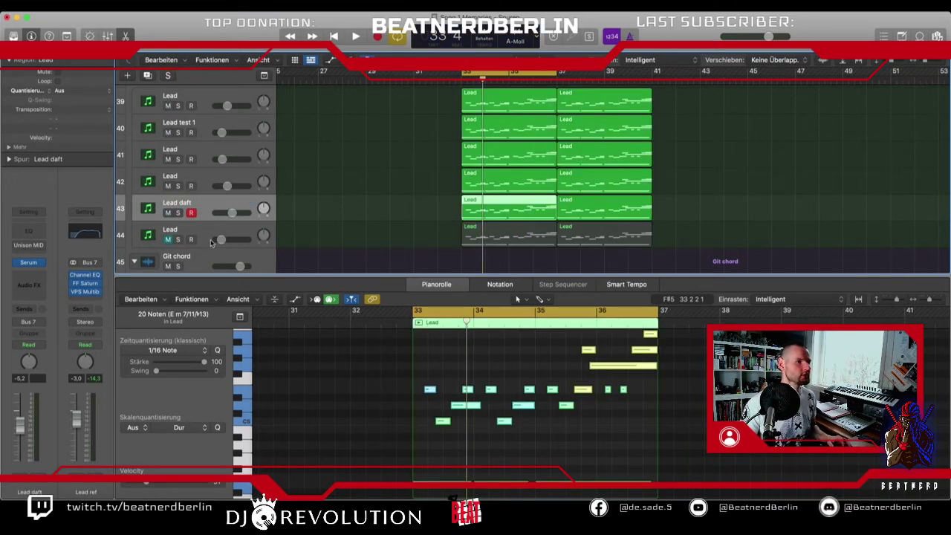
{"action": "left_click", "coordinate": [170, 240]}
- Solo the Lead ref group and lower the Lead daft track's volume to about -5.5 dB during playback
{"action": "scroll", "coordinate": [189, 119], "scroll_direction": "up", "scroll_amount": 1}
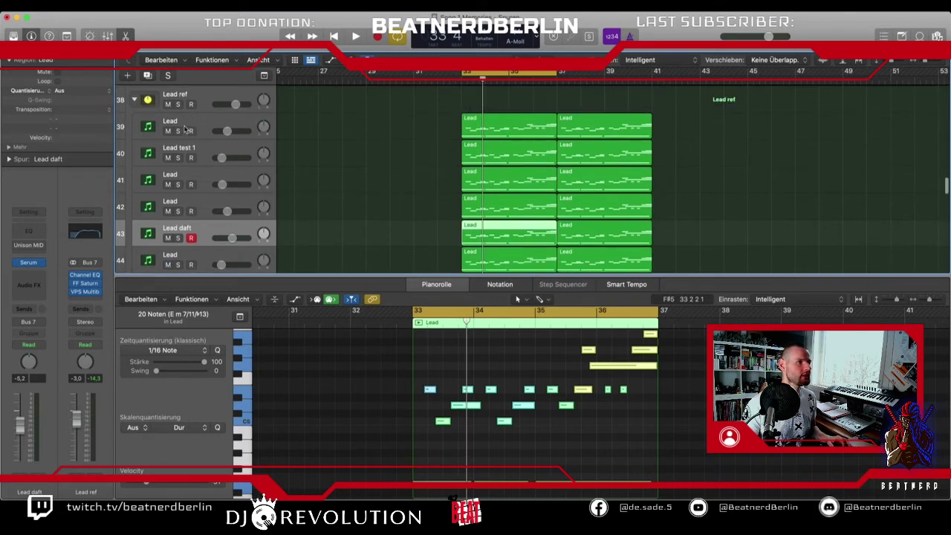
{"action": "key", "text": "space"}
{"action": "scroll", "coordinate": [237, 196], "scroll_direction": "down", "scroll_amount": 2}
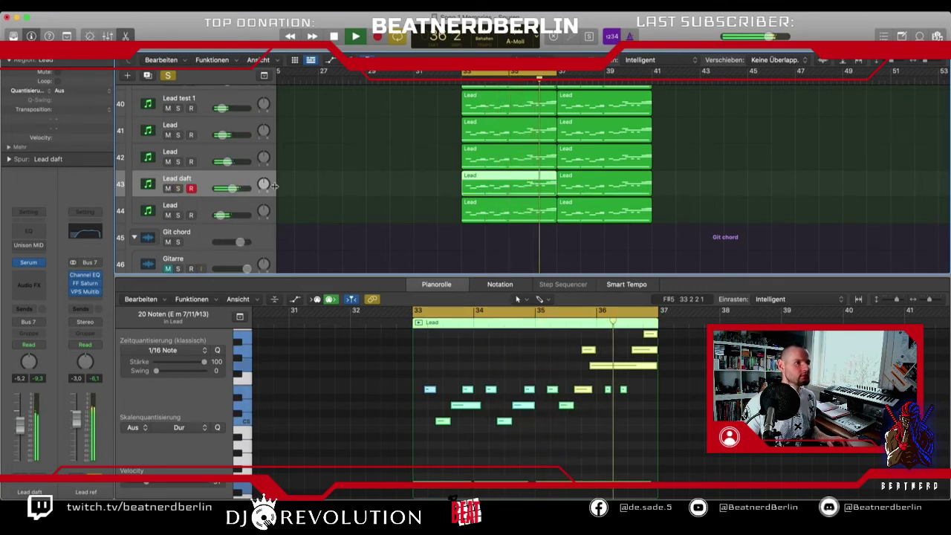
{"action": "mouse_move", "coordinate": [233, 189]}
{"action": "left_click_drag", "start_coordinate": [233, 189], "coordinate": [237, 189]}
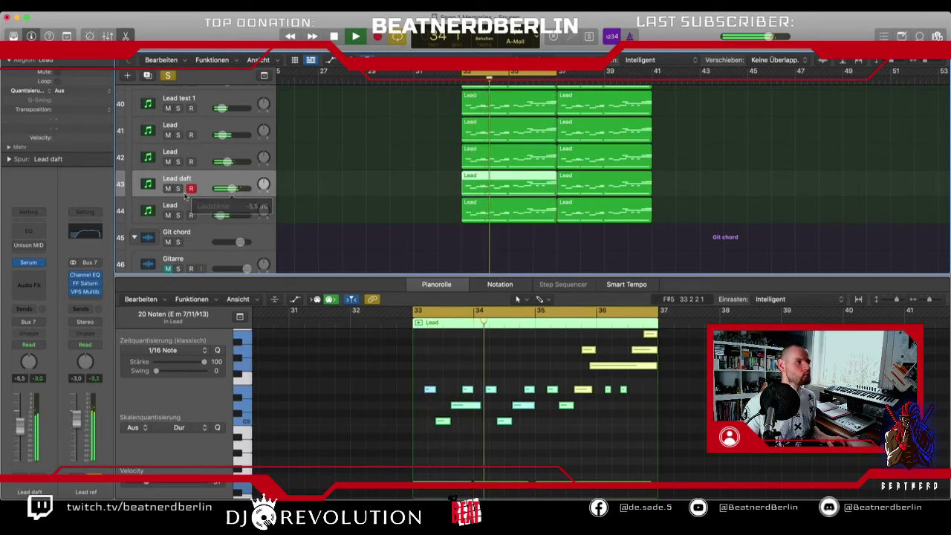
{"action": "key", "text": "space"}
- Solo only the Lead daft track, raise its volume to about -4.0 dB during playback and unsolo it
{"action": "scroll", "coordinate": [180, 193], "scroll_direction": "up", "scroll_amount": 2}
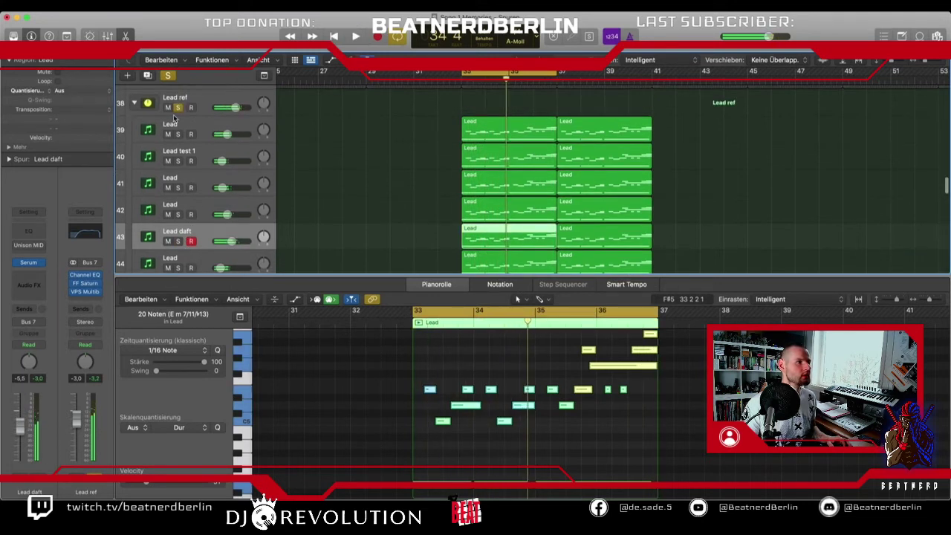
{"action": "left_click", "coordinate": [174, 112]}
{"action": "left_click", "coordinate": [177, 242]}
{"action": "key", "text": "space"}
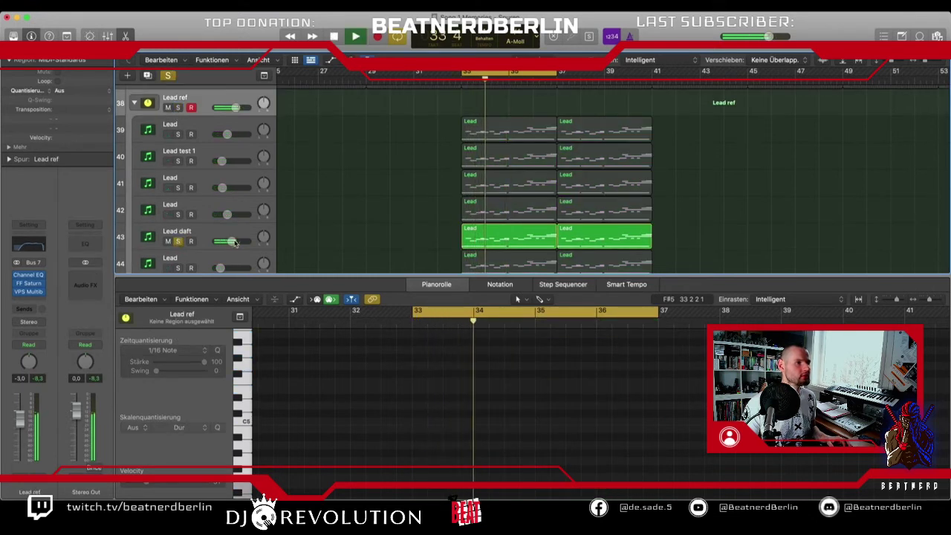
{"action": "mouse_move", "coordinate": [235, 243]}
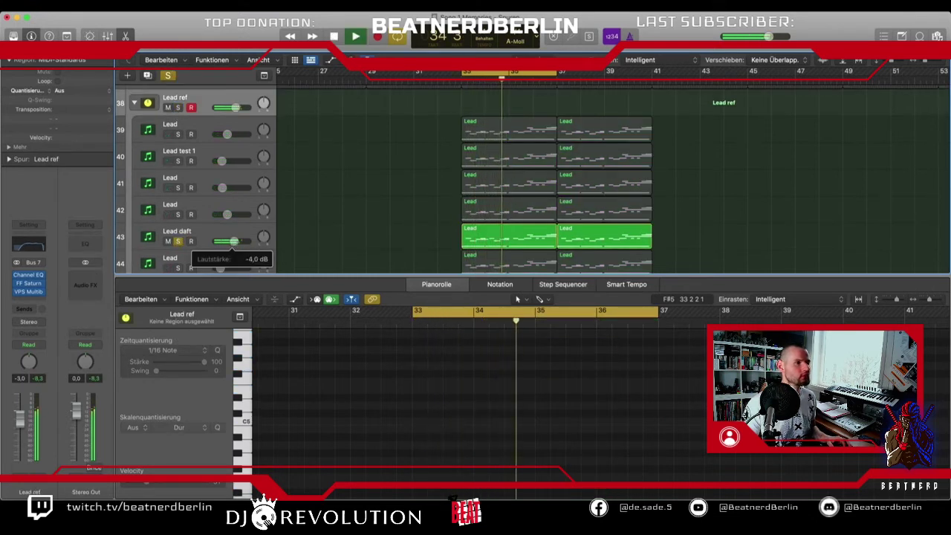
{"action": "left_click", "coordinate": [178, 242]}
{"action": "scroll", "coordinate": [184, 134], "scroll_direction": "down", "scroll_amount": 1}
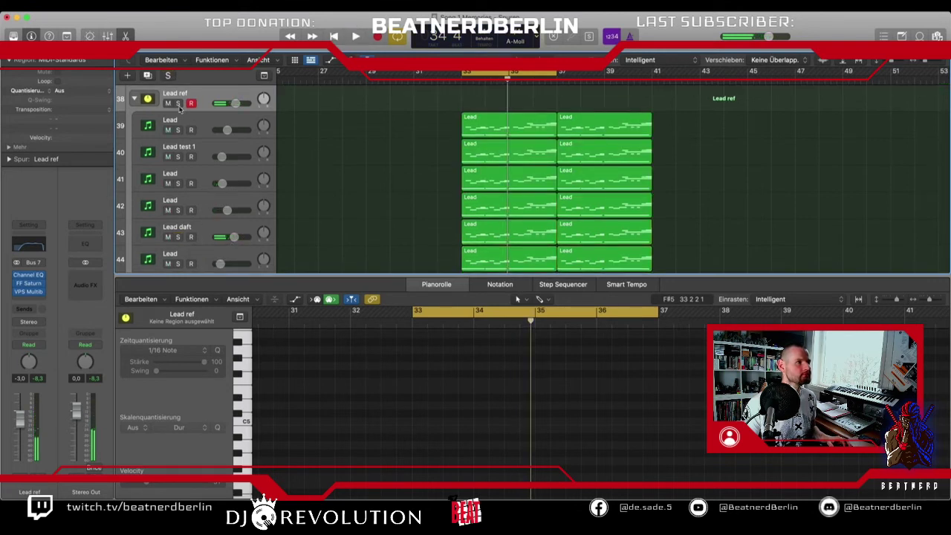
- Solo the Lead ref group and listen to the layered leads from bar 33
{"action": "left_click", "coordinate": [179, 105]}
{"action": "key", "text": "space"}
{"action": "scroll", "coordinate": [235, 215], "scroll_direction": "down", "scroll_amount": 2}
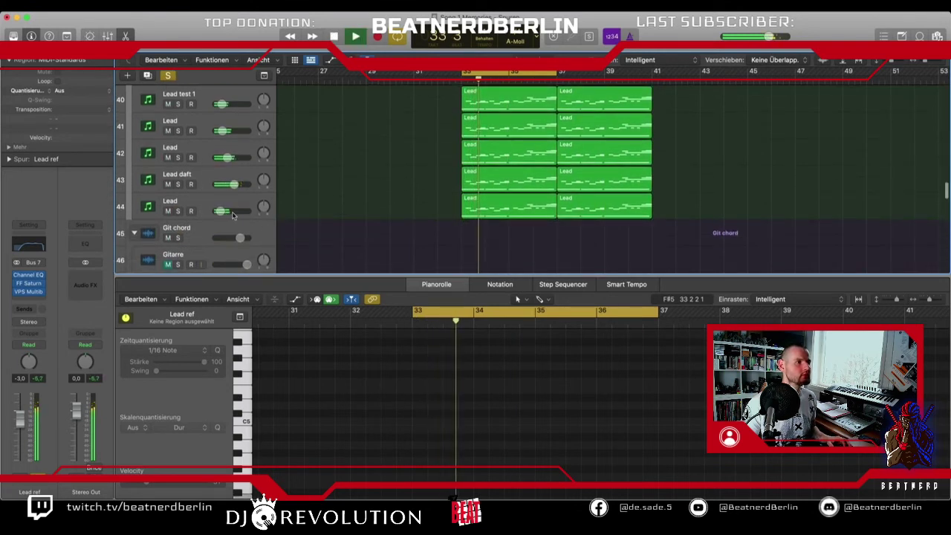
{"action": "key", "text": "space"}
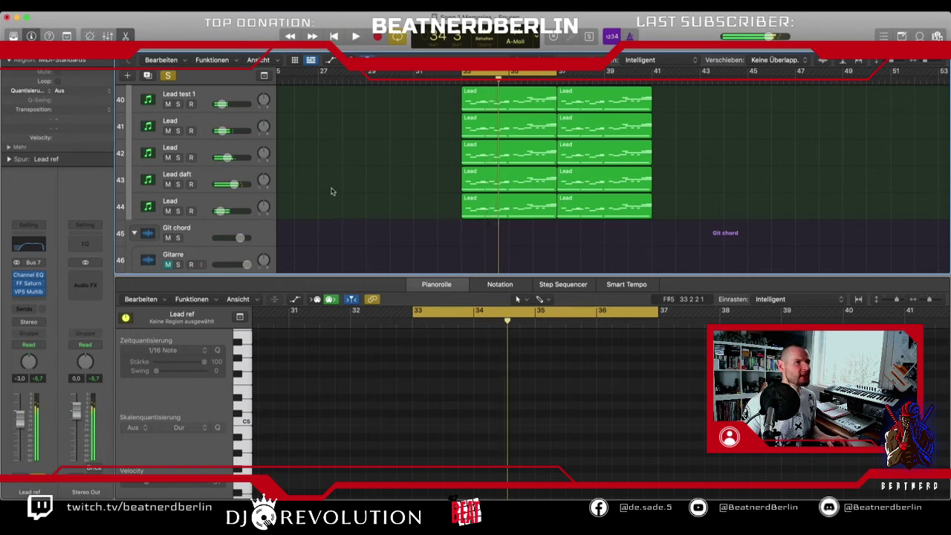
- Move the notes of the bar 33 region on the Lead daft track down one octave
{"action": "left_click", "coordinate": [464, 183]}
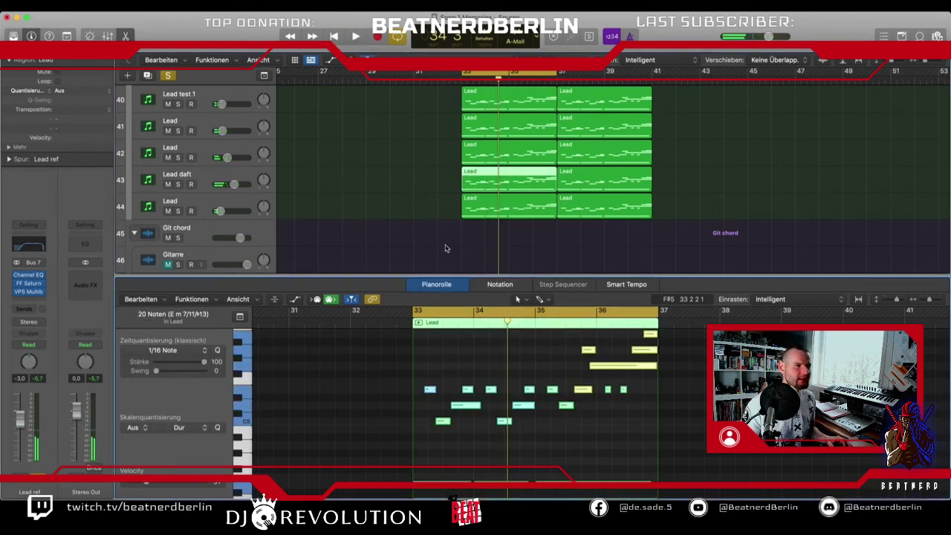
{"action": "scroll", "coordinate": [460, 381], "scroll_direction": "down", "scroll_amount": 5}
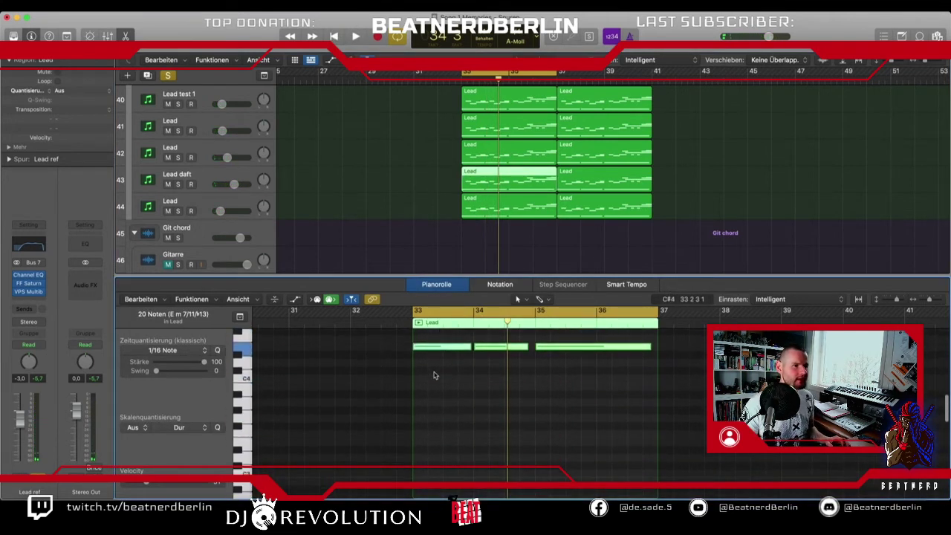
{"action": "left_click", "coordinate": [430, 347]}
{"action": "left_click_drag", "start_coordinate": [430, 352], "coordinate": [431, 447]}
- Replace the bar 37 region on the Lead daft track with a copy of its bar 33 region
{"action": "left_click", "coordinate": [577, 183]}
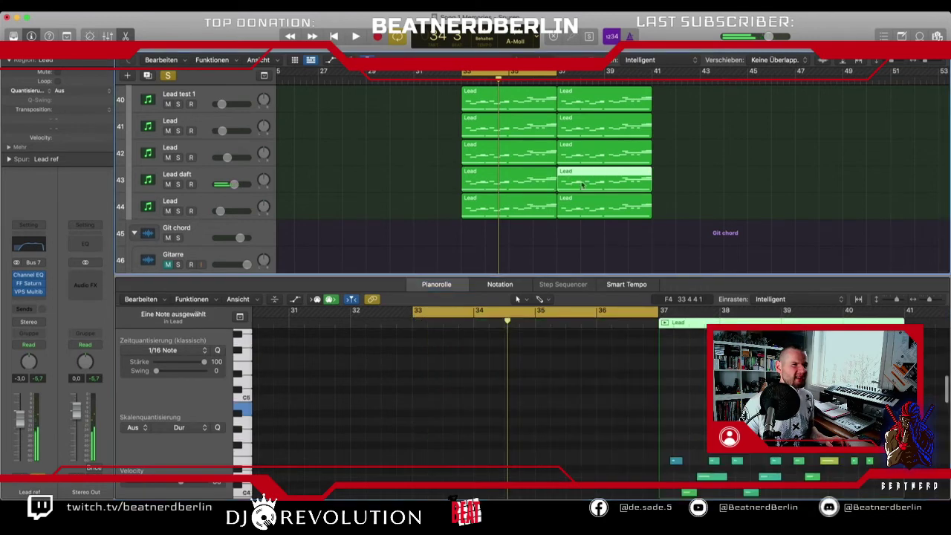
{"action": "key", "text": "Delete"}
{"action": "left_click", "coordinate": [475, 174]}
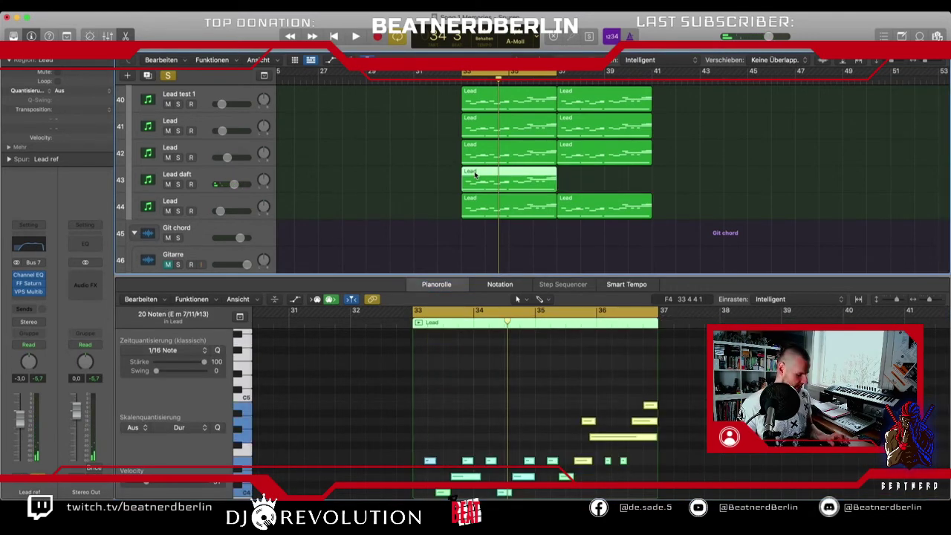
{"action": "left_click_drag", "start_coordinate": [473, 183], "coordinate": [577, 184]}
- Play the soloed Lead ref group and lower the Lead daft track's volume slightly
{"action": "scroll", "coordinate": [454, 161], "scroll_direction": "up", "scroll_amount": 3}
{"action": "scroll", "coordinate": [295, 186], "scroll_direction": "down", "scroll_amount": 1}
{"action": "key", "text": "space"}
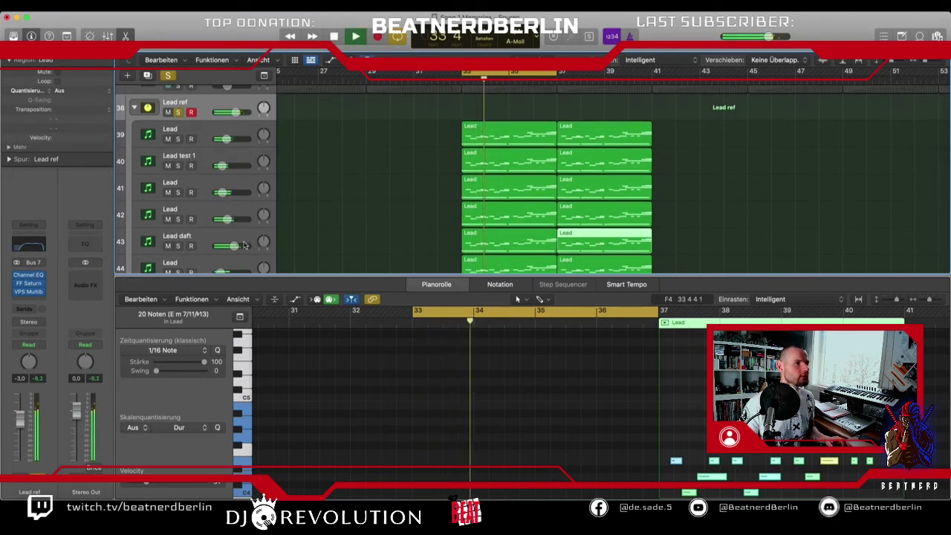
{"action": "scroll", "coordinate": [315, 221], "scroll_direction": "down", "scroll_amount": 2}
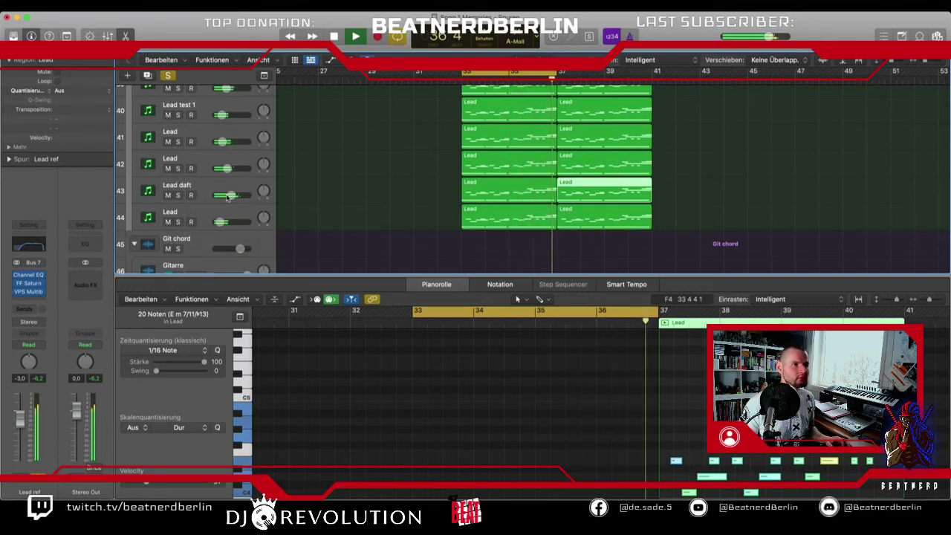
{"action": "key", "text": "space"}
- Turn off cycle mode and all solos, play the full mix from bar 31 and close the Piano Roll
{"action": "left_click", "coordinate": [430, 75]}
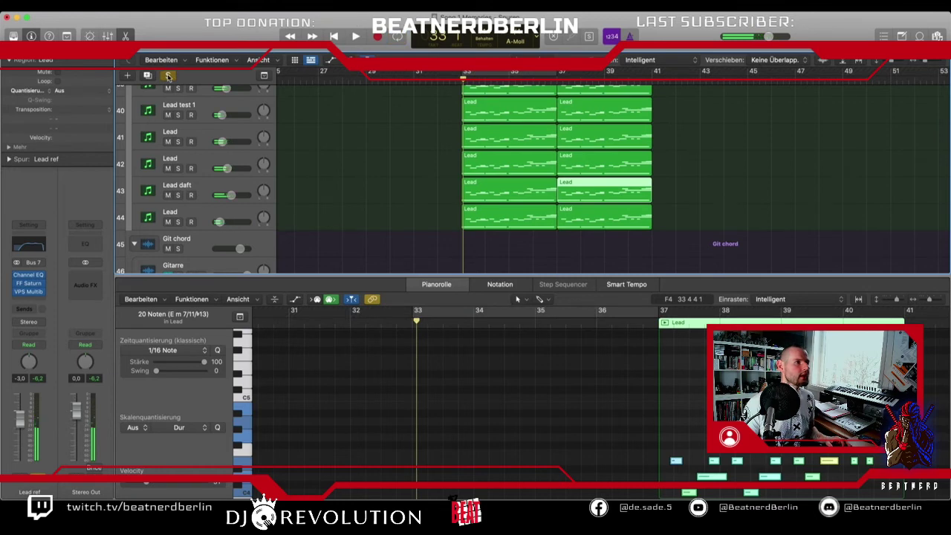
{"action": "left_click", "coordinate": [414, 74]}
{"action": "key", "text": "space"}
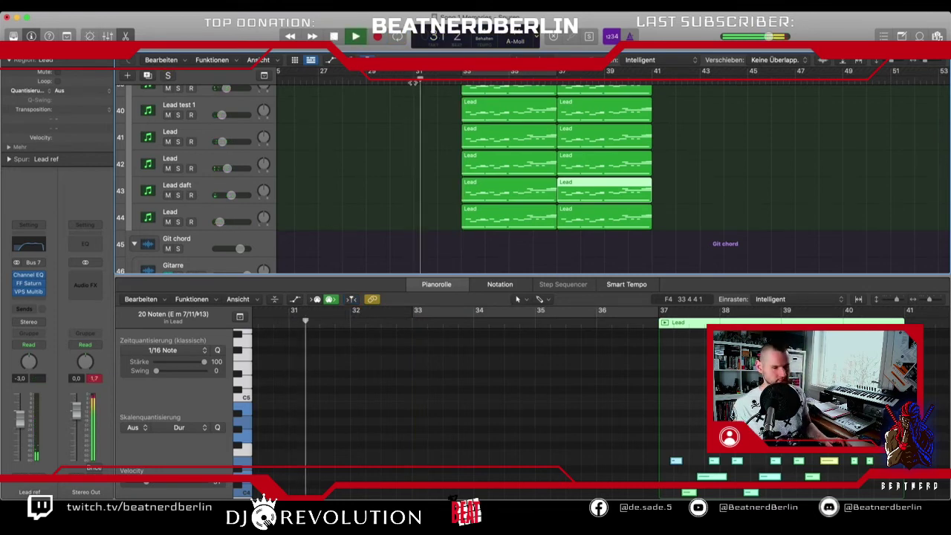
{"action": "key", "text": "p"}
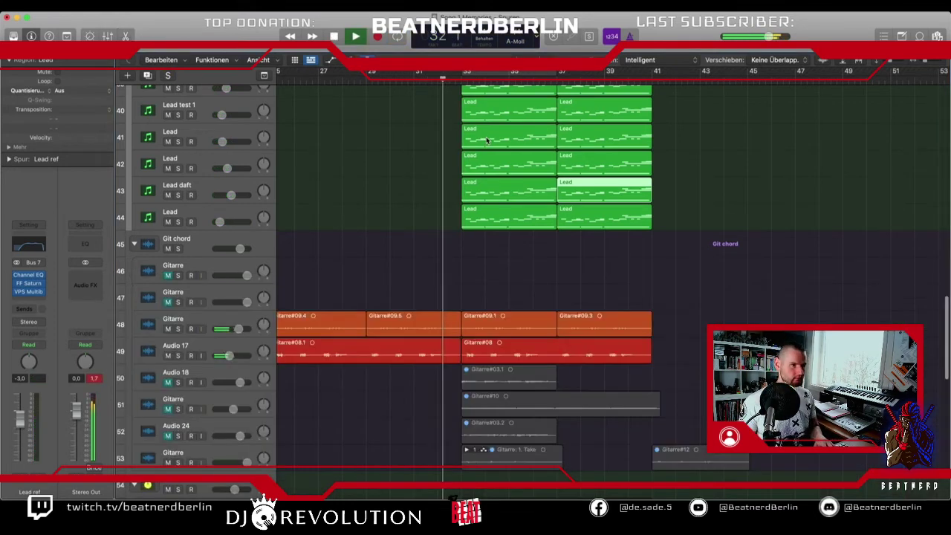
- Audition the Bass group in solo during playback and return to the full mix
{"action": "scroll", "coordinate": [486, 140], "scroll_direction": "up", "scroll_amount": 5}
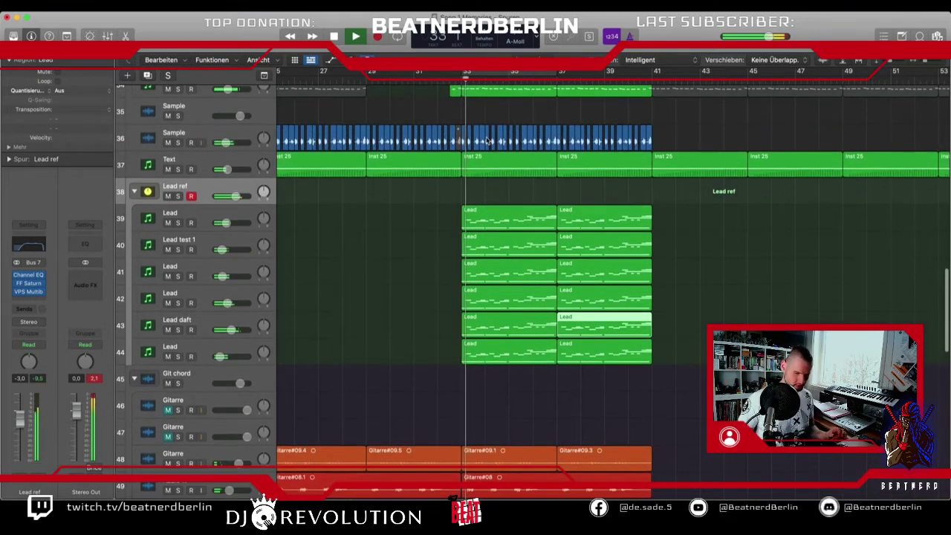
{"action": "scroll", "coordinate": [487, 141], "scroll_direction": "up", "scroll_amount": 9}
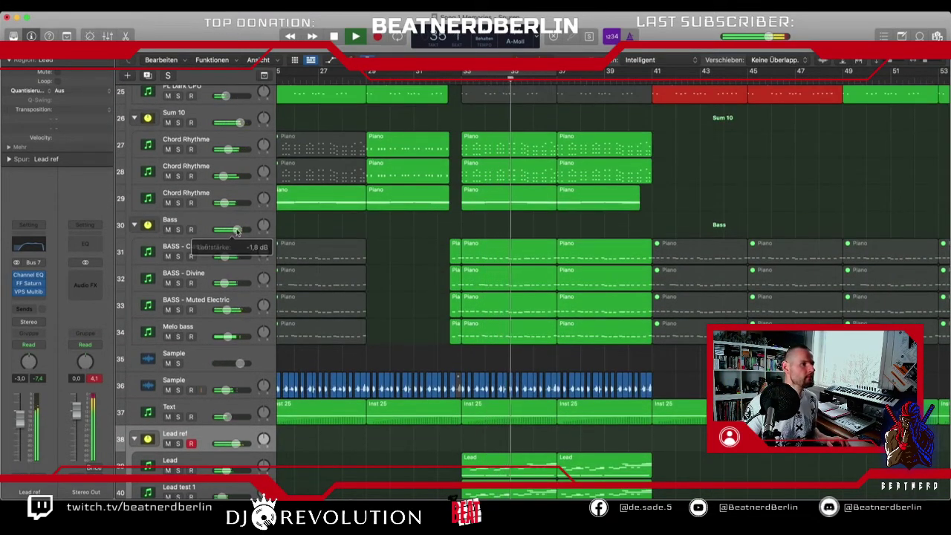
{"action": "left_click", "coordinate": [178, 229]}
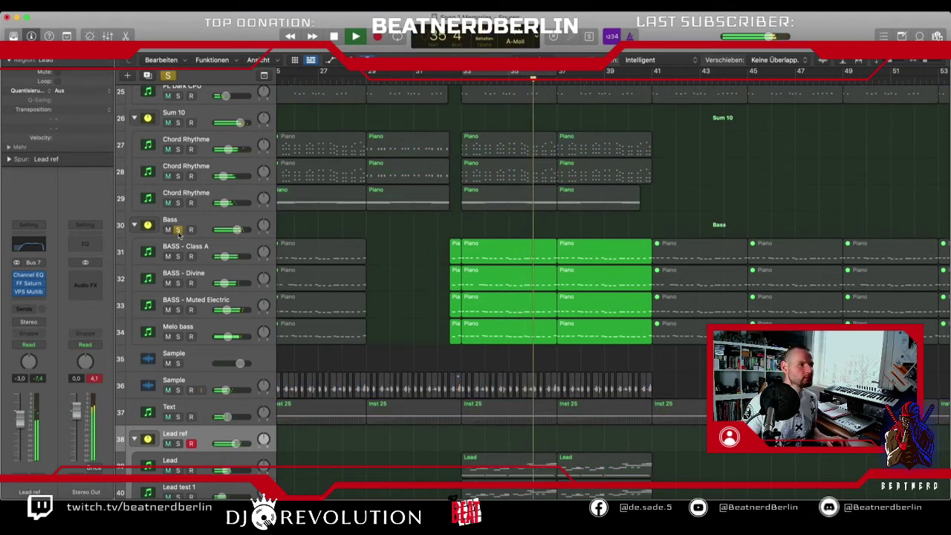
{"action": "left_click", "coordinate": [177, 230]}
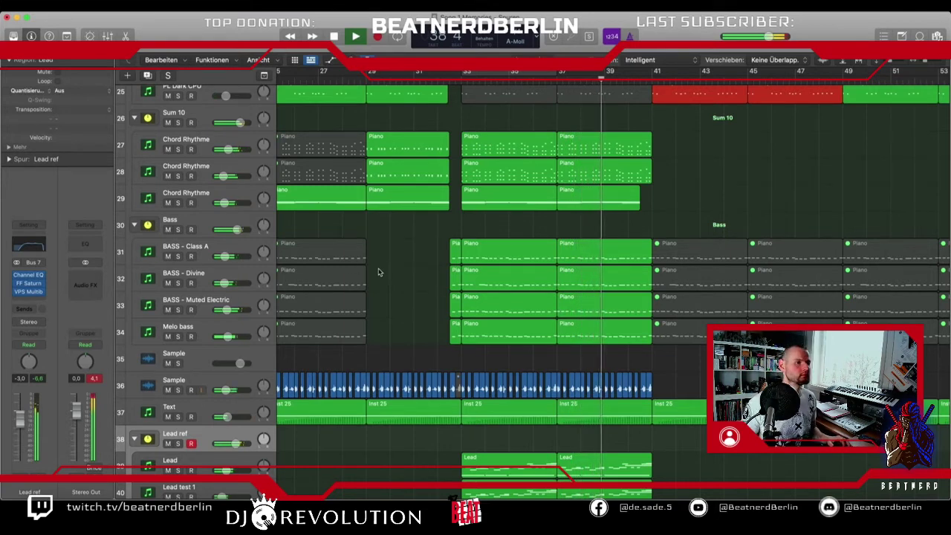
- Stop playback and copy both Lead daft regions from bars 33 and 37 to bars 41 and 45
{"action": "scroll", "coordinate": [379, 272], "scroll_direction": "right", "scroll_amount": 5}
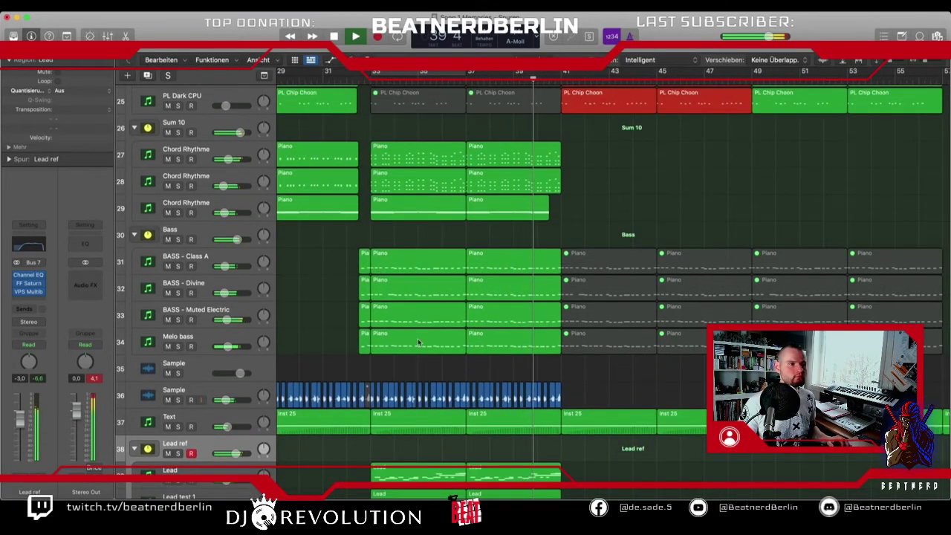
{"action": "scroll", "coordinate": [498, 336], "scroll_direction": "down", "scroll_amount": 8}
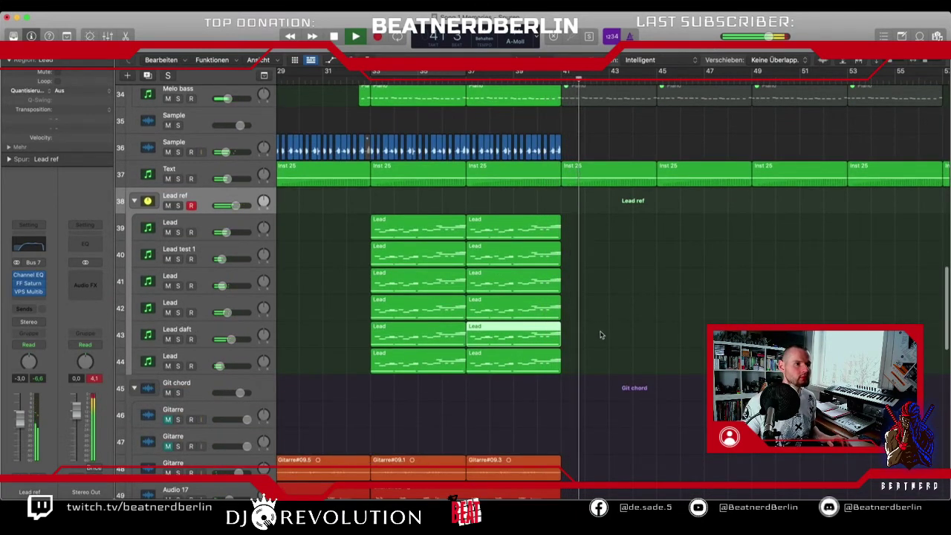
{"action": "key", "text": "space"}
{"action": "left_click", "coordinate": [443, 341], "text": "shift"}
{"action": "left_click_drag", "start_coordinate": [443, 341], "coordinate": [633, 342]}
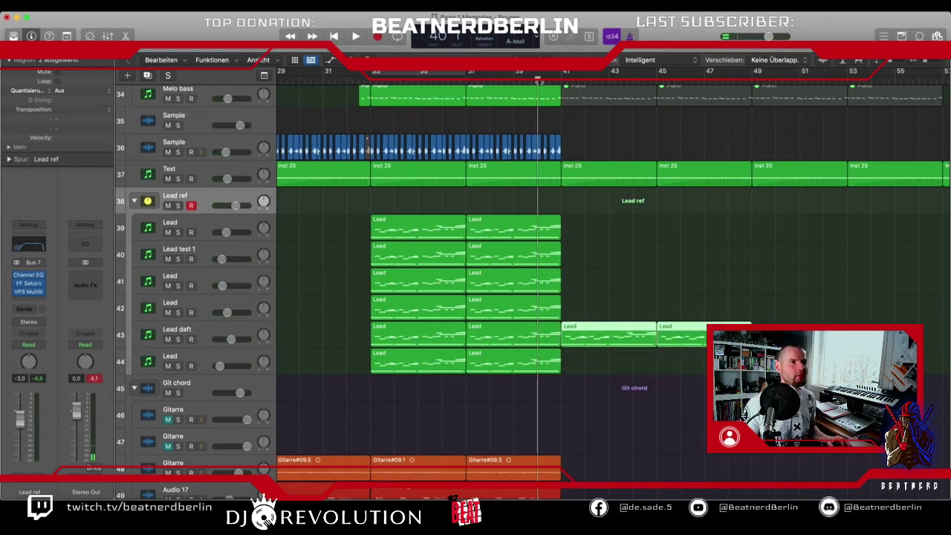
- Play the transition into bar 41 to hear the copied Lead daft regions and stop playback
{"action": "key", "text": "space"}
{"action": "scroll", "coordinate": [554, 125], "scroll_direction": "up", "scroll_amount": 2}
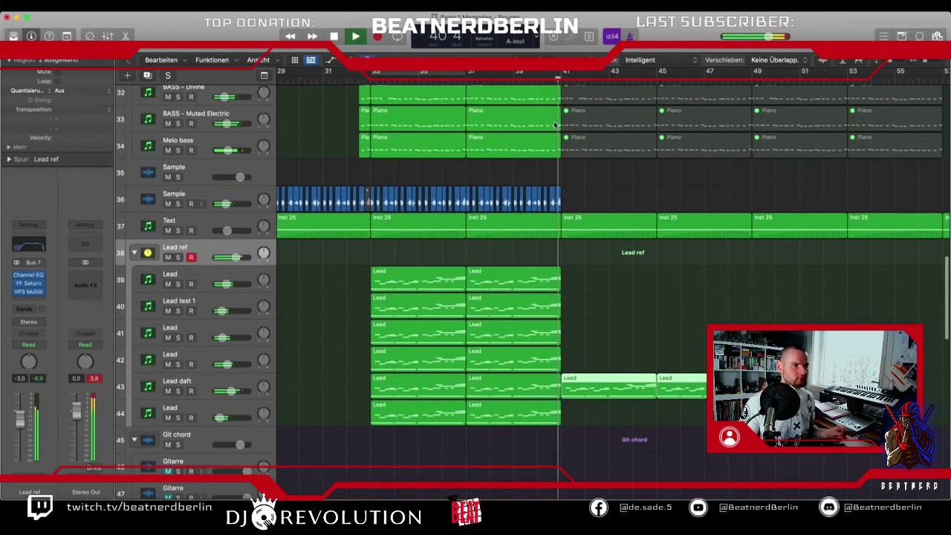
{"action": "scroll", "coordinate": [554, 124], "scroll_direction": "up", "scroll_amount": 1}
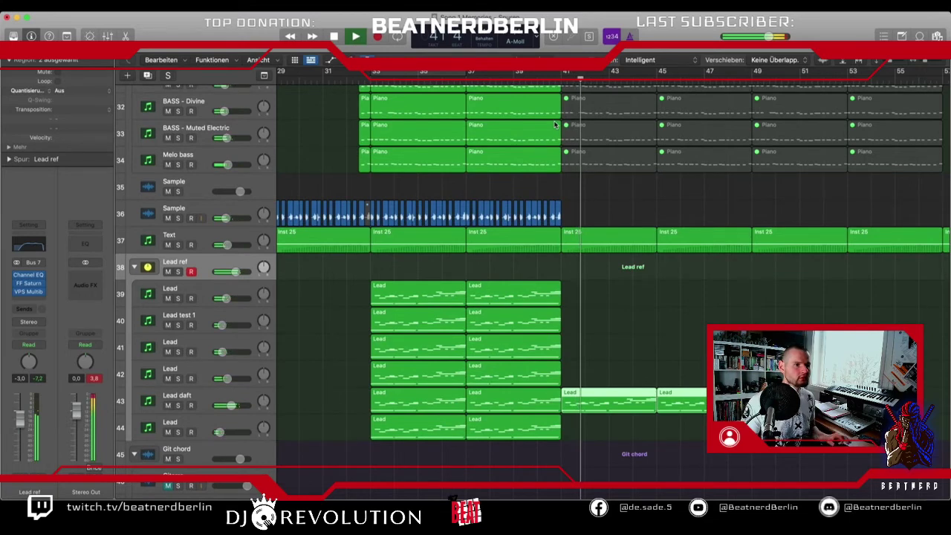
{"action": "scroll", "coordinate": [593, 259], "scroll_direction": "up", "scroll_amount": 1}
{"action": "key", "text": "space"}
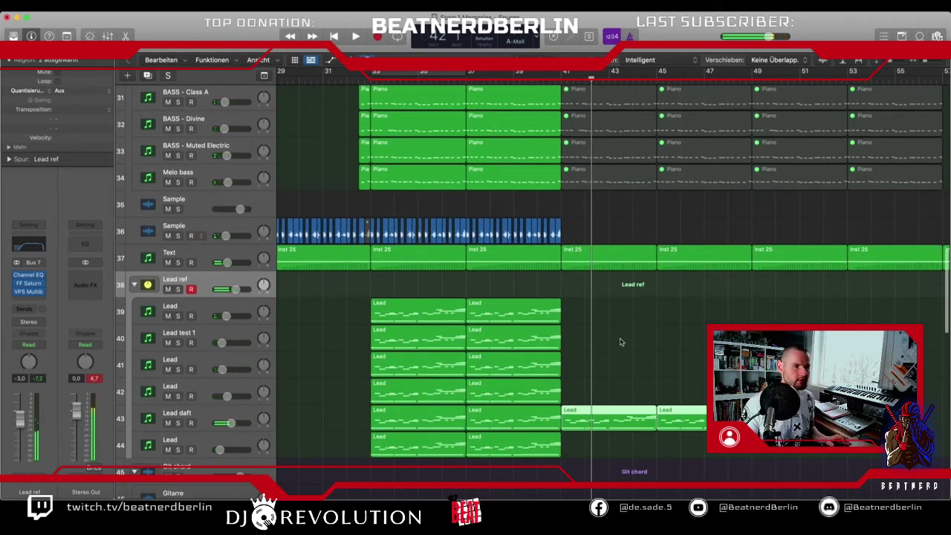
- Look through the arrangement from the intro onward, comparing the pad, pluck, bass, guitar and Intro Lead regions
{"action": "scroll", "coordinate": [586, 296], "scroll_direction": "up", "scroll_amount": 6}
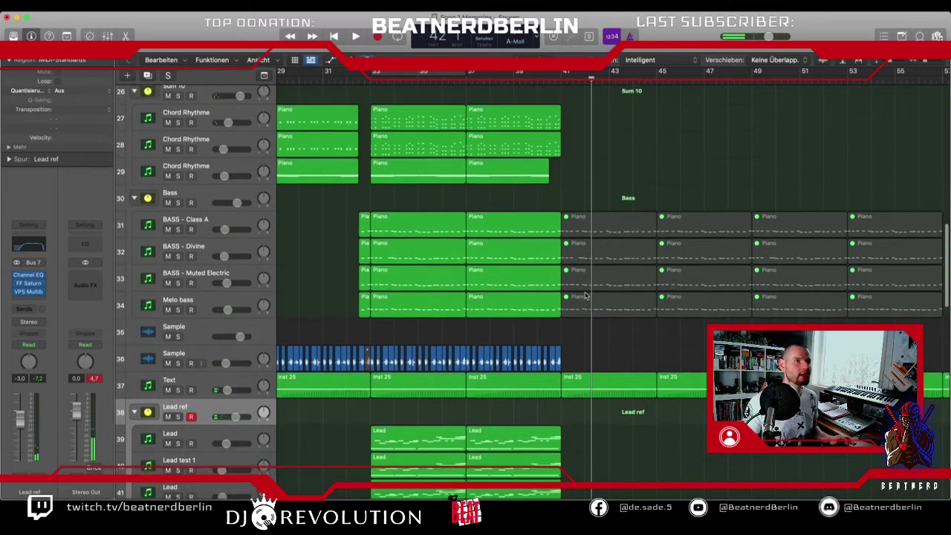
{"action": "scroll", "coordinate": [586, 296], "scroll_direction": "up", "scroll_amount": 10}
{"action": "scroll", "coordinate": [586, 296], "scroll_direction": "left", "scroll_amount": 10}
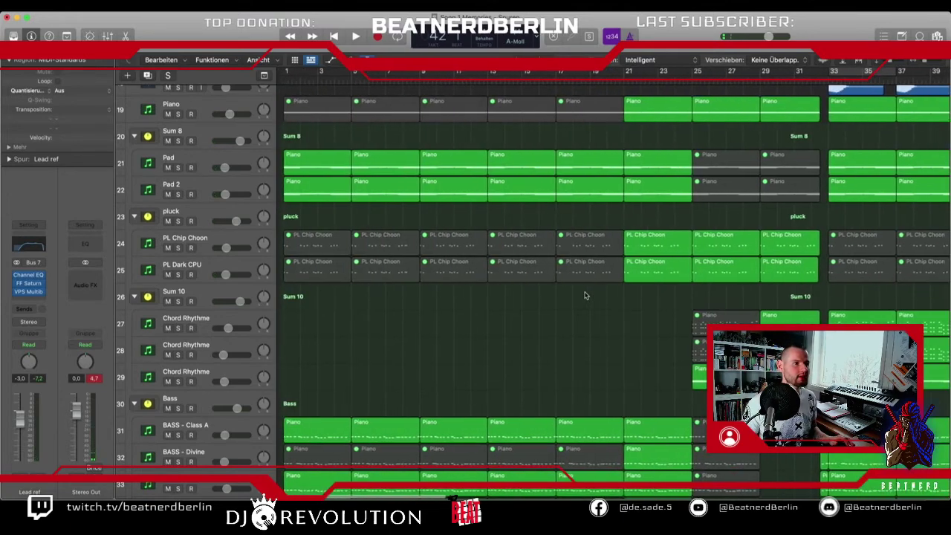
{"action": "scroll", "coordinate": [585, 296], "scroll_direction": "down", "scroll_amount": 10}
{"action": "scroll", "coordinate": [510, 297], "scroll_direction": "down", "scroll_amount": 15}
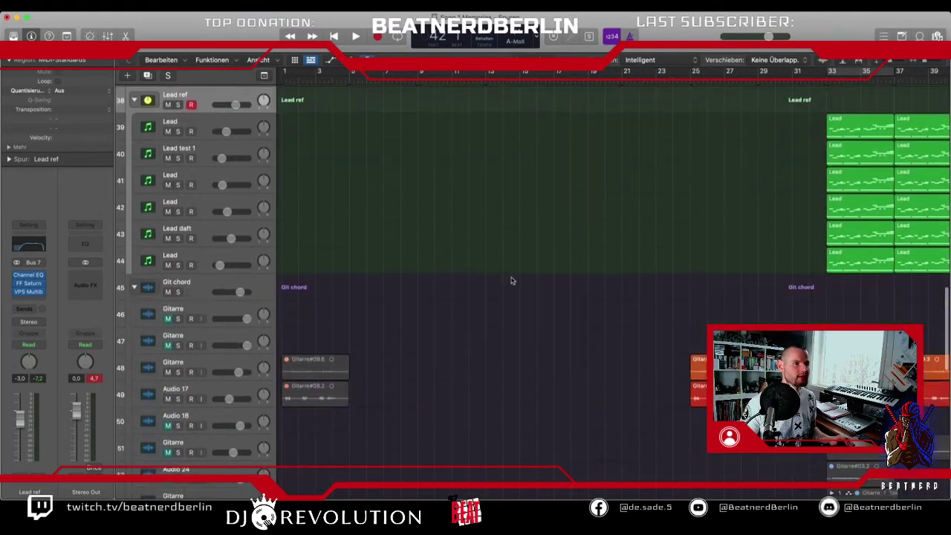
{"action": "scroll", "coordinate": [546, 272], "scroll_direction": "up", "scroll_amount": 20}
{"action": "scroll", "coordinate": [545, 275], "scroll_direction": "up", "scroll_amount": 5}
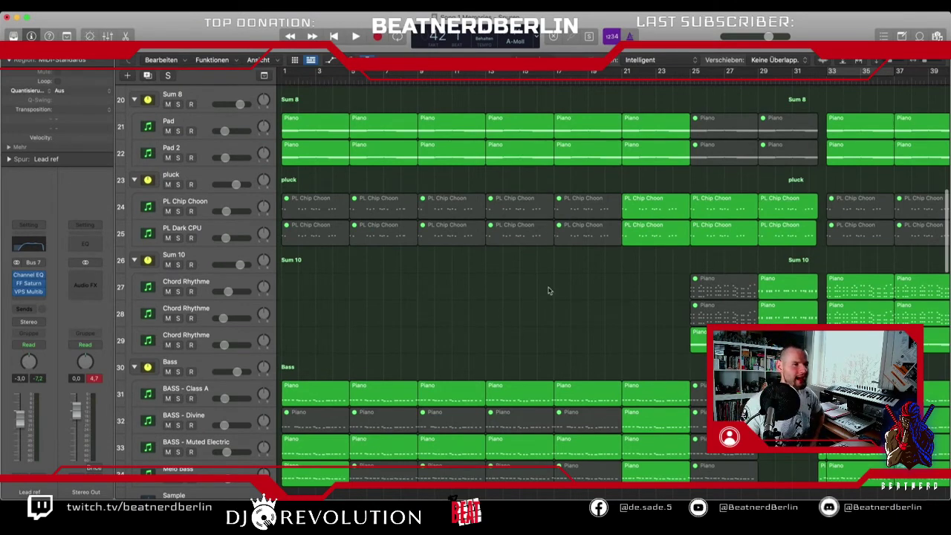
{"action": "scroll", "coordinate": [549, 290], "scroll_direction": "down", "scroll_amount": 20}
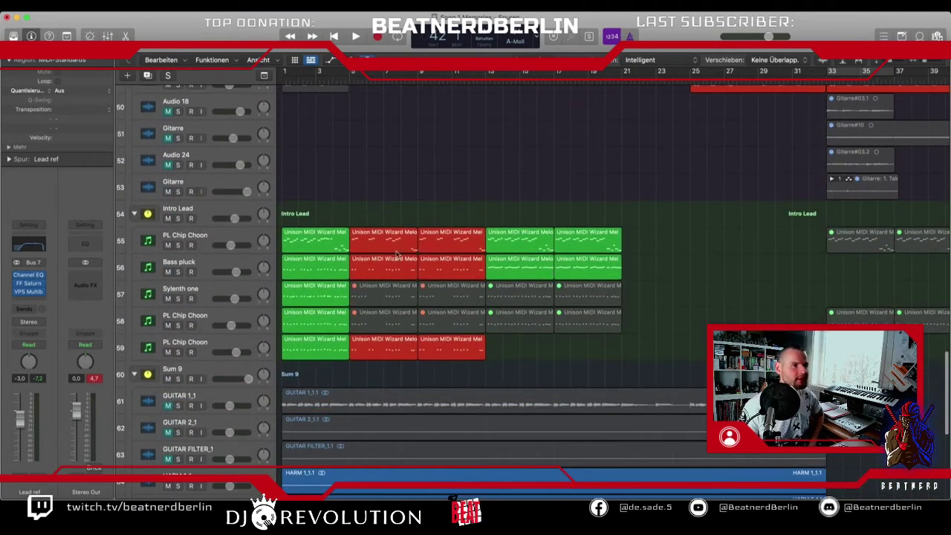
{"action": "scroll", "coordinate": [740, 210], "scroll_direction": "right", "scroll_amount": 5}
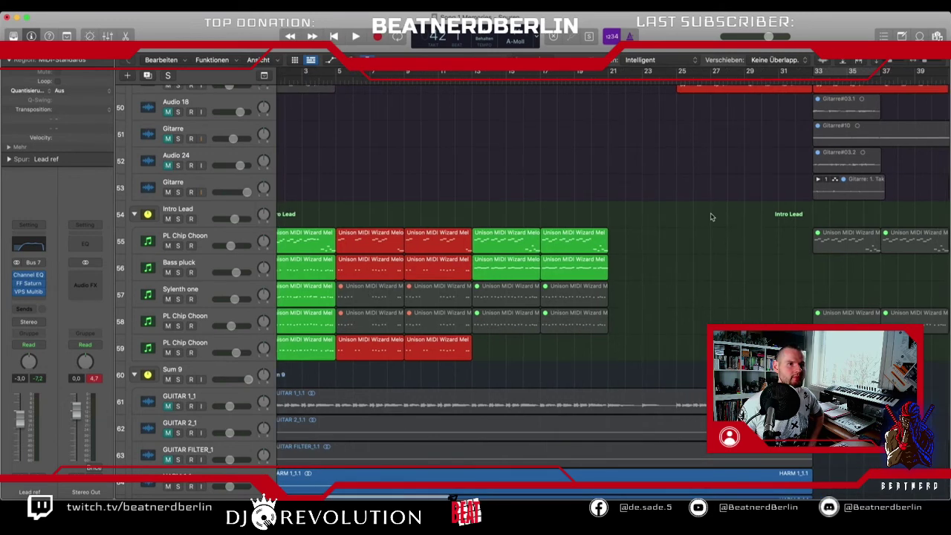
{"action": "scroll", "coordinate": [728, 185], "scroll_direction": "up", "scroll_amount": 8}
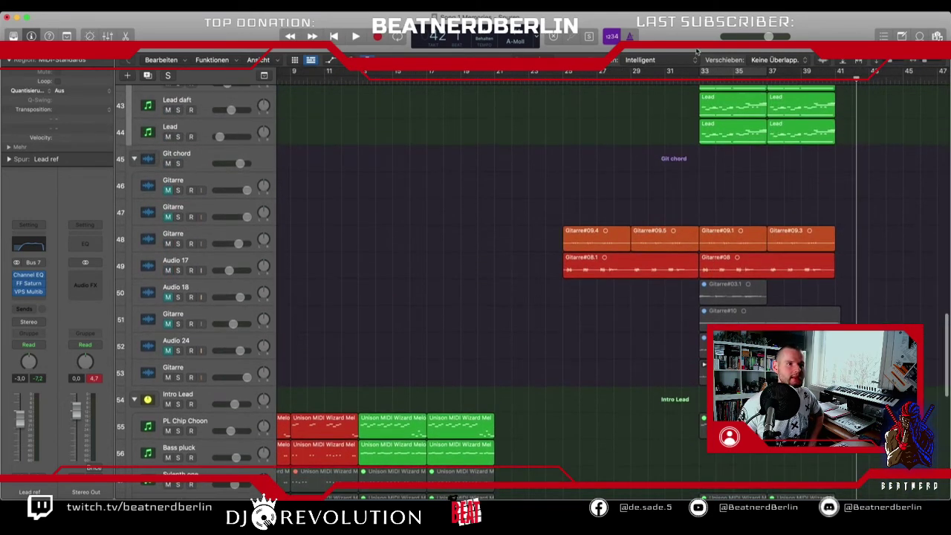
- Audition the lead vocals with cycle mode off, first from bar 21 and again from just before bar 25
{"action": "left_click_drag", "start_coordinate": [763, 70], "coordinate": [834, 70]}
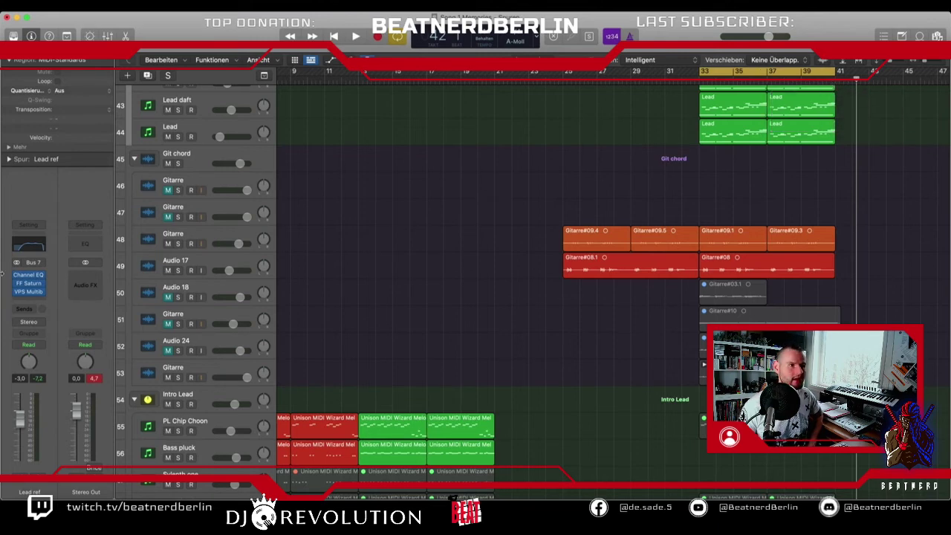
{"action": "scroll", "coordinate": [532, 223], "scroll_direction": "down", "scroll_amount": 10}
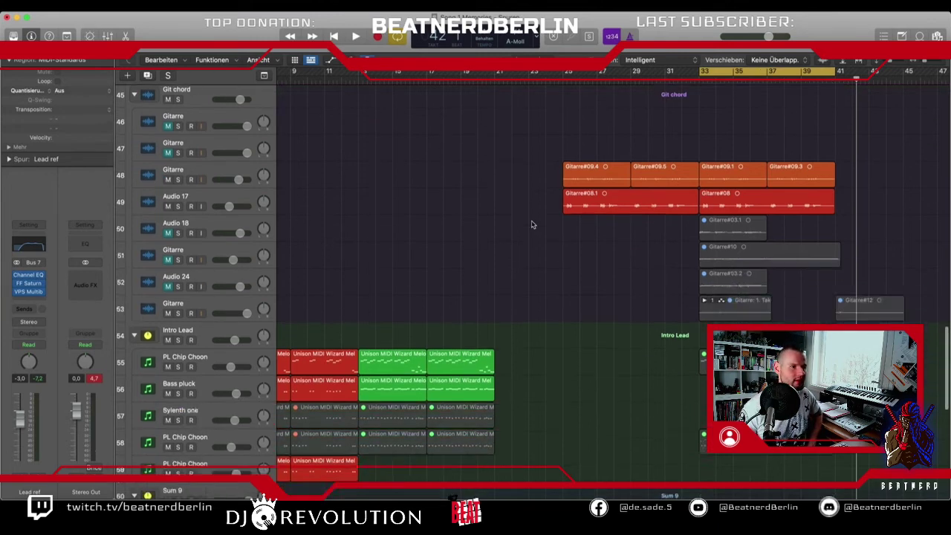
{"action": "left_click", "coordinate": [491, 77]}
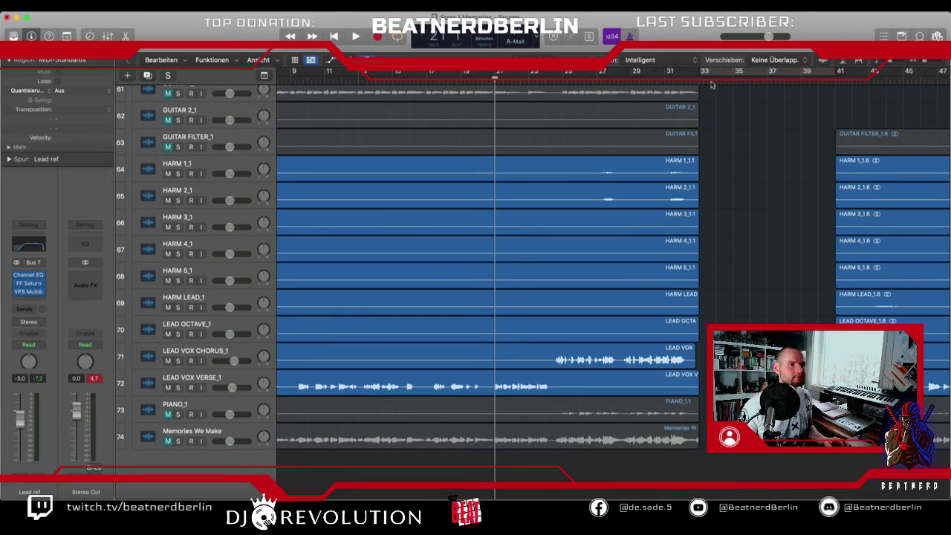
{"action": "key", "text": "space"}
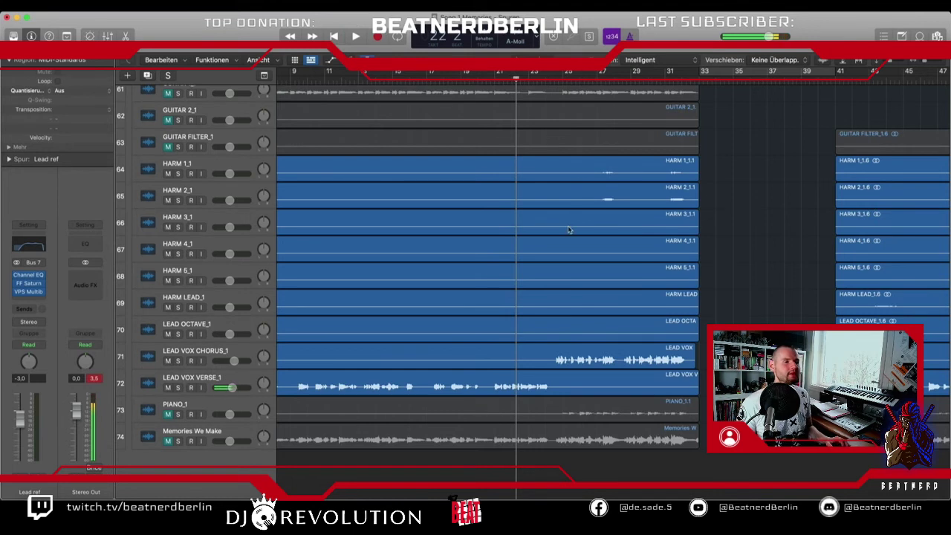
{"action": "left_click", "coordinate": [561, 78]}
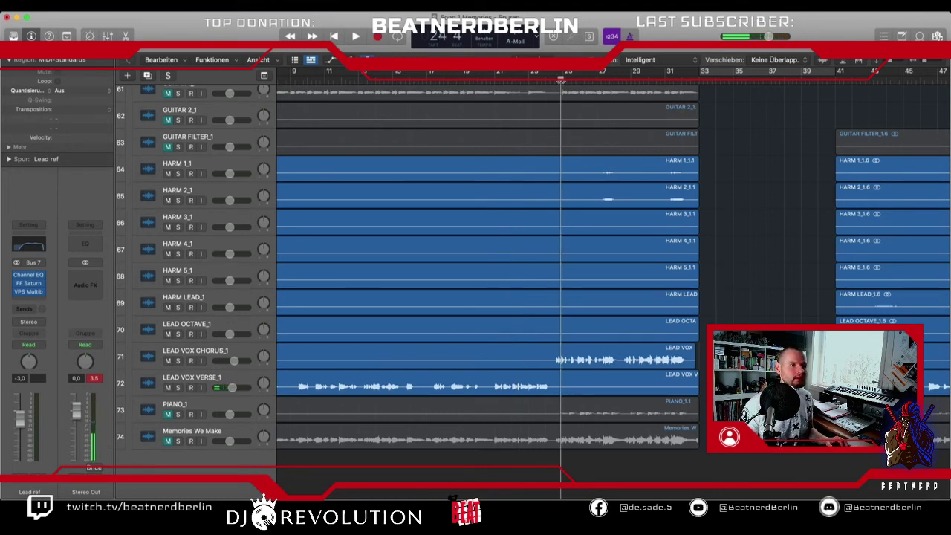
{"action": "key", "text": "space"}
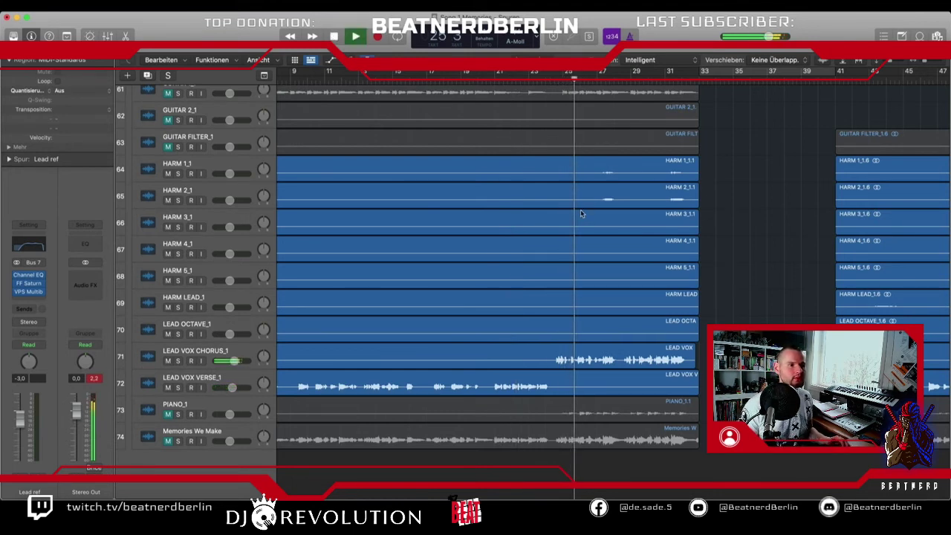
{"action": "key", "text": "space"}
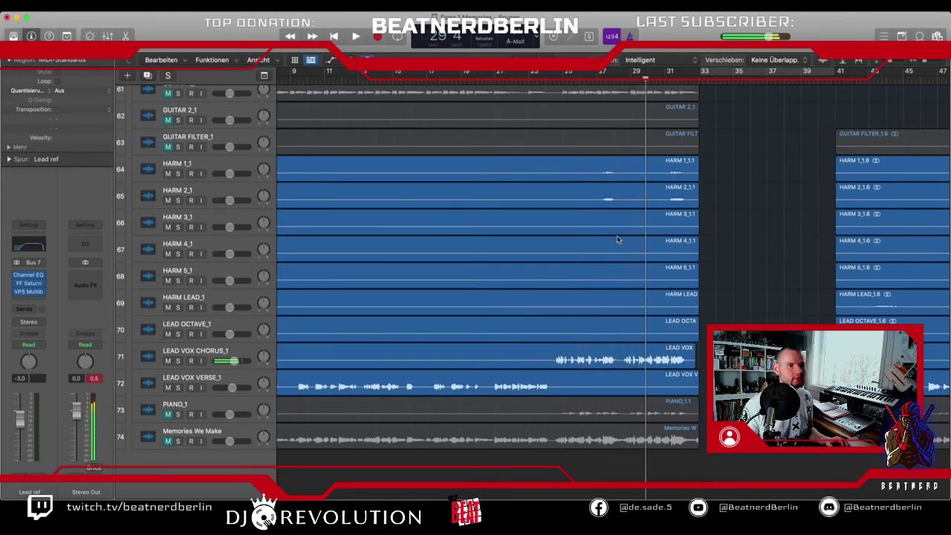
- Split the LEAD VOX CHORUS_1 region at bar 24 and again in the pause at bar 28 beat 3
{"action": "left_click", "coordinate": [598, 82]}
{"action": "left_click", "coordinate": [626, 82]}
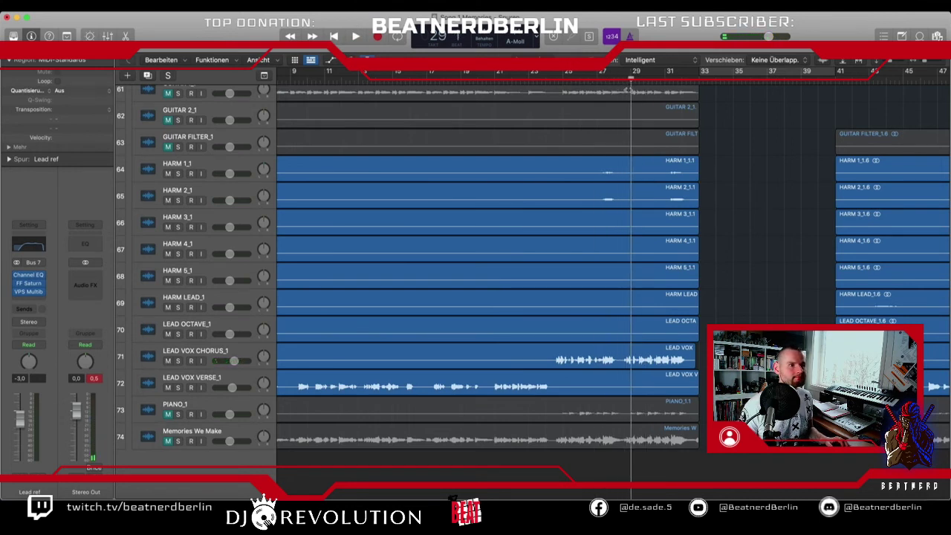
{"action": "left_click", "coordinate": [623, 80]}
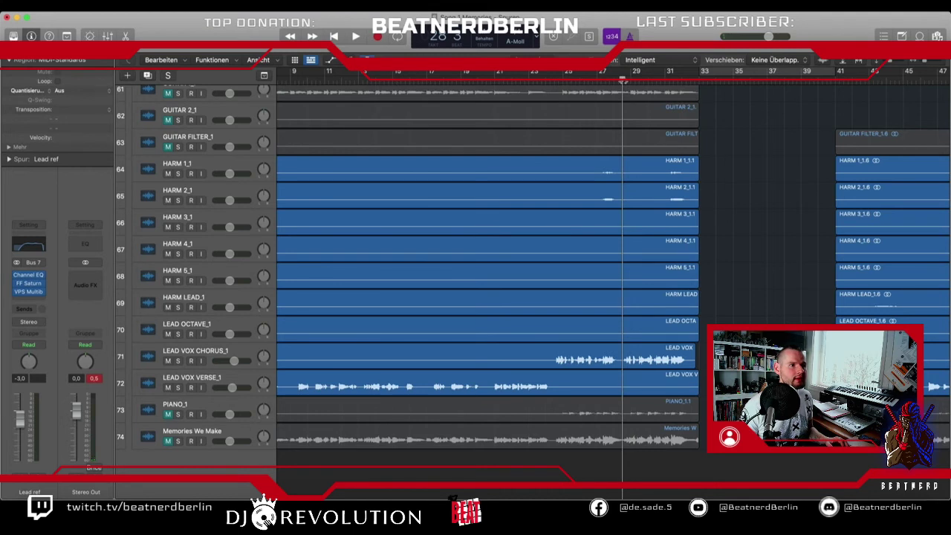
{"action": "key", "text": "t"}
{"action": "left_click", "coordinate": [595, 124]}
{"action": "left_click", "coordinate": [623, 361]}
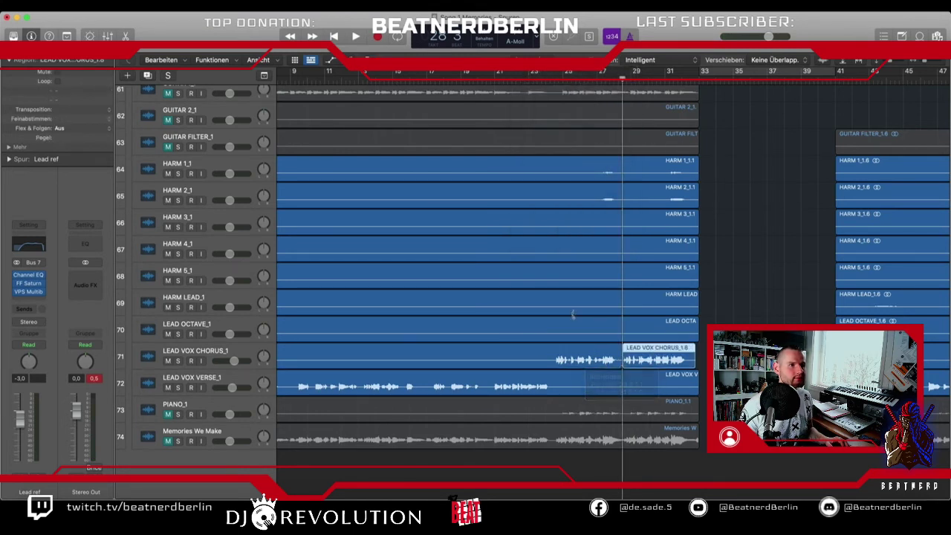
{"action": "left_click", "coordinate": [550, 80]}
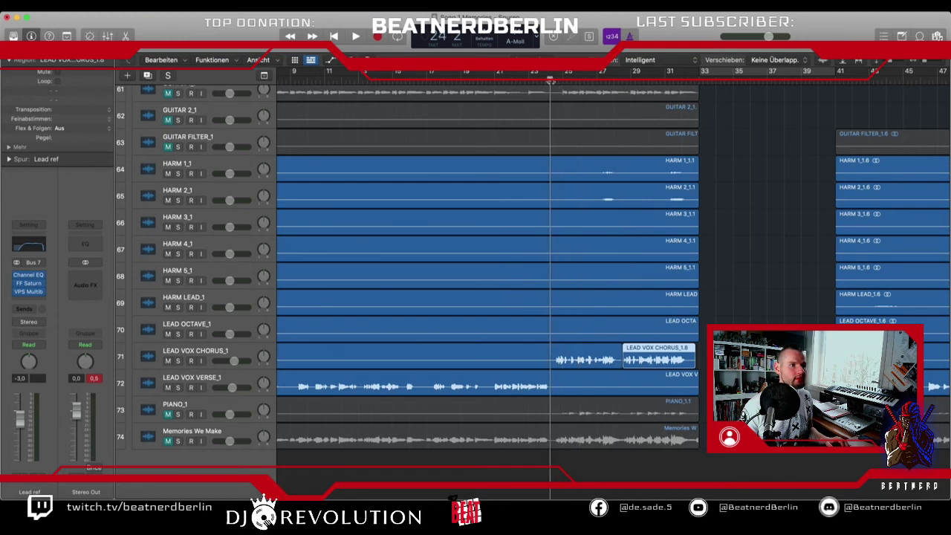
{"action": "left_click", "coordinate": [545, 80]}
{"action": "left_click", "coordinate": [548, 355]}
- Split the LEAD VOX VERSE_1 region at bars 21 and 25 to isolate its last vocal phrase
{"action": "left_click", "coordinate": [495, 79]}
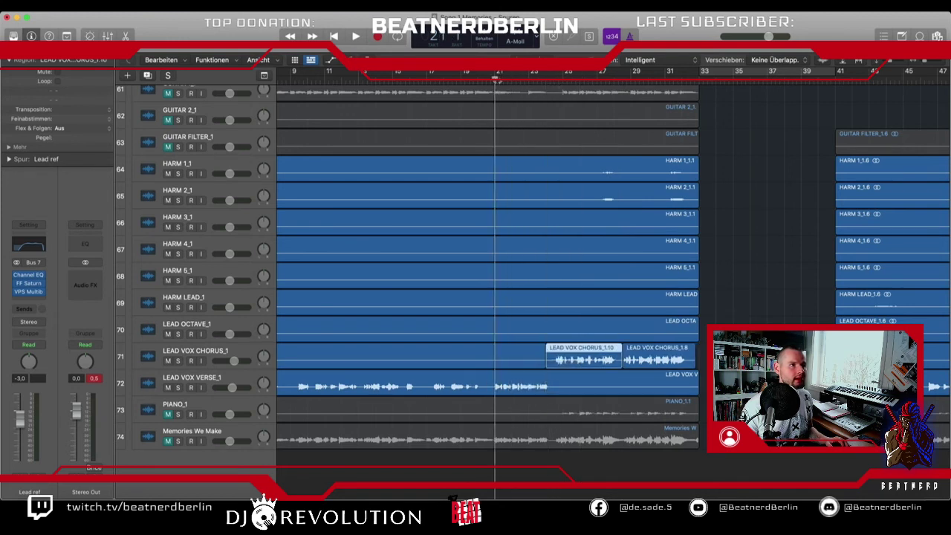
{"action": "left_click", "coordinate": [495, 377]}
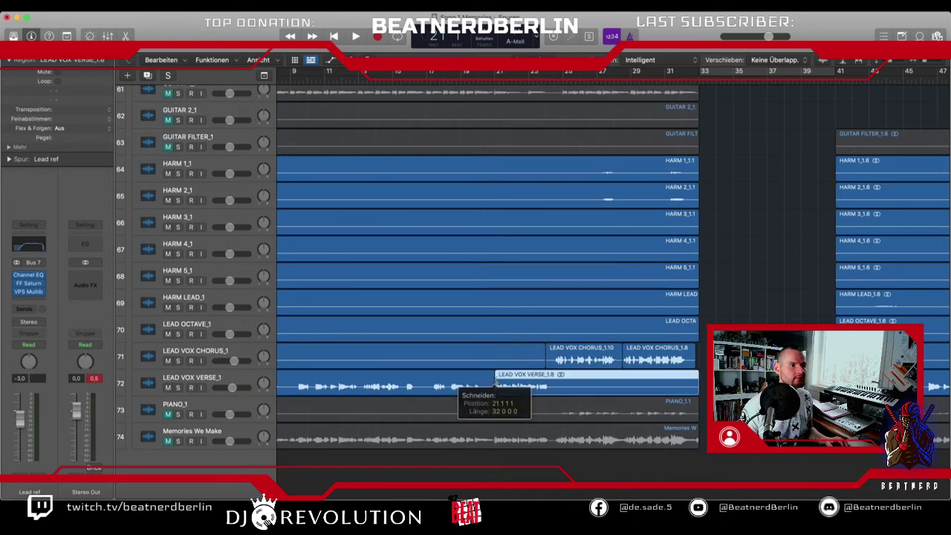
{"action": "left_click", "coordinate": [565, 79]}
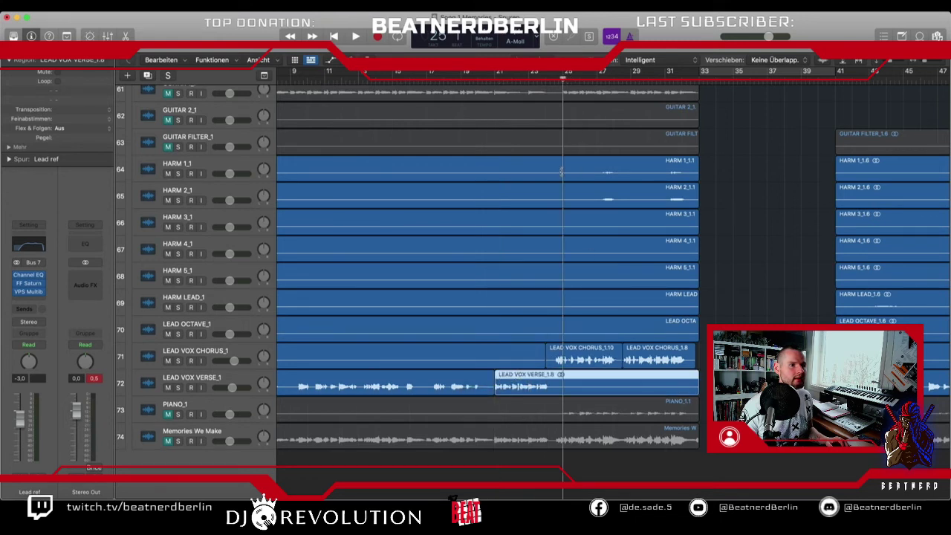
{"action": "left_click", "coordinate": [563, 383]}
{"action": "key", "text": "t"}
{"action": "key", "text": "t"}
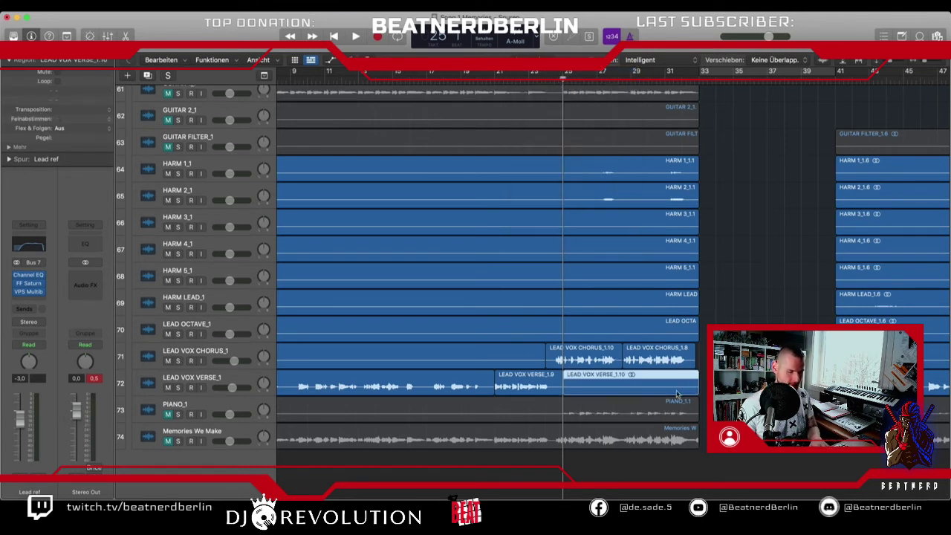
- Replace the verse remainder after bar 25 with the cut phrase moved to bar 24, and mute the chorus region above it
{"action": "left_click_drag", "start_coordinate": [520, 384], "coordinate": [569, 385]}
{"action": "left_click", "coordinate": [574, 361]}
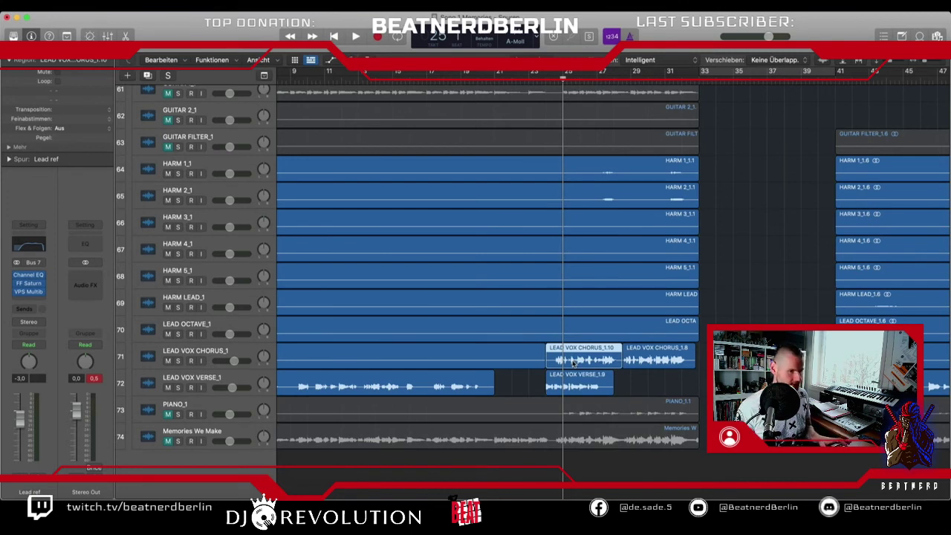
{"action": "key", "text": "m"}
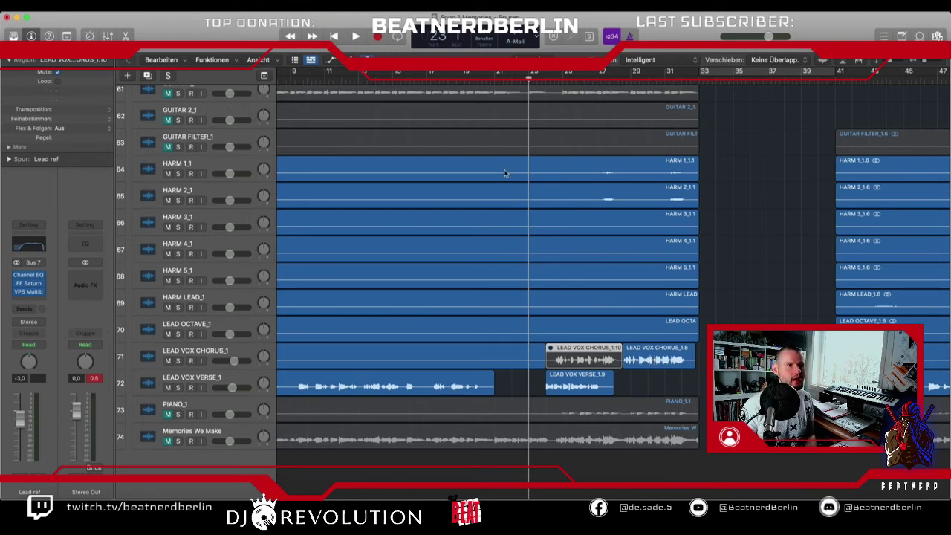
- Audition the vocal edit from bars 23 and 21, and shift the cut verse phrase to start at bar 25
{"action": "key", "text": "space"}
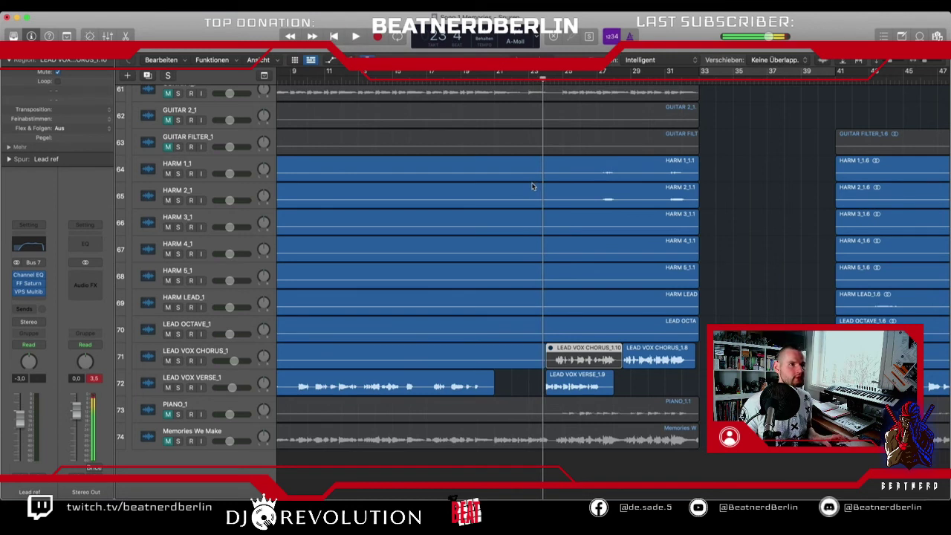
{"action": "left_click", "coordinate": [495, 176]}
{"action": "key", "text": "space"}
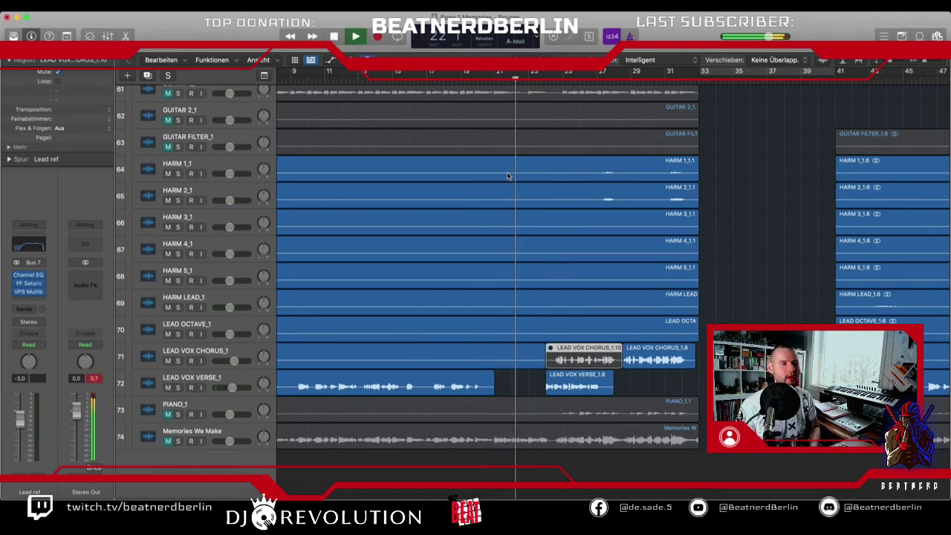
{"action": "scroll", "coordinate": [508, 176], "scroll_direction": "up", "scroll_amount": 1}
{"action": "scroll", "coordinate": [507, 176], "scroll_direction": "up", "scroll_amount": 1}
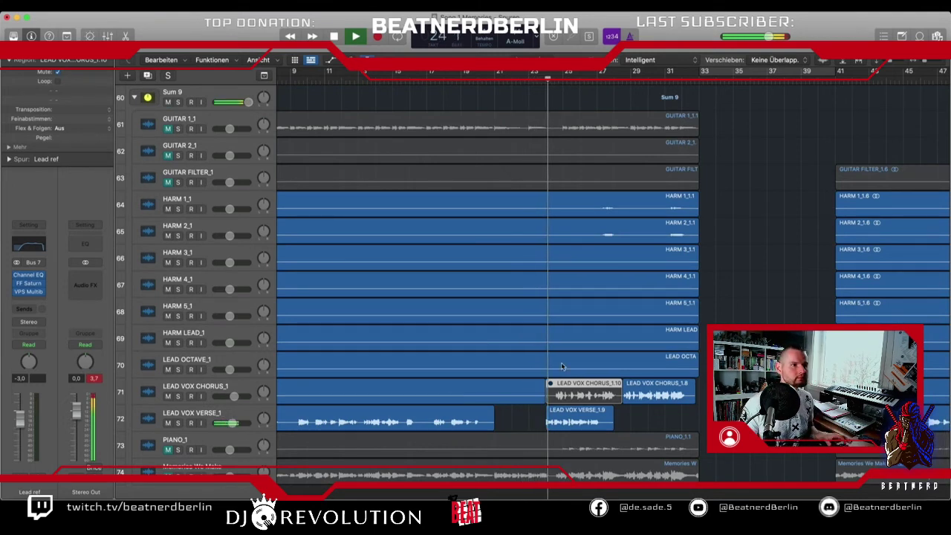
{"action": "key", "text": "space"}
{"action": "left_click_drag", "start_coordinate": [561, 417], "coordinate": [586, 416]}
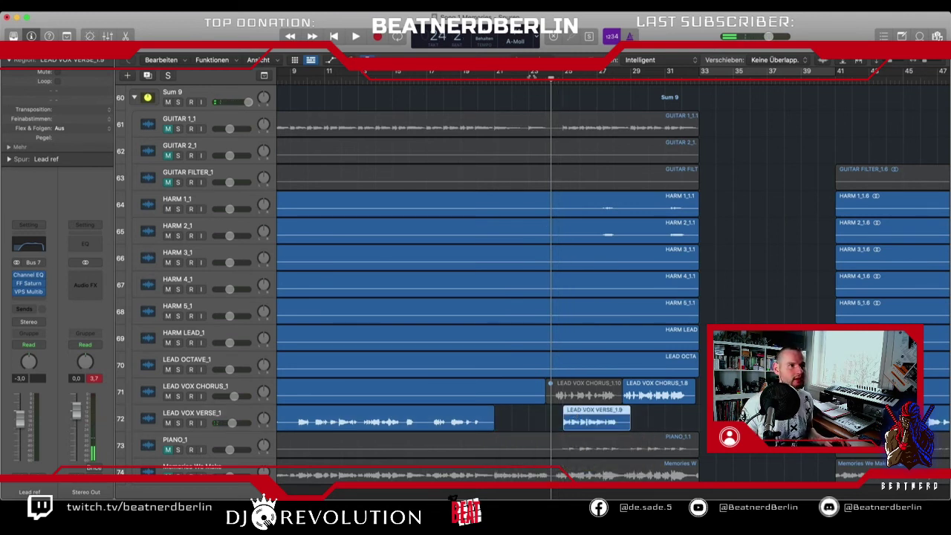
- Play the shifted verse phrase and the following chorus vocal through into the drop at bar 33
{"action": "key", "text": "space"}
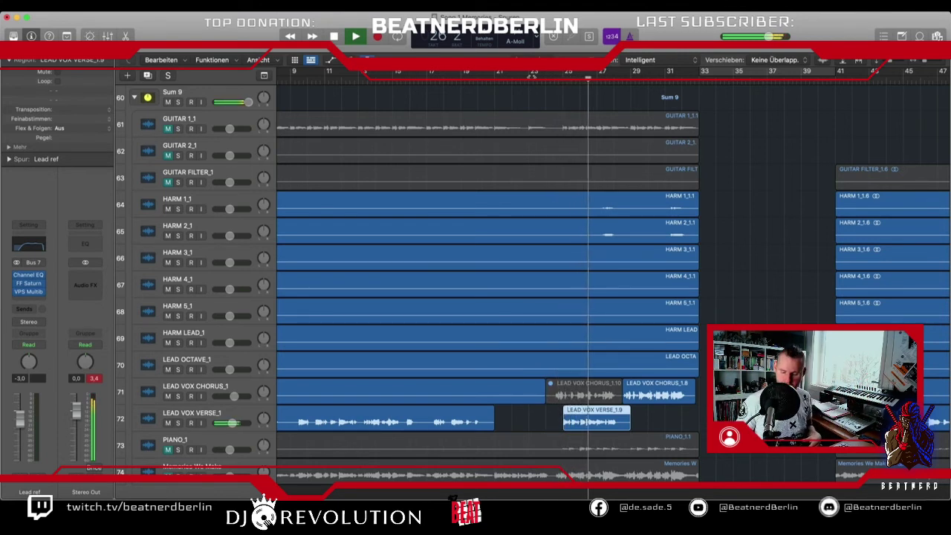
{"action": "scroll", "coordinate": [607, 192], "scroll_direction": "right", "scroll_amount": 3}
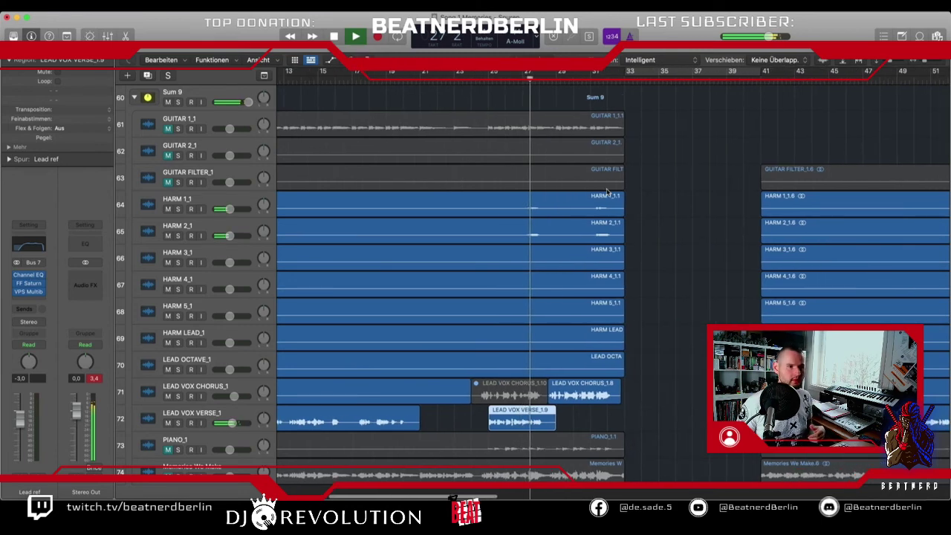
{"action": "scroll", "coordinate": [607, 192], "scroll_direction": "up", "scroll_amount": 3}
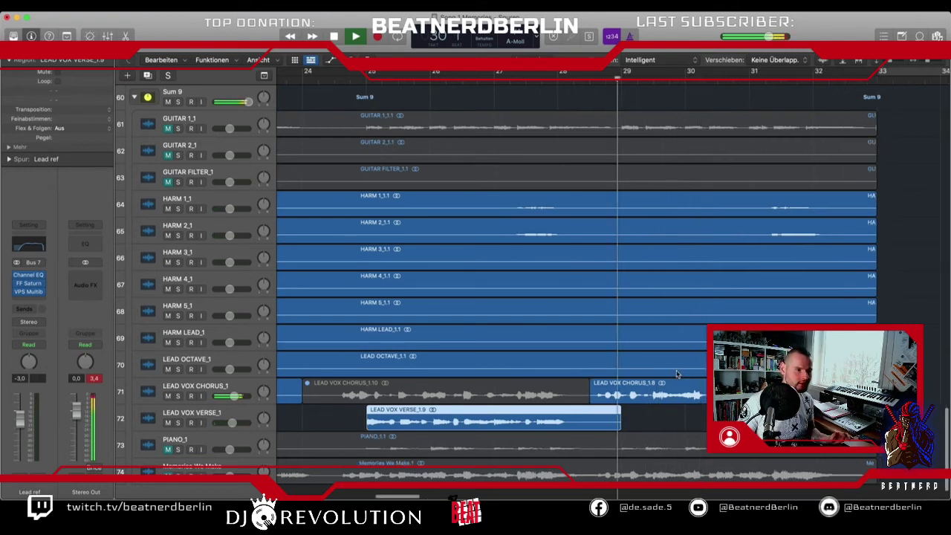
{"action": "scroll", "coordinate": [676, 374], "scroll_direction": "down", "scroll_amount": 3}
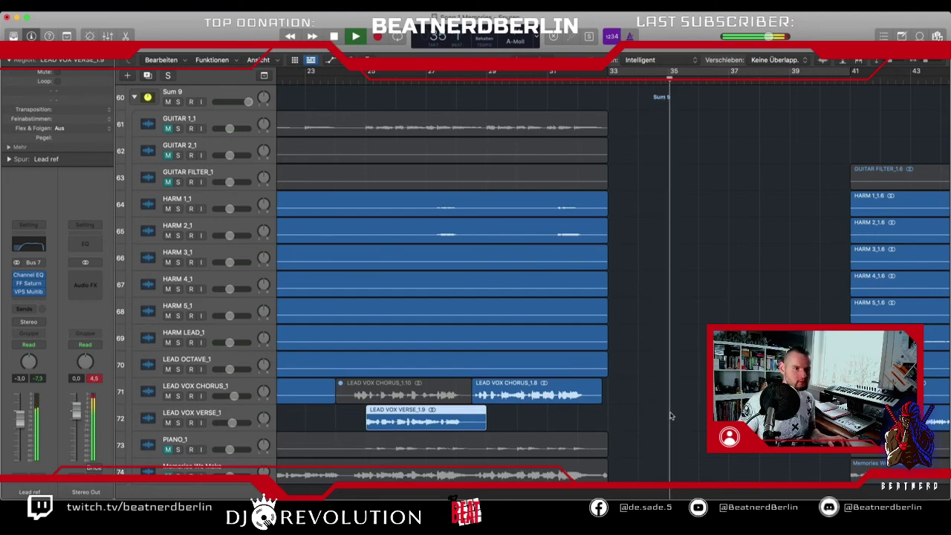
- Examine the tracks around bars 33 to 41 during playback, from the chords and bass to the leads, guitars and vocals
{"action": "scroll", "coordinate": [669, 416], "scroll_direction": "up", "scroll_amount": 10}
{"action": "scroll", "coordinate": [670, 416], "scroll_direction": "down", "scroll_amount": 9}
{"action": "scroll", "coordinate": [670, 416], "scroll_direction": "up", "scroll_amount": 3}
{"action": "scroll", "coordinate": [670, 416], "scroll_direction": "down", "scroll_amount": 3}
{"action": "scroll", "coordinate": [670, 416], "scroll_direction": "up", "scroll_amount": 8}
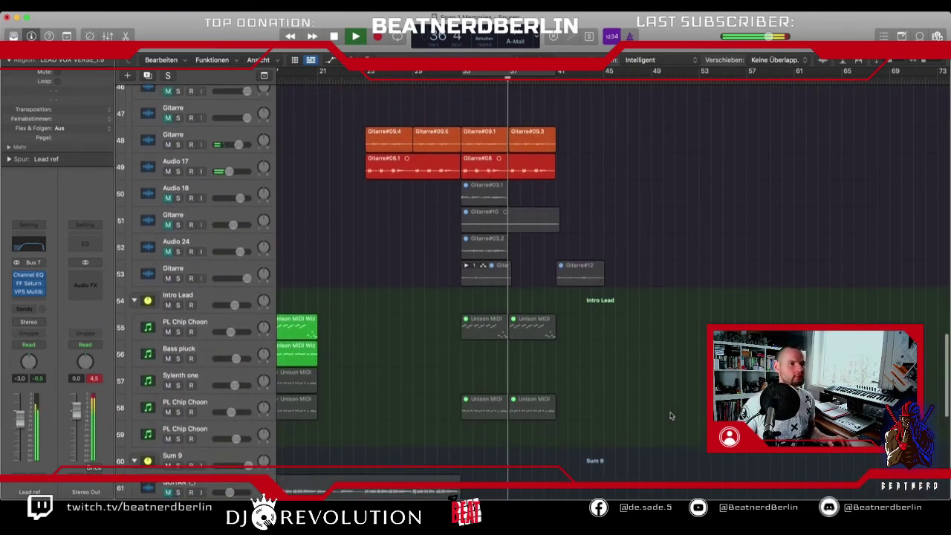
{"action": "scroll", "coordinate": [670, 416], "scroll_direction": "up", "scroll_amount": 1}
{"action": "scroll", "coordinate": [669, 416], "scroll_direction": "up", "scroll_amount": 8}
{"action": "scroll", "coordinate": [661, 401], "scroll_direction": "up", "scroll_amount": 10}
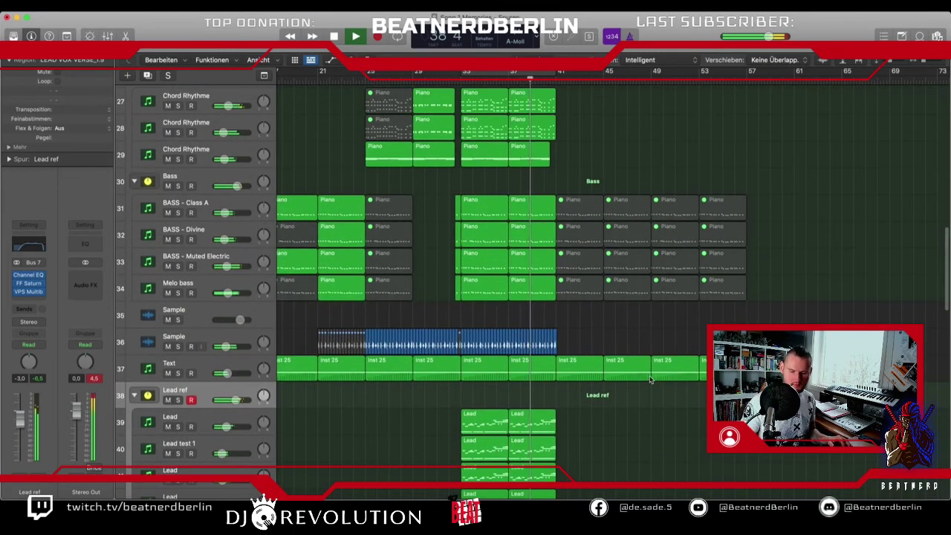
{"action": "scroll", "coordinate": [639, 381], "scroll_direction": "down", "scroll_amount": 7}
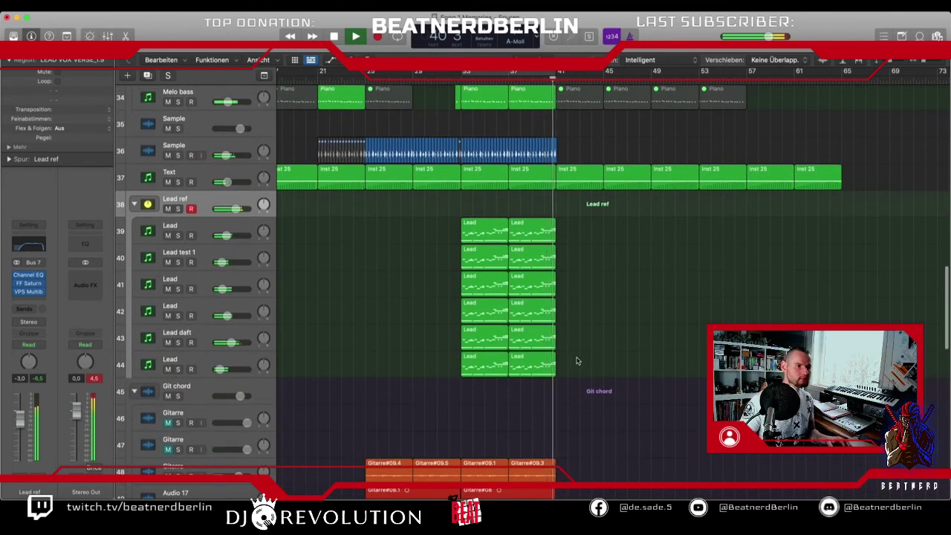
{"action": "scroll", "coordinate": [449, 404], "scroll_direction": "down", "scroll_amount": 15}
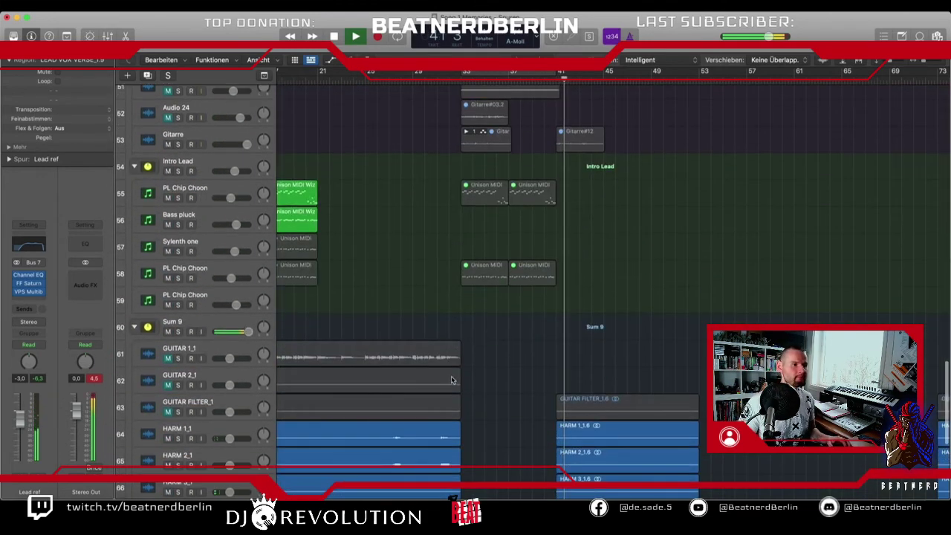